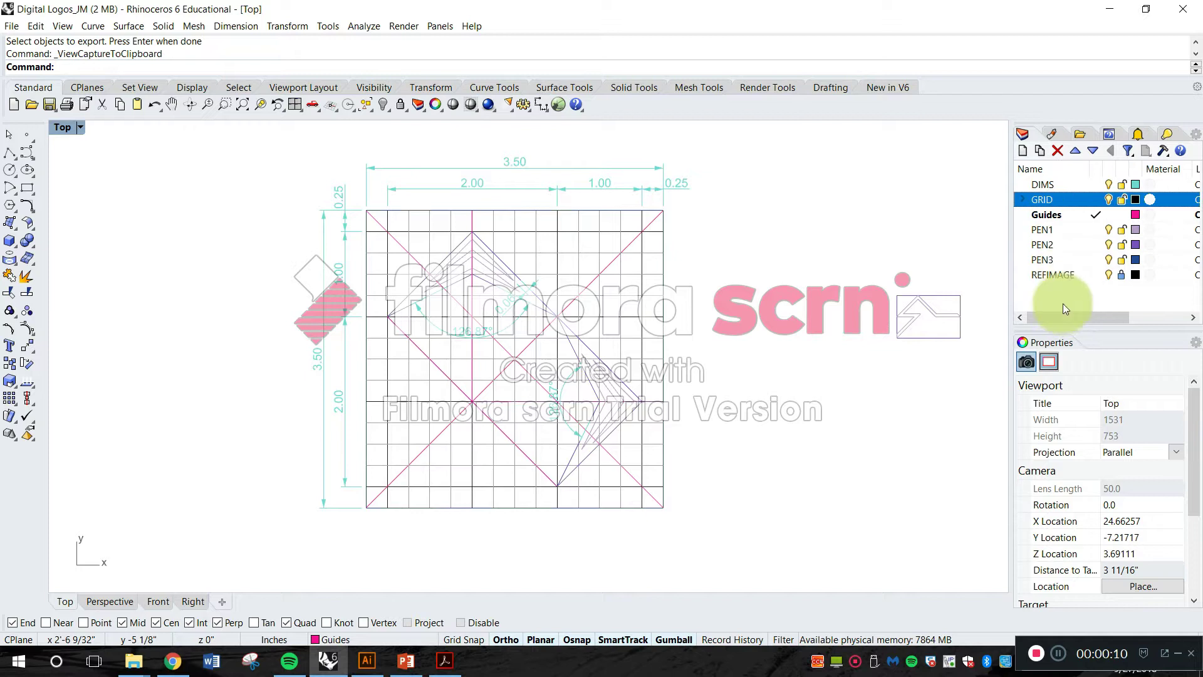
- Switch to Illustrator, review the Initials Logo construction layout as reference, and return to the Rhino logo drawing
{"action": "mouse_move", "coordinate": [588, 391]}
{"action": "left_mouse_down"}
{"action": "mouse_move", "coordinate": [615, 386]}
{"action": "mouse_move", "coordinate": [580, 389]}
{"action": "mouse_move", "coordinate": [552, 368]}
{"action": "mouse_move", "coordinate": [537, 497]}
{"action": "left_mouse_up"}
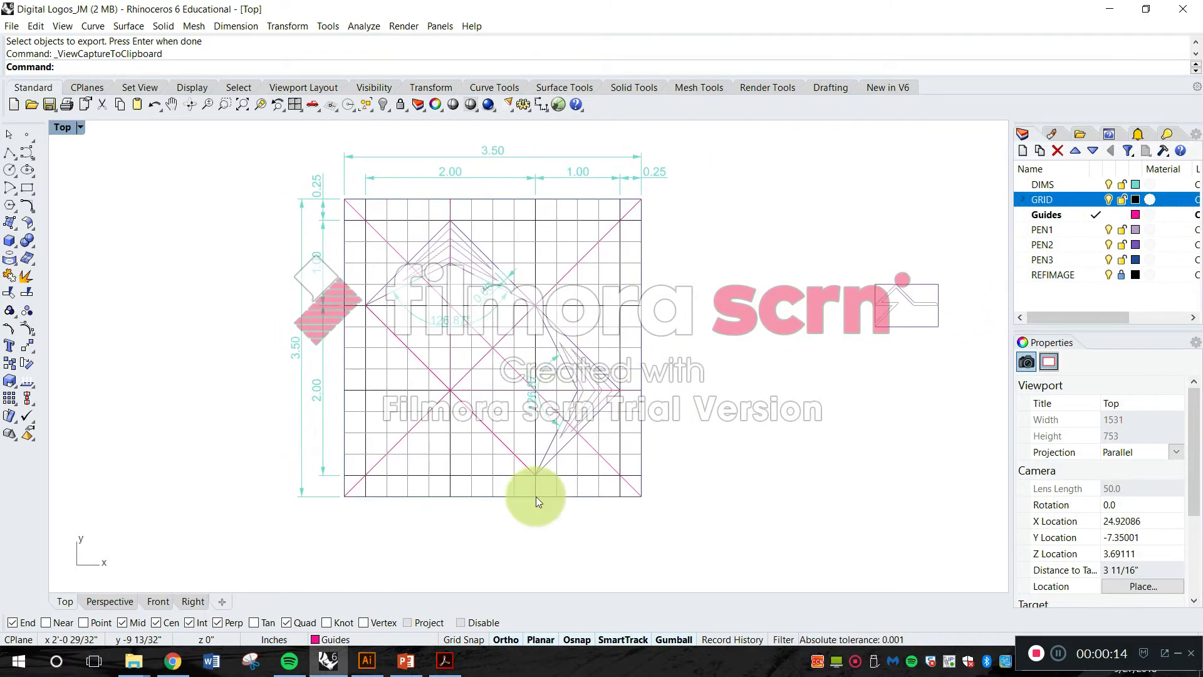
{"action": "left_click", "coordinate": [367, 661]}
{"action": "left_click", "coordinate": [367, 75]}
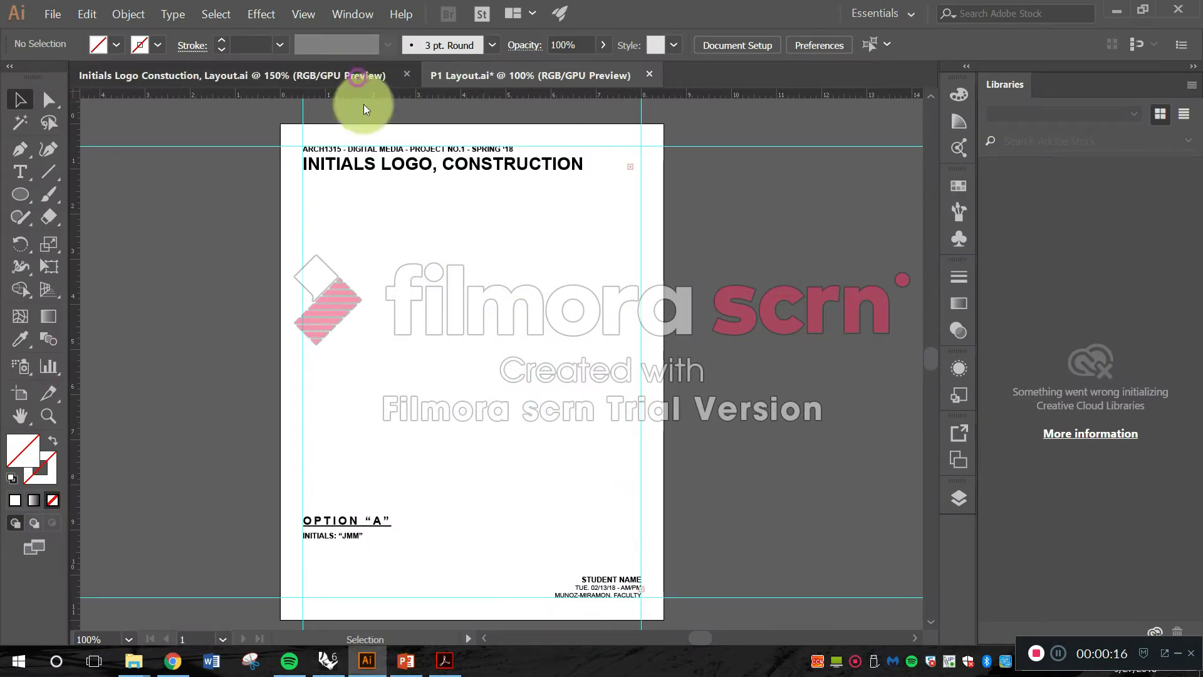
{"action": "scroll", "coordinate": [598, 275], "scroll_direction": "down", "scroll_amount": 1}
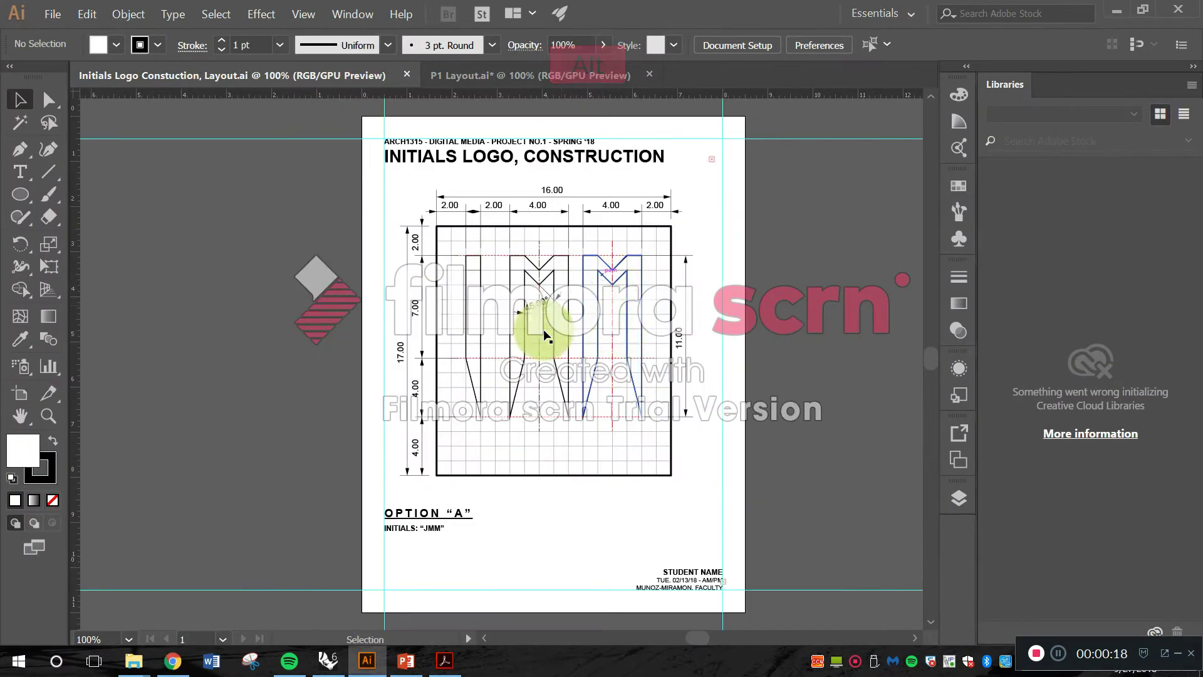
{"action": "left_click", "coordinate": [1122, 10]}
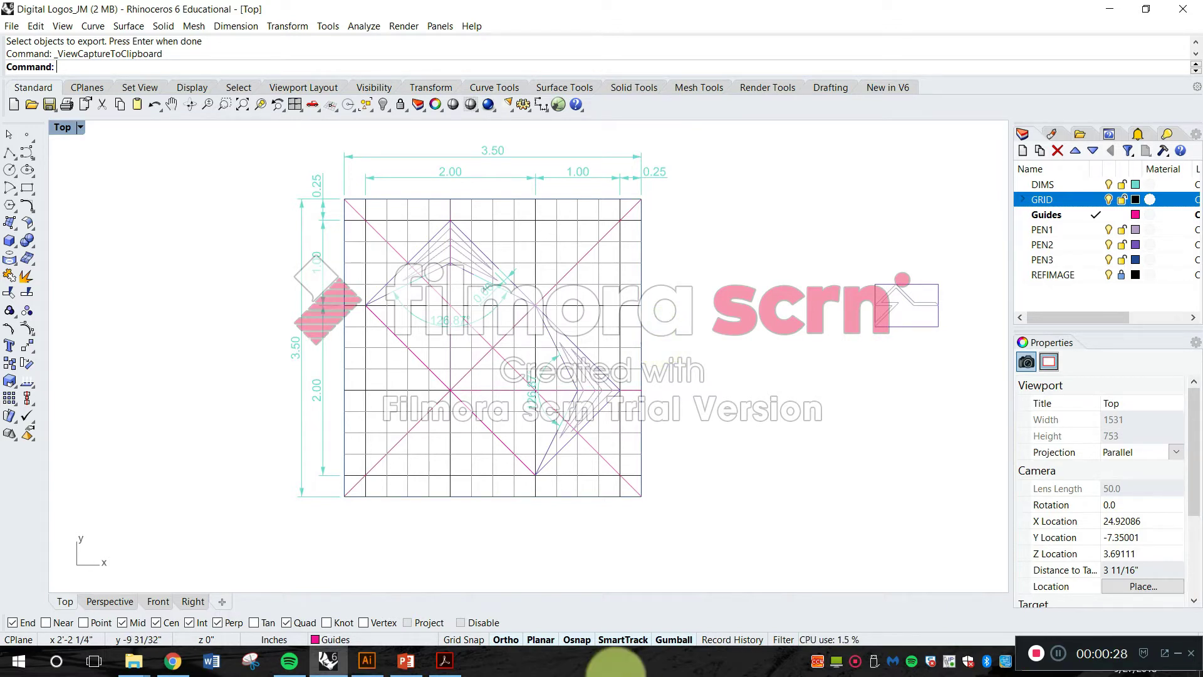
- Run Export on the whole logo construction drawing, including its grid, guides and dimensions but not the small separate reference drawing
{"action": "key", "text": "Escape"}
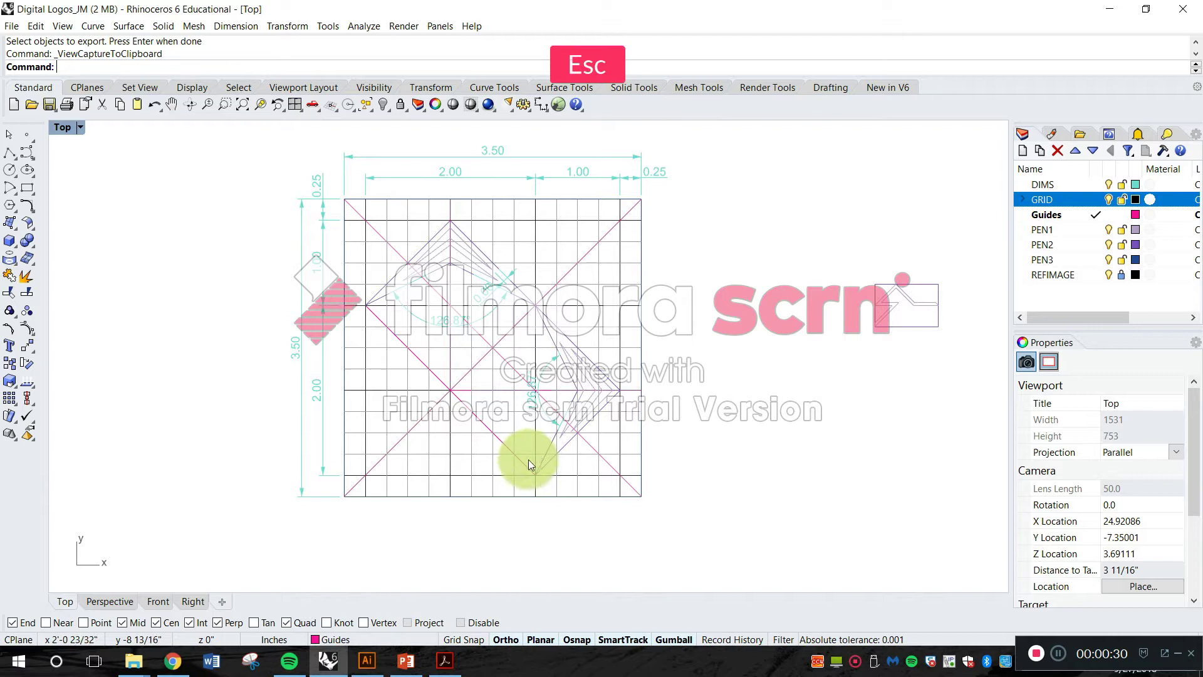
{"action": "type", "text": "Export"}
{"action": "key", "text": "Return"}
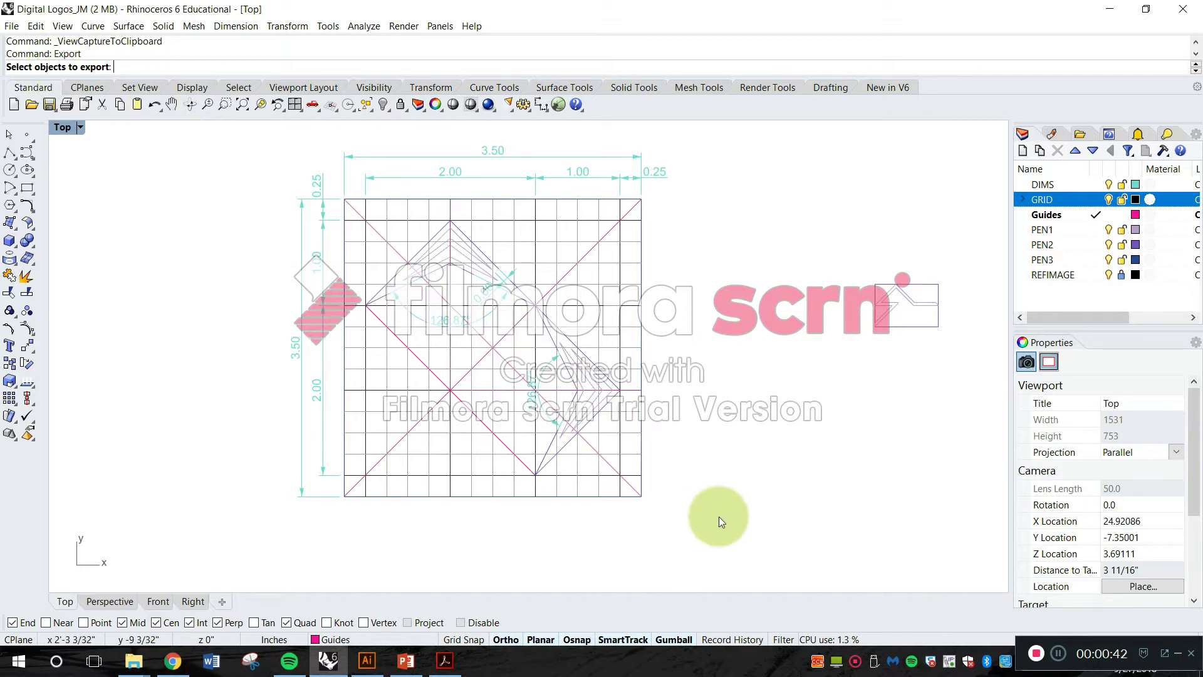
{"action": "mouse_move", "coordinate": [672, 481]}
{"action": "left_mouse_down"}
{"action": "mouse_move", "coordinate": [446, 219]}
{"action": "mouse_move", "coordinate": [375, 168]}
{"action": "mouse_move", "coordinate": [261, 131]}
{"action": "left_mouse_up"}
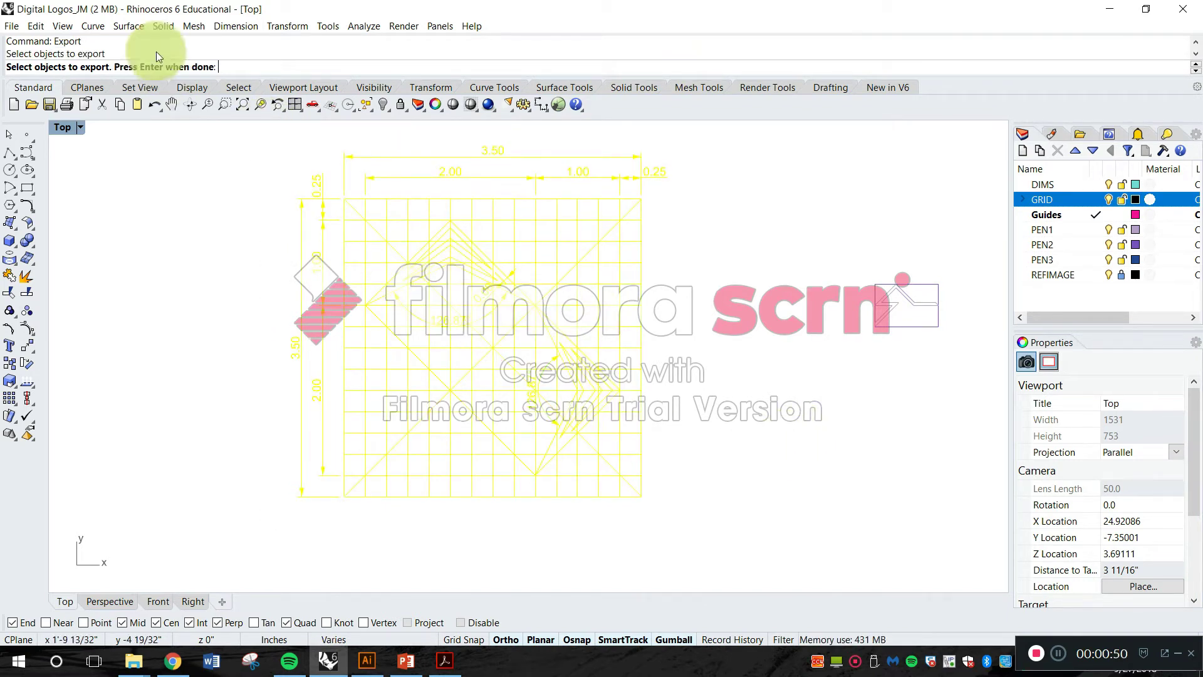
{"action": "key", "text": "Return"}
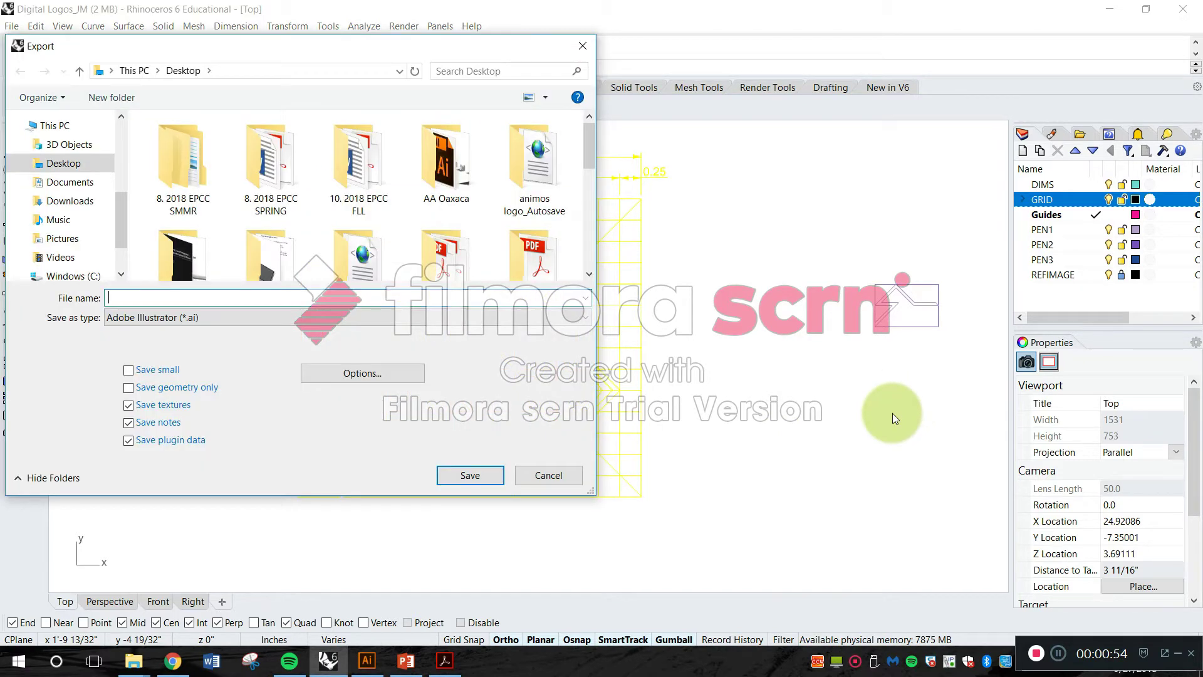
{"action": "left_click", "coordinate": [527, 318]}
{"action": "left_click_drag", "start_coordinate": [585, 182], "coordinate": [603, 109]}
{"action": "left_click", "coordinate": [90, 6]}
{"action": "left_click", "coordinate": [90, 12]}
{"action": "left_click_drag", "start_coordinate": [188, 38], "coordinate": [261, 54]}
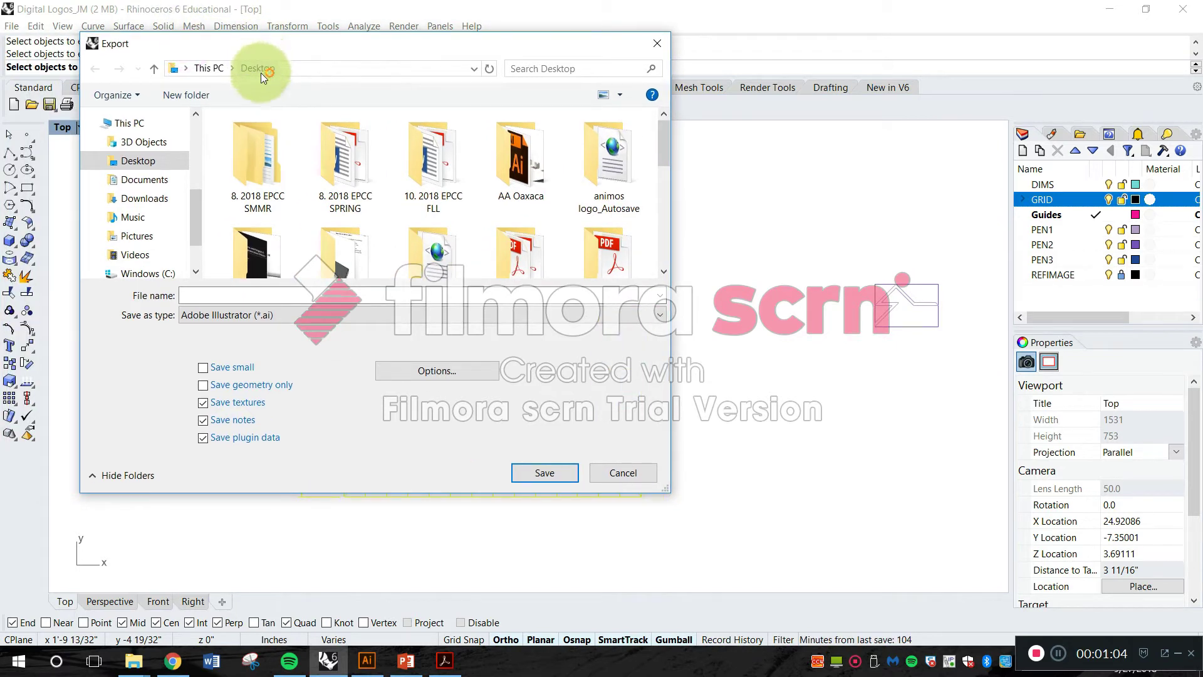
- Name the export file "linework export L1" and choose the Desktop as its location
{"action": "left_click", "coordinate": [259, 297]}
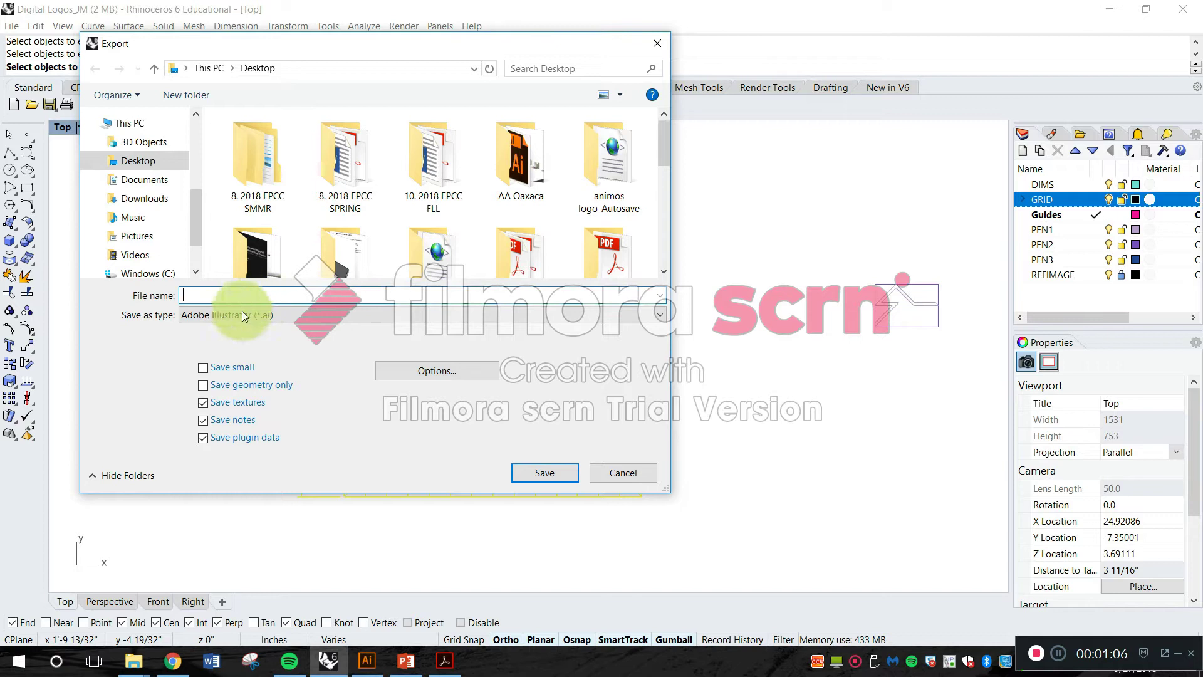
{"action": "type", "text": "export"}
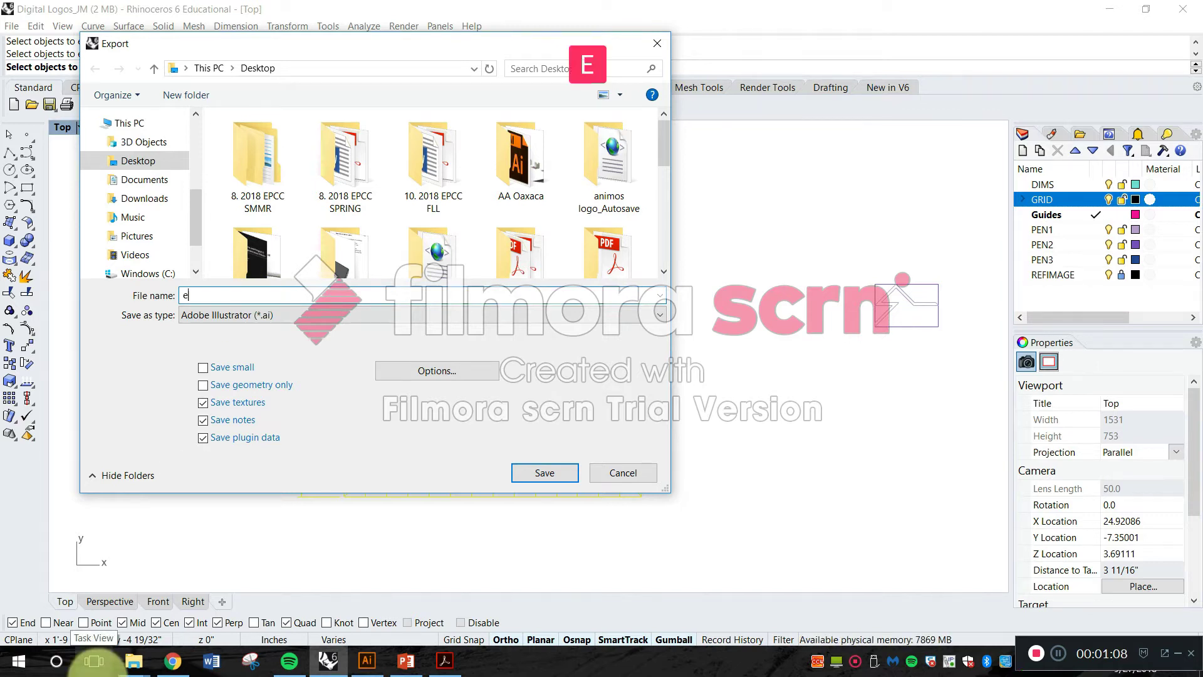
{"action": "key", "text": "BackSpace"}
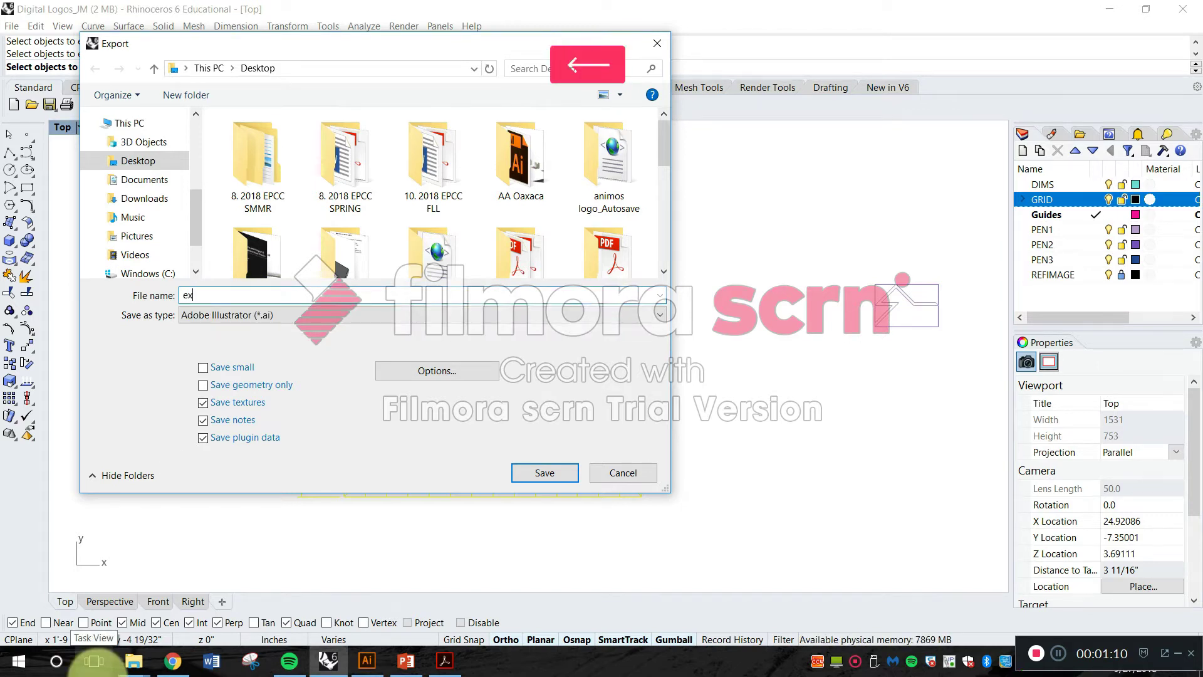
{"action": "key", "text": "BackSpace"}
{"action": "key", "text": "BackSpace"}
{"action": "type", "text": "linework export"}
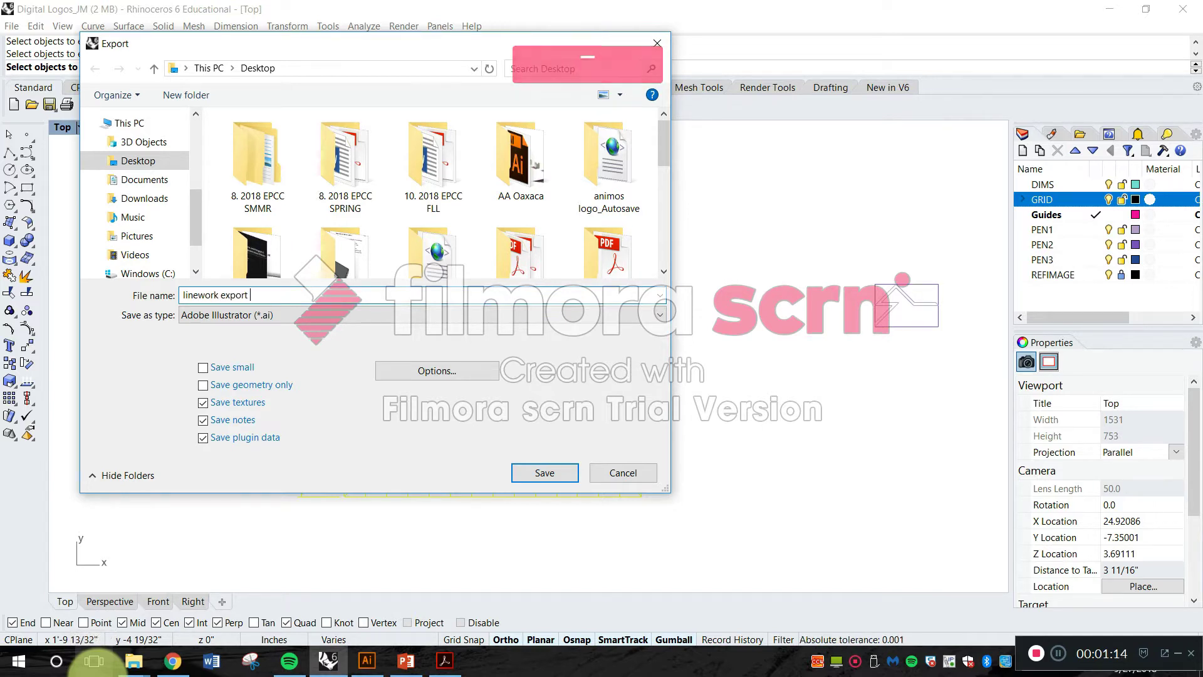
{"action": "key", "text": "Caps_Lock"}
{"action": "type", "text": "L1"}
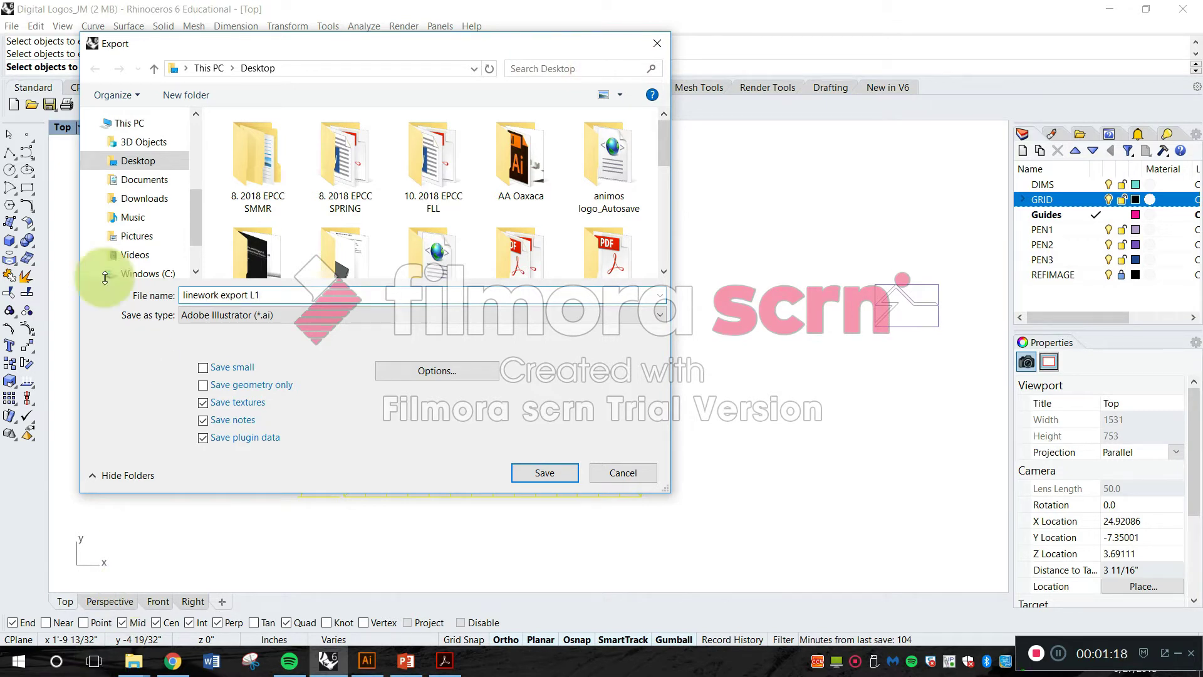
{"action": "left_click", "coordinate": [146, 162]}
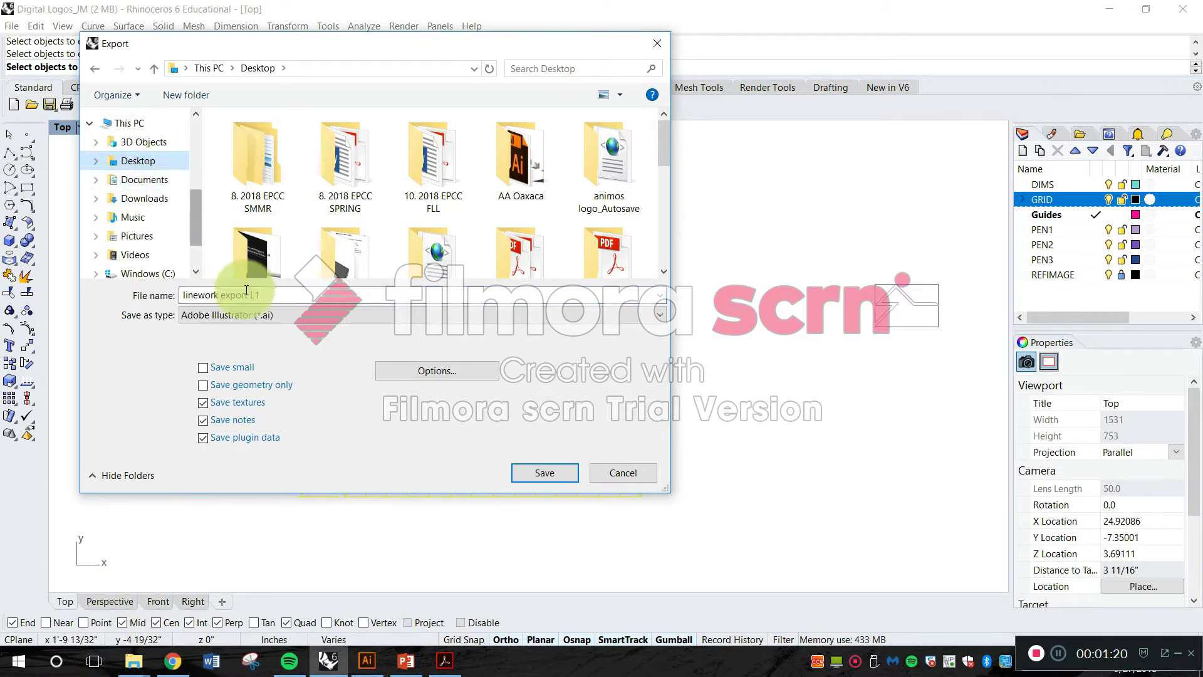
- Set the export file type to Rhino 6 3D Models (*.3dm)
{"action": "left_click", "coordinate": [234, 315]}
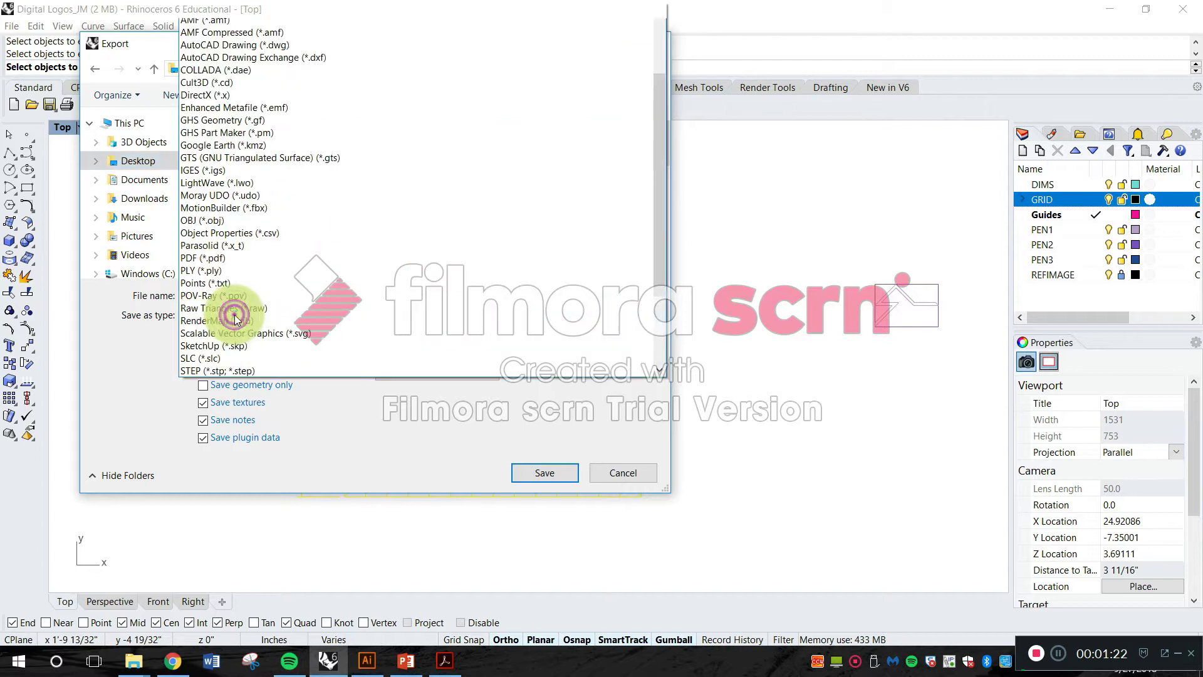
{"action": "left_click", "coordinate": [306, 109]}
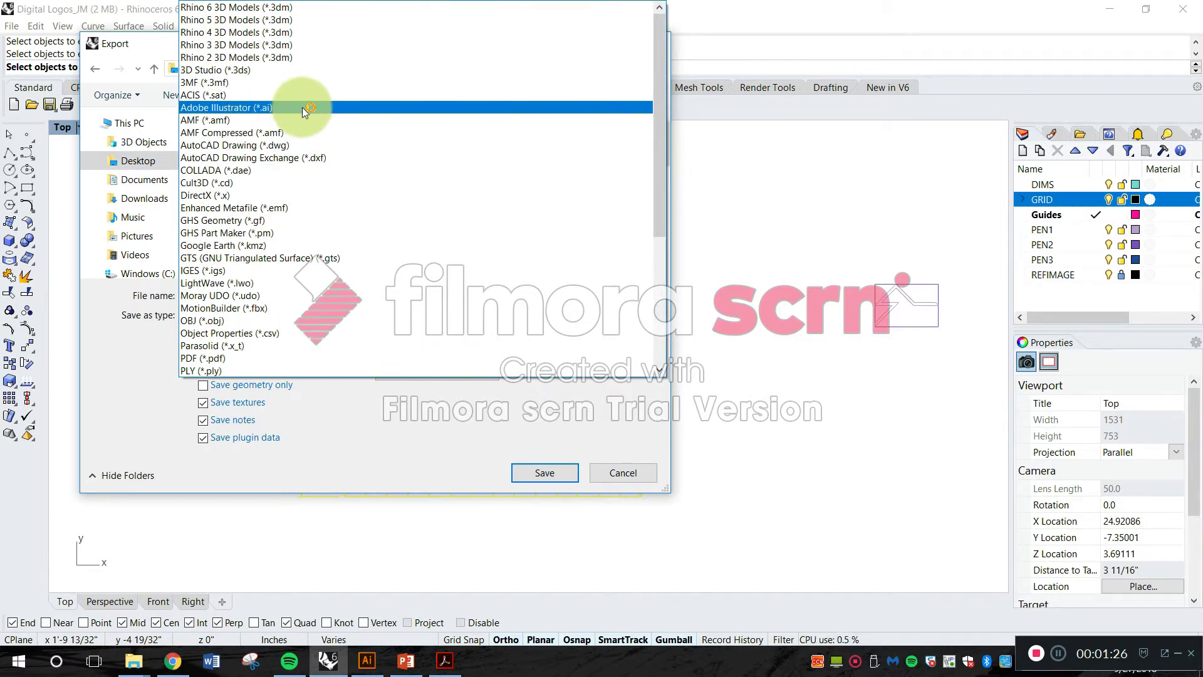
{"action": "left_click", "coordinate": [279, 6]}
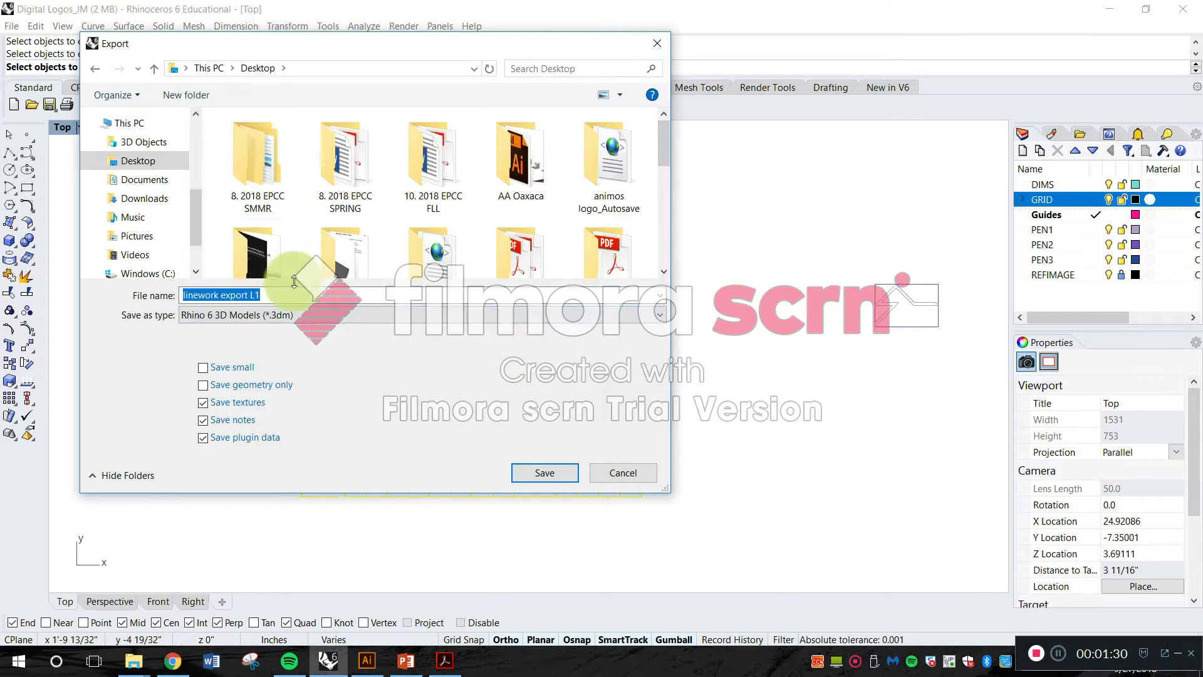
- Look through the file formats available for the export, from Rhino models to AutoCAD, PDF and SketchUp
{"action": "left_click", "coordinate": [295, 313]}
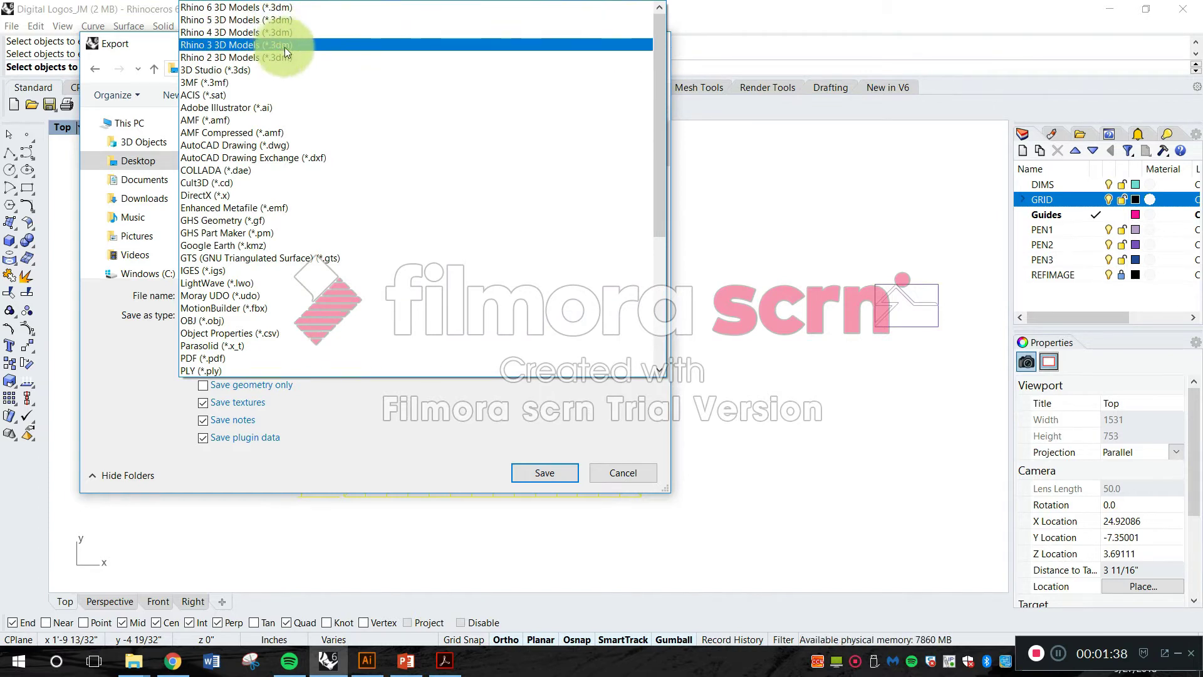
{"action": "left_click", "coordinate": [304, 48]}
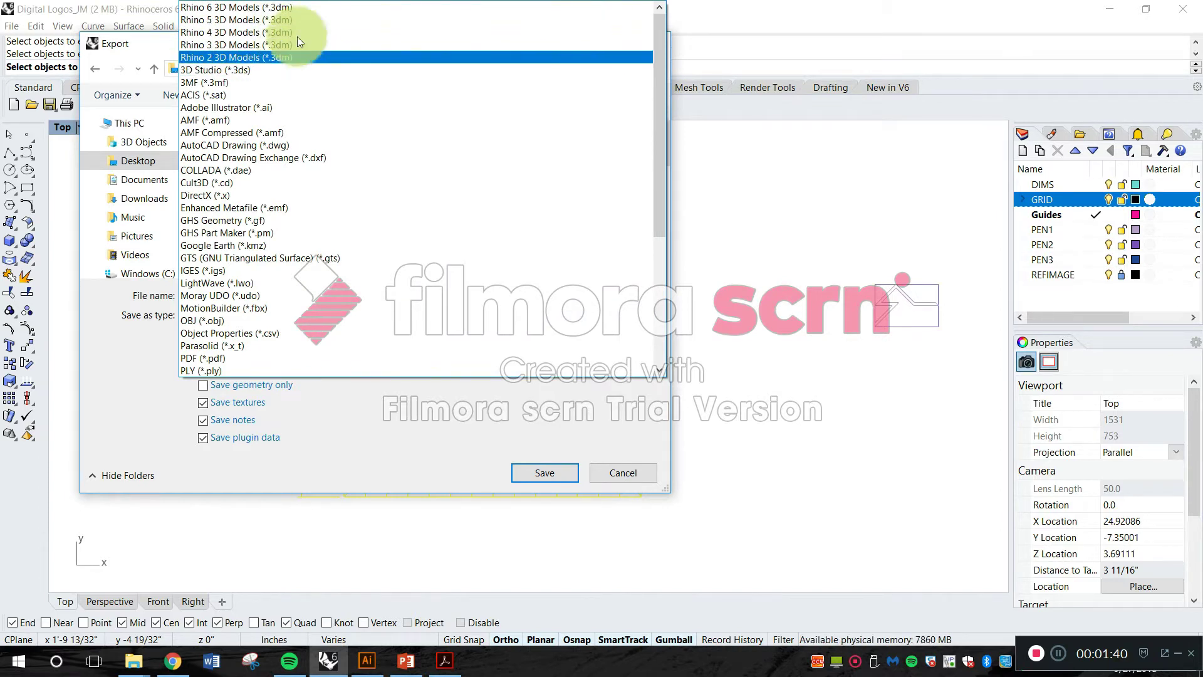
{"action": "scroll", "coordinate": [301, 106], "scroll_direction": "down", "scroll_amount": 6}
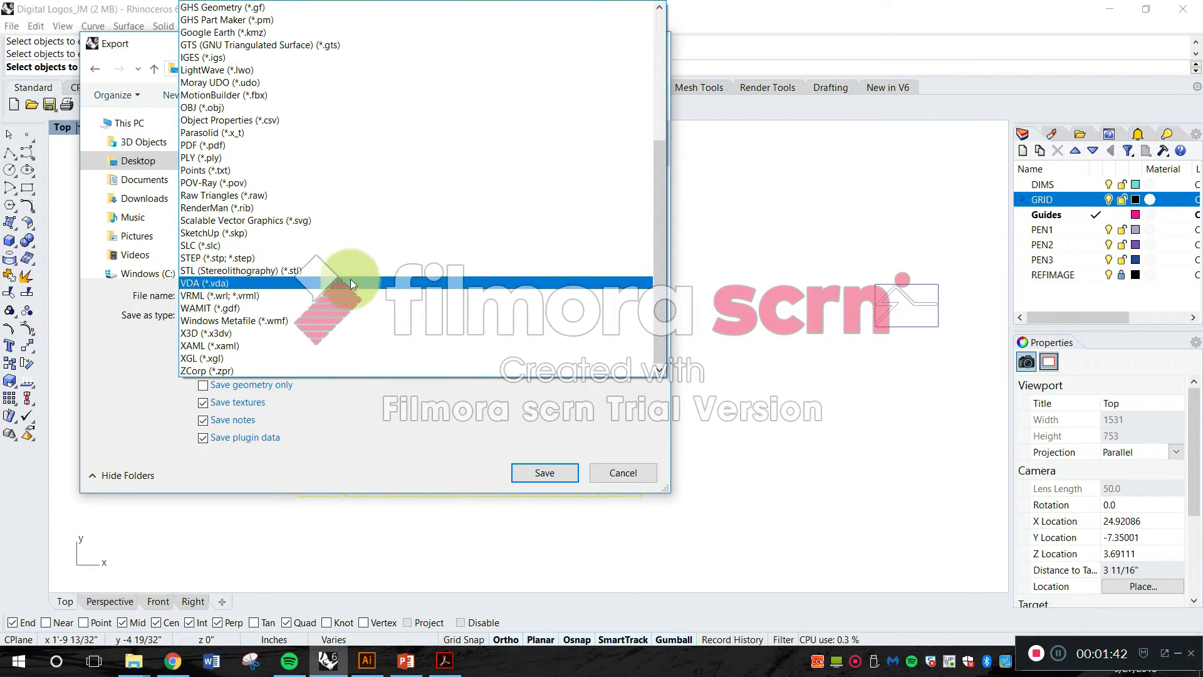
{"action": "scroll", "coordinate": [350, 276], "scroll_direction": "up", "scroll_amount": 6}
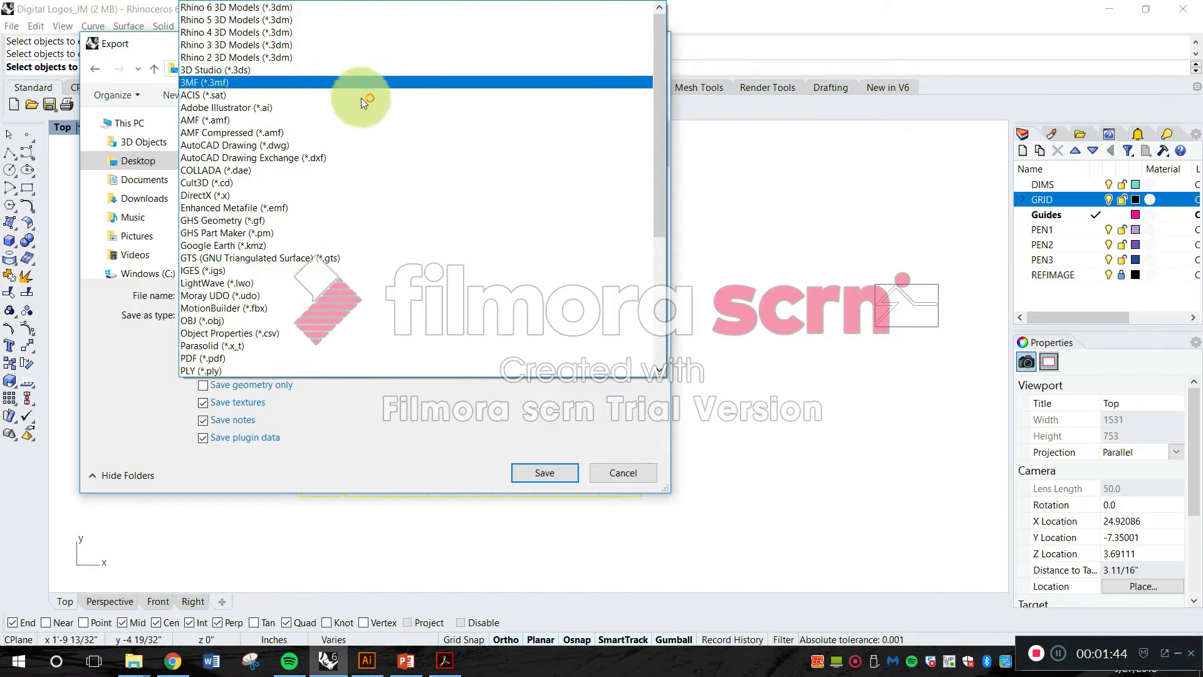
{"action": "scroll", "coordinate": [304, 136], "scroll_direction": "down", "scroll_amount": 1}
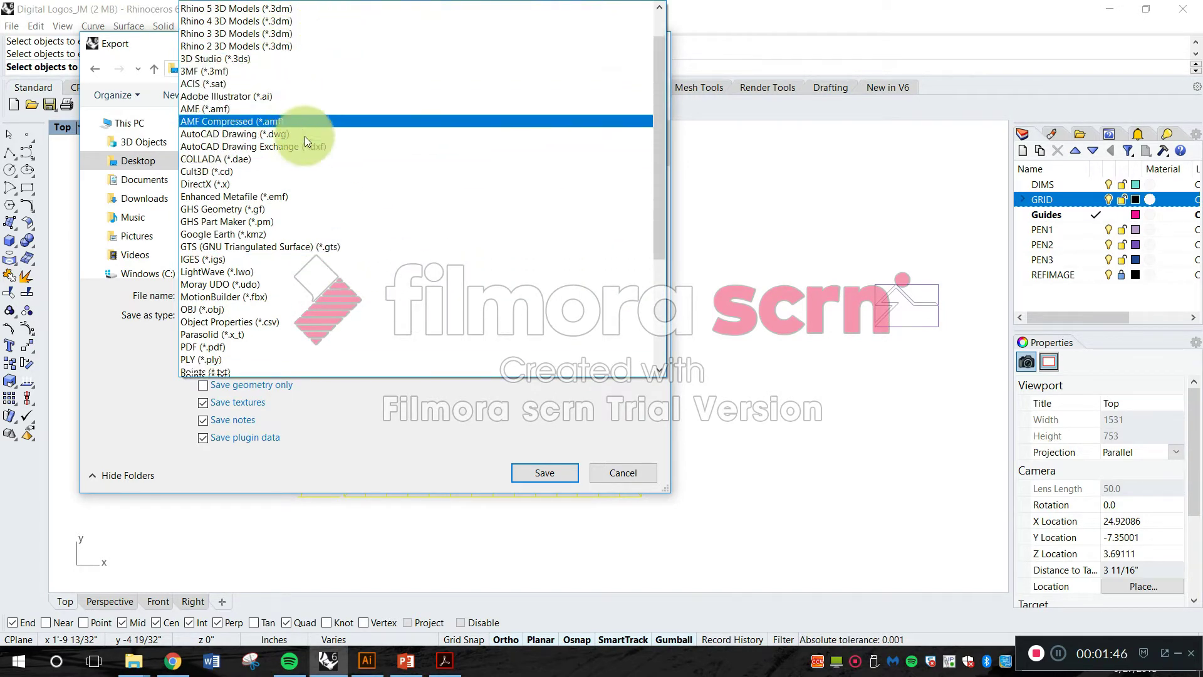
{"action": "scroll", "coordinate": [307, 141], "scroll_direction": "down", "scroll_amount": 5}
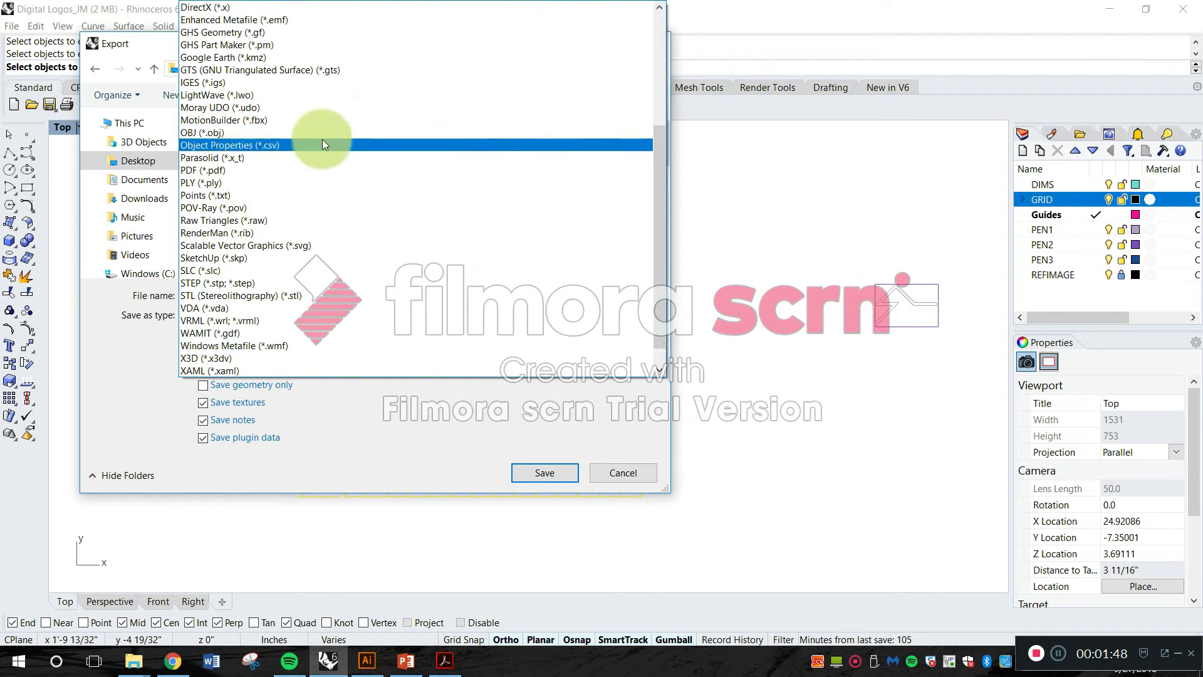
{"action": "scroll", "coordinate": [322, 144], "scroll_direction": "up", "scroll_amount": 5}
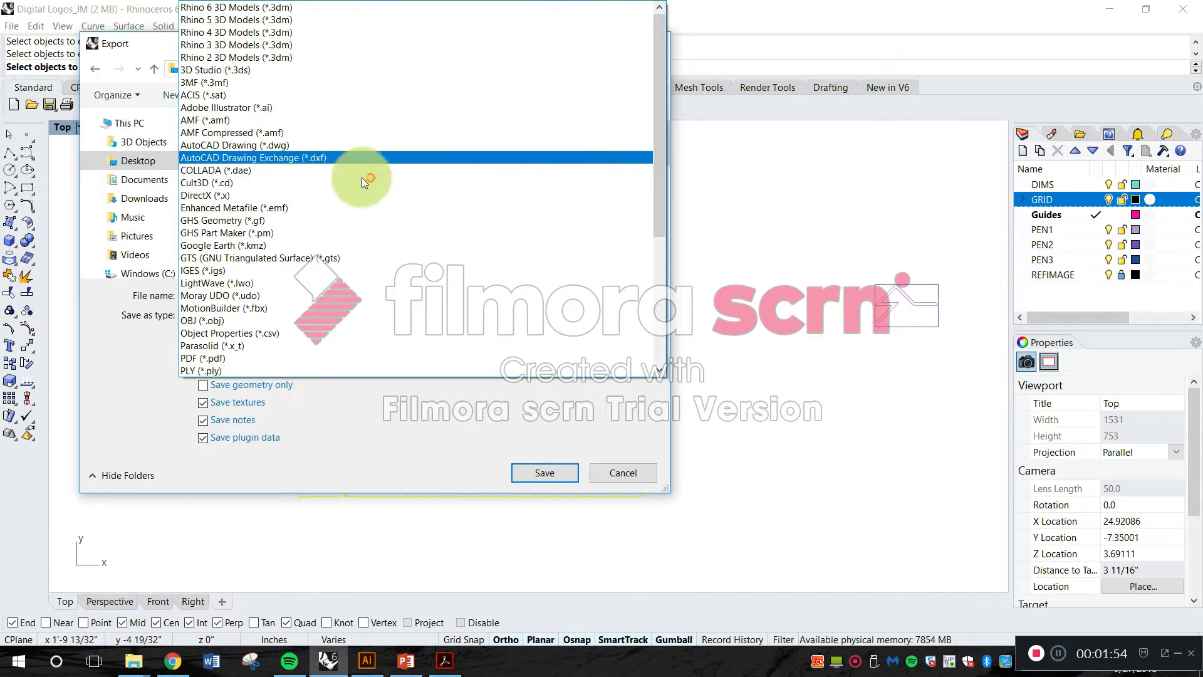
{"action": "scroll", "coordinate": [376, 198], "scroll_direction": "down", "scroll_amount": 3}
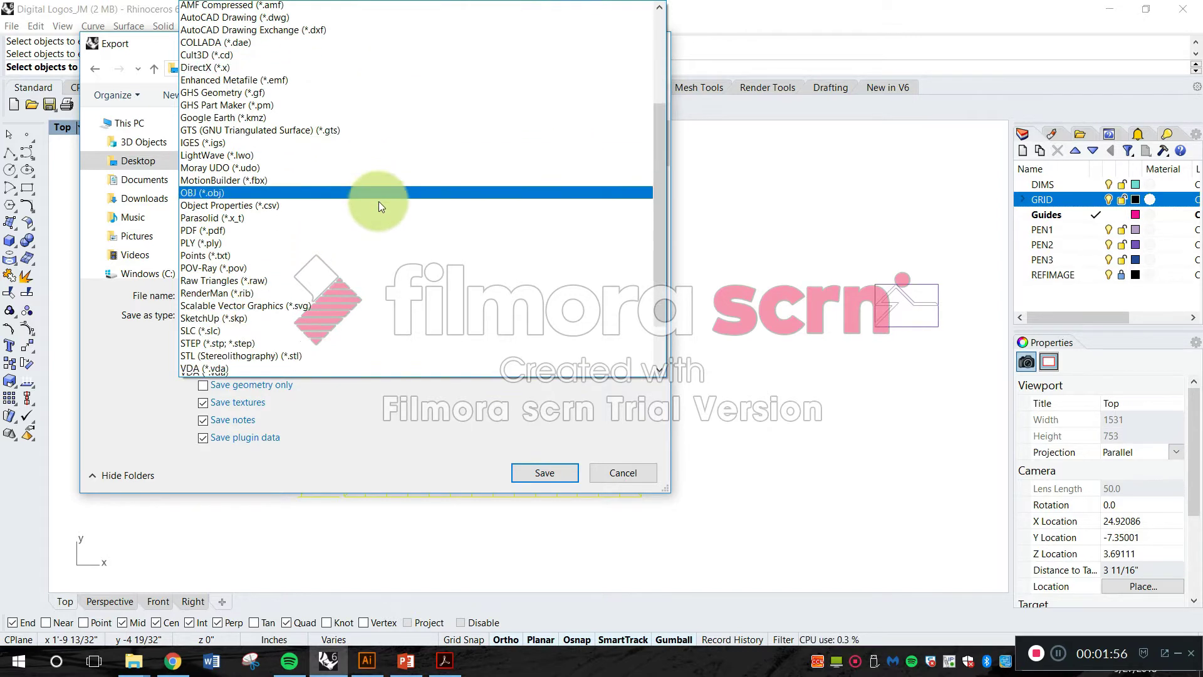
{"action": "scroll", "coordinate": [378, 202], "scroll_direction": "down", "scroll_amount": 3}
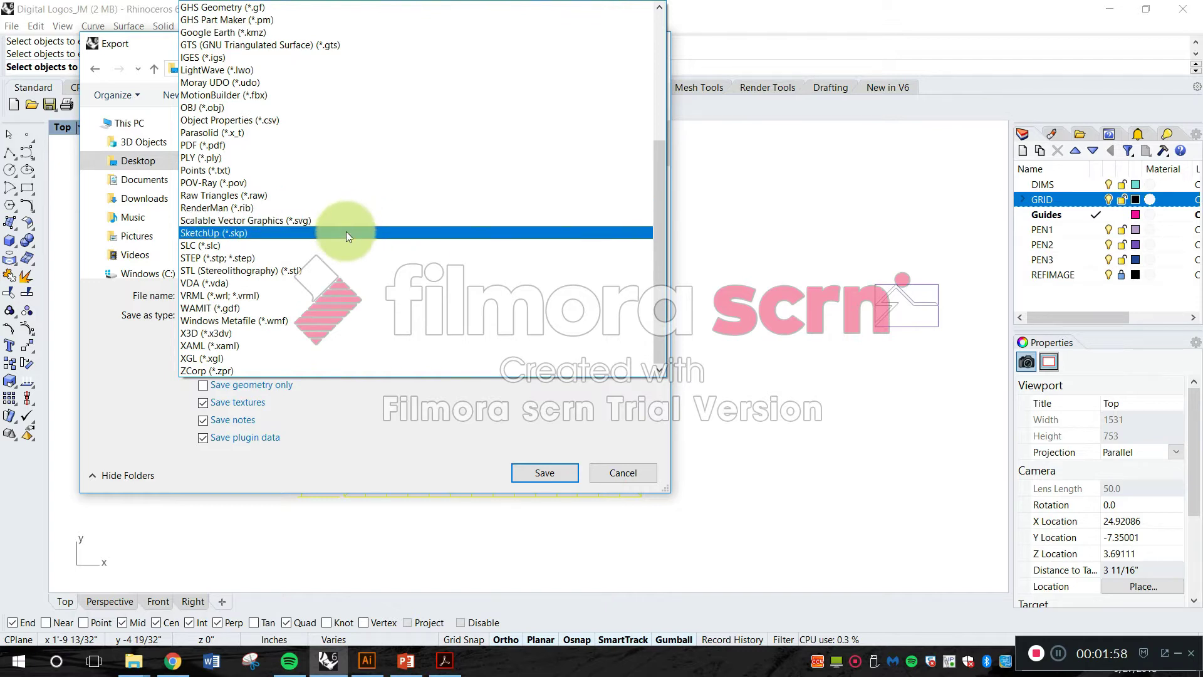
{"action": "scroll", "coordinate": [356, 242], "scroll_direction": "up", "scroll_amount": 6}
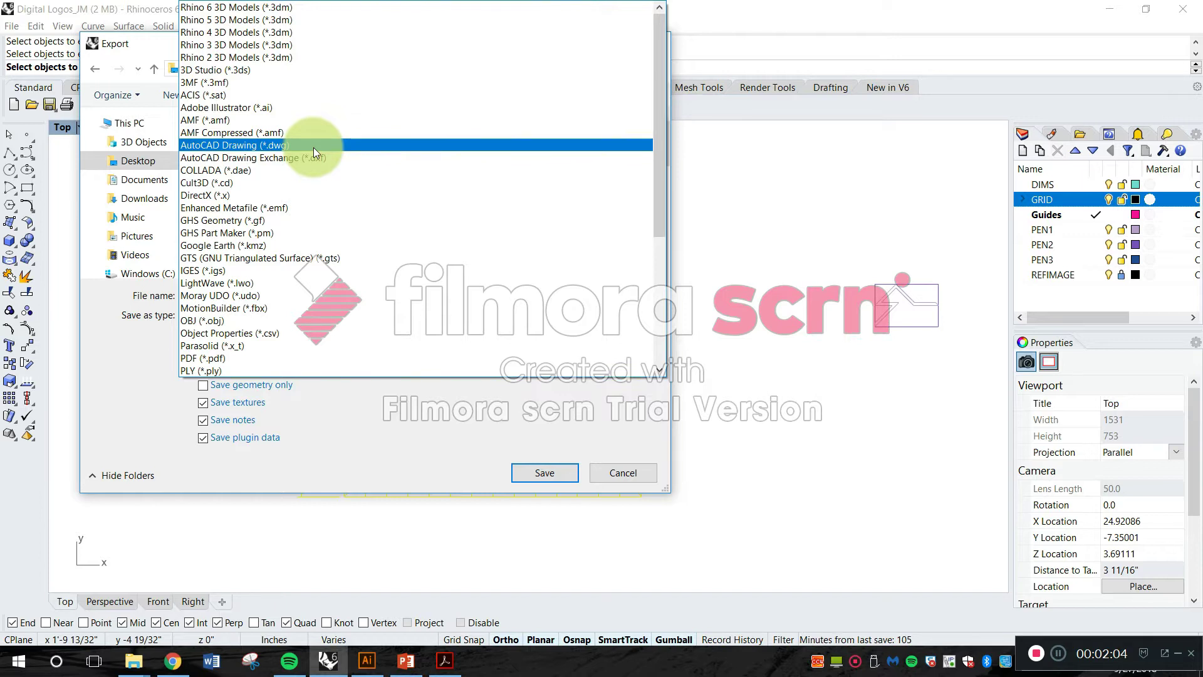
{"action": "left_click", "coordinate": [152, 49]}
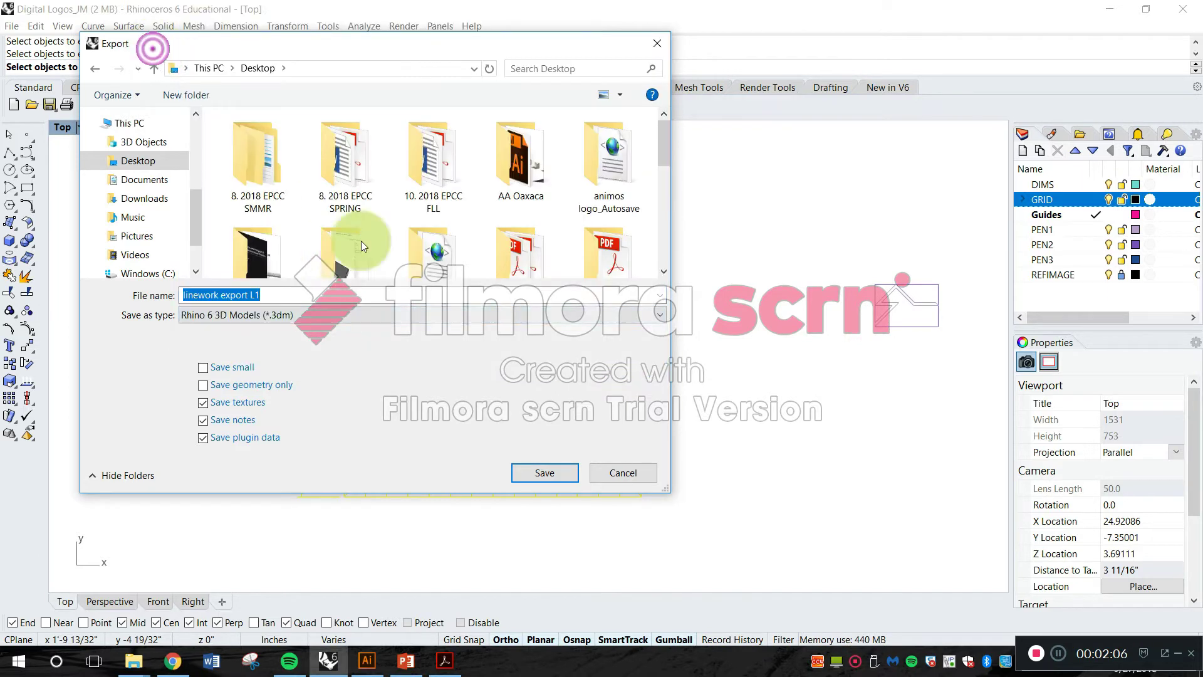
{"action": "left_click", "coordinate": [245, 317]}
{"action": "left_click", "coordinate": [142, 46]}
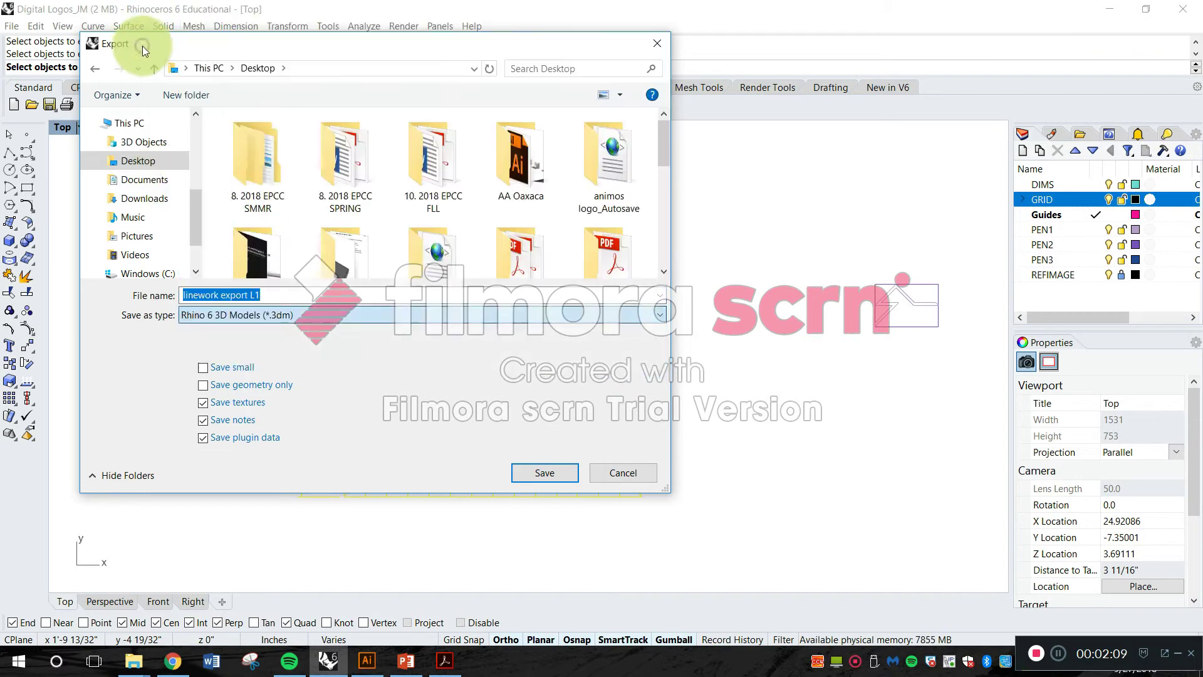
- Save the export as Adobe Illustrator (*.ai), using a snapshot of the current view for the scale and RGB color
{"action": "left_click", "coordinate": [227, 318]}
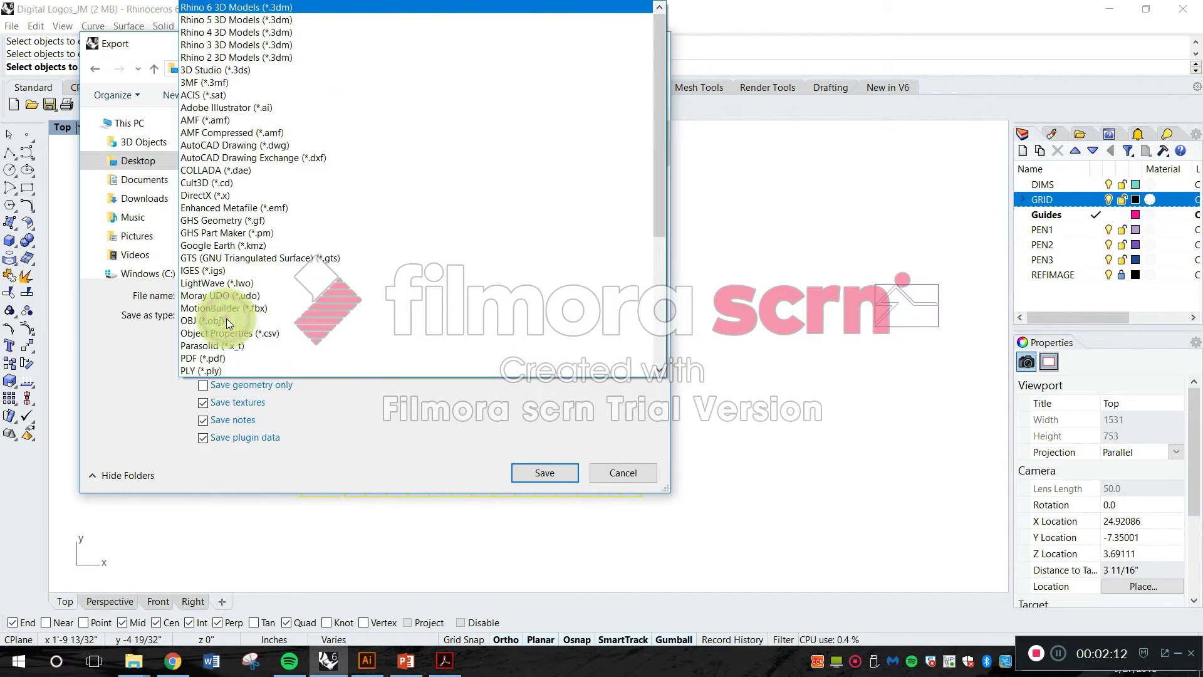
{"action": "left_click", "coordinate": [291, 108]}
{"action": "left_click", "coordinate": [557, 472]}
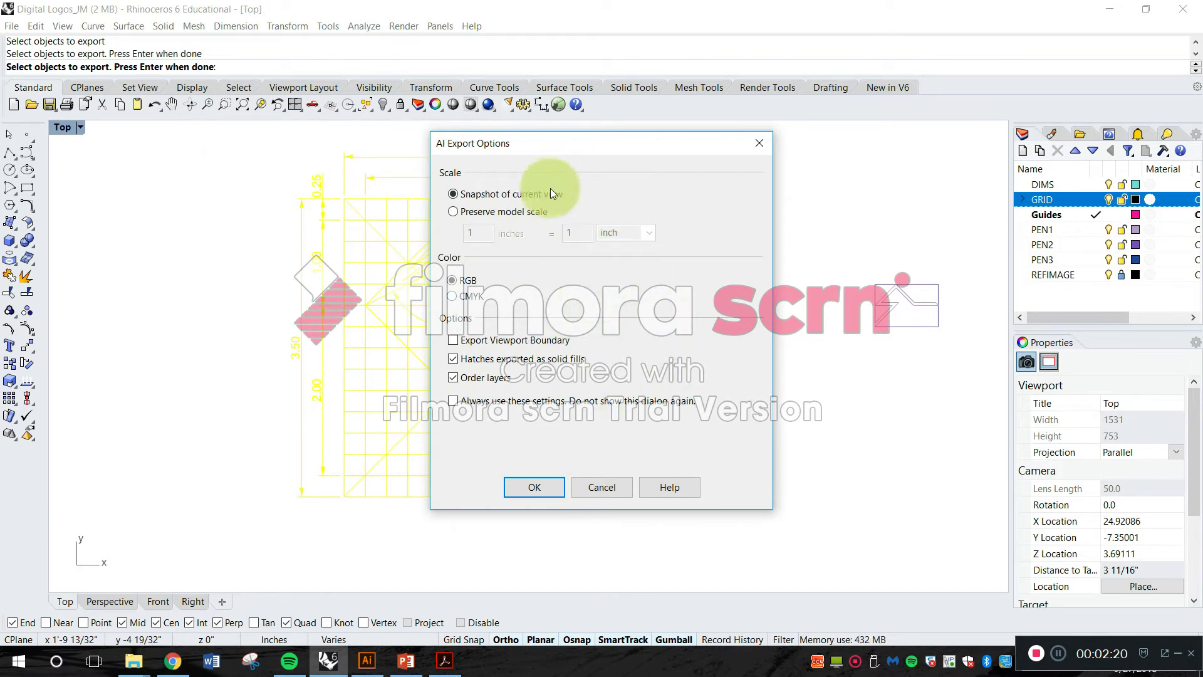
{"action": "left_click", "coordinate": [548, 484]}
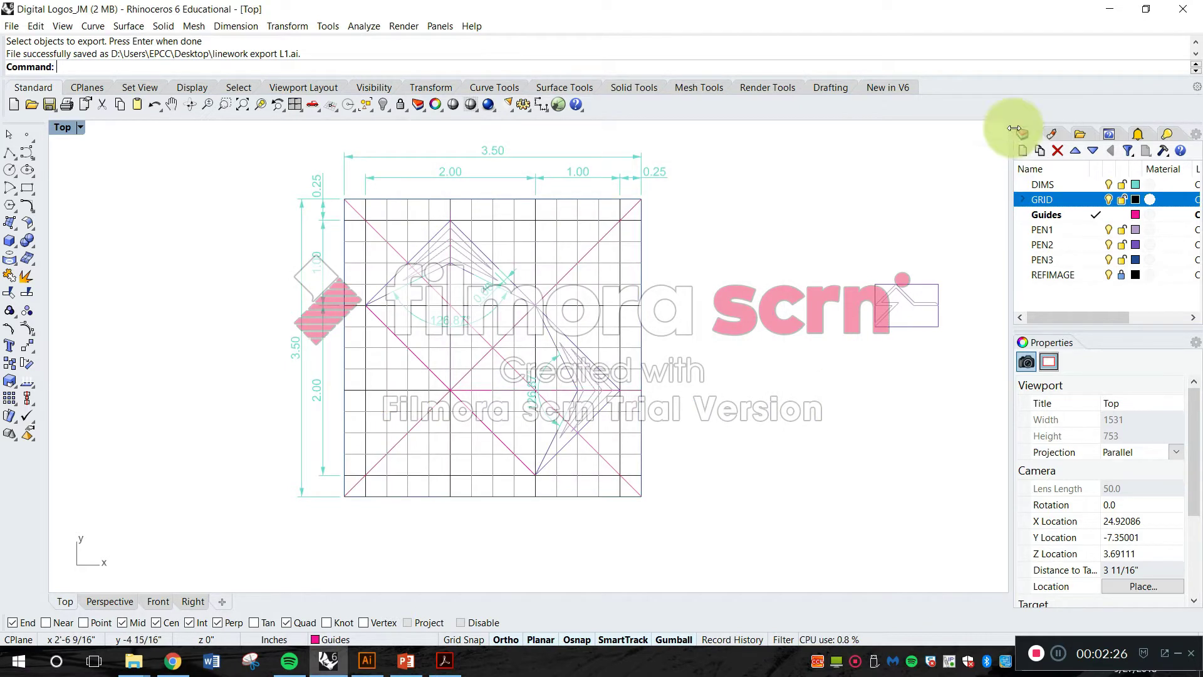
- Minimize Rhino to reach the desktop and select the exported "linework export L1" file
{"action": "left_click", "coordinate": [1110, 9]}
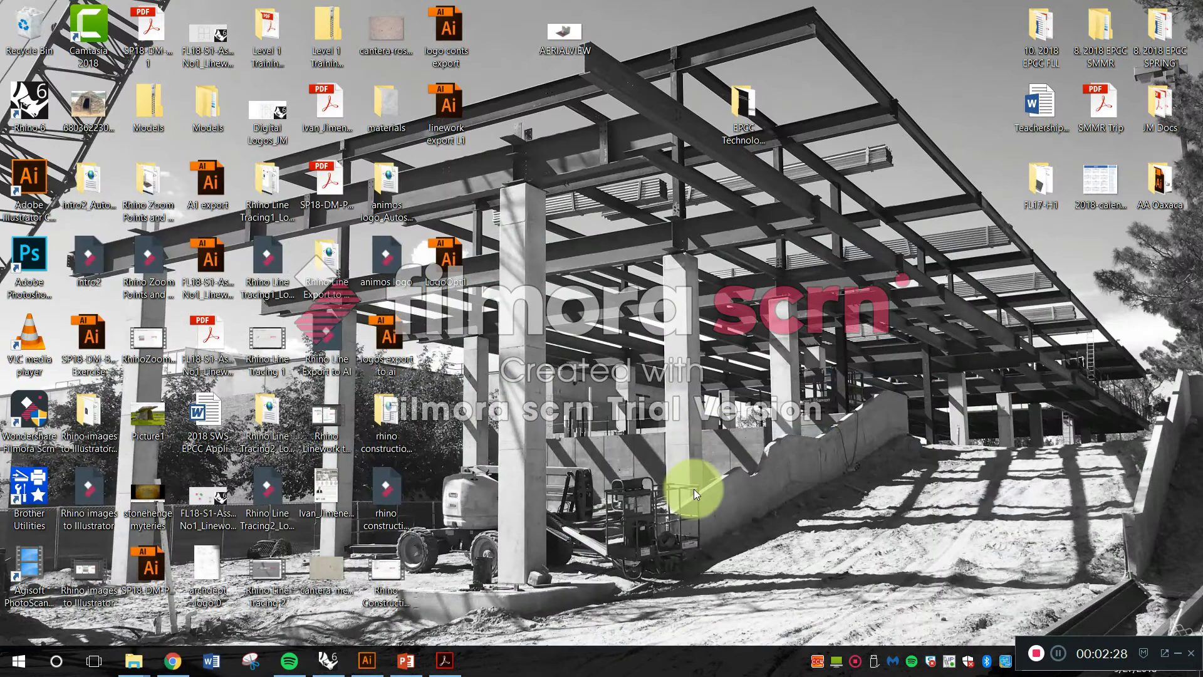
{"action": "mouse_move", "coordinate": [442, 252]}
{"action": "left_mouse_down"}
{"action": "mouse_move", "coordinate": [432, 253]}
{"action": "mouse_move", "coordinate": [485, 203]}
{"action": "mouse_move", "coordinate": [462, 205]}
{"action": "mouse_move", "coordinate": [457, 255]}
{"action": "left_mouse_up"}
{"action": "left_click", "coordinate": [457, 135]}
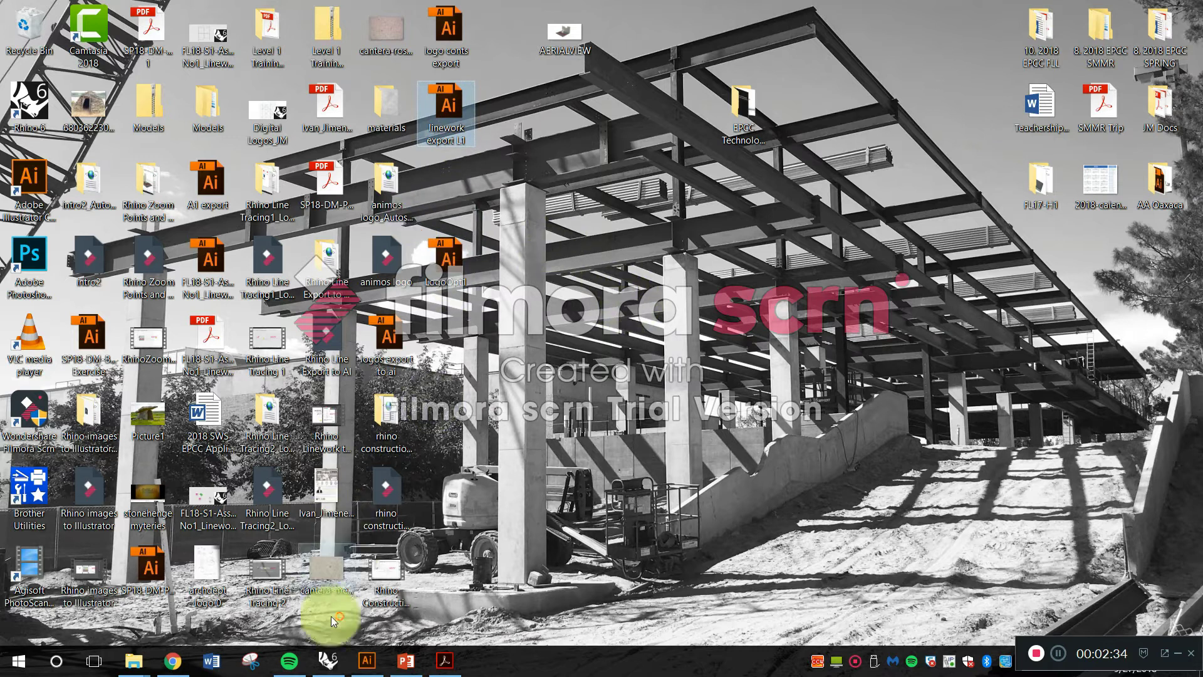
- Switch to Illustrator and open "linework export L1" from the Desktop, leaving its legacy text to update later
{"action": "left_click", "coordinate": [367, 661]}
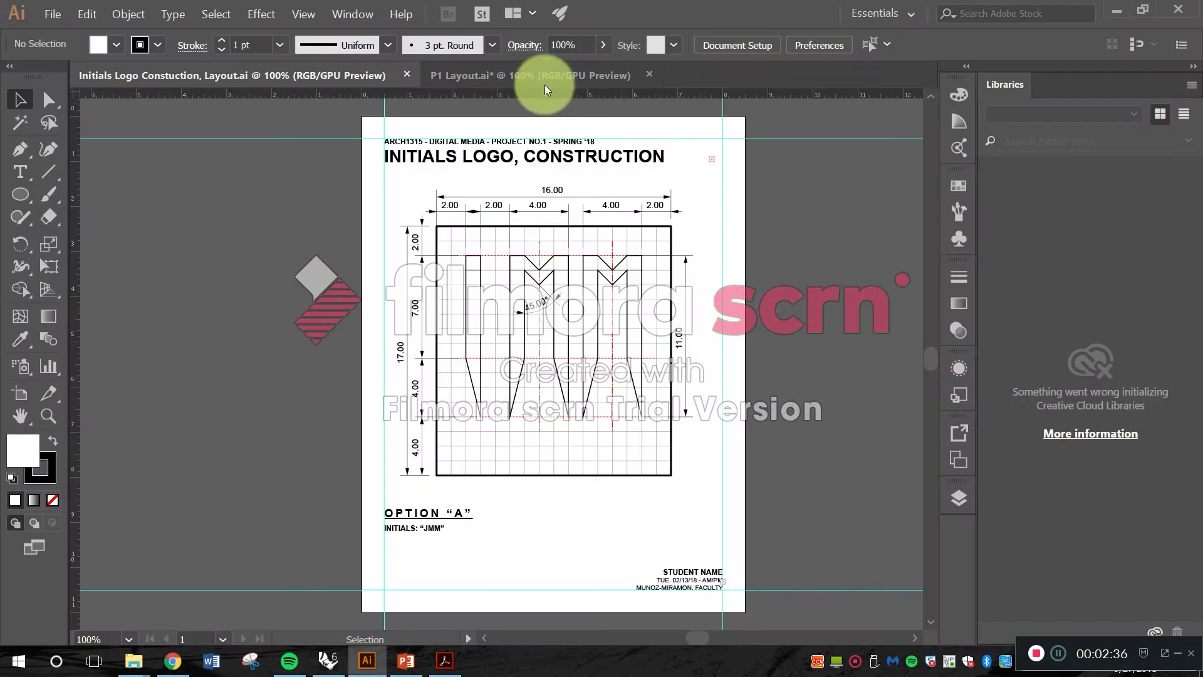
{"action": "left_click", "coordinate": [544, 84]}
{"action": "left_click", "coordinate": [50, 13]}
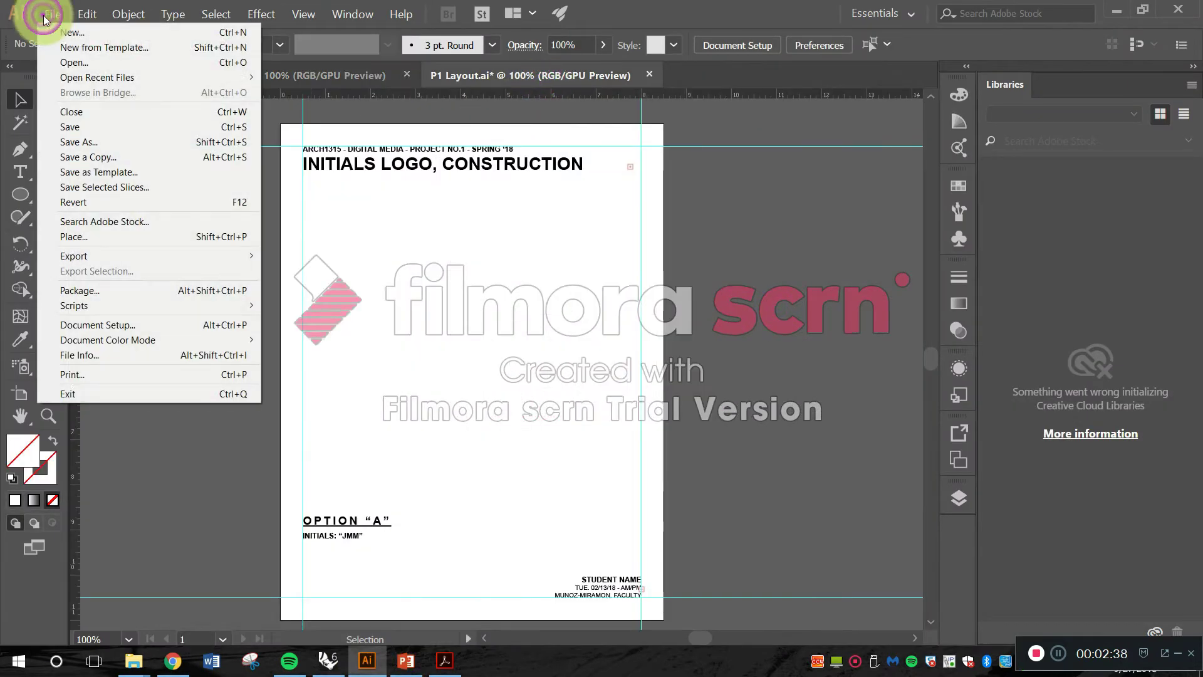
{"action": "left_click", "coordinate": [65, 60]}
{"action": "left_click", "coordinate": [334, 206]}
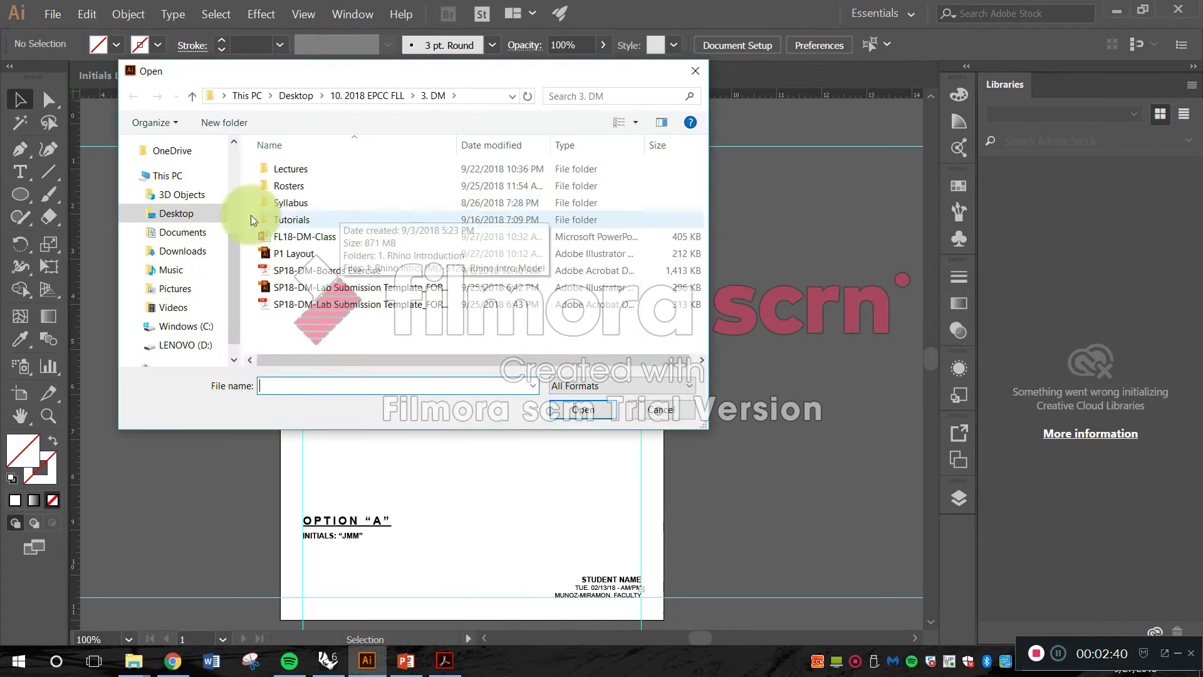
{"action": "left_click", "coordinate": [180, 213]}
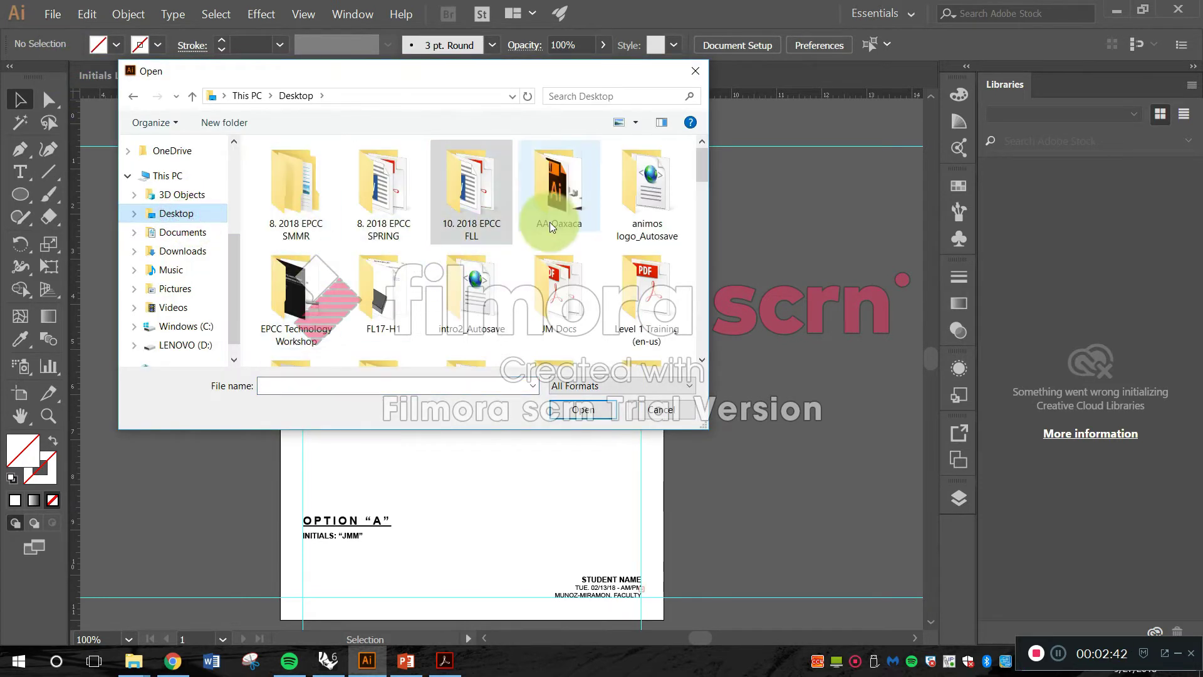
{"action": "scroll", "coordinate": [547, 222], "scroll_direction": "down", "scroll_amount": 6}
{"action": "scroll", "coordinate": [546, 220], "scroll_direction": "down", "scroll_amount": 5}
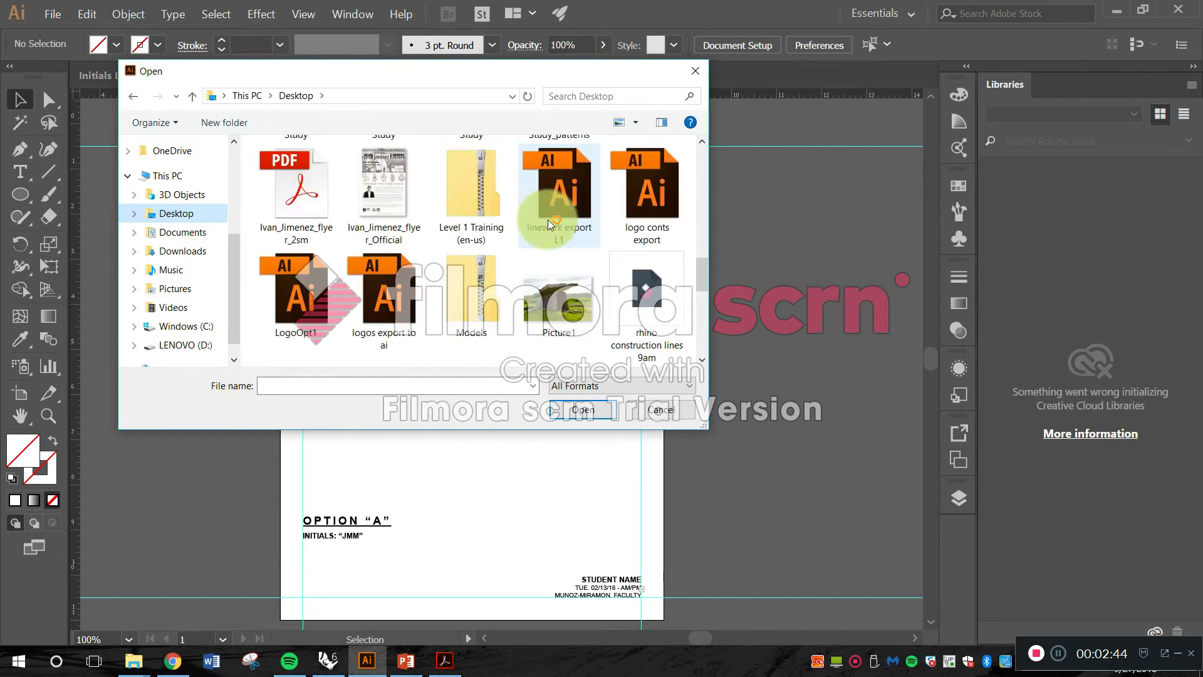
{"action": "left_click", "coordinate": [572, 224]}
{"action": "left_click", "coordinate": [582, 411]}
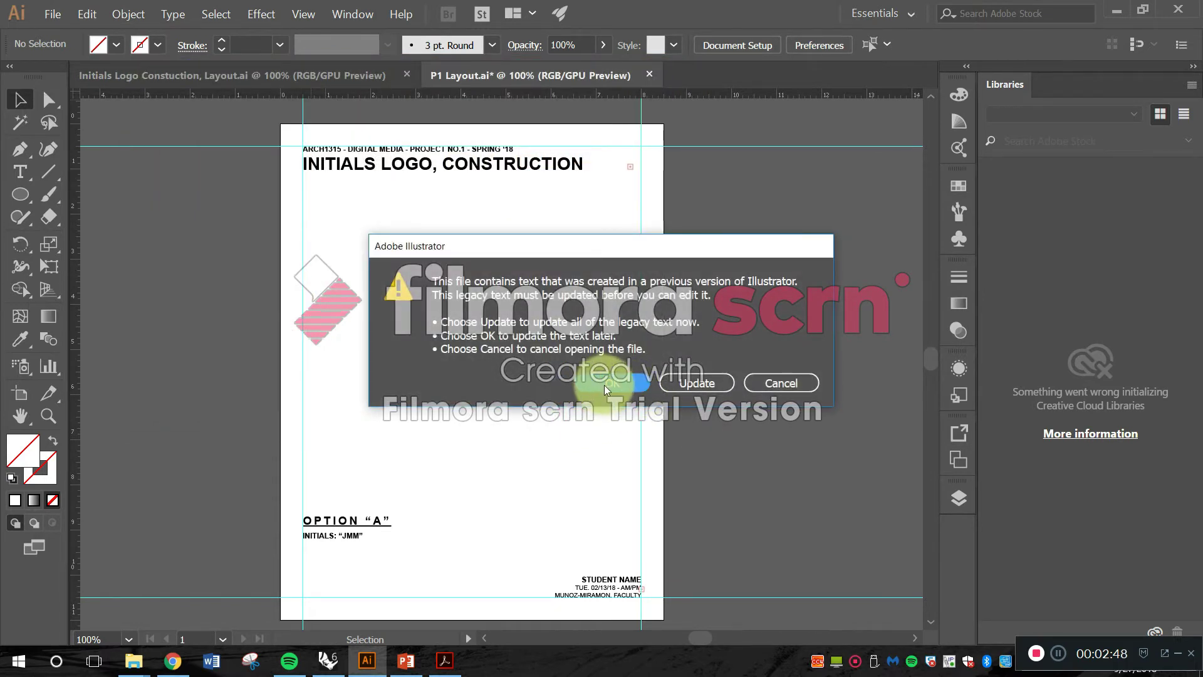
{"action": "left_click", "coordinate": [610, 385]}
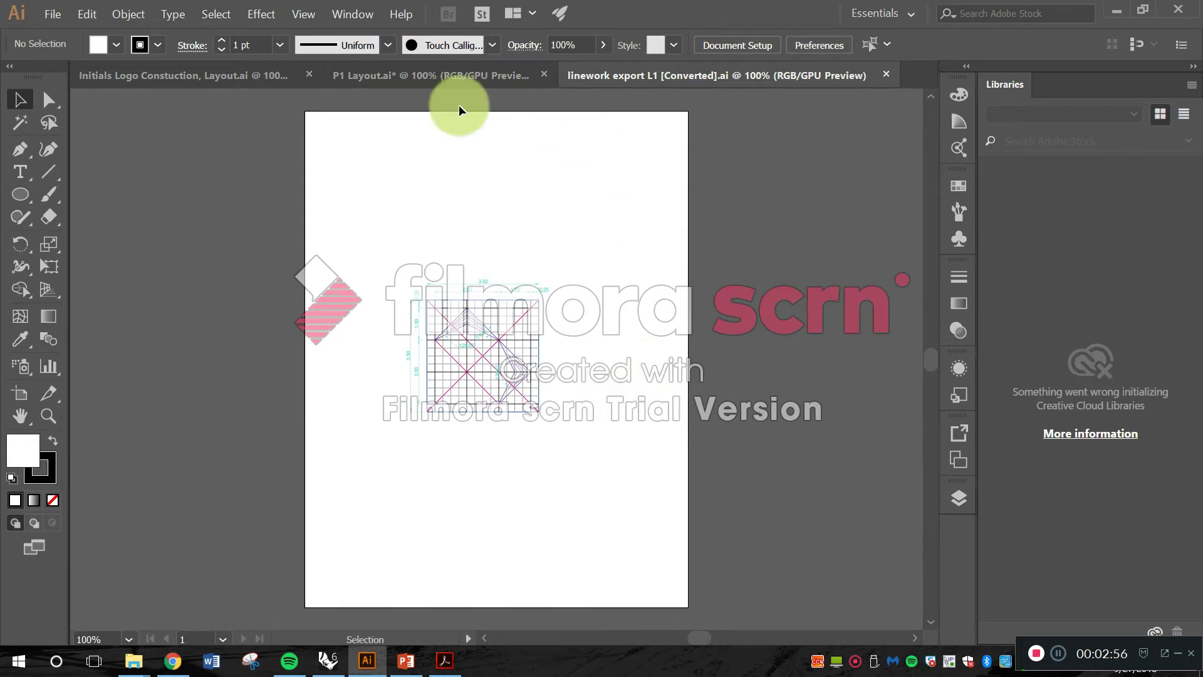
- Go to the P1 Layout document and start saving it under a new name in the Desktop folder
{"action": "left_click", "coordinate": [451, 85]}
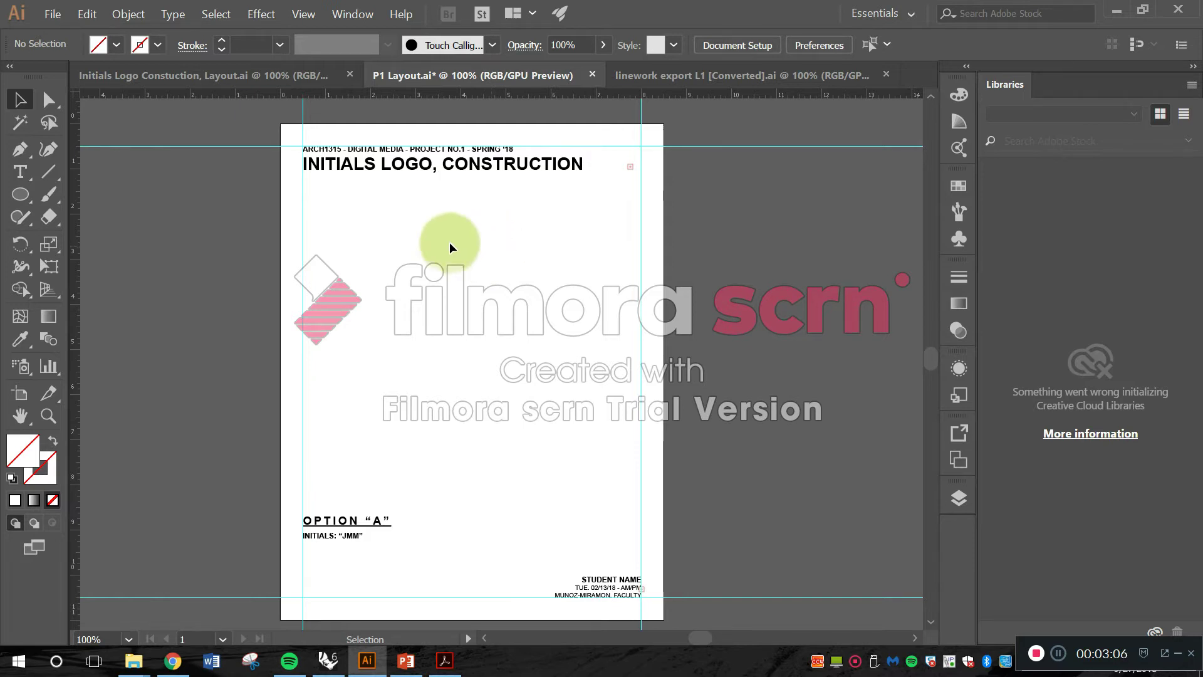
{"action": "left_click", "coordinate": [42, 20]}
{"action": "left_click", "coordinate": [79, 134]}
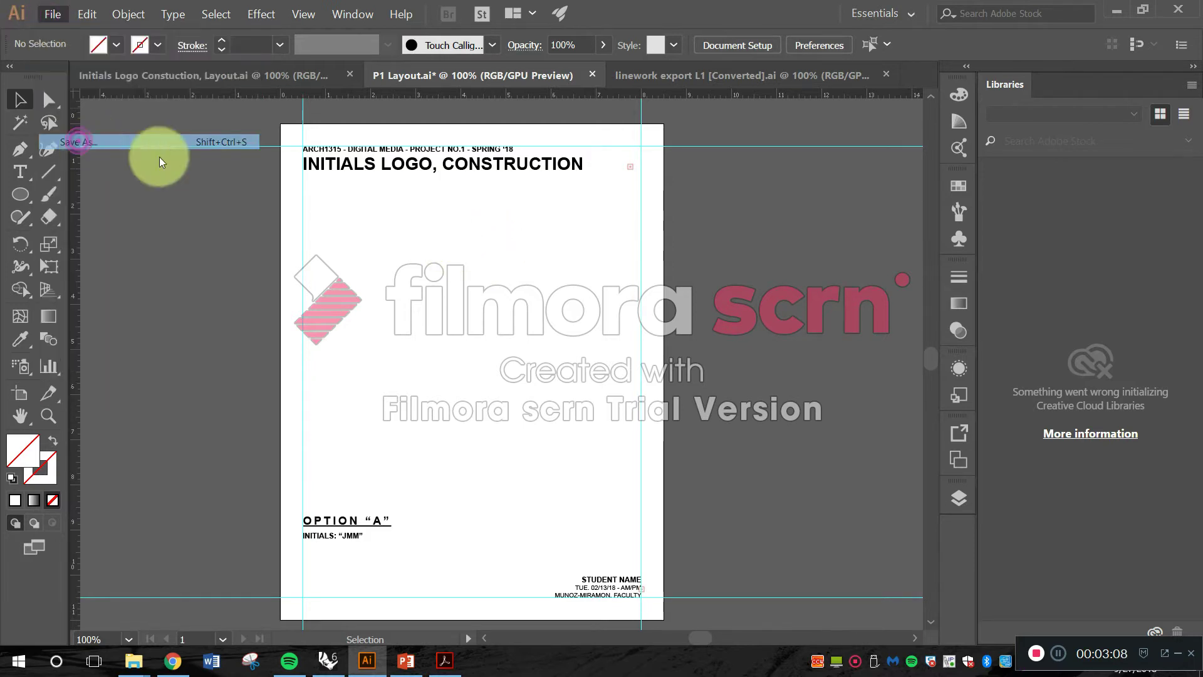
{"action": "left_click", "coordinate": [194, 190]}
- Name the new layout file "P1 LayouT_my3Logos"
{"action": "left_click", "coordinate": [269, 322]}
{"action": "left_click", "coordinate": [282, 323]}
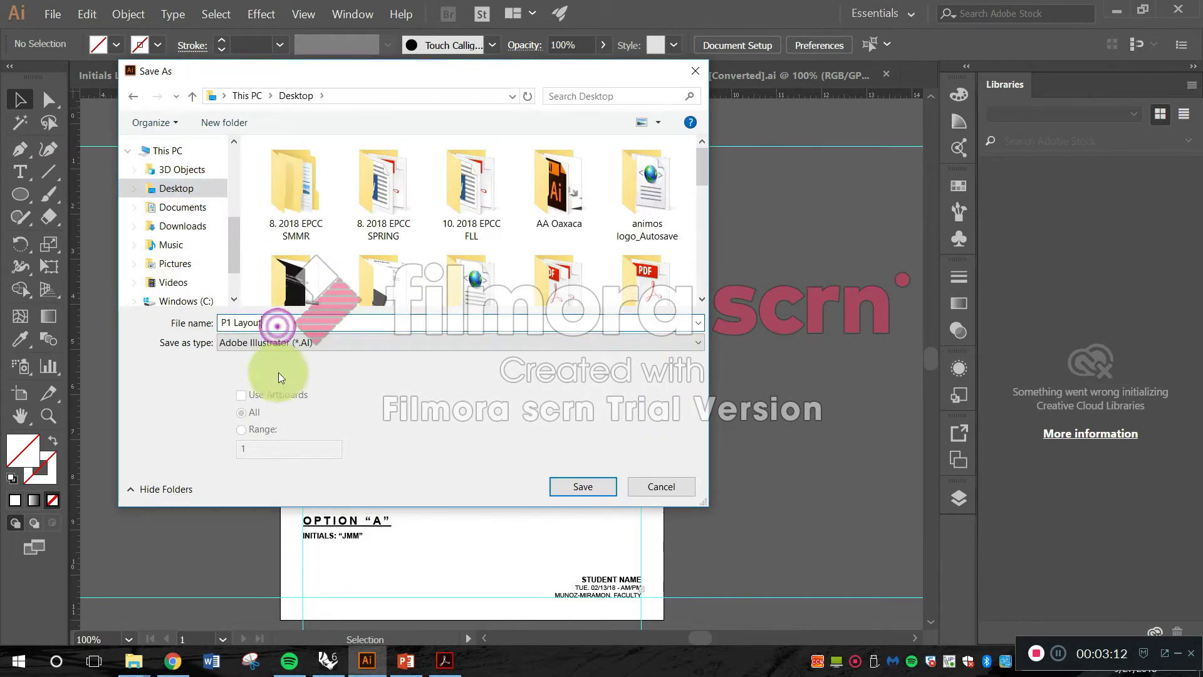
{"action": "key", "text": "BackSpace"}
{"action": "type", "text": "T"}
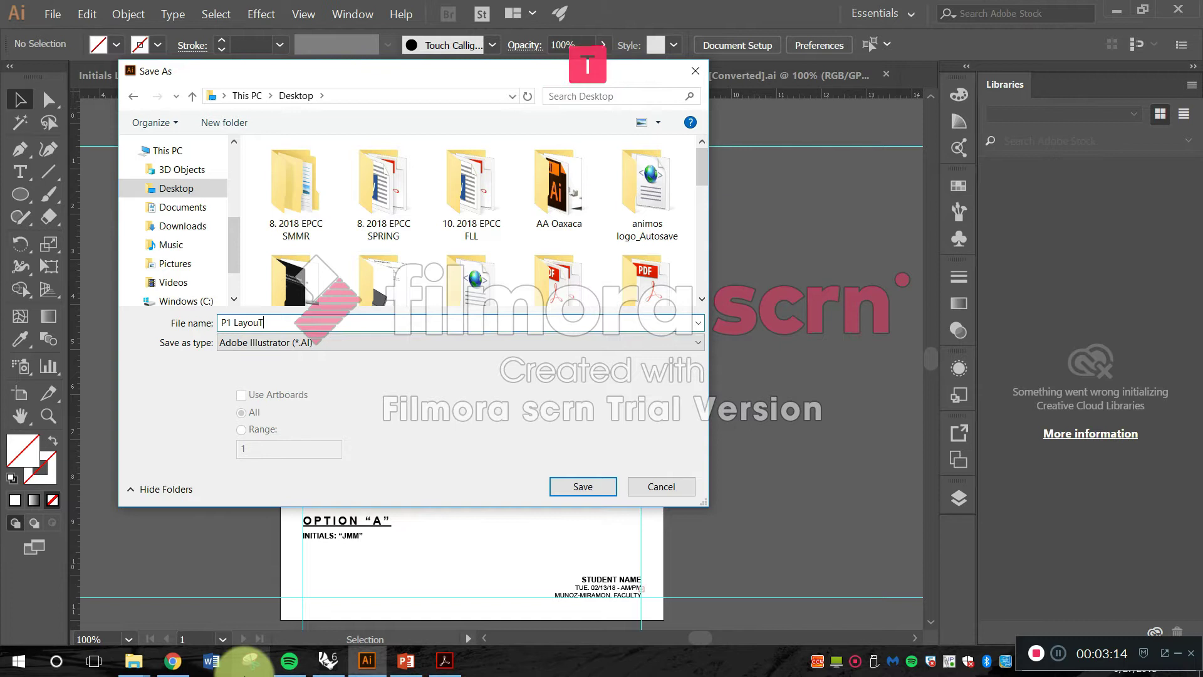
{"action": "type", "text": "_"}
{"action": "key", "text": "Caps_Lock"}
{"action": "type", "text": "my"}
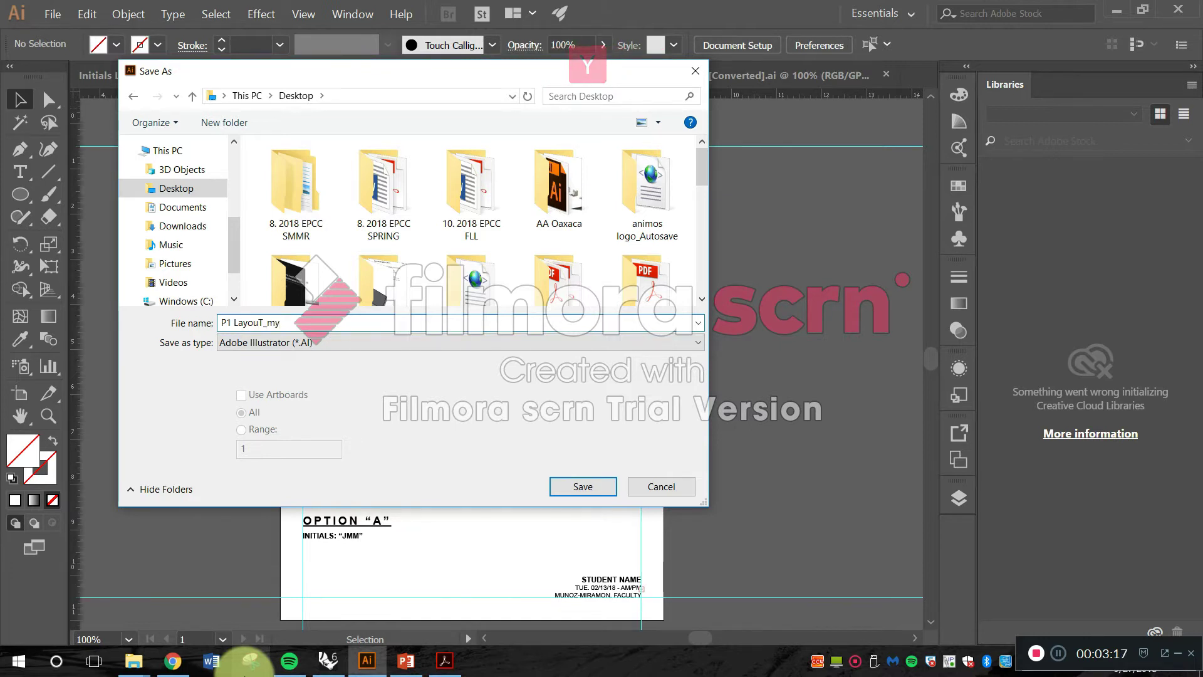
{"action": "key", "text": "Caps_Lock"}
{"action": "type", "text": "3"}
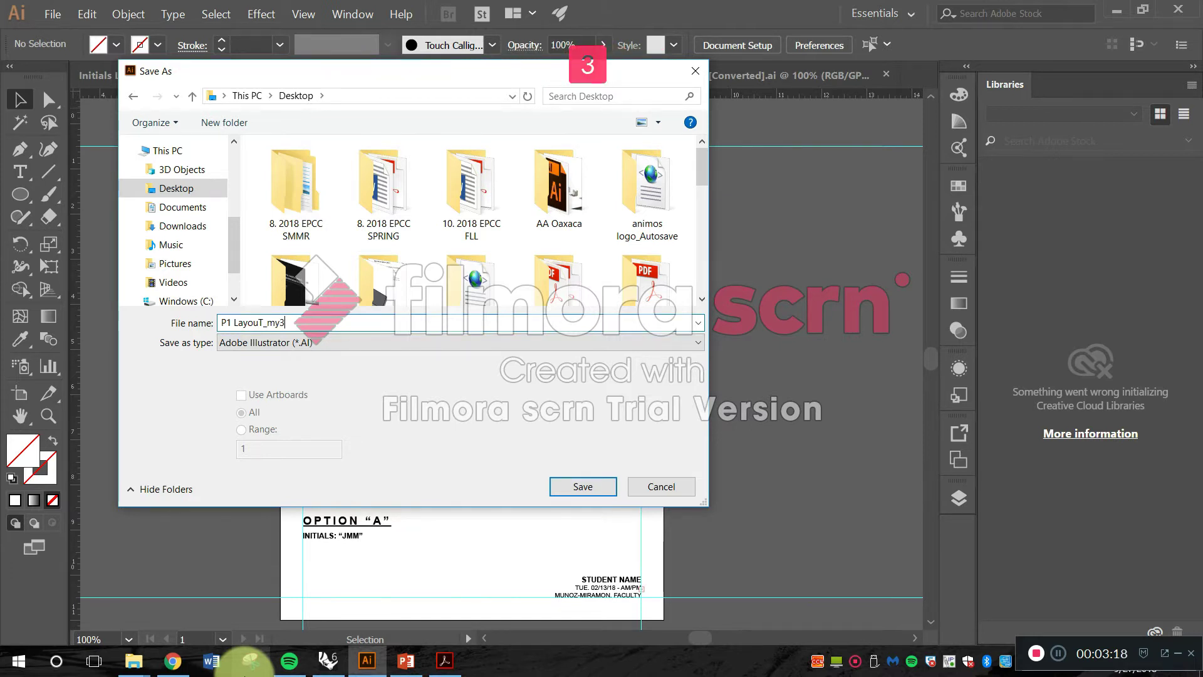
{"action": "type", "text": "lOGOS"}
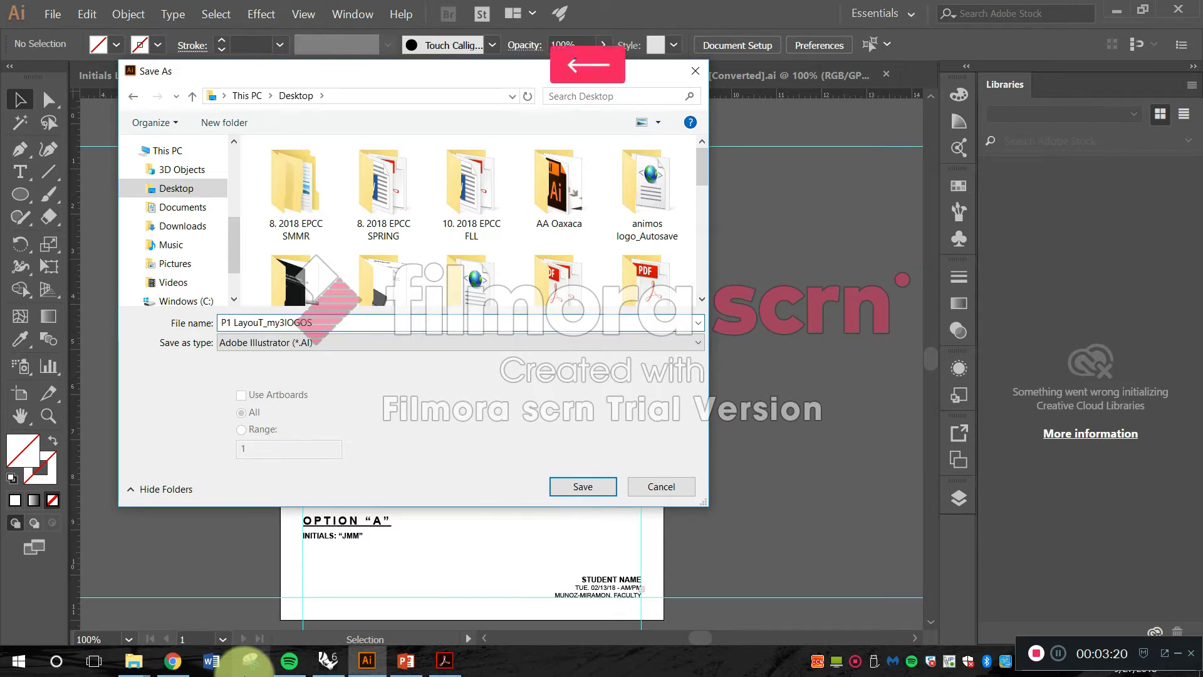
{"action": "key", "text": "BackSpace"}
{"action": "key", "text": "BackSpace"}
{"action": "key", "text": "BackSpace"}
{"action": "type", "text": "Logos"}
- Save the layout to the Desktop as Adobe Illustrator (*.AI), accepting the Illustrator CC options
{"action": "left_click", "coordinate": [175, 190]}
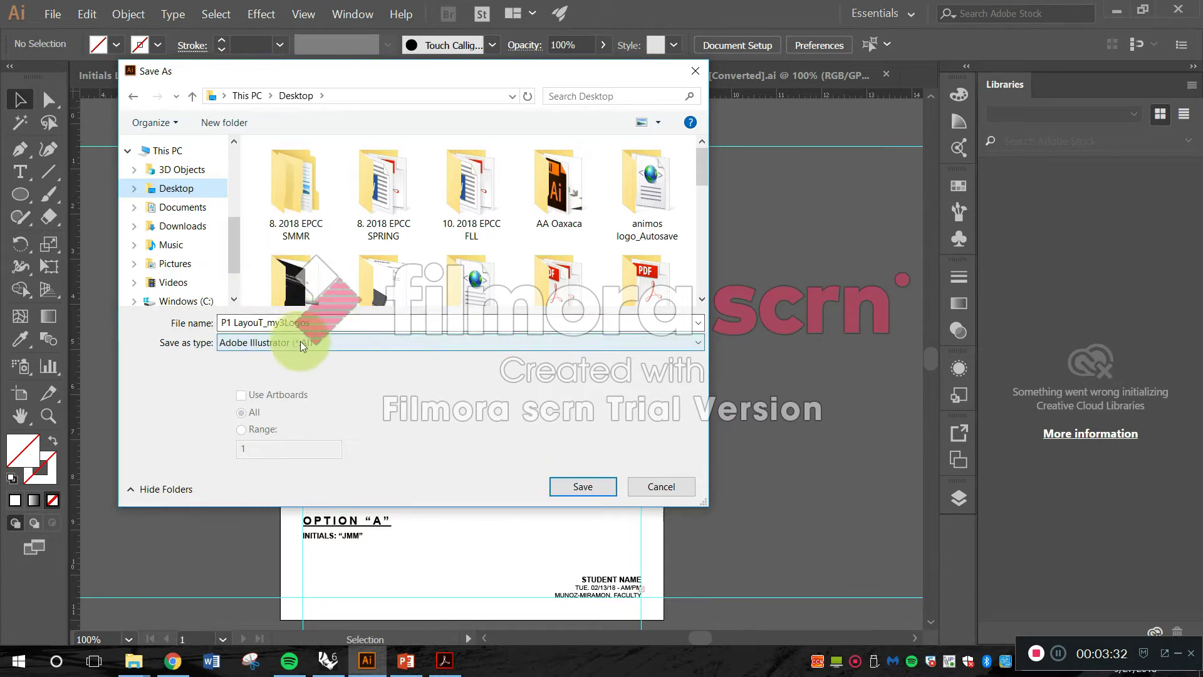
{"action": "left_click", "coordinate": [565, 490]}
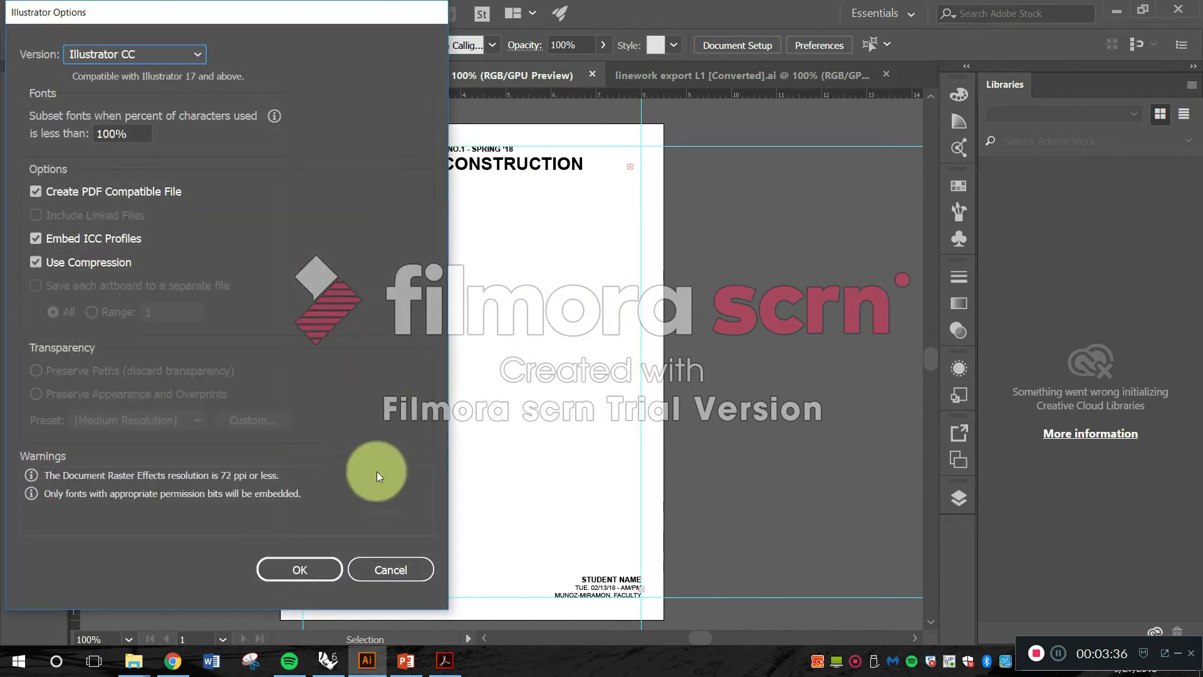
{"action": "left_click", "coordinate": [326, 565]}
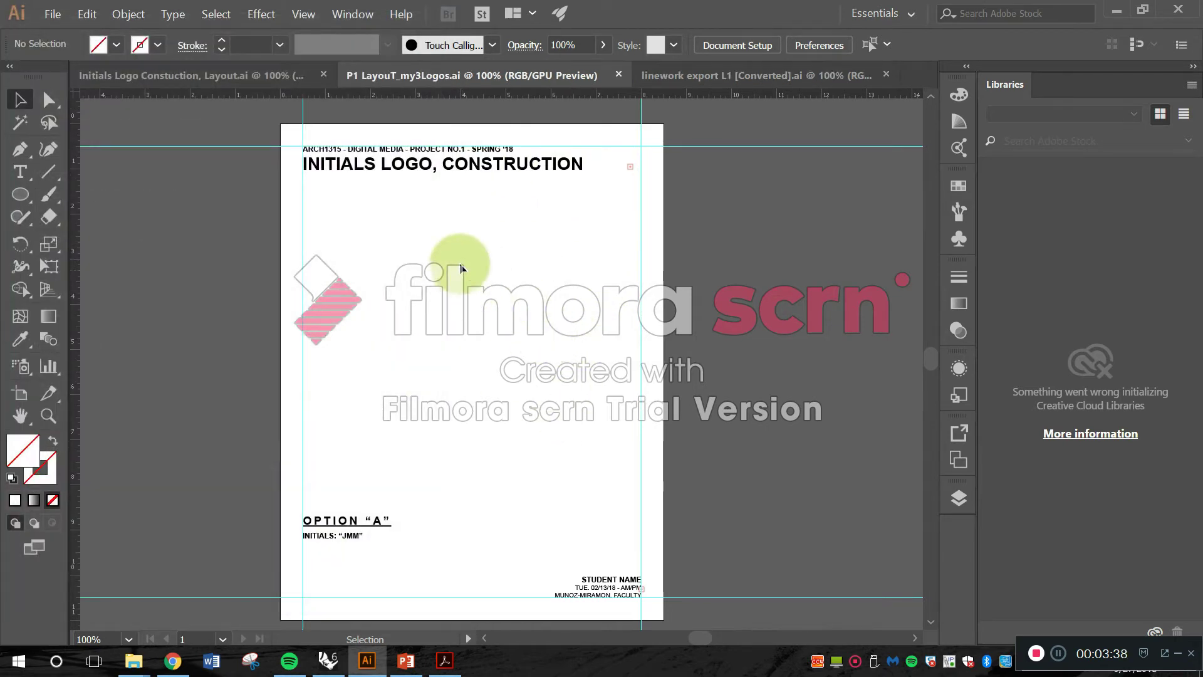
- Show the layout document's layers and select the locked Margins layer
{"action": "left_click", "coordinate": [959, 499]}
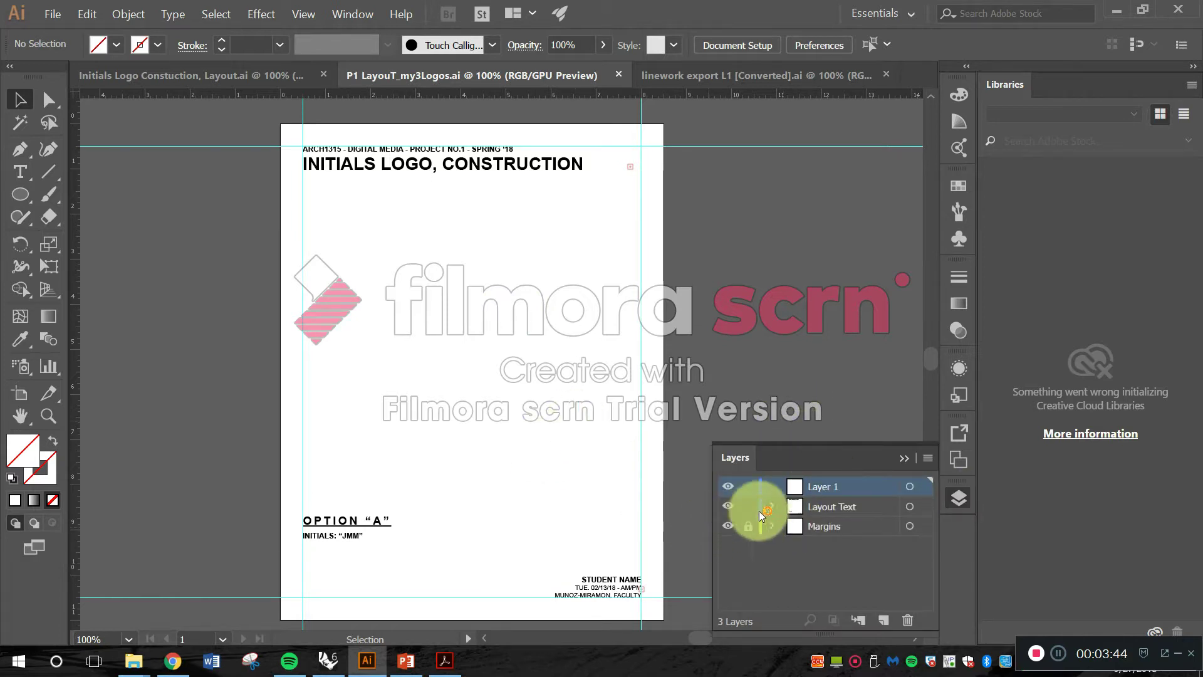
{"action": "left_click", "coordinate": [823, 528]}
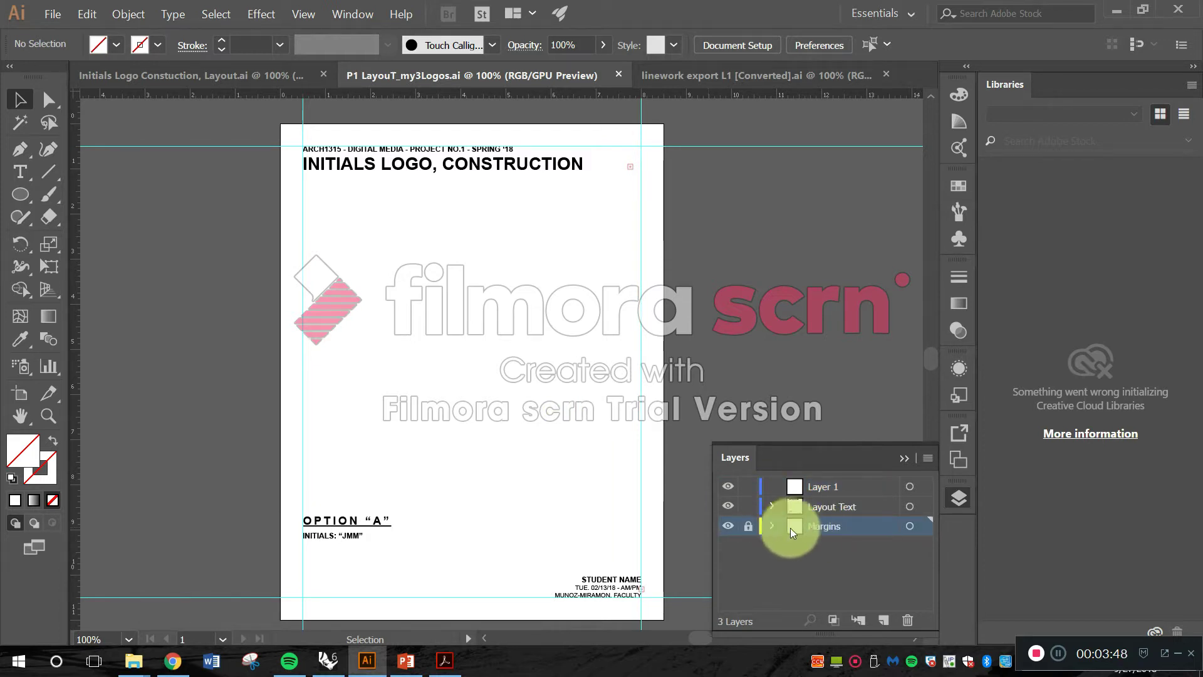
{"action": "left_click", "coordinate": [750, 527]}
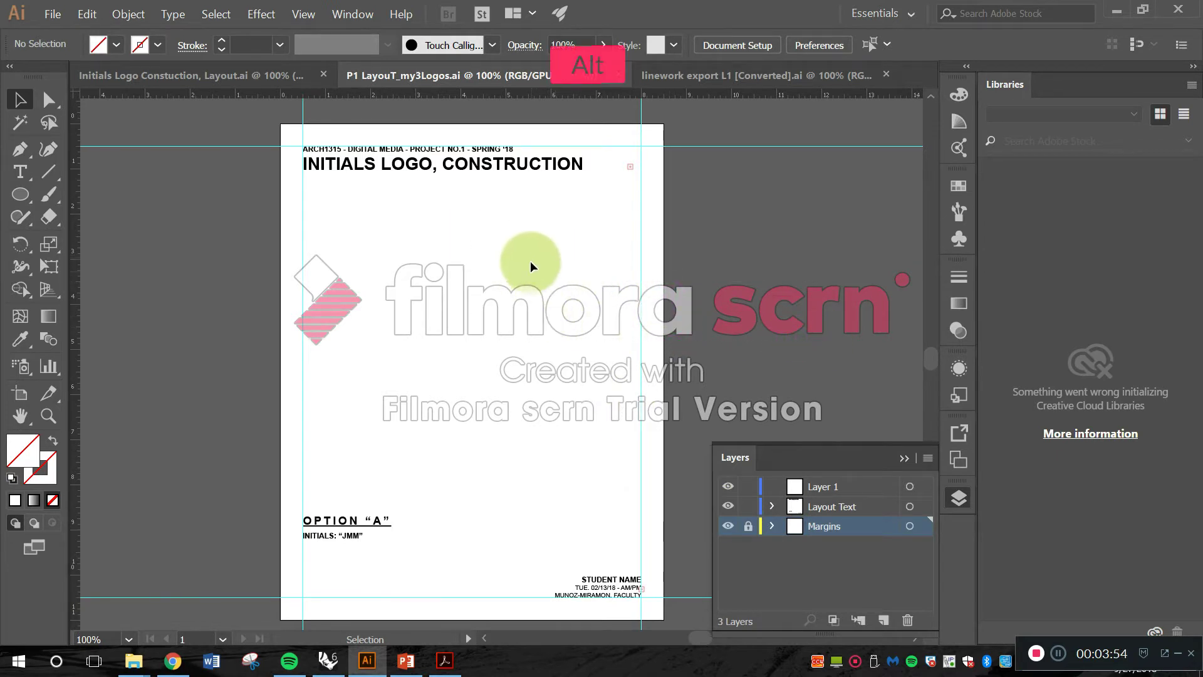
{"action": "key", "text": "ctrl+minus"}
{"action": "left_click_drag", "start_coordinate": [550, 279], "coordinate": [423, 280]}
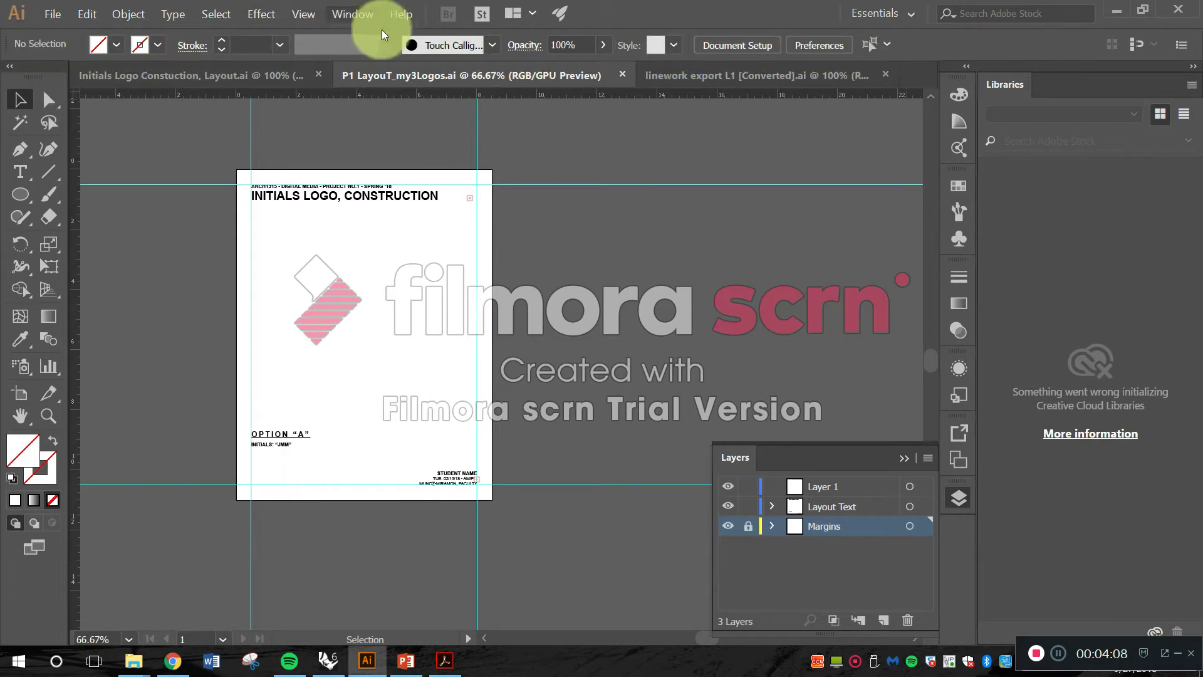
{"action": "left_click", "coordinate": [920, 15]}
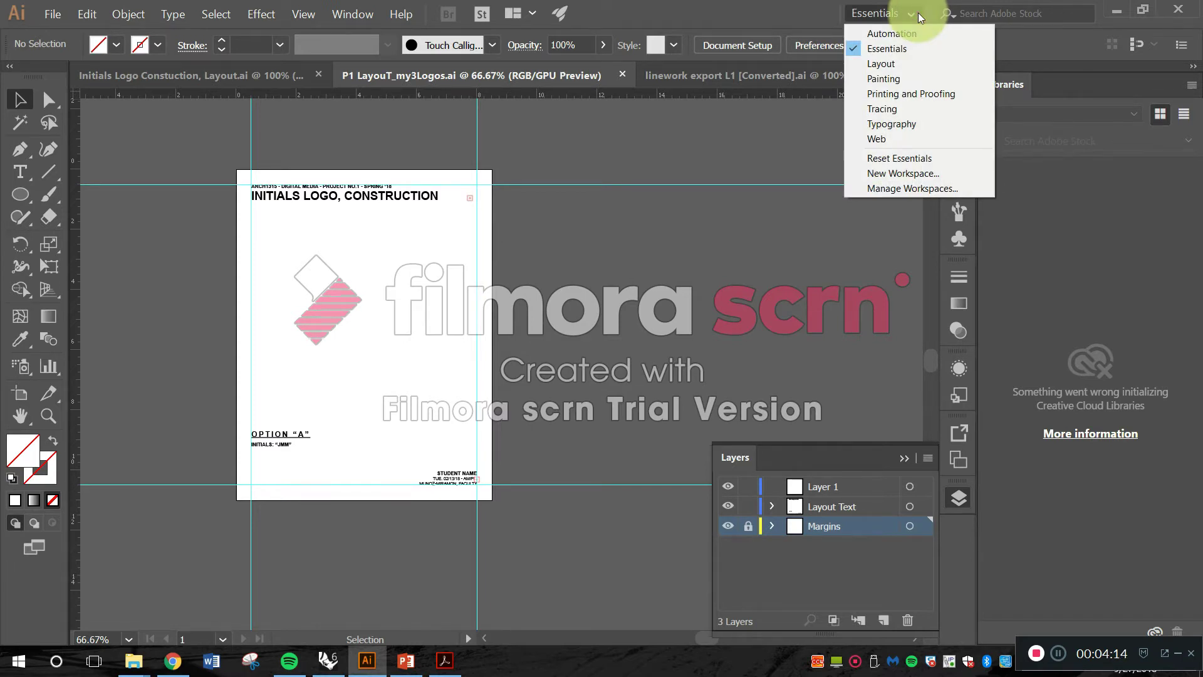
{"action": "left_click", "coordinate": [897, 14]}
{"action": "left_click", "coordinate": [897, 14]}
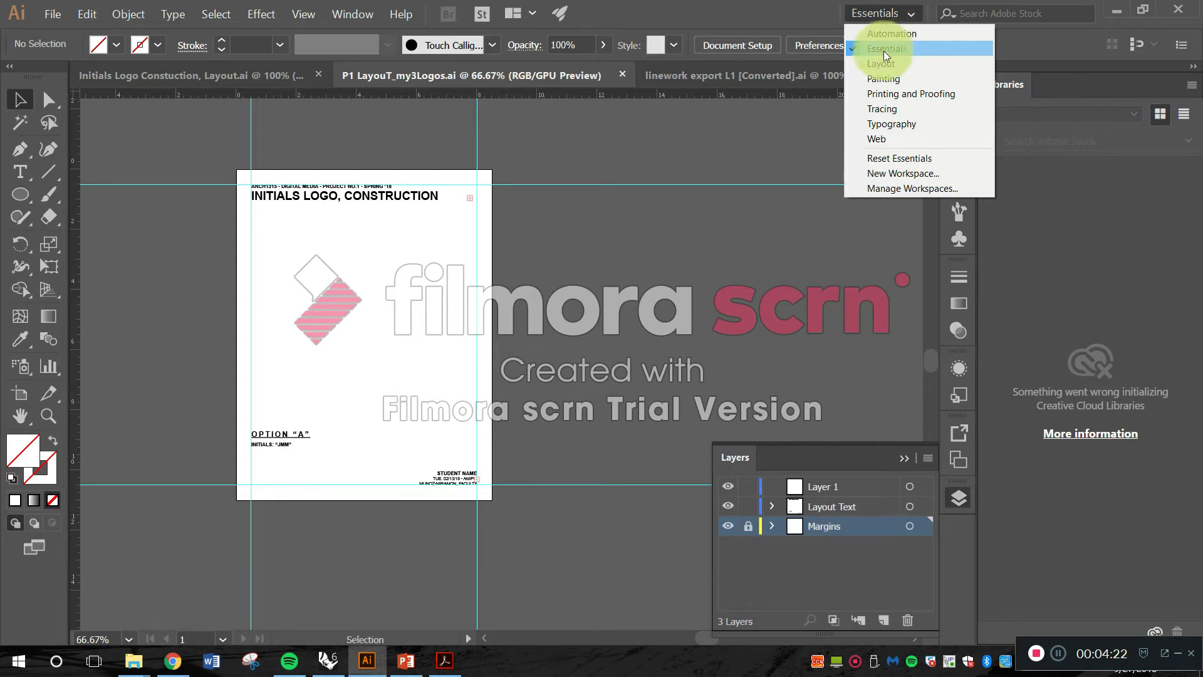
{"action": "left_click", "coordinate": [650, 5]}
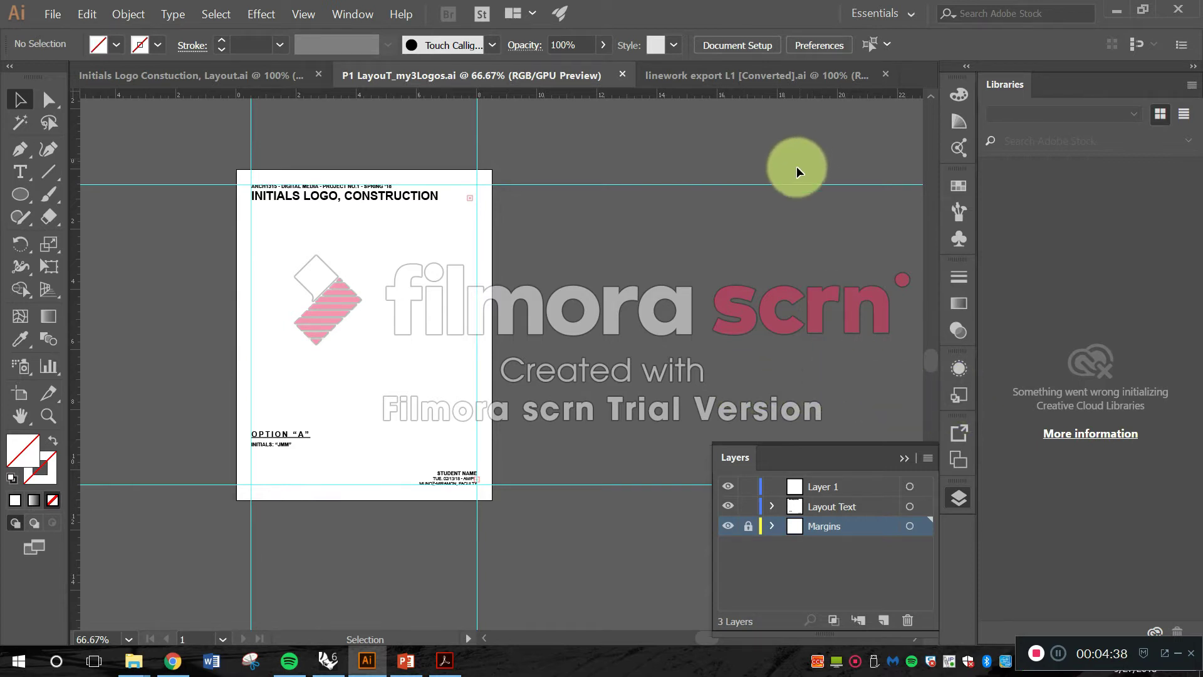
- Unlock the Margins layer
{"action": "left_click", "coordinate": [748, 526]}
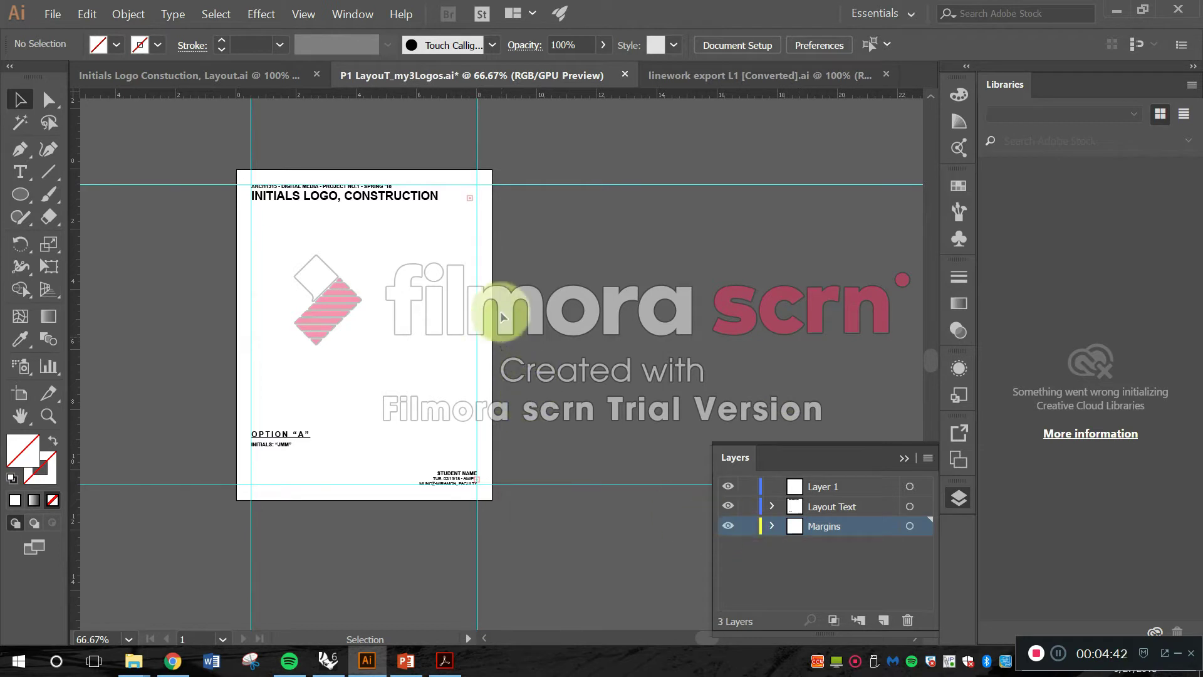
{"action": "key", "text": "ctrl+minus"}
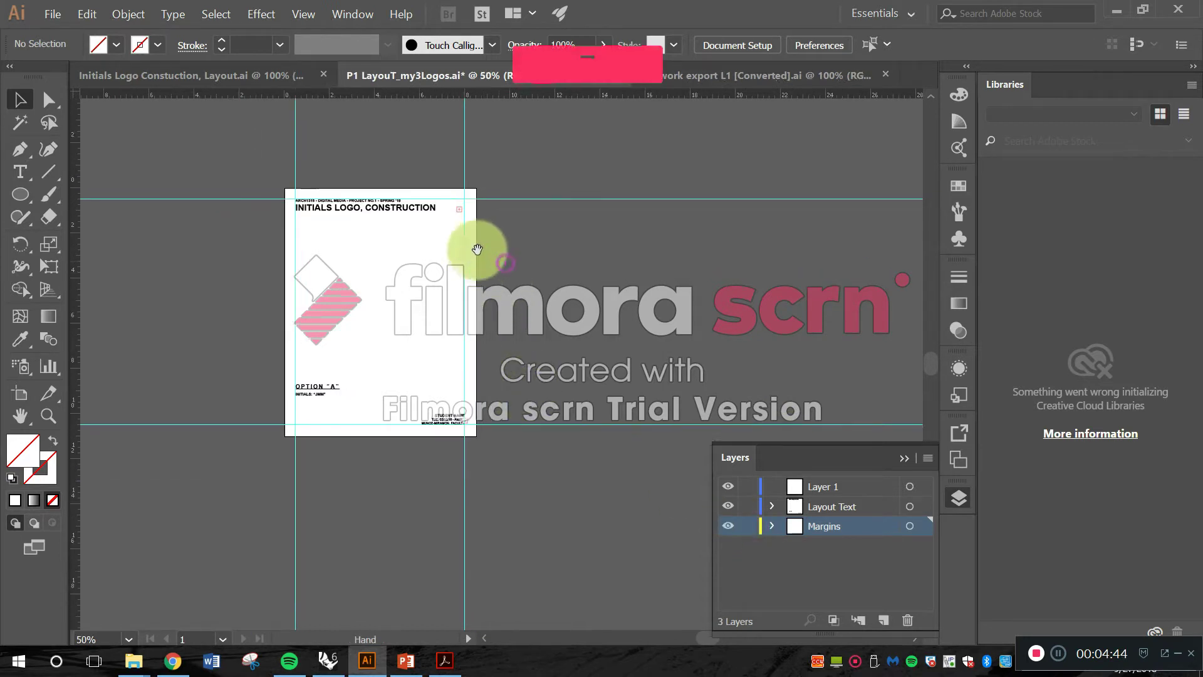
- Duplicate the Letter artboard with its contents twice, placing the copies in a row with gaps of about 0.5 in
{"action": "left_click", "coordinate": [735, 44]}
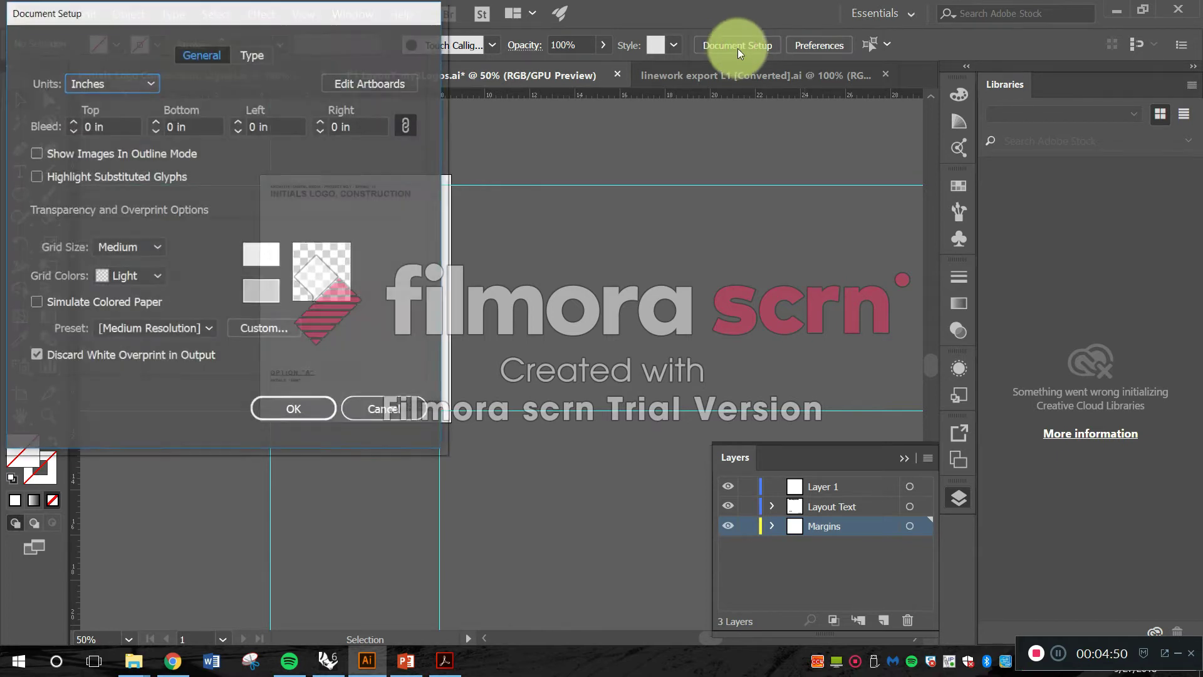
{"action": "left_click", "coordinate": [363, 85]}
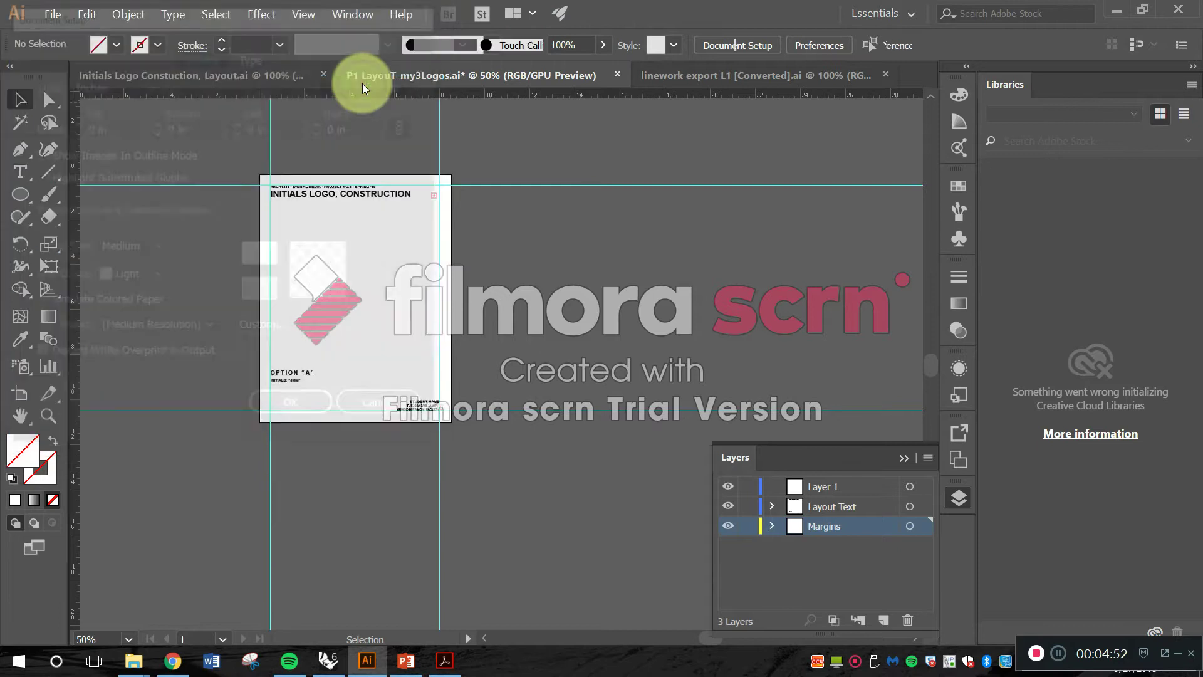
{"action": "left_click", "coordinate": [388, 238]}
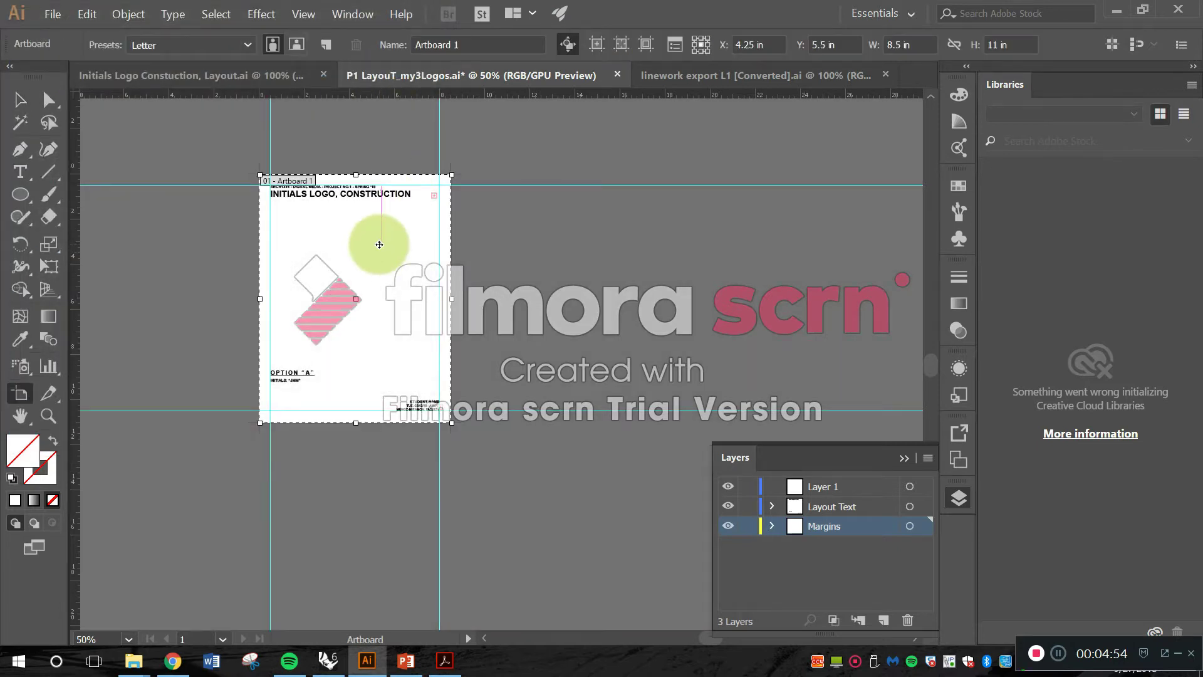
{"action": "key", "text": "alt"}
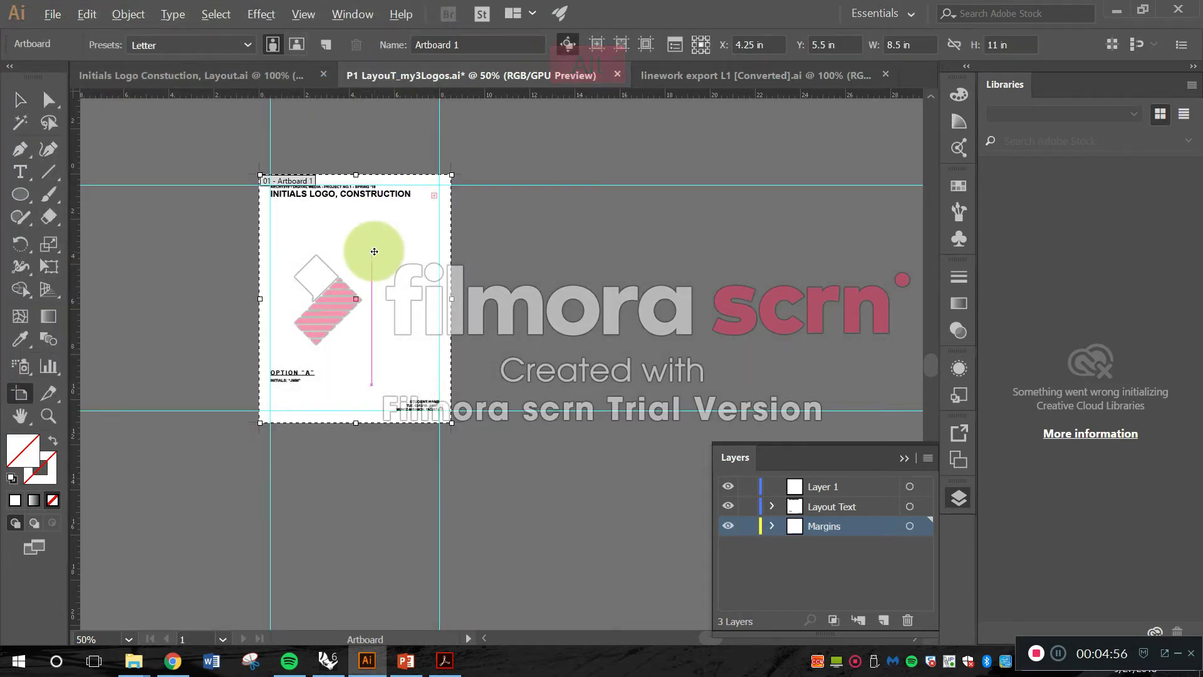
{"action": "left_click_drag", "start_coordinate": [374, 253], "coordinate": [570, 276]}
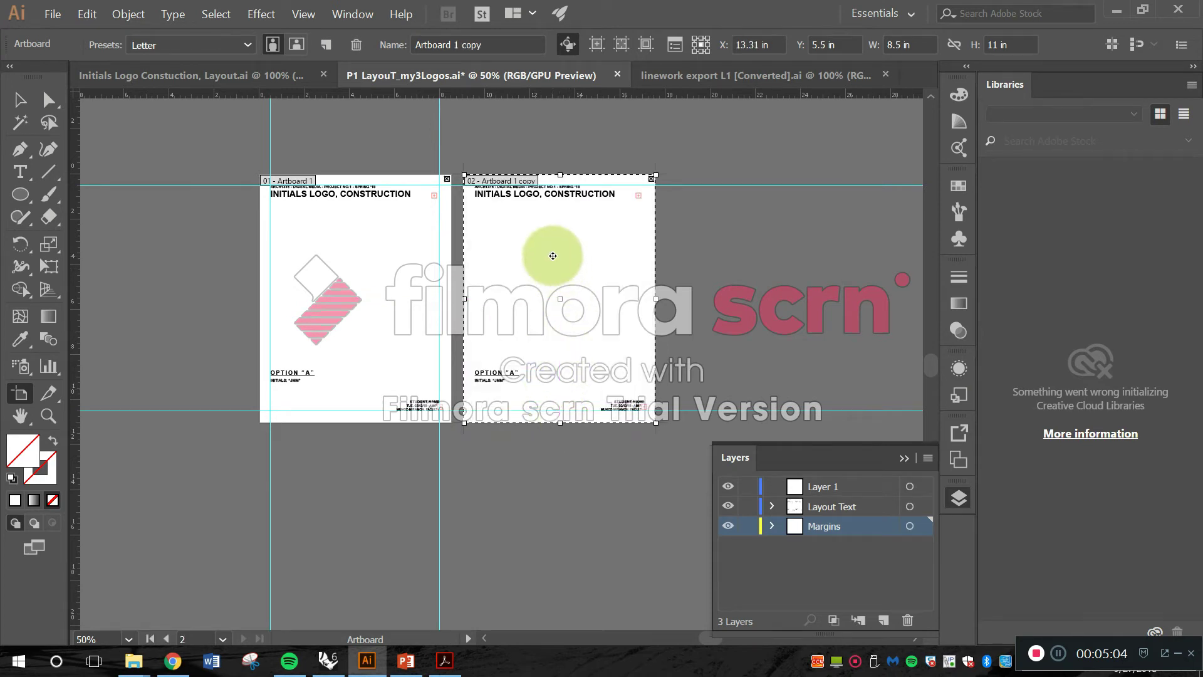
{"action": "left_click_drag", "start_coordinate": [528, 253], "coordinate": [732, 299]}
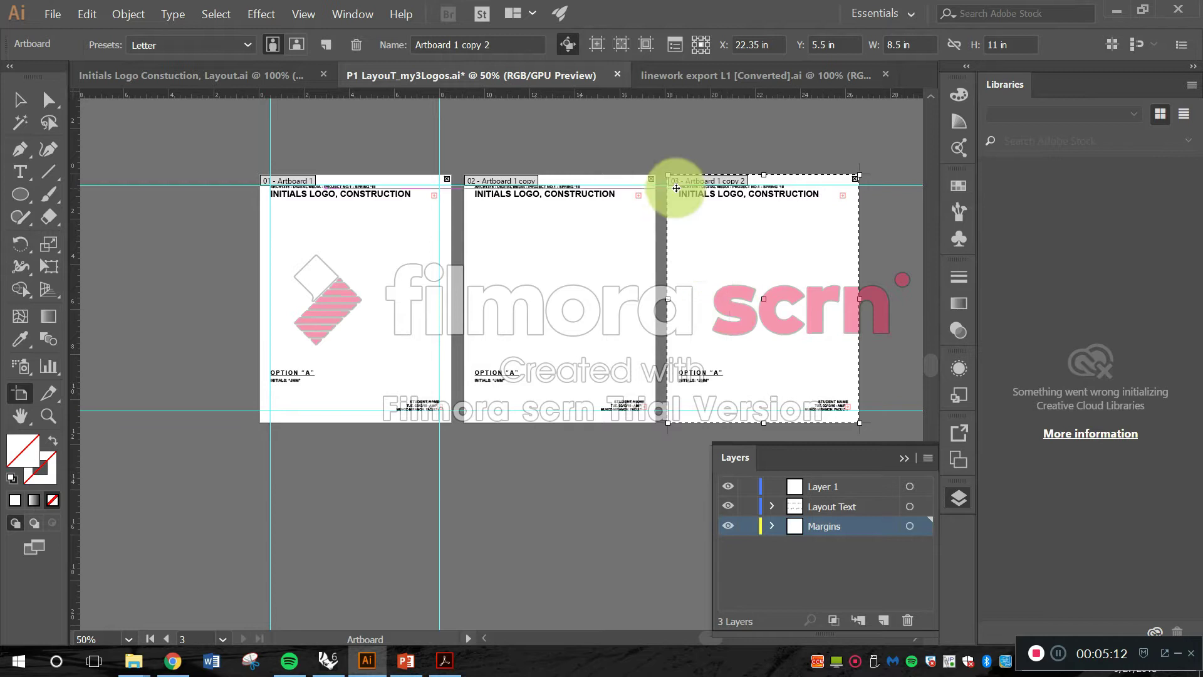
{"action": "key", "text": "Escape"}
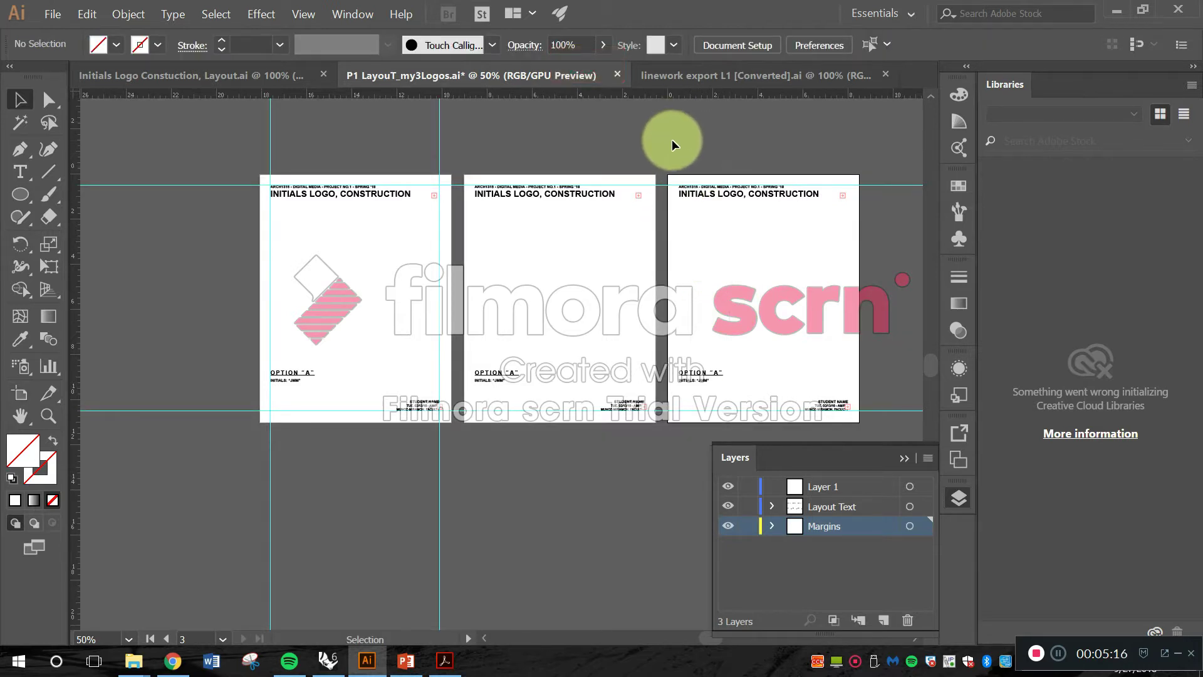
{"action": "scroll", "coordinate": [621, 238], "scroll_direction": "down", "scroll_amount": 2}
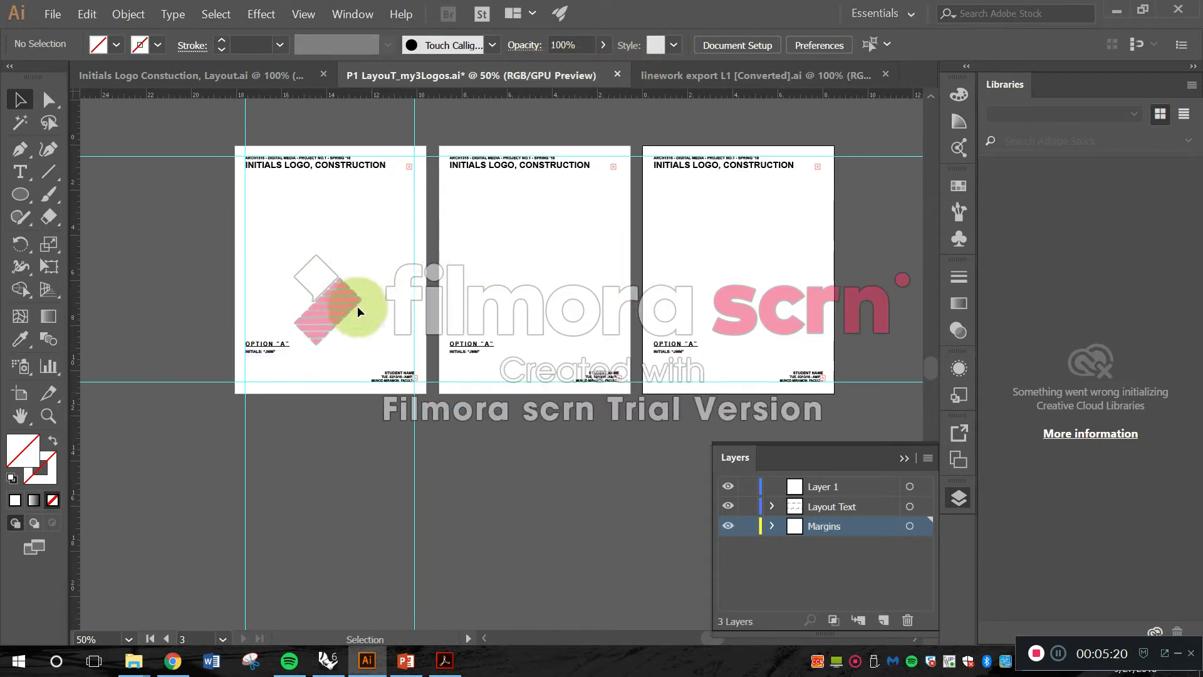
{"action": "left_click", "coordinate": [516, 363]}
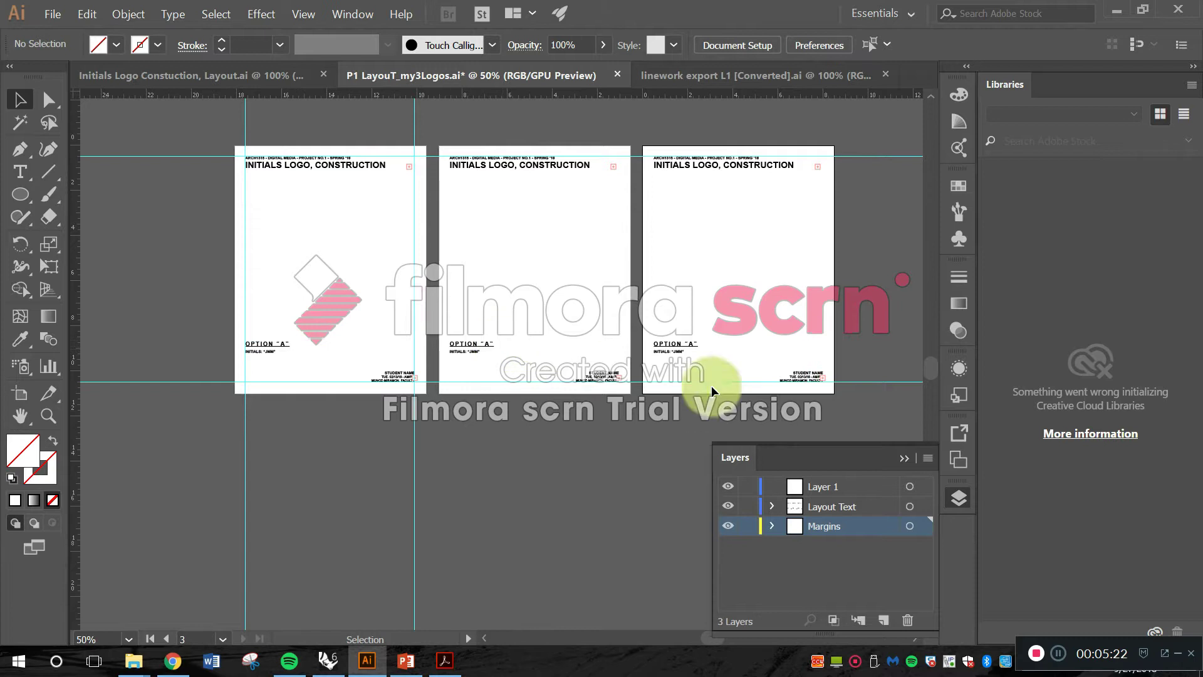
- Examine the option heading, the initials line and the student information block on the first artboard
{"action": "scroll", "coordinate": [283, 356], "scroll_direction": "up", "scroll_amount": 4}
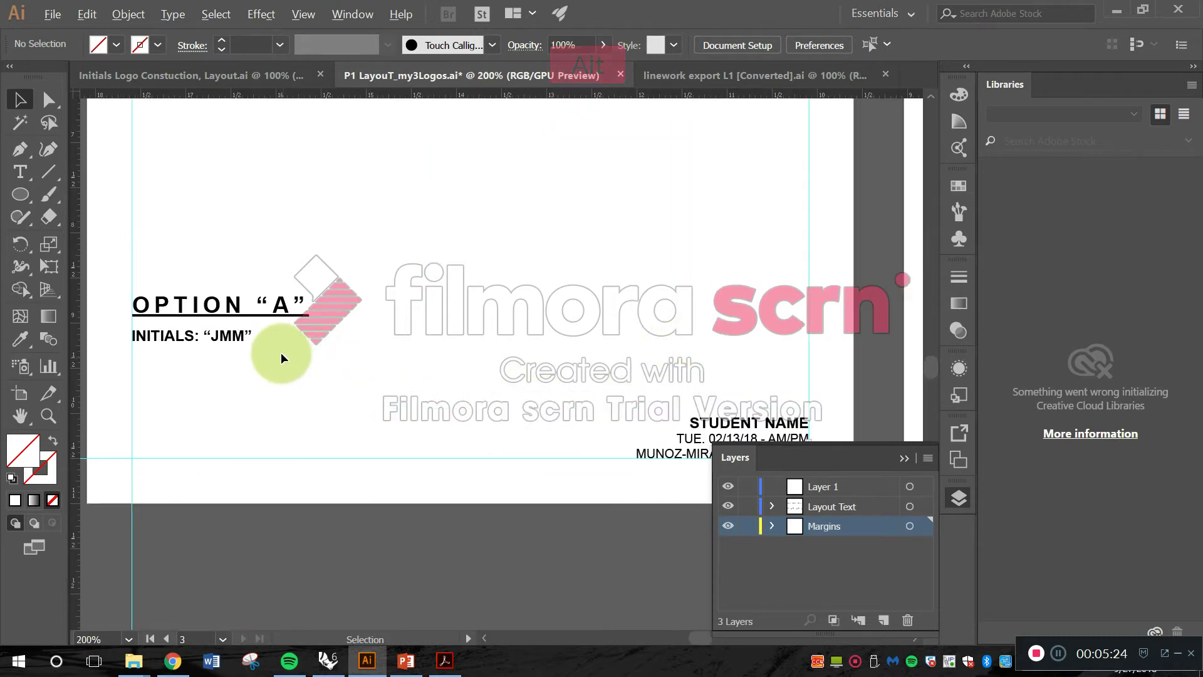
{"action": "scroll", "coordinate": [287, 328], "scroll_direction": "up", "scroll_amount": 2}
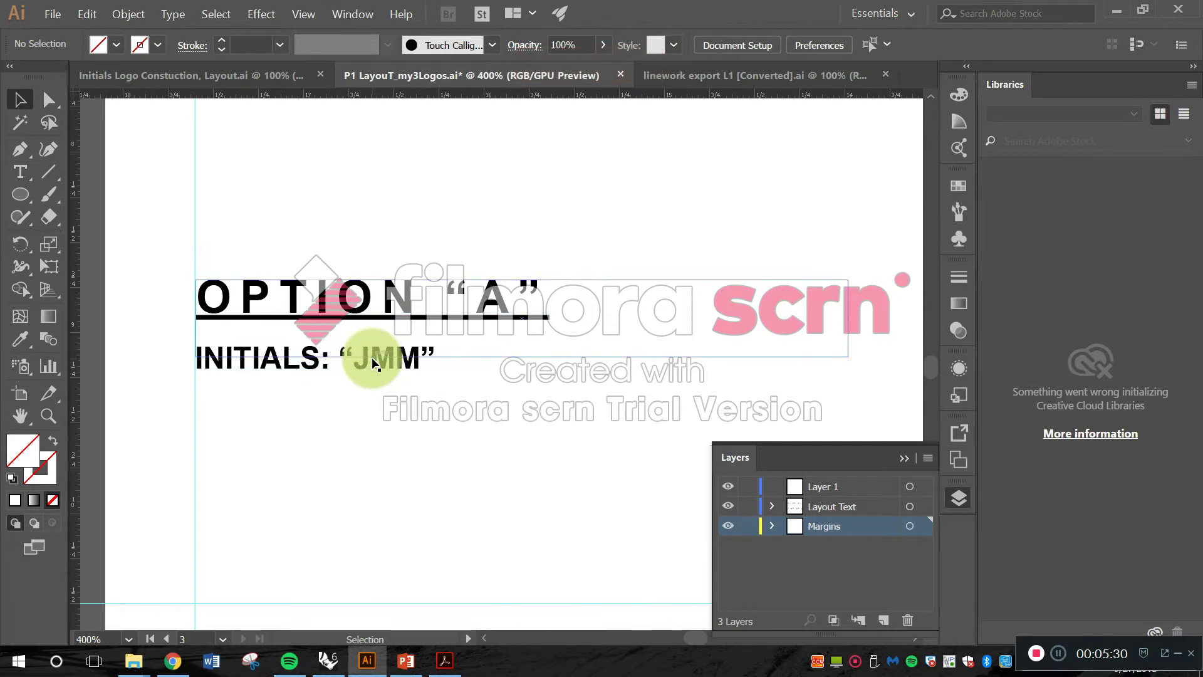
{"action": "left_click_drag", "start_coordinate": [439, 357], "coordinate": [340, 249]}
{"action": "scroll", "coordinate": [434, 243], "scroll_direction": "down", "scroll_amount": 2}
{"action": "left_click_drag", "start_coordinate": [511, 352], "coordinate": [365, 328]}
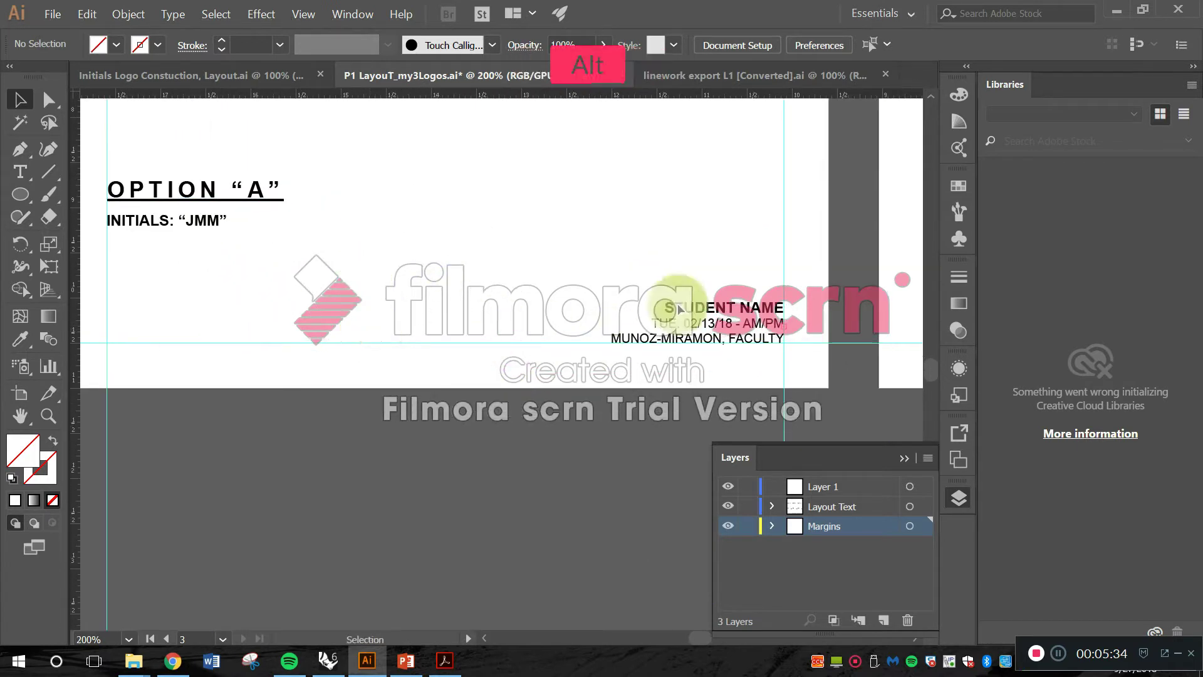
{"action": "scroll", "coordinate": [780, 318], "scroll_direction": "up", "scroll_amount": 2}
{"action": "left_click_drag", "start_coordinate": [770, 316], "coordinate": [744, 339]}
{"action": "scroll", "coordinate": [726, 321], "scroll_direction": "down", "scroll_amount": 1}
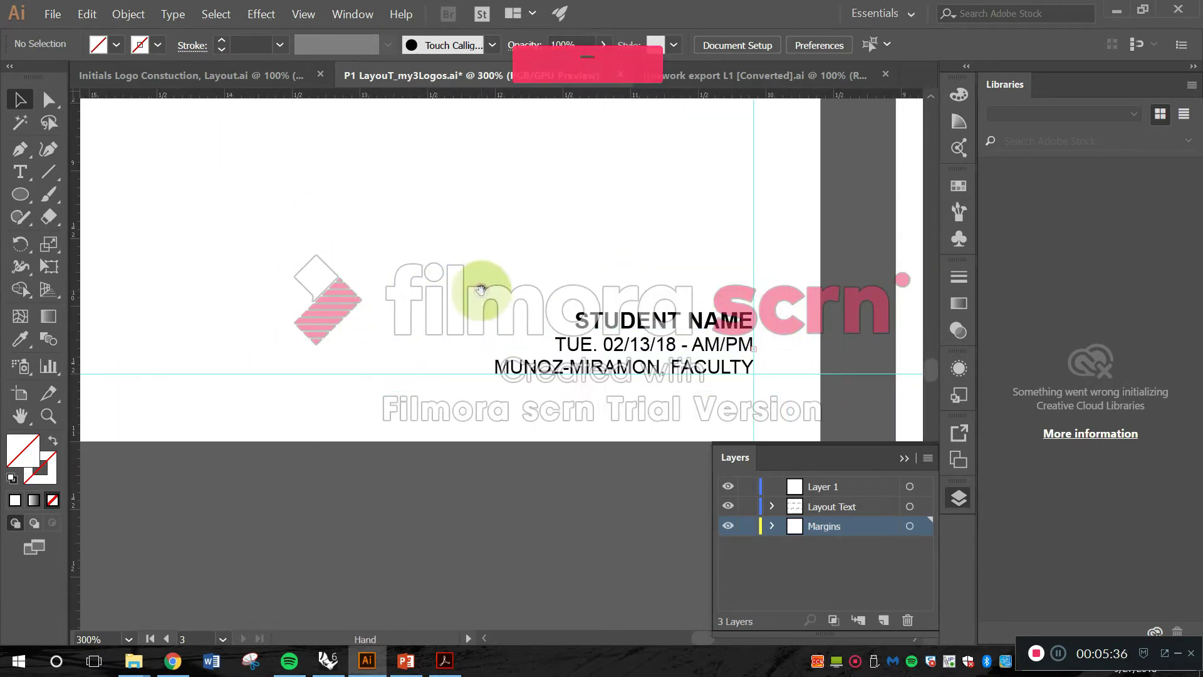
{"action": "left_click_drag", "start_coordinate": [351, 217], "coordinate": [515, 314]}
{"action": "left_click_drag", "start_coordinate": [333, 256], "coordinate": [555, 291]}
{"action": "left_click_drag", "start_coordinate": [403, 283], "coordinate": [416, 237]}
{"action": "scroll", "coordinate": [344, 209], "scroll_direction": "down", "scroll_amount": 1}
{"action": "left_click_drag", "start_coordinate": [344, 210], "coordinate": [289, 283]}
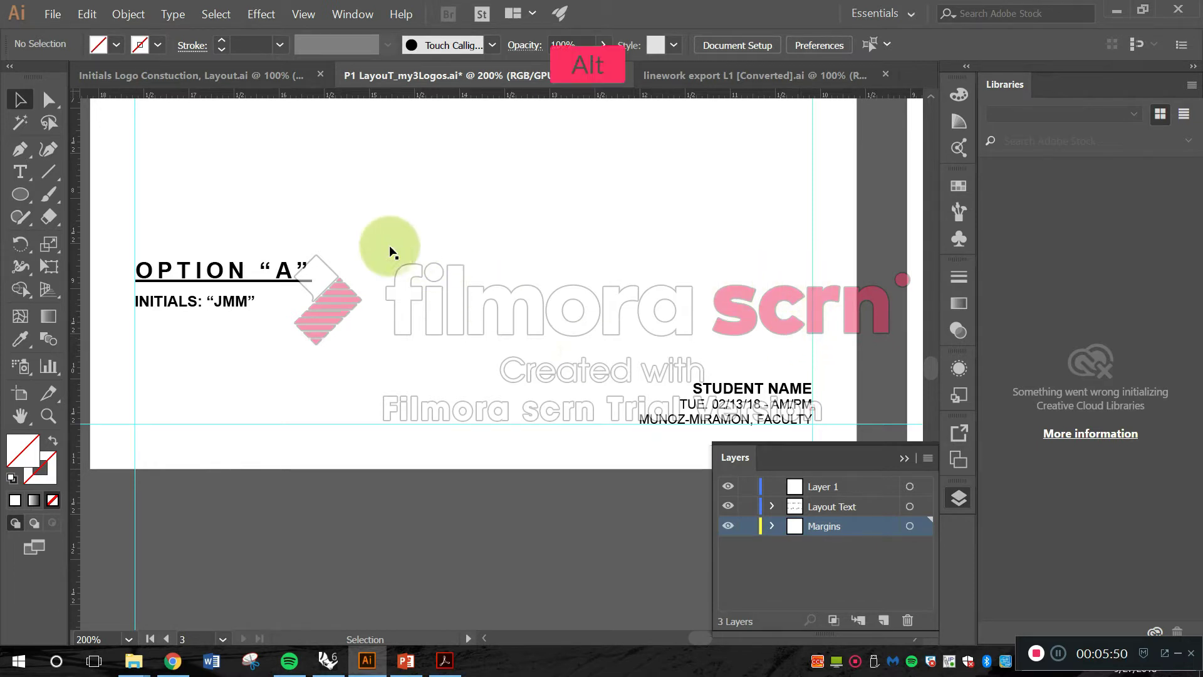
{"action": "scroll", "coordinate": [314, 295], "scroll_direction": "down", "scroll_amount": 2}
{"action": "scroll", "coordinate": [310, 300], "scroll_direction": "up", "scroll_amount": 2}
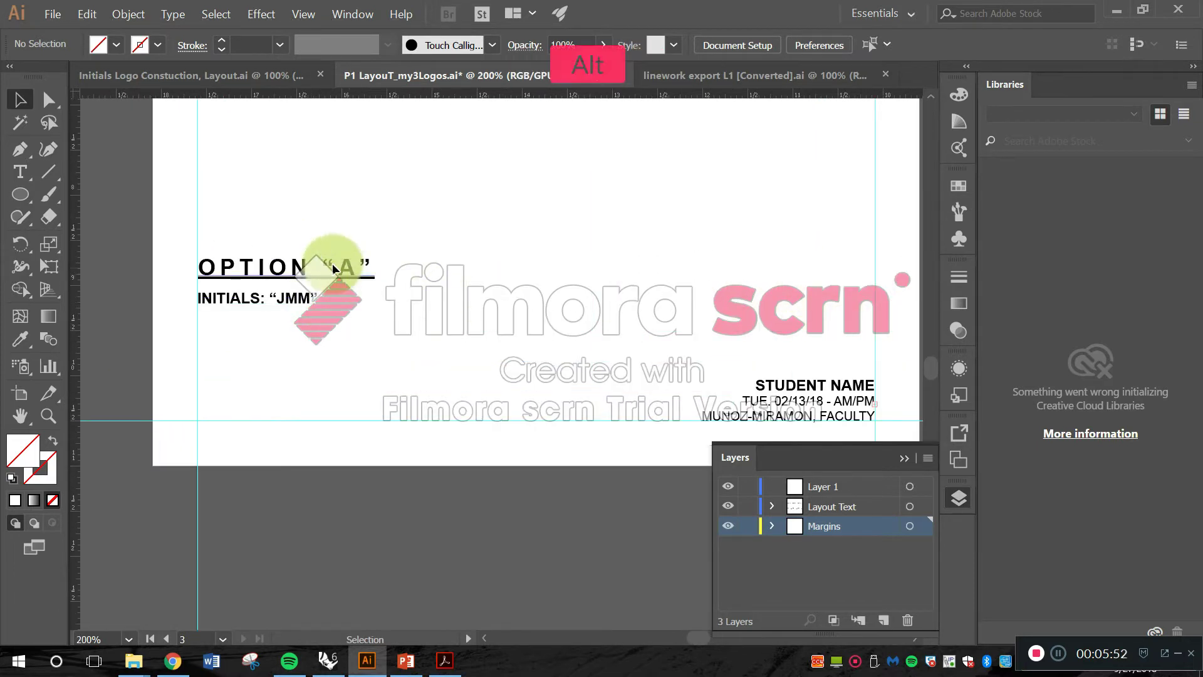
- Change the option letter in the second artboard's heading so it reads OPTION “B”
{"action": "scroll", "coordinate": [332, 265], "scroll_direction": "down", "scroll_amount": 1}
{"action": "left_click_drag", "start_coordinate": [635, 326], "coordinate": [240, 314]}
{"action": "scroll", "coordinate": [539, 268], "scroll_direction": "up", "scroll_amount": 1}
{"action": "double_click", "coordinate": [571, 250]}
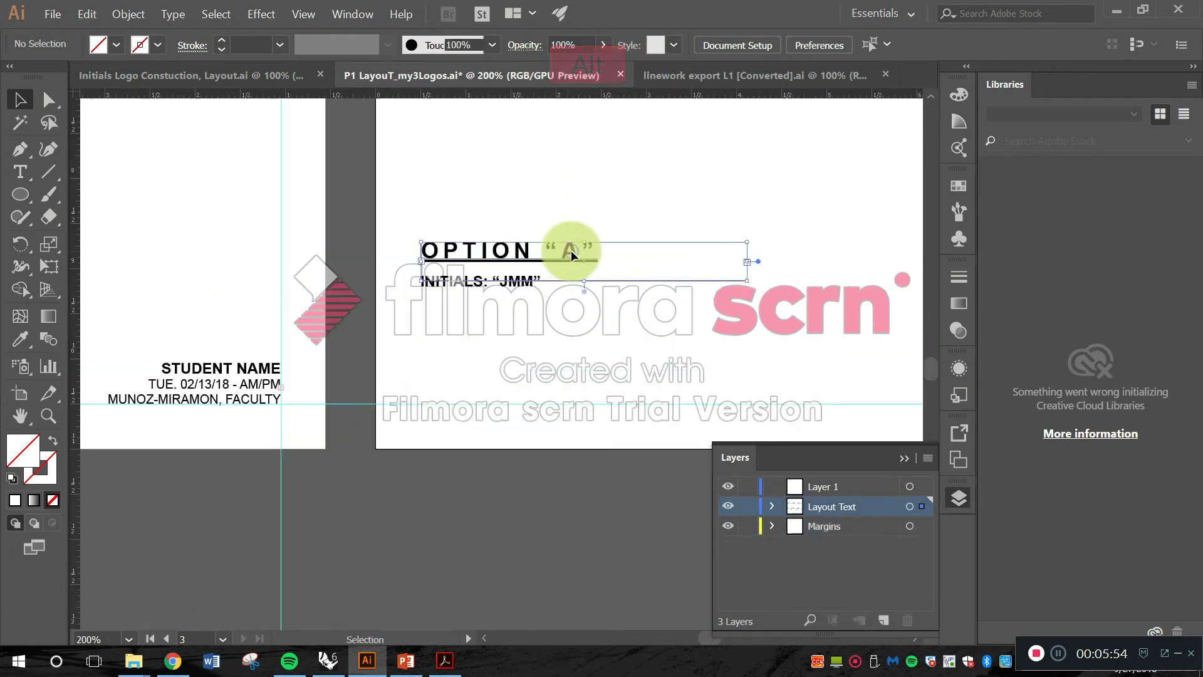
{"action": "triple_click", "coordinate": [582, 262]}
{"action": "left_click", "coordinate": [580, 262]}
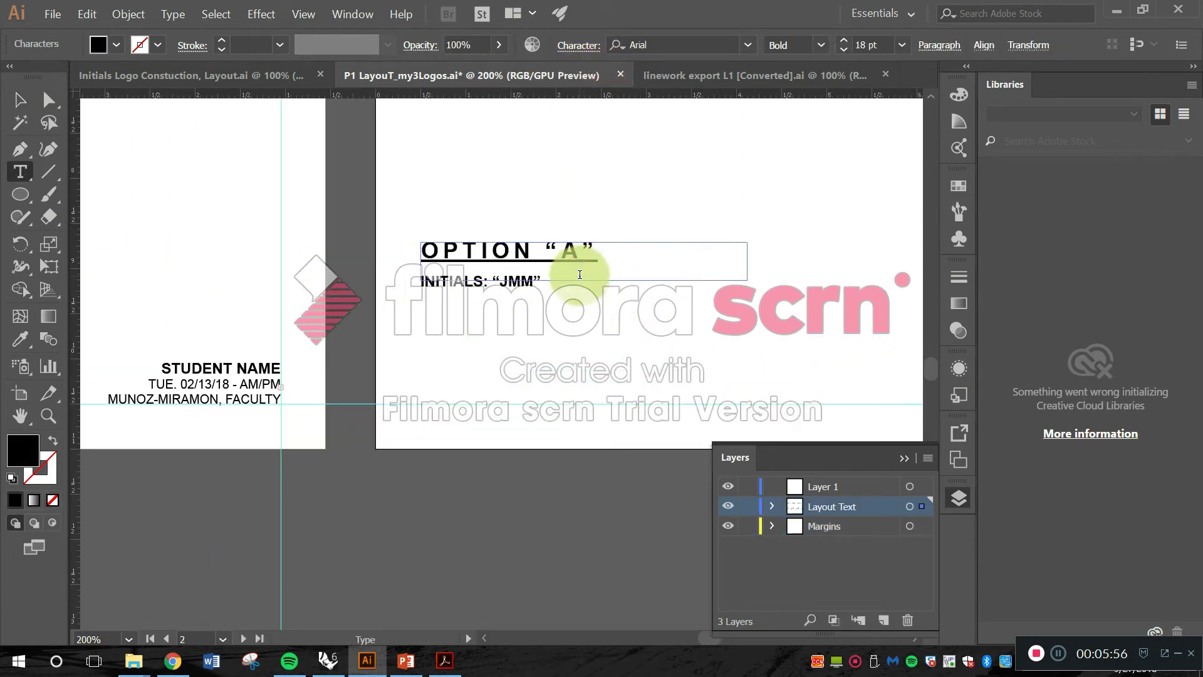
{"action": "left_click", "coordinate": [577, 254]}
{"action": "key", "text": "BackSpace"}
{"action": "key", "text": "Caps_Lock"}
{"action": "type", "text": "B"}
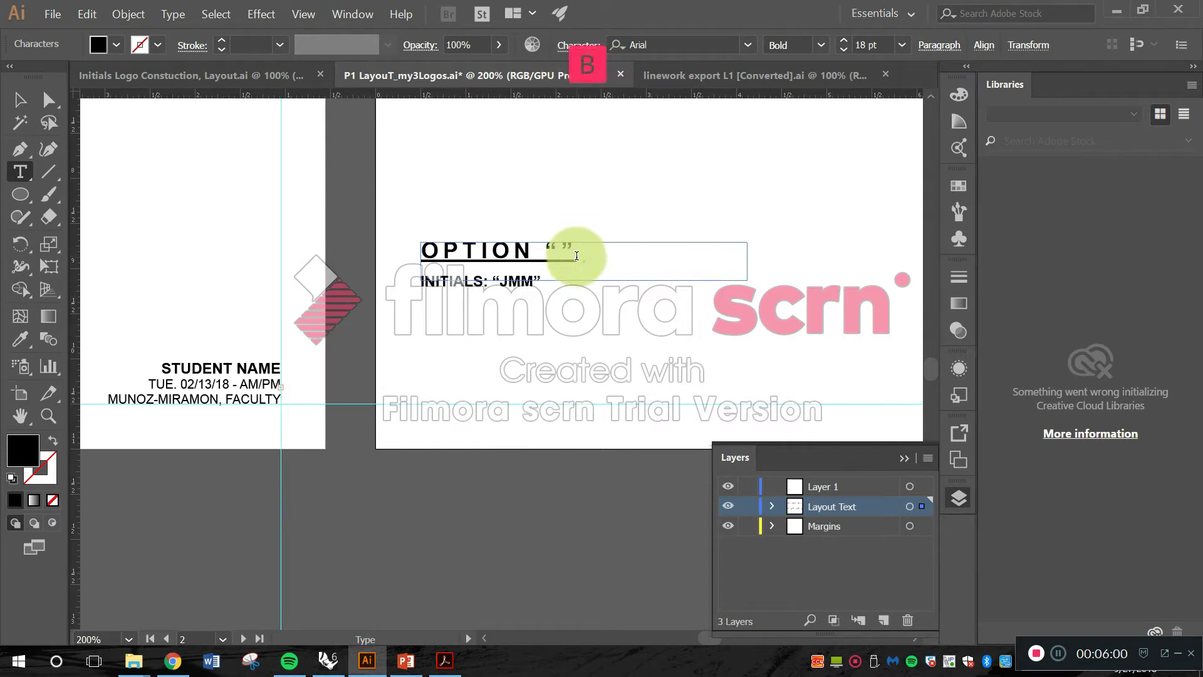
{"action": "key", "text": "Escape"}
{"action": "left_click", "coordinate": [596, 189]}
- Change the option letter in the third artboard's heading so it reads OPTION “C”
{"action": "left_click_drag", "start_coordinate": [556, 328], "coordinate": [698, 348]}
{"action": "key", "text": "alt"}
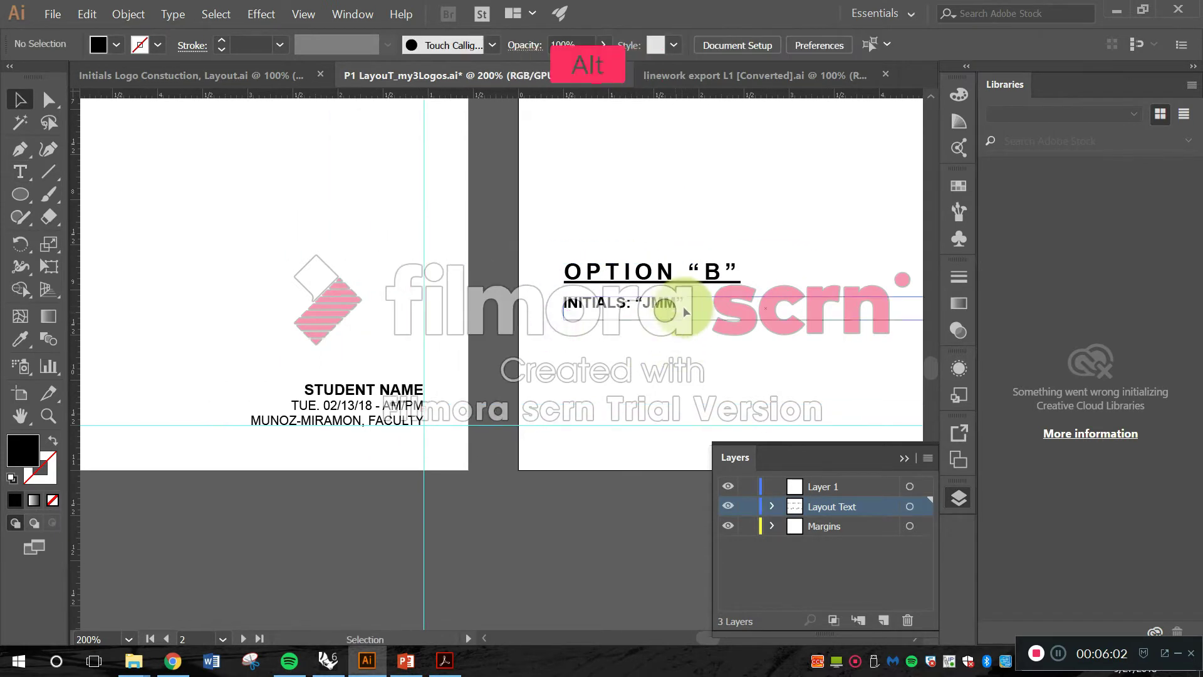
{"action": "scroll", "coordinate": [652, 307], "scroll_direction": "up", "scroll_amount": 3}
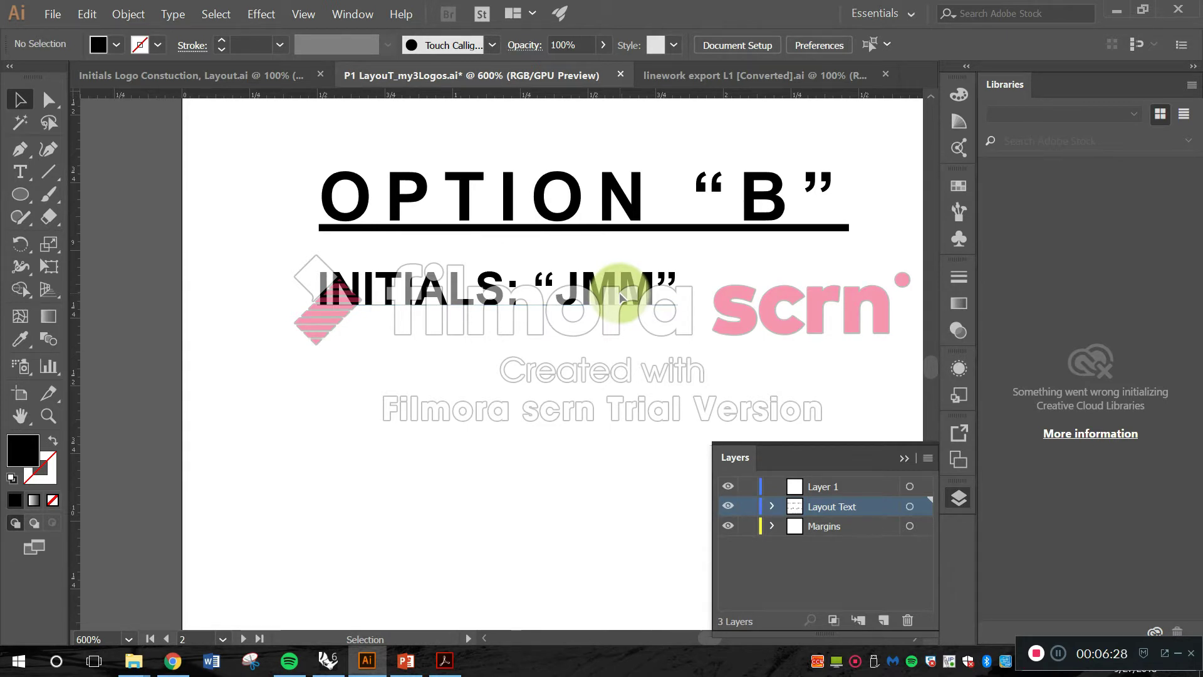
{"action": "scroll", "coordinate": [597, 251], "scroll_direction": "down", "scroll_amount": 6}
{"action": "left_click_drag", "start_coordinate": [715, 282], "coordinate": [346, 365]}
{"action": "left_click_drag", "start_coordinate": [708, 309], "coordinate": [527, 360]}
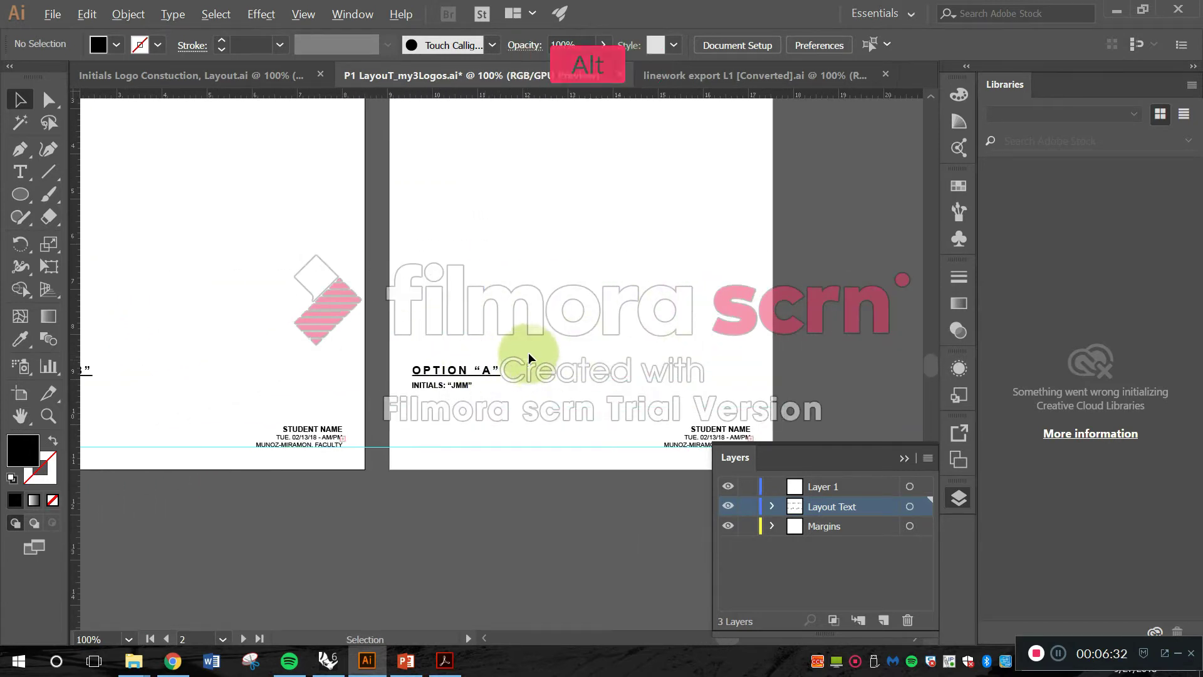
{"action": "scroll", "coordinate": [510, 354], "scroll_direction": "up", "scroll_amount": 2}
{"action": "double_click", "coordinate": [466, 381]}
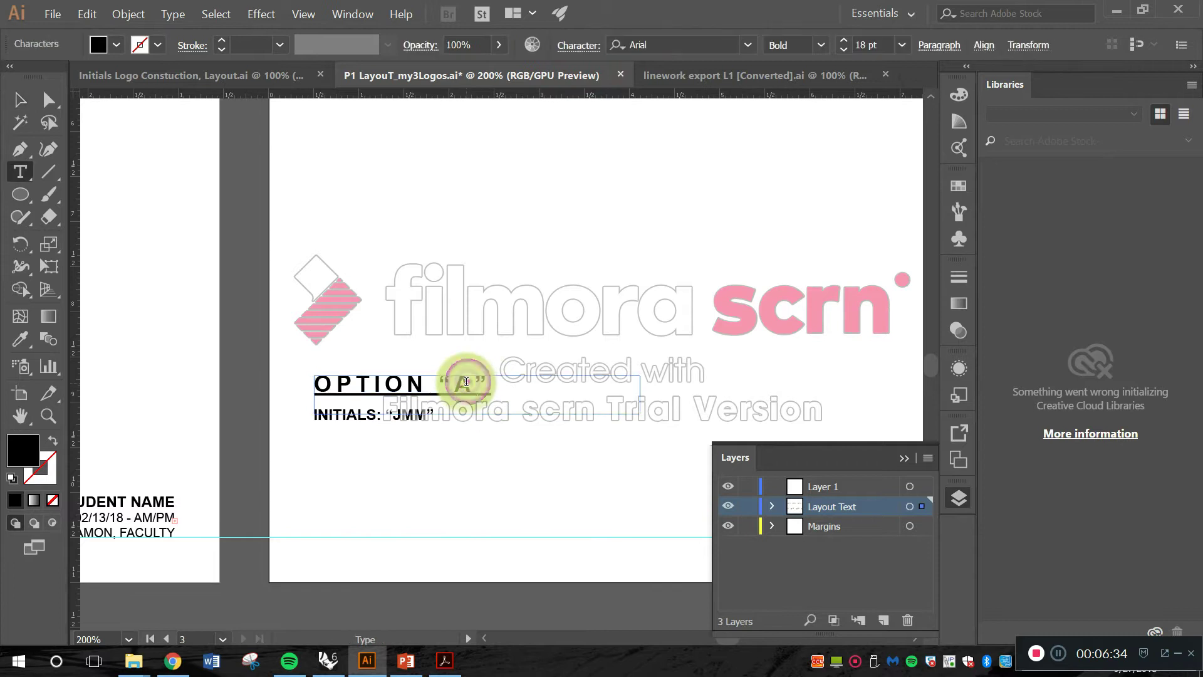
{"action": "key", "text": "BackSpace"}
{"action": "type", "text": "C"}
{"action": "key", "text": "Escape"}
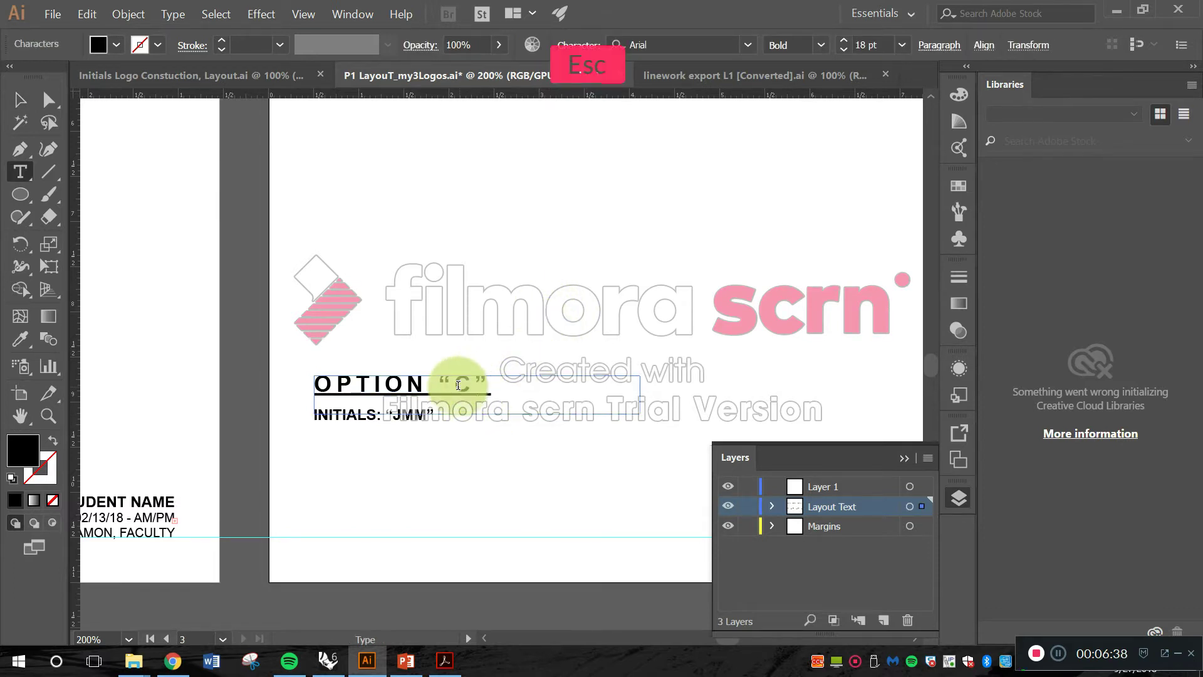
- Recheck the heading text on the second artboard and view all three artboards together
{"action": "key", "text": "space"}
{"action": "left_click_drag", "start_coordinate": [408, 400], "coordinate": [994, 359]}
{"action": "left_click_drag", "start_coordinate": [253, 359], "coordinate": [379, 351]}
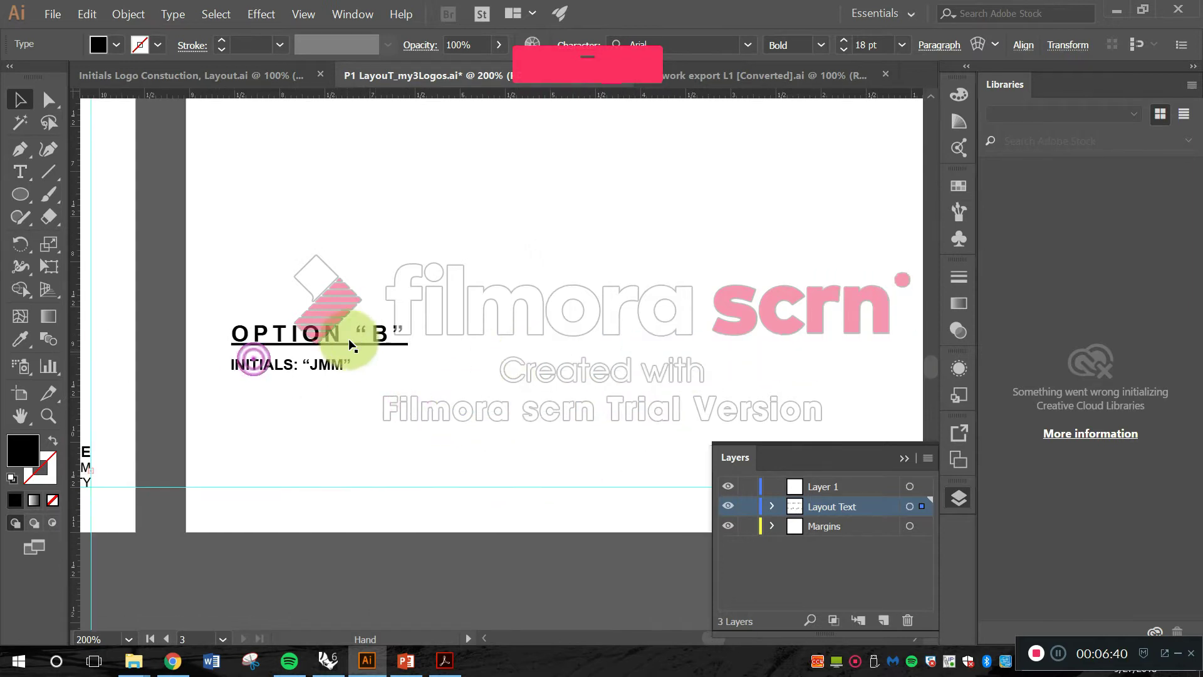
{"action": "key", "text": "t"}
{"action": "left_click", "coordinate": [385, 337]}
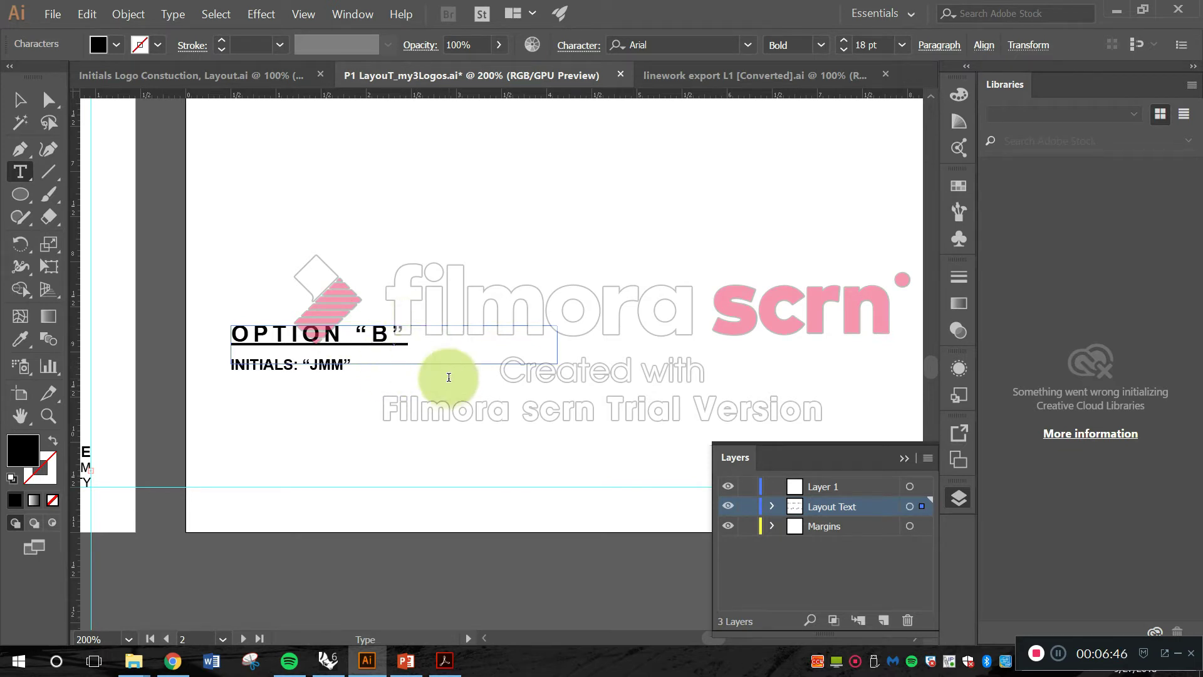
{"action": "key", "text": "Escape"}
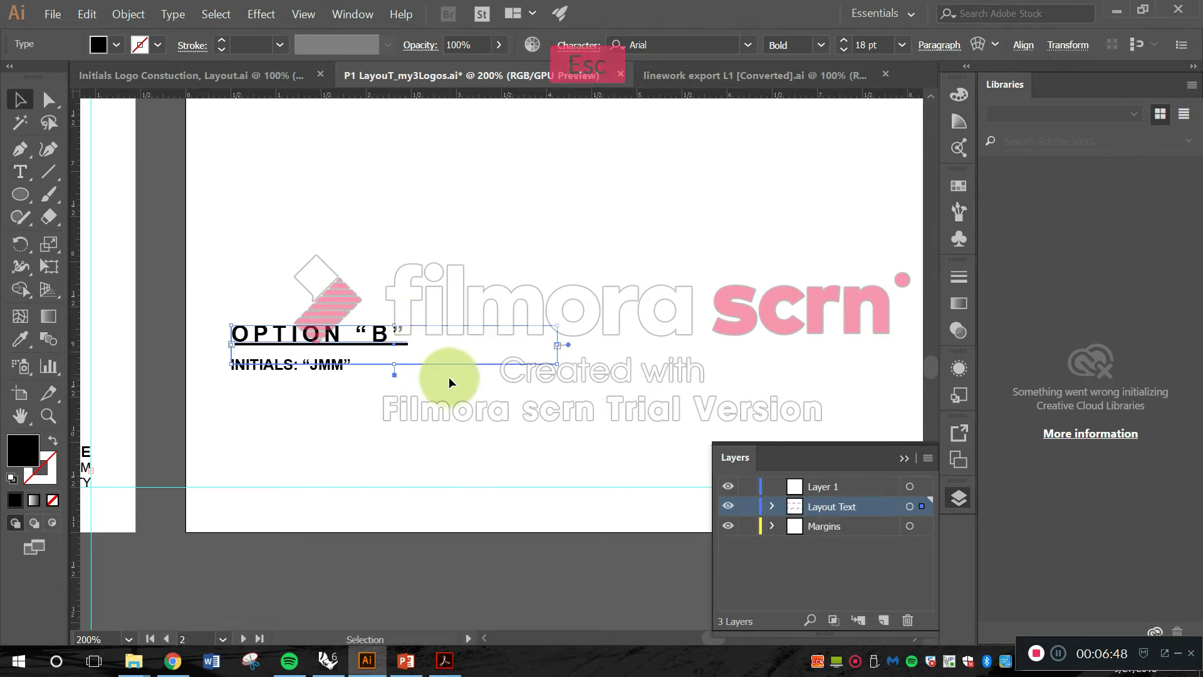
{"action": "left_click", "coordinate": [486, 261]}
{"action": "scroll", "coordinate": [537, 251], "scroll_direction": "down", "scroll_amount": 3}
{"action": "left_click_drag", "start_coordinate": [505, 239], "coordinate": [467, 332]}
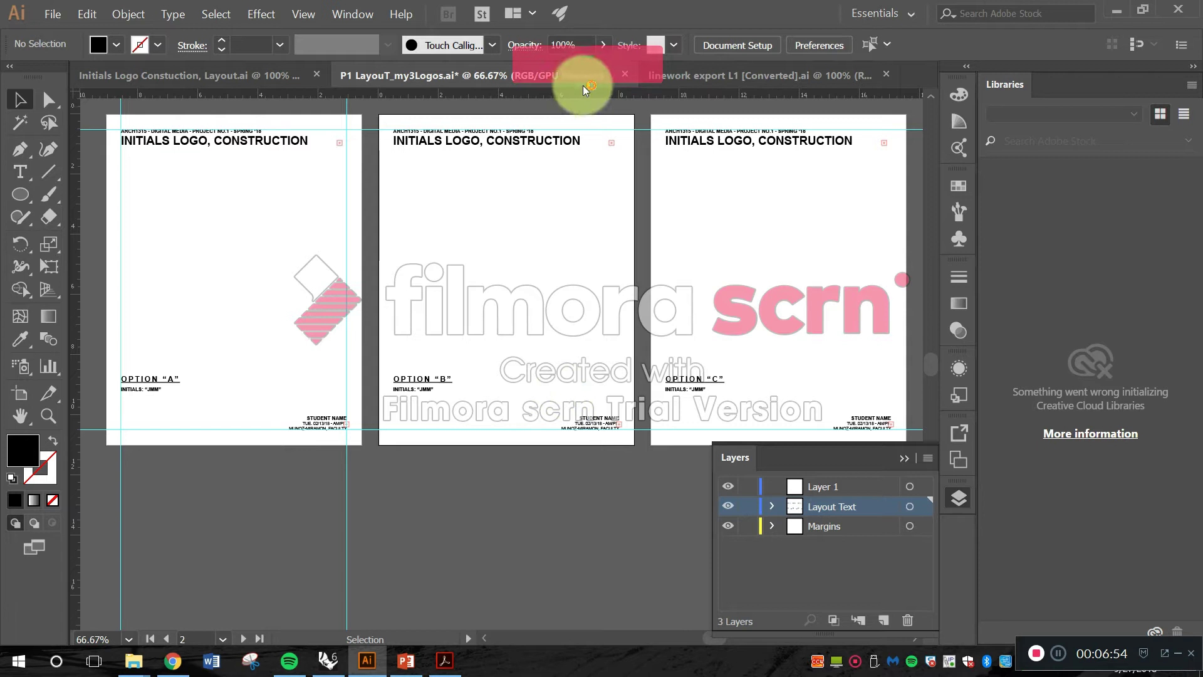
- Switch to the linework export L1 [Converted].ai document, try a selection of all the logo linework, and clear it
{"action": "left_click", "coordinate": [755, 80]}
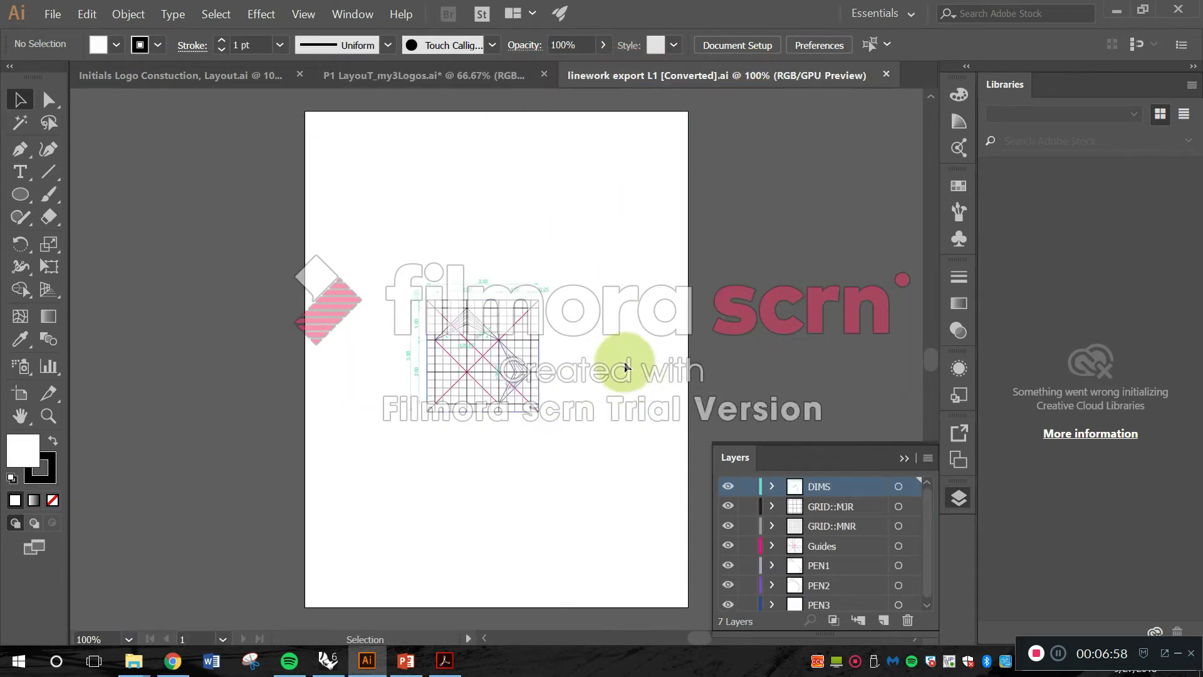
{"action": "left_click_drag", "start_coordinate": [629, 445], "coordinate": [378, 234]}
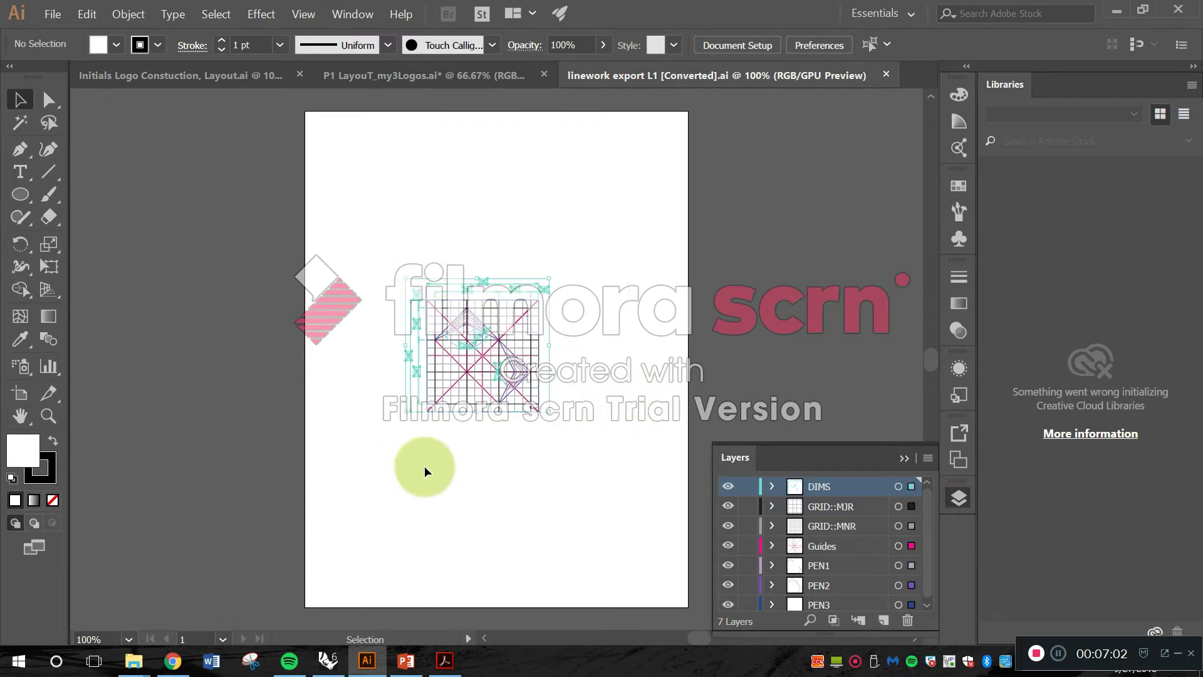
{"action": "left_click", "coordinate": [674, 344]}
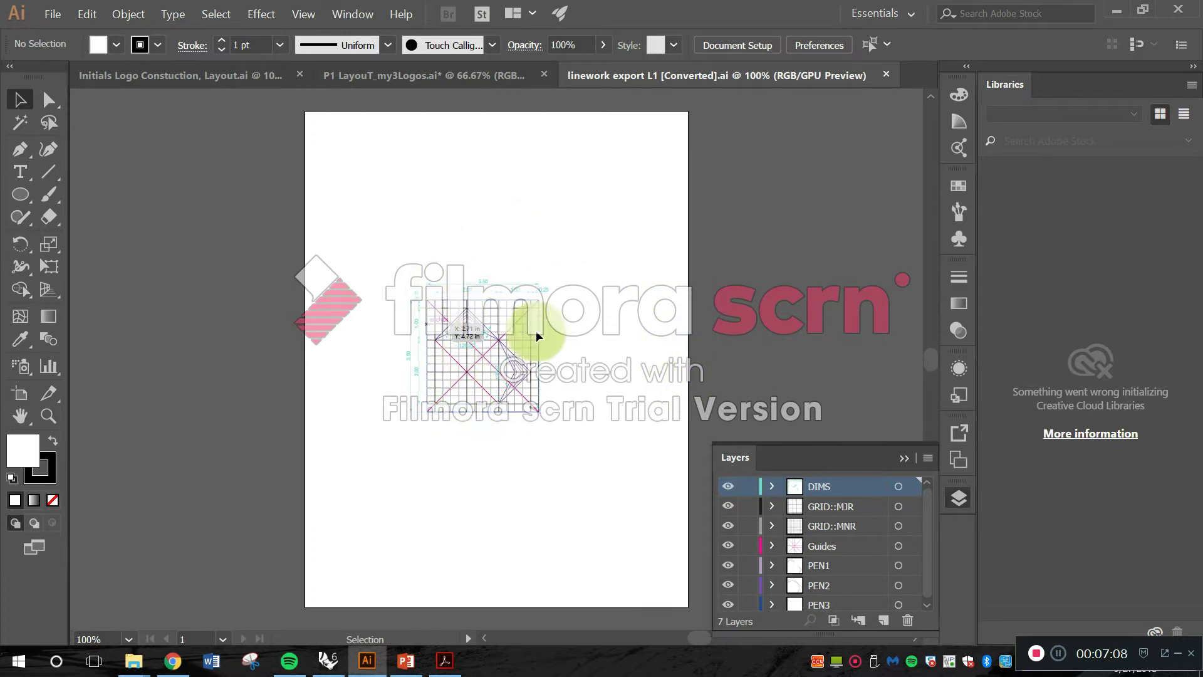
- Examine the linework document's layer list and check its Paste Remembers Layers option
{"action": "left_click", "coordinate": [925, 461]}
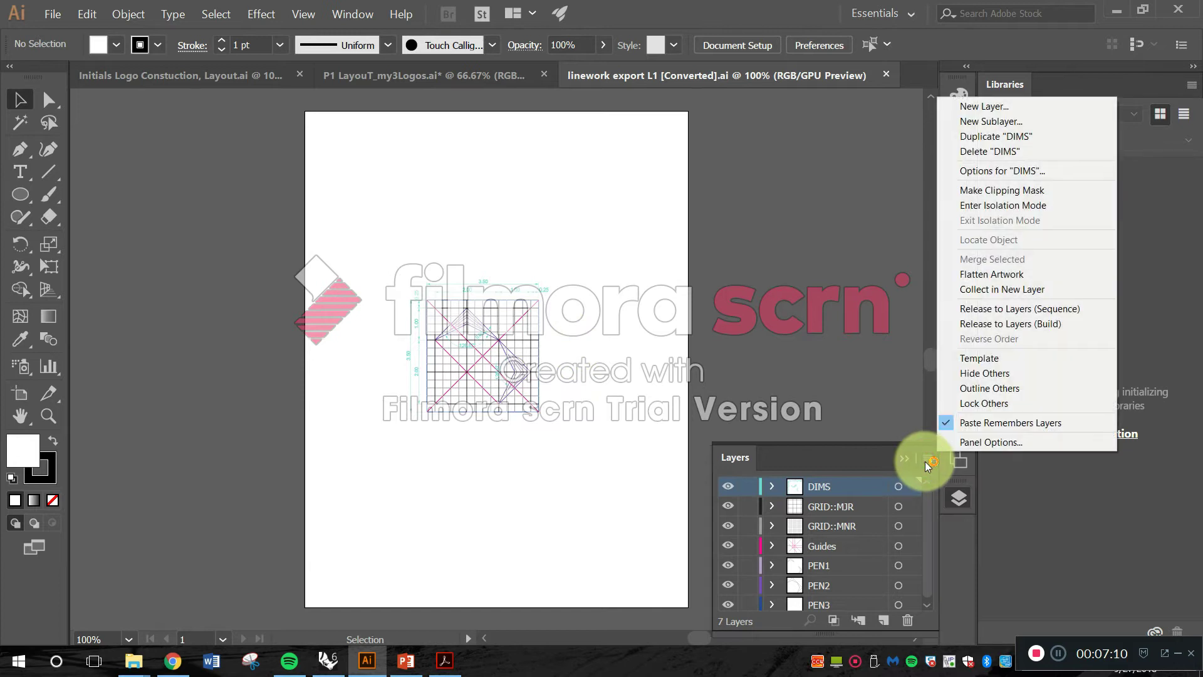
{"action": "left_click", "coordinate": [830, 378]}
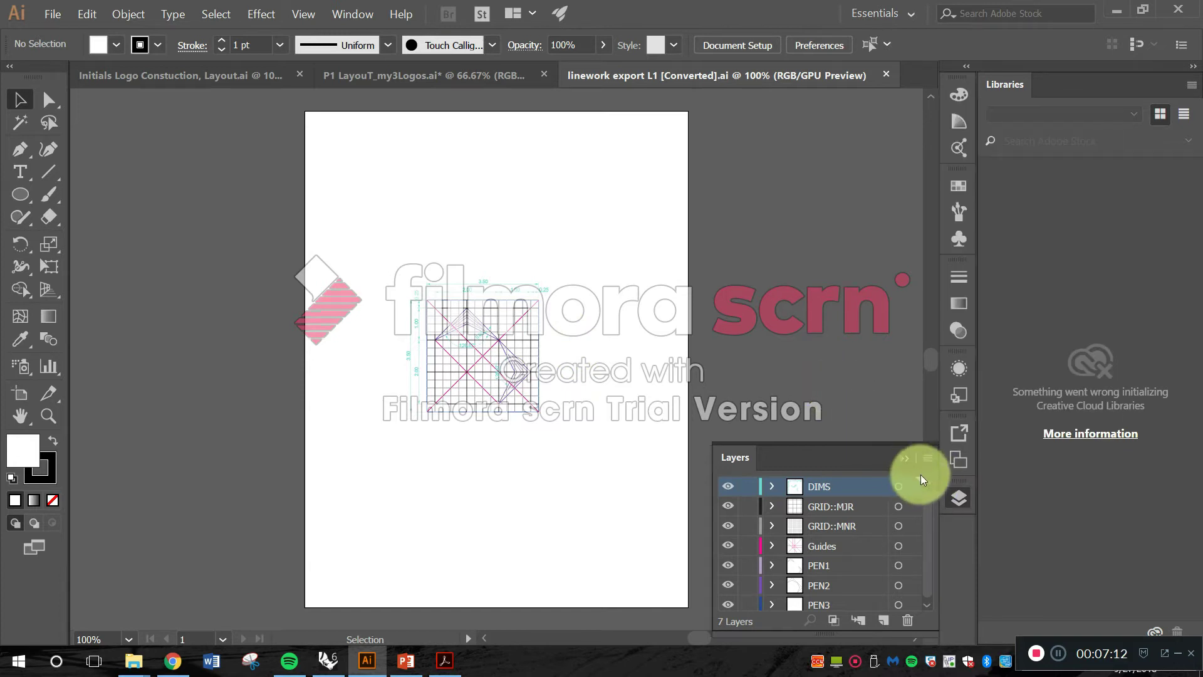
{"action": "left_click", "coordinate": [910, 454]}
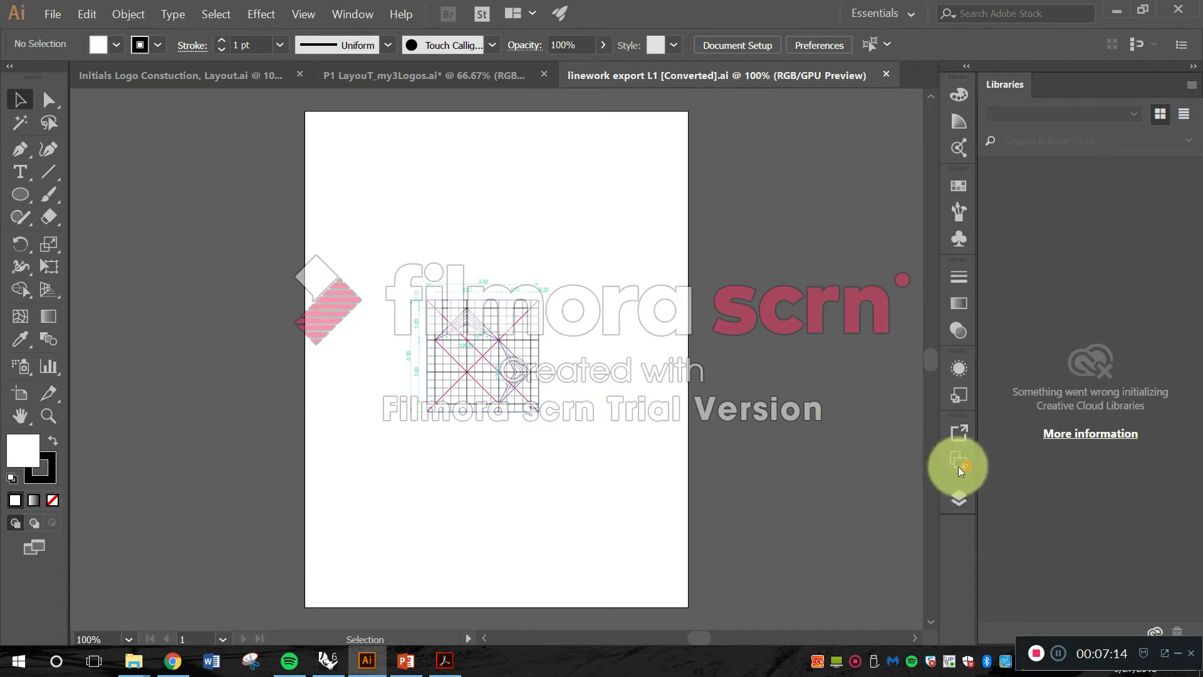
{"action": "left_click", "coordinate": [959, 500]}
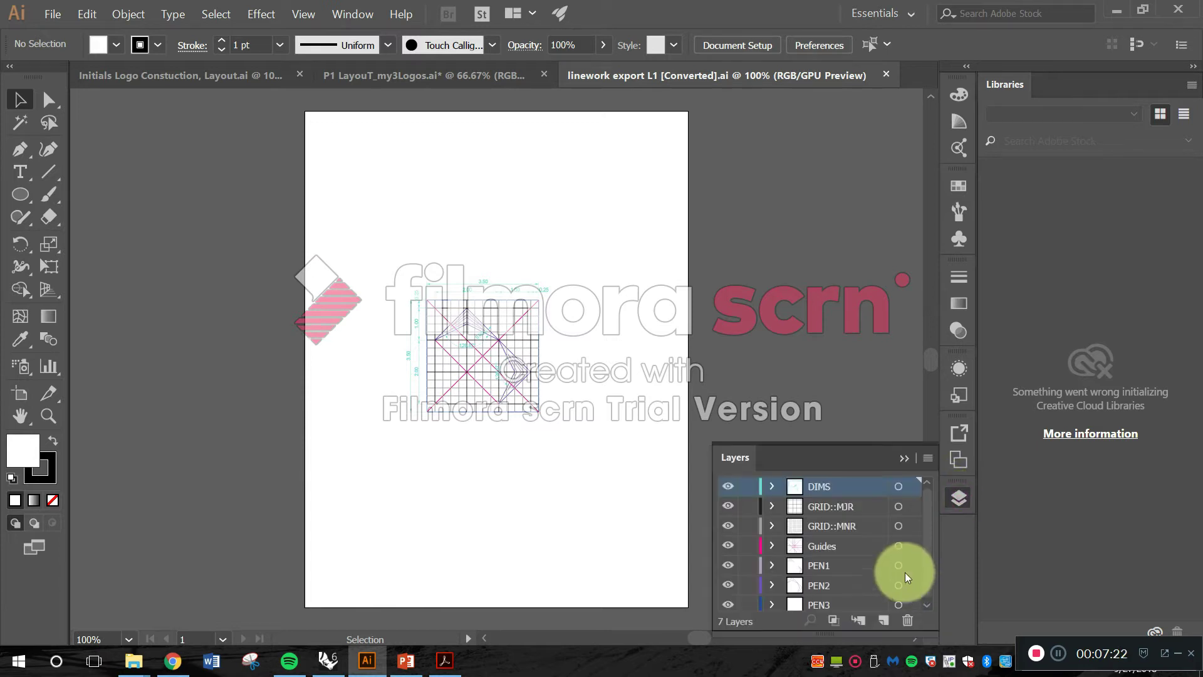
{"action": "scroll", "coordinate": [852, 525], "scroll_direction": "down", "scroll_amount": 1}
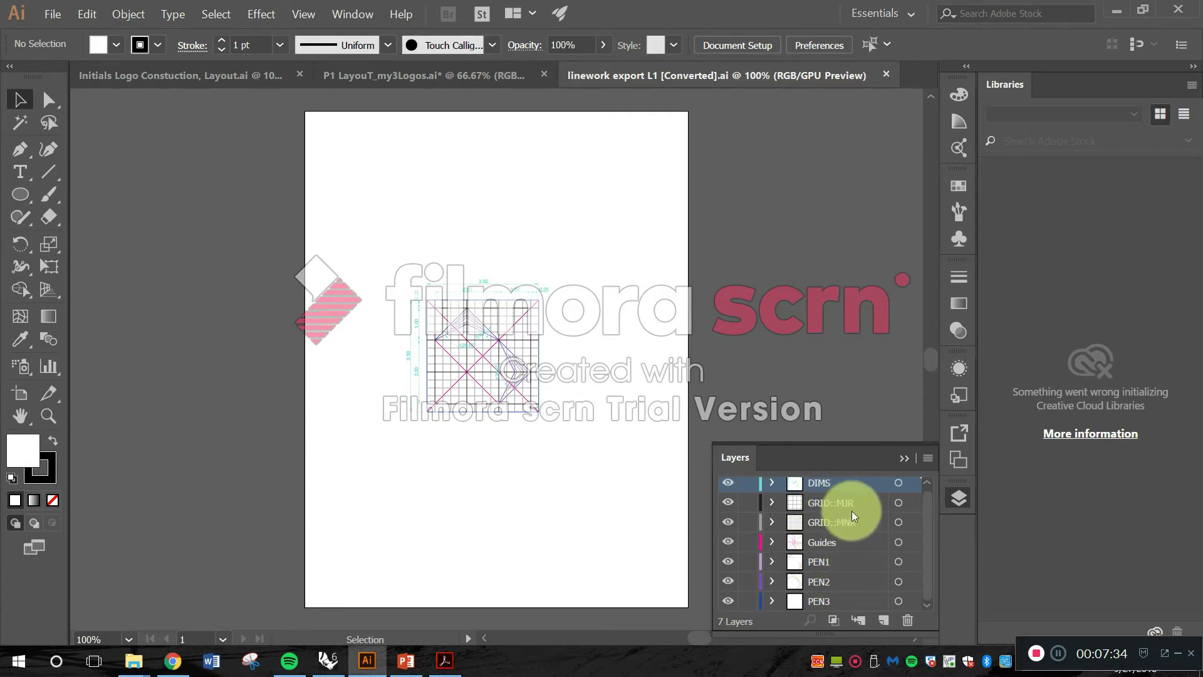
{"action": "left_click", "coordinate": [930, 456]}
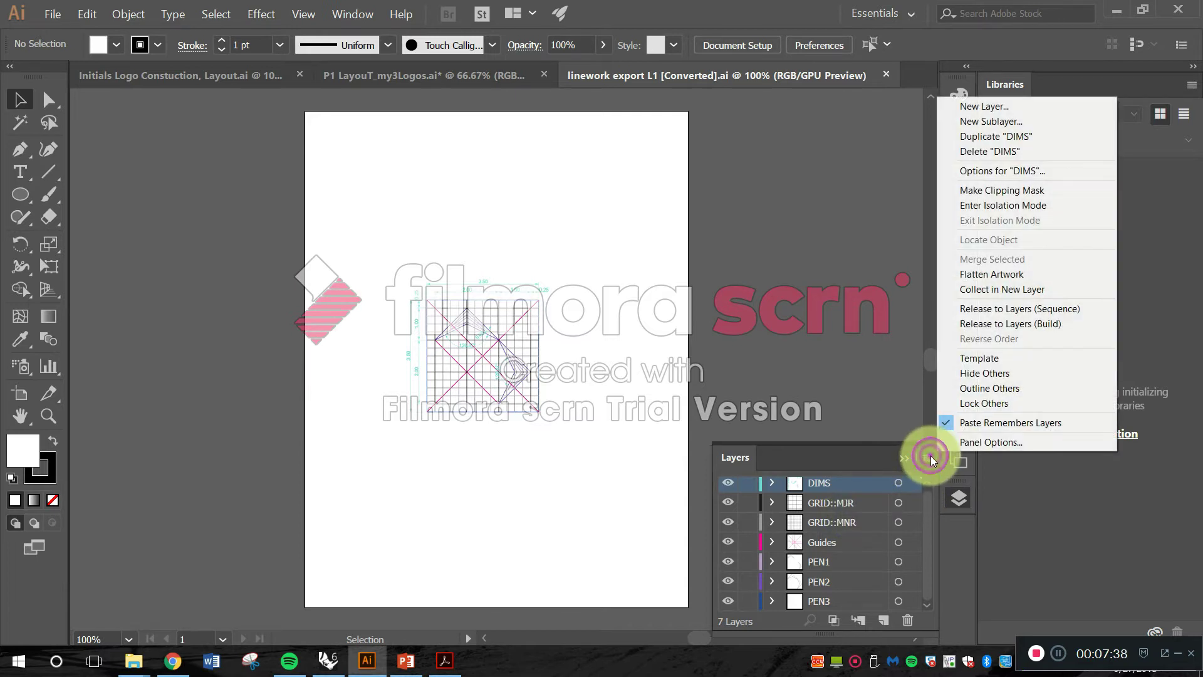
{"action": "left_click", "coordinate": [927, 459]}
{"action": "left_click", "coordinate": [929, 458]}
{"action": "left_click", "coordinate": [931, 457]}
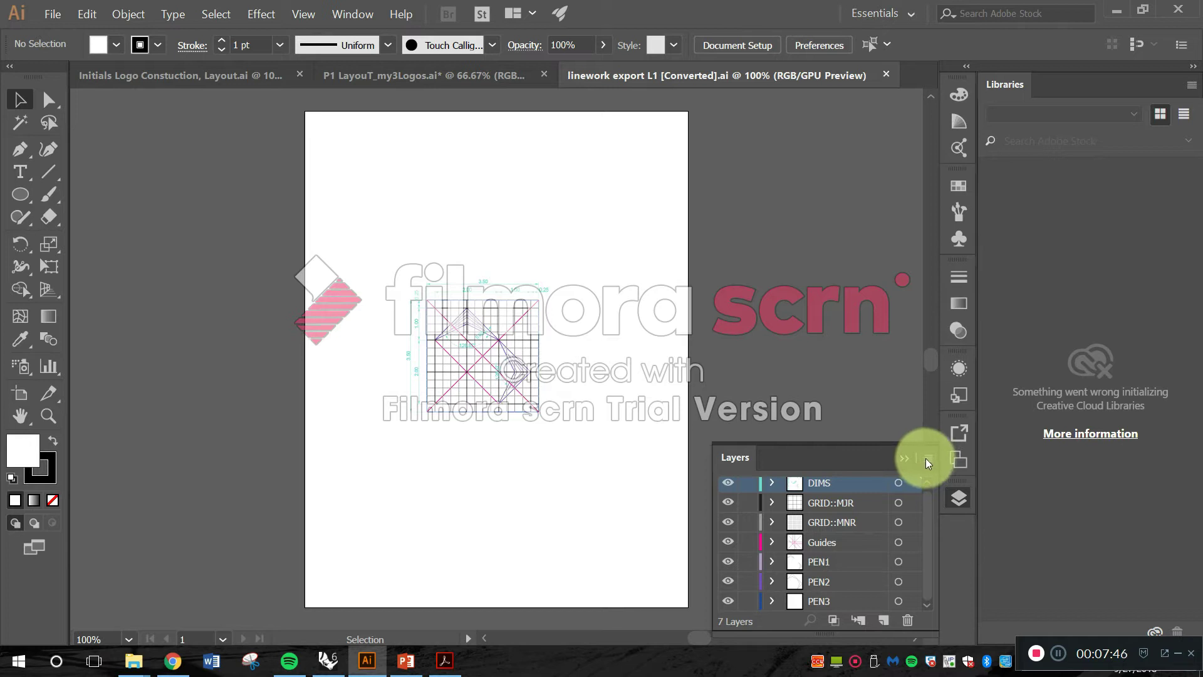
{"action": "left_click", "coordinate": [927, 462]}
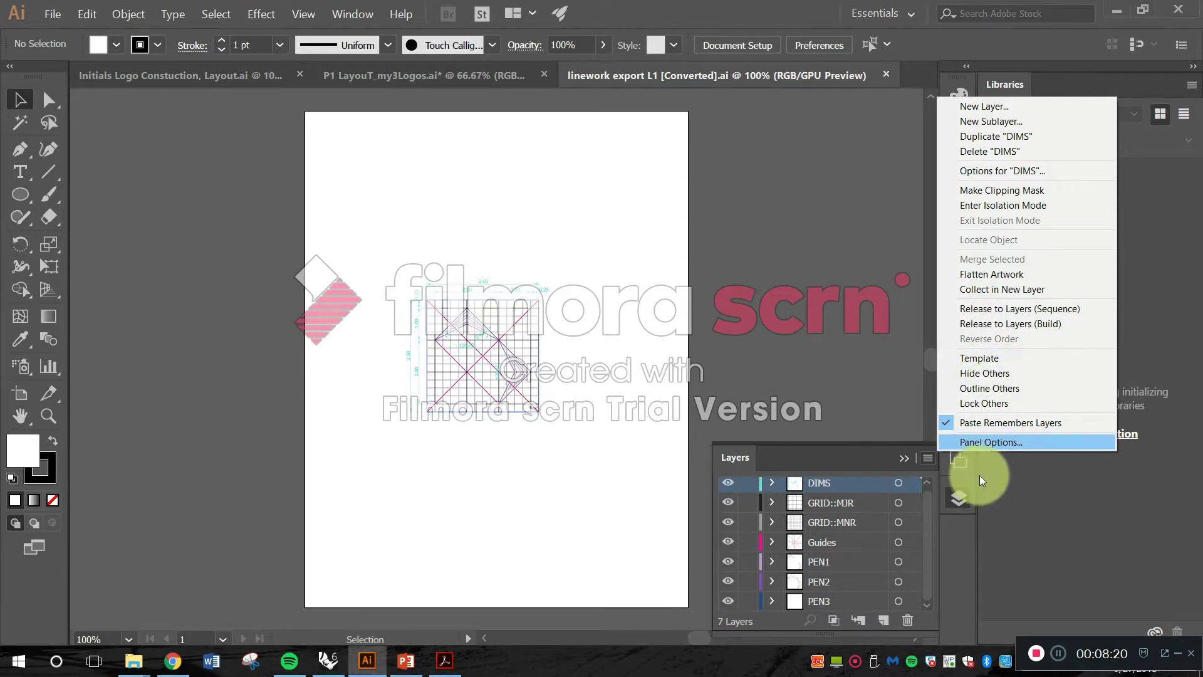
{"action": "left_click", "coordinate": [1028, 422]}
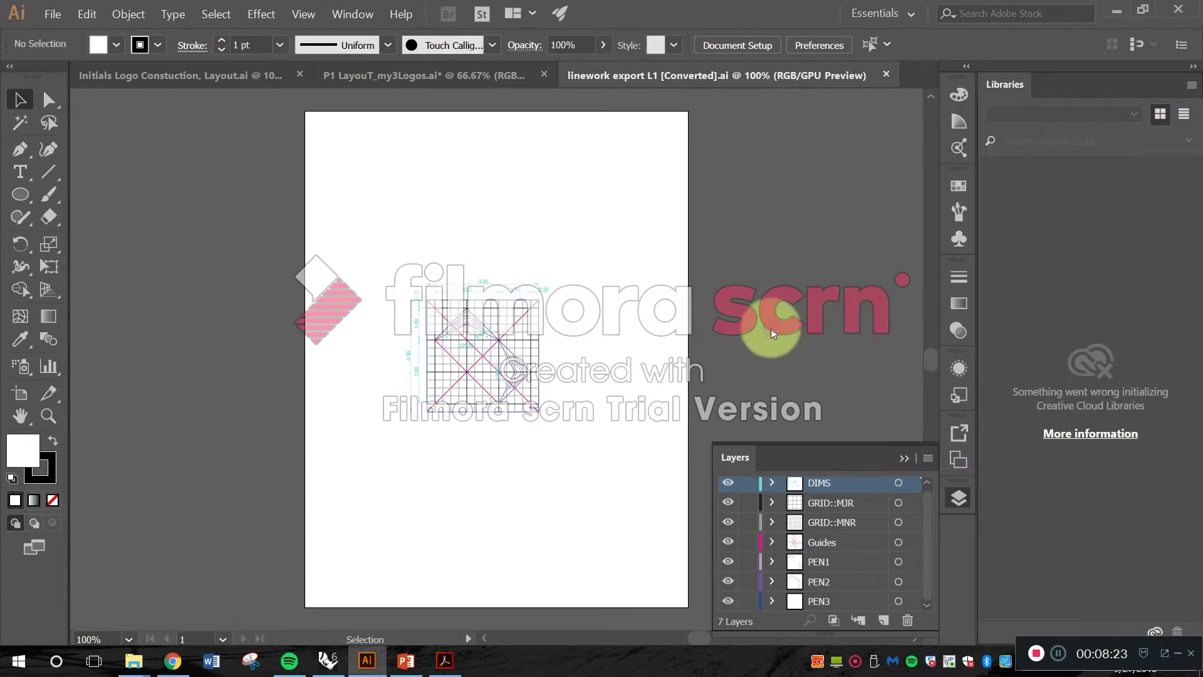
- Select all the logo linework, including the grid, guides and dimensions, and copy it
{"action": "left_click", "coordinate": [905, 460]}
{"action": "left_click_drag", "start_coordinate": [595, 448], "coordinate": [631, 462]}
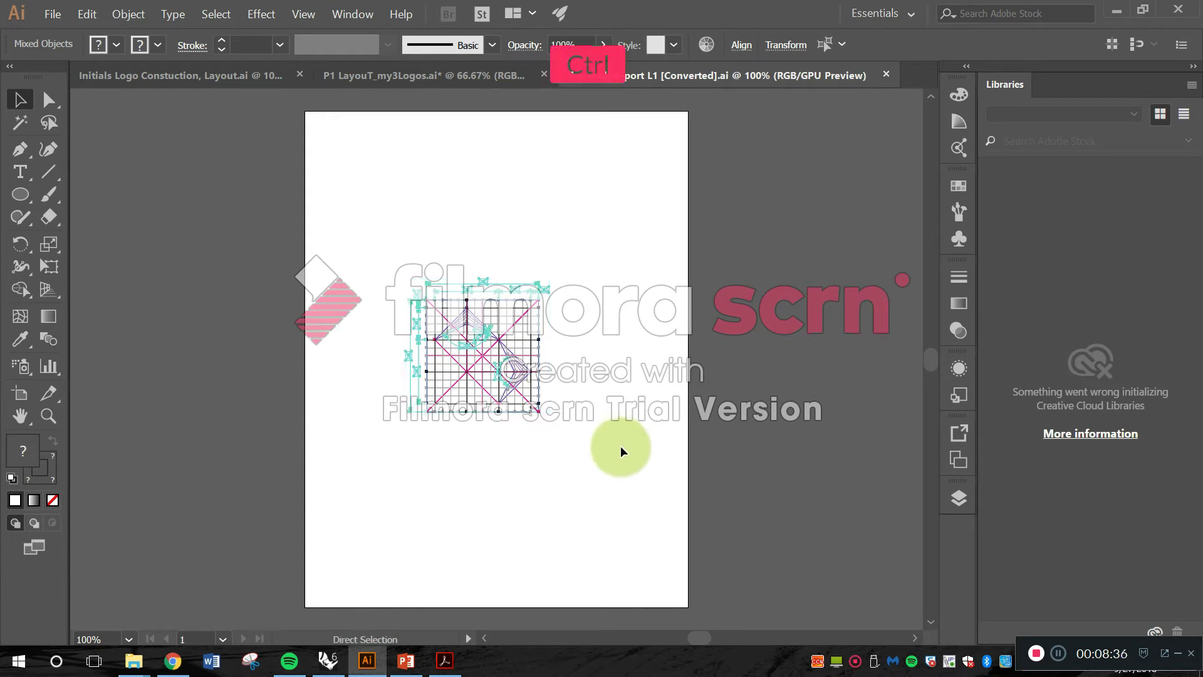
{"action": "key", "text": "ctrl+c"}
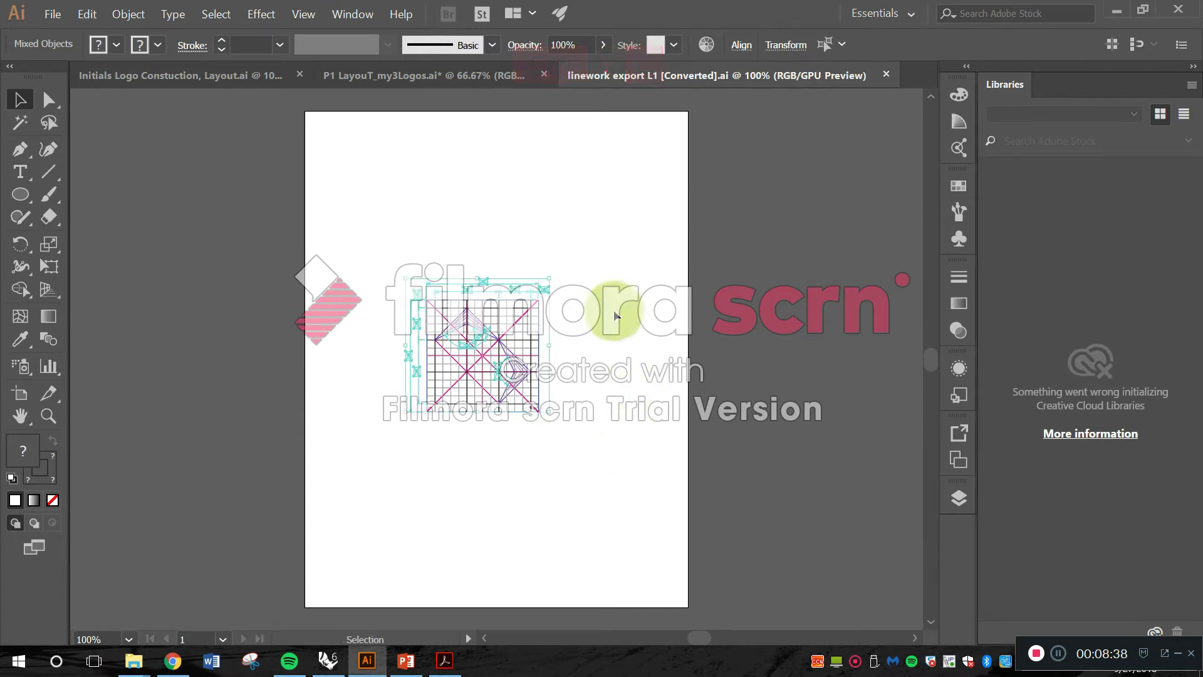
- Switch to P1 LayouT_my3Logos.ai, paste the copied logo linework, and move it onto the Option A artboard
{"action": "left_click", "coordinate": [443, 64]}
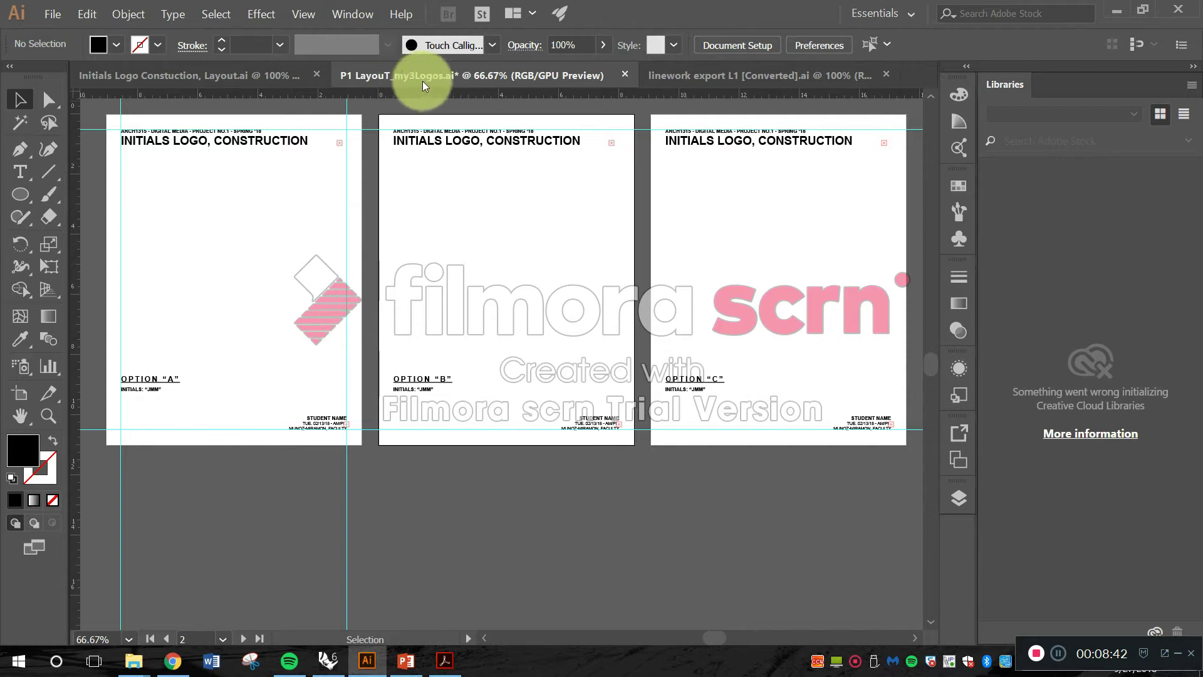
{"action": "left_click", "coordinate": [480, 250]}
{"action": "left_click", "coordinate": [217, 269]}
{"action": "left_click", "coordinate": [231, 226]}
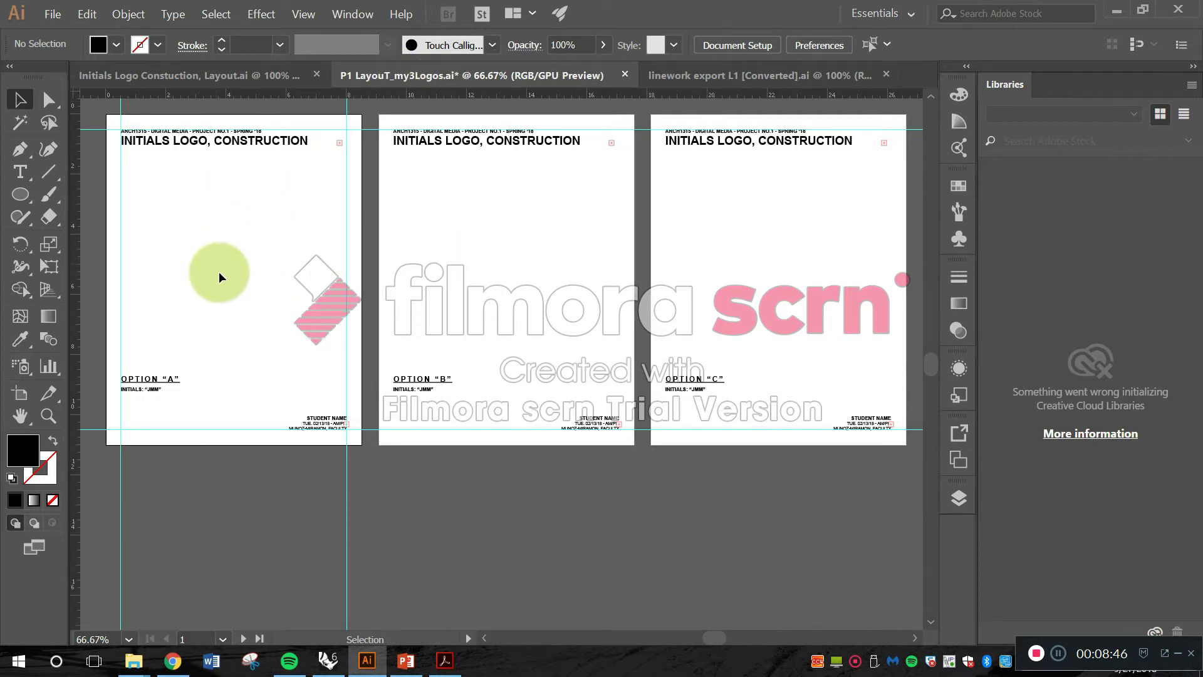
{"action": "left_click", "coordinate": [220, 273]}
{"action": "key", "text": "ctrl"}
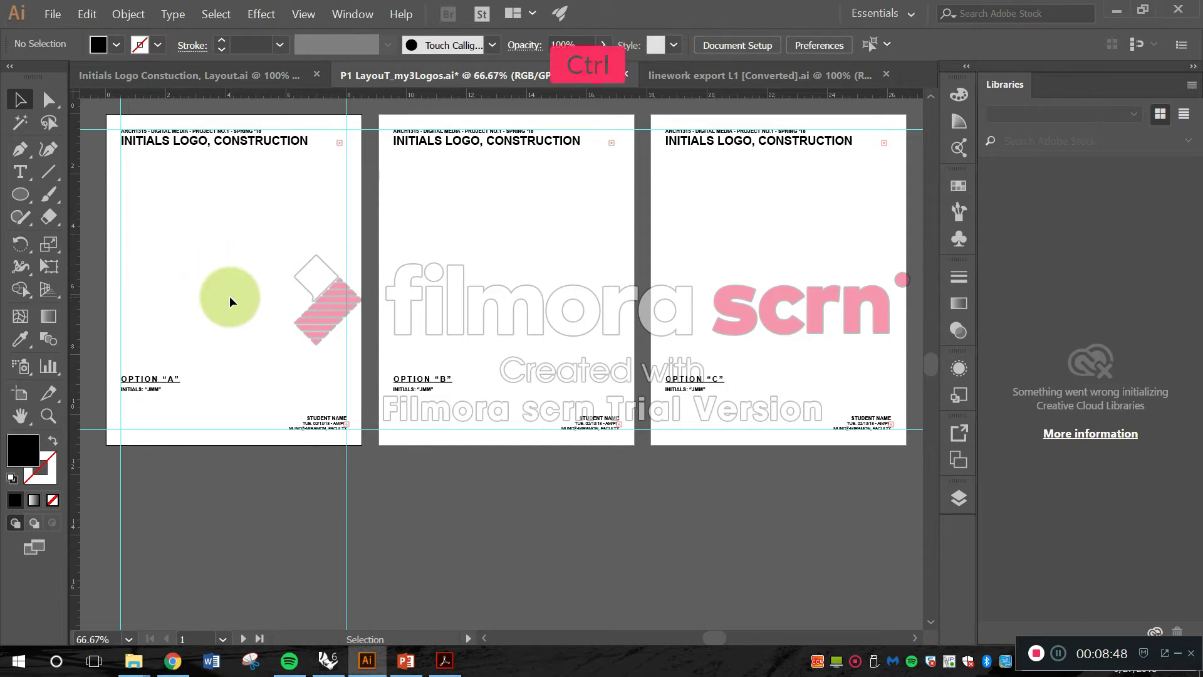
{"action": "key", "text": "ctrl+v"}
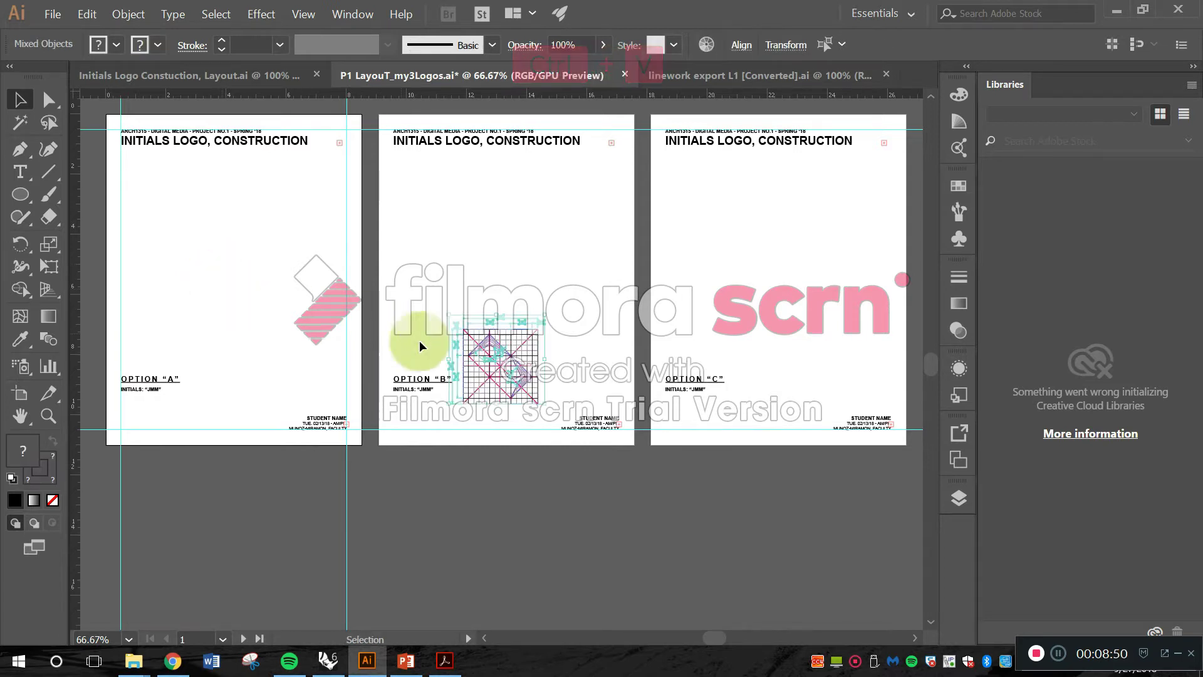
{"action": "left_click_drag", "start_coordinate": [518, 363], "coordinate": [223, 242]}
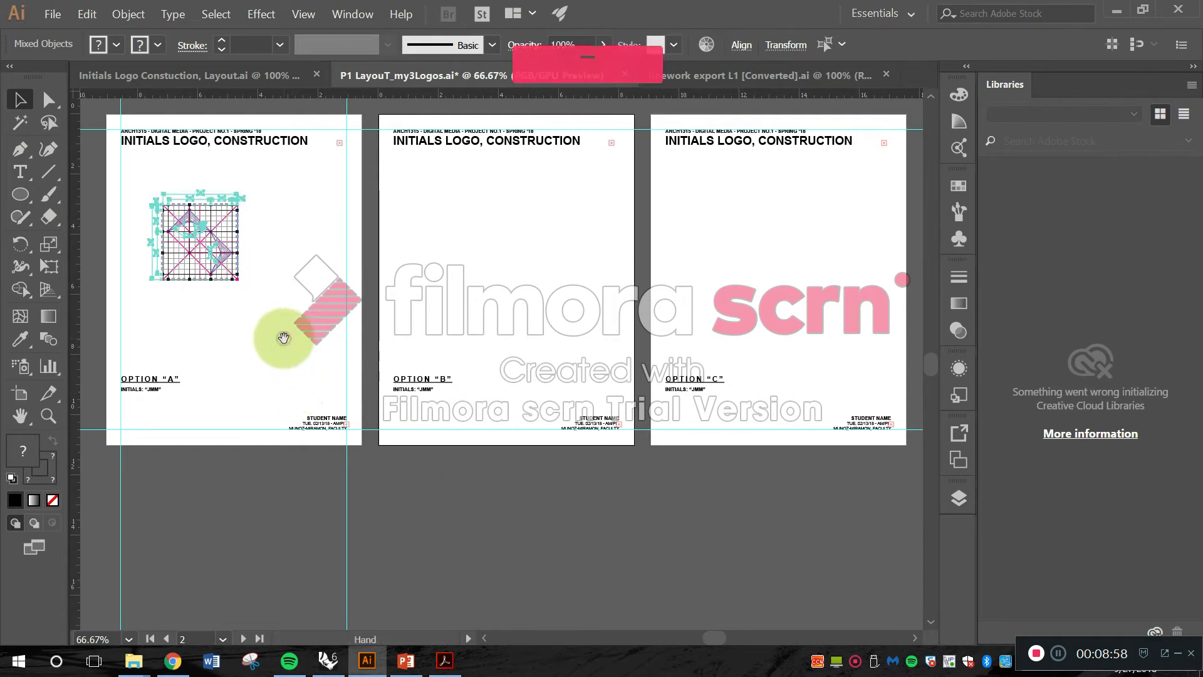
- Scale the pasted linework up proportionally until it nearly fills the width between the Option A artboard's margin guides
{"action": "scroll", "coordinate": [286, 339], "scroll_direction": "up", "scroll_amount": 1, "text": "alt"}
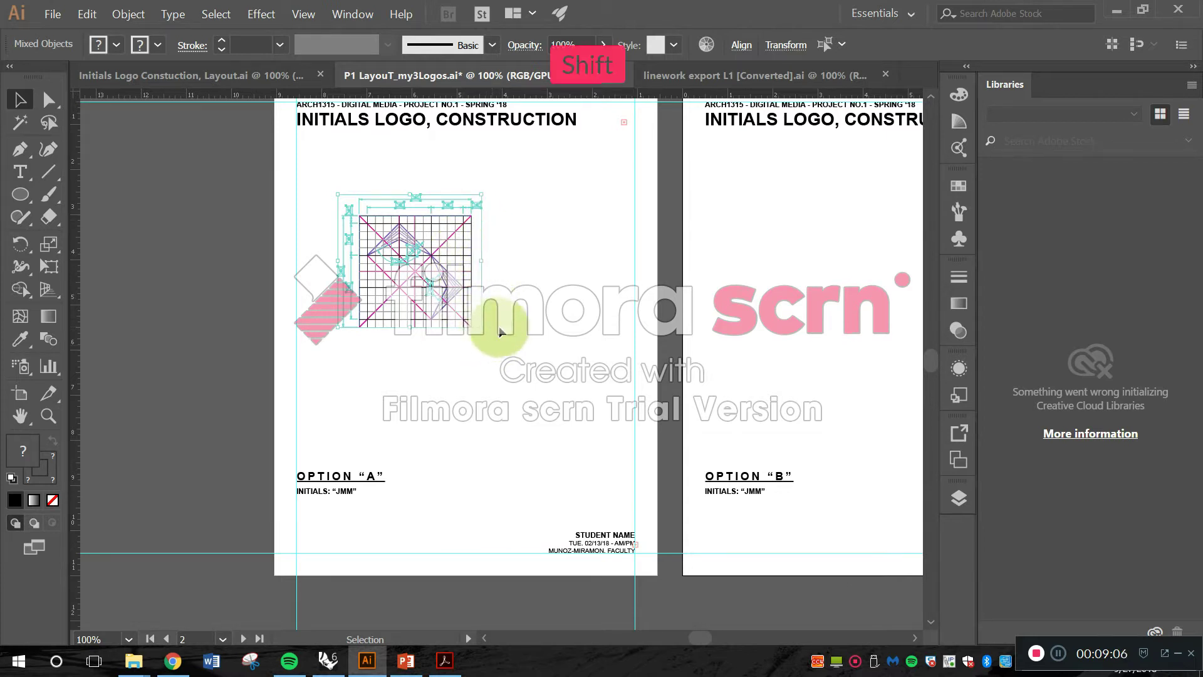
{"action": "left_click", "coordinate": [480, 329], "text": "shift"}
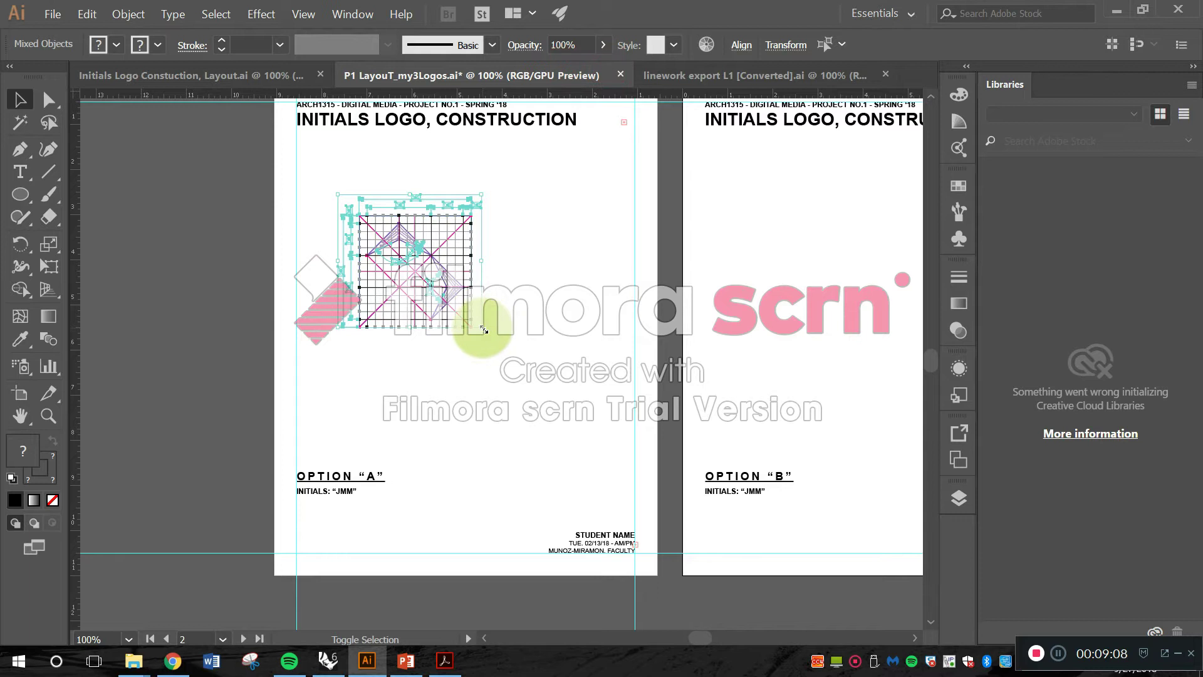
{"action": "left_click_drag", "start_coordinate": [485, 330], "coordinate": [624, 487]}
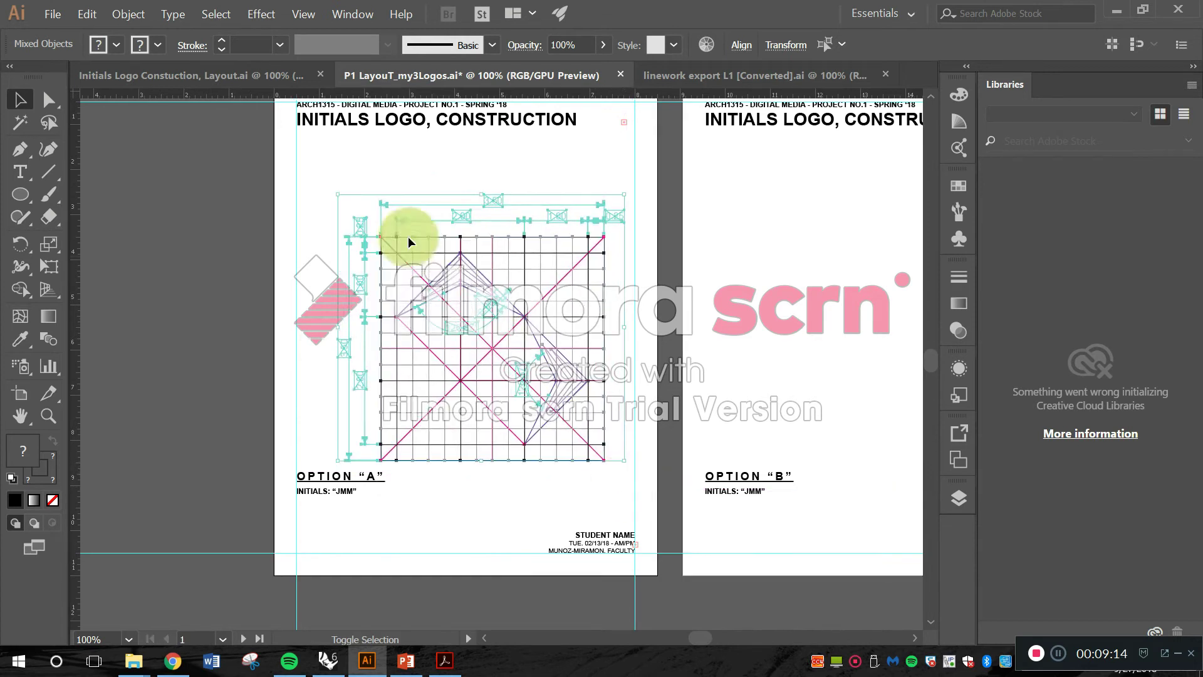
{"action": "left_click_drag", "start_coordinate": [333, 194], "coordinate": [311, 169]}
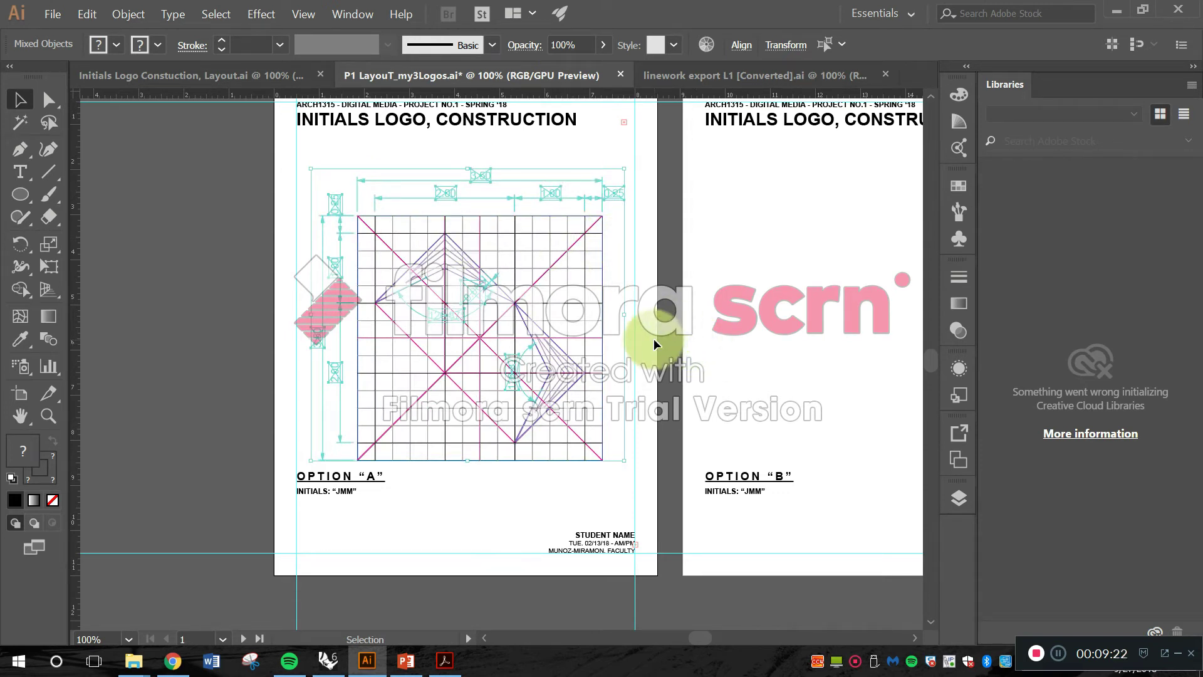
- Nudge the enlarged linework up to the inner side margin guide, centred between the heading and the Option "A" label, and deselect it
{"action": "key", "text": "Up"}
{"action": "key", "text": "Up"}
{"action": "key", "text": "Up"}
{"action": "key", "text": "Up"}
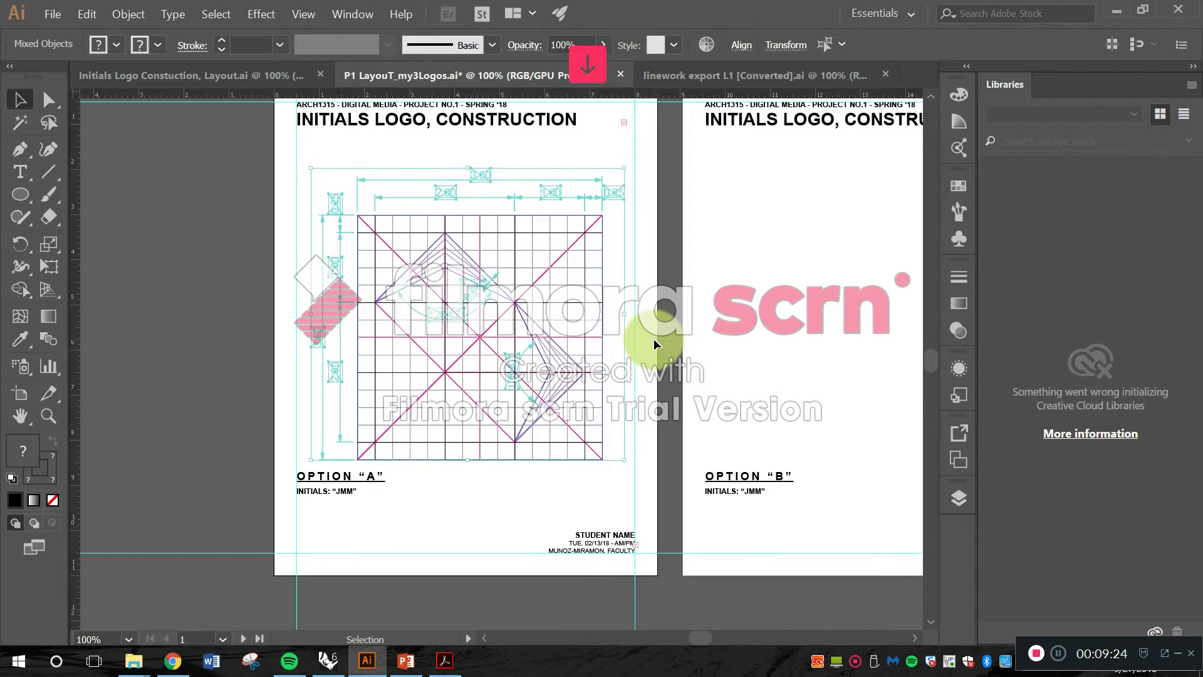
{"action": "key", "text": "Up"}
{"action": "key", "text": "Up"}
{"action": "key", "text": "Up"}
{"action": "key", "text": "Up"}
{"action": "key", "text": "Down"}
{"action": "key", "text": "Down"}
{"action": "key", "text": "Down"}
{"action": "key", "text": "Down"}
{"action": "key", "text": "Down"}
{"action": "key", "text": "Down"}
{"action": "key", "text": "Left"}
{"action": "key", "text": "Left"}
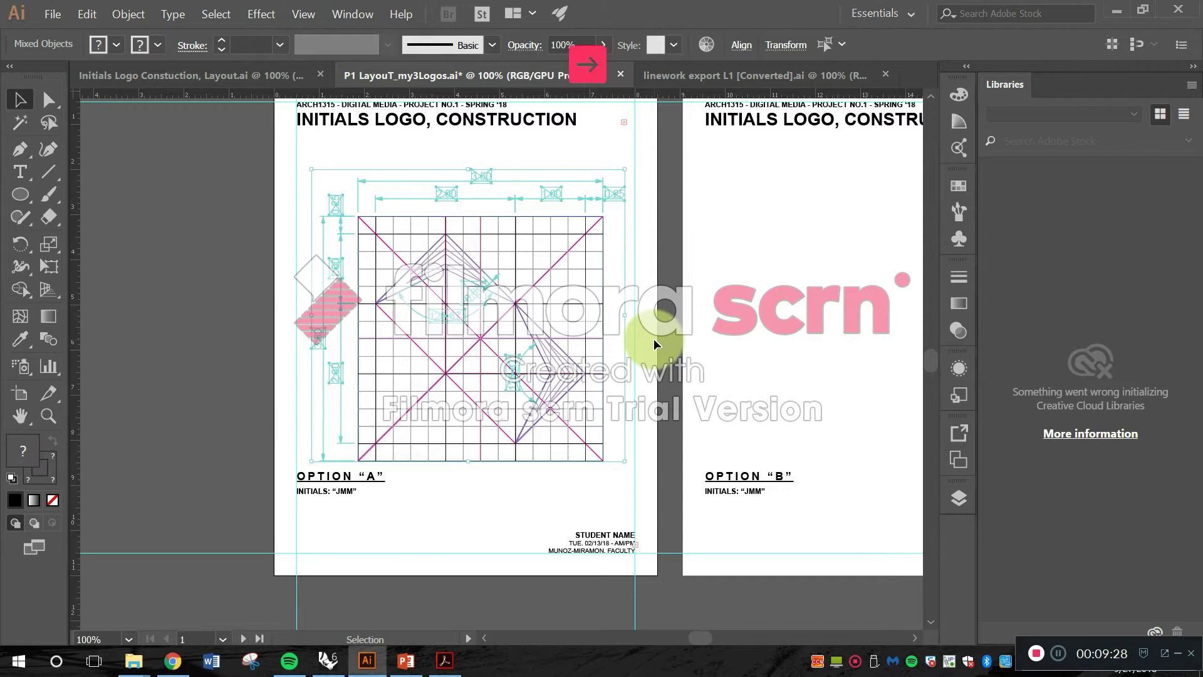
{"action": "key", "text": "Right"}
{"action": "key", "text": "Right"}
{"action": "key", "text": "Right"}
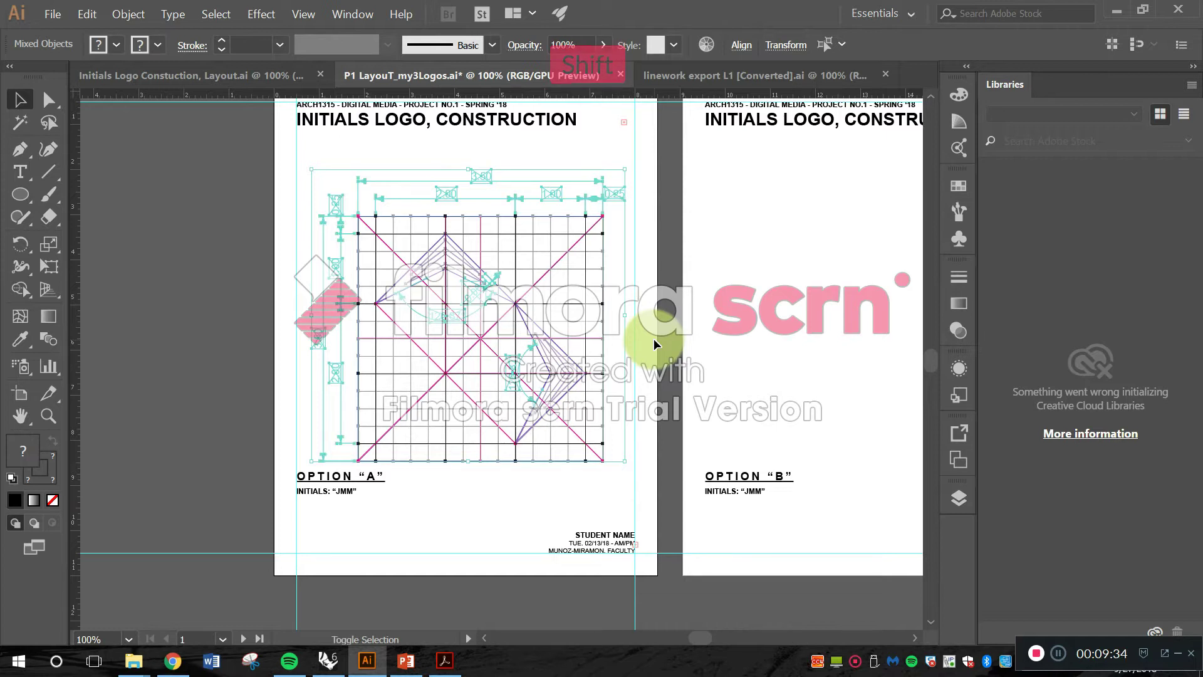
{"action": "key", "text": "shift+Down"}
{"action": "key", "text": "shift+Down"}
{"action": "key", "text": "shift+Left"}
{"action": "key", "text": "shift+Right"}
{"action": "key", "text": "shift+Left"}
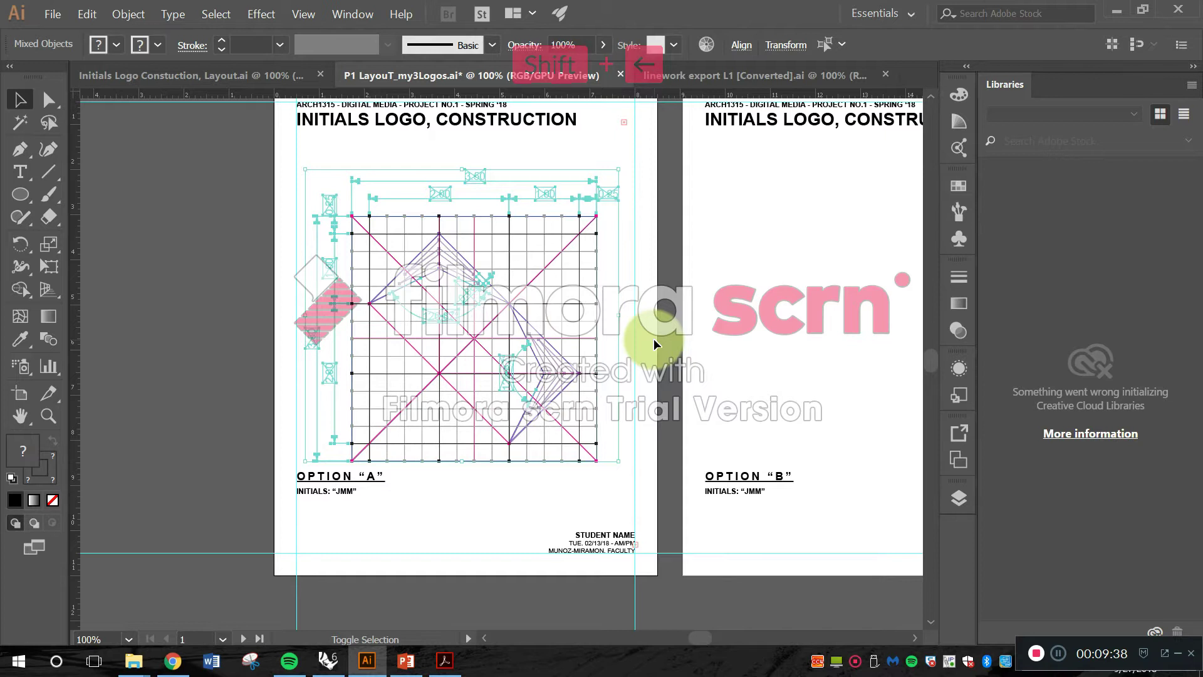
{"action": "key", "text": "shift+Up"}
{"action": "key", "text": "shift+Up"}
{"action": "key", "text": "shift+Up"}
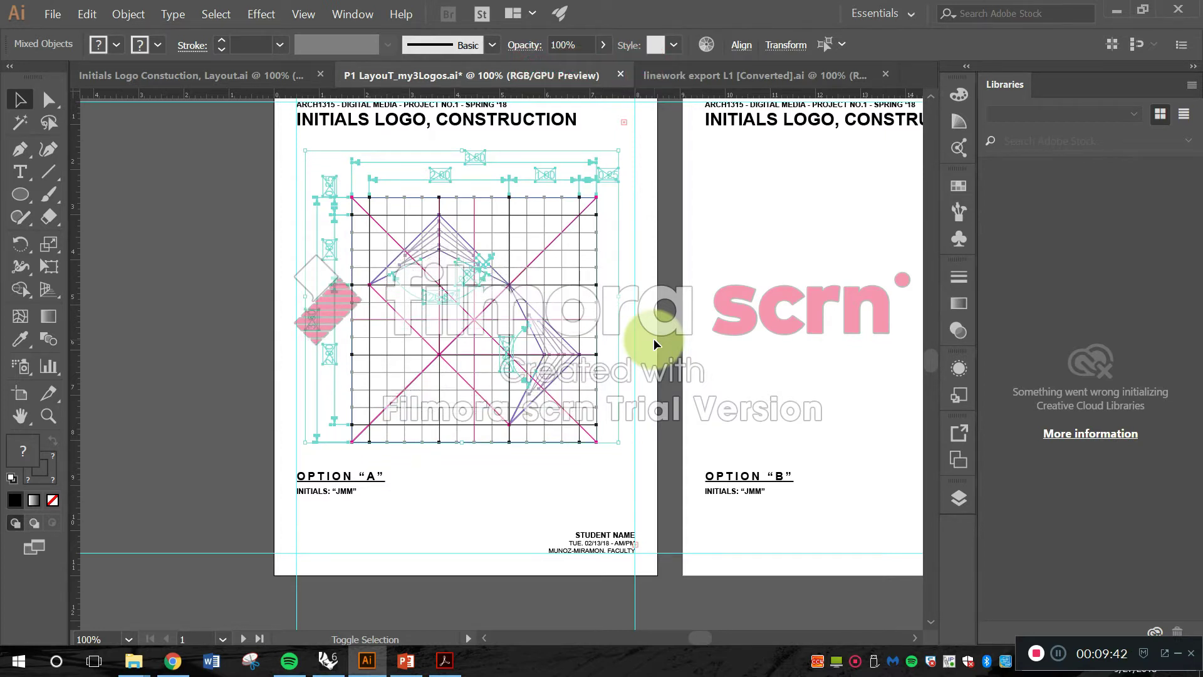
{"action": "key", "text": "shift+Down"}
{"action": "key", "text": "shift+Down"}
{"action": "key", "text": "shift+Left"}
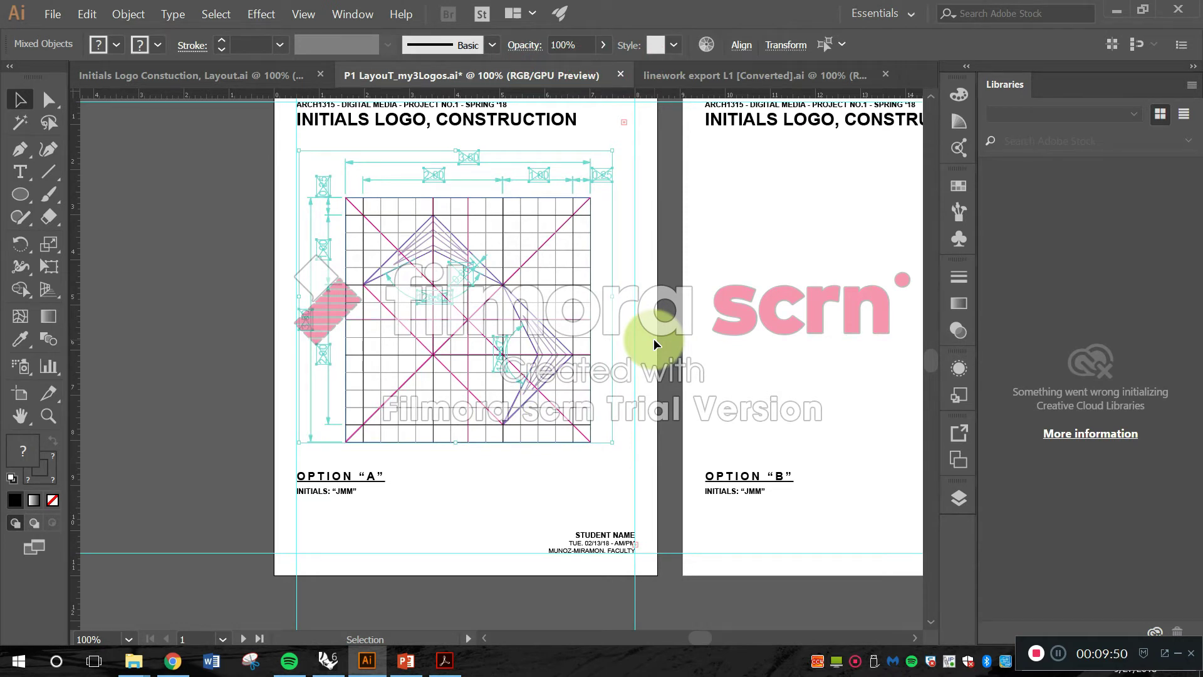
{"action": "left_click", "coordinate": [690, 262]}
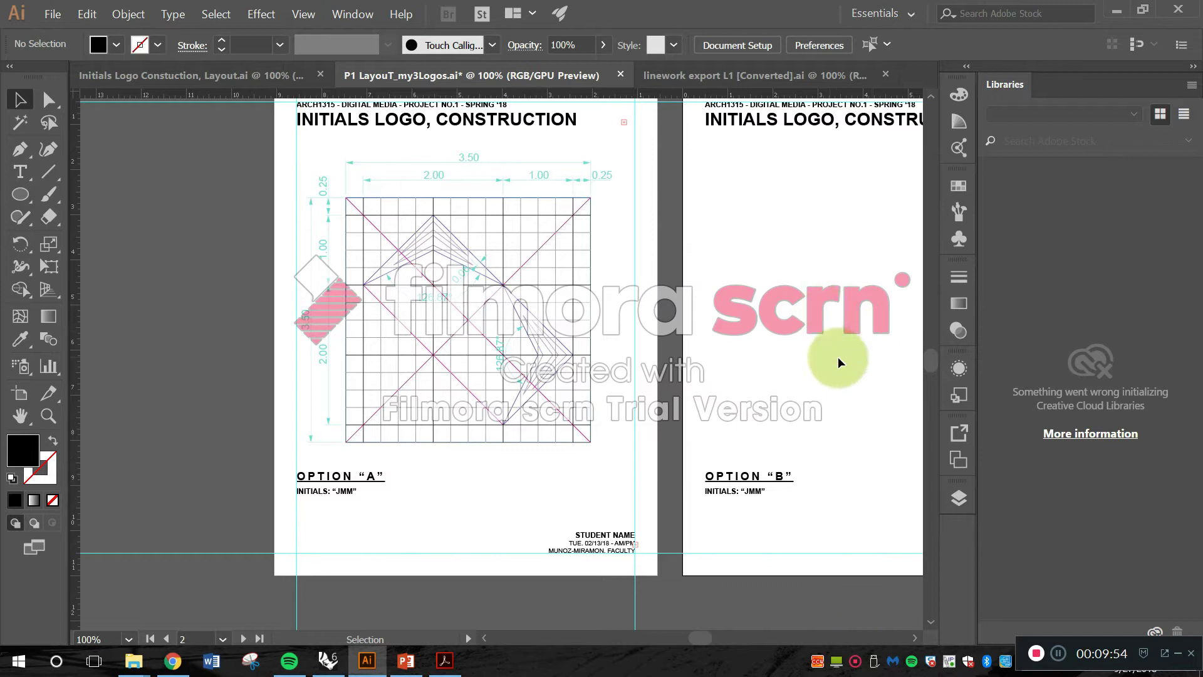
- Lock the Margins layer of the layout document
{"action": "left_click", "coordinate": [958, 498]}
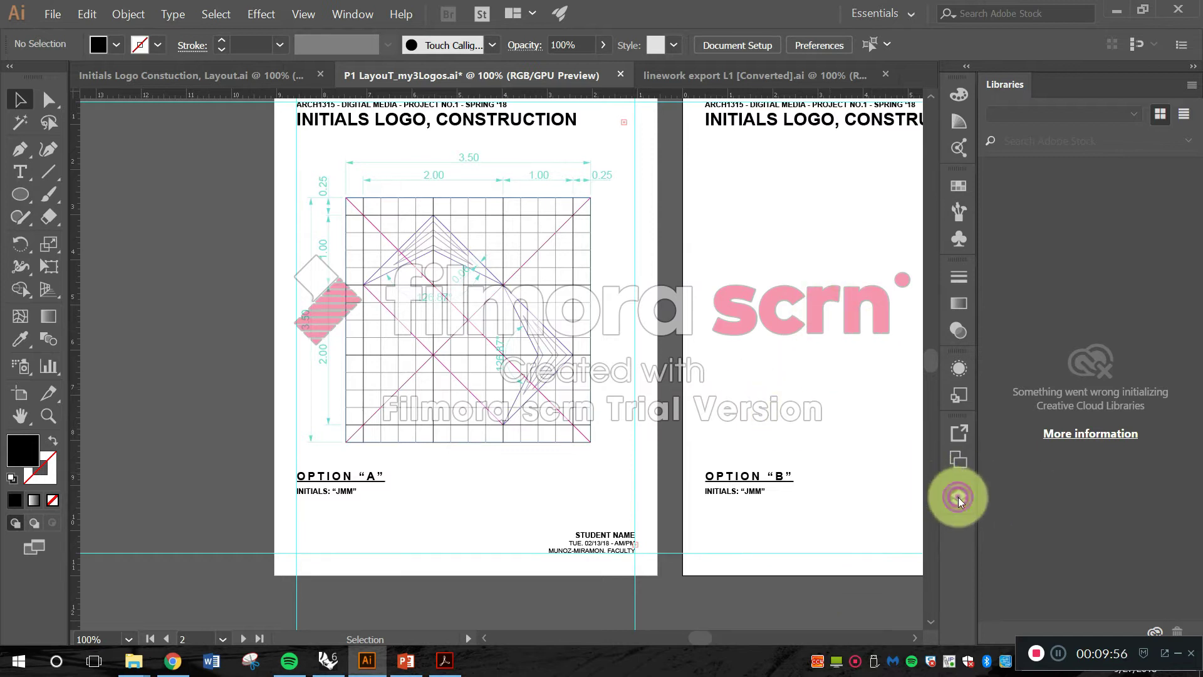
{"action": "scroll", "coordinate": [871, 574], "scroll_direction": "down", "scroll_amount": 2}
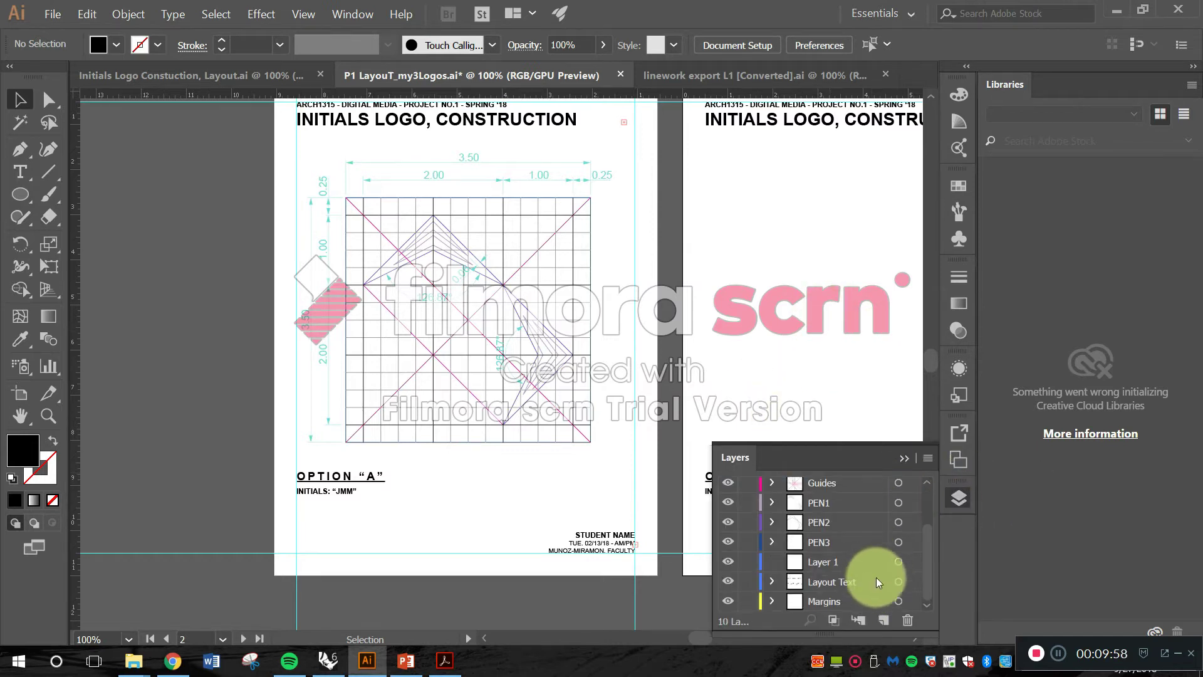
{"action": "left_click", "coordinate": [746, 603]}
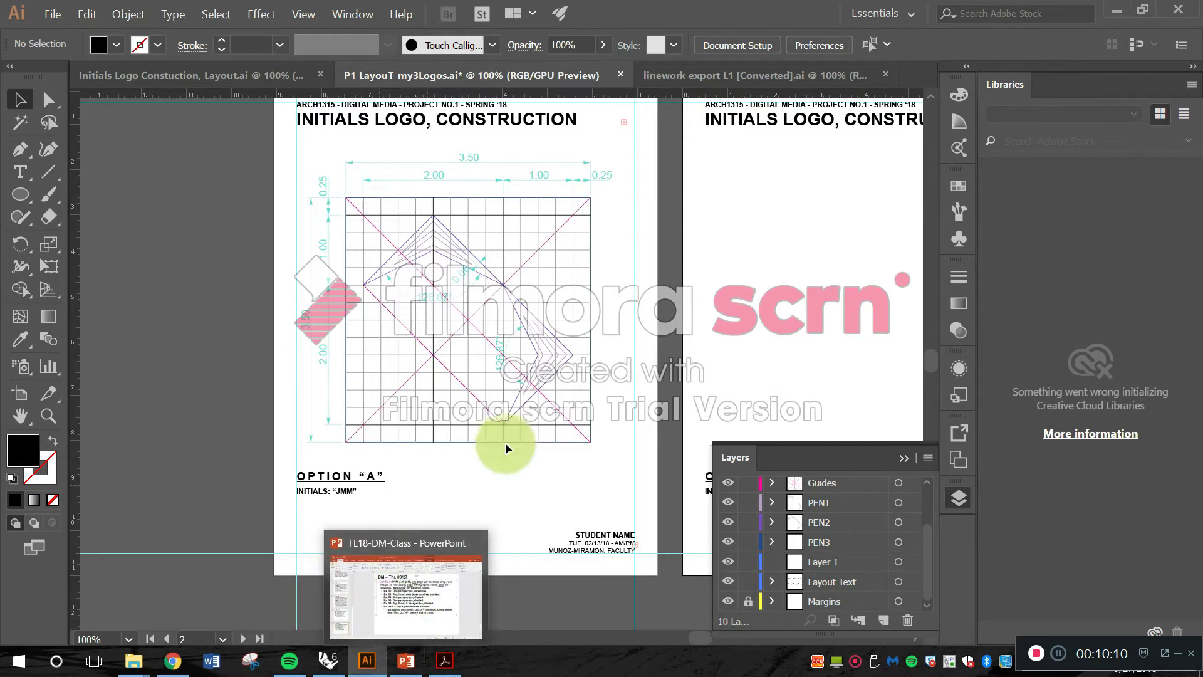
{"action": "left_click", "coordinate": [691, 313]}
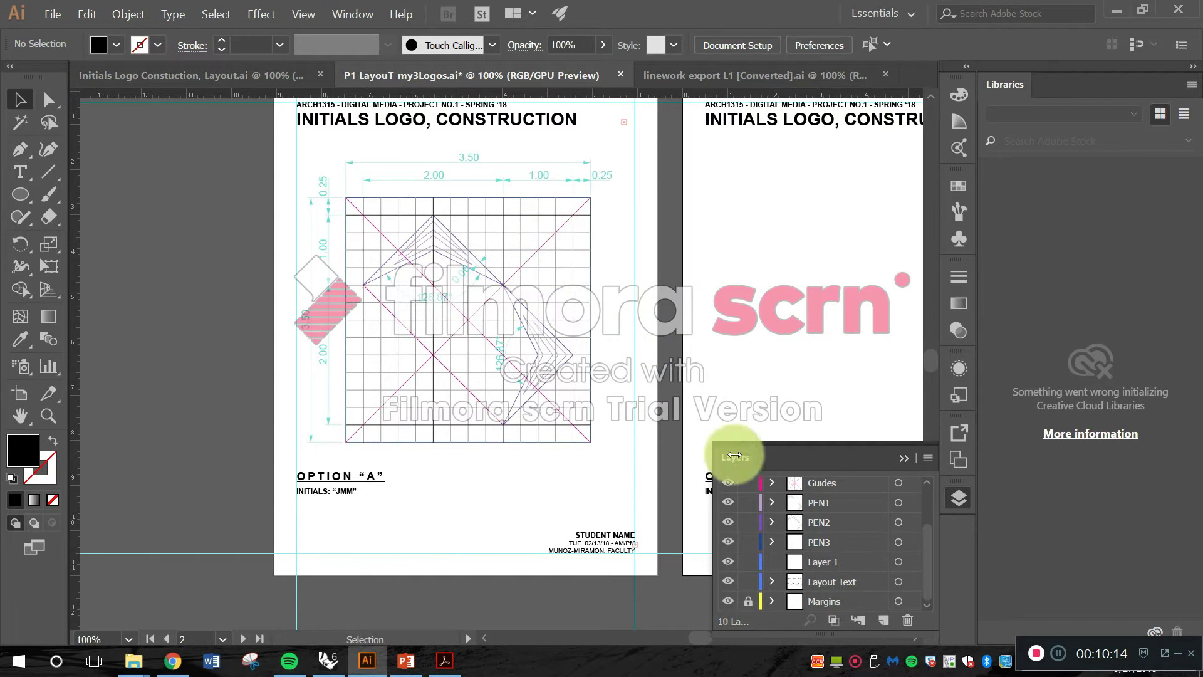
{"action": "left_click", "coordinate": [865, 538]}
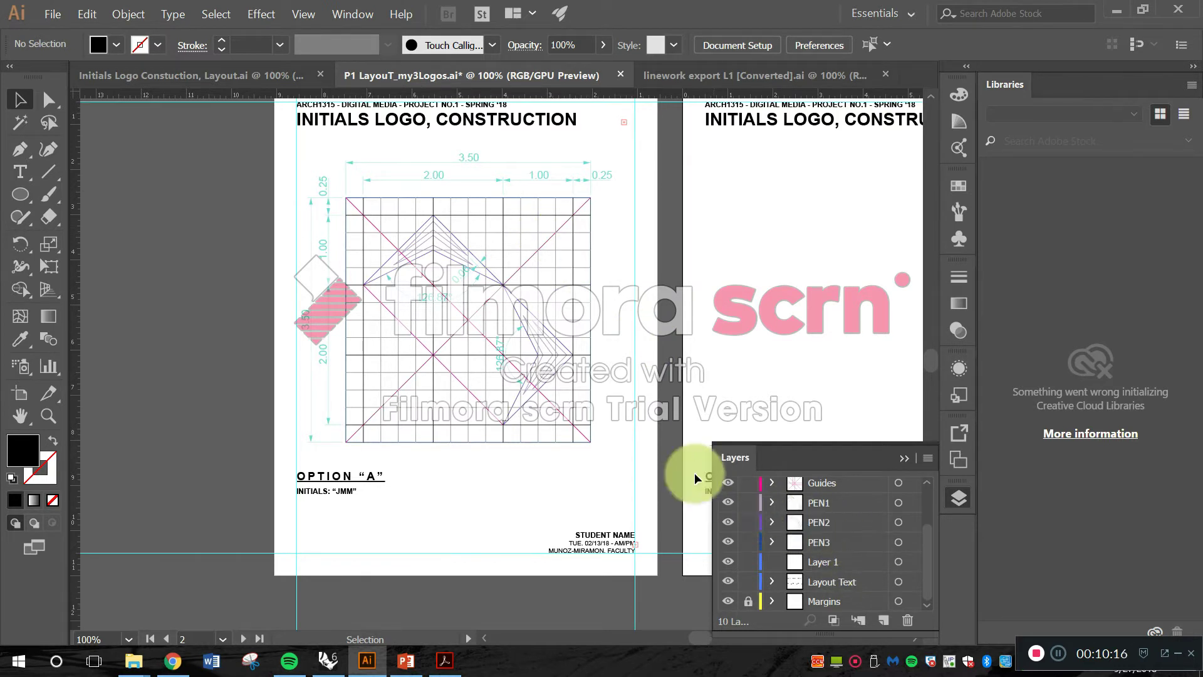
- Try locking and hiding several layers at once, and restore their visibility and editability with only Margins locked
{"action": "mouse_move", "coordinate": [746, 589]}
{"action": "left_mouse_down"}
{"action": "mouse_move", "coordinate": [744, 498]}
{"action": "mouse_move", "coordinate": [747, 580]}
{"action": "mouse_move", "coordinate": [721, 488]}
{"action": "mouse_move", "coordinate": [736, 609]}
{"action": "left_mouse_up"}
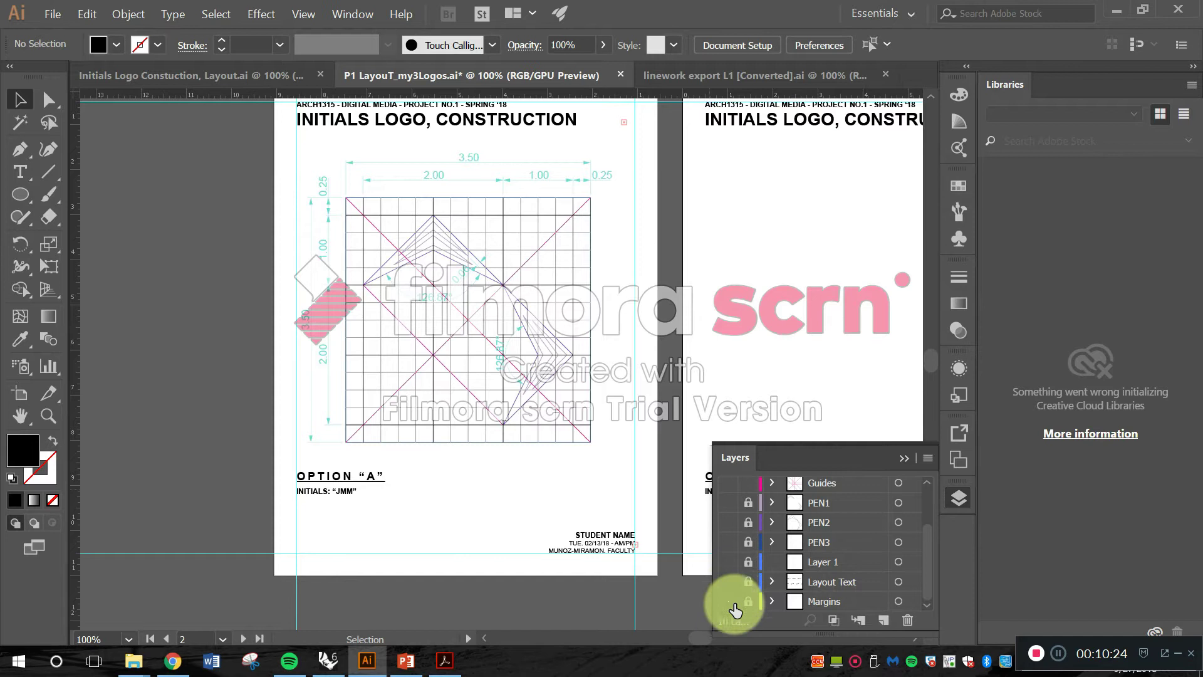
{"action": "left_click", "coordinate": [727, 484]}
{"action": "mouse_move", "coordinate": [727, 509]}
{"action": "left_mouse_down"}
{"action": "mouse_move", "coordinate": [742, 615]}
{"action": "mouse_move", "coordinate": [724, 597]}
{"action": "mouse_move", "coordinate": [727, 535]}
{"action": "left_mouse_up"}
{"action": "left_click_drag", "start_coordinate": [728, 494], "coordinate": [737, 566]}
{"action": "key", "text": "ctrl+z"}
{"action": "left_click", "coordinate": [727, 528]}
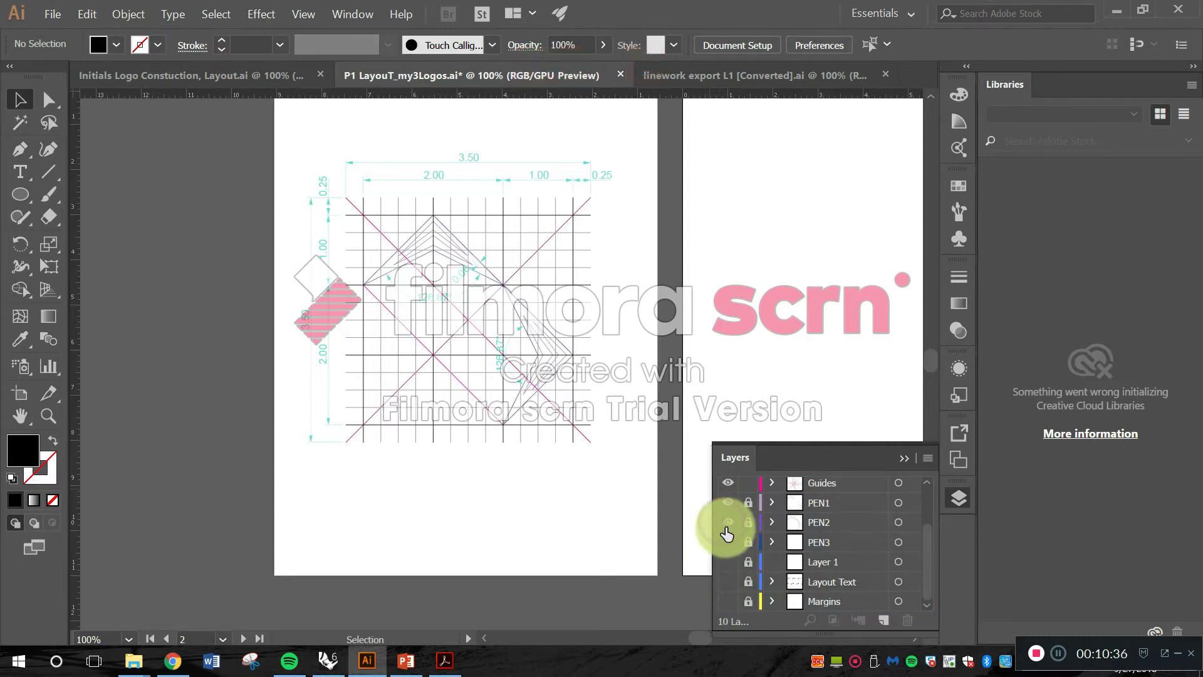
{"action": "mouse_move", "coordinate": [731, 532]}
{"action": "left_mouse_down"}
{"action": "mouse_move", "coordinate": [729, 600]}
{"action": "mouse_move", "coordinate": [751, 563]}
{"action": "mouse_move", "coordinate": [754, 598]}
{"action": "mouse_move", "coordinate": [753, 515]}
{"action": "left_mouse_up"}
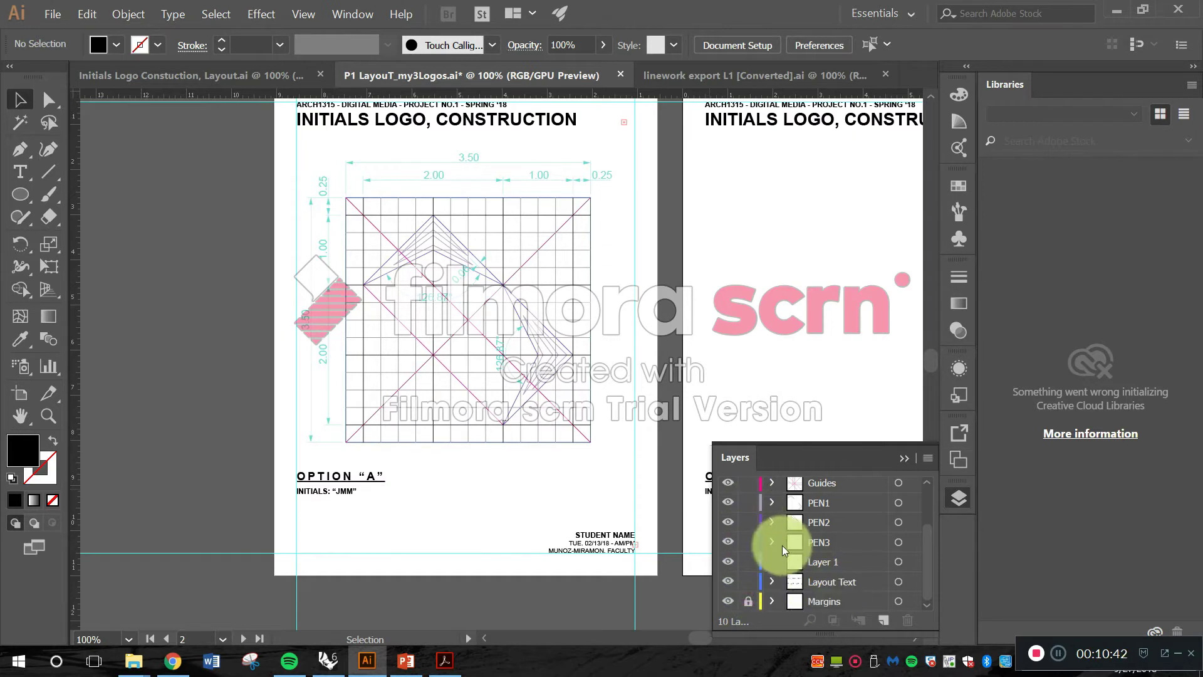
- Compare the pasted linework's layers and line styles on Option A with the finished example in Initials Logo Constuction, Layout.ai
{"action": "scroll", "coordinate": [903, 548], "scroll_direction": "up", "scroll_amount": 2}
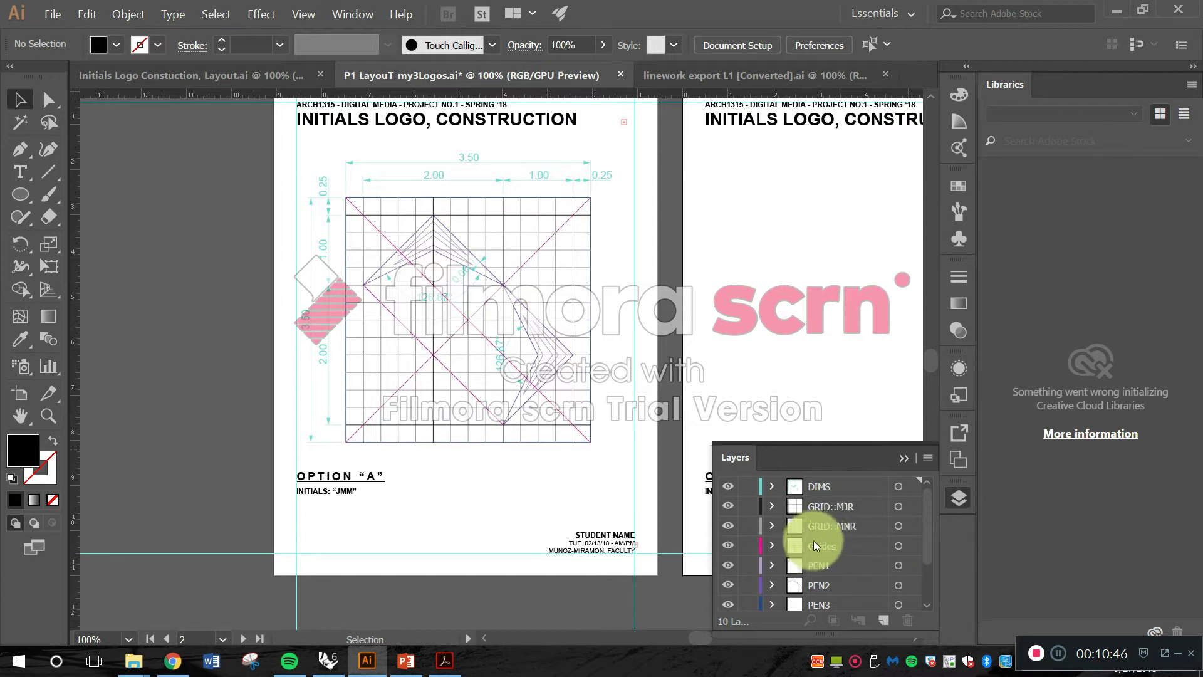
{"action": "scroll", "coordinate": [821, 536], "scroll_direction": "down", "scroll_amount": 2}
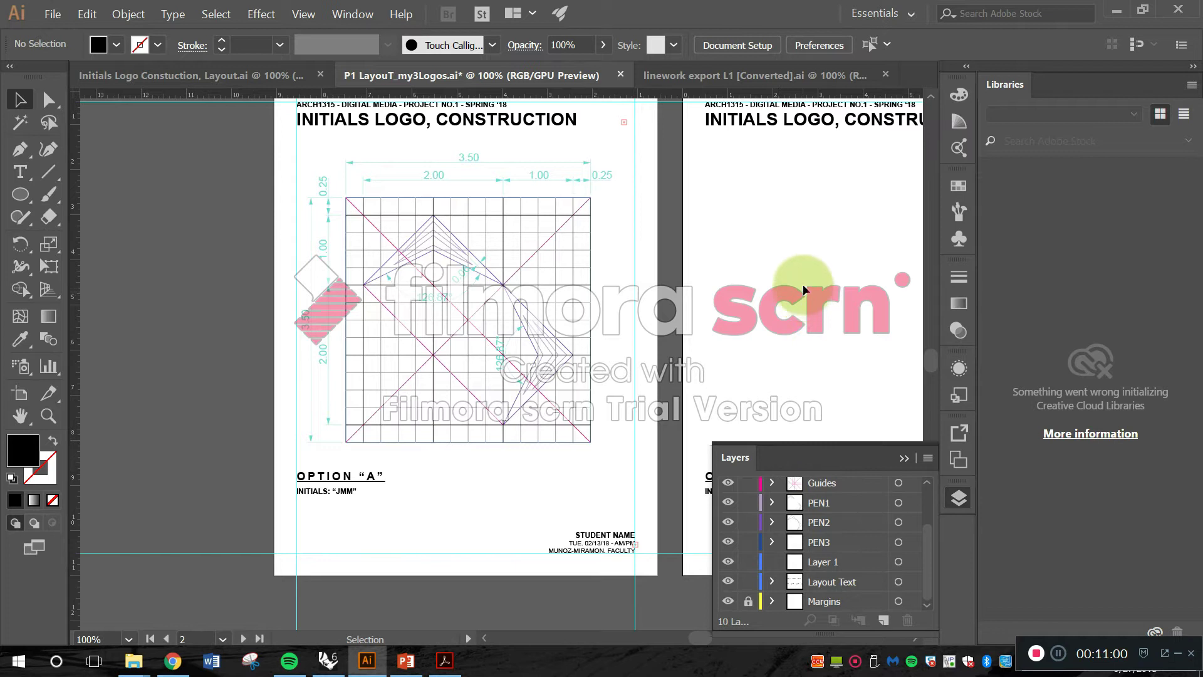
{"action": "scroll", "coordinate": [851, 503], "scroll_direction": "up", "scroll_amount": 2}
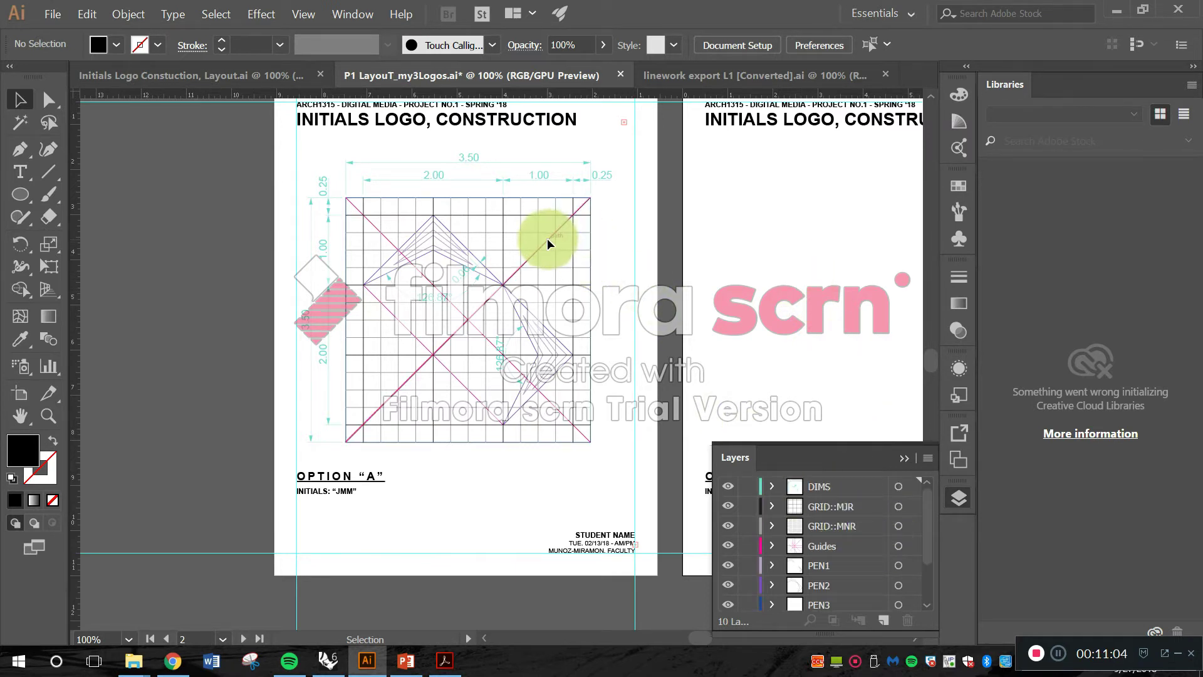
{"action": "left_click", "coordinate": [208, 76]}
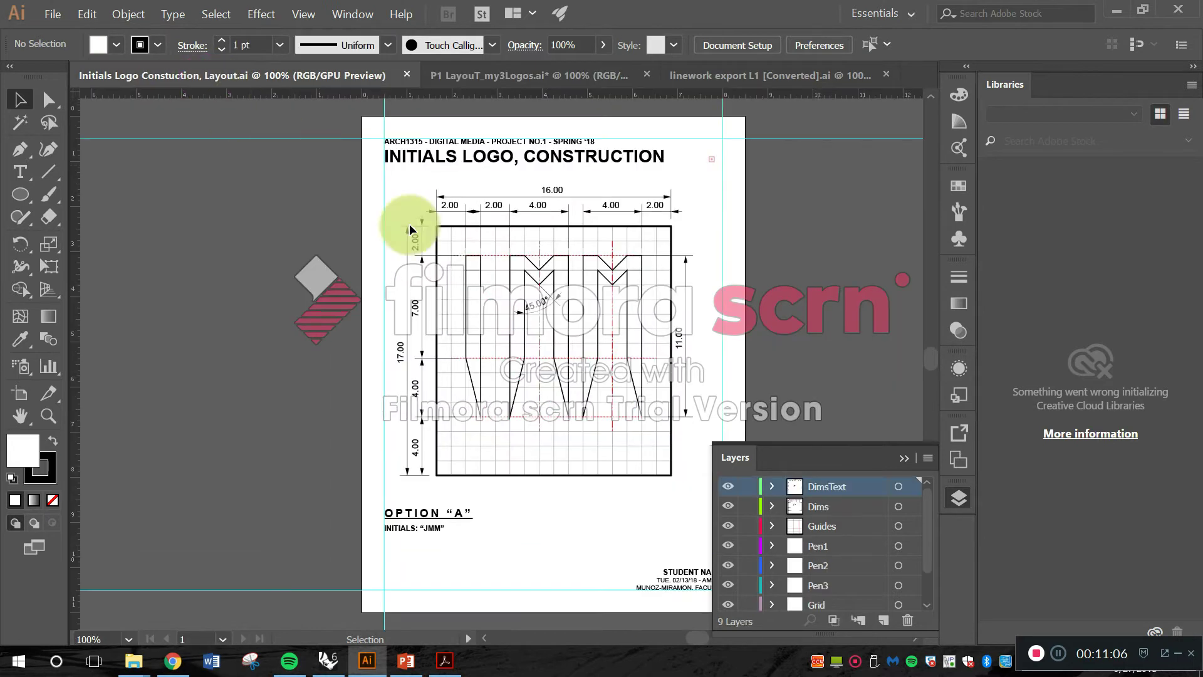
{"action": "scroll", "coordinate": [538, 188], "scroll_direction": "up", "scroll_amount": 6}
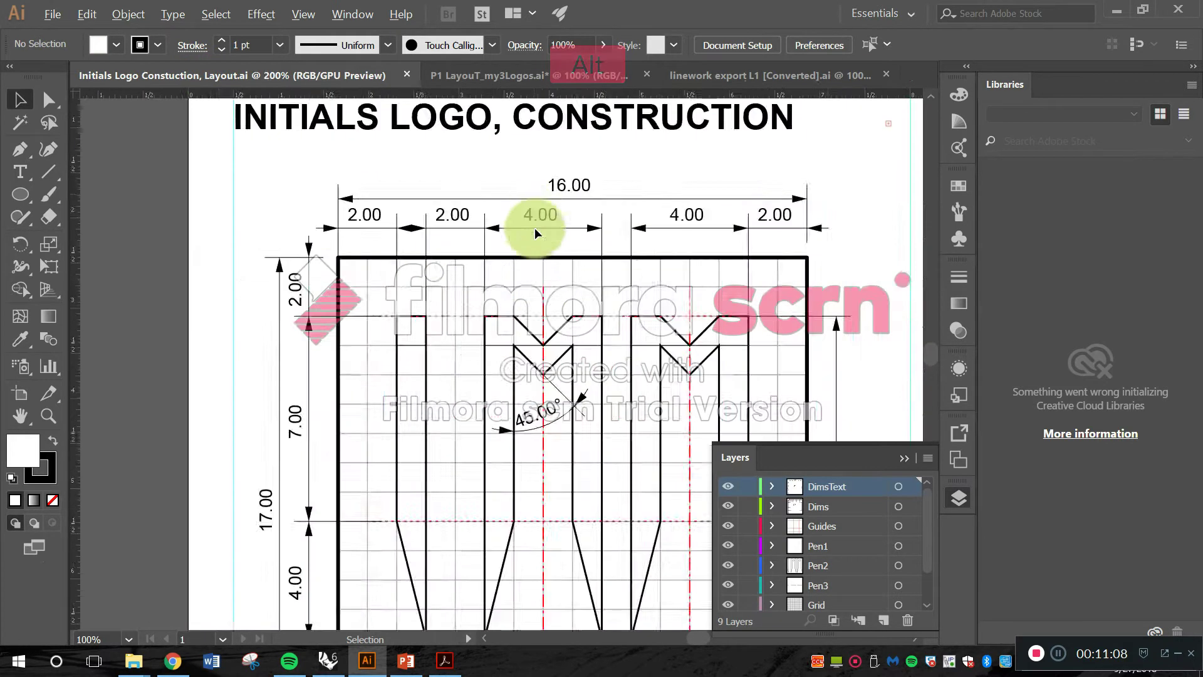
{"action": "left_click_drag", "start_coordinate": [559, 409], "coordinate": [474, 337]}
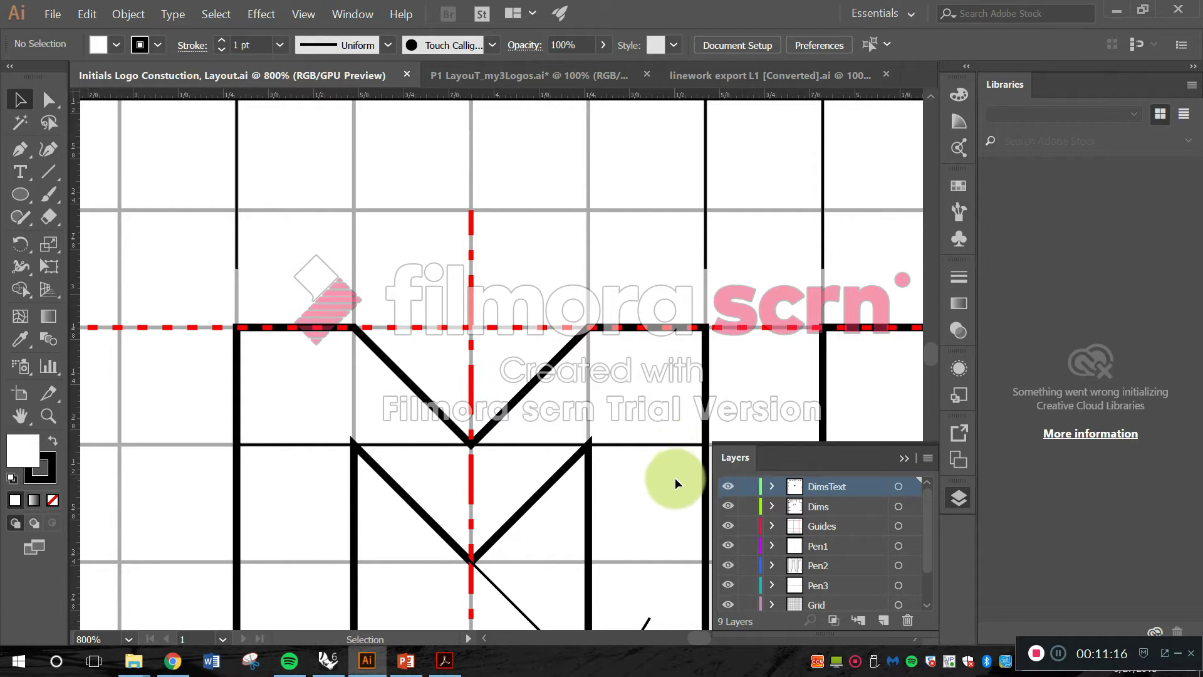
{"action": "left_click", "coordinate": [592, 72]}
{"action": "scroll", "coordinate": [524, 282], "scroll_direction": "up", "scroll_amount": 1}
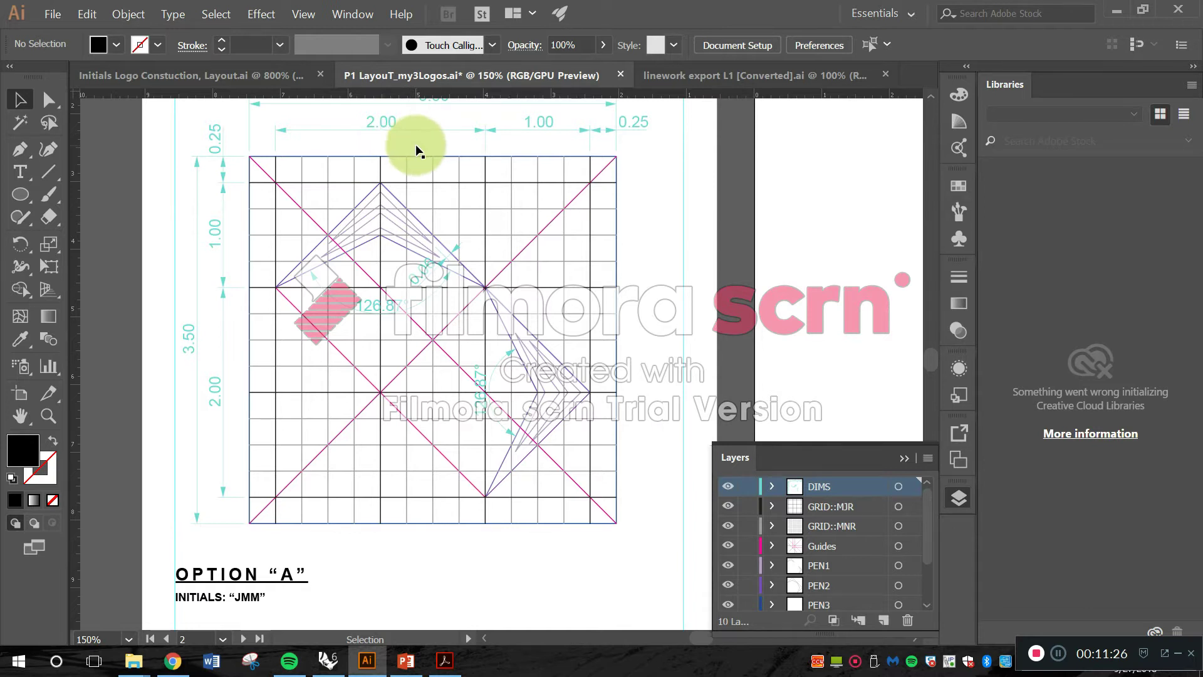
{"action": "left_click", "coordinate": [282, 81]}
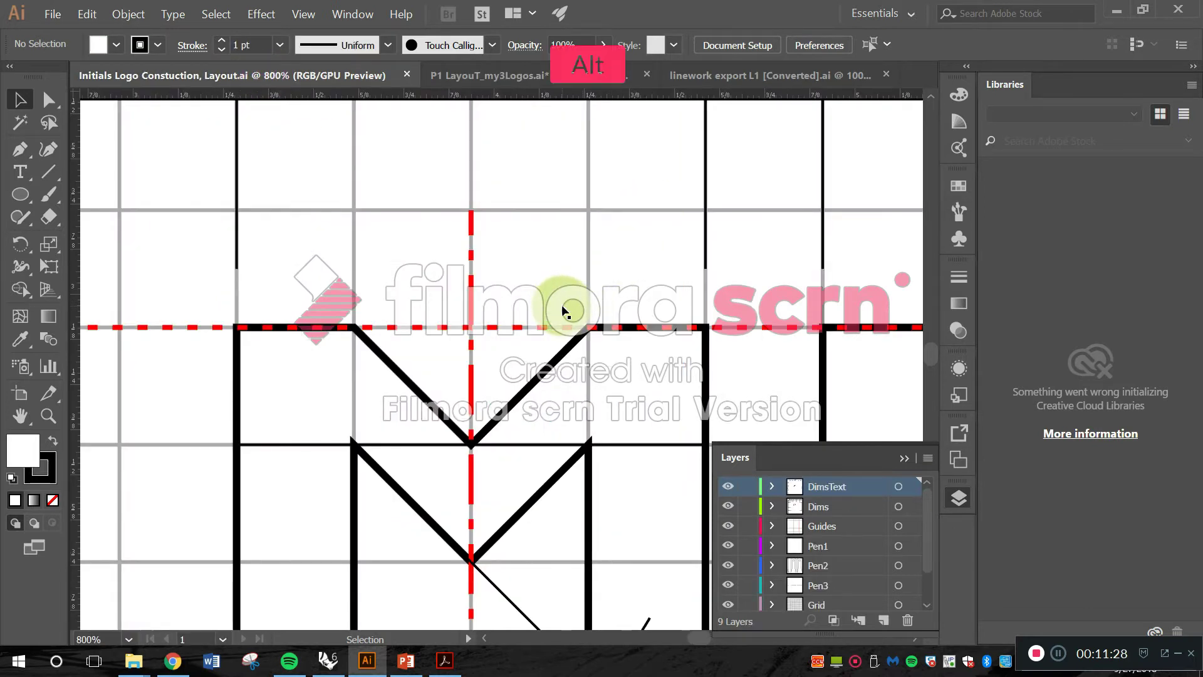
{"action": "scroll", "coordinate": [566, 310], "scroll_direction": "down", "scroll_amount": 4}
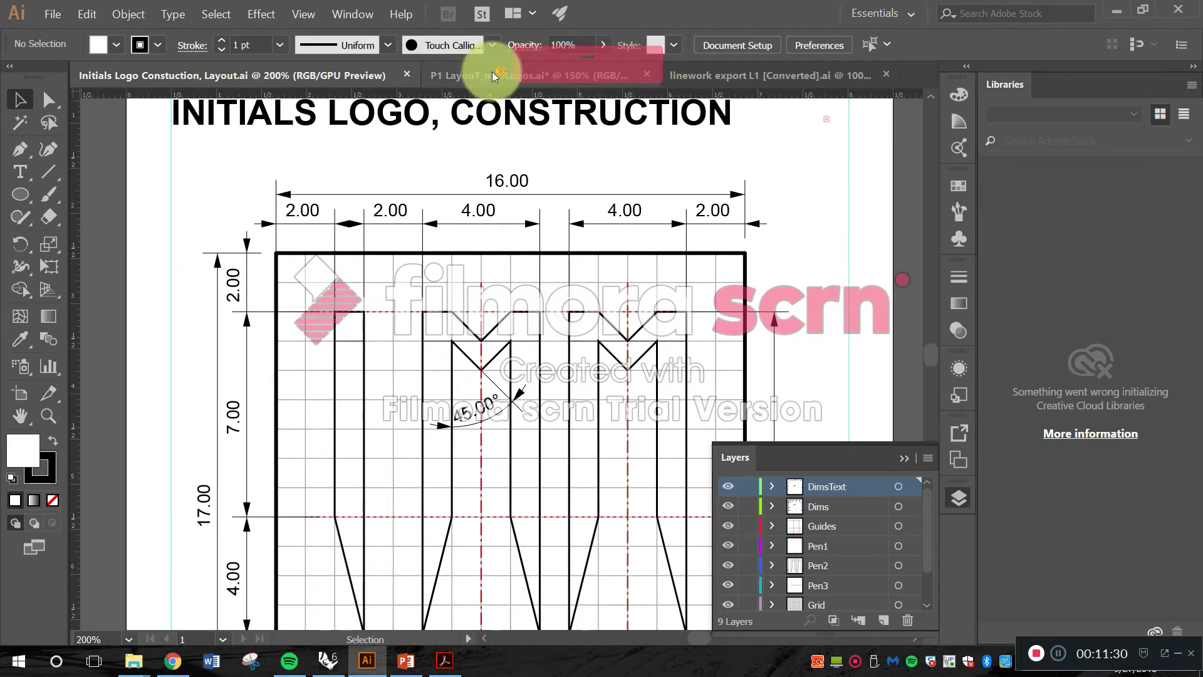
{"action": "left_click", "coordinate": [491, 74]}
{"action": "left_click_drag", "start_coordinate": [561, 185], "coordinate": [528, 201]}
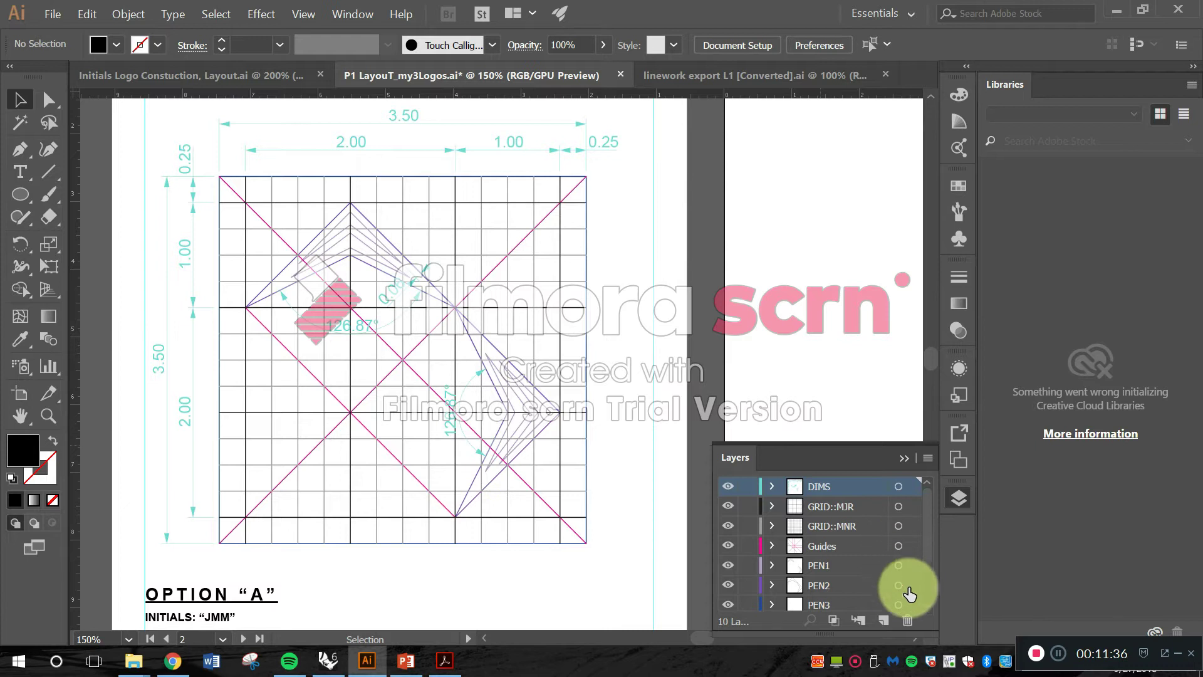
{"action": "scroll", "coordinate": [890, 504], "scroll_direction": "down", "scroll_amount": 1}
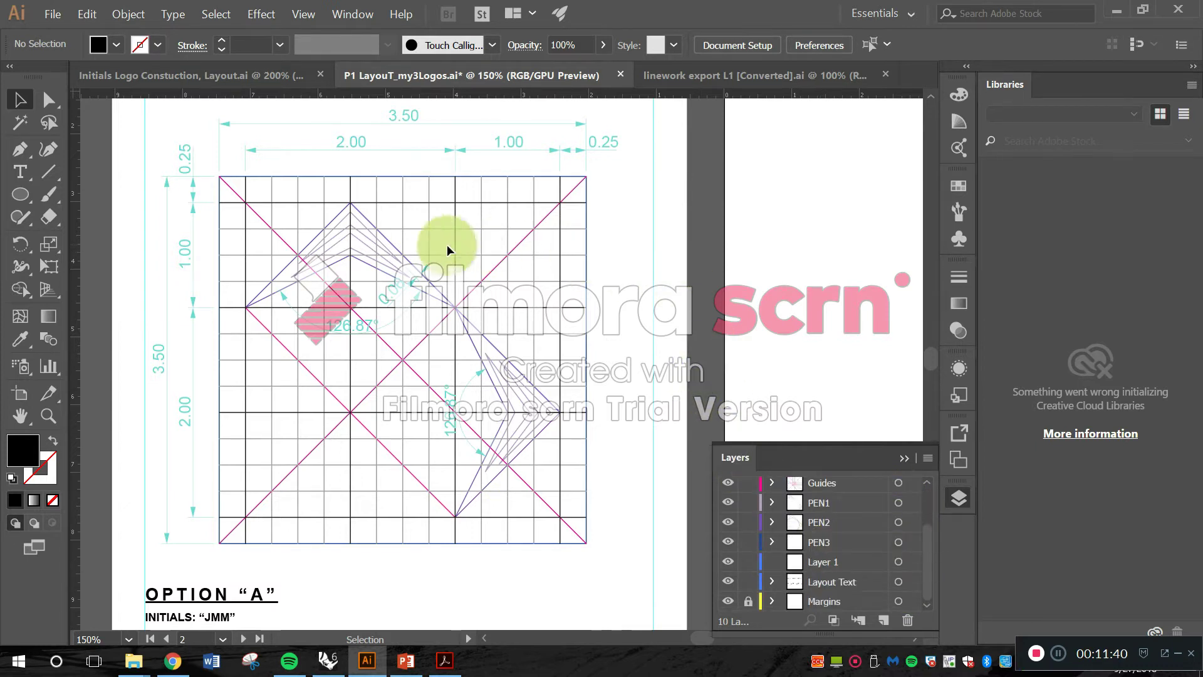
- Try moving the upper chevron outline off the logo grid and return it to its original place
{"action": "left_click", "coordinate": [391, 247]}
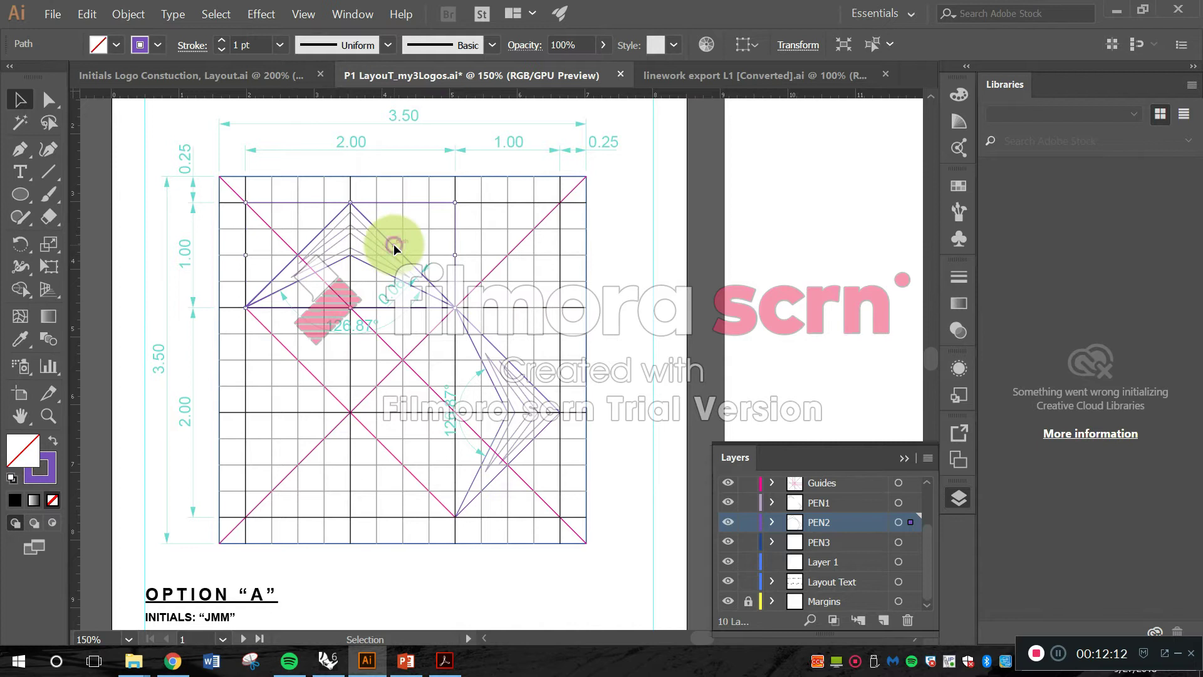
{"action": "left_click_drag", "start_coordinate": [393, 249], "coordinate": [707, 262]}
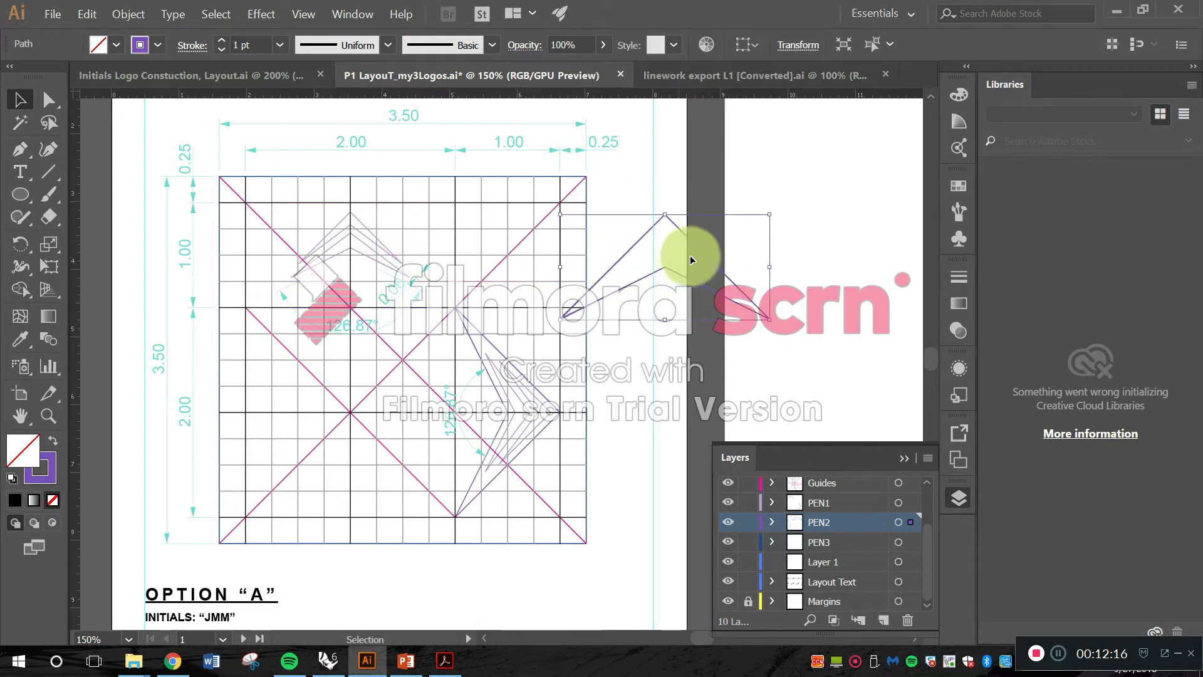
{"action": "left_click_drag", "start_coordinate": [637, 316], "coordinate": [342, 213]}
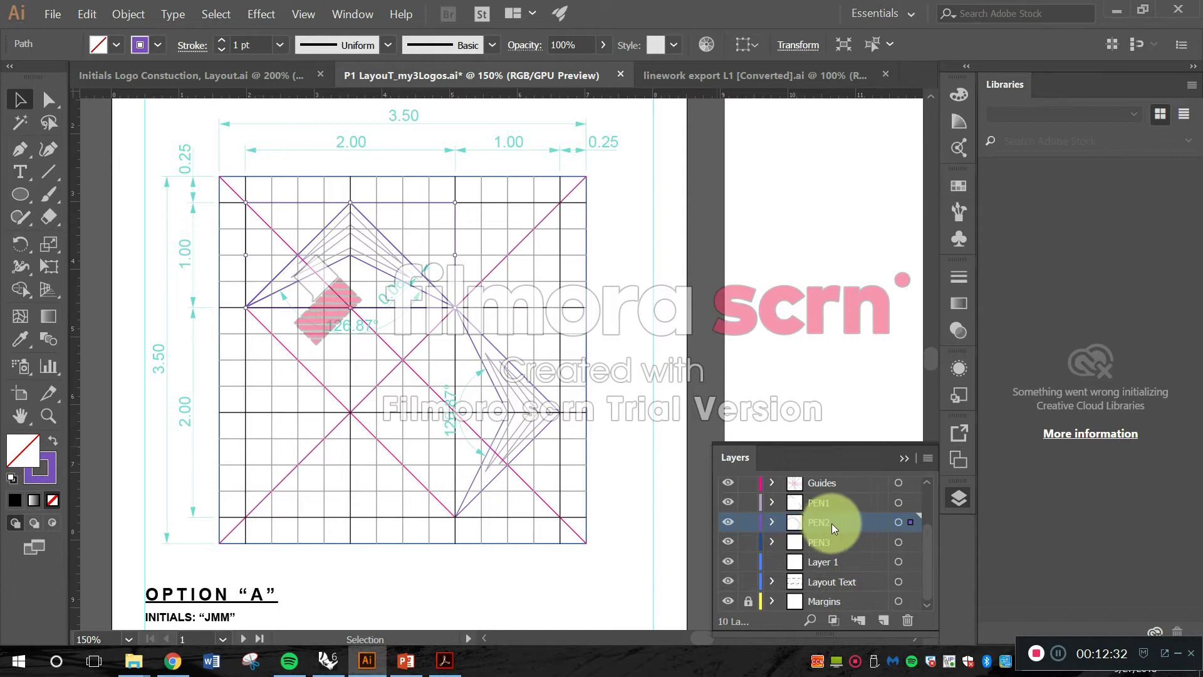
- Check which layers hold a major grid line, the lower angle dimension and the lower chevron outline, and toggle PEN2's visibility off and on
{"action": "left_click", "coordinate": [559, 352]}
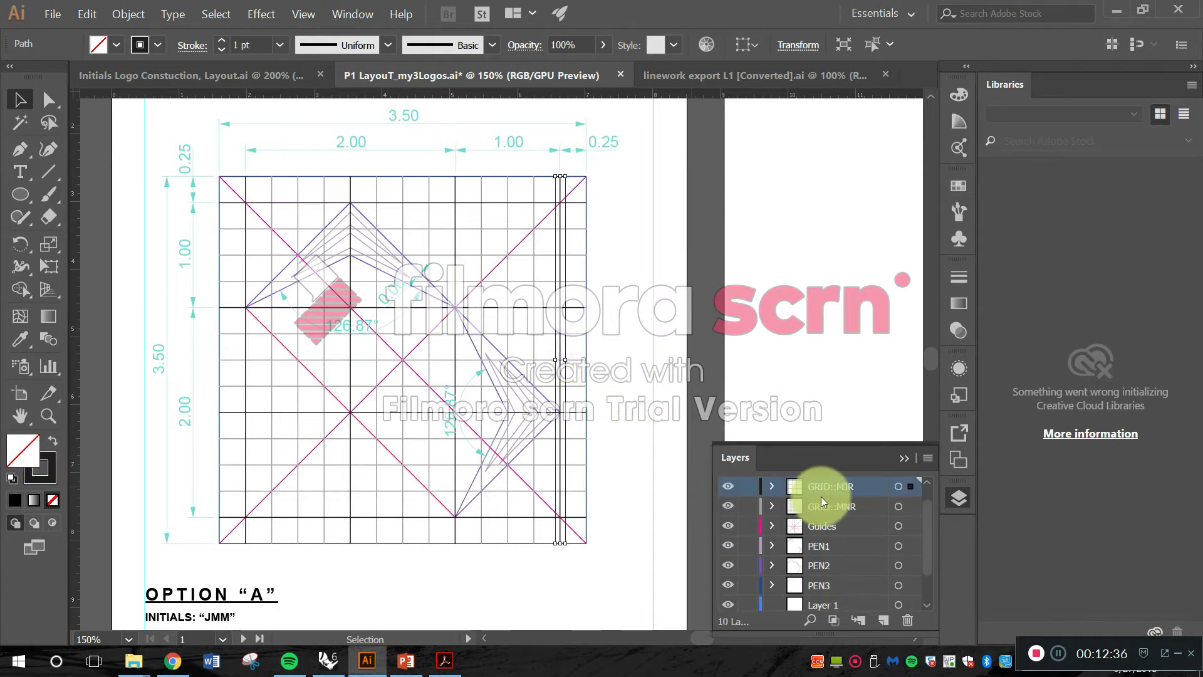
{"action": "left_click", "coordinate": [442, 427]}
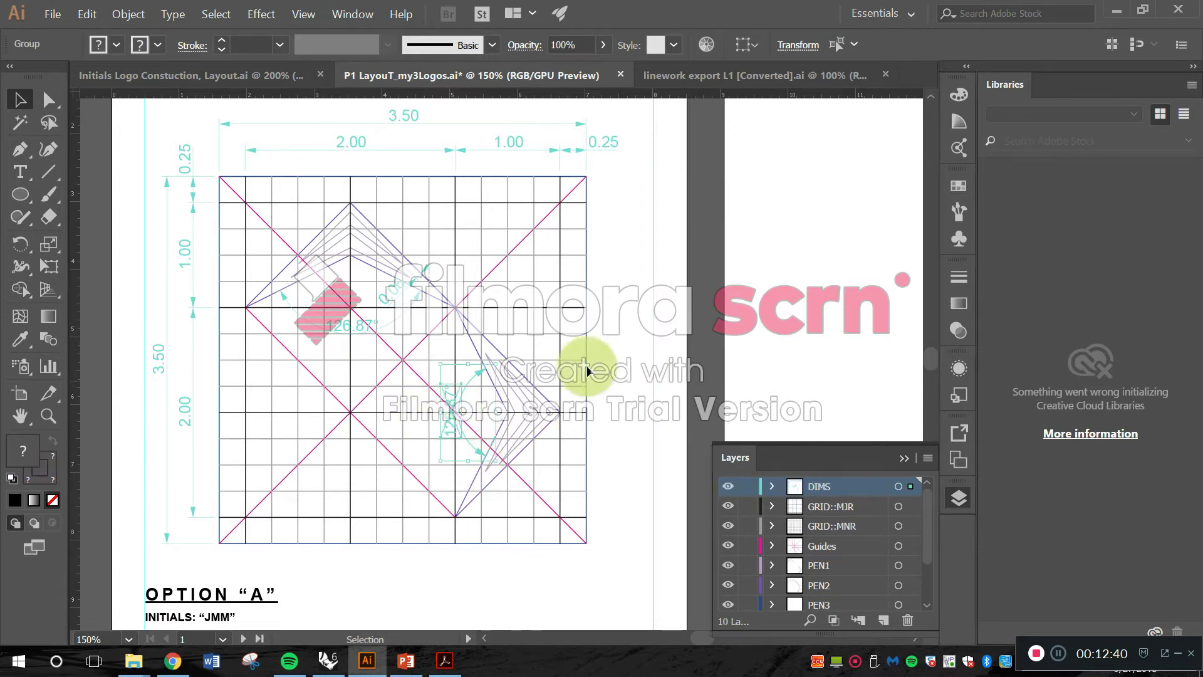
{"action": "left_click", "coordinate": [494, 344]}
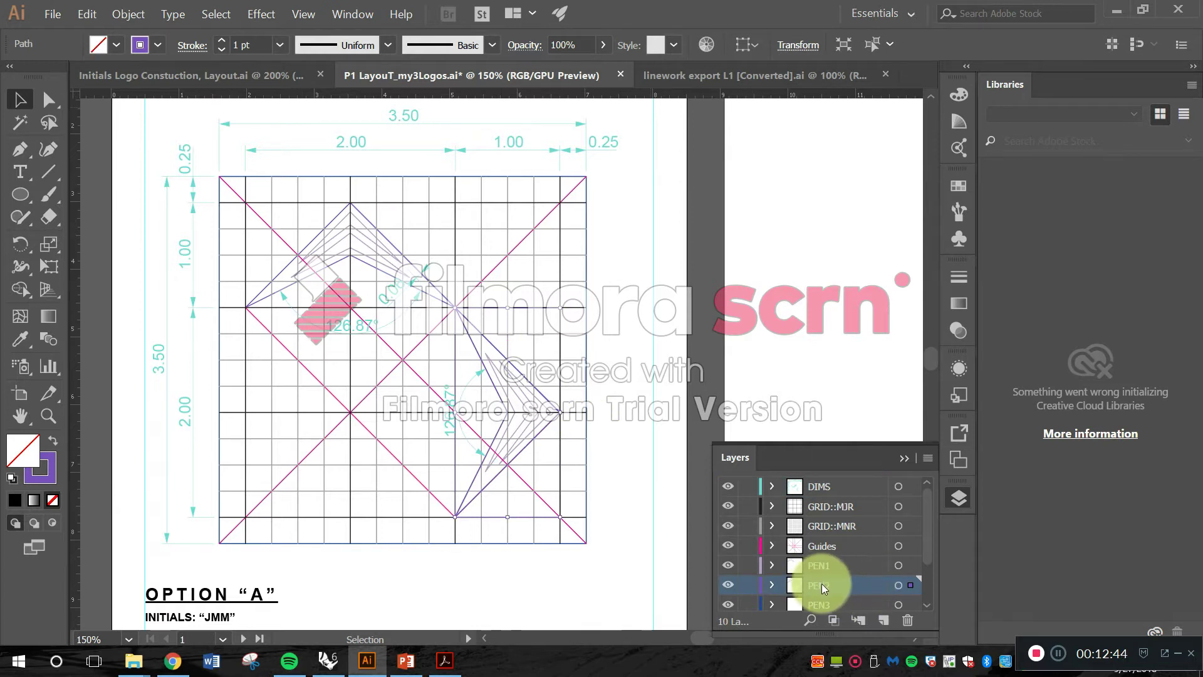
{"action": "left_click", "coordinate": [728, 586]}
{"action": "left_click", "coordinate": [729, 586]}
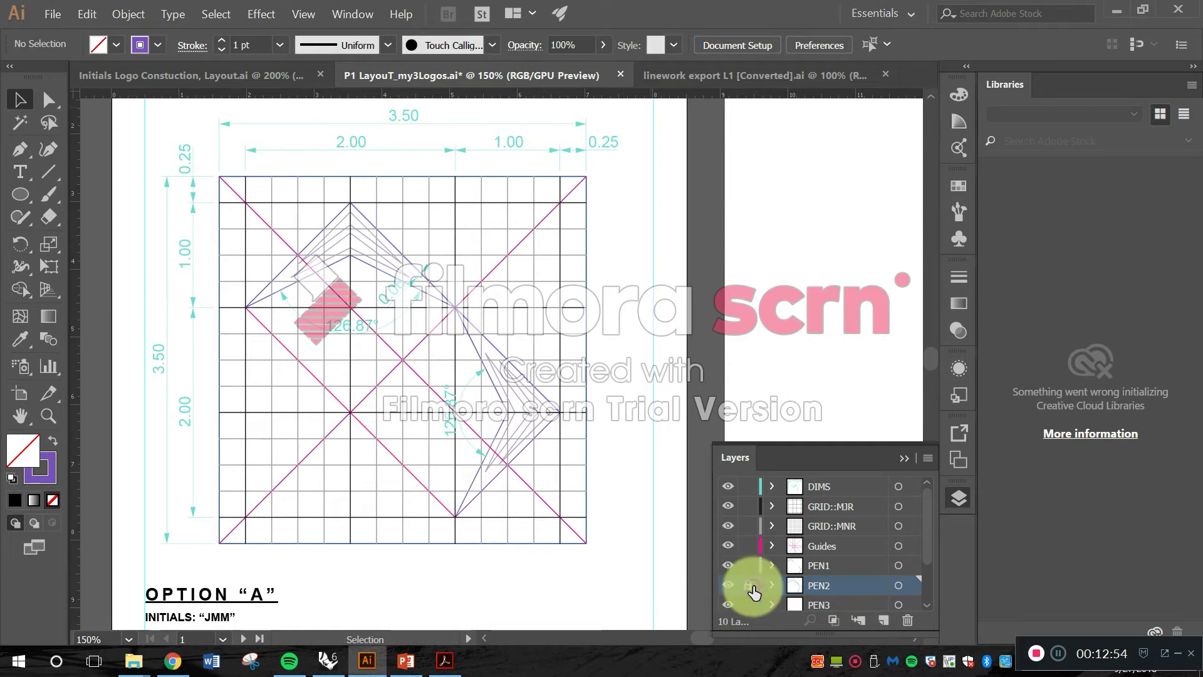
- Select all artwork on the PEN2 layer, set its stroke colour to black (000000) and deselect it
{"action": "left_click", "coordinate": [899, 585]}
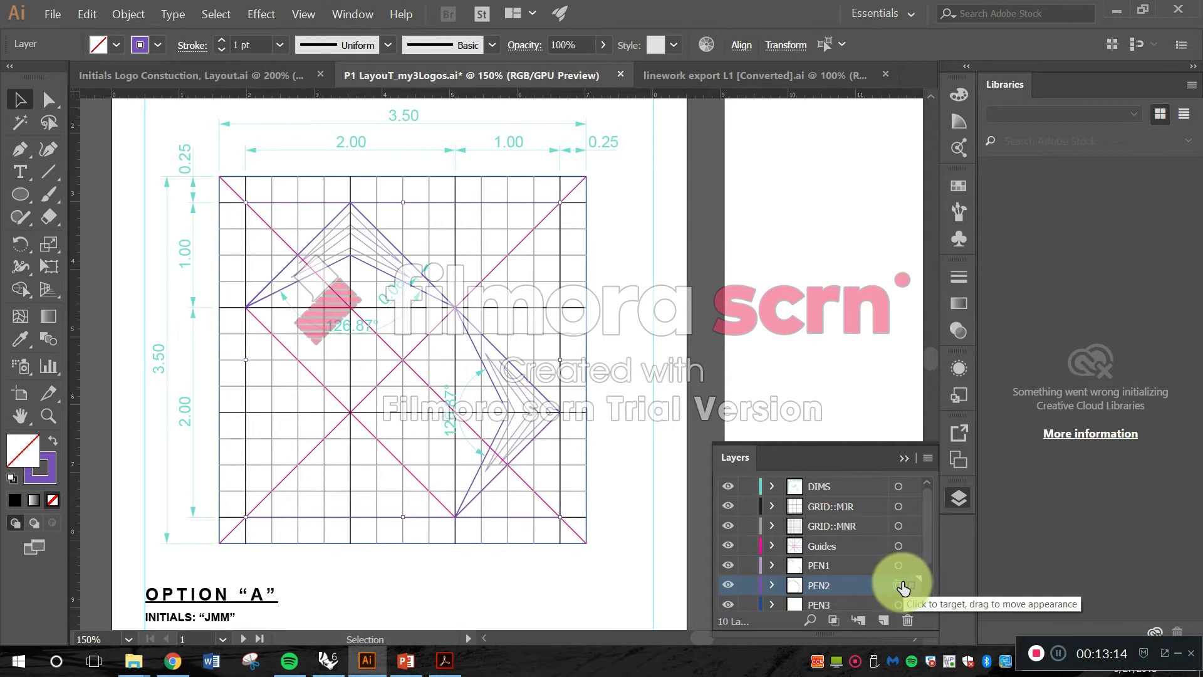
{"action": "left_click", "coordinate": [901, 586]}
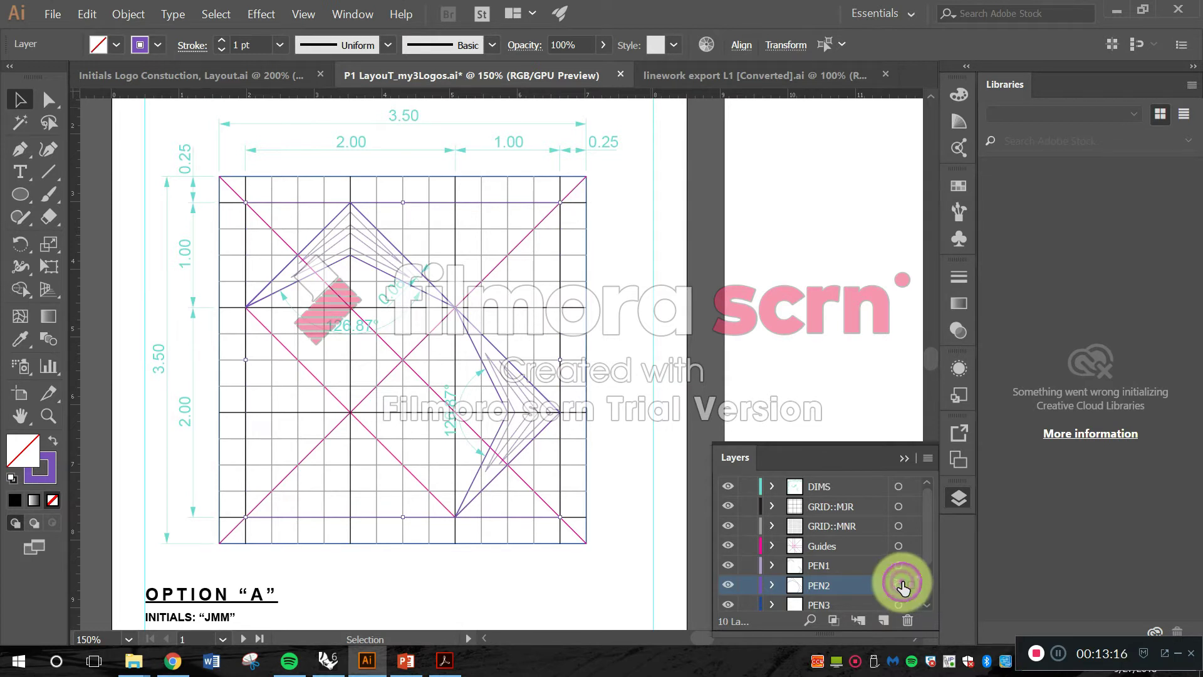
{"action": "double_click", "coordinate": [44, 480]}
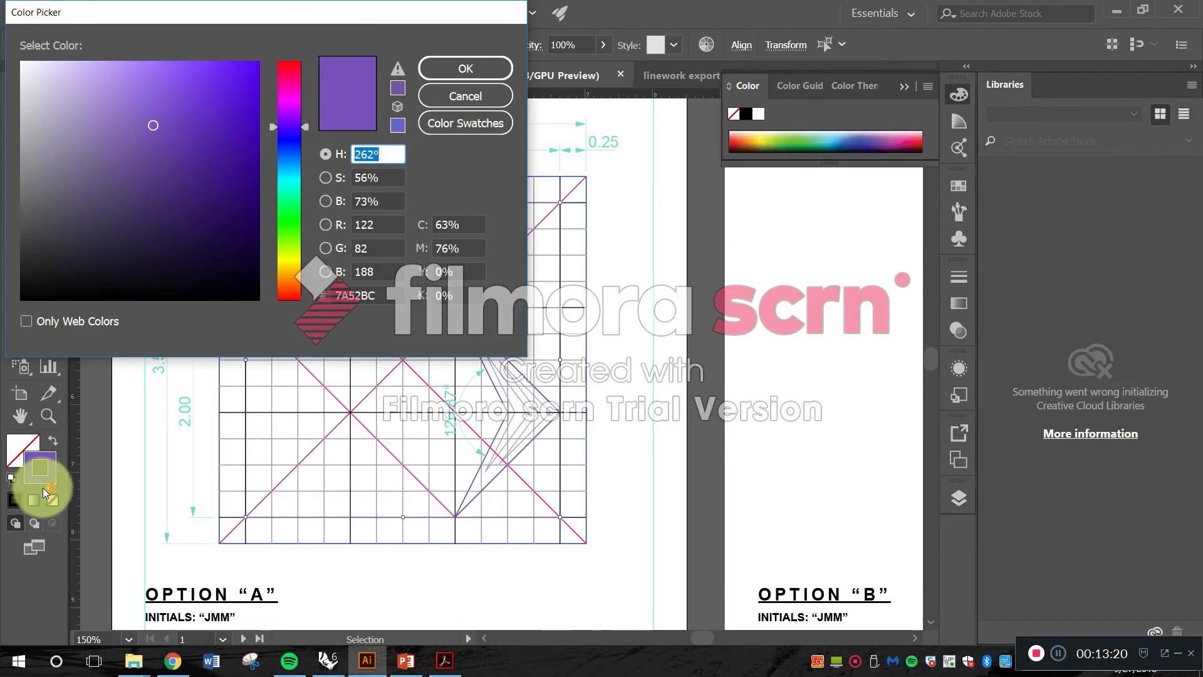
{"action": "left_click_drag", "start_coordinate": [37, 242], "coordinate": [8, 314]}
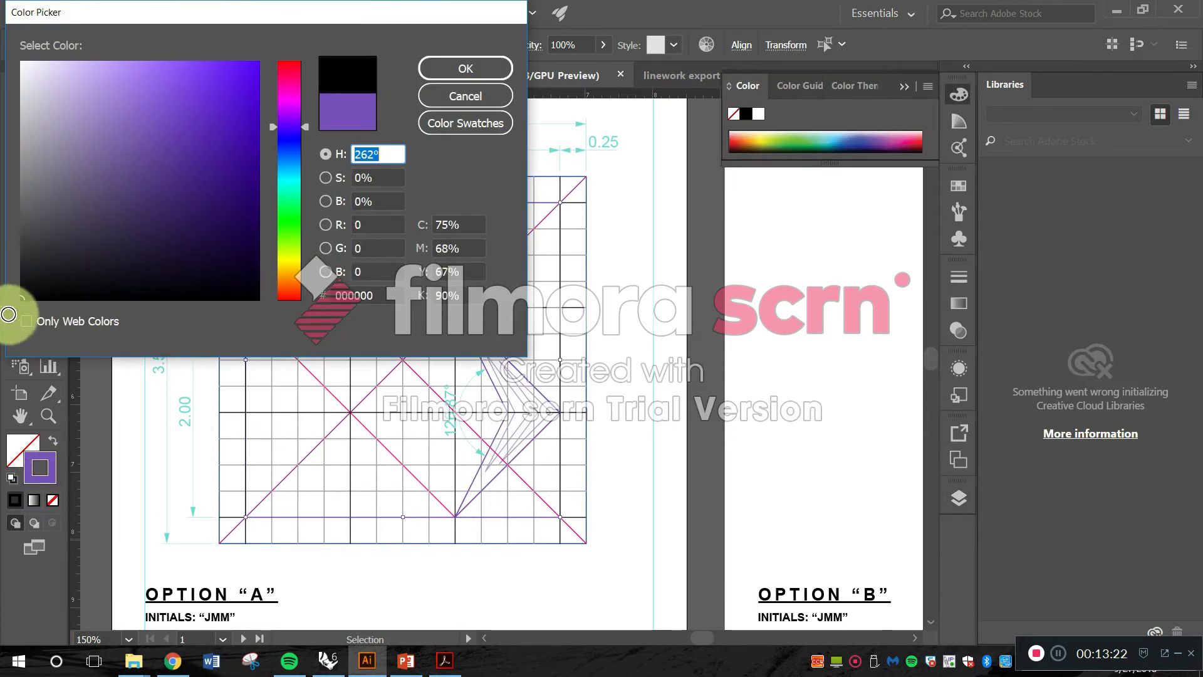
{"action": "left_click", "coordinate": [468, 69]}
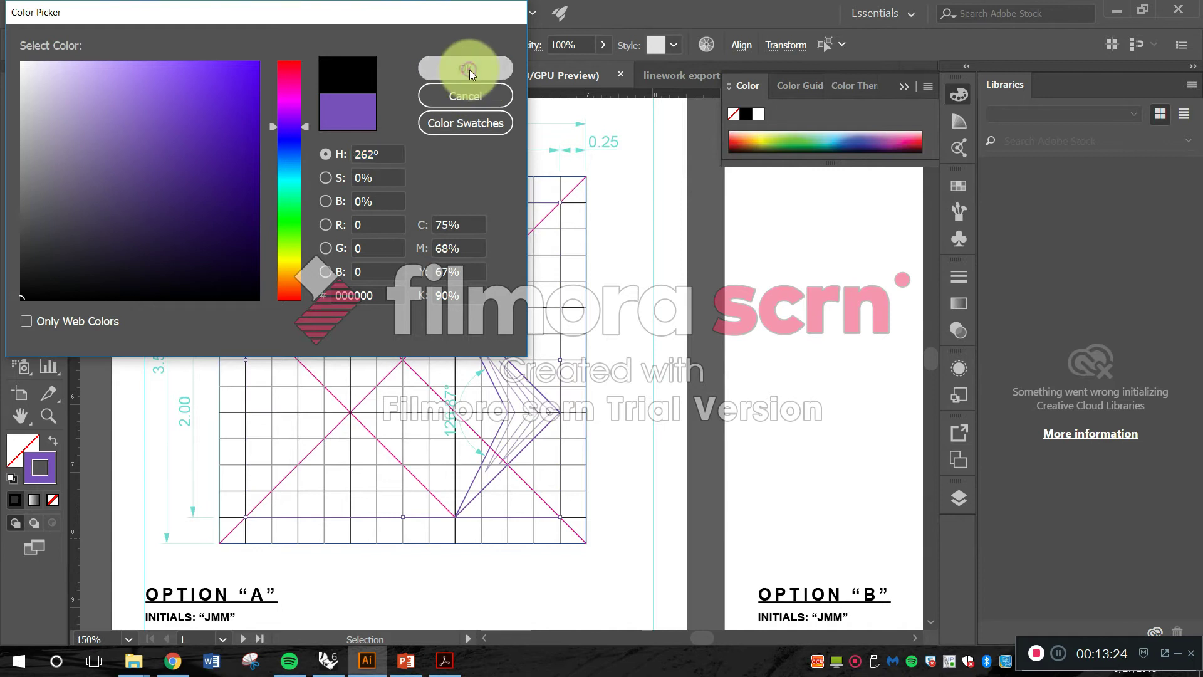
{"action": "left_click", "coordinate": [669, 318]}
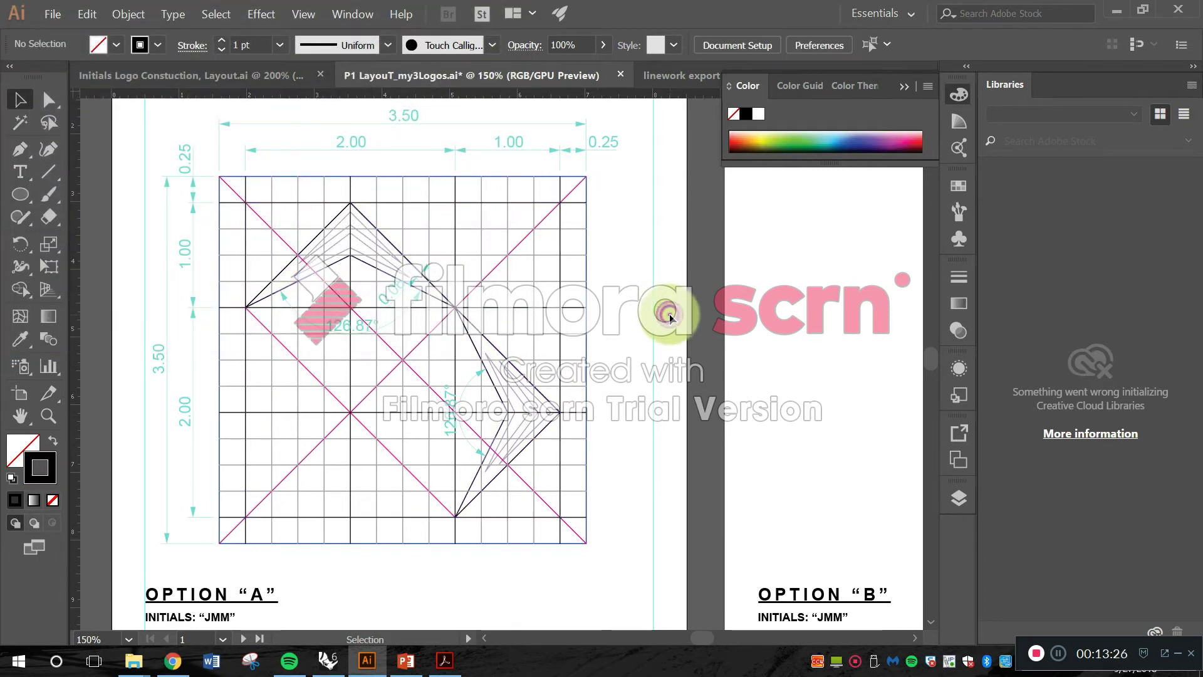
- Identify the layer of the light purple inner chevron lines and set the stroke of all PEN1 artwork to black (000000)
{"action": "scroll", "coordinate": [523, 370], "scroll_direction": "up", "scroll_amount": 3, "text": "alt"}
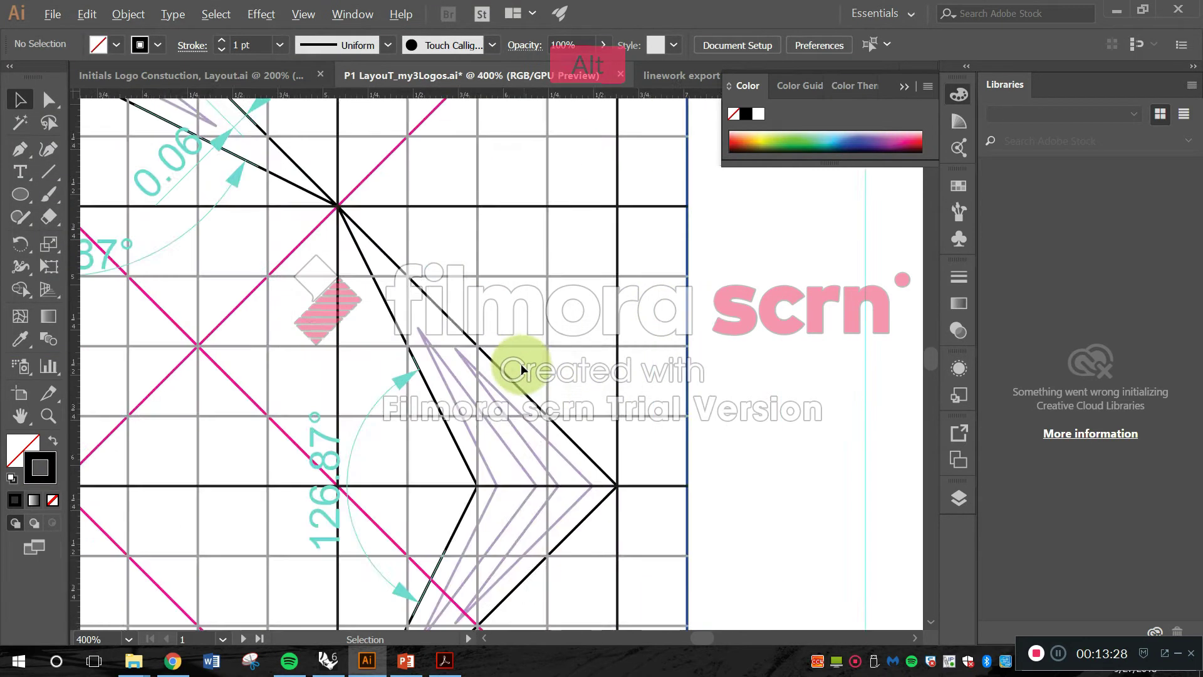
{"action": "scroll", "coordinate": [522, 370], "scroll_direction": "up", "scroll_amount": 5, "text": "alt"}
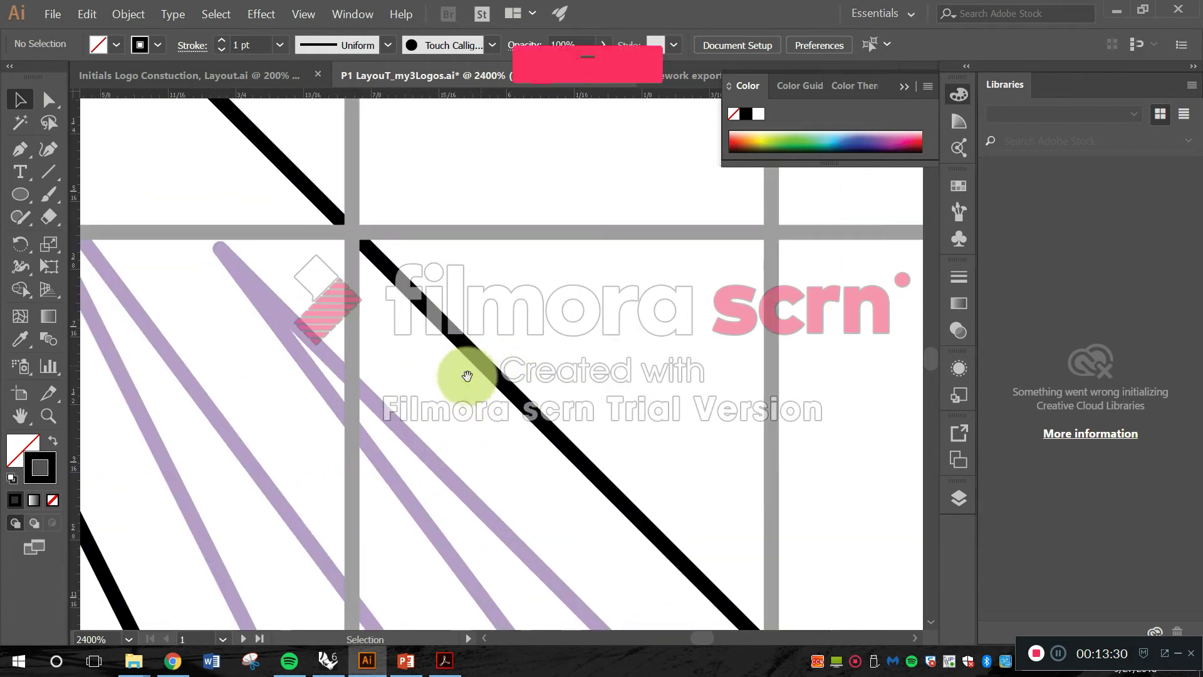
{"action": "scroll", "coordinate": [483, 367], "scroll_direction": "down", "scroll_amount": 3}
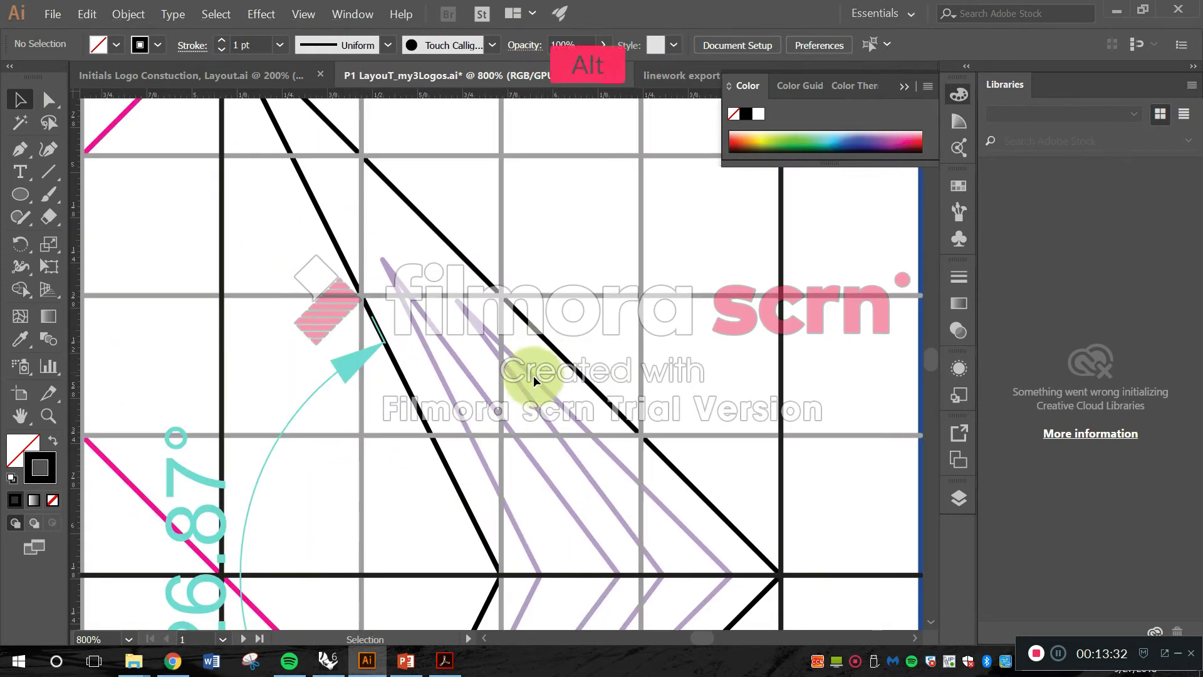
{"action": "scroll", "coordinate": [536, 373], "scroll_direction": "up", "scroll_amount": 2}
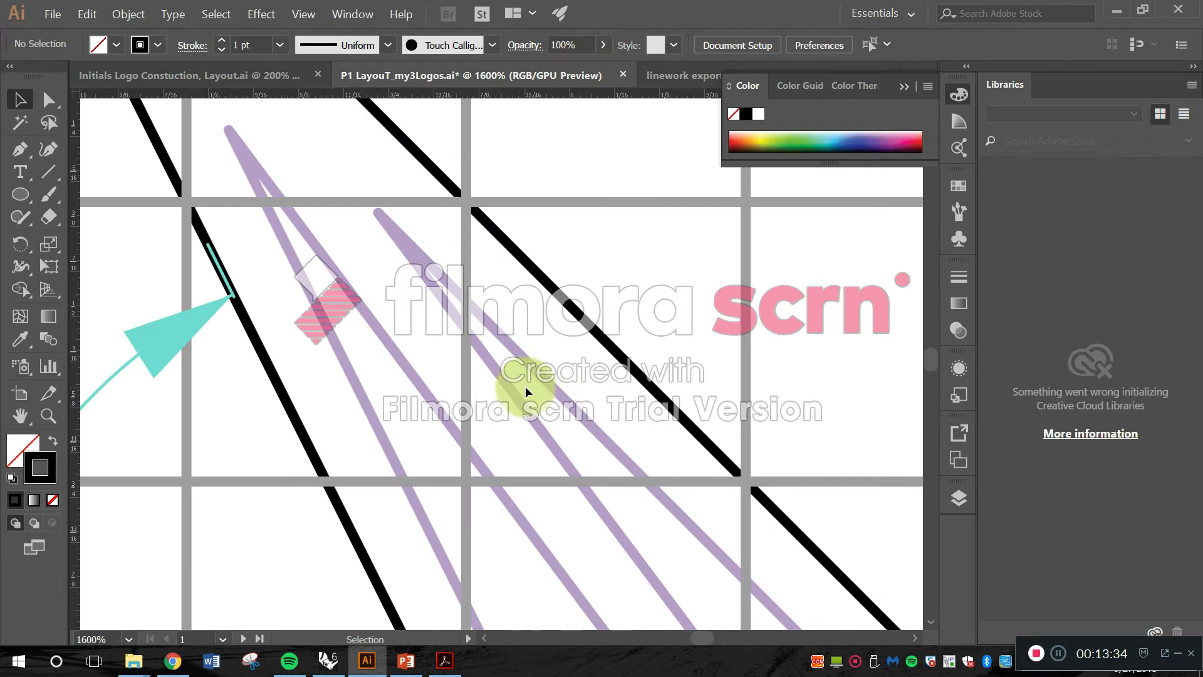
{"action": "scroll", "coordinate": [527, 383], "scroll_direction": "down", "scroll_amount": 3}
{"action": "scroll", "coordinate": [531, 373], "scroll_direction": "up", "scroll_amount": 3}
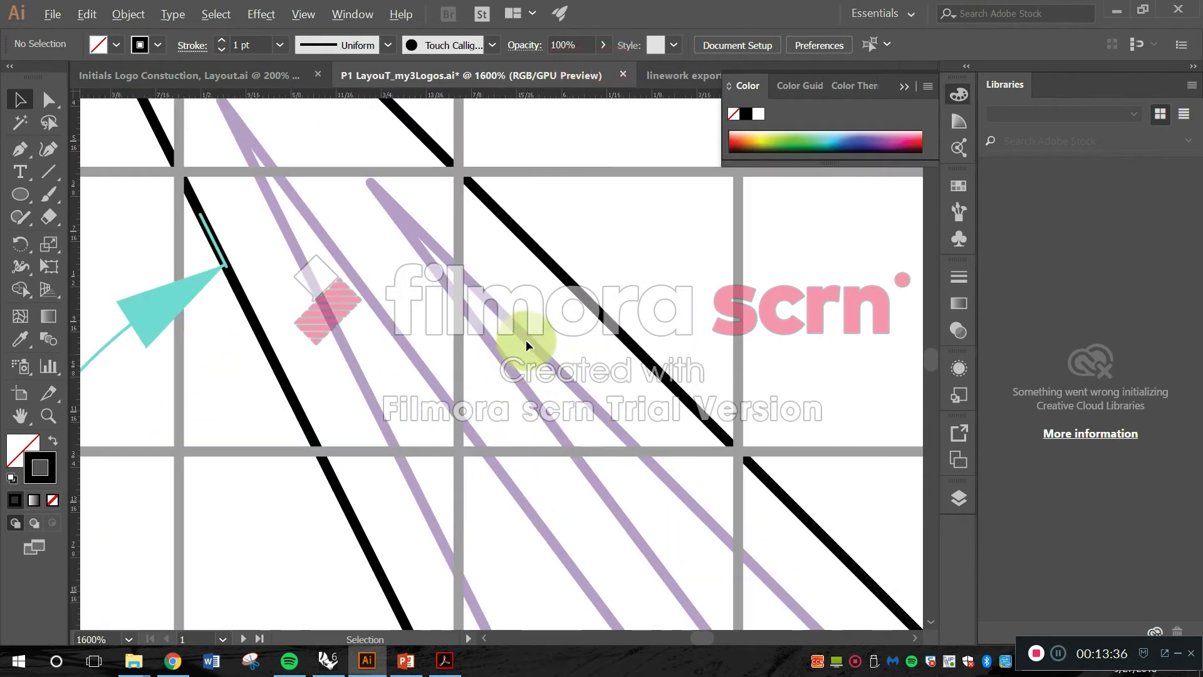
{"action": "scroll", "coordinate": [525, 340], "scroll_direction": "up", "scroll_amount": 1}
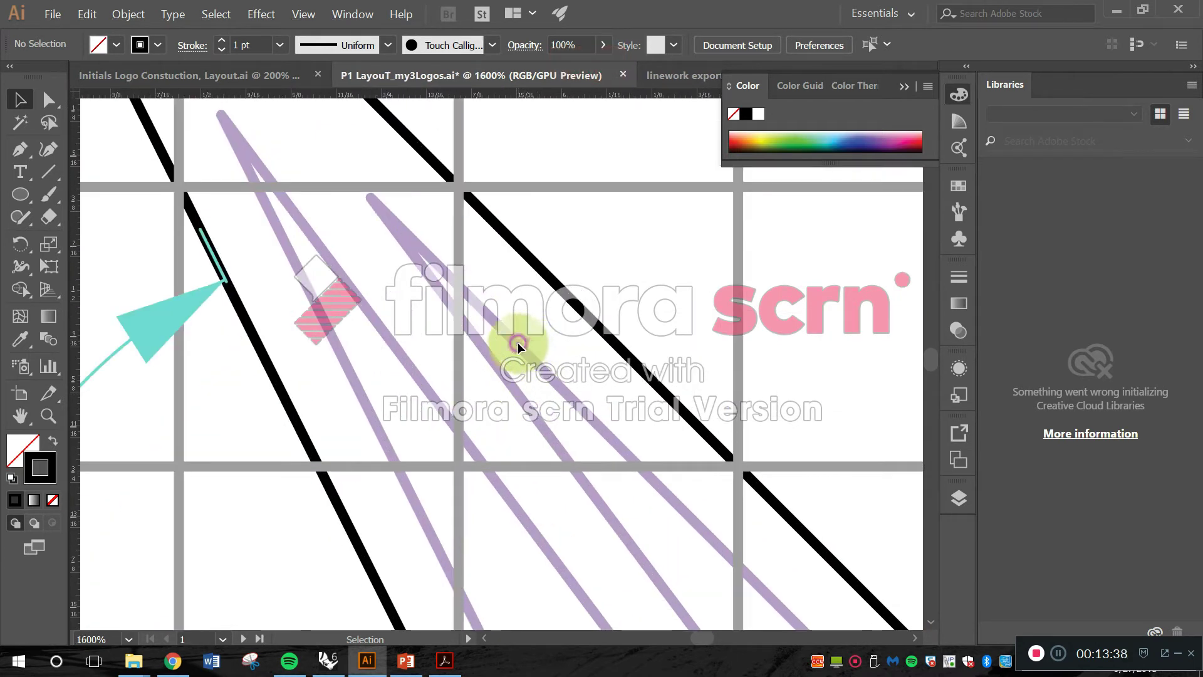
{"action": "left_click", "coordinate": [518, 342]}
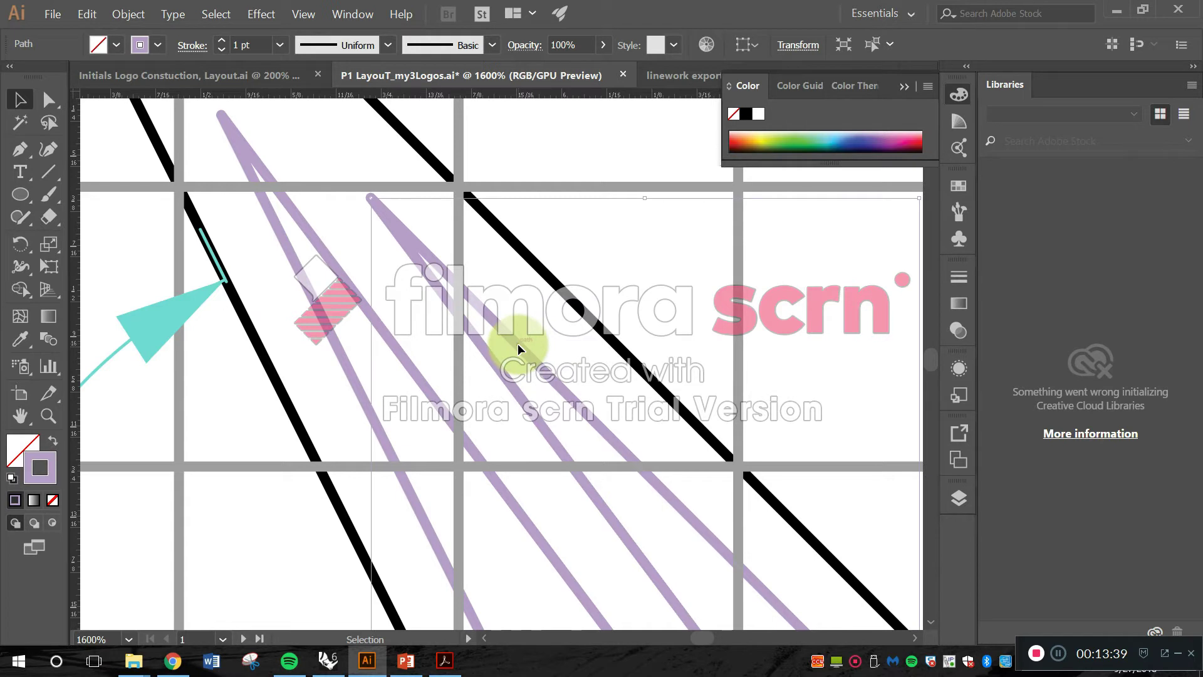
{"action": "left_click", "coordinate": [957, 499]}
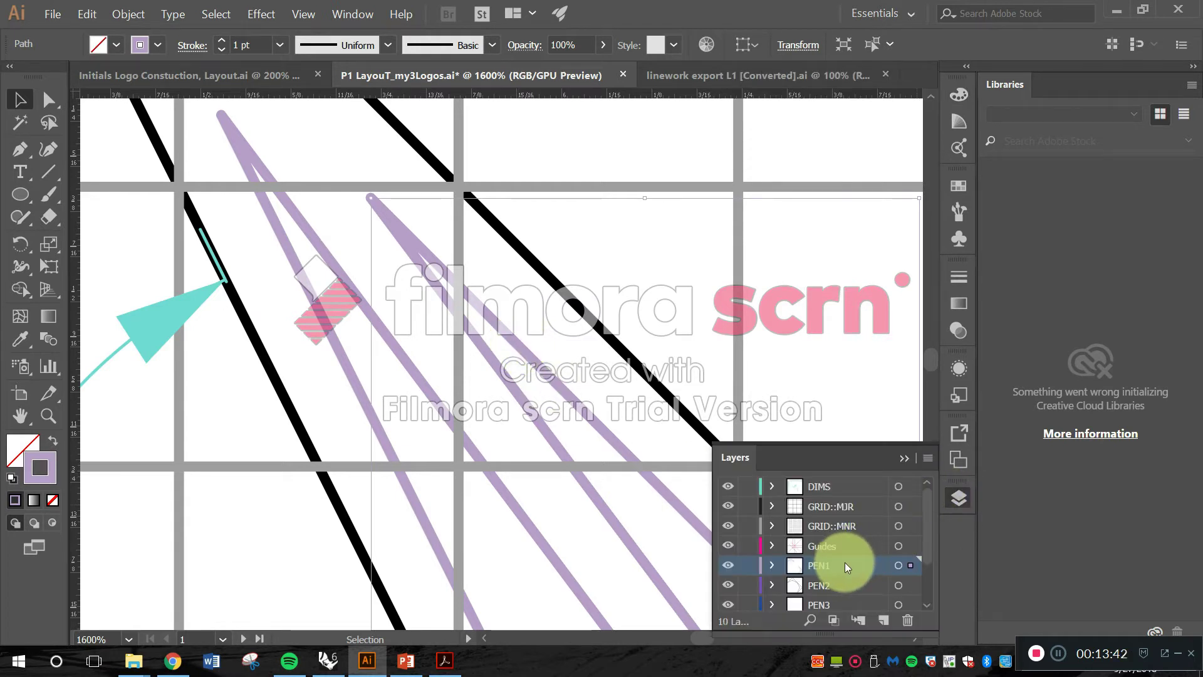
{"action": "left_click", "coordinate": [899, 565]}
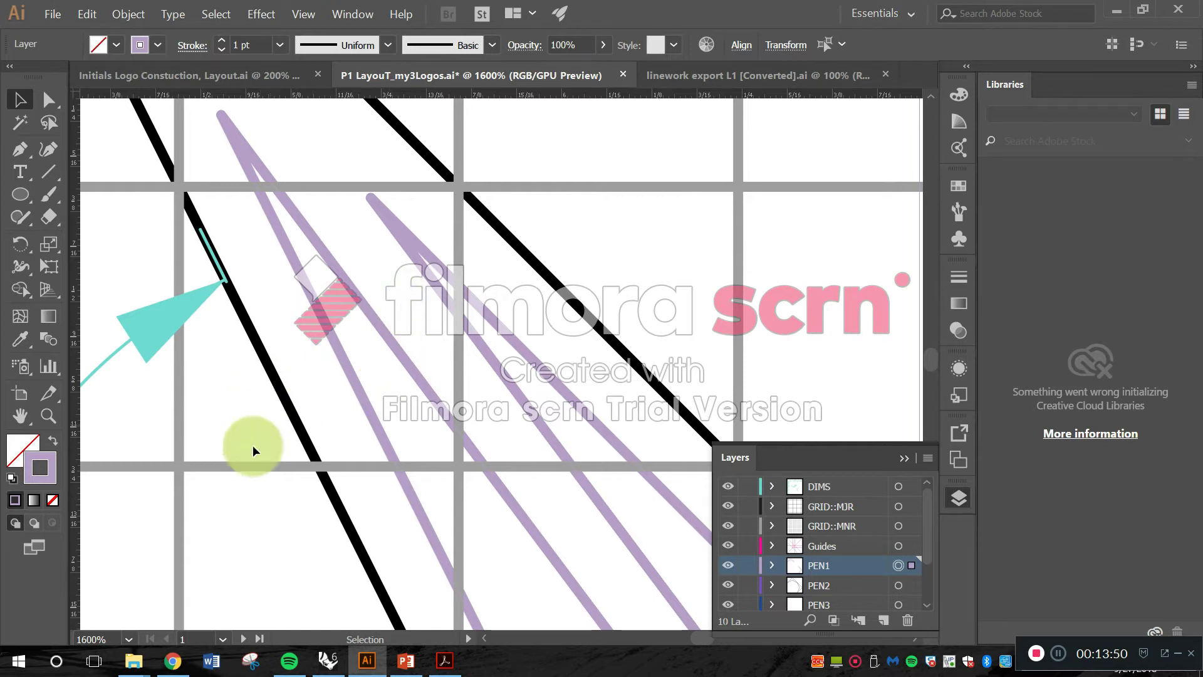
{"action": "double_click", "coordinate": [51, 464]}
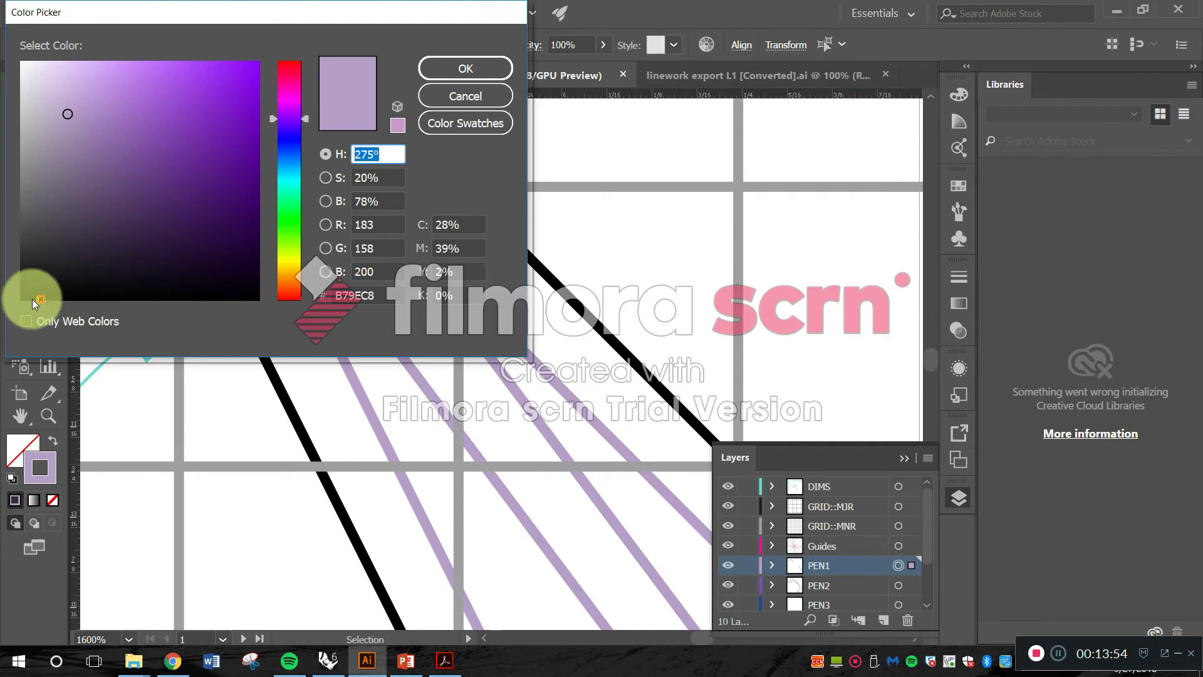
{"action": "left_click_drag", "start_coordinate": [32, 299], "coordinate": [14, 300]}
{"action": "left_click", "coordinate": [439, 73]}
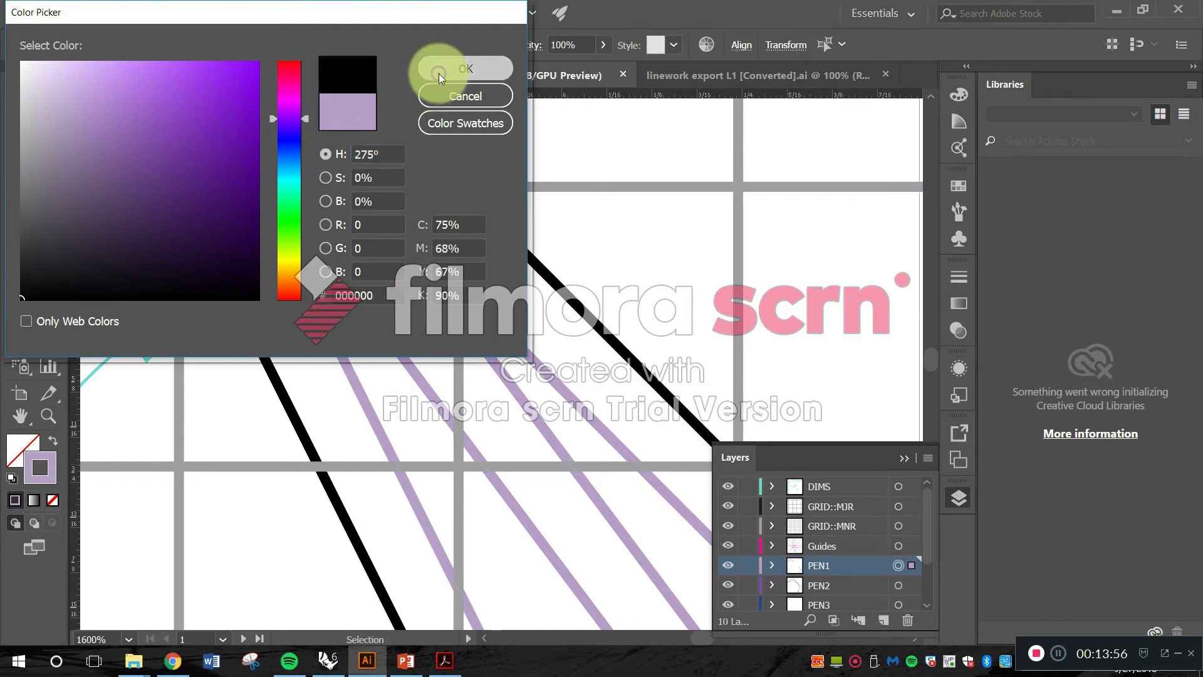
{"action": "left_click", "coordinate": [652, 270]}
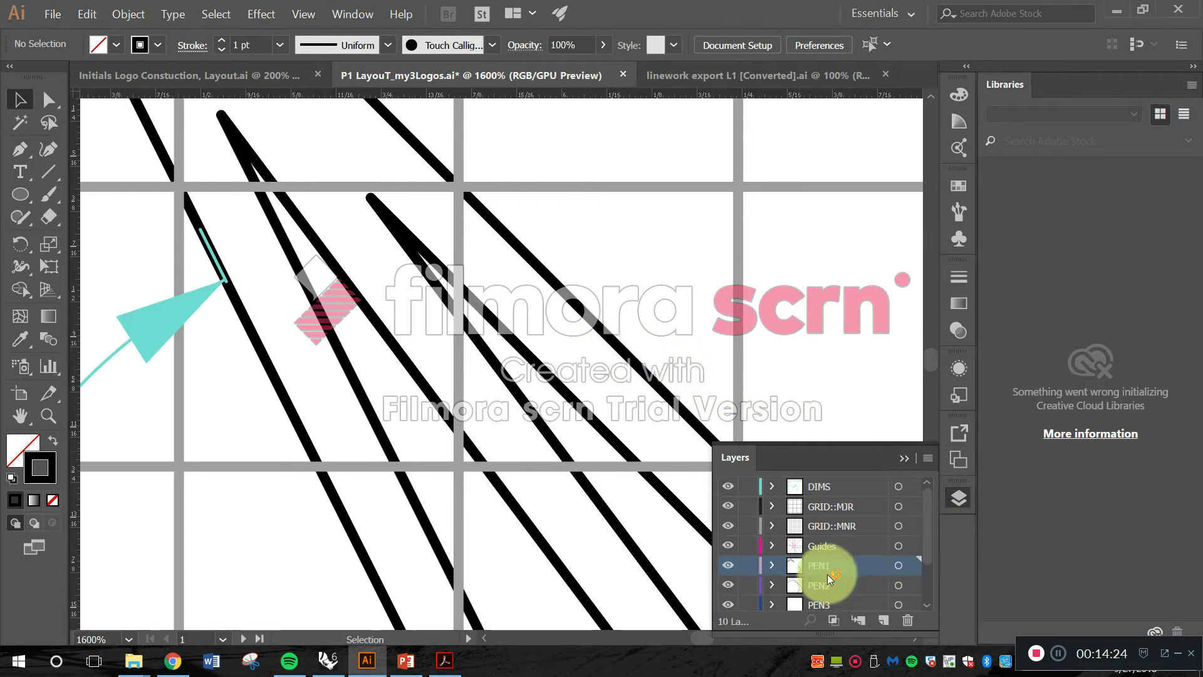
- Toggle the visibility of the PEN1 and PEN2 layers in turn to tell their linework apart, leaving both shown
{"action": "left_click", "coordinate": [730, 566]}
{"action": "left_click", "coordinate": [730, 566]}
{"action": "left_click", "coordinate": [731, 584]}
{"action": "left_click", "coordinate": [732, 586]}
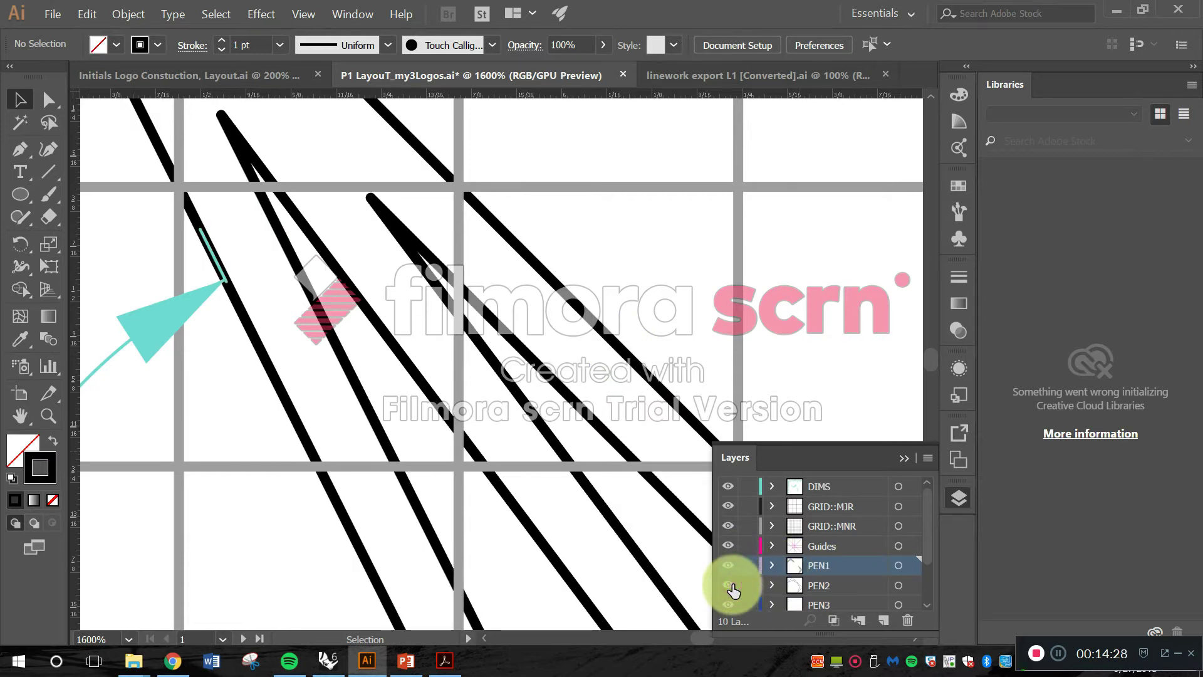
{"action": "left_click", "coordinate": [731, 588]}
{"action": "left_click", "coordinate": [731, 589]}
{"action": "left_click", "coordinate": [731, 588]}
{"action": "left_click", "coordinate": [731, 588]}
{"action": "left_click", "coordinate": [731, 588]}
{"action": "left_click", "coordinate": [731, 588]}
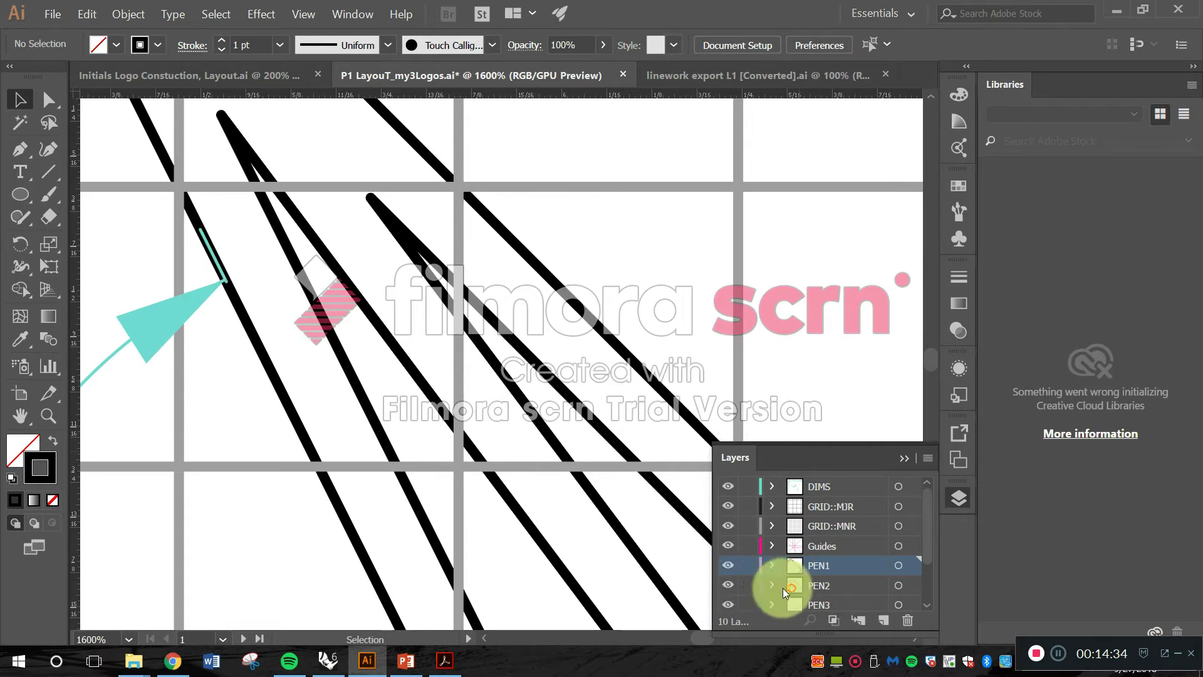
- Set the stroke weight of all PEN2 artwork to 2 pt and deselect it
{"action": "left_click", "coordinate": [898, 587]}
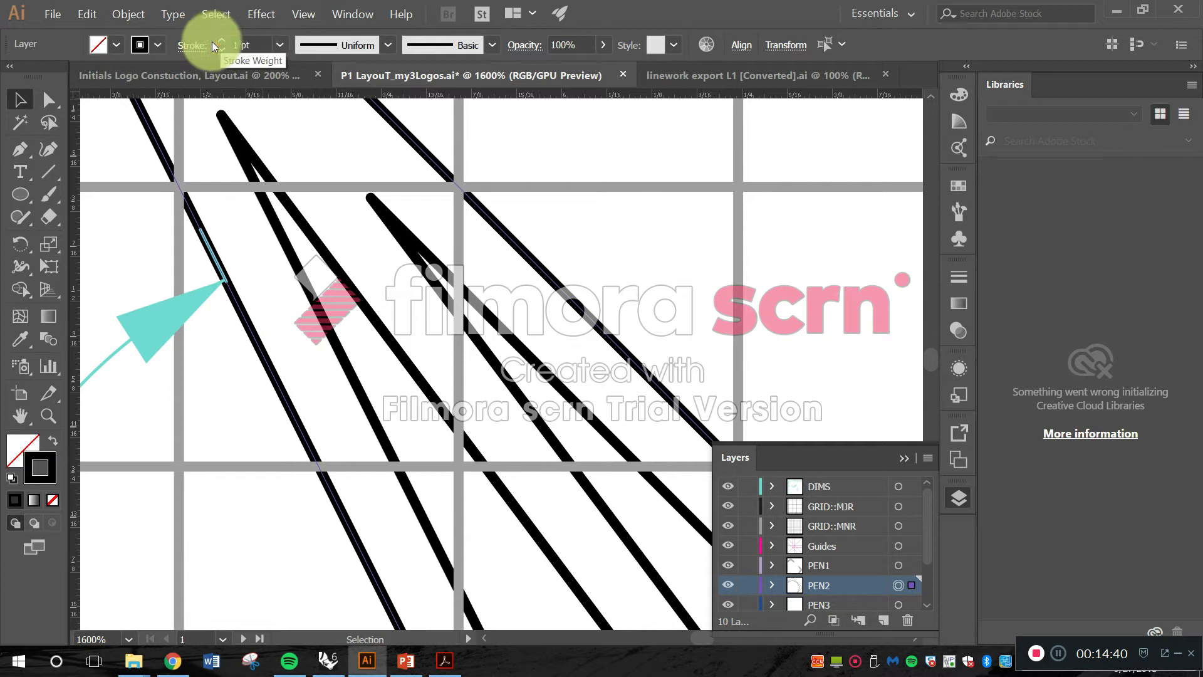
{"action": "left_click", "coordinate": [279, 45]}
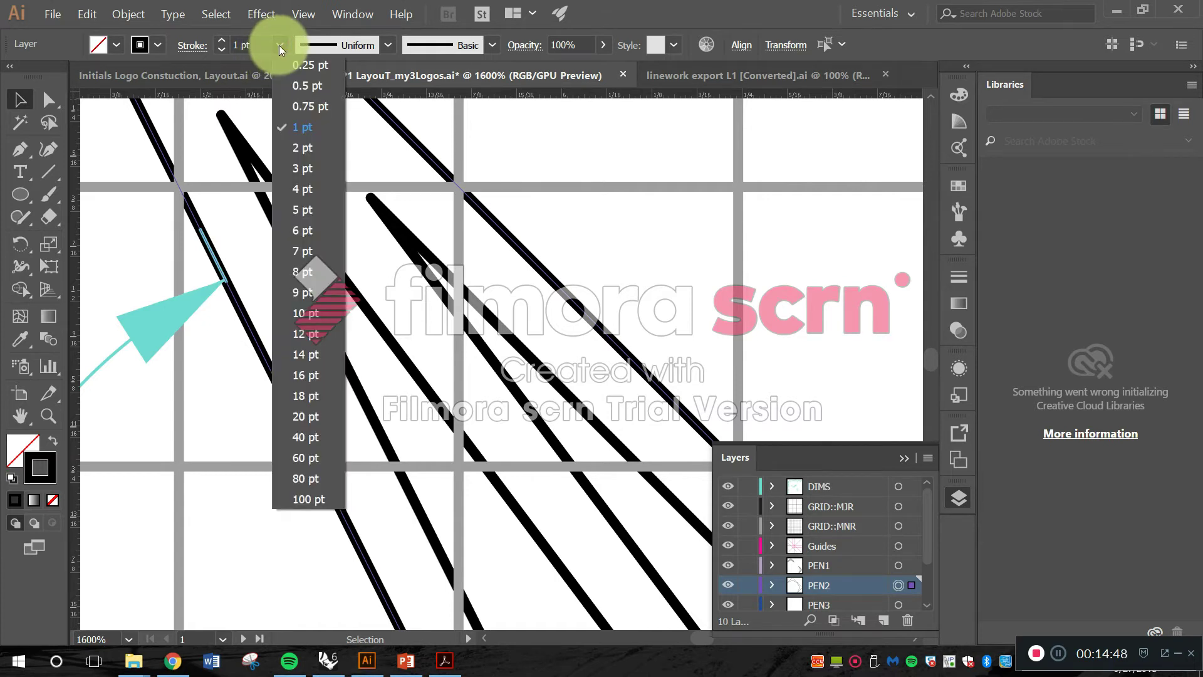
{"action": "left_click", "coordinate": [311, 152]}
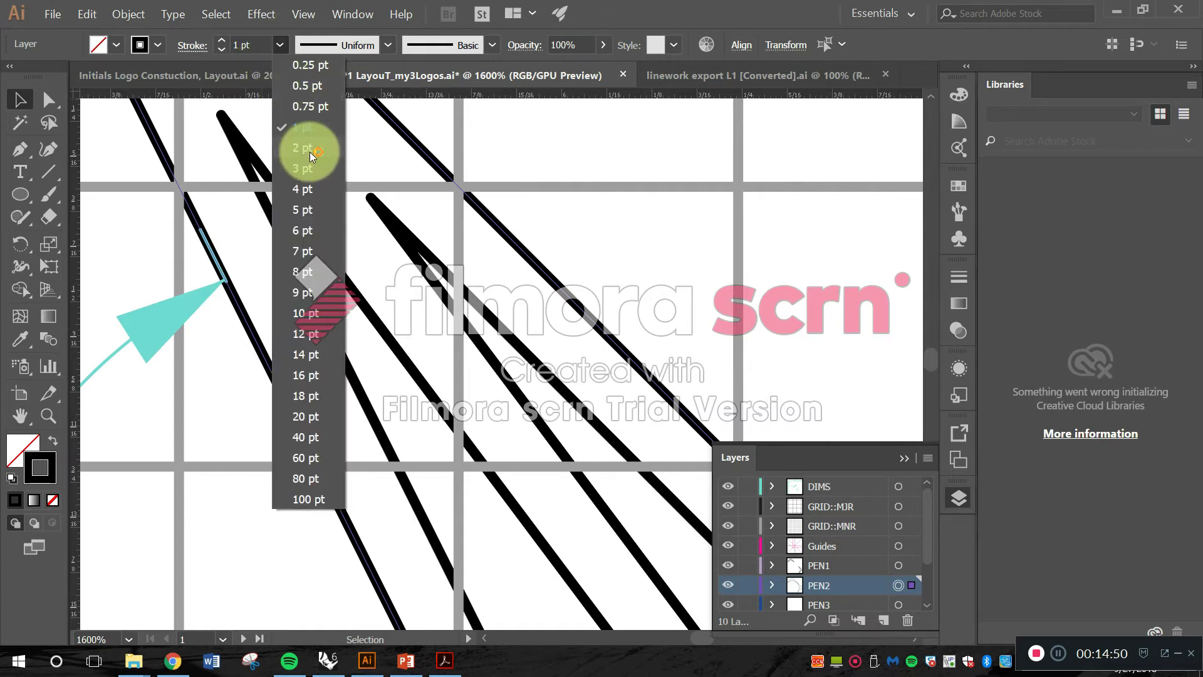
{"action": "left_click", "coordinate": [549, 174]}
- Compare the line weights of the PEN2 outlines and PEN1 inner lines across the whole logo and in close-up
{"action": "scroll", "coordinate": [611, 343], "scroll_direction": "down", "scroll_amount": 5, "text": "alt"}
{"action": "scroll", "coordinate": [610, 341], "scroll_direction": "down", "scroll_amount": 2, "text": "alt"}
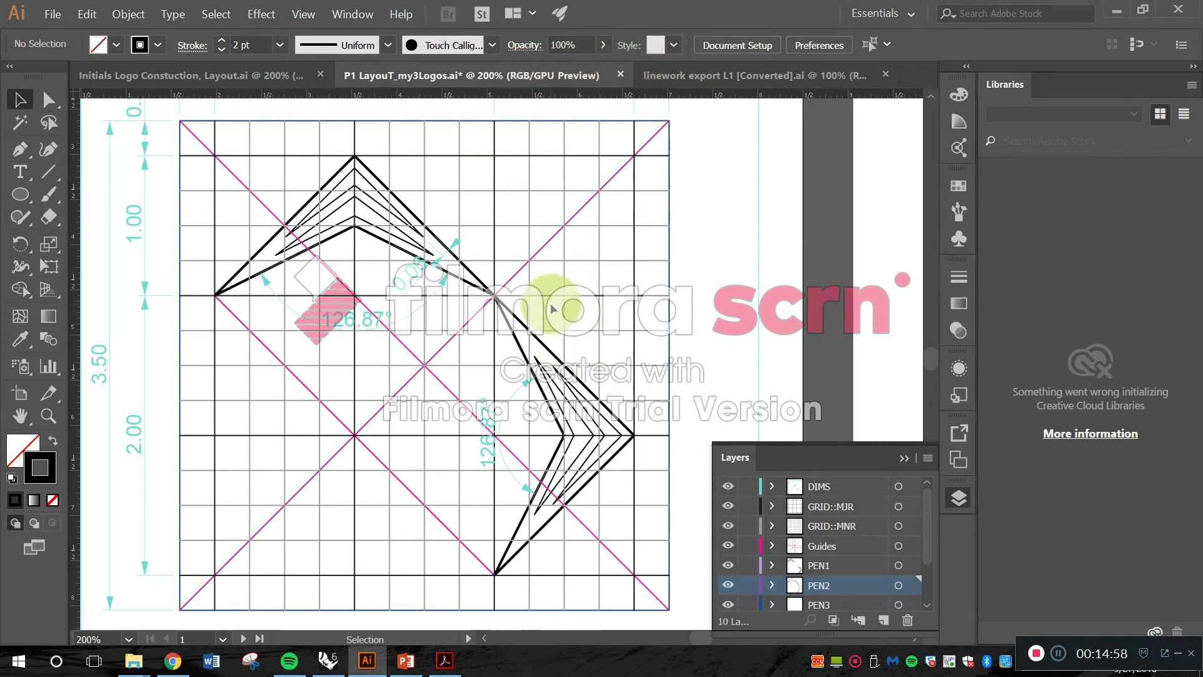
{"action": "scroll", "coordinate": [592, 408], "scroll_direction": "up", "scroll_amount": 5, "text": "alt"}
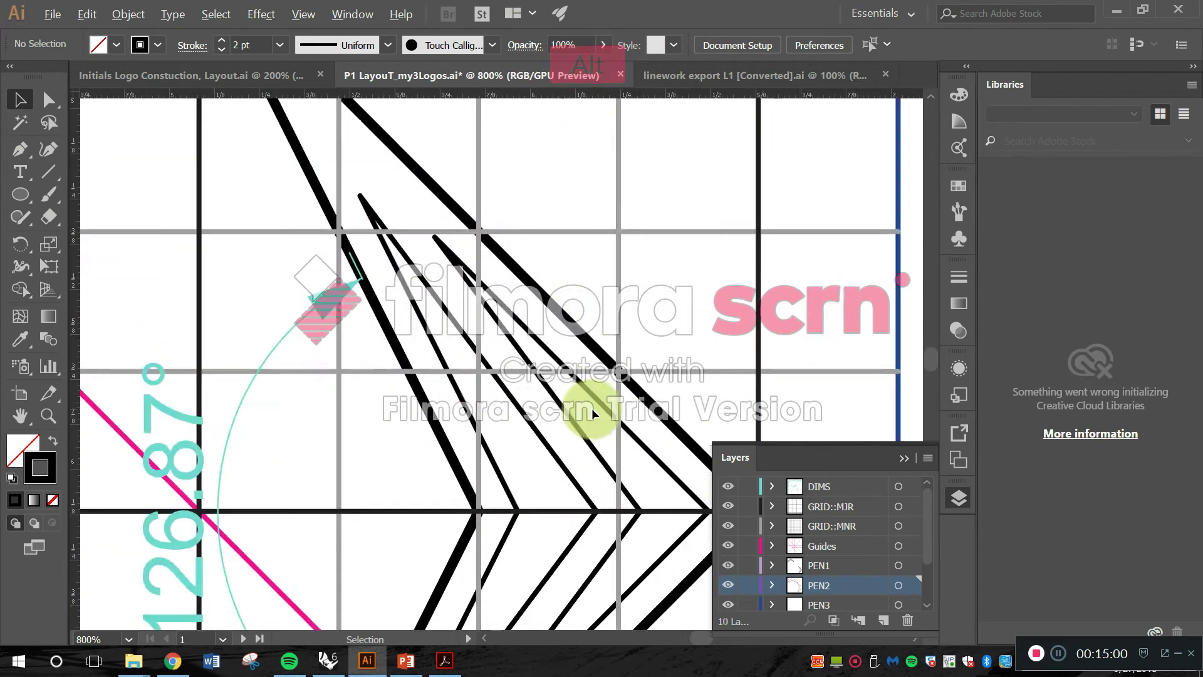
{"action": "scroll", "coordinate": [404, 326], "scroll_direction": "up", "scroll_amount": 3, "text": "alt"}
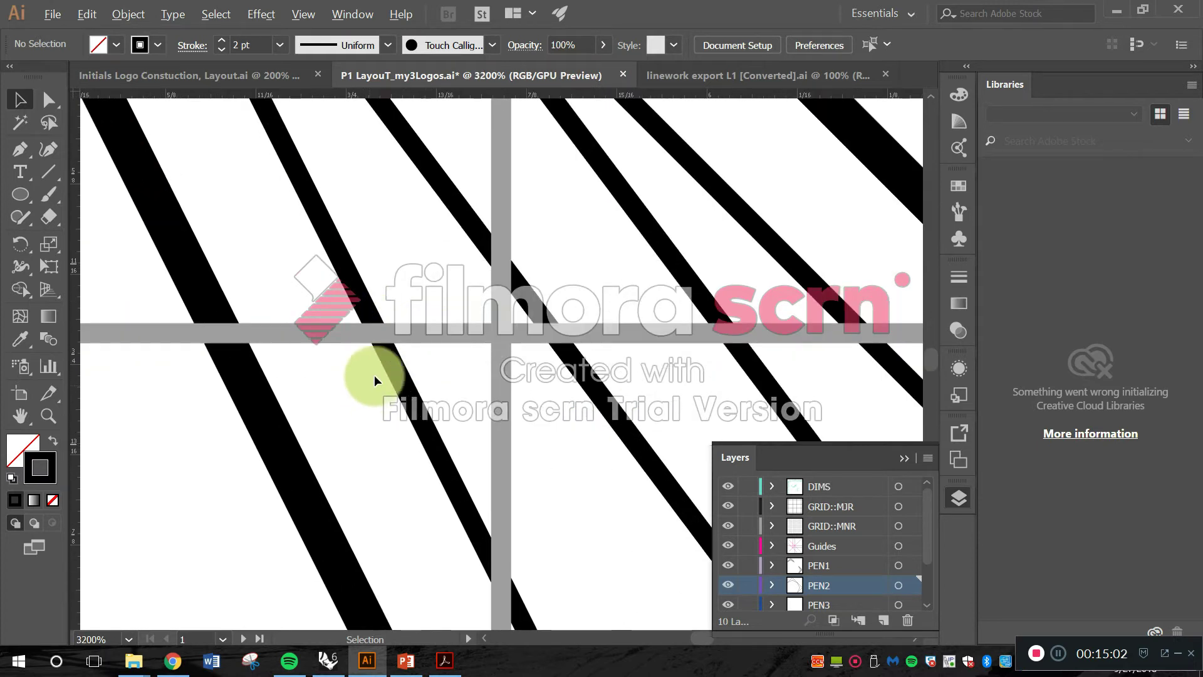
{"action": "left_click_drag", "start_coordinate": [489, 352], "coordinate": [430, 375]}
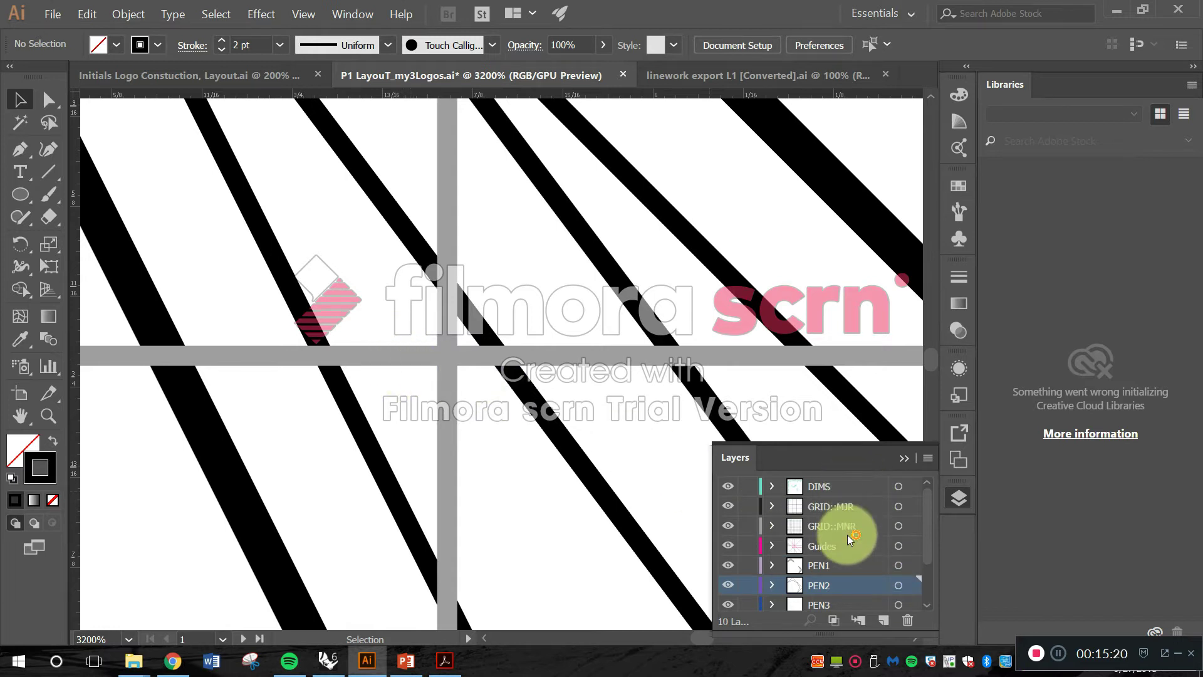
{"action": "scroll", "coordinate": [848, 535], "scroll_direction": "down", "scroll_amount": 2}
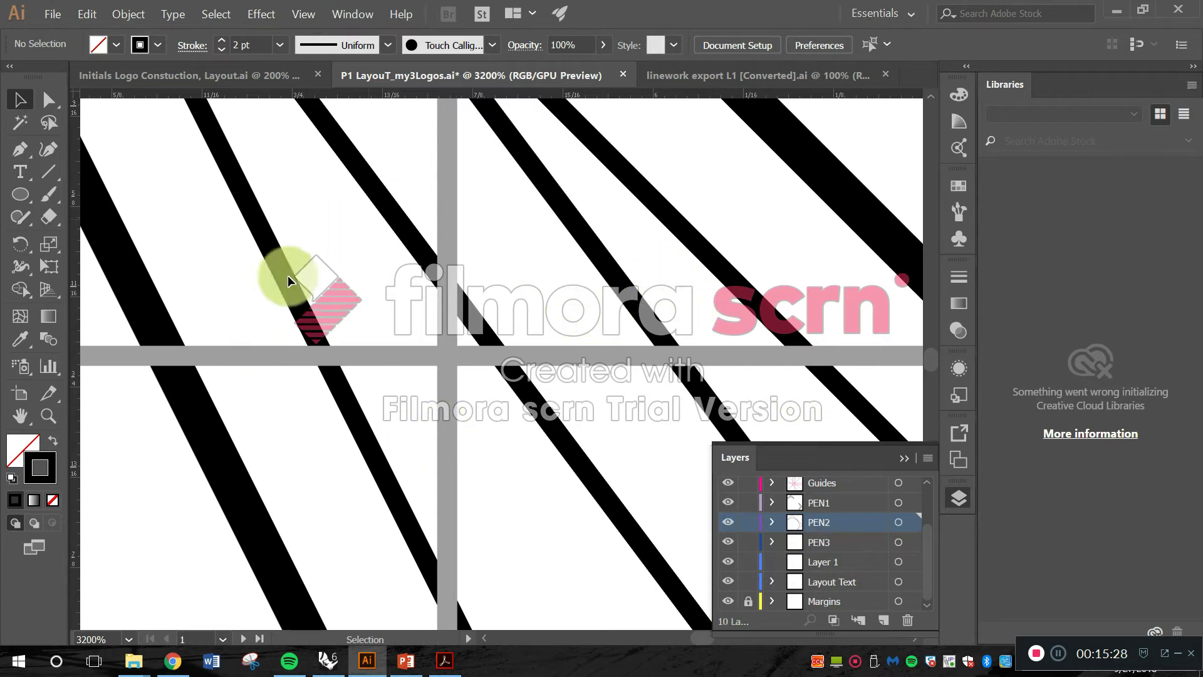
- Locate the GRID::MJR and GRID::MNR layers in the layer stack
{"action": "scroll", "coordinate": [878, 580], "scroll_direction": "up", "scroll_amount": 2}
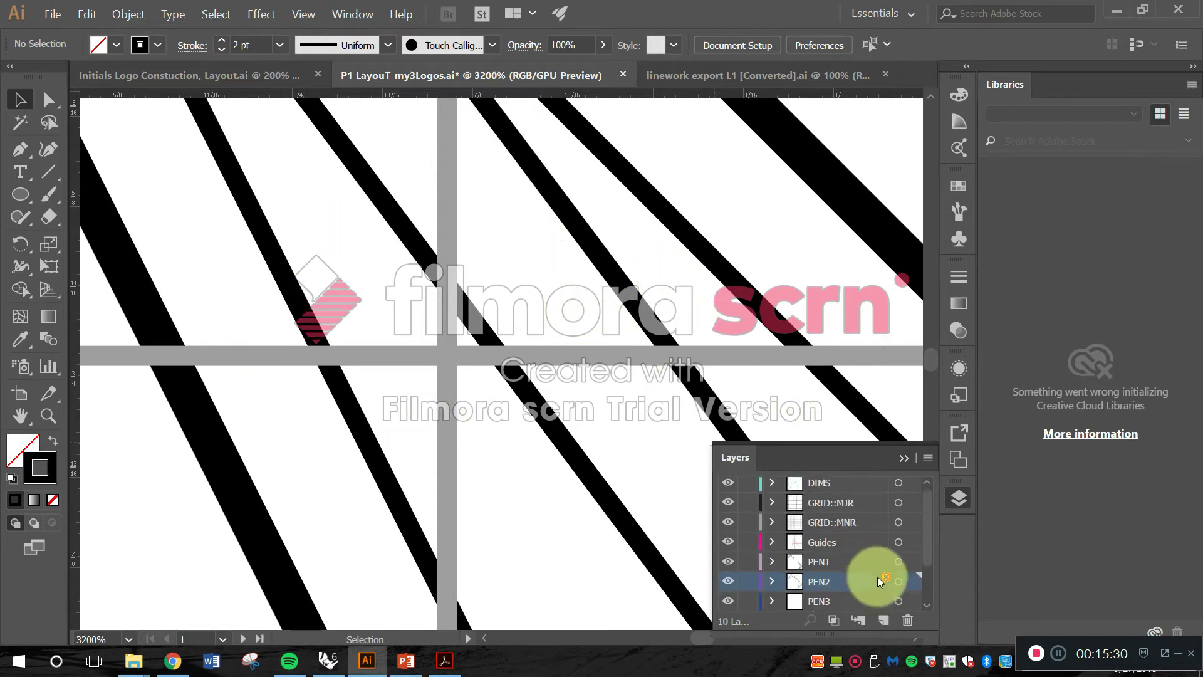
{"action": "left_click", "coordinate": [833, 504]}
{"action": "left_click", "coordinate": [836, 524]}
{"action": "left_click", "coordinate": [837, 507]}
{"action": "left_click", "coordinate": [835, 525]}
{"action": "left_click", "coordinate": [836, 506]}
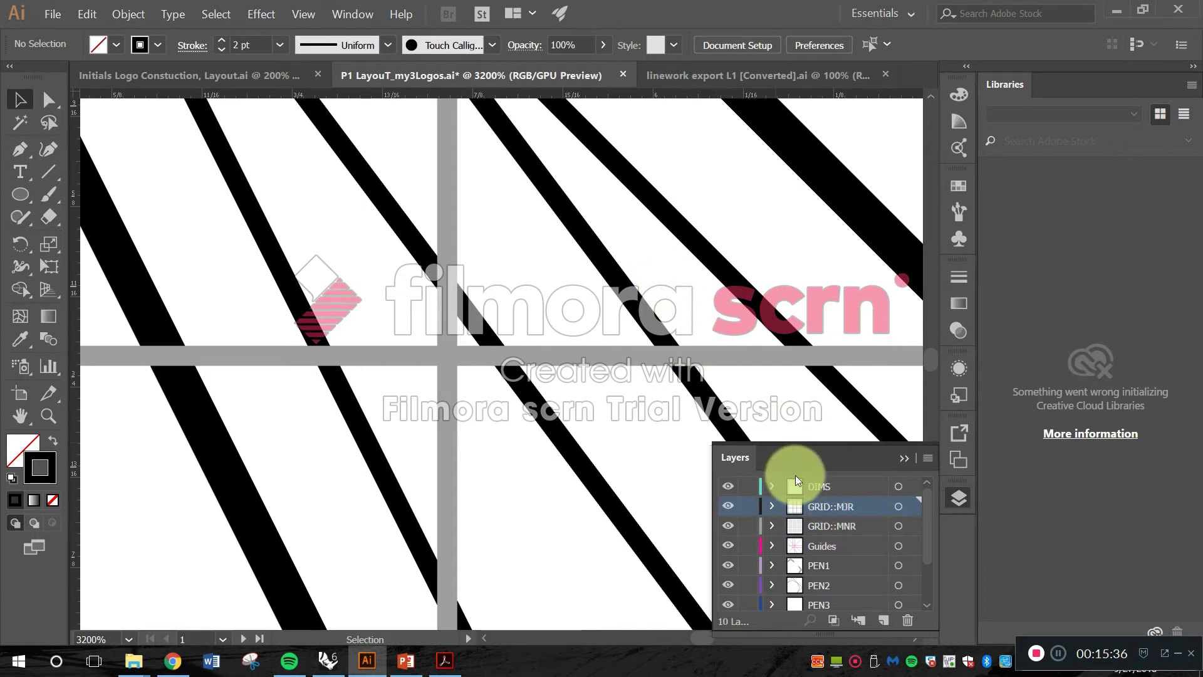
{"action": "left_click", "coordinate": [850, 527]}
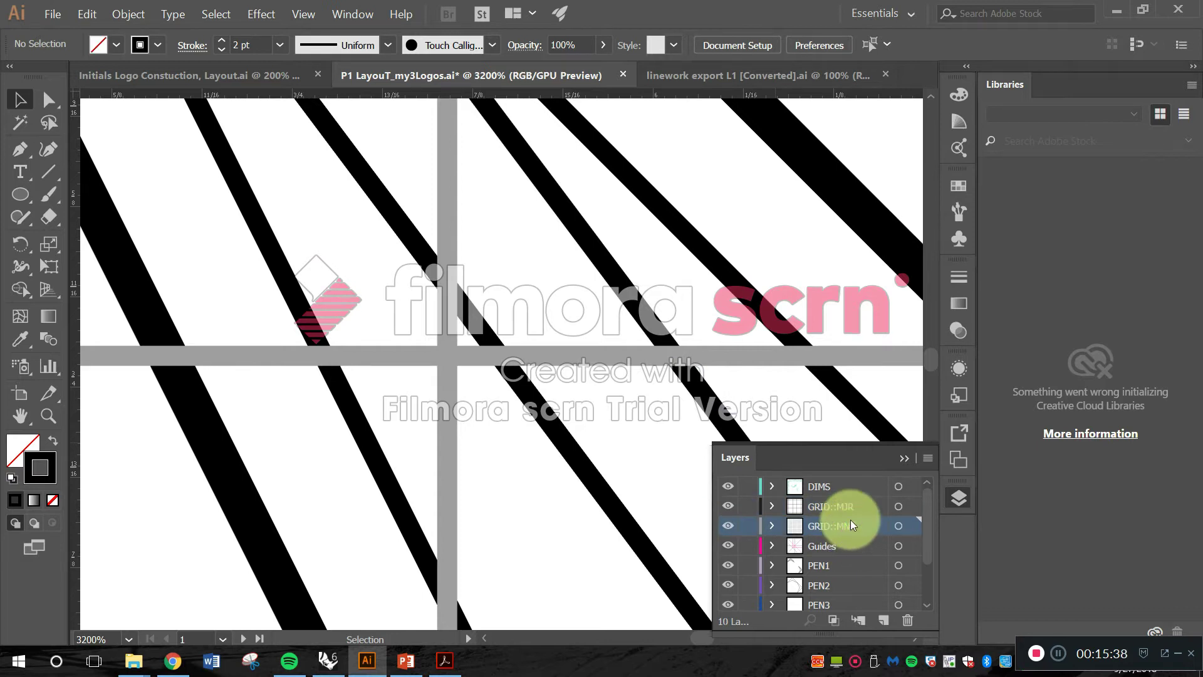
{"action": "left_click", "coordinate": [852, 508]}
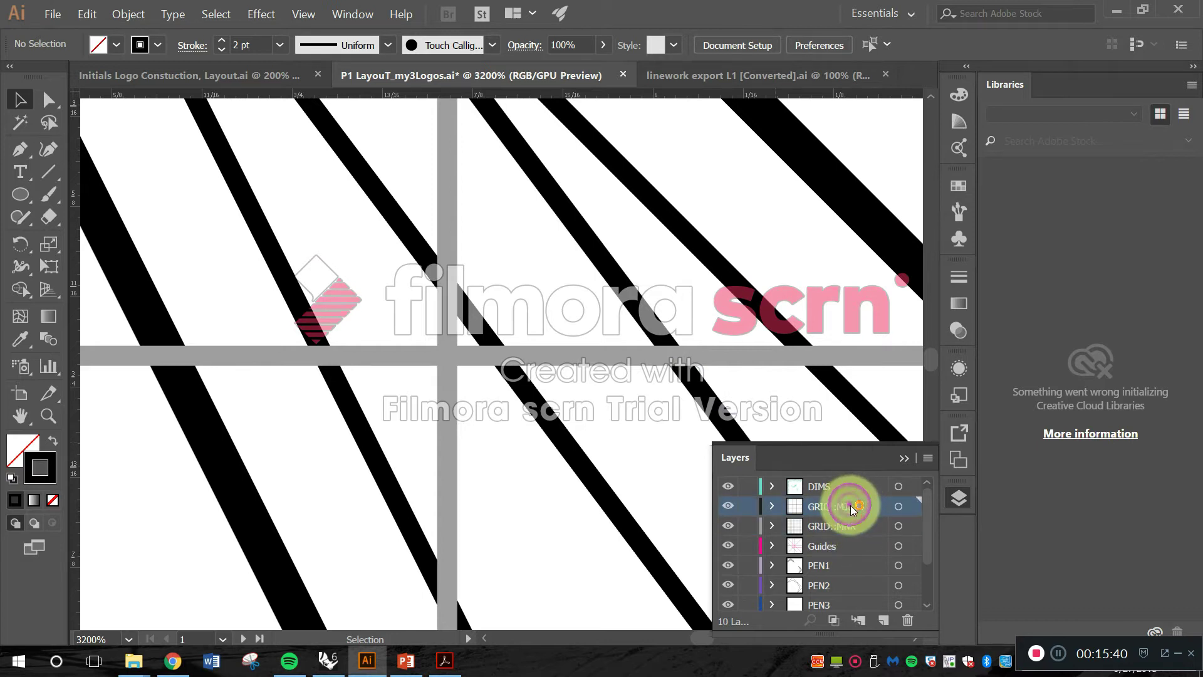
- Try to move the GRID::MJR layer lower in the layer stack and undo the misplaced move
{"action": "left_click_drag", "start_coordinate": [850, 507], "coordinate": [843, 535]}
{"action": "left_click", "coordinate": [773, 548]}
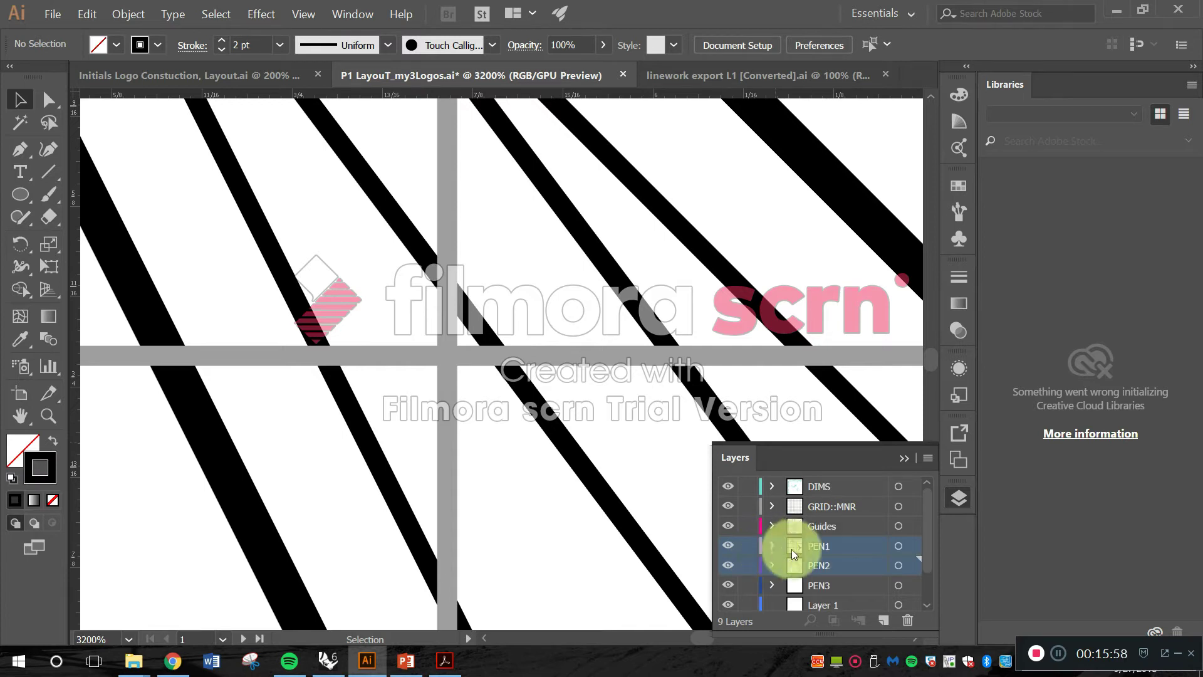
{"action": "left_click", "coordinate": [841, 528]}
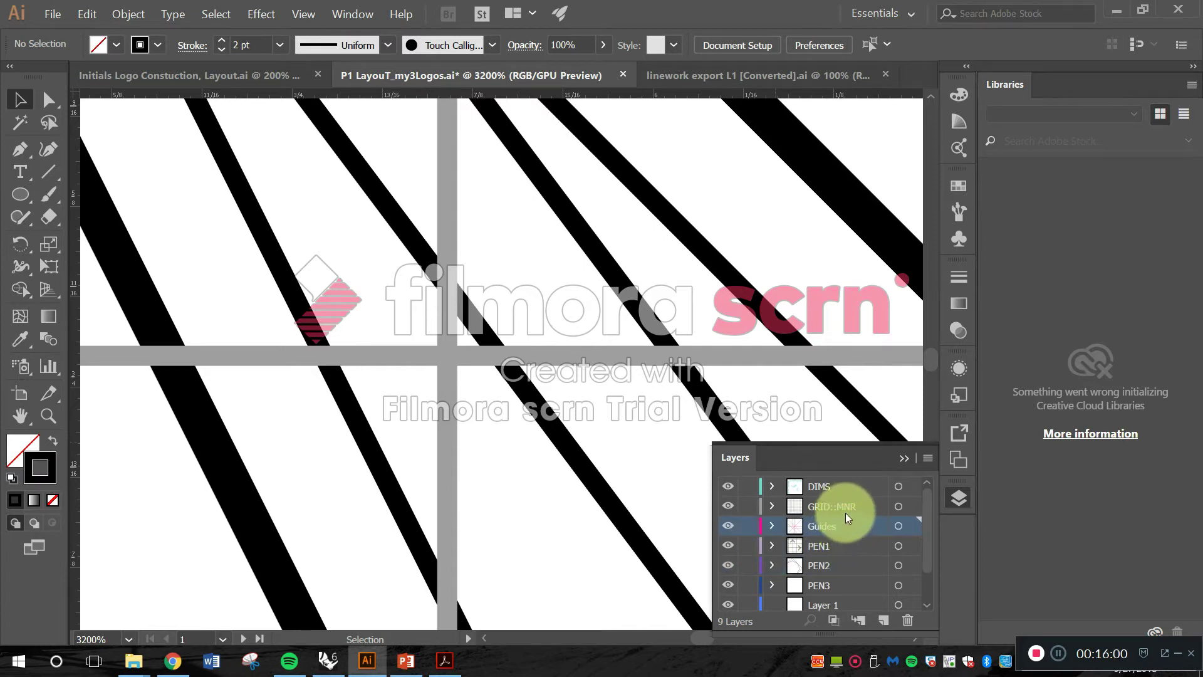
{"action": "scroll", "coordinate": [842, 542], "scroll_direction": "down", "scroll_amount": 1}
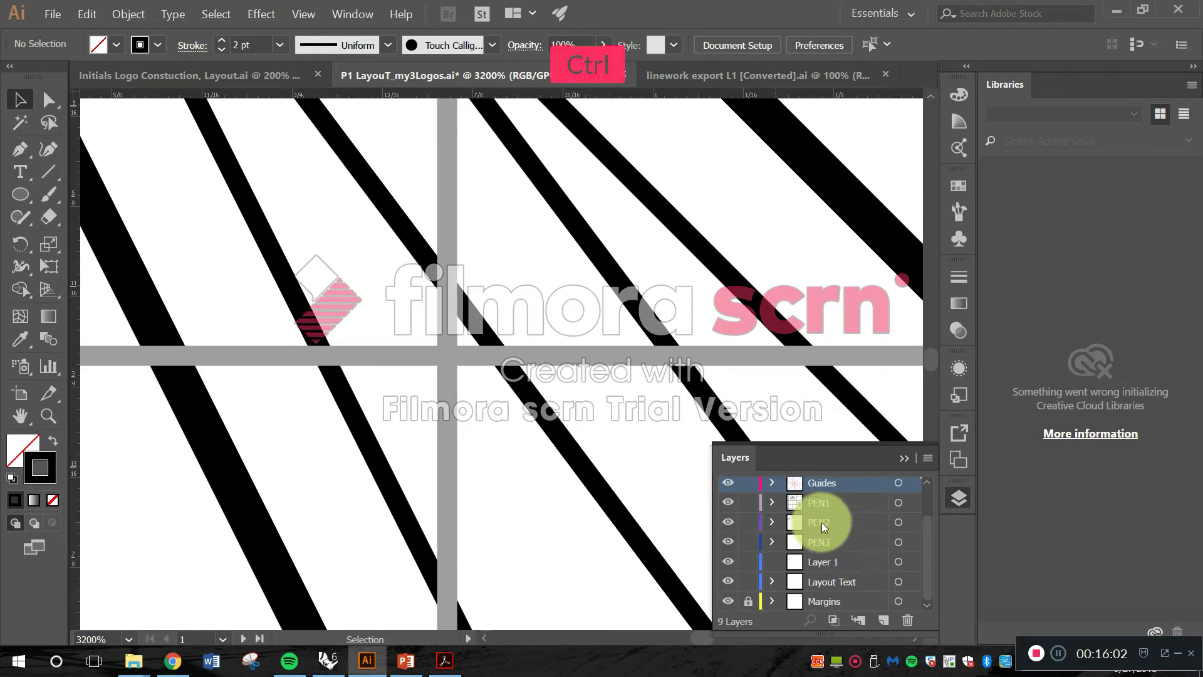
{"action": "key", "text": "ctrl+z"}
{"action": "scroll", "coordinate": [839, 520], "scroll_direction": "up", "scroll_amount": 1}
{"action": "left_click", "coordinate": [843, 526]}
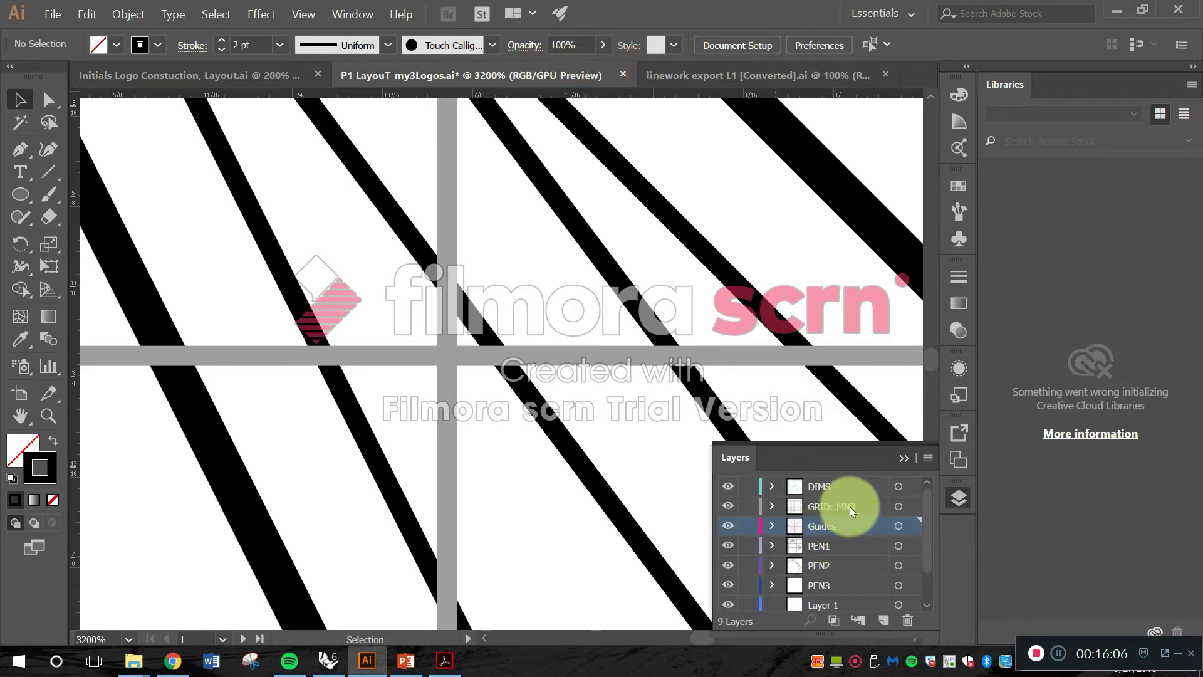
{"action": "left_click", "coordinate": [850, 509]}
{"action": "key", "text": "ctrl+z"}
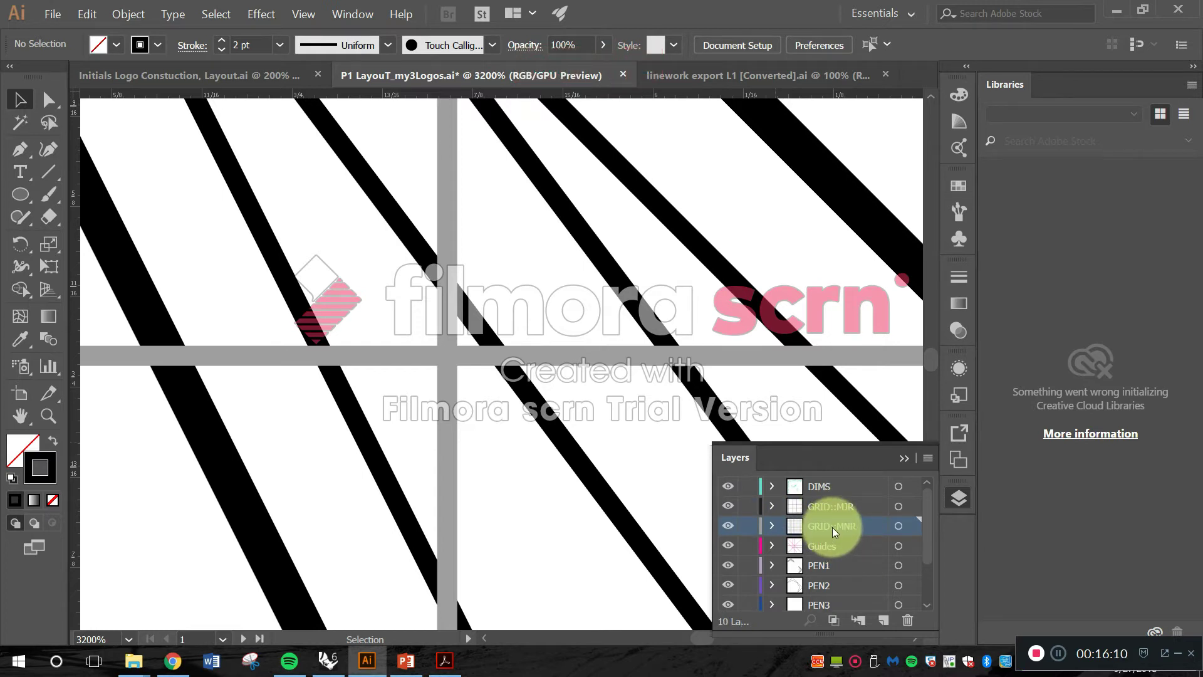
- Move the GRID::MNR layer between Layout Text and Margins, undoing and redoing the reorder once to compare the overlap
{"action": "left_click_drag", "start_coordinate": [833, 532], "coordinate": [843, 593]}
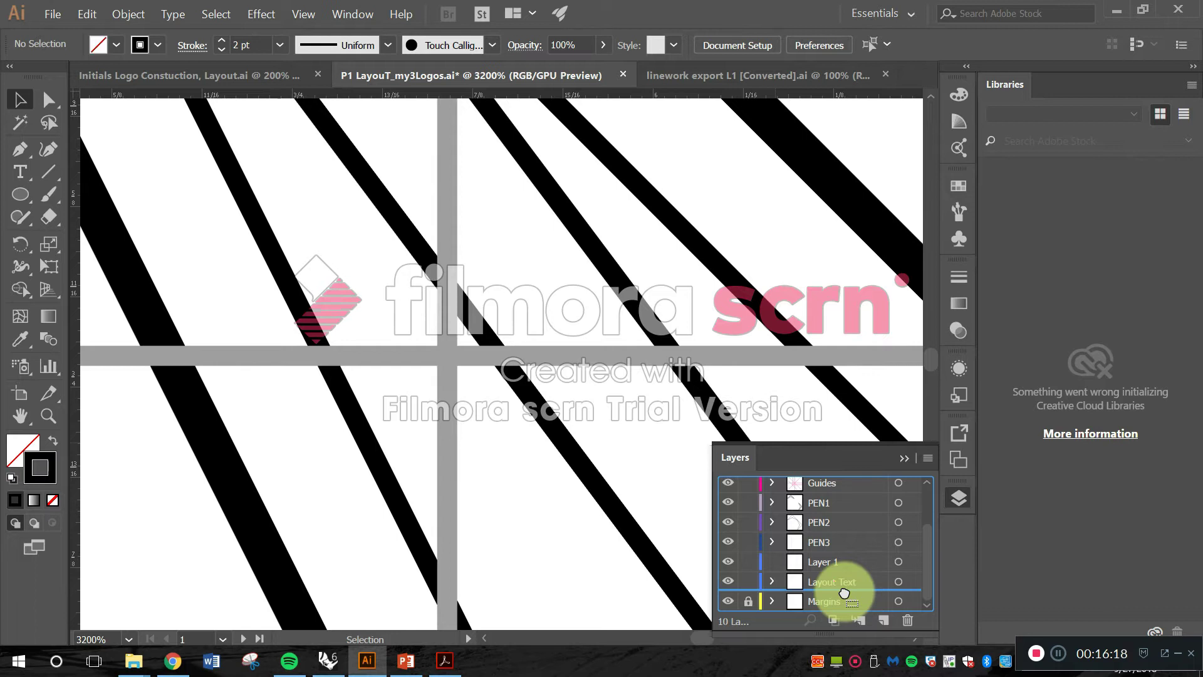
{"action": "left_click_drag", "start_coordinate": [845, 593], "coordinate": [844, 595]}
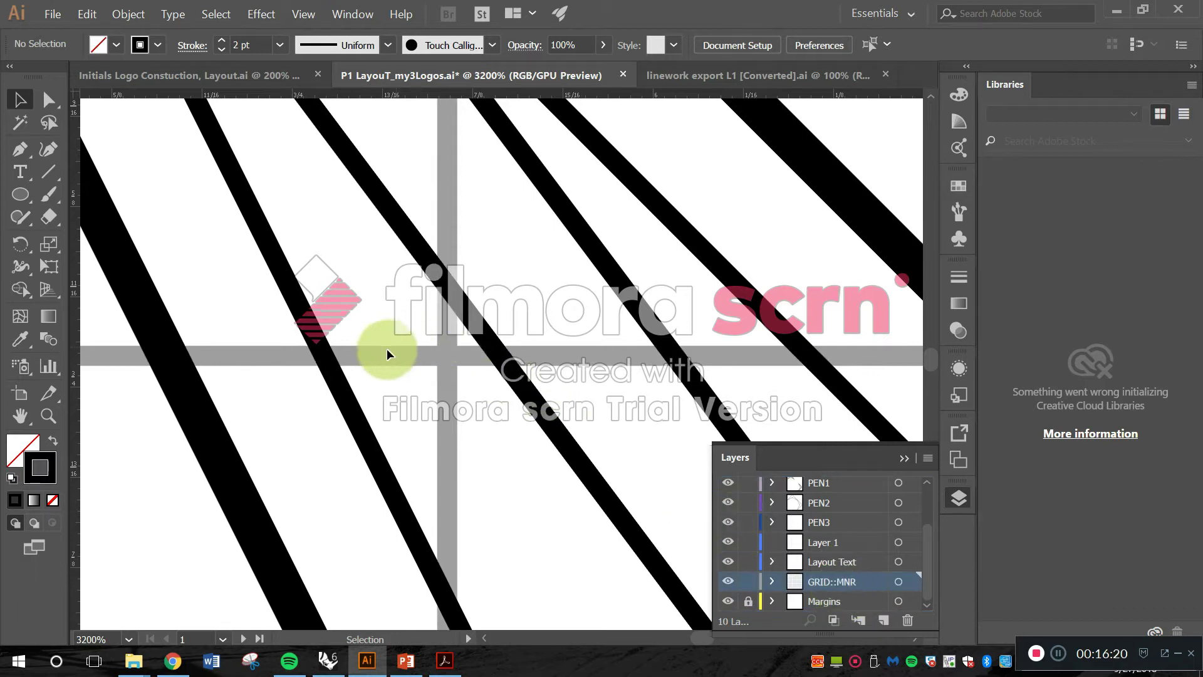
{"action": "key", "text": "ctrl"}
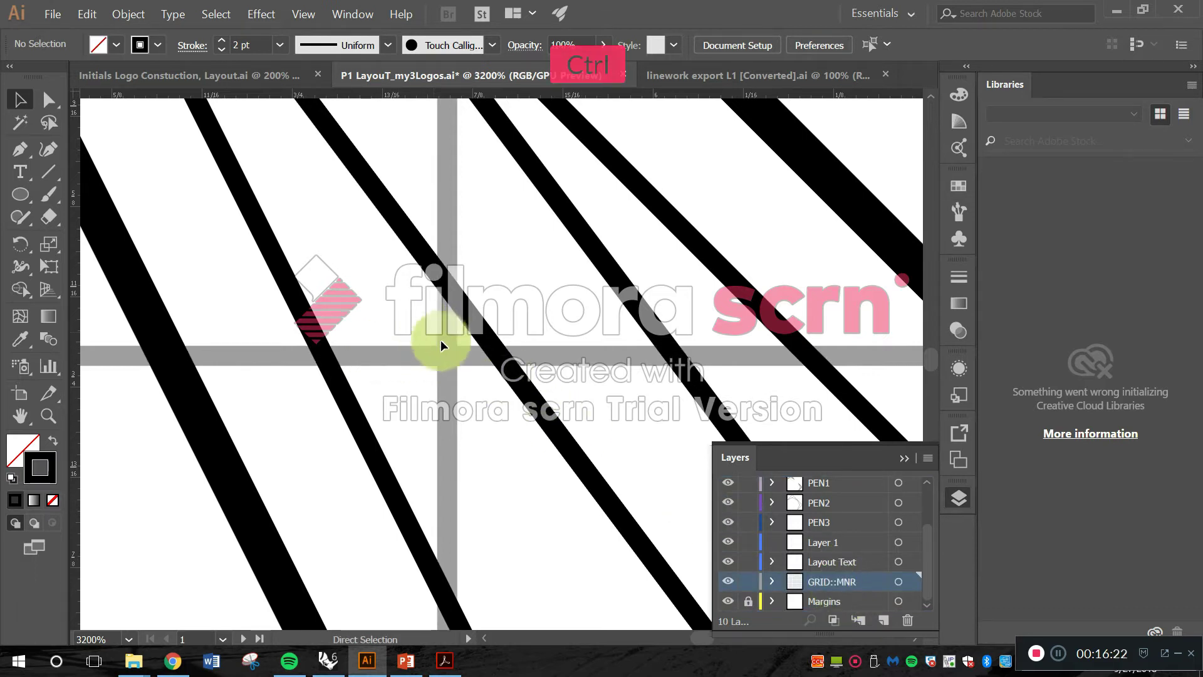
{"action": "key", "text": "ctrl+z"}
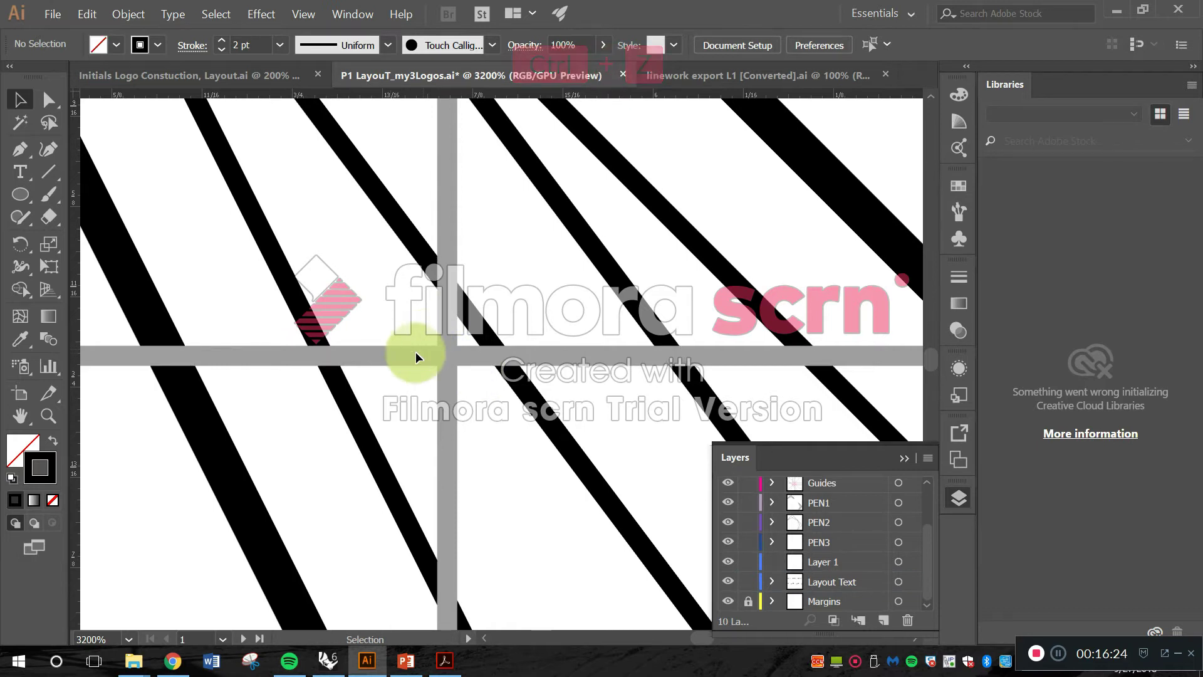
{"action": "left_click", "coordinate": [91, 52]}
{"action": "left_click", "coordinate": [87, 14]}
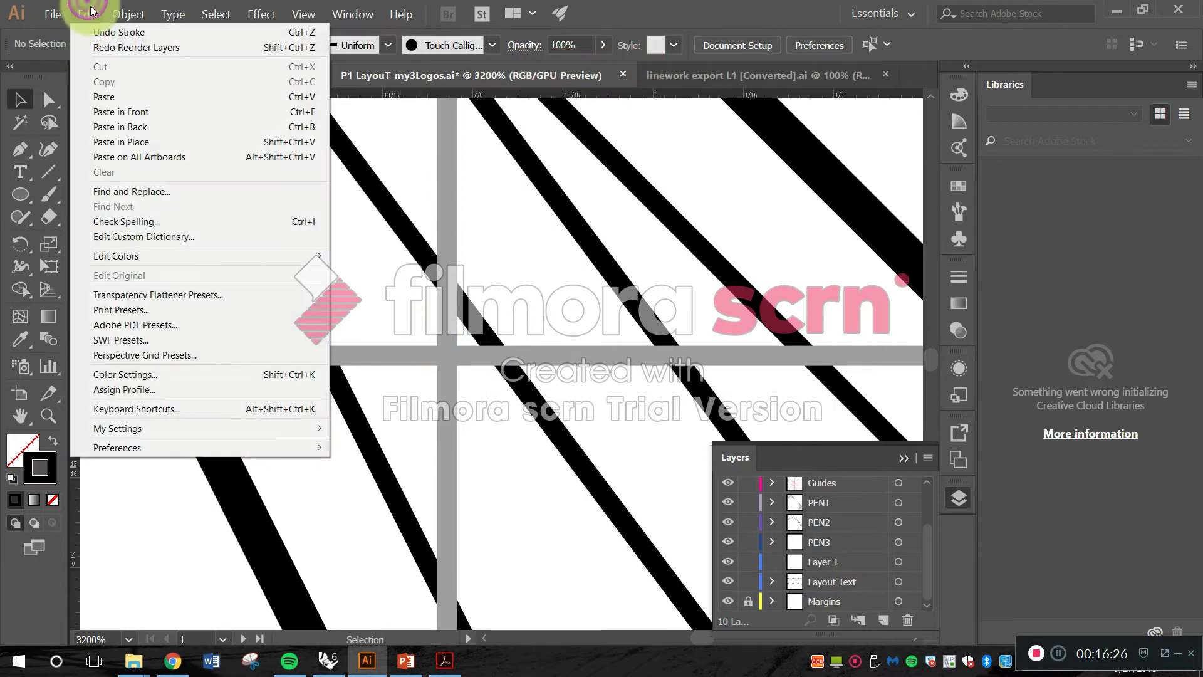
{"action": "mouse_move", "coordinate": [93, 25]}
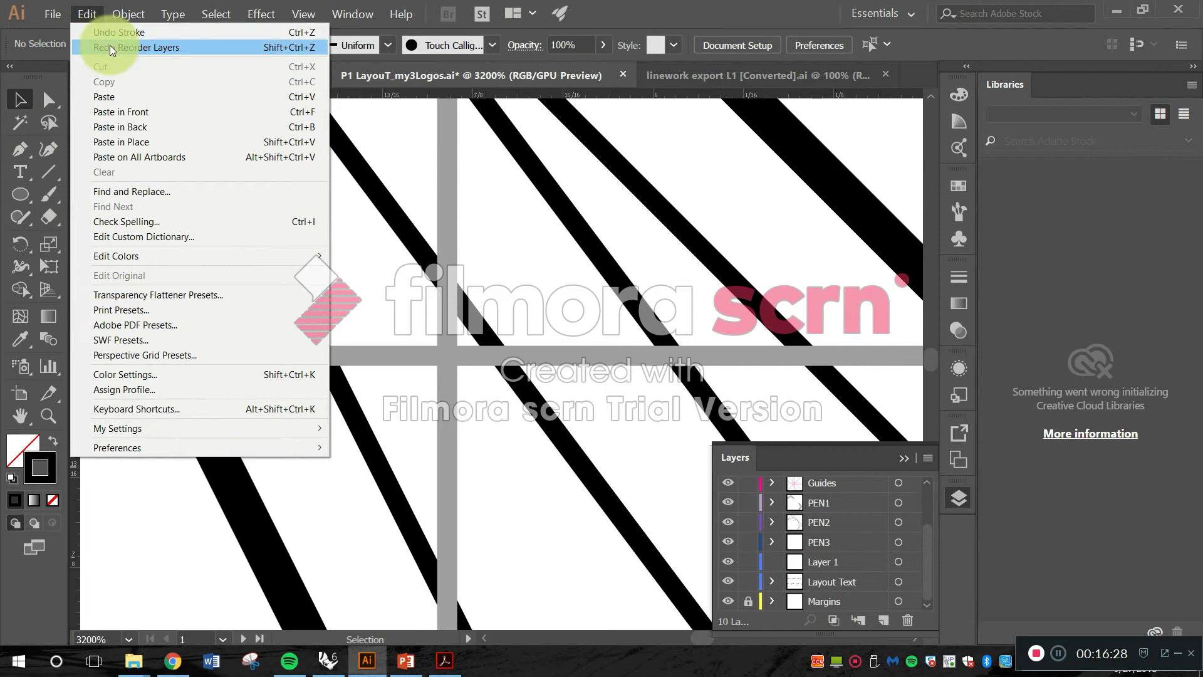
{"action": "left_click", "coordinate": [94, 53]}
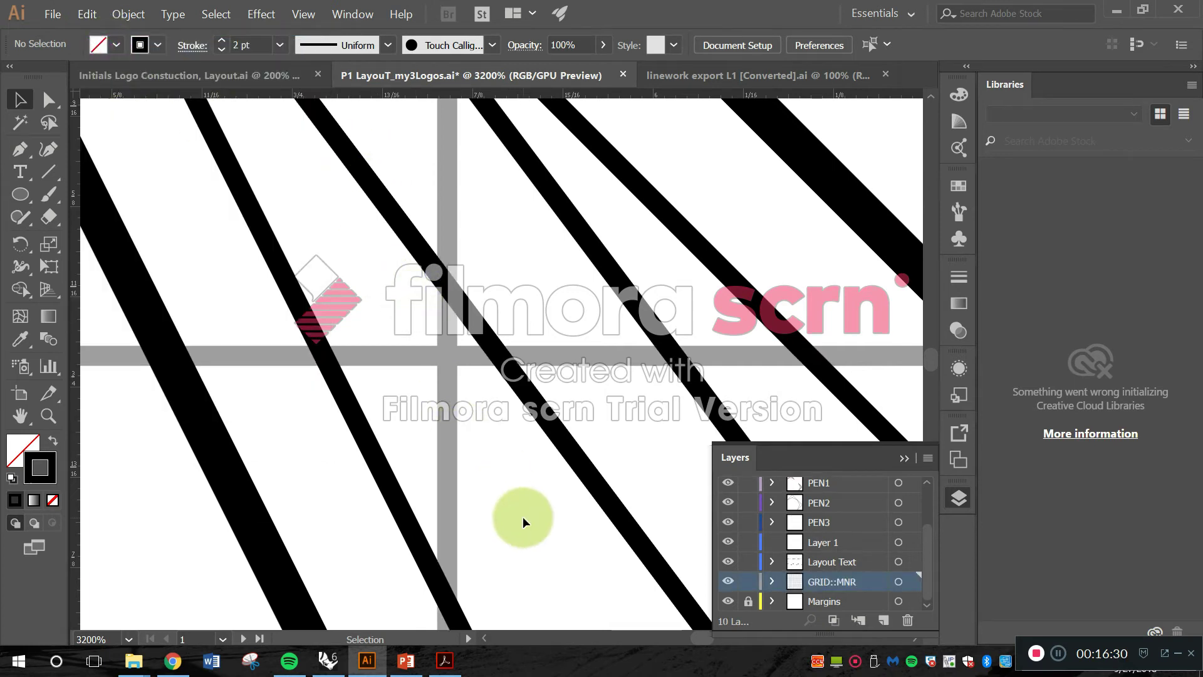
- Move the GRID::MJR layer directly beneath Layout Text and above GRID::MNR
{"action": "scroll", "coordinate": [506, 473], "scroll_direction": "down", "scroll_amount": 4}
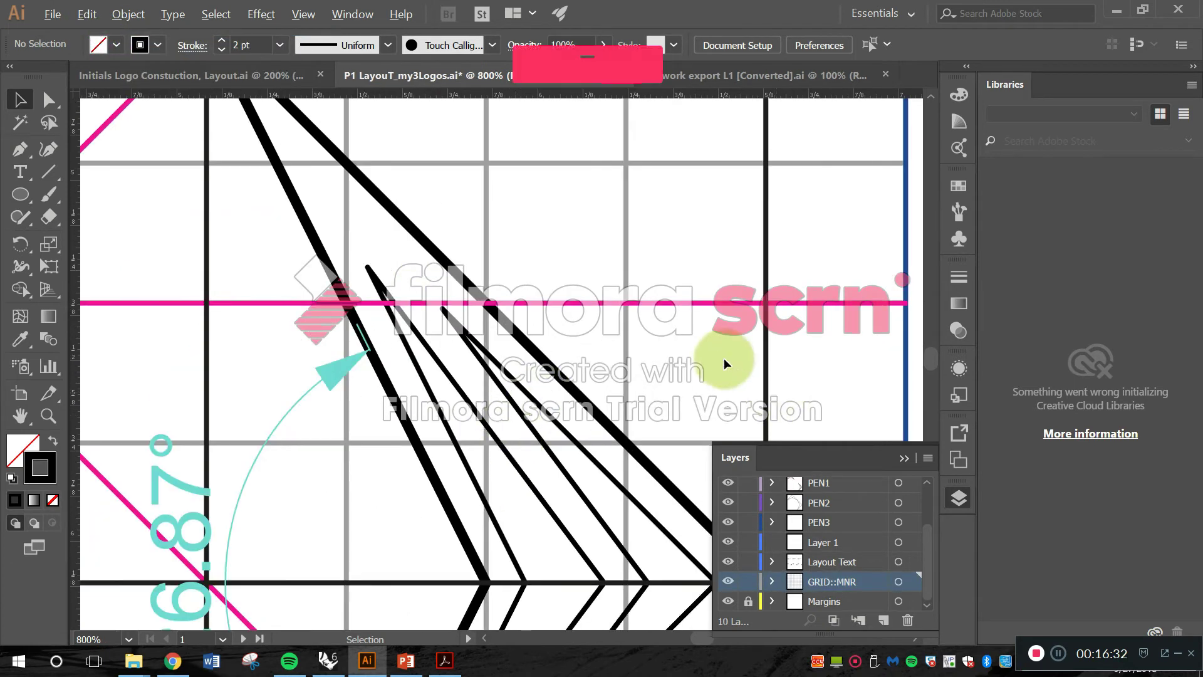
{"action": "left_click_drag", "start_coordinate": [723, 359], "coordinate": [383, 175]}
{"action": "scroll", "coordinate": [430, 372], "scroll_direction": "up", "scroll_amount": 1}
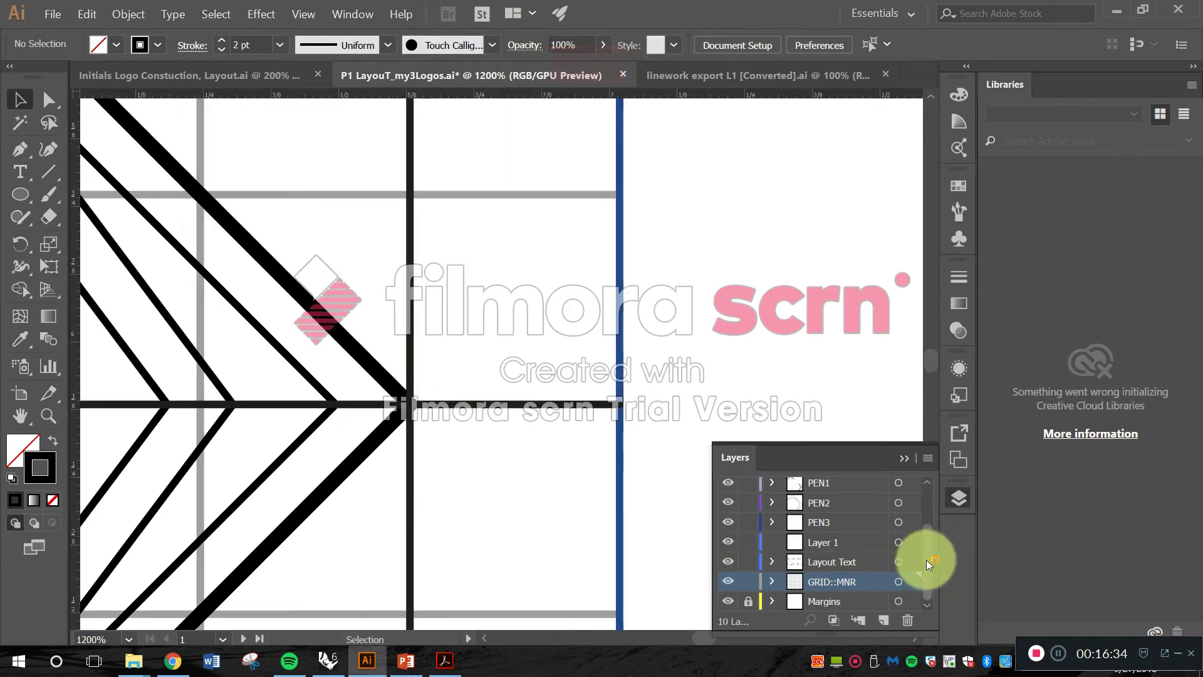
{"action": "left_click_drag", "start_coordinate": [925, 558], "coordinate": [931, 509]}
{"action": "left_click", "coordinate": [841, 506]}
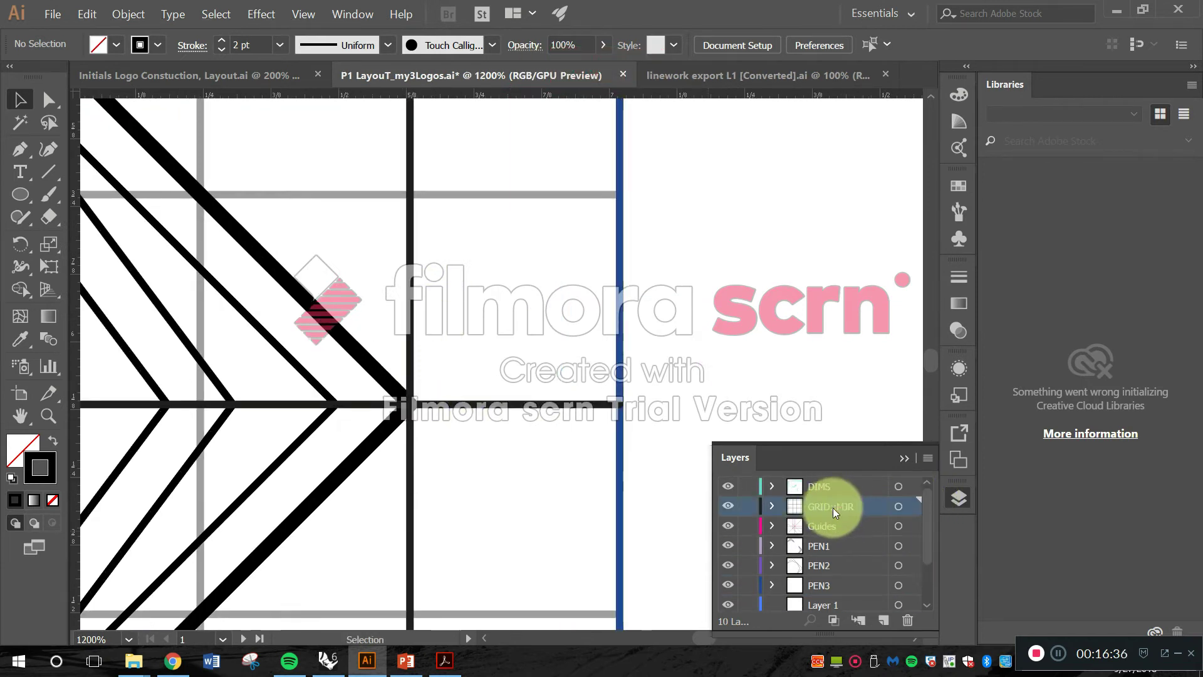
{"action": "left_click_drag", "start_coordinate": [835, 509], "coordinate": [849, 570]}
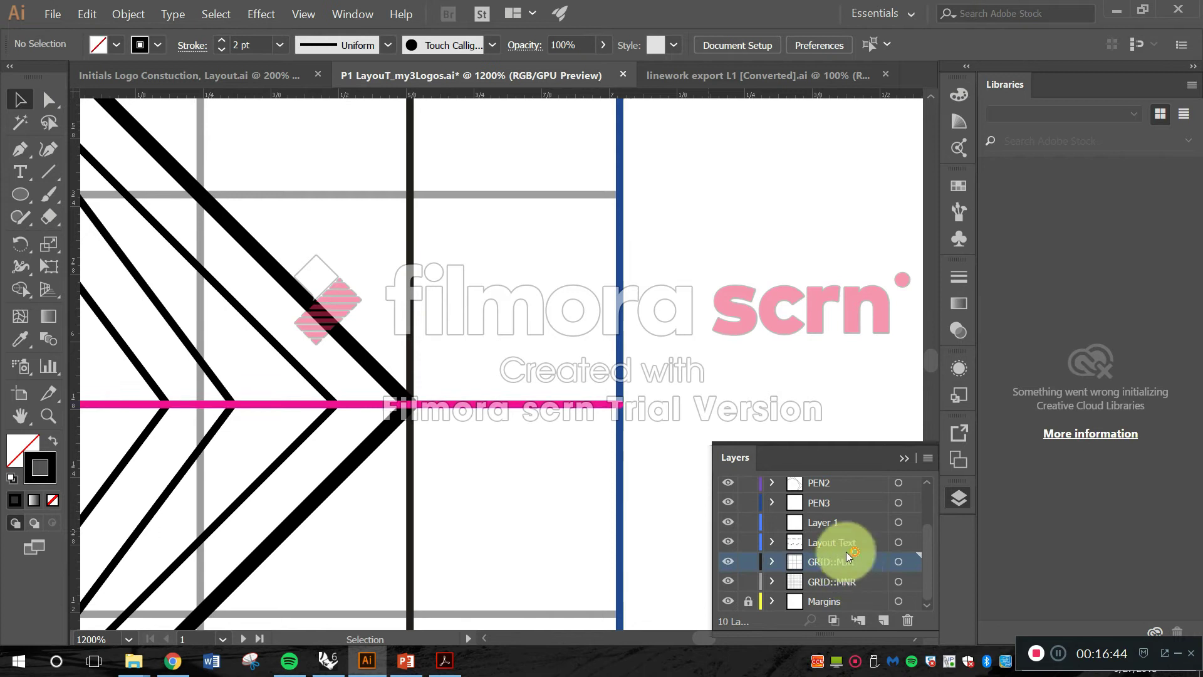
- Examine how the chevron linework, guides and grid lines overlap across the whole logo and in close-up
{"action": "scroll", "coordinate": [767, 325], "scroll_direction": "down", "scroll_amount": 4}
{"action": "left_click_drag", "start_coordinate": [538, 336], "coordinate": [536, 414]}
{"action": "left_click_drag", "start_coordinate": [466, 303], "coordinate": [478, 376]}
{"action": "scroll", "coordinate": [451, 269], "scroll_direction": "down", "scroll_amount": 2}
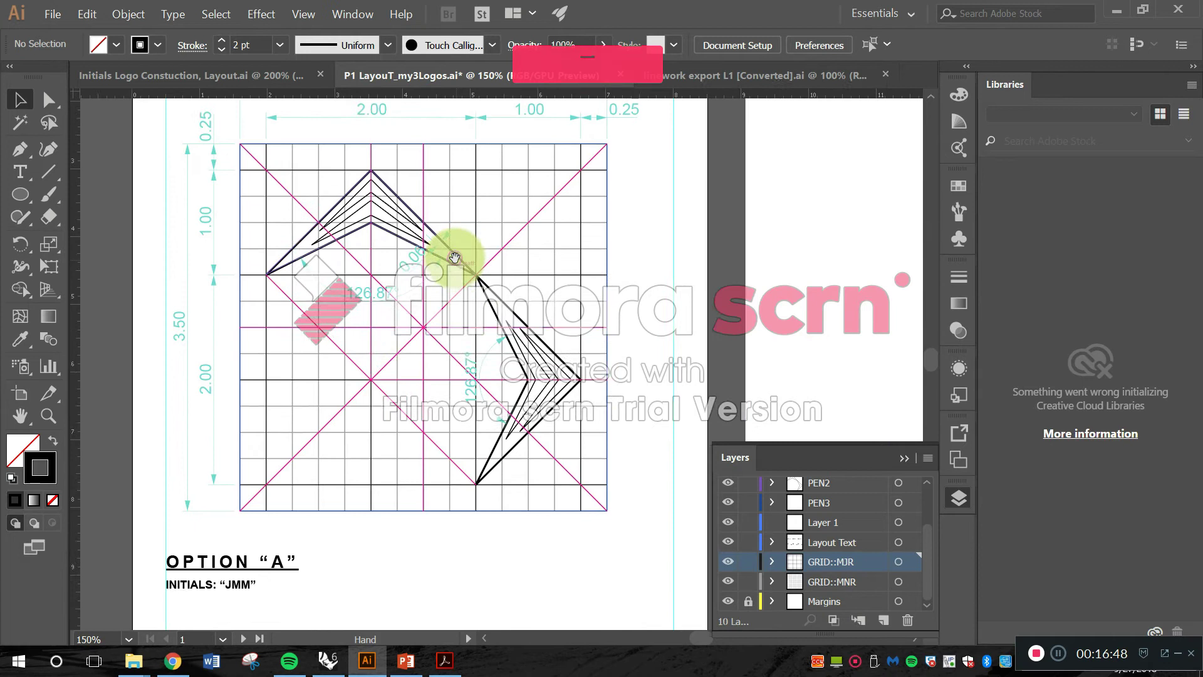
{"action": "scroll", "coordinate": [418, 282], "scroll_direction": "up", "scroll_amount": 4}
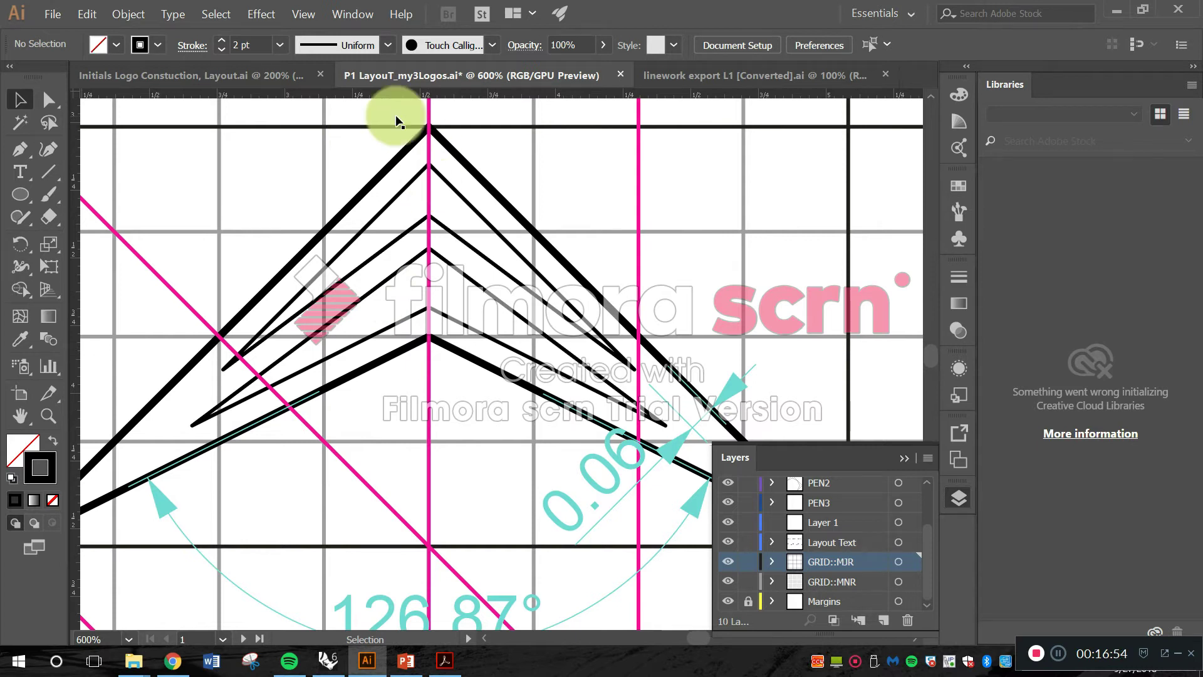
{"action": "key", "text": "alt"}
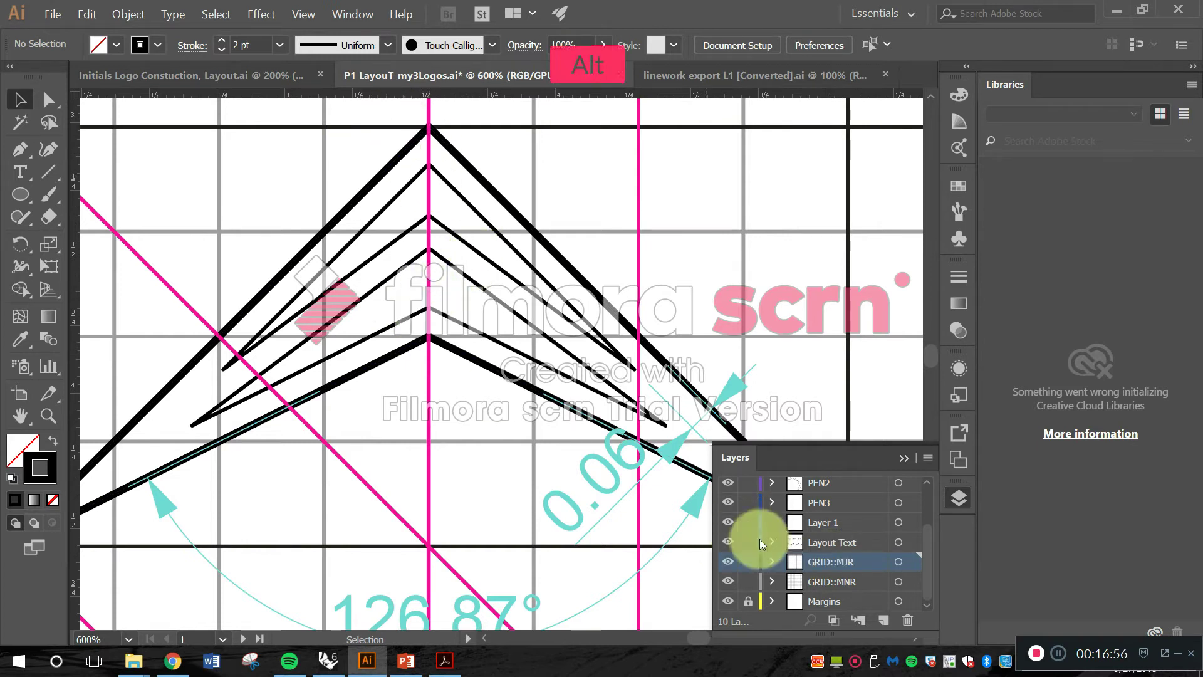
{"action": "scroll", "coordinate": [865, 541], "scroll_direction": "up", "scroll_amount": 2}
{"action": "key", "text": "alt"}
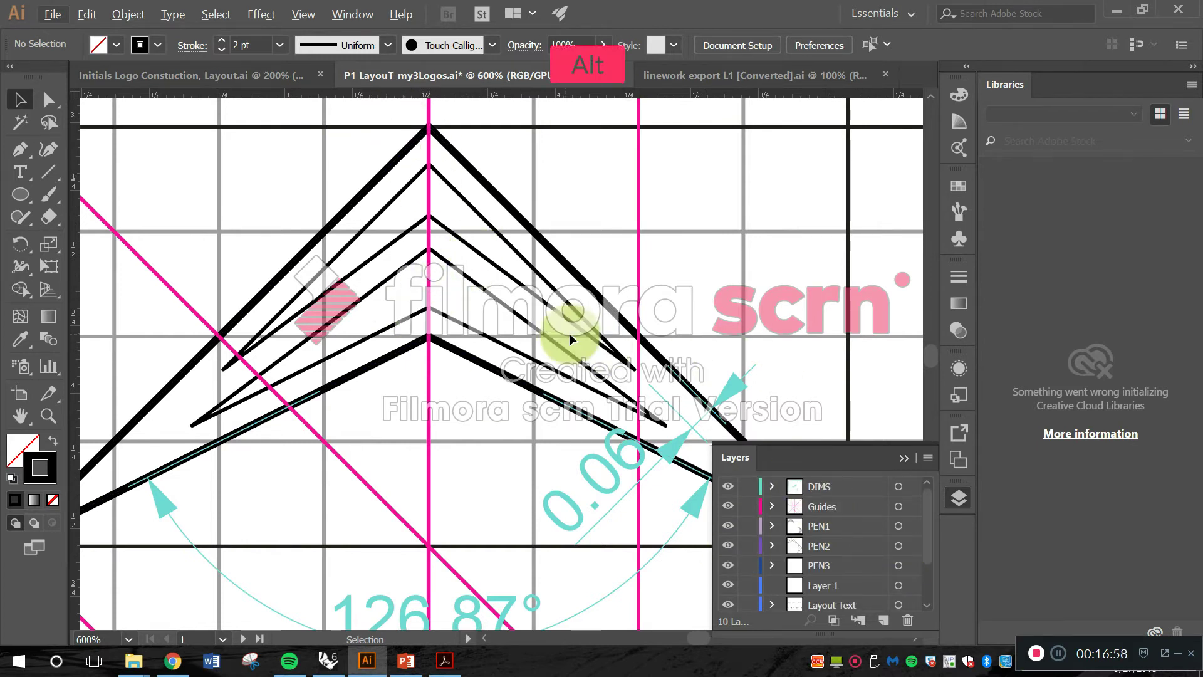
{"action": "scroll", "coordinate": [570, 333], "scroll_direction": "down", "scroll_amount": 2}
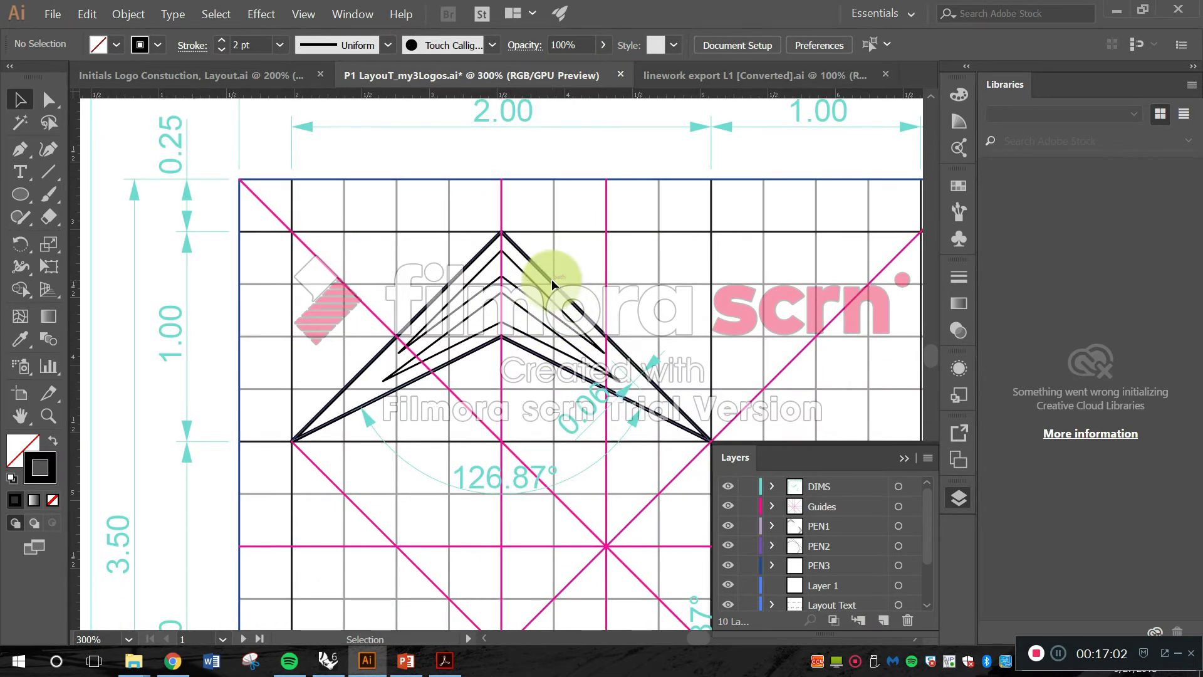
{"action": "key", "text": "alt"}
{"action": "scroll", "coordinate": [512, 211], "scroll_direction": "down", "scroll_amount": 2}
{"action": "key", "text": "space"}
{"action": "left_click_drag", "start_coordinate": [595, 308], "coordinate": [503, 282]}
- Identify the layer of the blue square border around the grid and examine its stroke in close-up
{"action": "key", "text": "alt"}
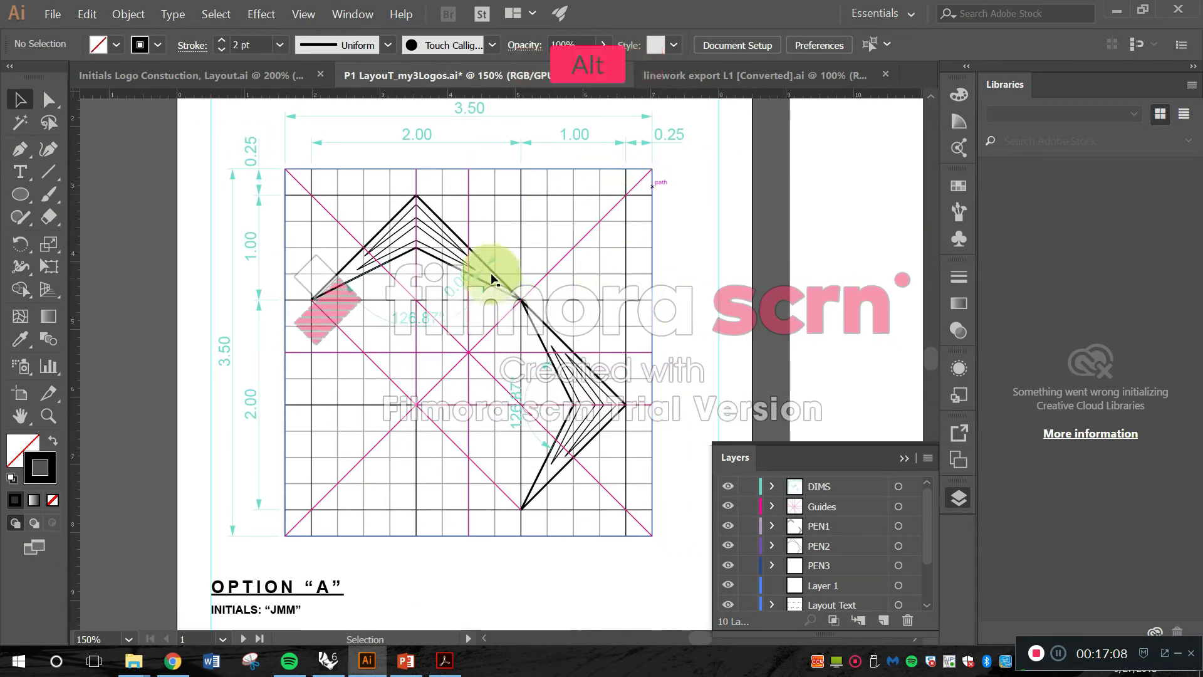
{"action": "scroll", "coordinate": [605, 163], "scroll_direction": "up", "scroll_amount": 2}
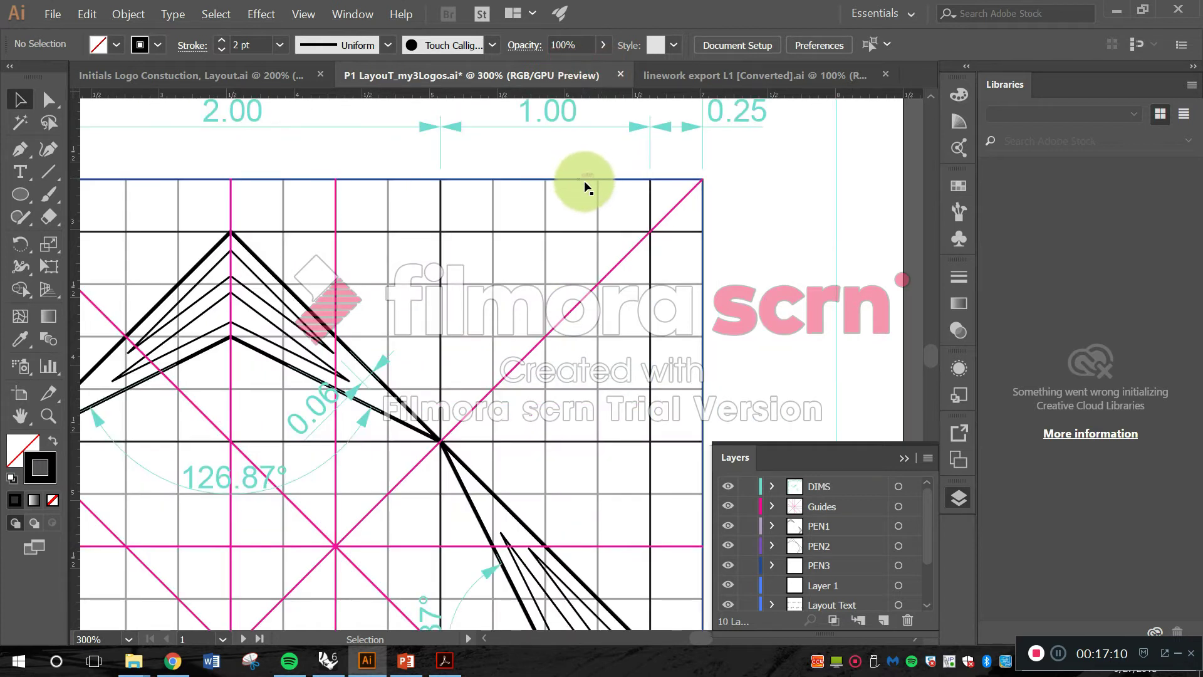
{"action": "left_click", "coordinate": [582, 181]}
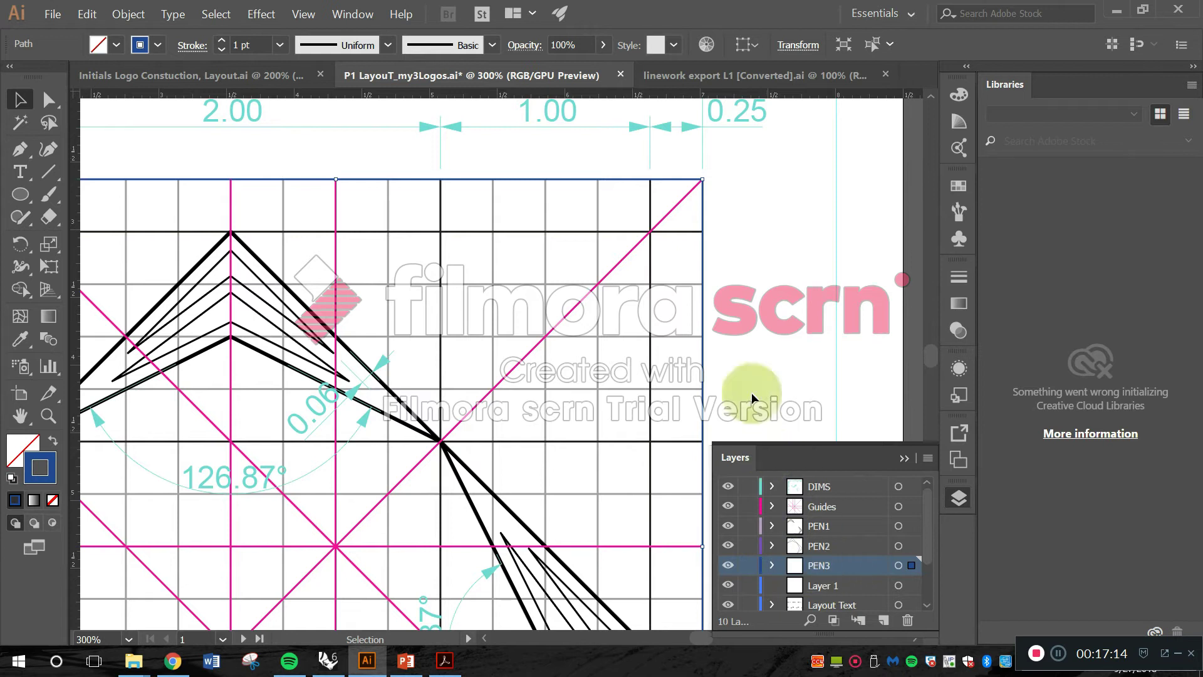
{"action": "key", "text": "alt"}
{"action": "scroll", "coordinate": [702, 197], "scroll_direction": "up", "scroll_amount": 3}
{"action": "left_click", "coordinate": [721, 200]}
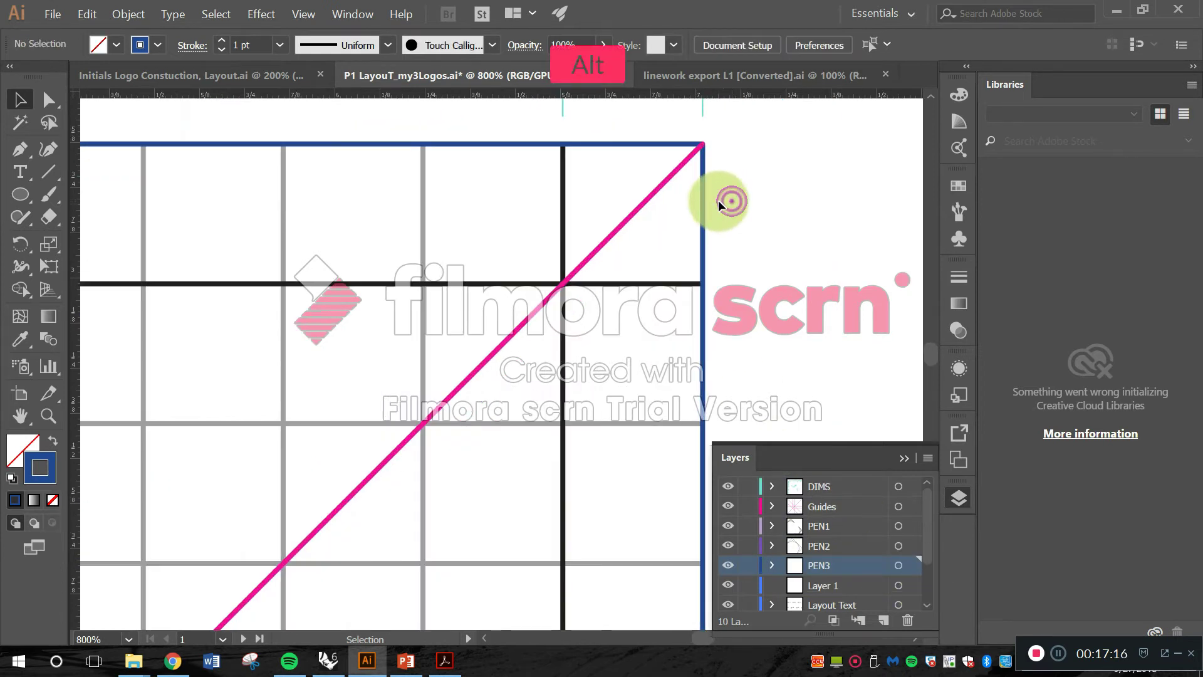
{"action": "scroll", "coordinate": [718, 201], "scroll_direction": "up", "scroll_amount": 4}
{"action": "key", "text": "space"}
{"action": "left_click_drag", "start_coordinate": [709, 344], "coordinate": [537, 304]}
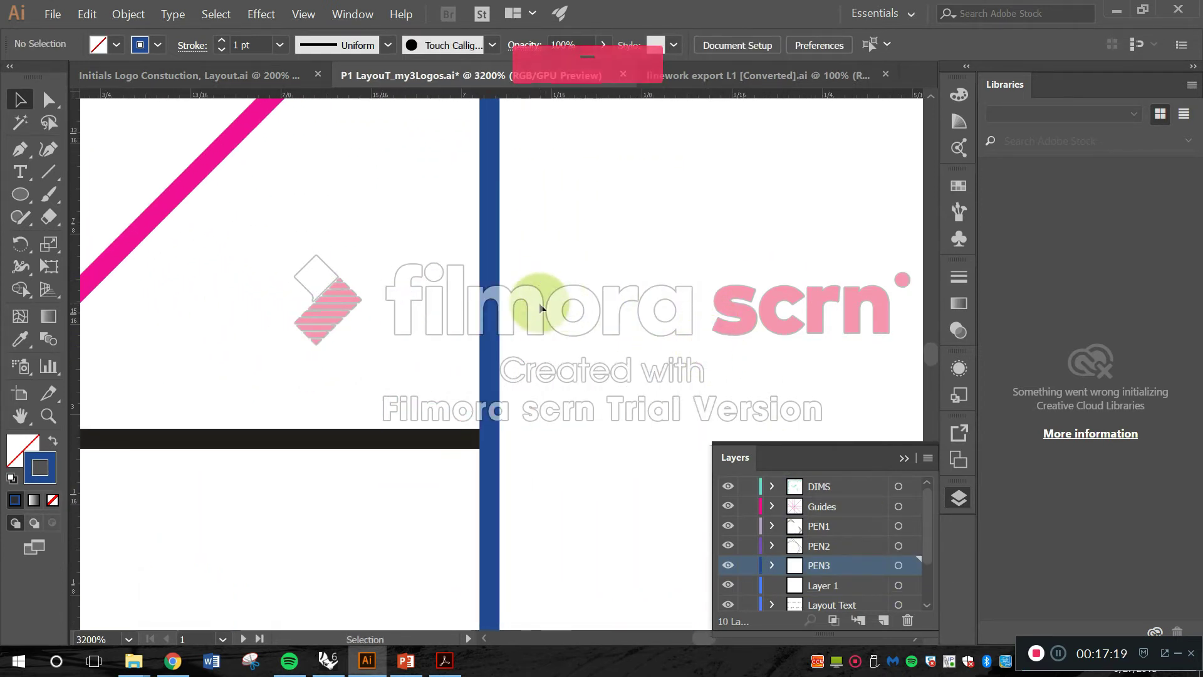
{"action": "left_click", "coordinate": [492, 293]}
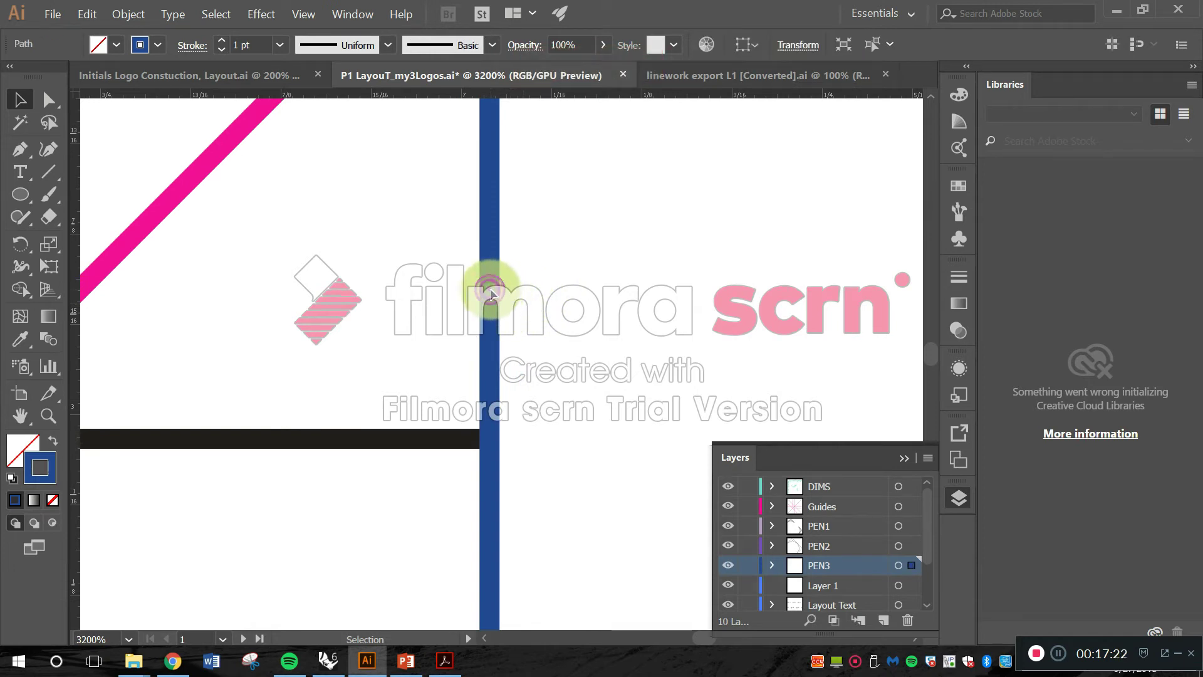
- Set the stroke of all PEN3 artwork to black (000000) with a 3 pt weight and deselect it
{"action": "left_click", "coordinate": [899, 566]}
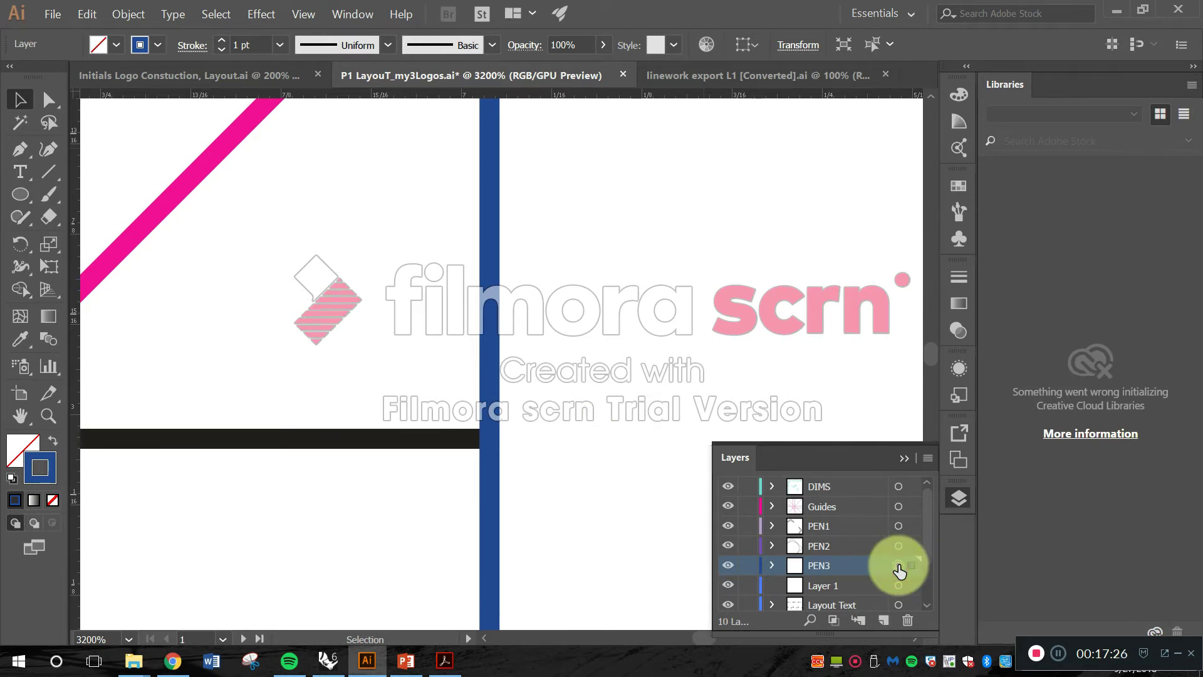
{"action": "double_click", "coordinate": [54, 475]}
{"action": "left_click_drag", "start_coordinate": [28, 292], "coordinate": [12, 311]}
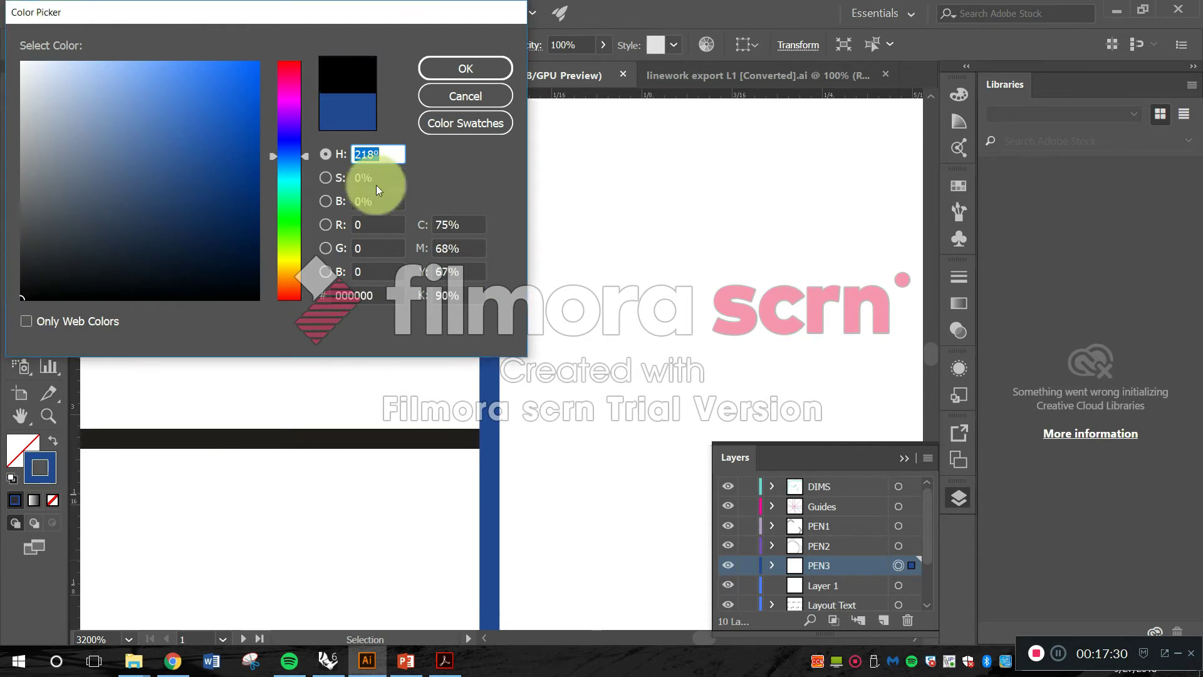
{"action": "left_click", "coordinate": [475, 64]}
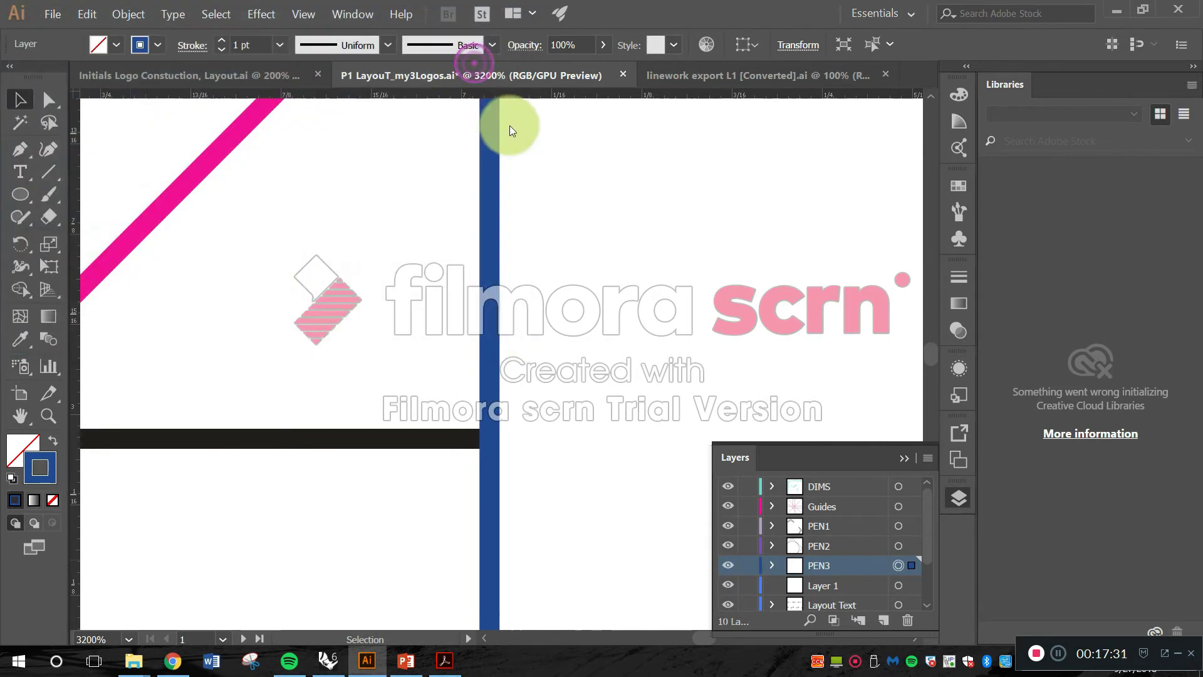
{"action": "left_click", "coordinate": [280, 44]}
{"action": "left_click", "coordinate": [315, 165]}
{"action": "left_click", "coordinate": [737, 335]}
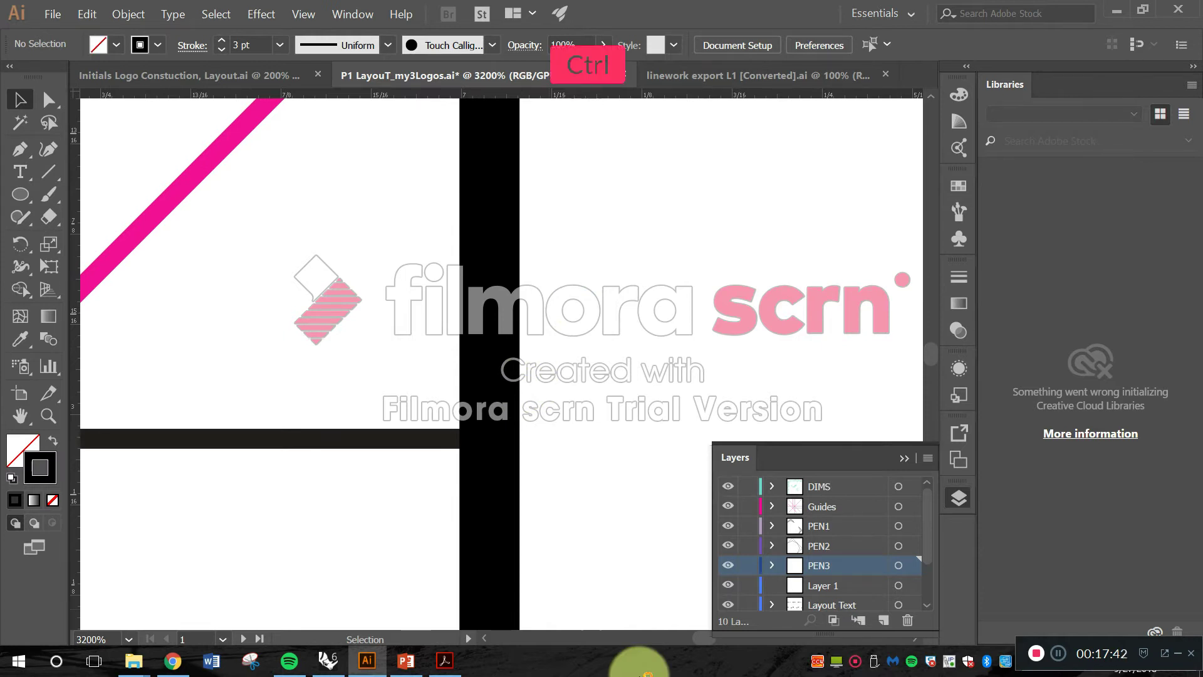
- Hide the Guides, DIMS, GRID::MNR and GRID::MJR layers and examine the remaining chevron linework and square border
{"action": "key", "text": "ctrl+0"}
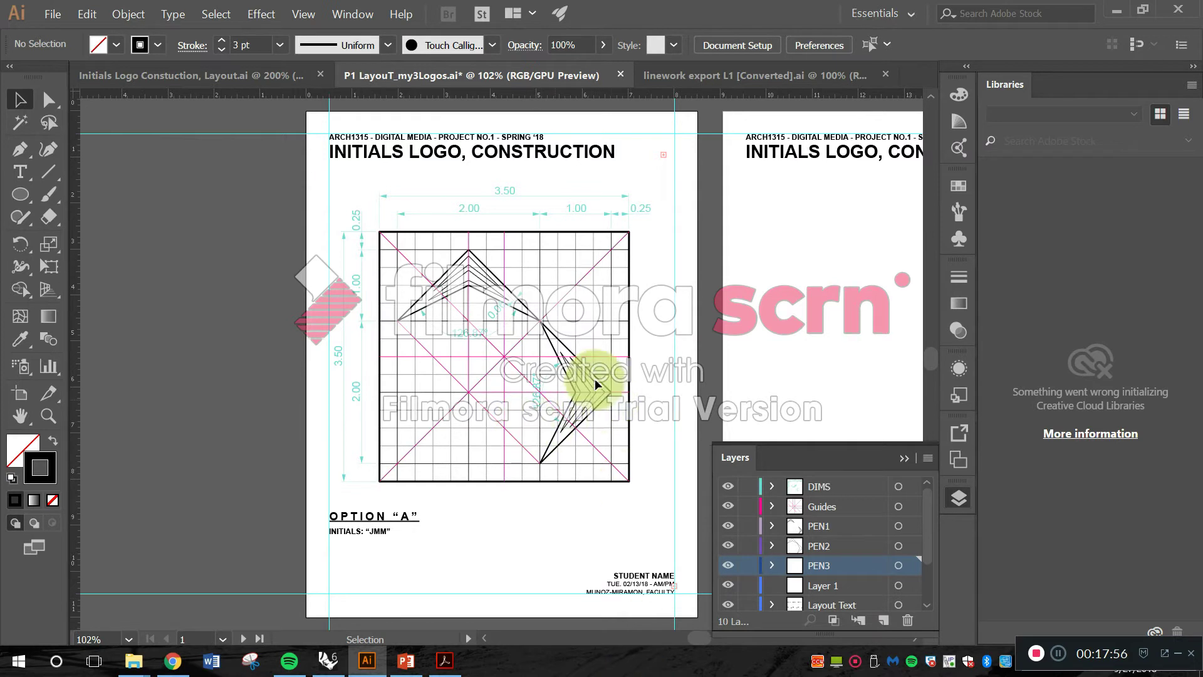
{"action": "left_click", "coordinate": [727, 507]}
{"action": "left_click", "coordinate": [726, 510]}
{"action": "left_click", "coordinate": [726, 510]}
{"action": "left_click", "coordinate": [726, 510]}
{"action": "left_click", "coordinate": [726, 510]}
{"action": "left_click", "coordinate": [728, 488]}
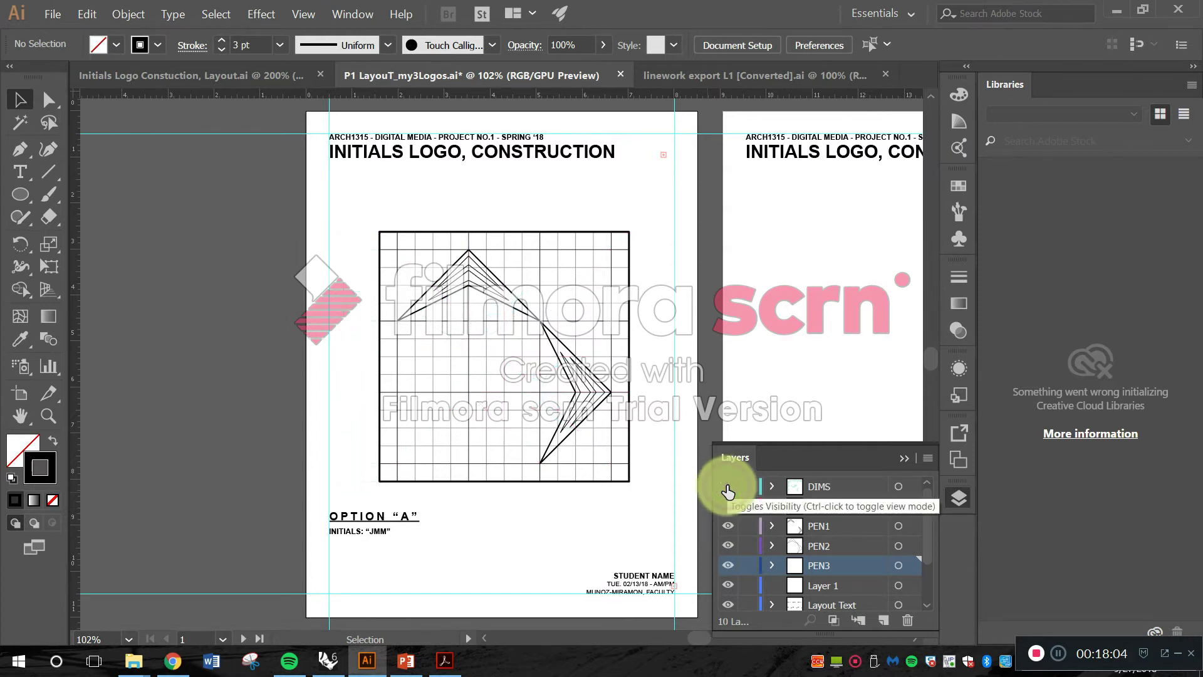
{"action": "scroll", "coordinate": [741, 516], "scroll_direction": "down", "scroll_amount": 2}
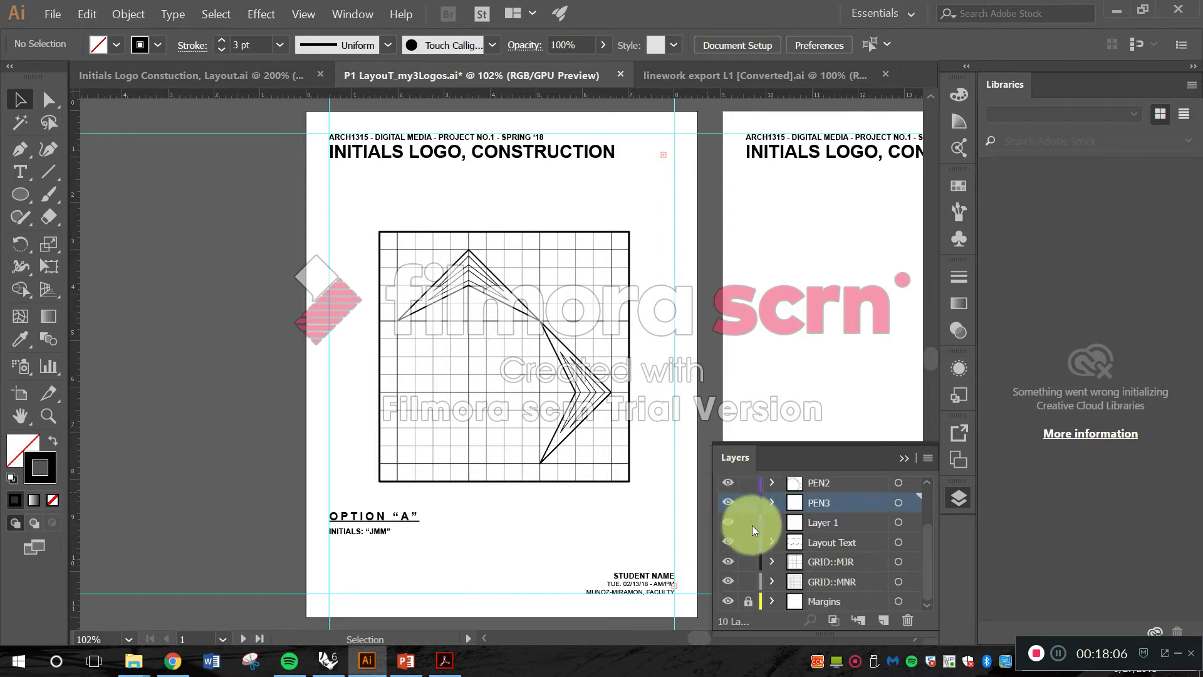
{"action": "left_click", "coordinate": [727, 582]}
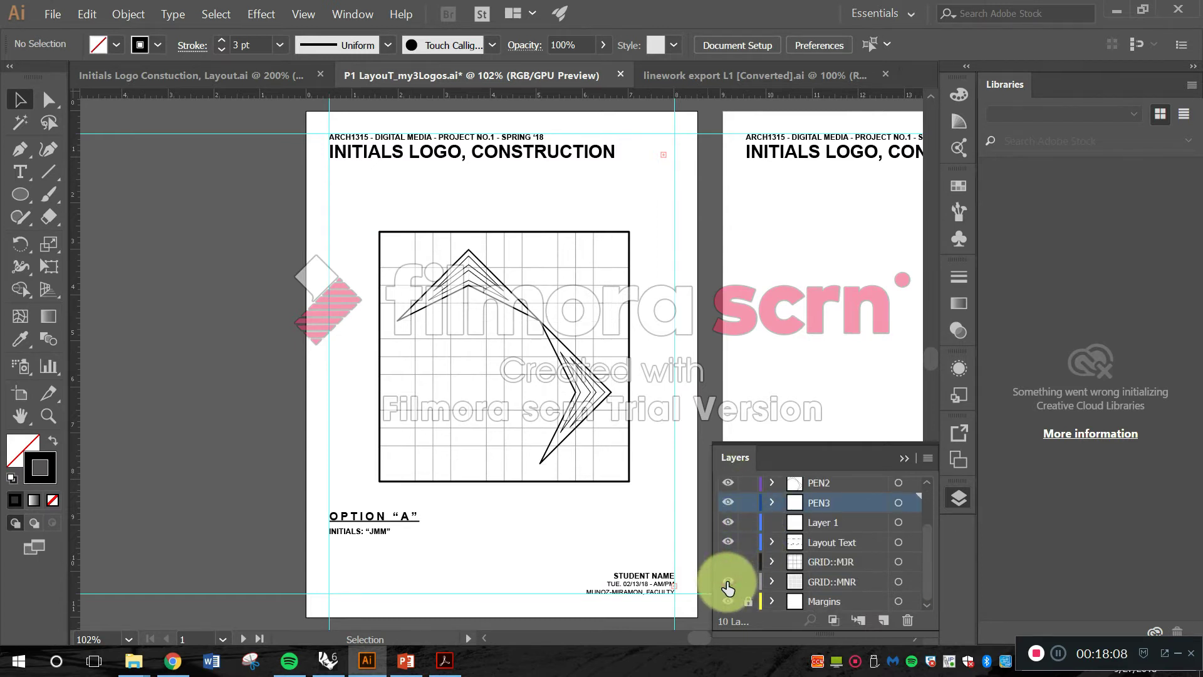
{"action": "left_click", "coordinate": [728, 562]}
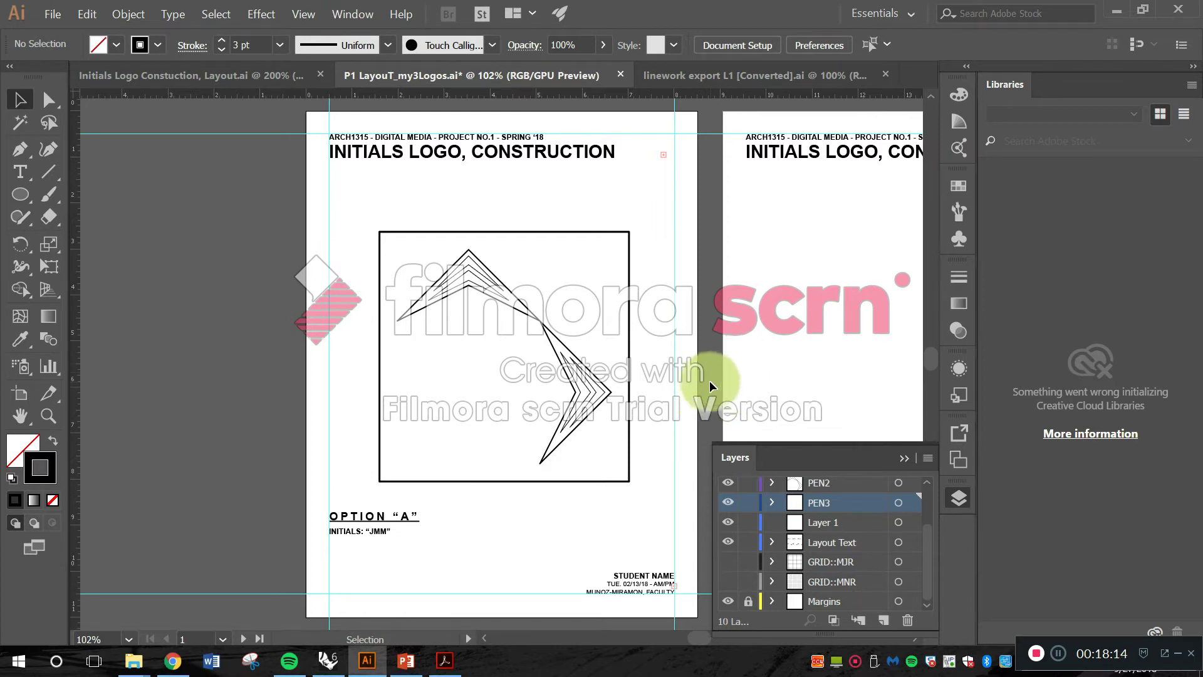
{"action": "scroll", "coordinate": [491, 282], "scroll_direction": "up", "scroll_amount": 4}
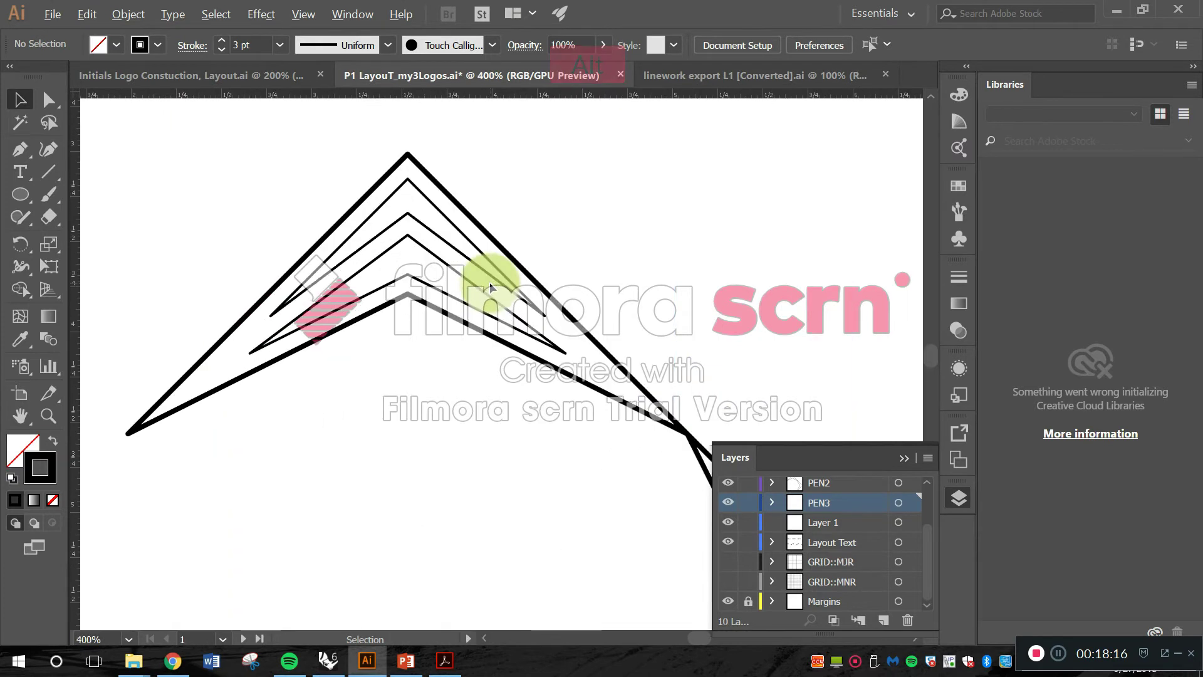
{"action": "scroll", "coordinate": [474, 252], "scroll_direction": "down", "scroll_amount": 4}
{"action": "left_click_drag", "start_coordinate": [637, 372], "coordinate": [540, 366]}
{"action": "scroll", "coordinate": [510, 335], "scroll_direction": "up", "scroll_amount": 1}
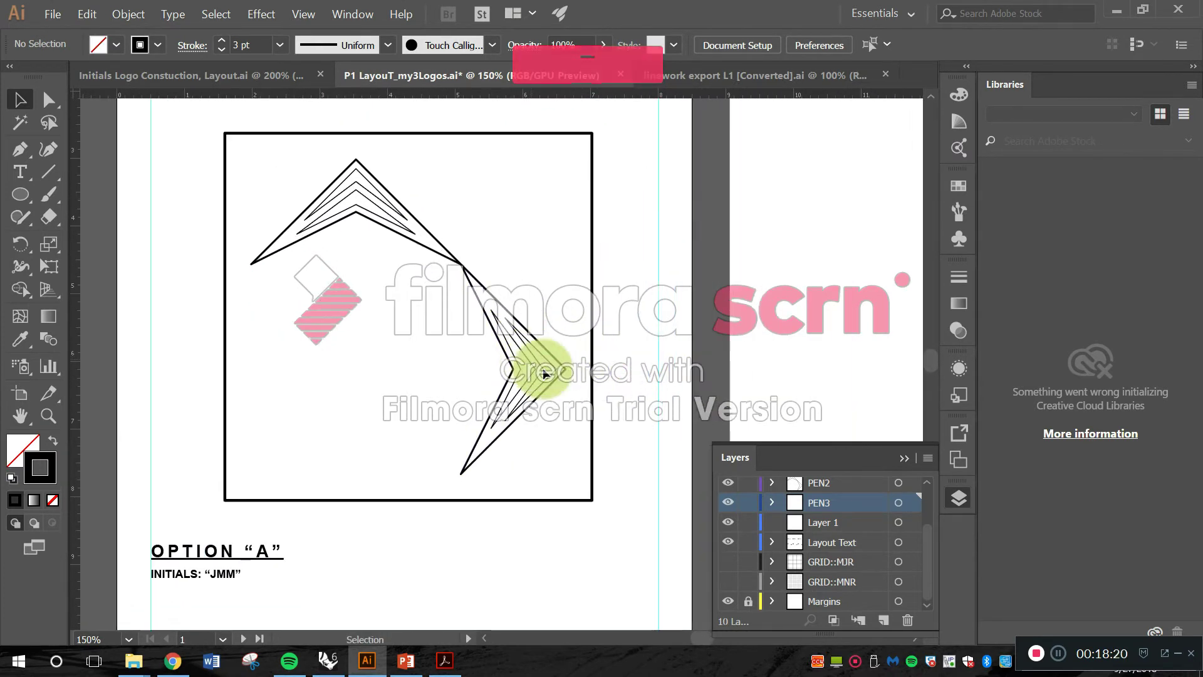
- Toggle the visibility of GRID::MJR and GRID::MNR to compare the major and minor grid lines, leaving both layers visible
{"action": "left_click", "coordinate": [727, 562]}
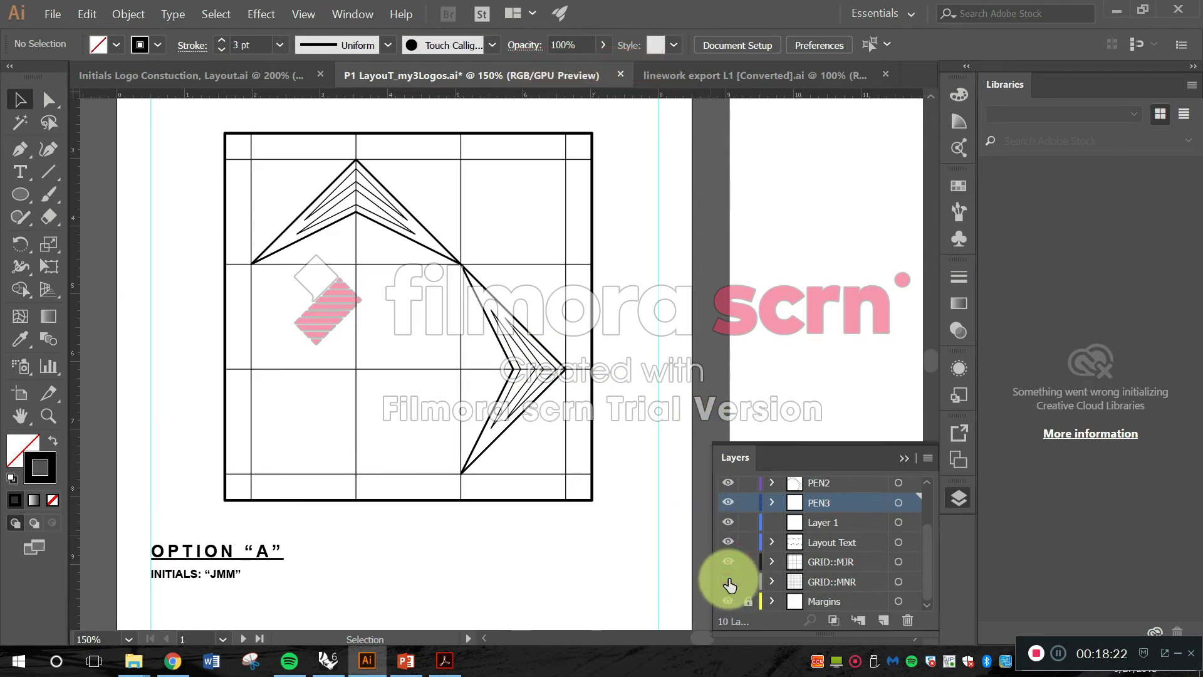
{"action": "left_click", "coordinate": [728, 582]}
{"action": "left_click", "coordinate": [729, 562]}
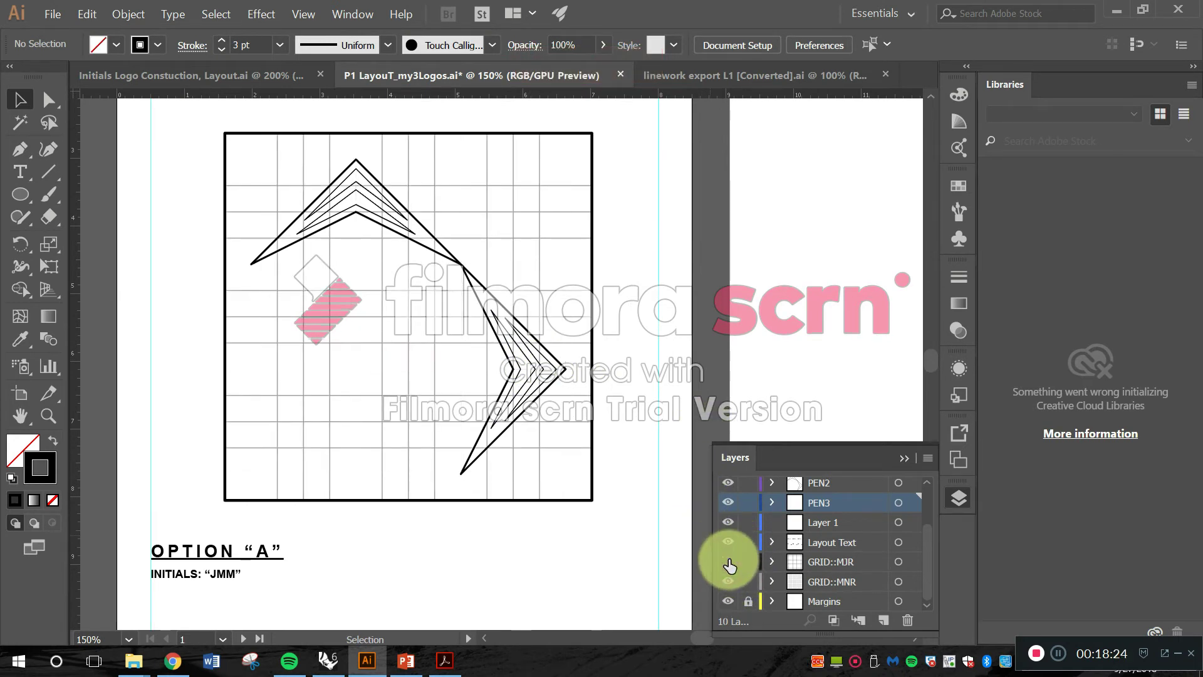
{"action": "left_click", "coordinate": [729, 564]}
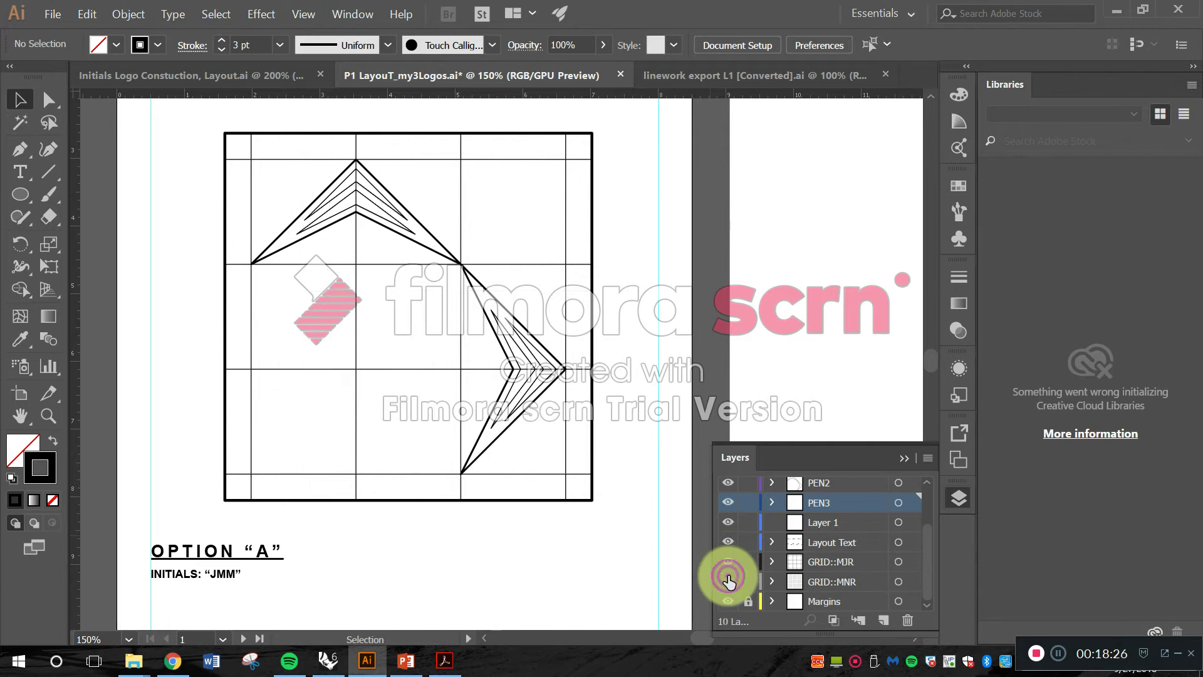
{"action": "left_click", "coordinate": [729, 582]}
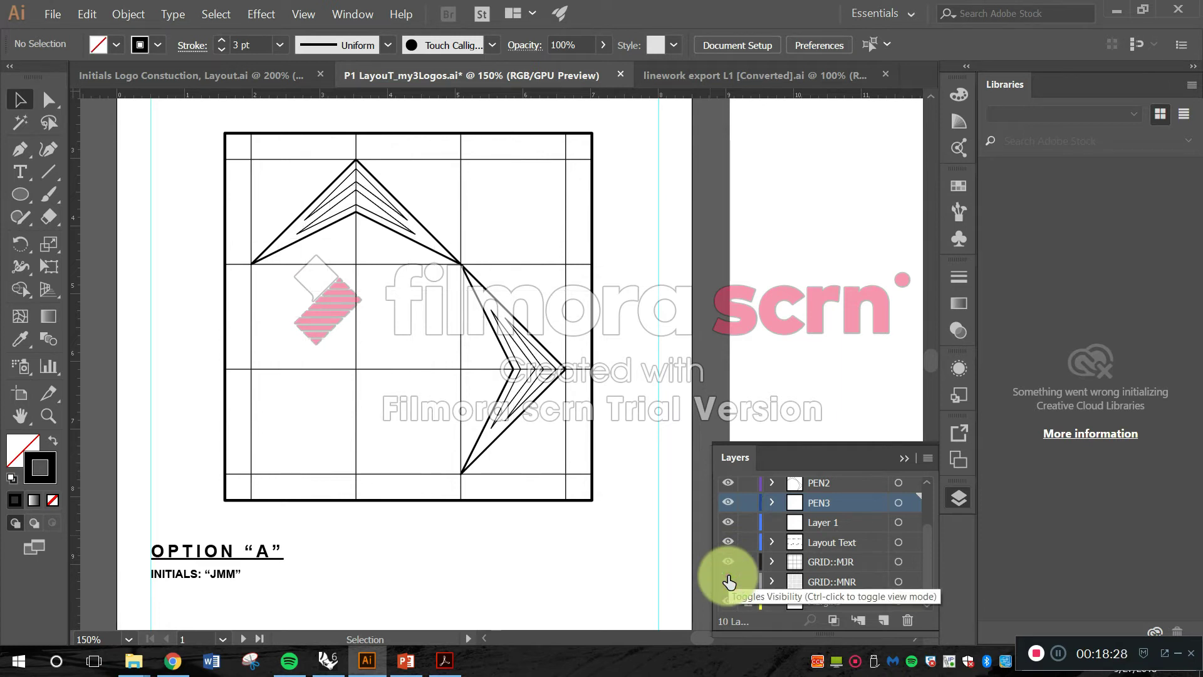
{"action": "left_click", "coordinate": [729, 582]}
{"action": "left_click", "coordinate": [729, 582]}
{"action": "left_click", "coordinate": [729, 582]}
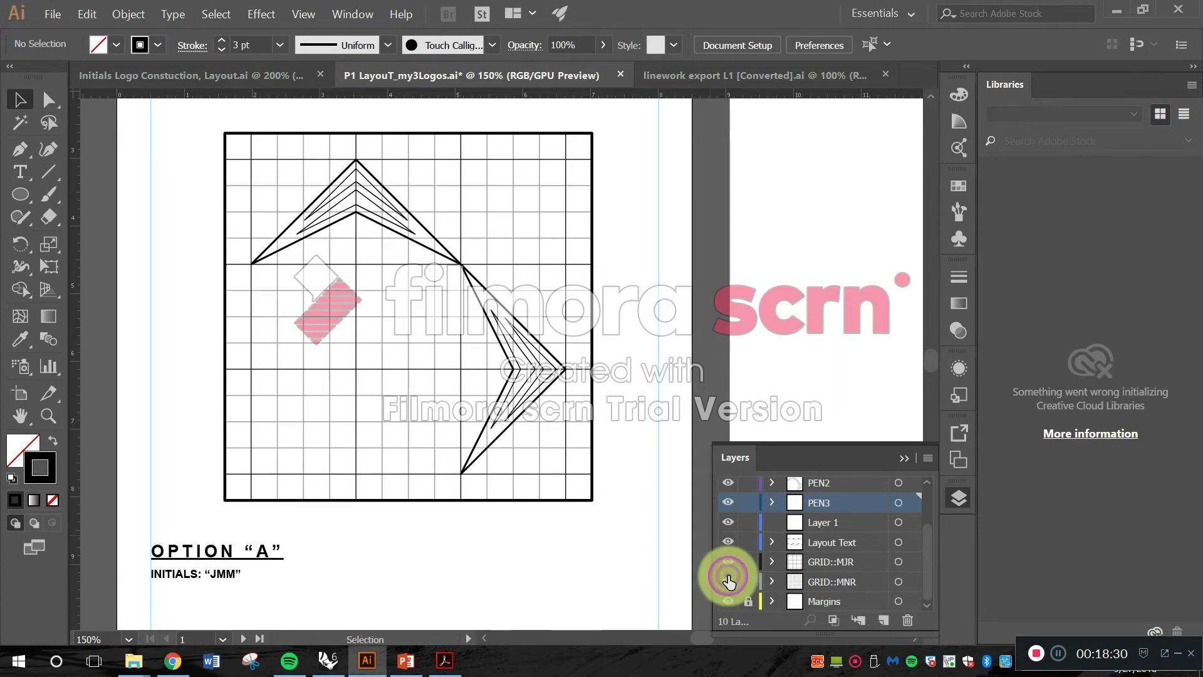
- Make the Guides and DIMS layers visible again and bring the whole dimensioned grid into view
{"action": "scroll", "coordinate": [782, 555], "scroll_direction": "up", "scroll_amount": 3}
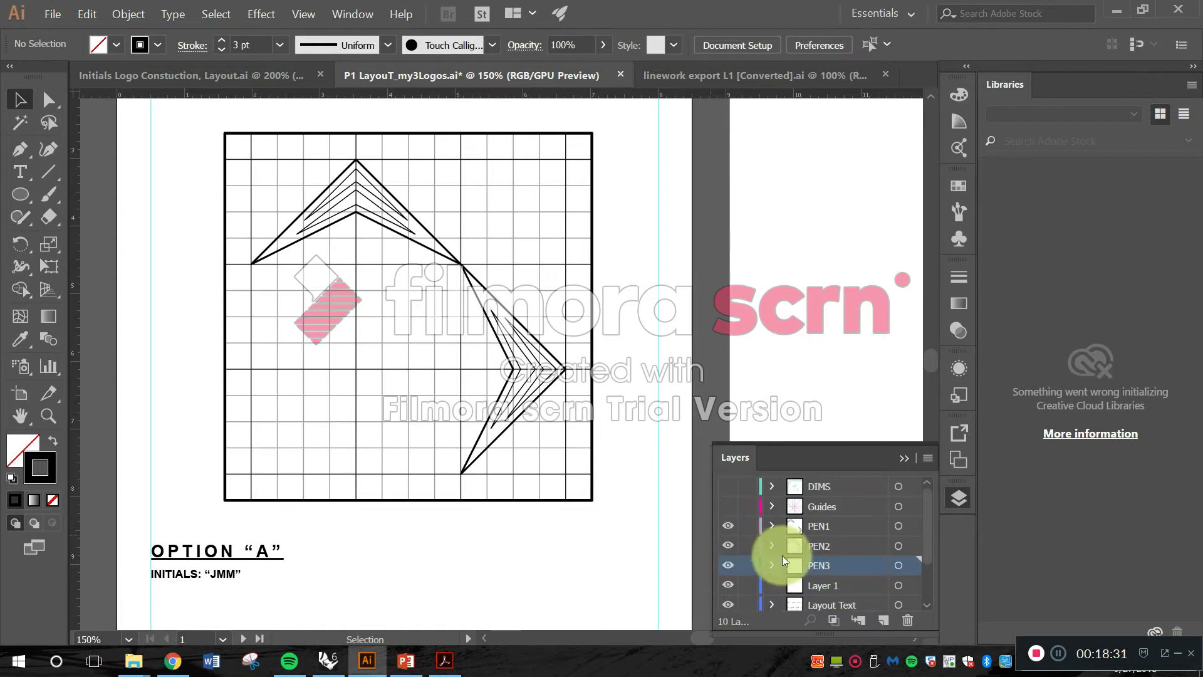
{"action": "left_click", "coordinate": [728, 506]}
{"action": "left_click", "coordinate": [728, 486]}
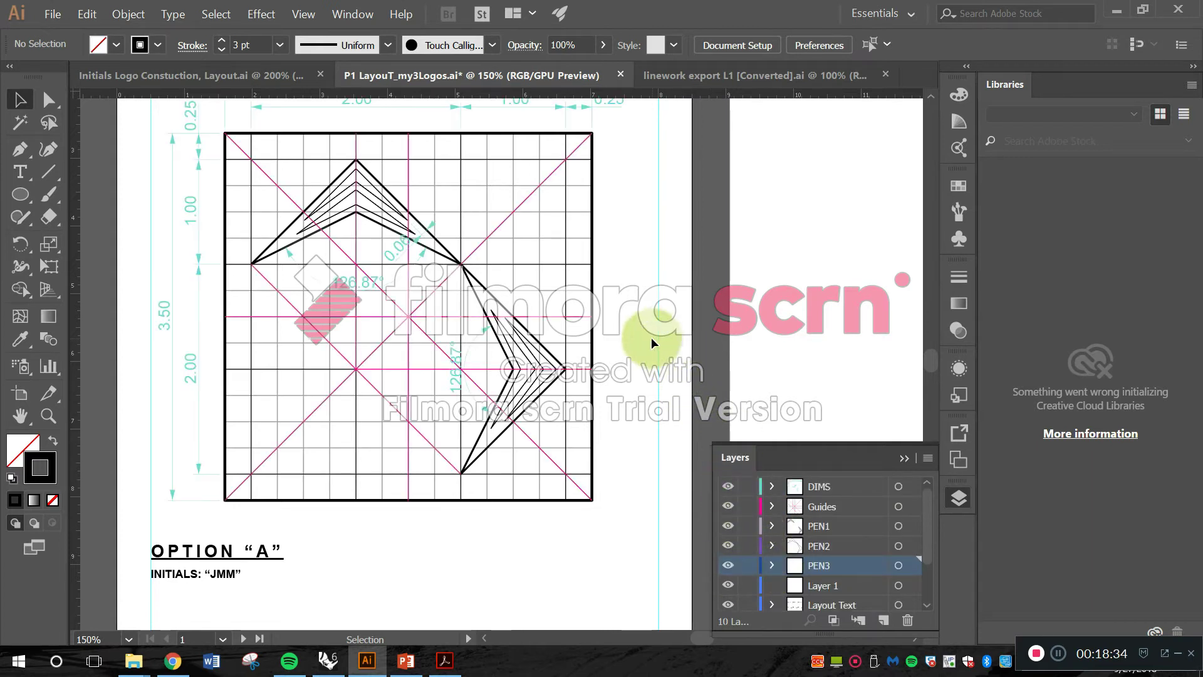
{"action": "left_click_drag", "start_coordinate": [528, 292], "coordinate": [559, 385]}
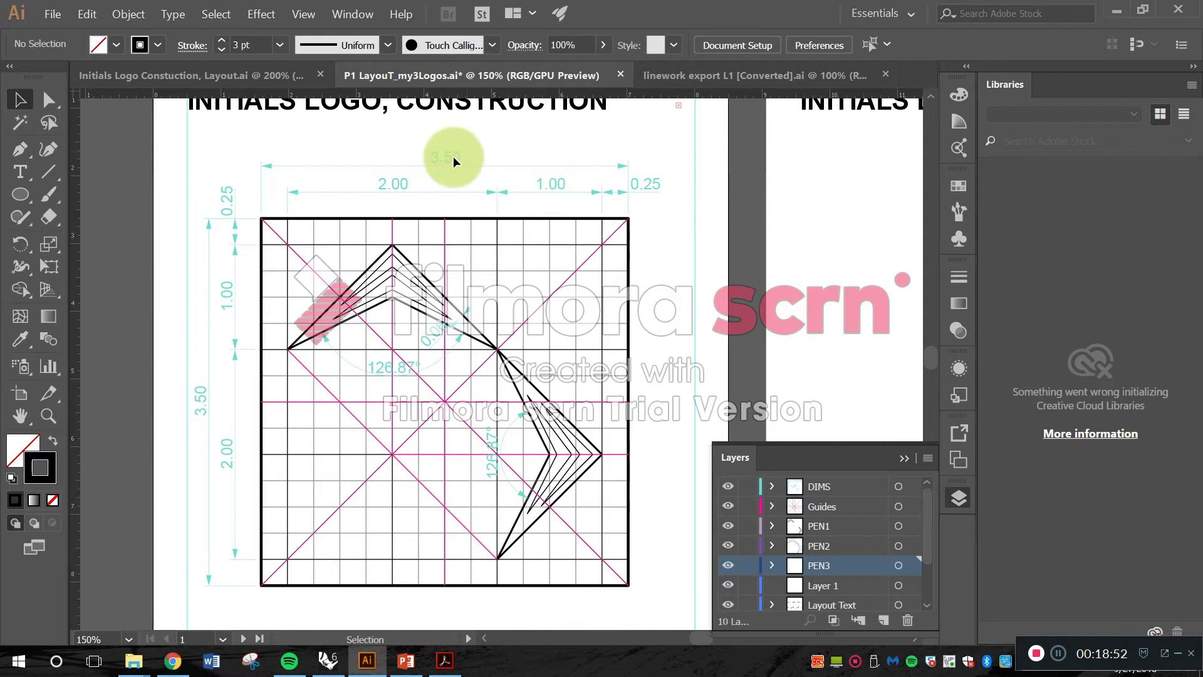
- Select the DIMS layer and expand it to look through its groups
{"action": "left_click", "coordinate": [810, 493]}
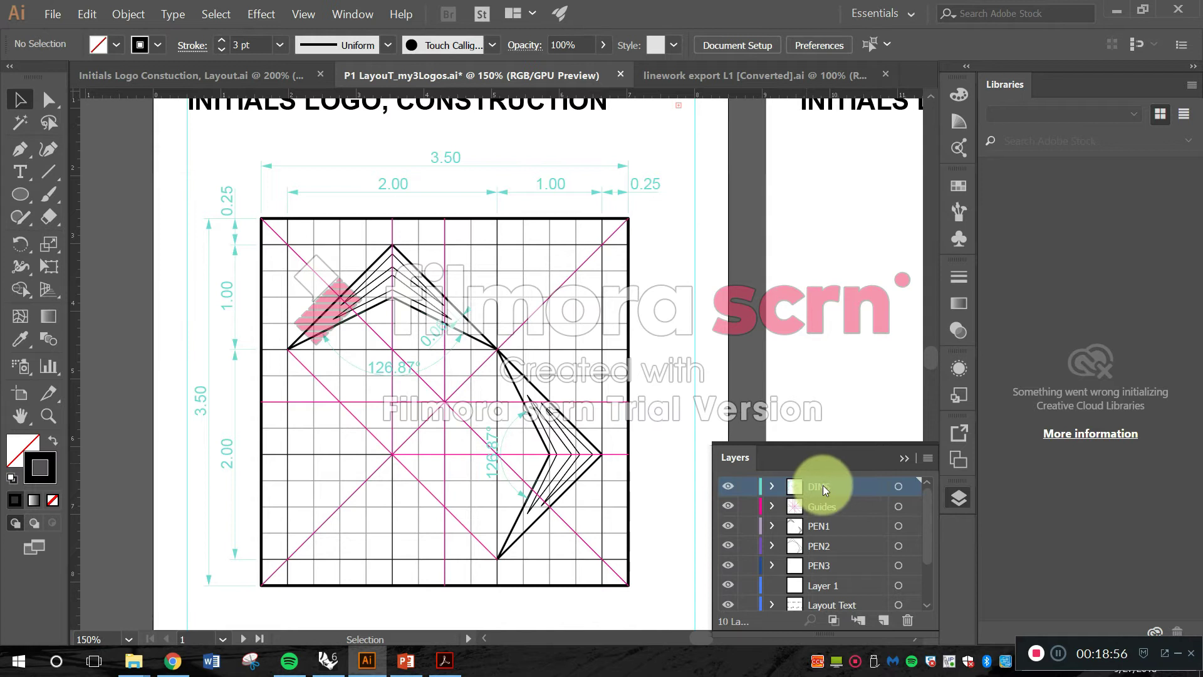
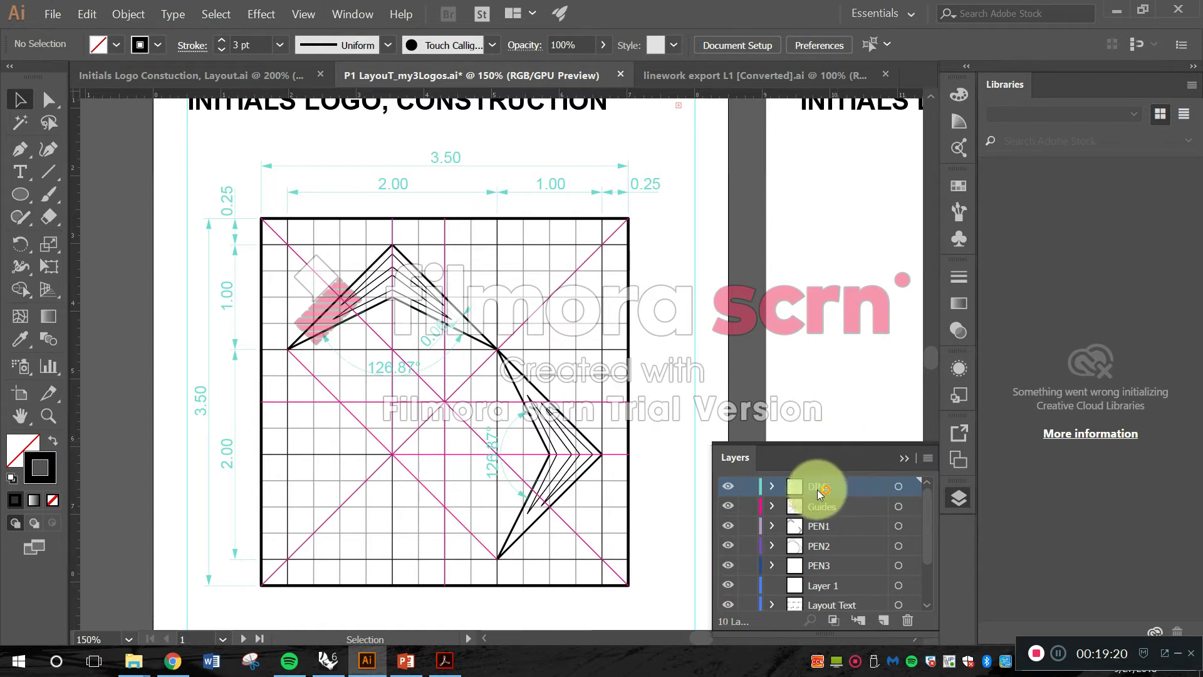
{"action": "left_click", "coordinate": [772, 488]}
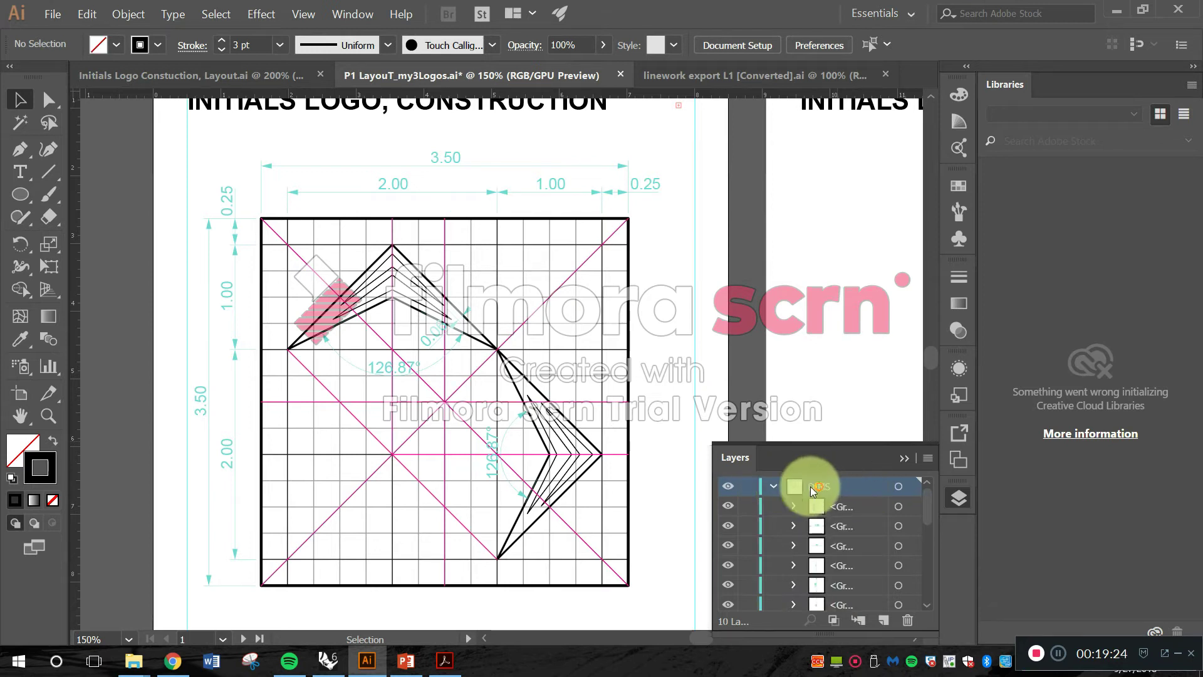
{"action": "scroll", "coordinate": [841, 521], "scroll_direction": "down", "scroll_amount": 5}
{"action": "scroll", "coordinate": [843, 528], "scroll_direction": "up", "scroll_amount": 4}
{"action": "scroll", "coordinate": [845, 538], "scroll_direction": "up", "scroll_amount": 1}
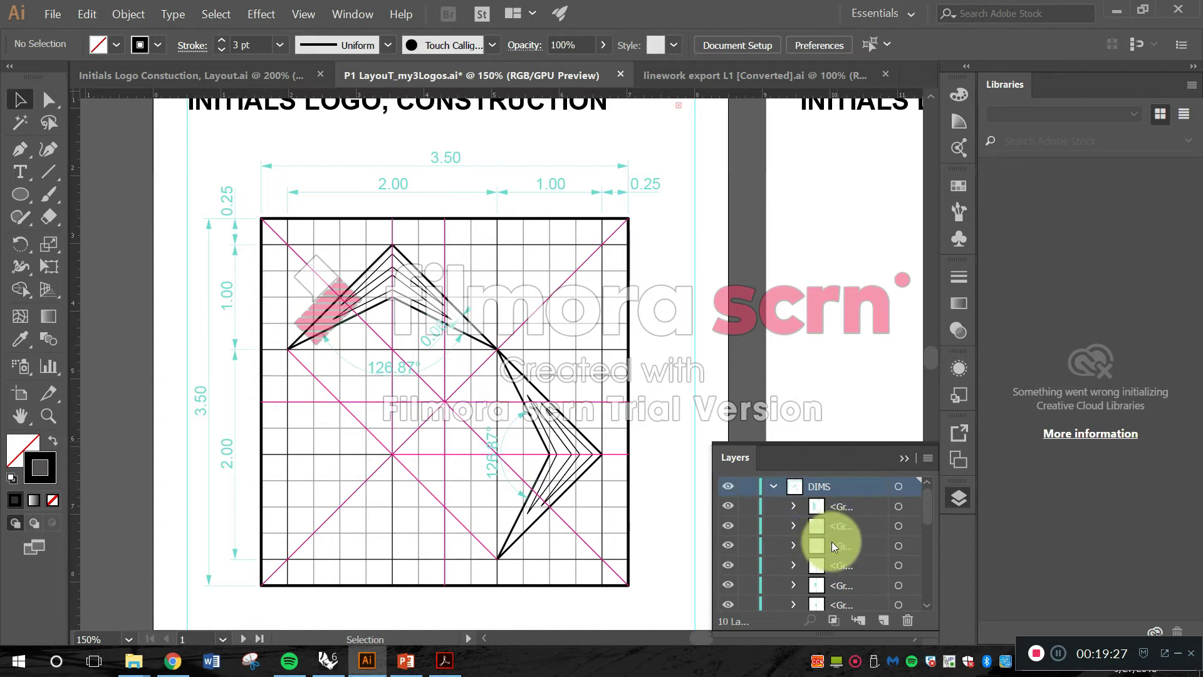
- Toggle the visibility of the first group in the DIMS layer to identify which dimension artwork it holds
{"action": "left_click", "coordinate": [728, 504]}
{"action": "left_click", "coordinate": [731, 504]}
{"action": "left_click", "coordinate": [731, 505]}
{"action": "left_click", "coordinate": [731, 505]}
{"action": "left_click", "coordinate": [732, 506]}
{"action": "left_click", "coordinate": [733, 506]}
{"action": "left_click", "coordinate": [733, 505]}
{"action": "left_click", "coordinate": [732, 506]}
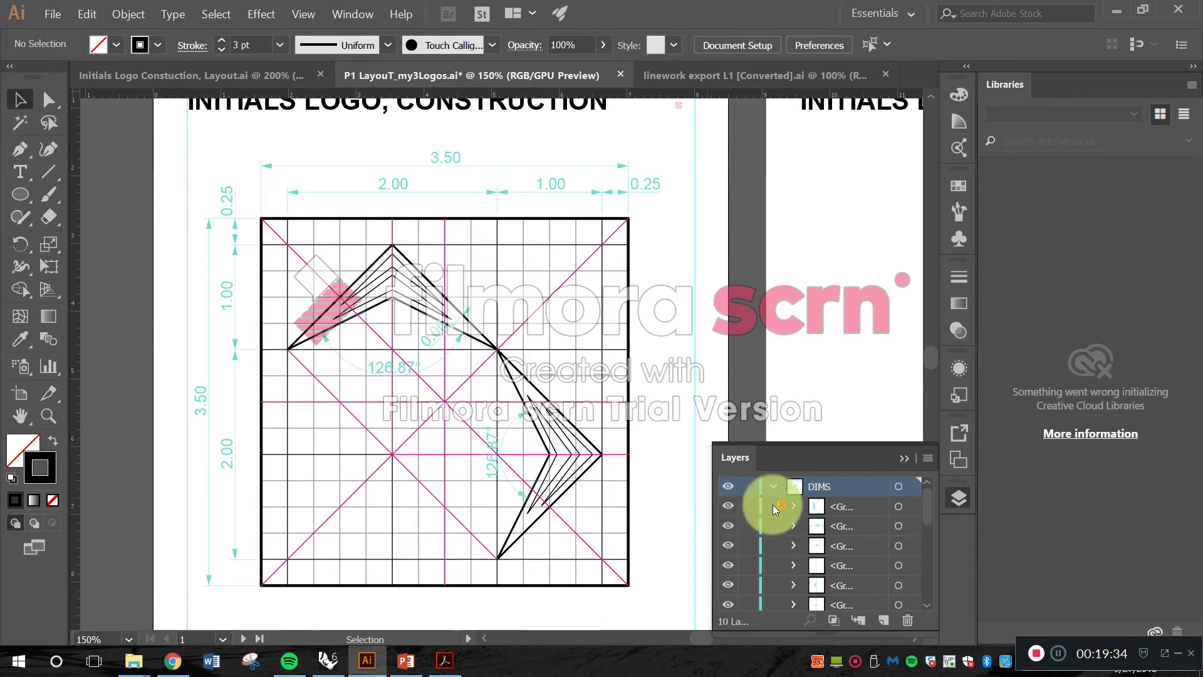
- Create a sublayer inside the DIMS layer and name it Lines
{"action": "left_click", "coordinate": [863, 618]}
{"action": "left_click", "coordinate": [843, 505]}
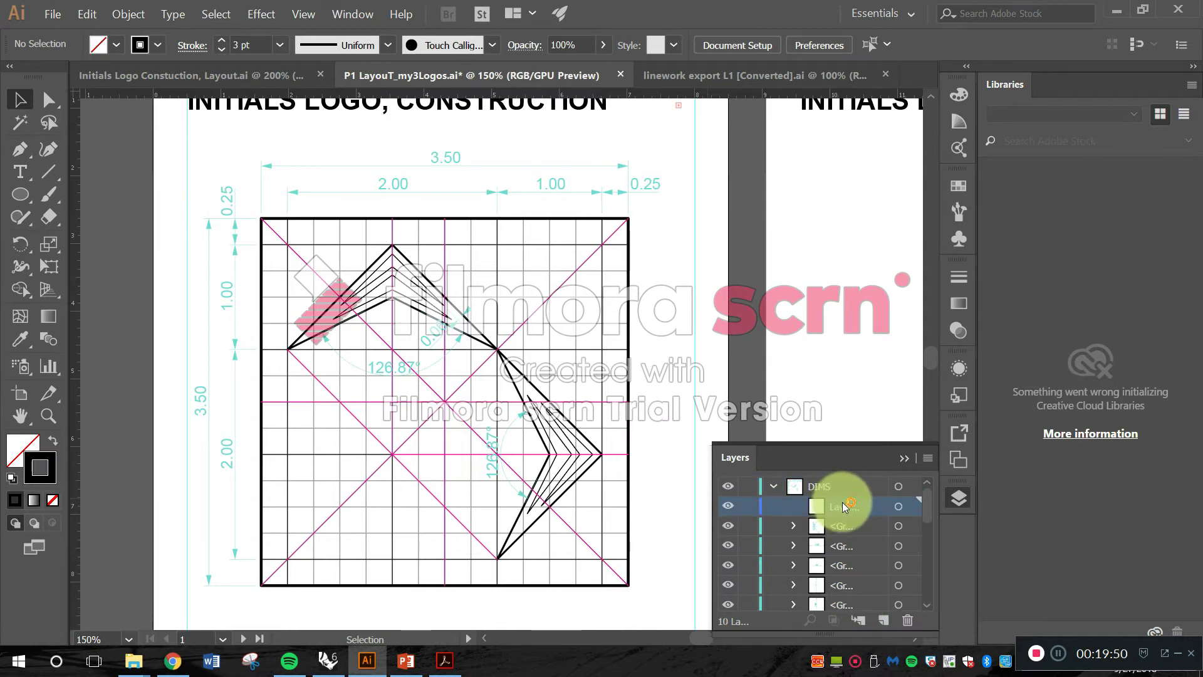
{"action": "double_click", "coordinate": [846, 505]}
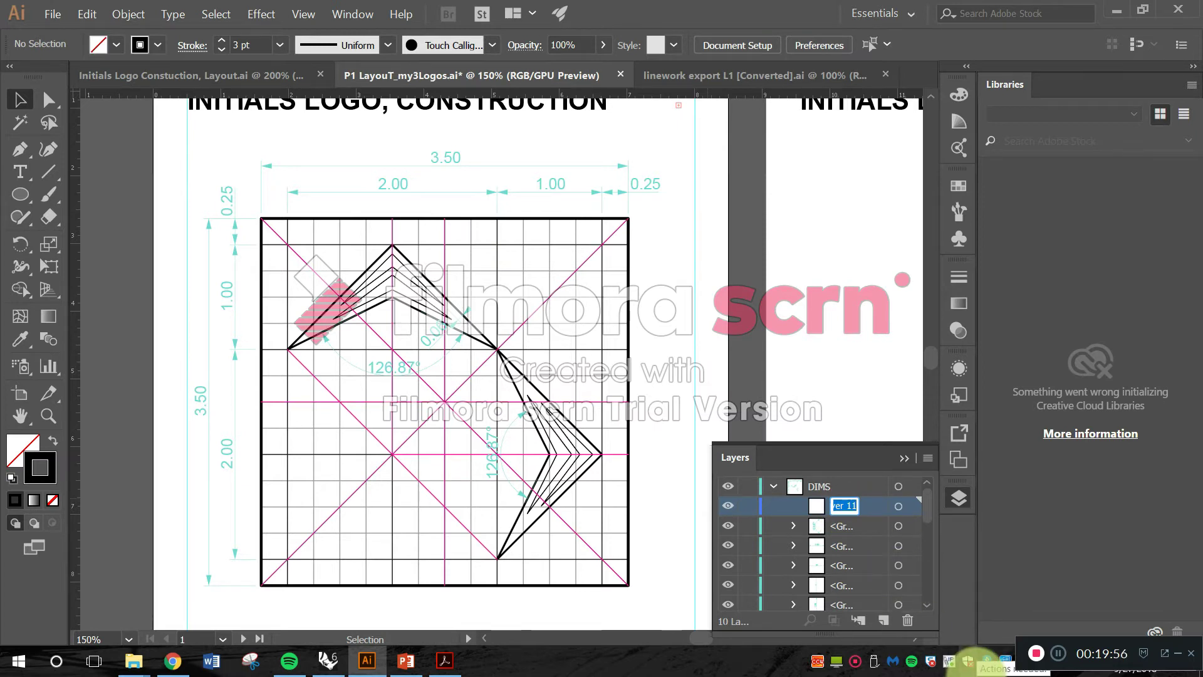
{"action": "type", "text": "Line"}
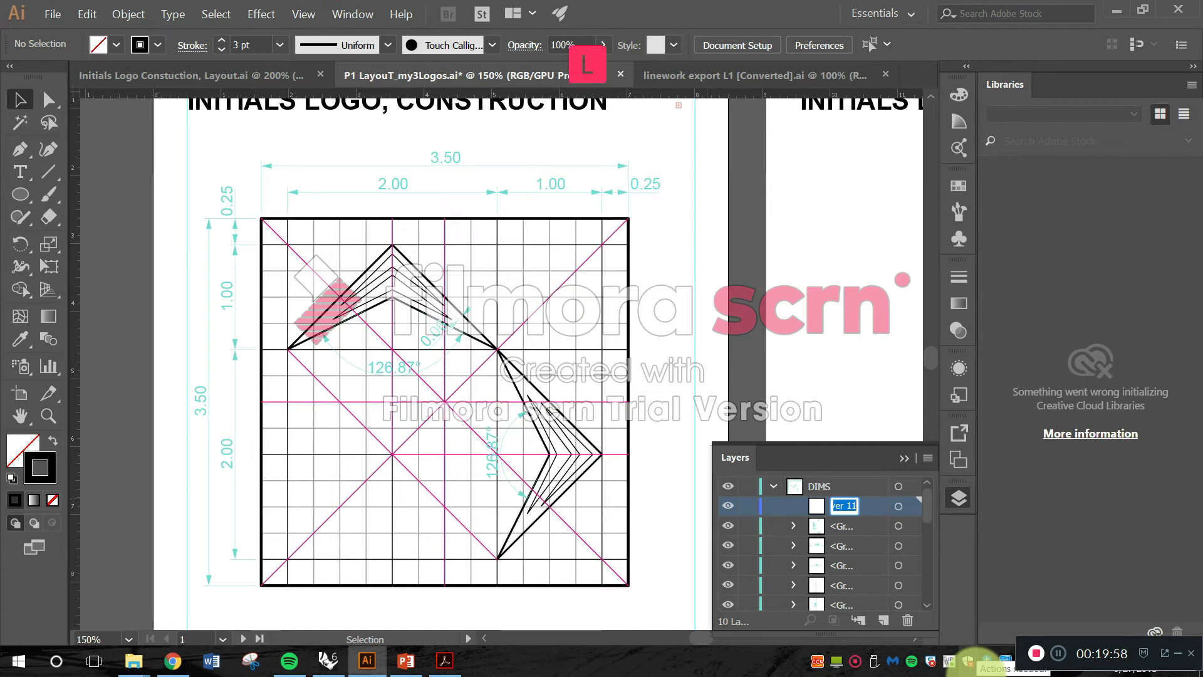
{"action": "type", "text": "s"}
{"action": "key", "text": "Return"}
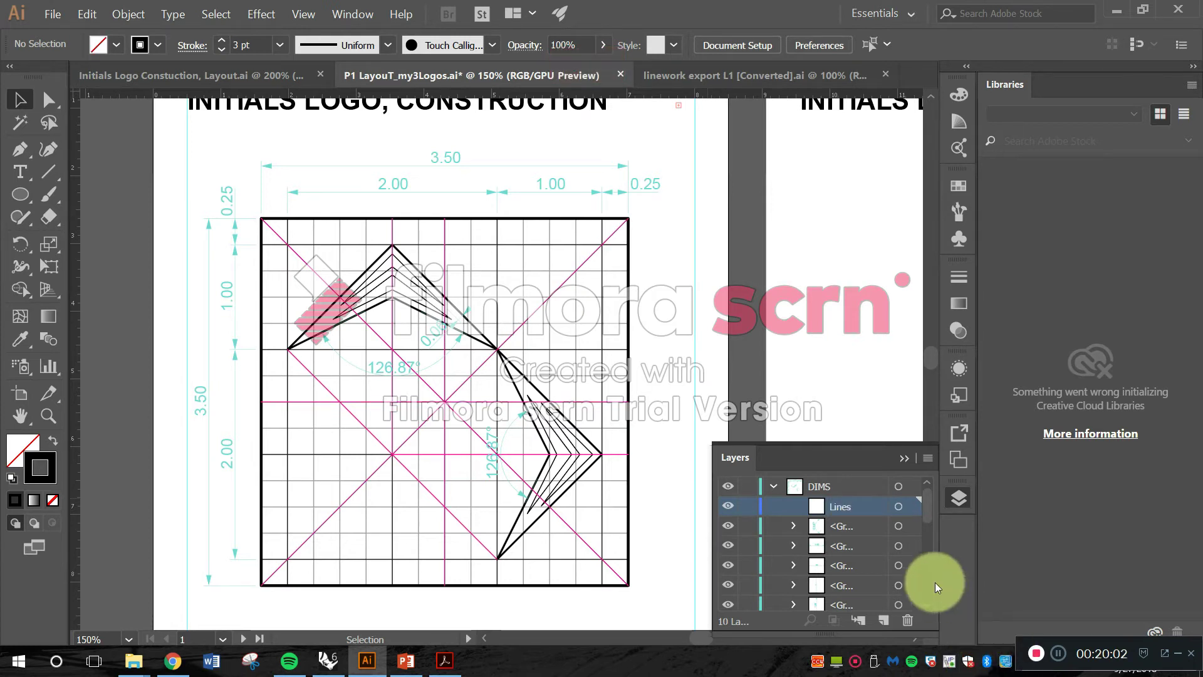
- Create another sublayer inside the DIMS layer and name it Arrows
{"action": "left_click", "coordinate": [836, 487]}
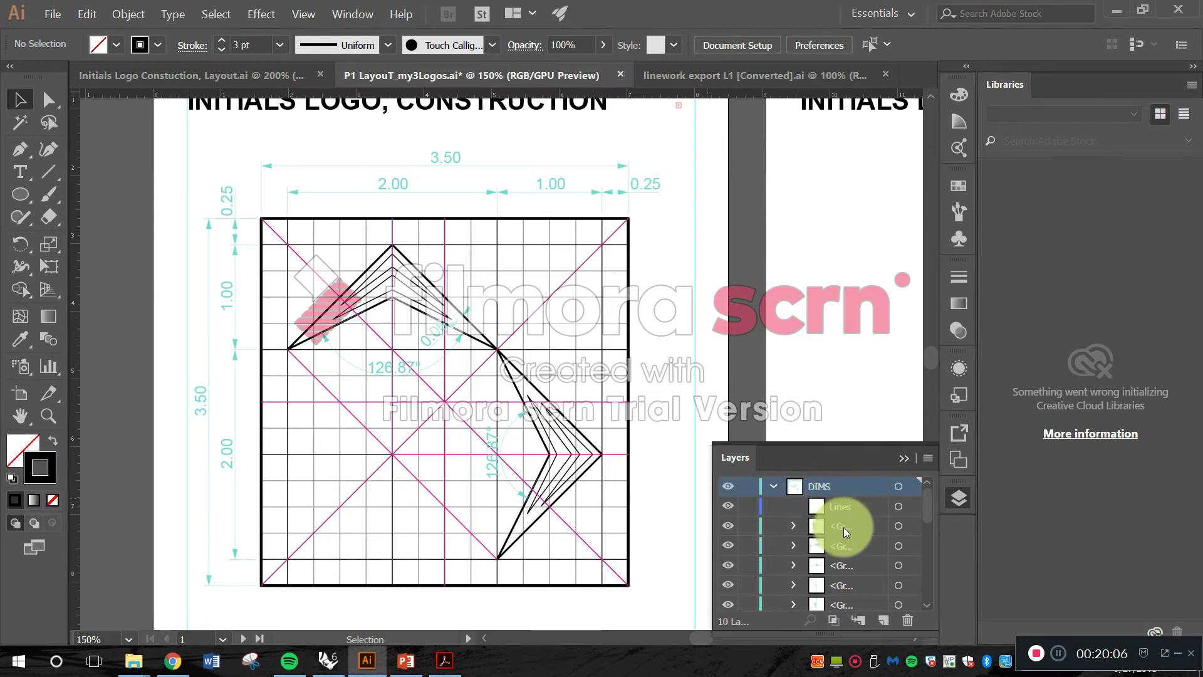
{"action": "left_click", "coordinate": [862, 621]}
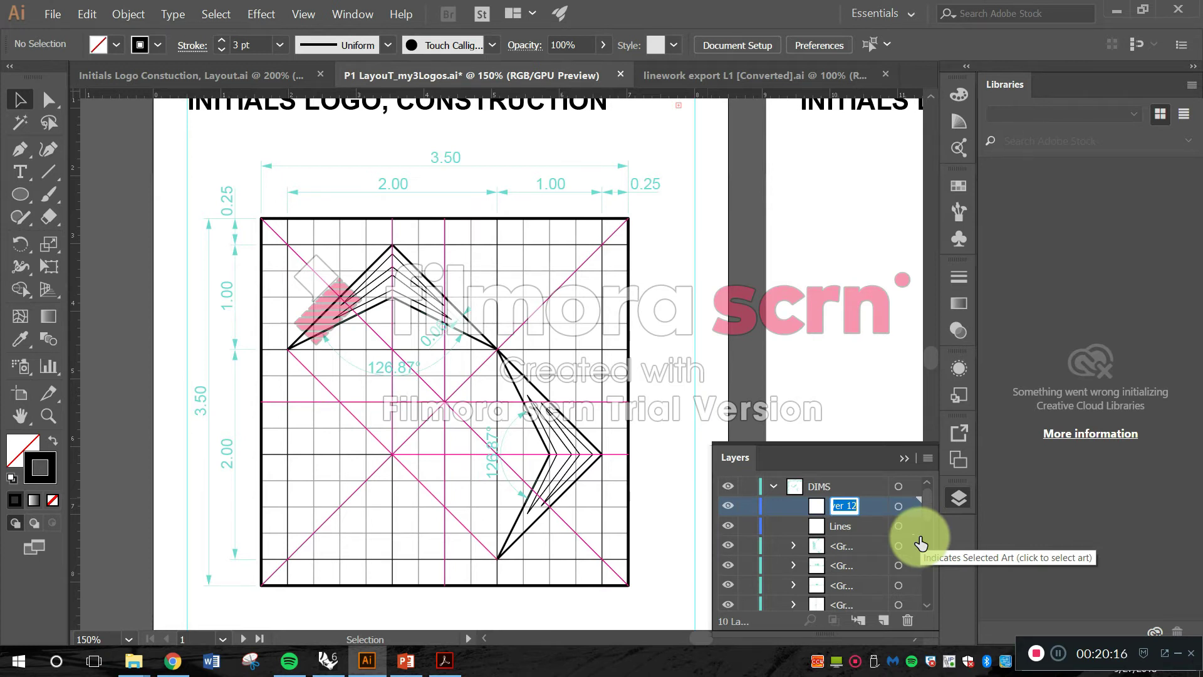
{"action": "type", "text": "Ar"}
{"action": "type", "text": "rows"}
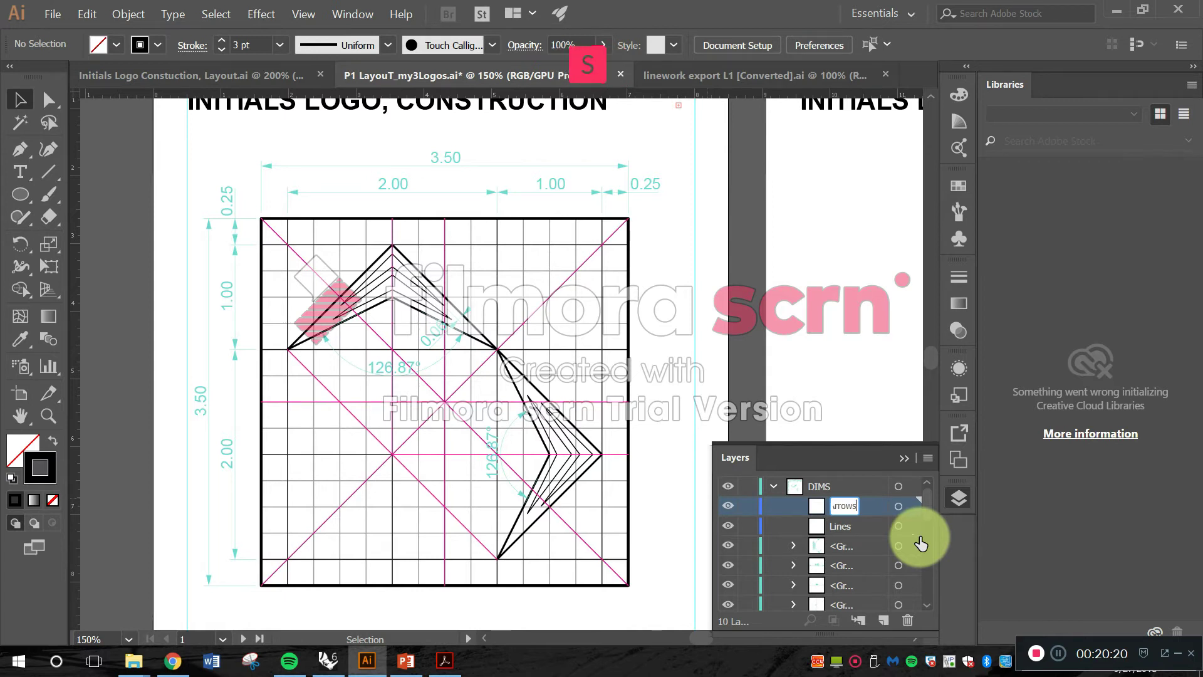
{"action": "key", "text": "Return"}
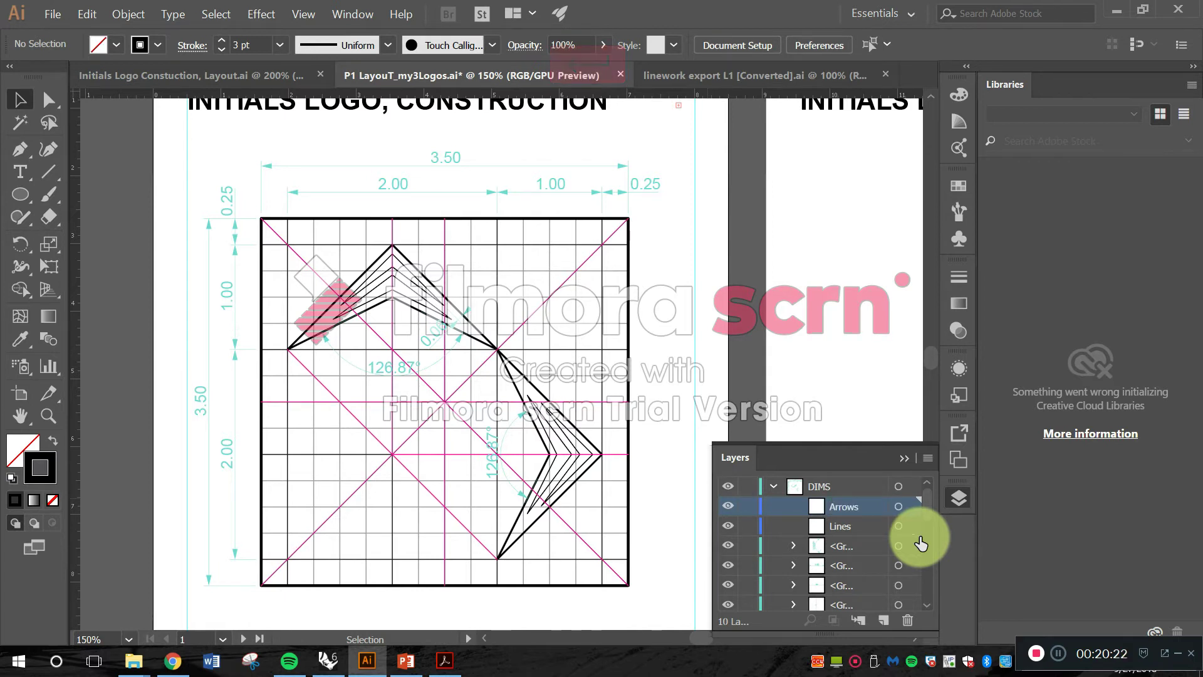
- Create a third sublayer inside the DIMS layer and name it Text
{"action": "left_click", "coordinate": [823, 486]}
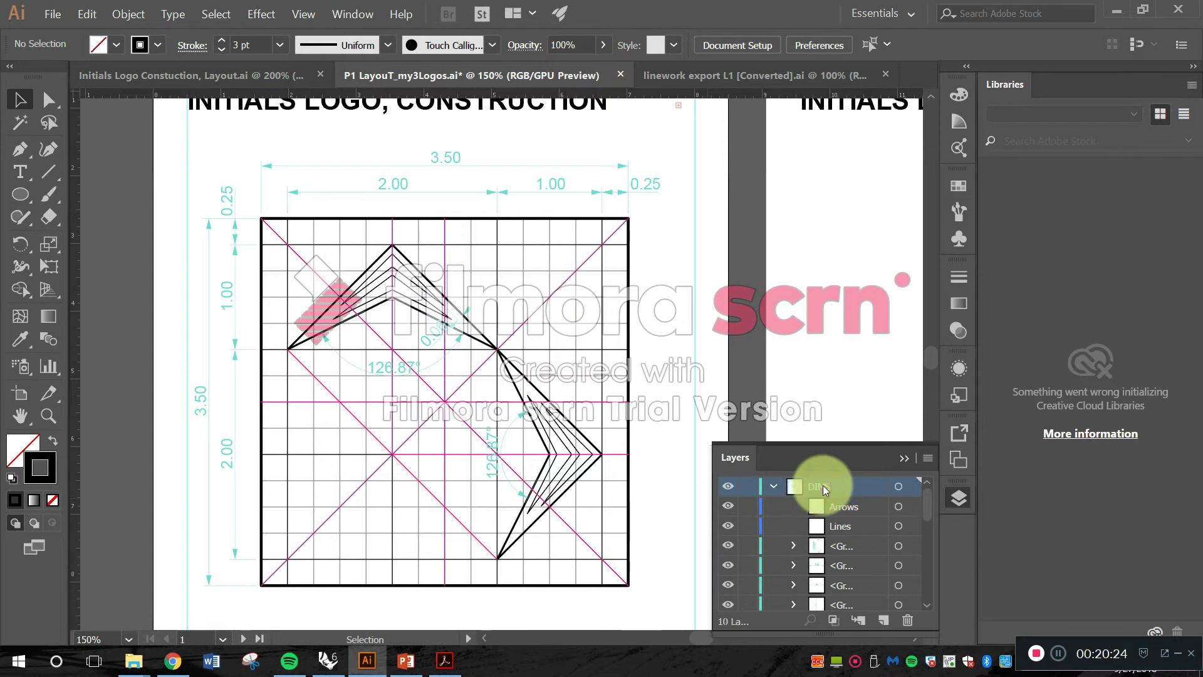
{"action": "left_click", "coordinate": [860, 621]}
{"action": "double_click", "coordinate": [849, 508]}
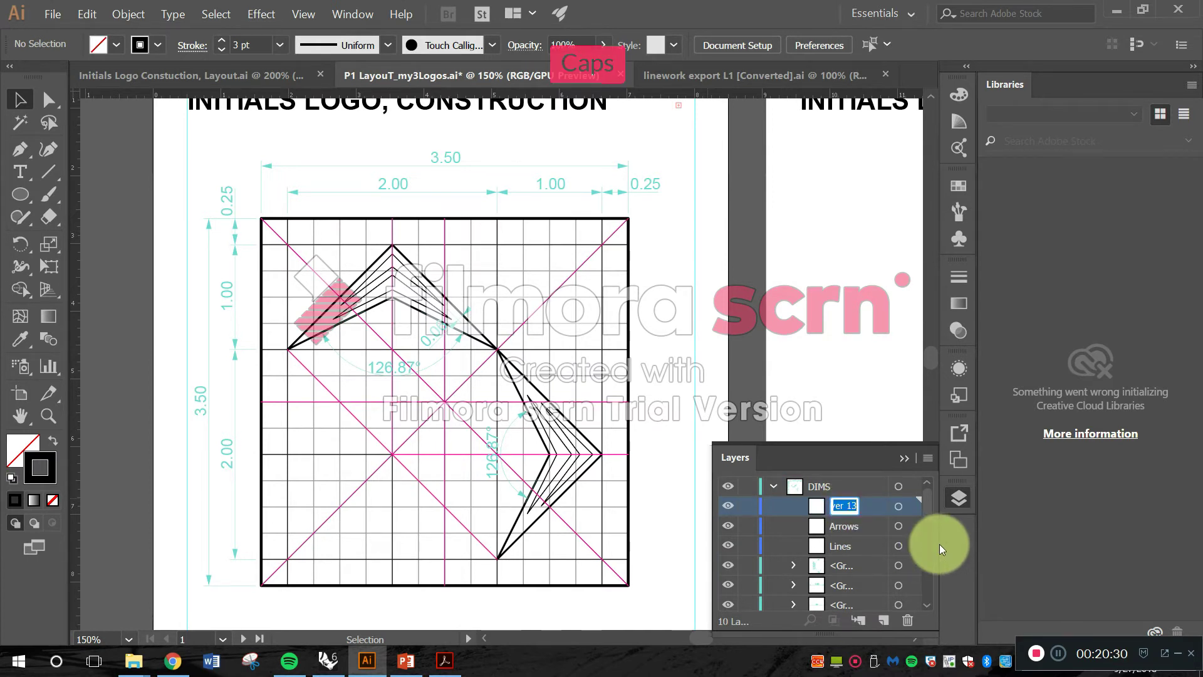
{"action": "type", "text": "Text"}
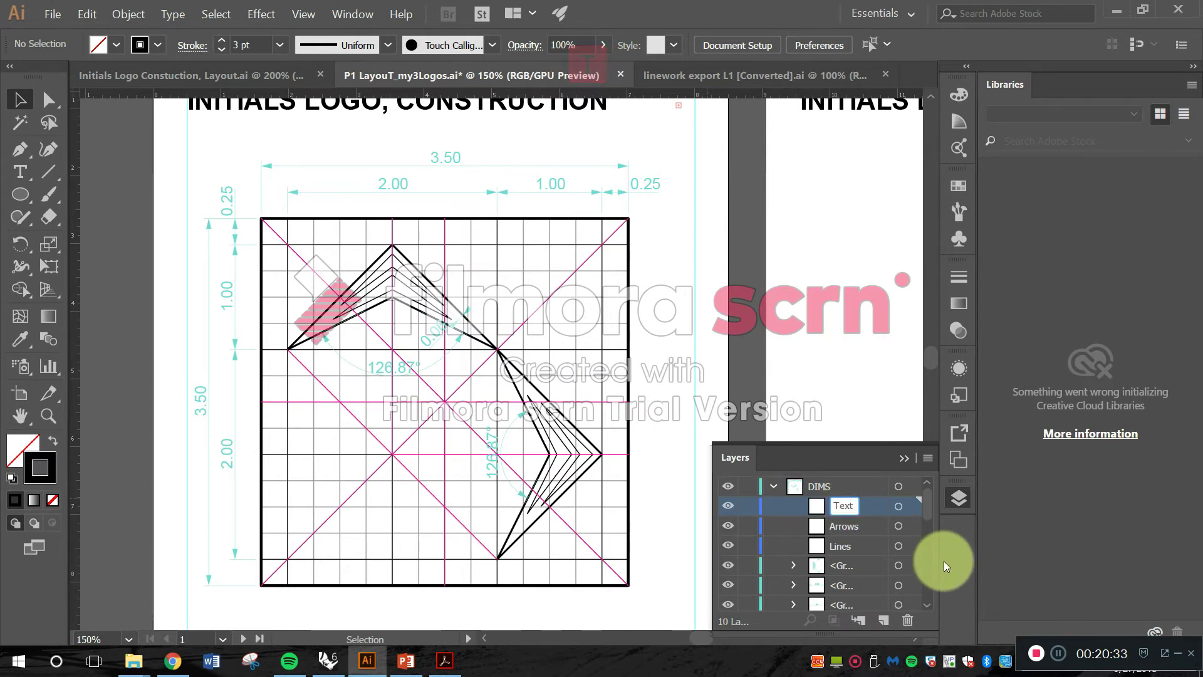
{"action": "key", "text": "Return"}
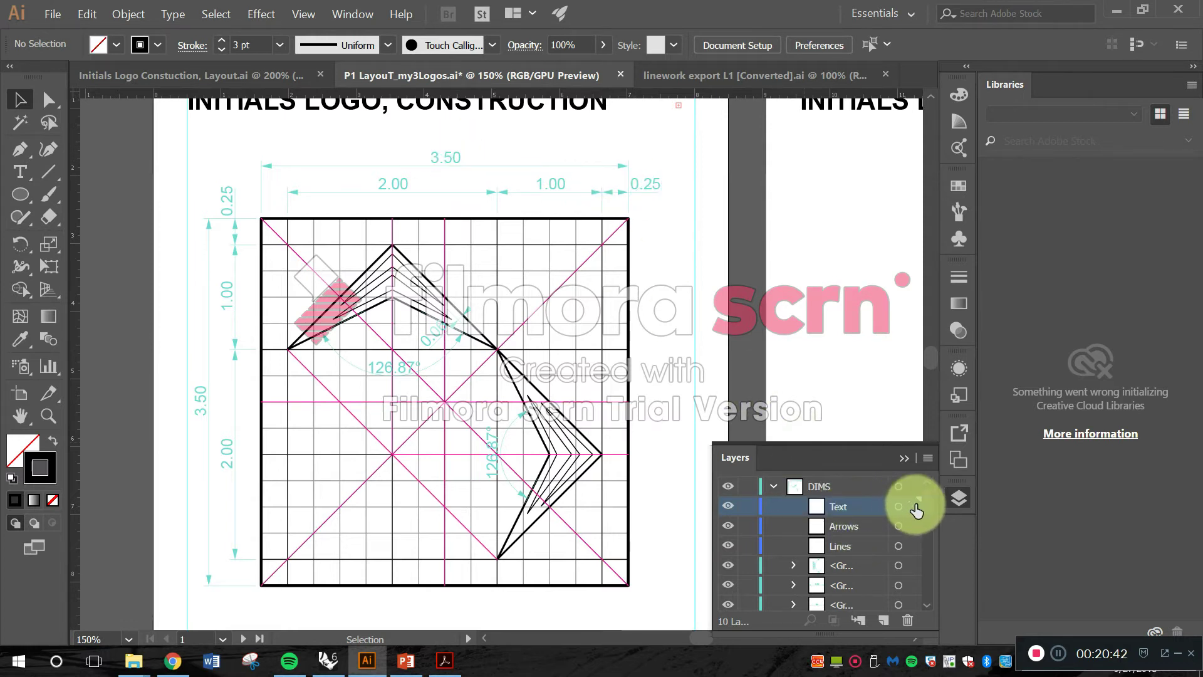
- Collapse the DIMS layer and hide all the layers below it to isolate the dimension artwork
{"action": "scroll", "coordinate": [496, 185], "scroll_direction": "up", "scroll_amount": 6}
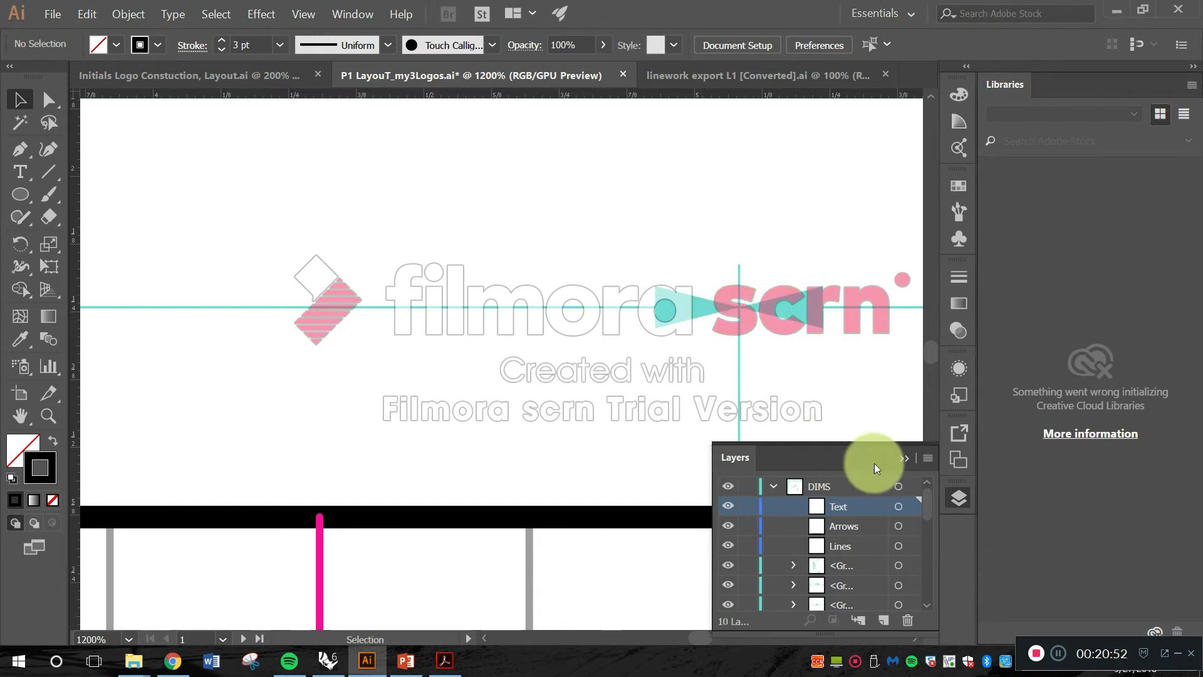
{"action": "scroll", "coordinate": [821, 388], "scroll_direction": "down", "scroll_amount": 1}
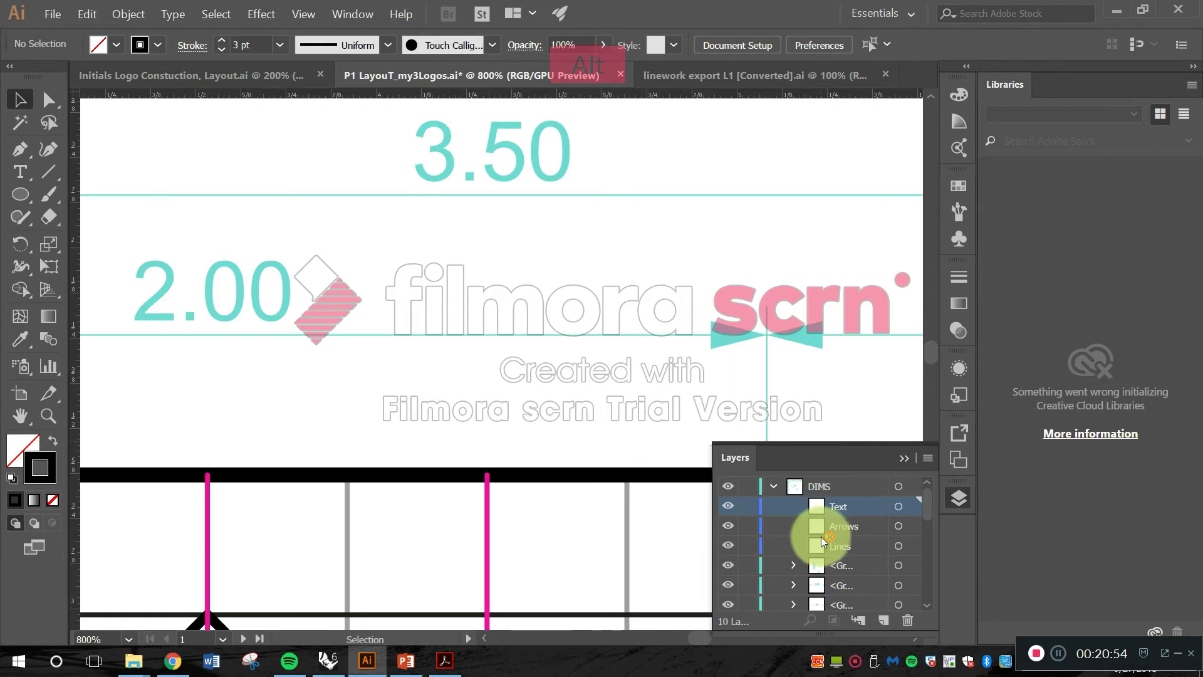
{"action": "left_click", "coordinate": [774, 488]}
{"action": "mouse_move", "coordinate": [729, 511]}
{"action": "left_mouse_down"}
{"action": "mouse_move", "coordinate": [725, 615]}
{"action": "mouse_move", "coordinate": [739, 580]}
{"action": "mouse_move", "coordinate": [735, 603]}
{"action": "left_mouse_up"}
{"action": "scroll", "coordinate": [659, 457], "scroll_direction": "down", "scroll_amount": 5}
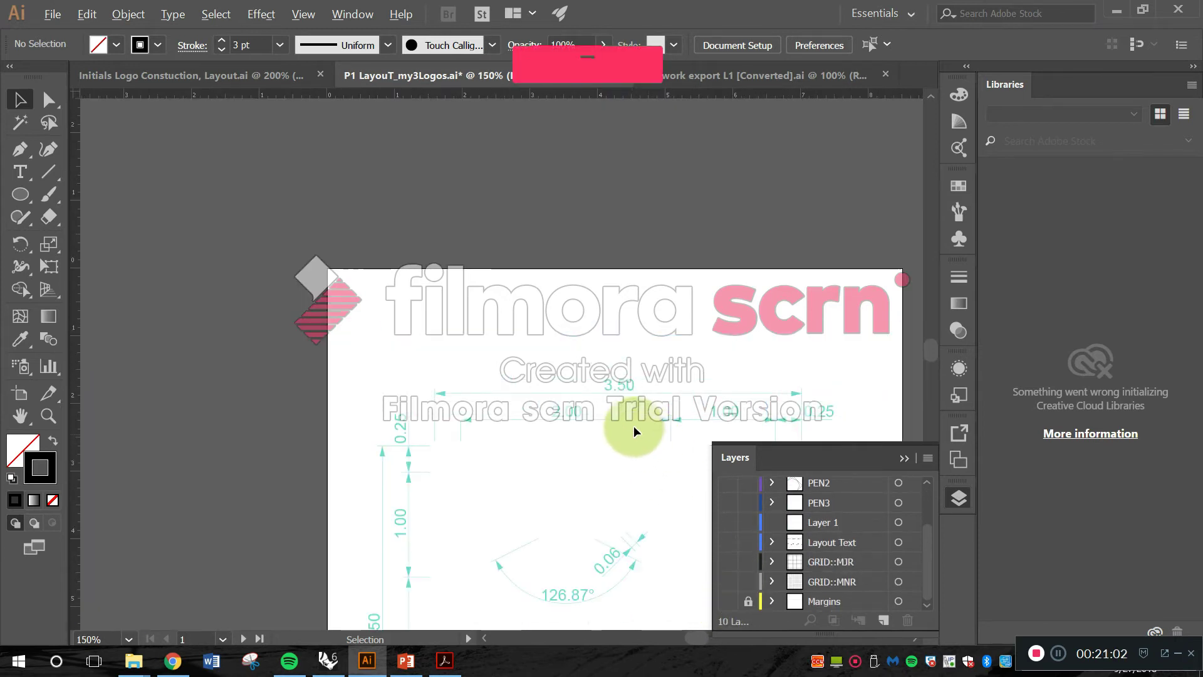
- Examine the linear dimensions and the two angular dimensions up close, checking how their lines, arrows and text are grouped
{"action": "left_click_drag", "start_coordinate": [517, 225], "coordinate": [509, 204]}
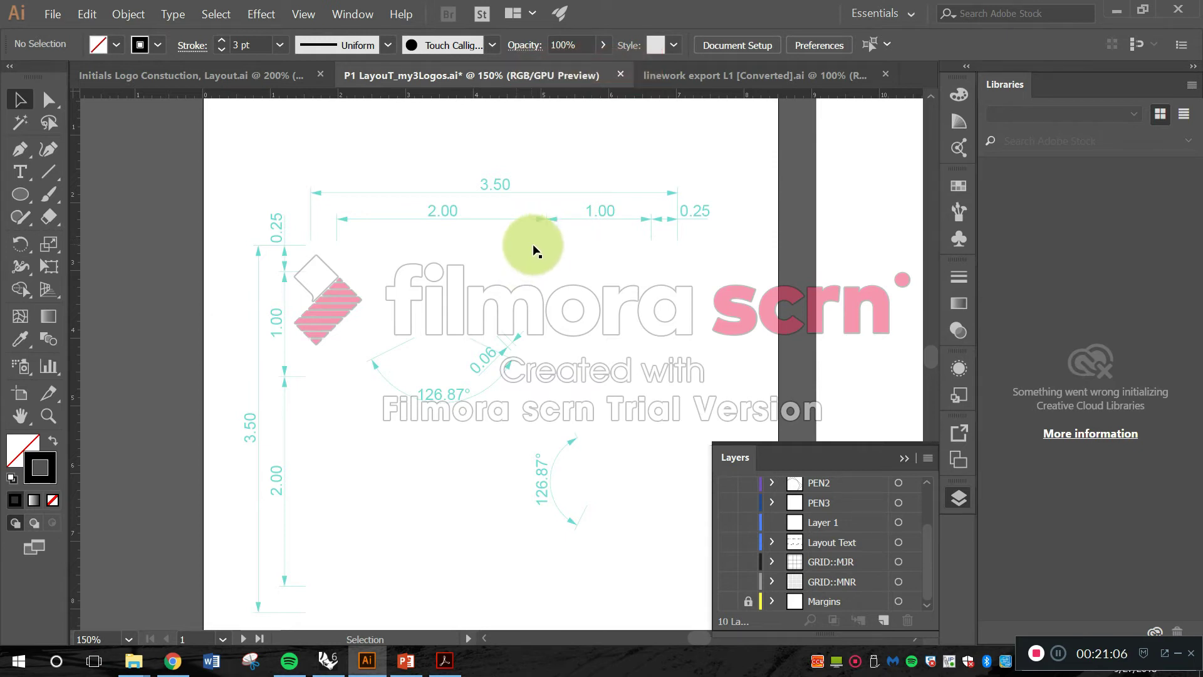
{"action": "key", "text": "alt"}
{"action": "scroll", "coordinate": [505, 182], "scroll_direction": "up", "scroll_amount": 3}
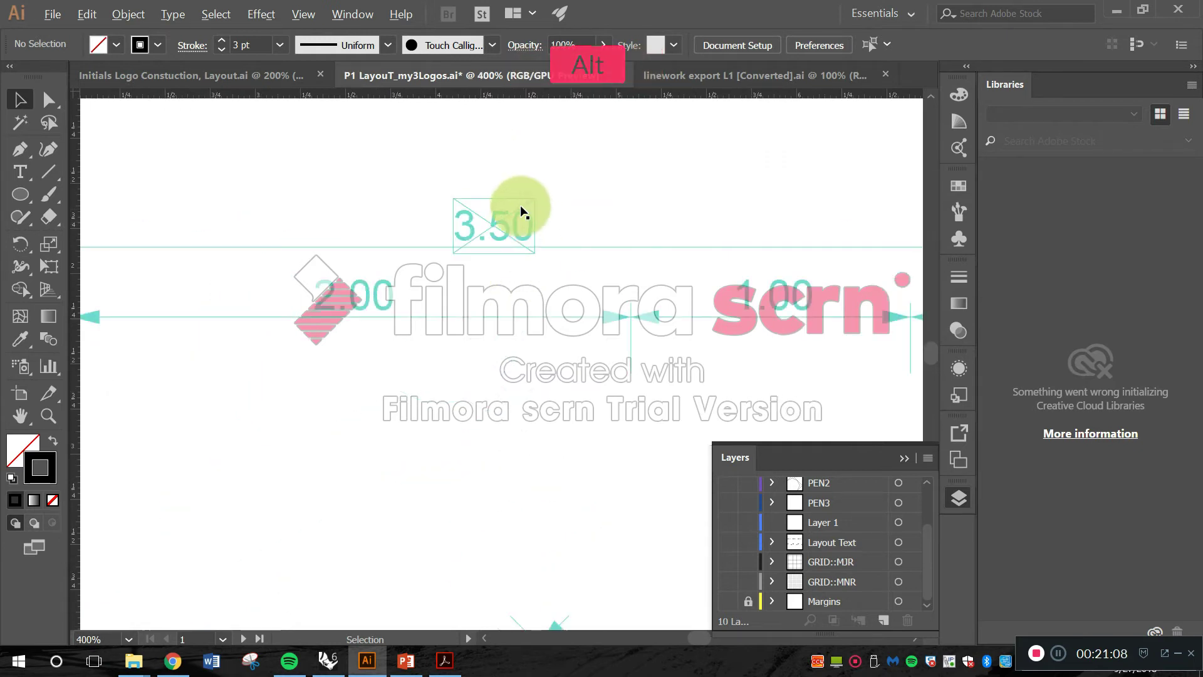
{"action": "scroll", "coordinate": [538, 237], "scroll_direction": "down", "scroll_amount": 4}
{"action": "scroll", "coordinate": [545, 407], "scroll_direction": "up", "scroll_amount": 3}
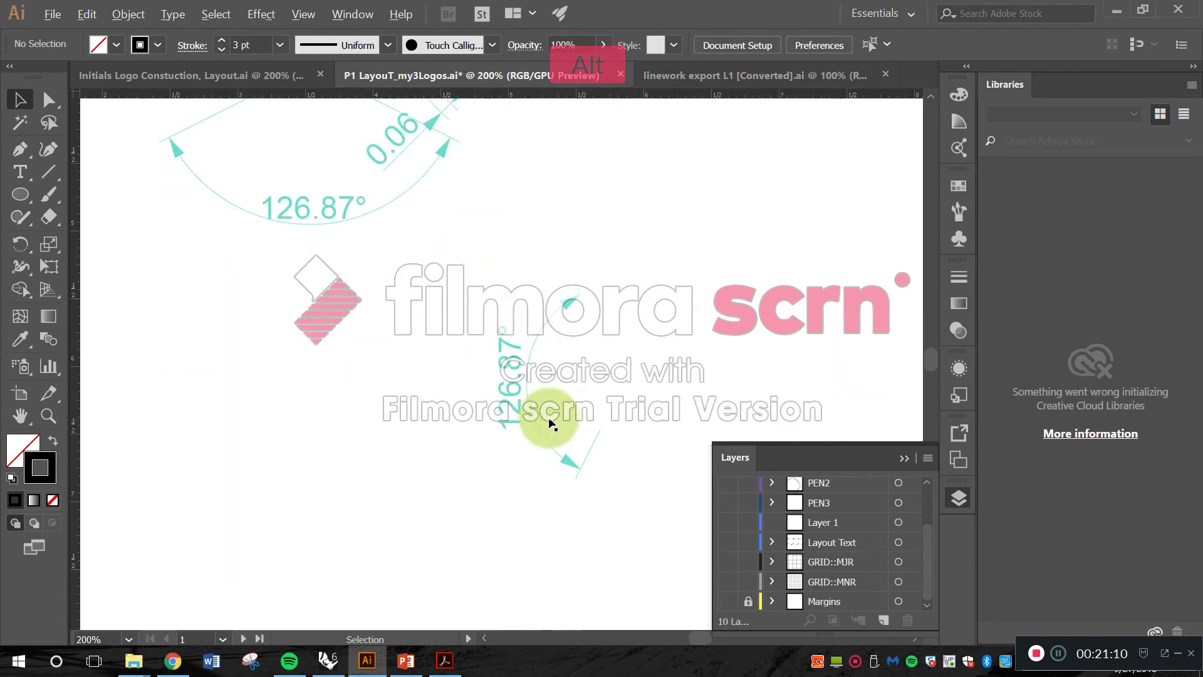
{"action": "left_click", "coordinate": [510, 391]}
{"action": "key", "text": "alt"}
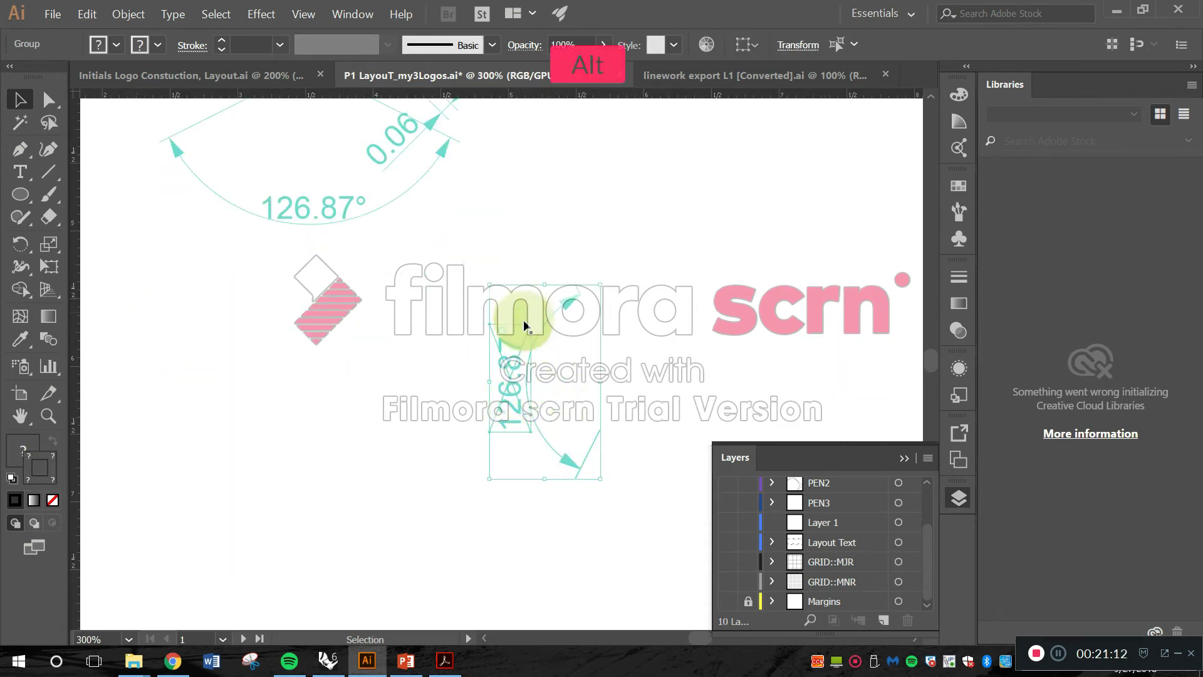
{"action": "scroll", "coordinate": [524, 319], "scroll_direction": "down", "scroll_amount": 2}
{"action": "key", "text": "alt"}
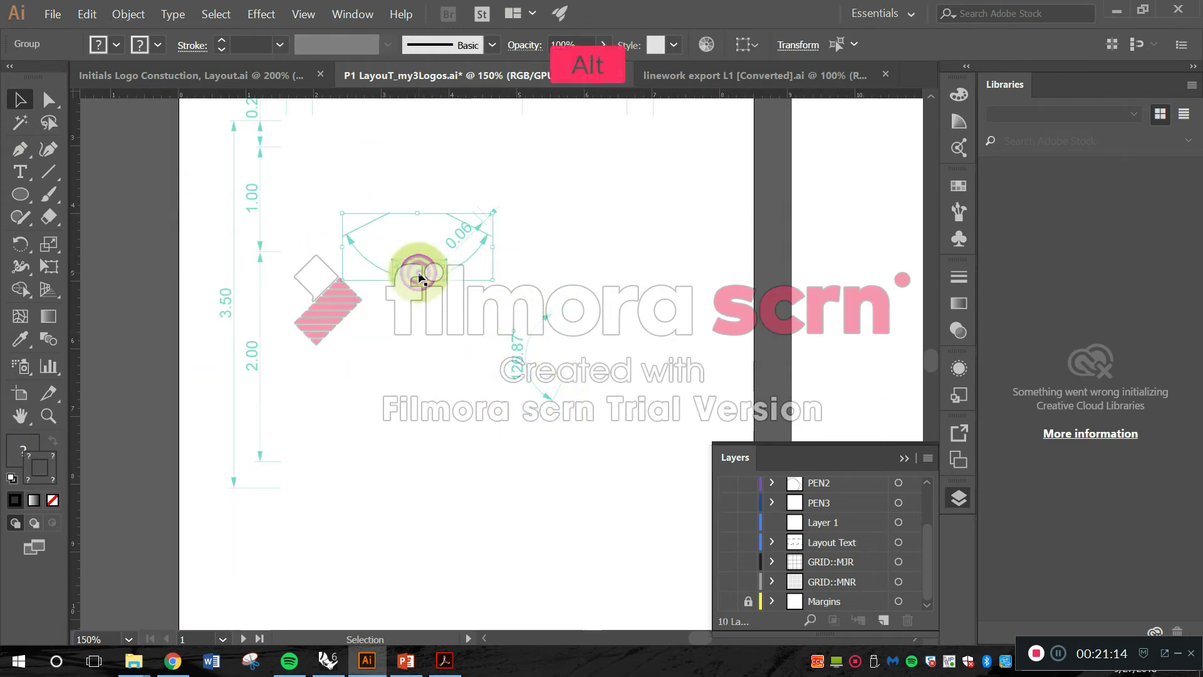
{"action": "scroll", "coordinate": [417, 270], "scroll_direction": "up", "scroll_amount": 4}
{"action": "key", "text": "space"}
{"action": "left_click_drag", "start_coordinate": [409, 221], "coordinate": [452, 344]}
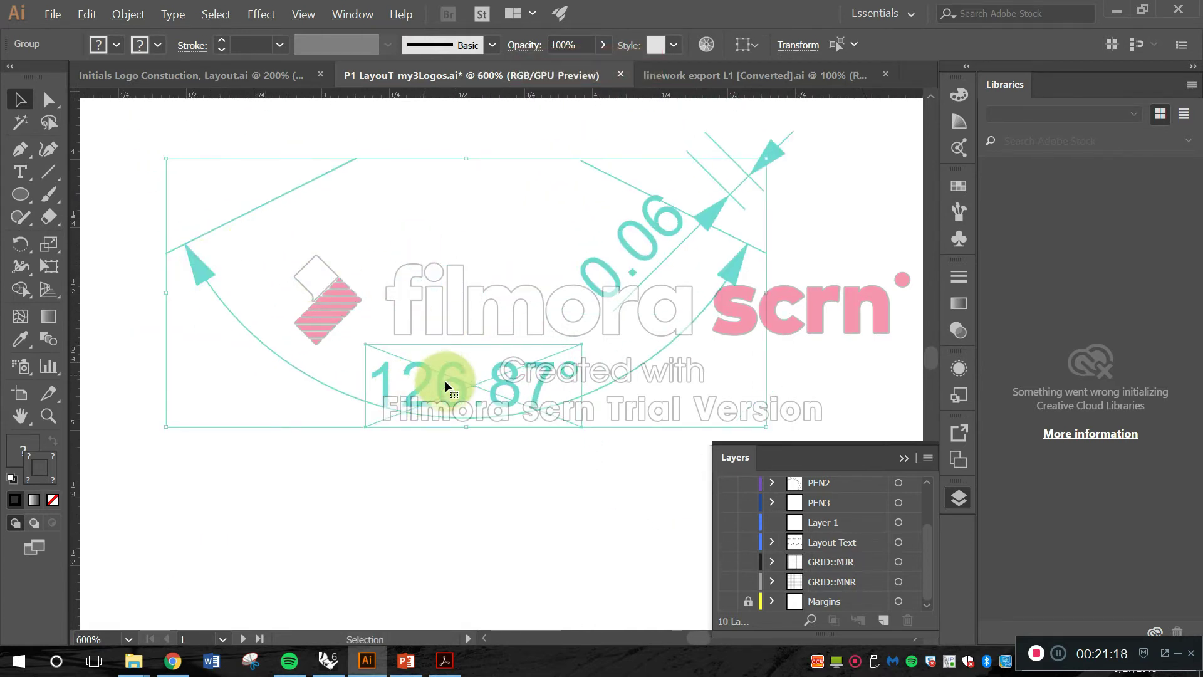
{"action": "key", "text": "alt"}
{"action": "scroll", "coordinate": [473, 360], "scroll_direction": "down", "scroll_amount": 3}
{"action": "scroll", "coordinate": [473, 359], "scroll_direction": "down", "scroll_amount": 2}
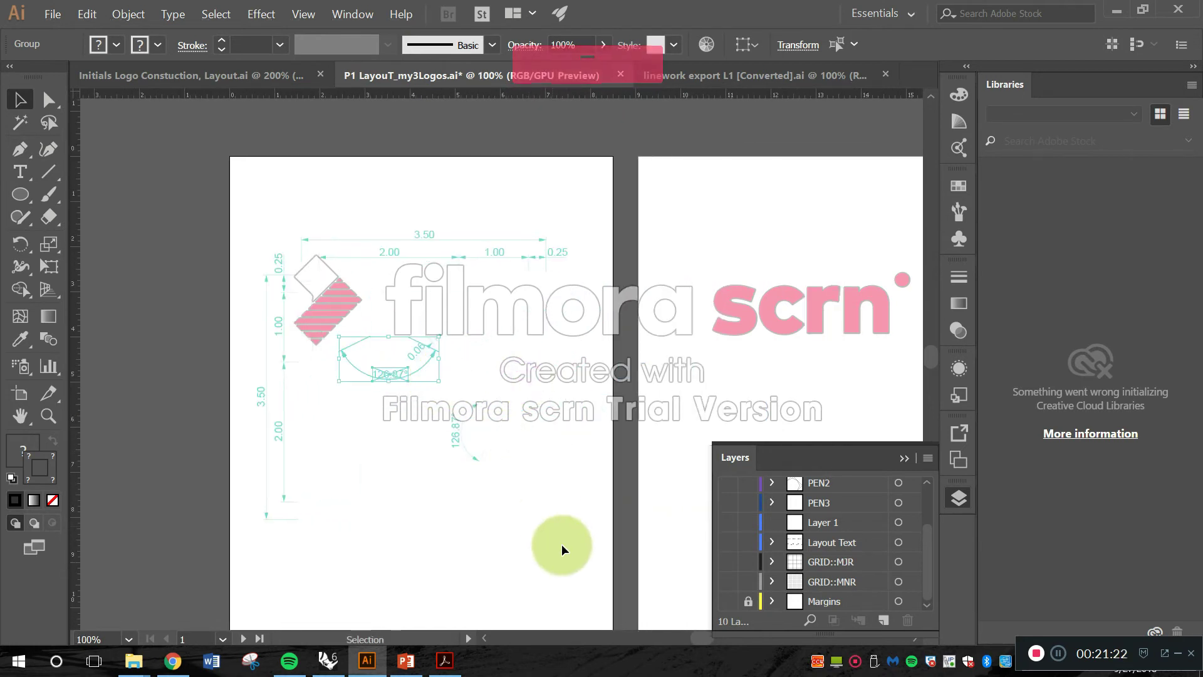
- Select all the dimension artwork on the first artboard and ungroup it
{"action": "left_click", "coordinate": [576, 554]}
{"action": "left_click_drag", "start_coordinate": [306, 244], "coordinate": [254, 214]}
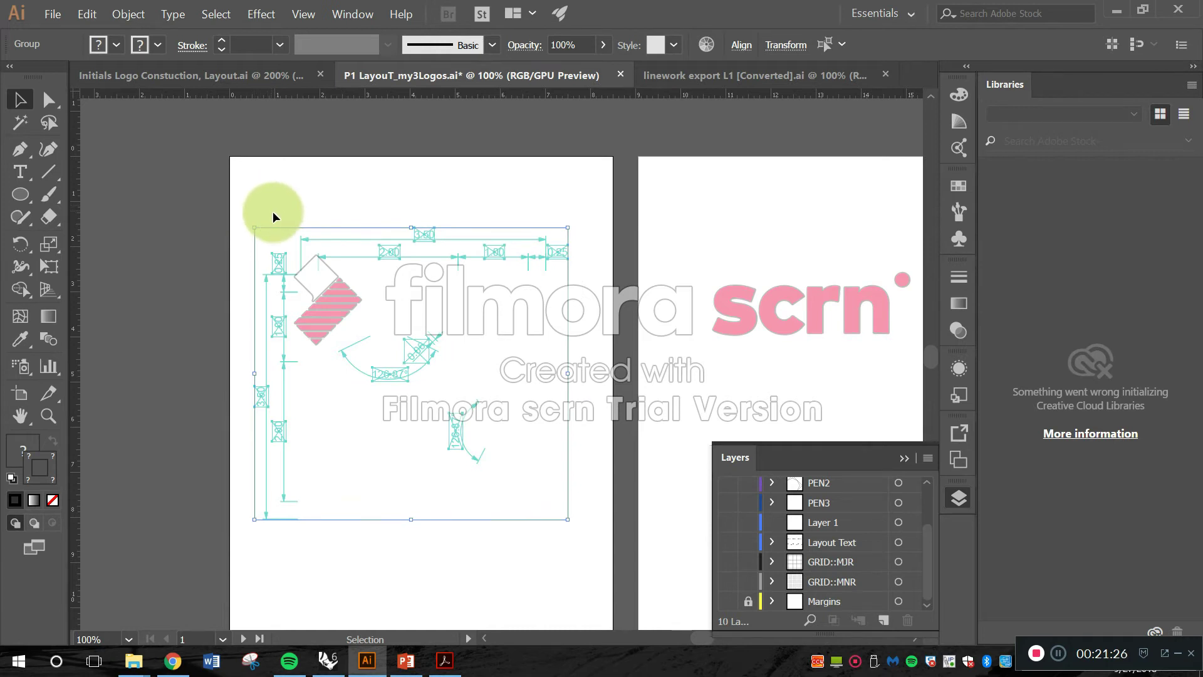
{"action": "right_click", "coordinate": [394, 257]}
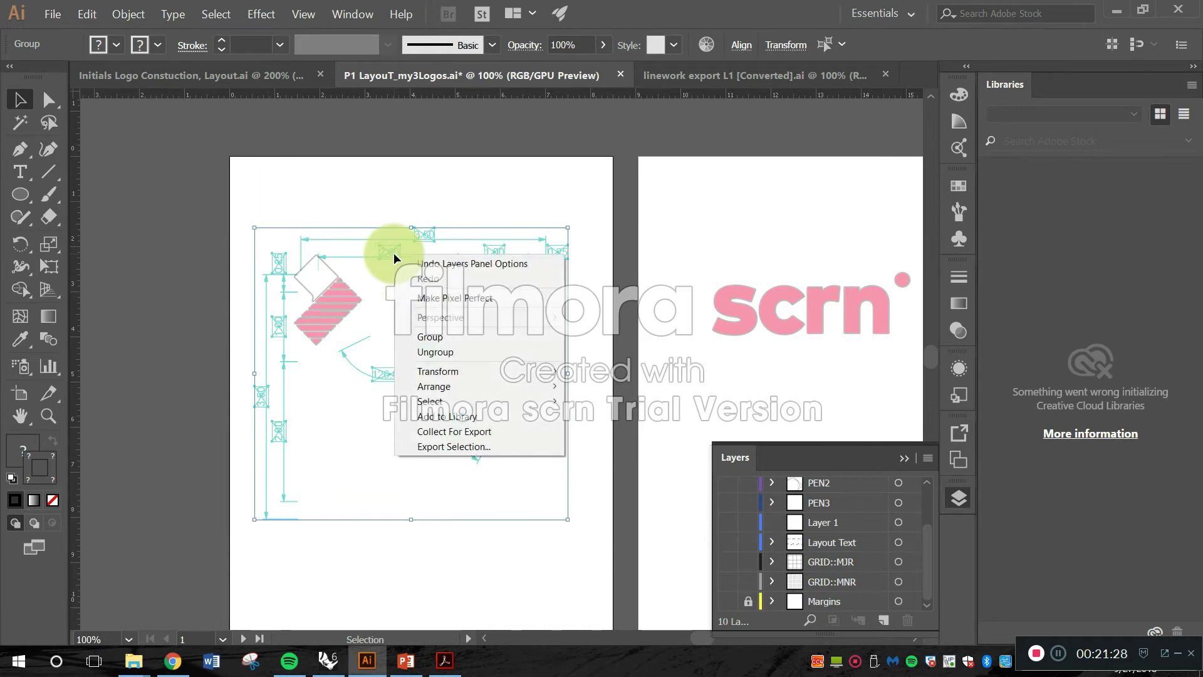
{"action": "left_click", "coordinate": [471, 354]}
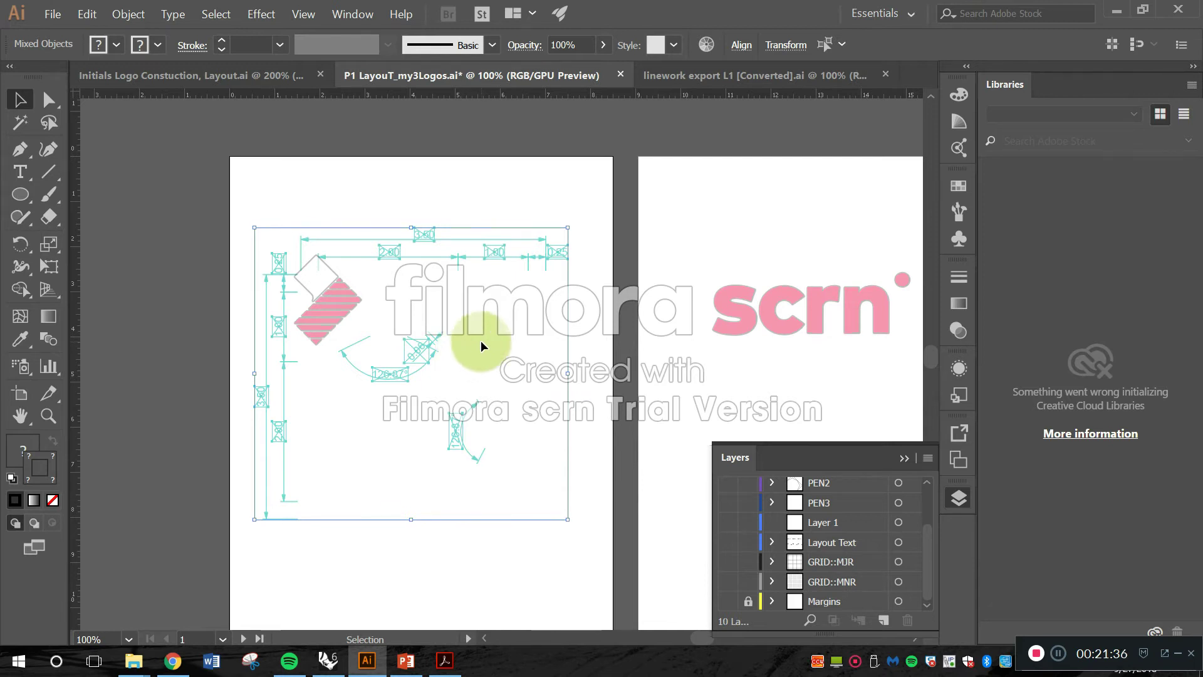
- Examine the imported dimension text, arrowheads and lines up close on the first artboard
{"action": "left_click", "coordinate": [480, 340]}
{"action": "scroll", "coordinate": [433, 409], "scroll_direction": "up", "scroll_amount": 4}
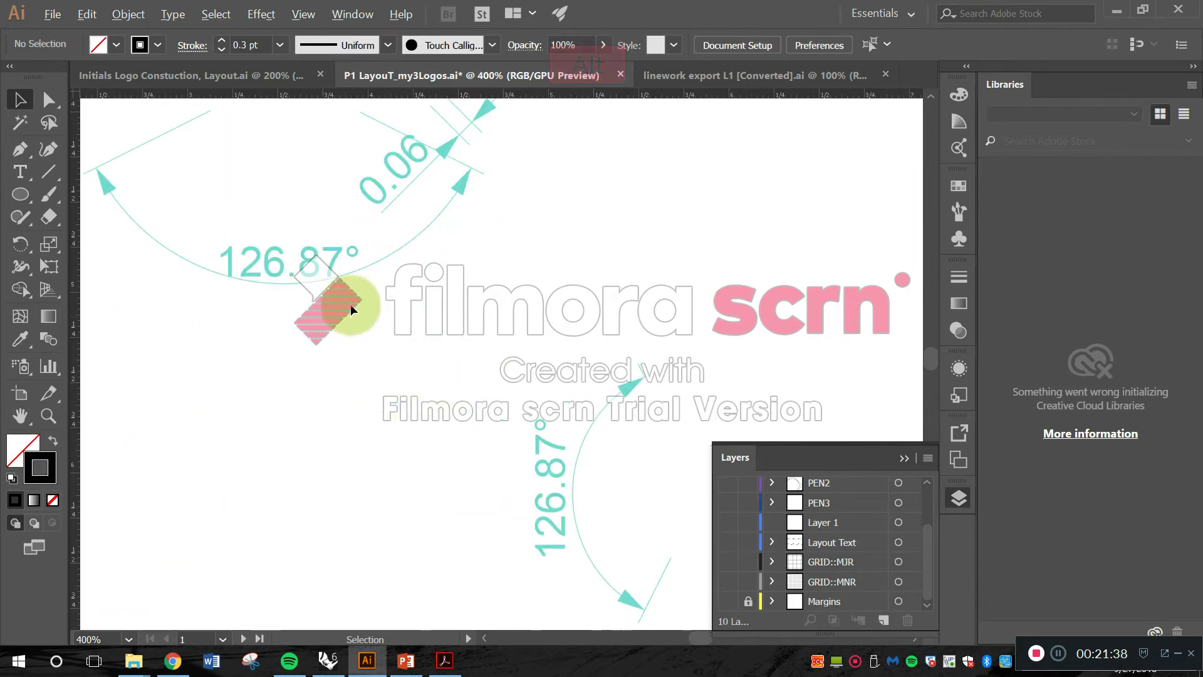
{"action": "scroll", "coordinate": [351, 303], "scroll_direction": "up", "scroll_amount": 1}
{"action": "left_click_drag", "start_coordinate": [321, 245], "coordinate": [532, 475]}
{"action": "left_click", "coordinate": [509, 461]}
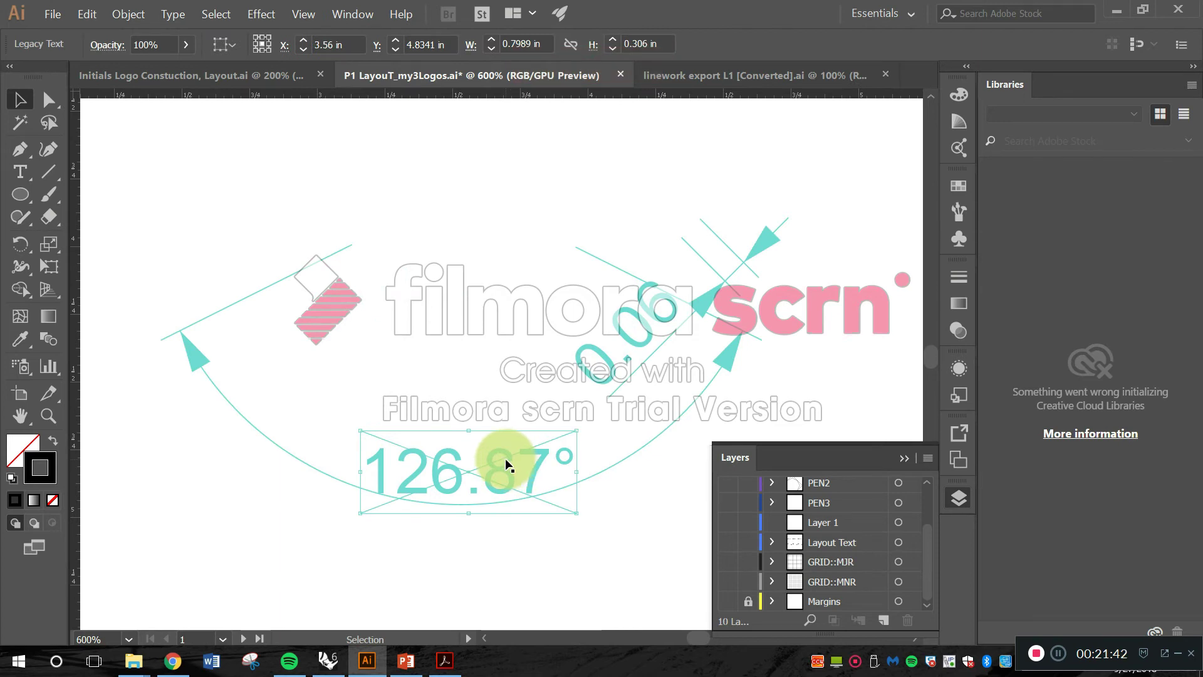
{"action": "left_click", "coordinate": [367, 292]}
{"action": "scroll", "coordinate": [376, 289], "scroll_direction": "down", "scroll_amount": 4}
{"action": "scroll", "coordinate": [395, 279], "scroll_direction": "up", "scroll_amount": 1}
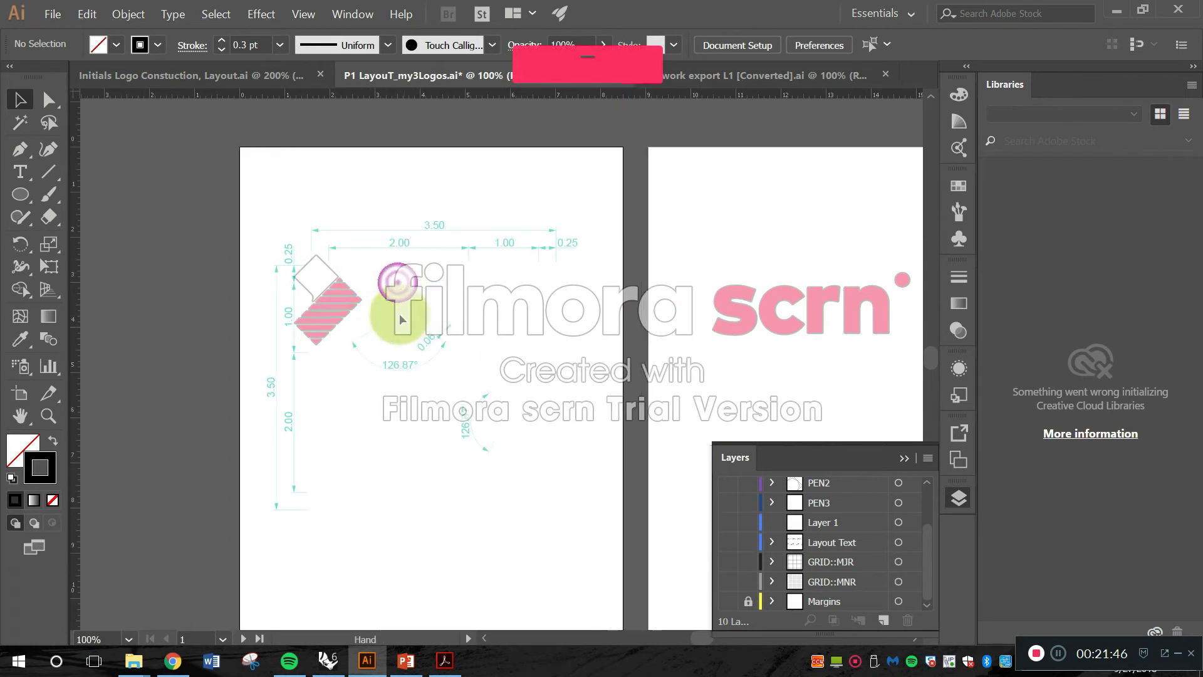
{"action": "left_click_drag", "start_coordinate": [397, 250], "coordinate": [438, 394]}
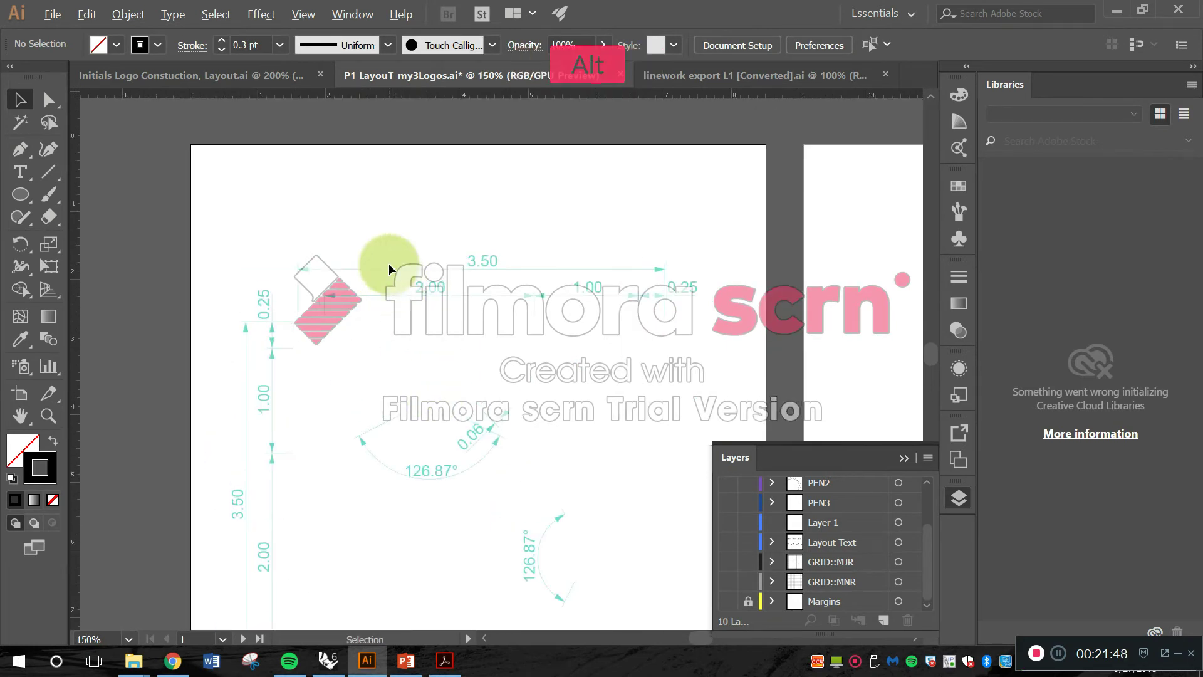
{"action": "scroll", "coordinate": [394, 273], "scroll_direction": "up", "scroll_amount": 1}
{"action": "left_click_drag", "start_coordinate": [397, 278], "coordinate": [373, 237]}
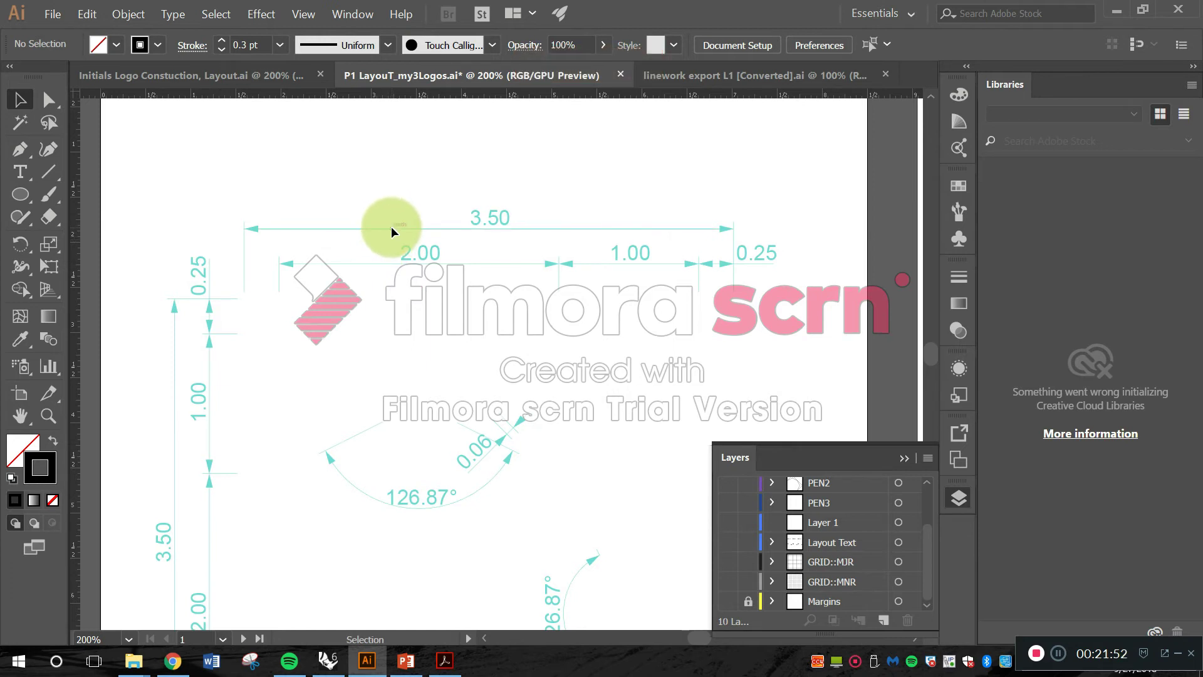
{"action": "left_click", "coordinate": [207, 15]}
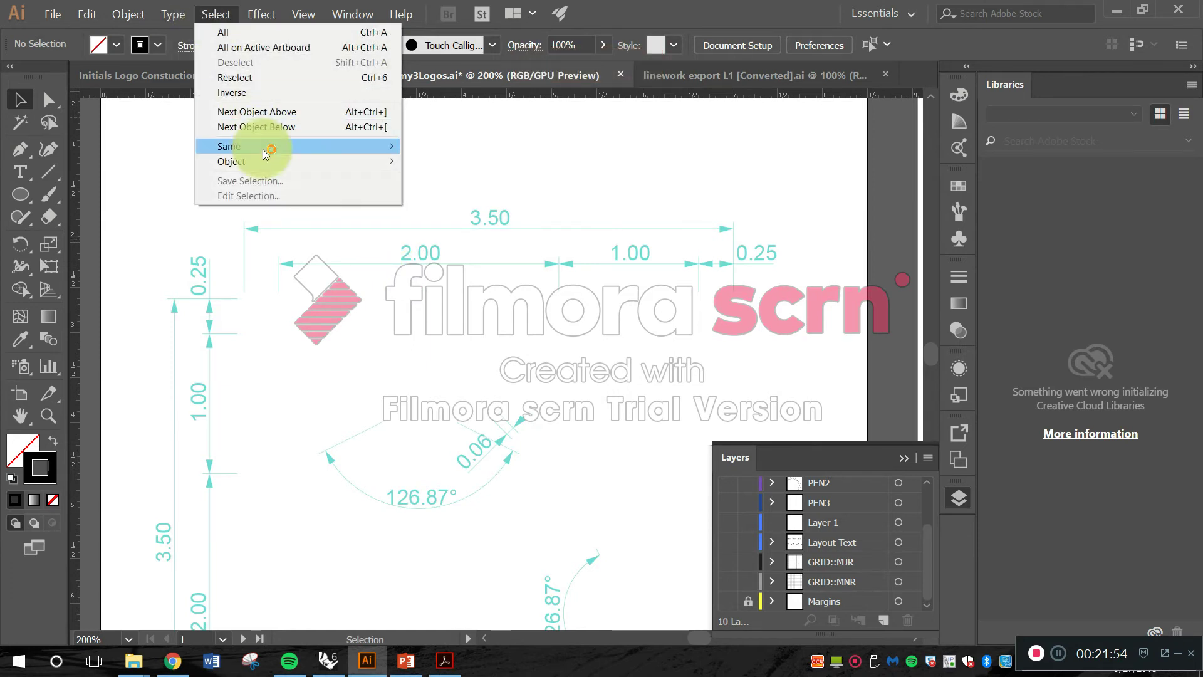
{"action": "mouse_move", "coordinate": [326, 148]}
{"action": "left_click", "coordinate": [544, 122]}
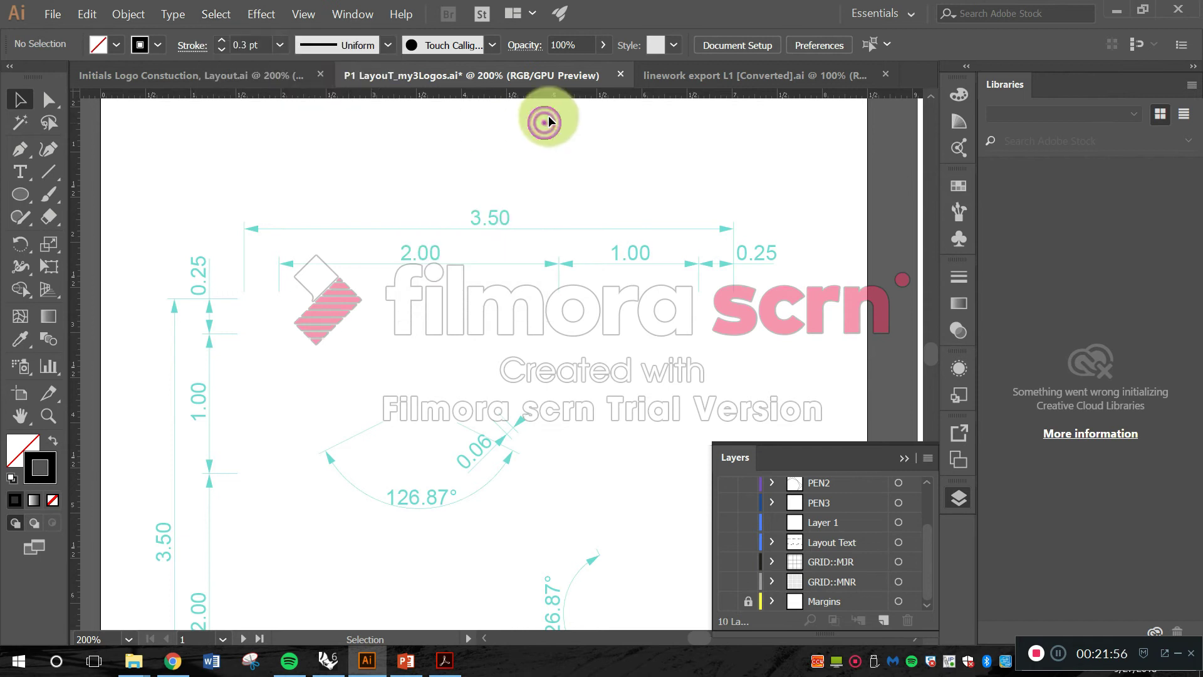
- Select all dimension lines sharing the same fill and stroke, move them to the Lines sublayer of DIMS, and hide that sublayer
{"action": "scroll", "coordinate": [633, 212], "scroll_direction": "down", "scroll_amount": 1}
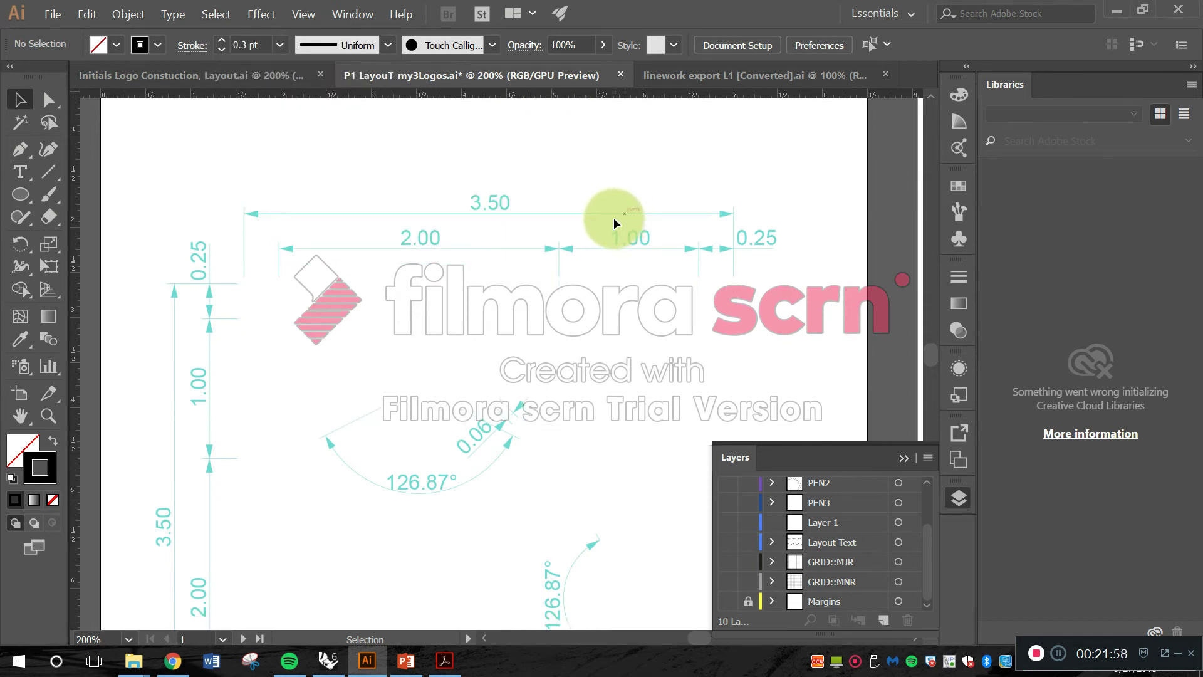
{"action": "left_click", "coordinate": [613, 213]}
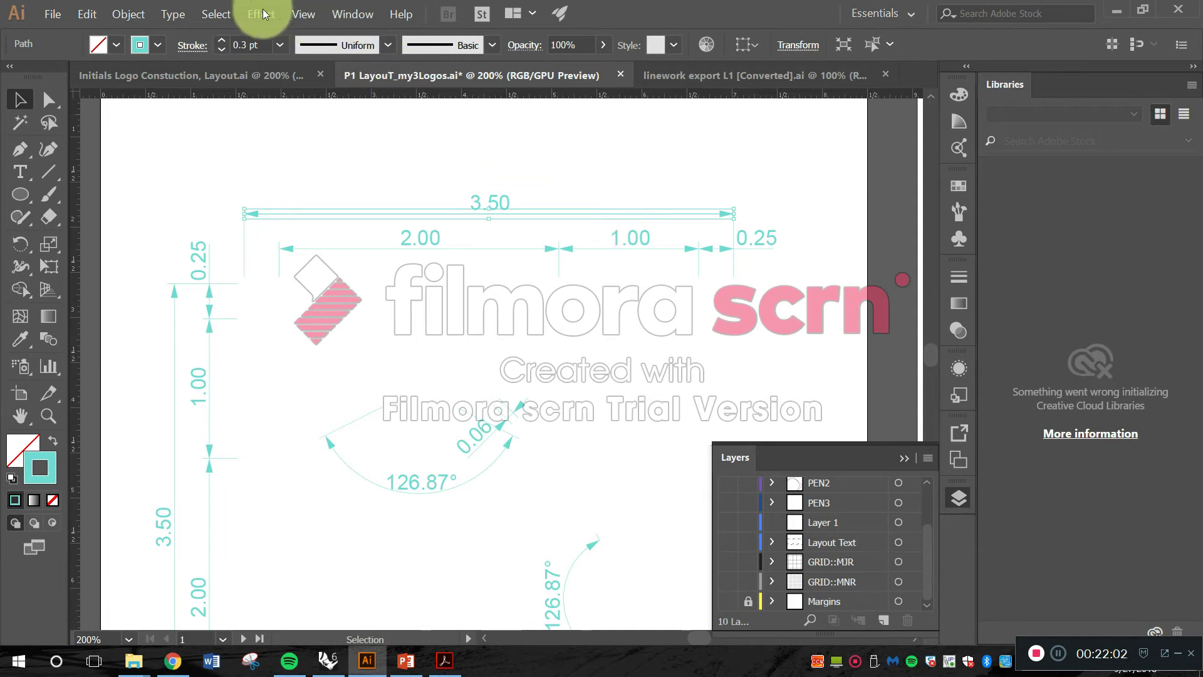
{"action": "left_click", "coordinate": [229, 10]}
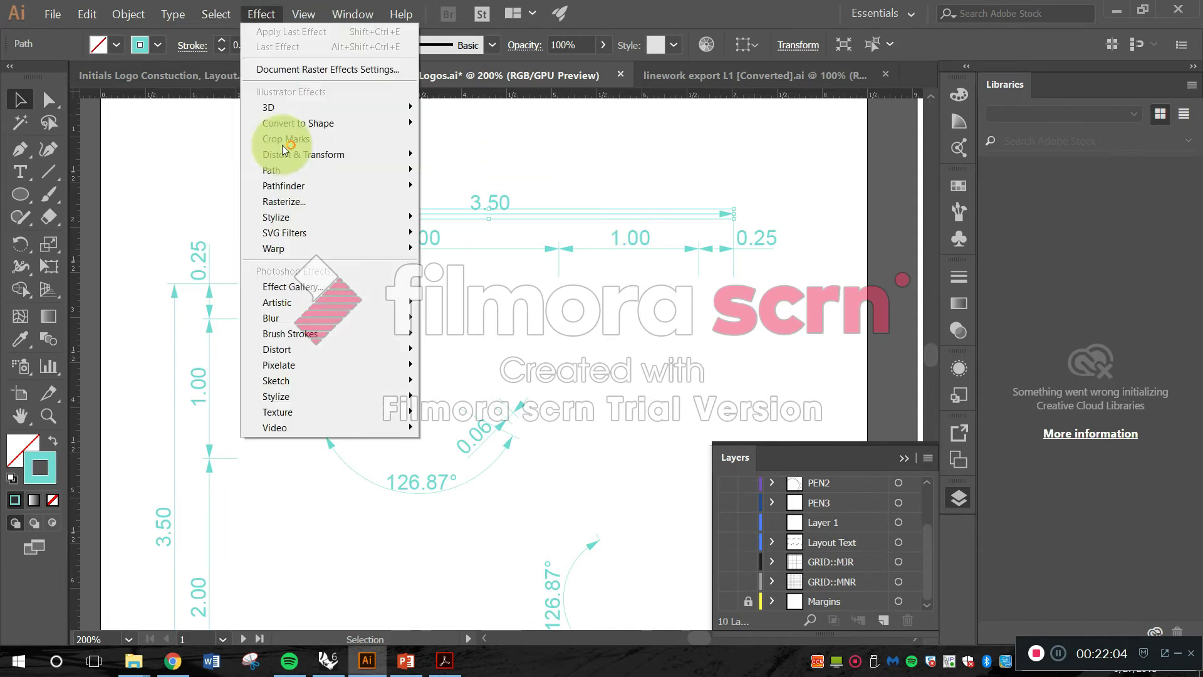
{"action": "mouse_move", "coordinate": [288, 146]}
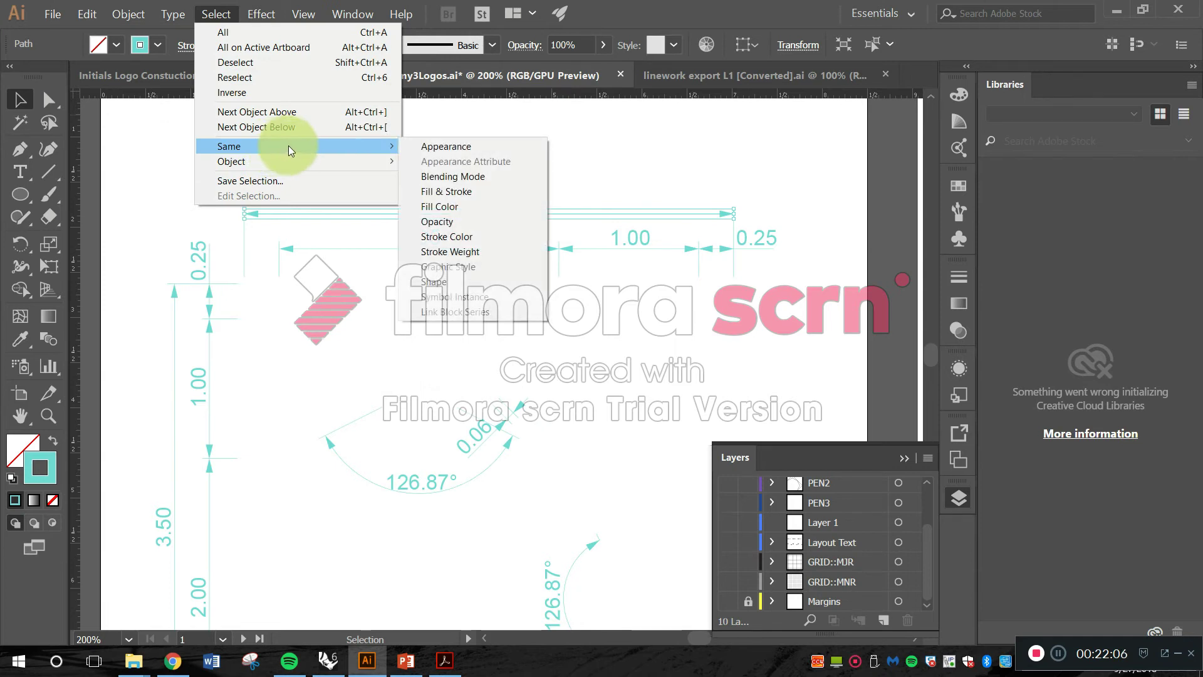
{"action": "left_click", "coordinate": [469, 188]}
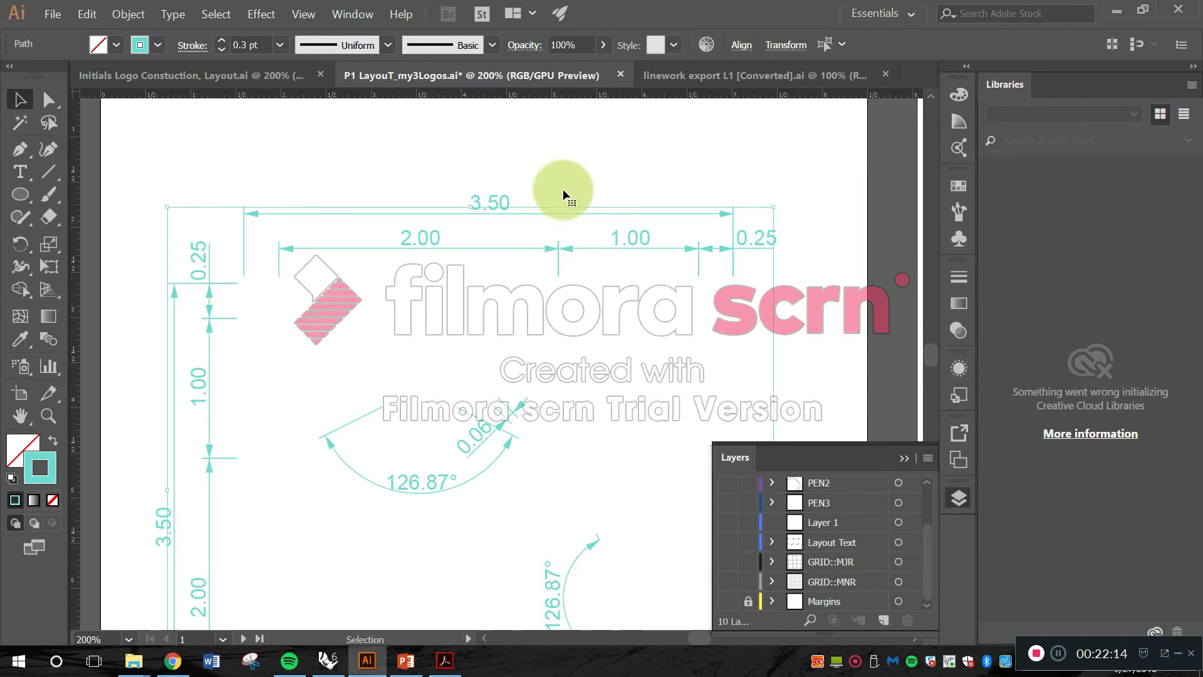
{"action": "scroll", "coordinate": [907, 582], "scroll_direction": "up", "scroll_amount": 3}
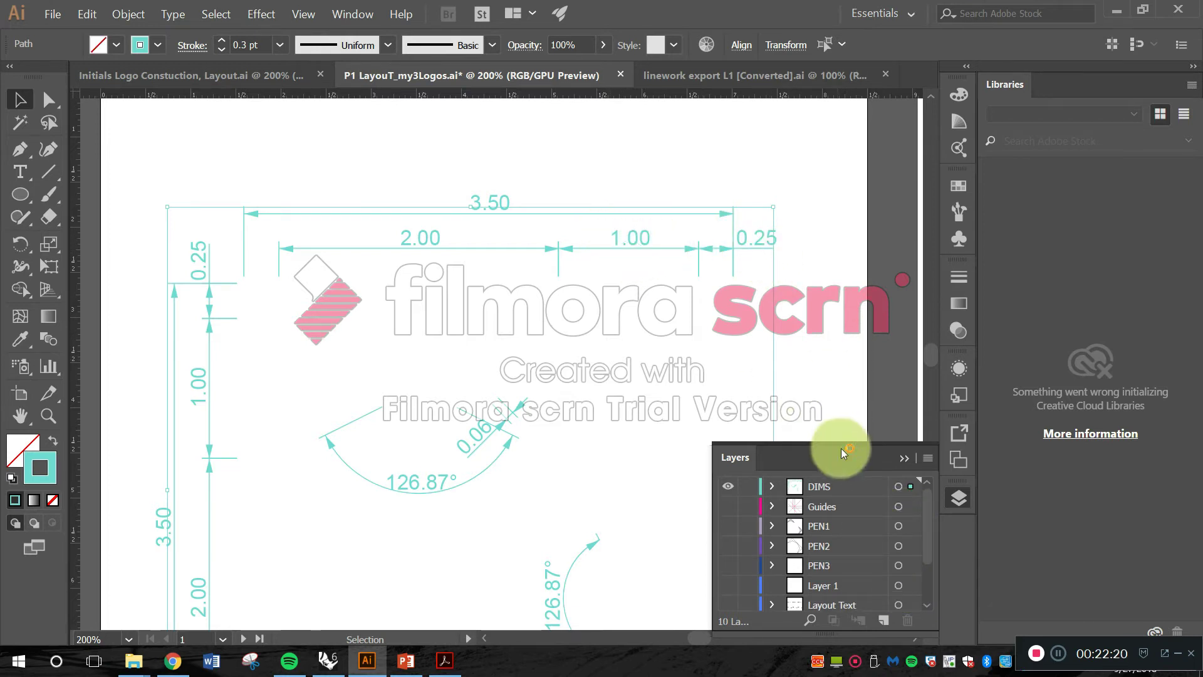
{"action": "left_click", "coordinate": [773, 486]}
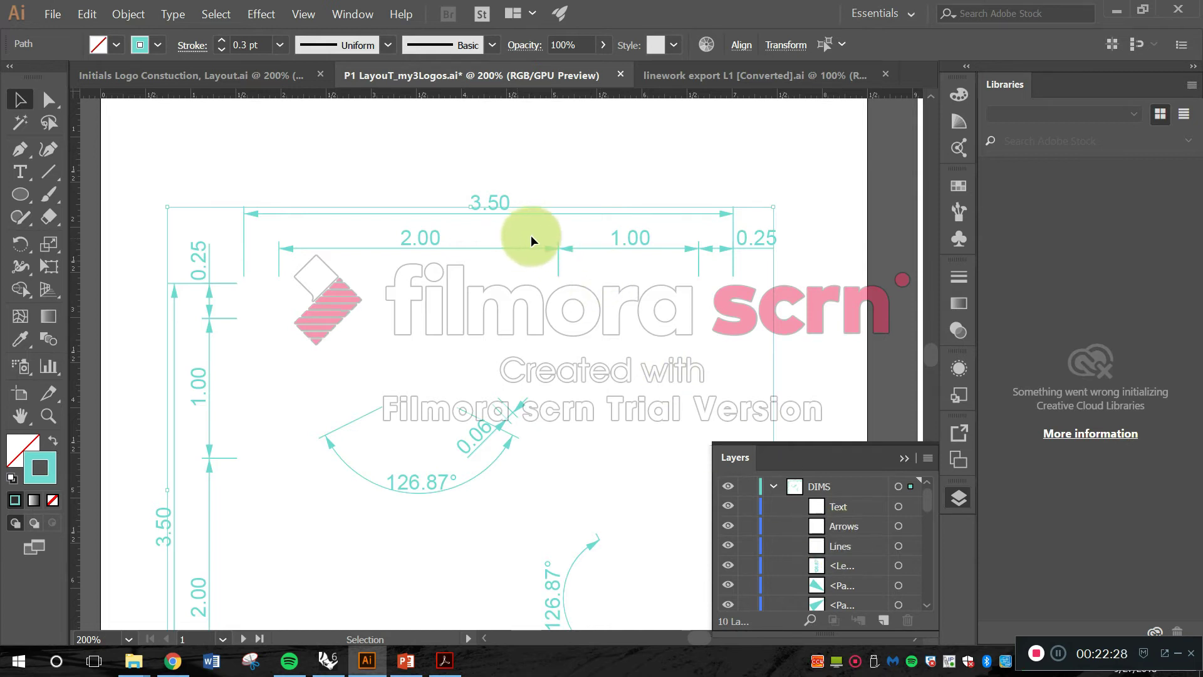
{"action": "left_click", "coordinate": [911, 507]}
{"action": "left_click_drag", "start_coordinate": [911, 512], "coordinate": [916, 549]}
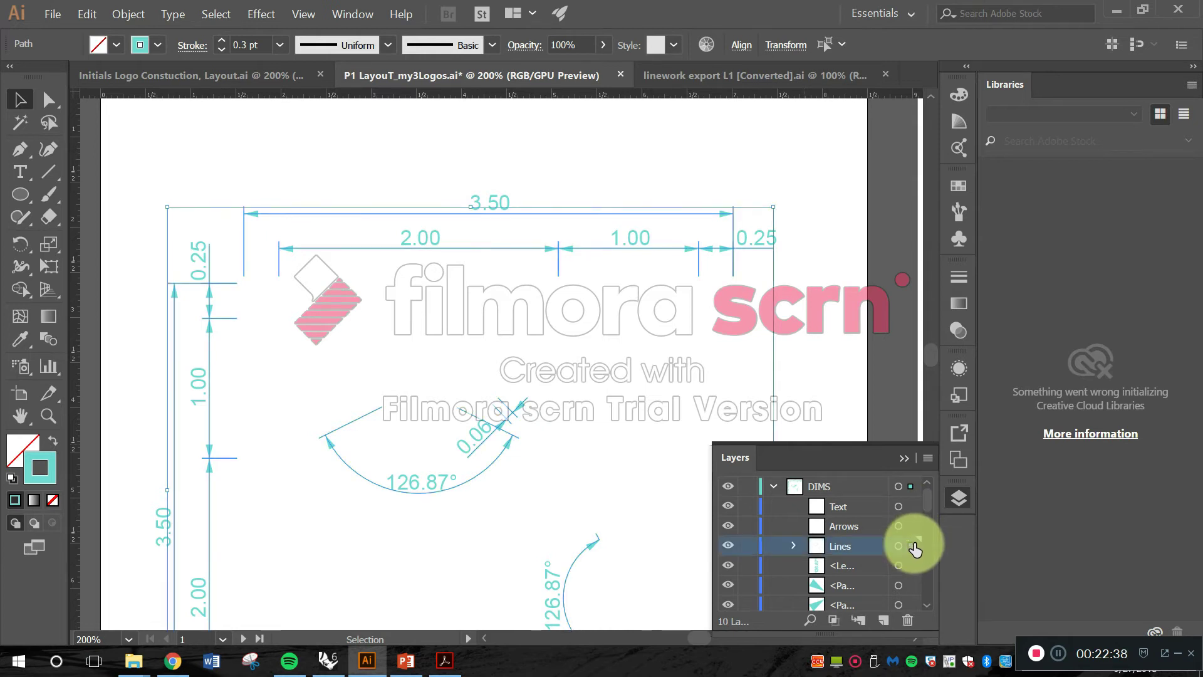
{"action": "left_click", "coordinate": [729, 547]}
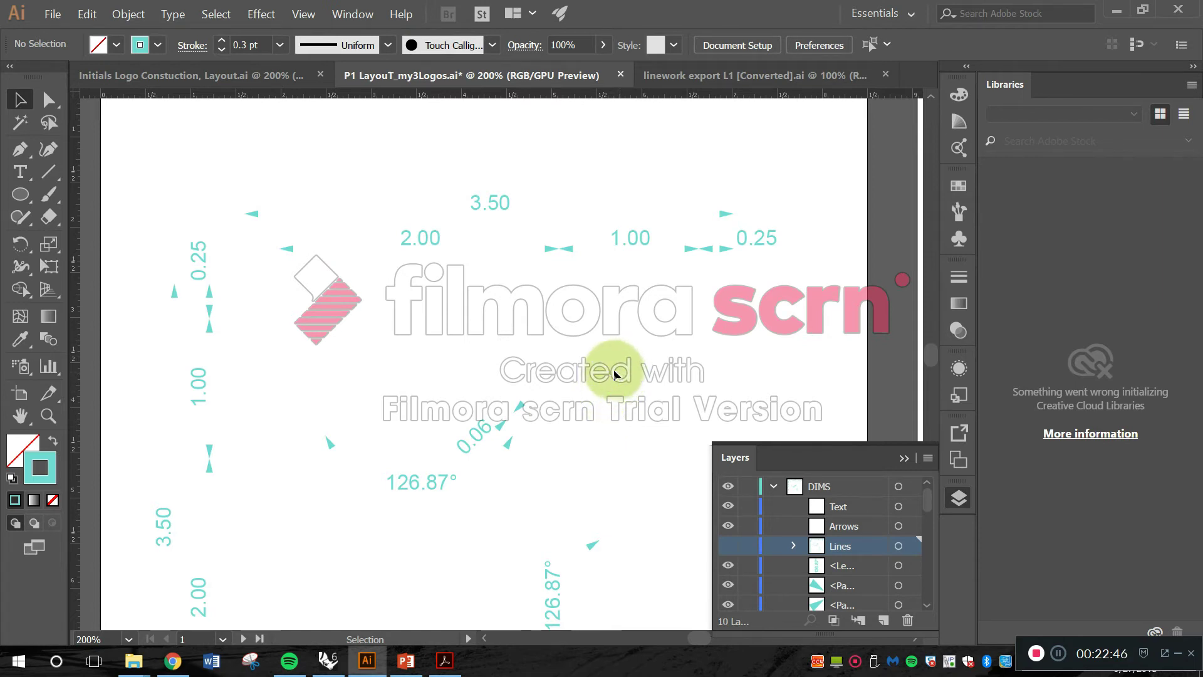
- Select all arrowheads sharing the same fill and stroke, move them to the Arrows sublayer, and hide that sublayer
{"action": "left_click", "coordinate": [525, 411]}
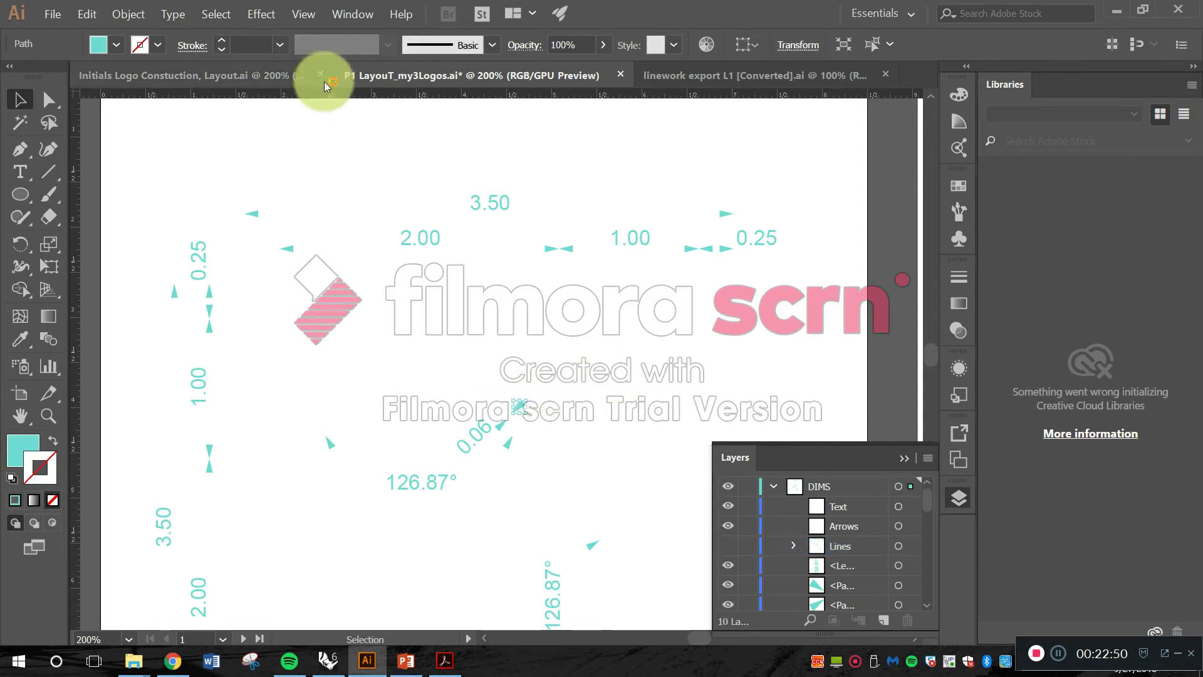
{"action": "left_click", "coordinate": [216, 15]}
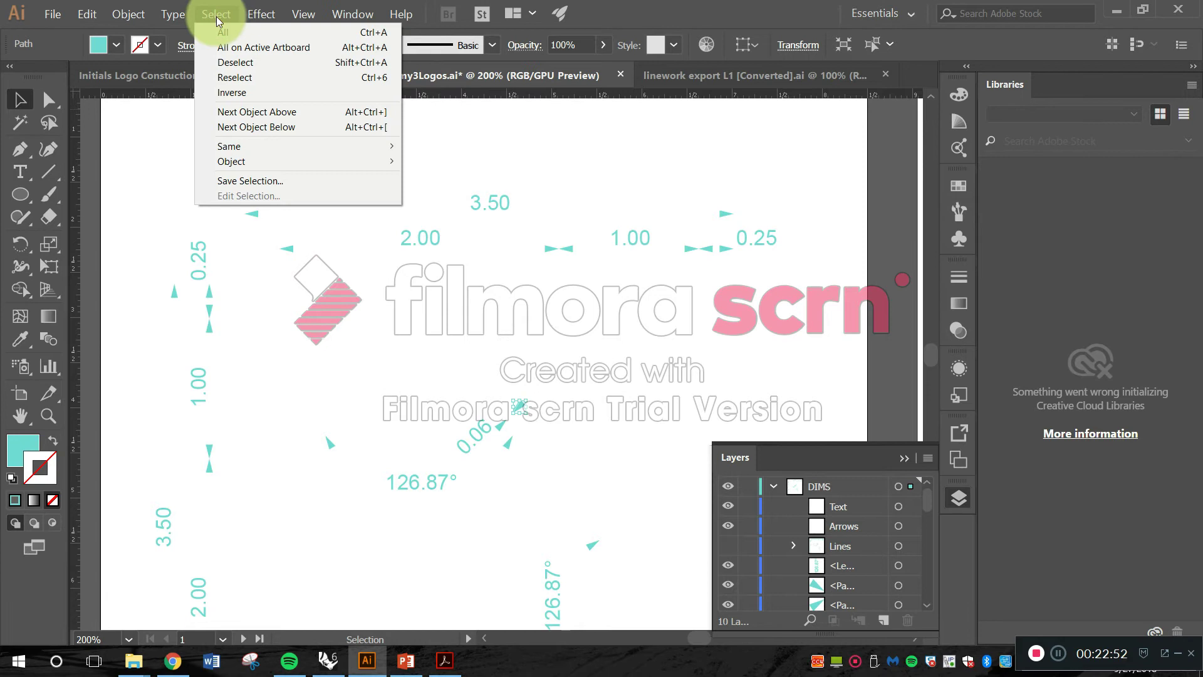
{"action": "left_click", "coordinate": [266, 147]}
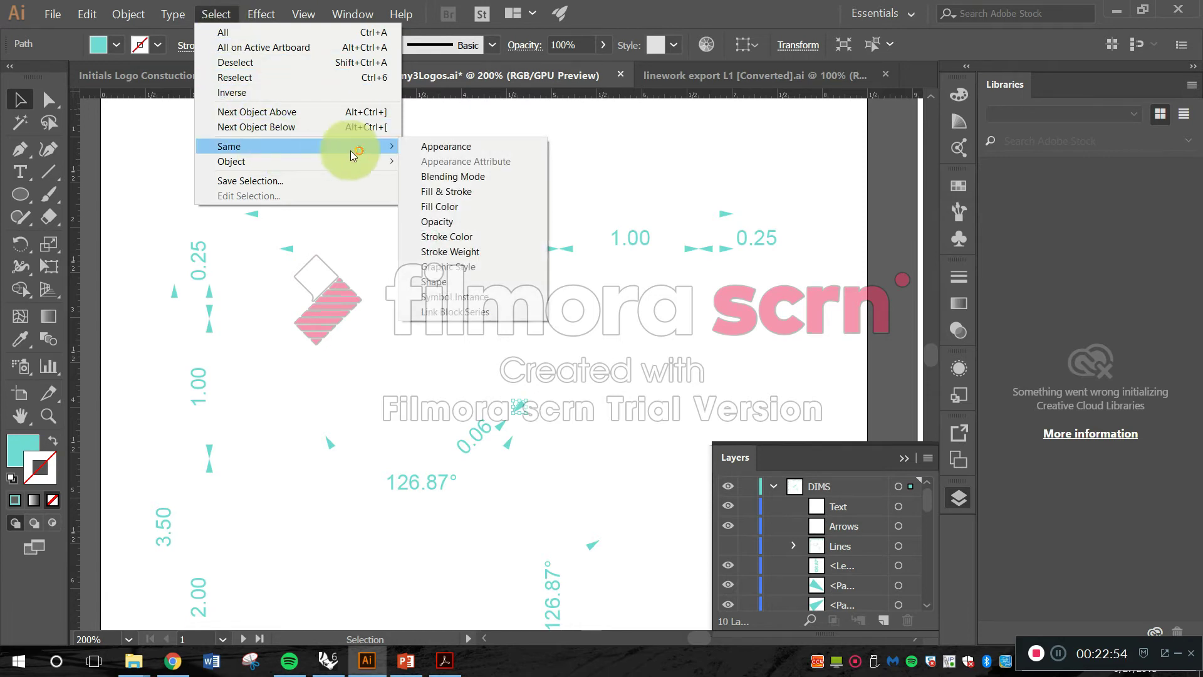
{"action": "left_click", "coordinate": [452, 192]}
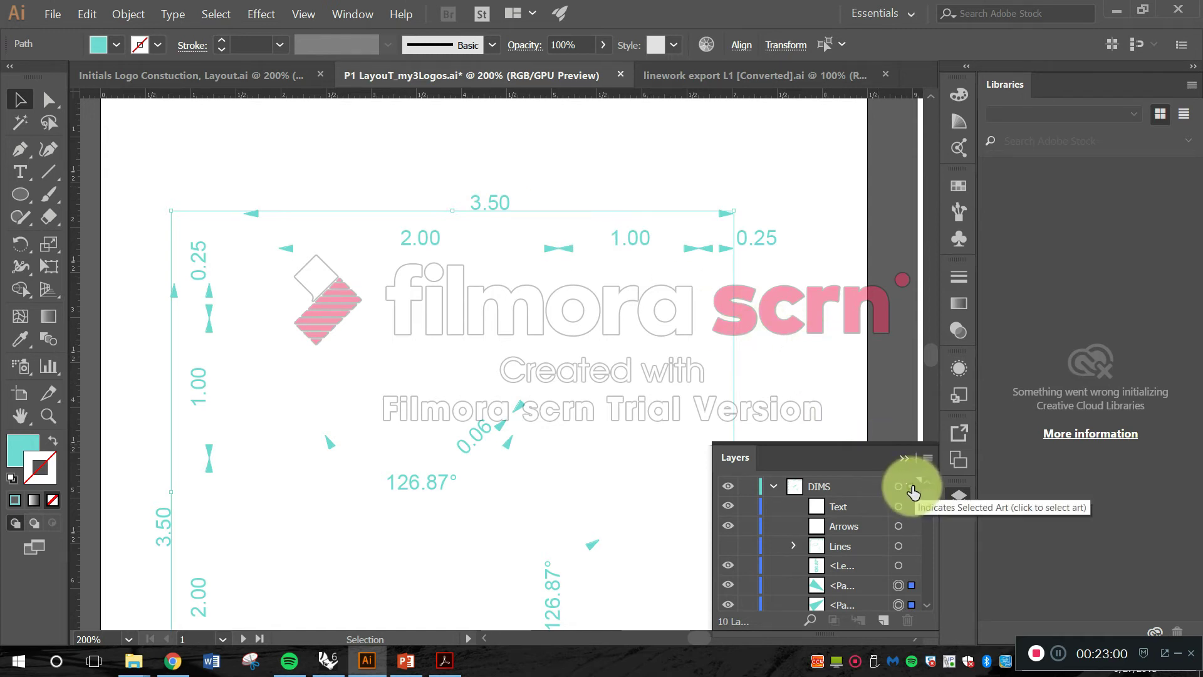
{"action": "left_click", "coordinate": [912, 527]}
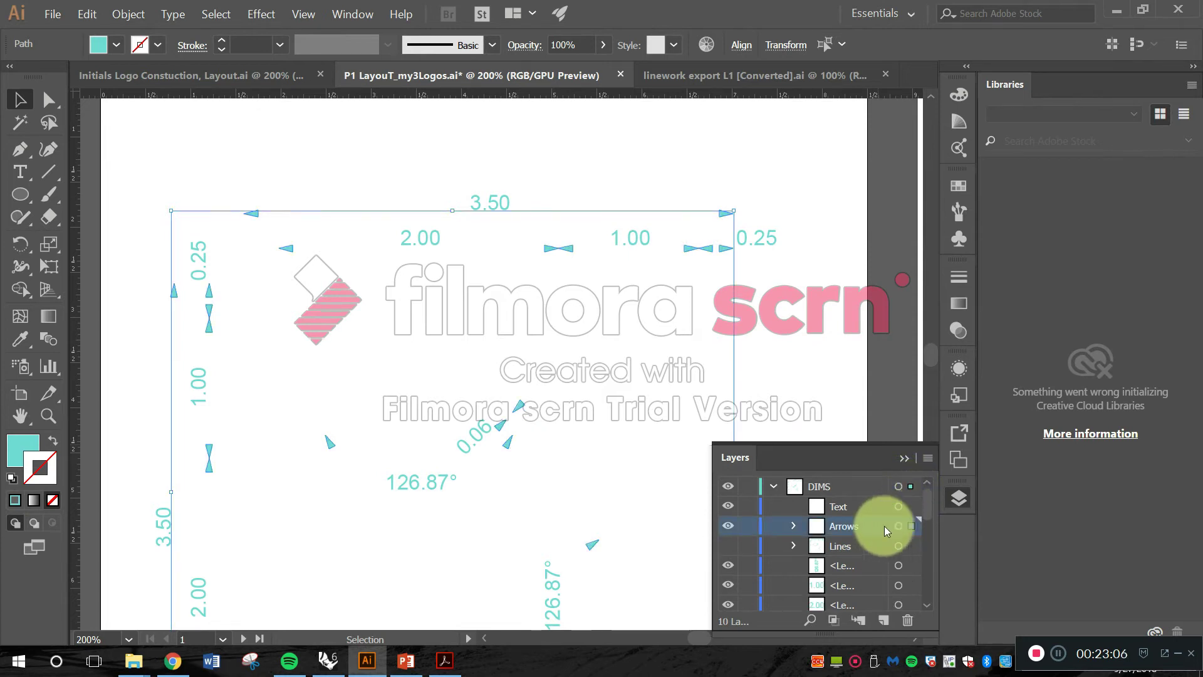
{"action": "left_click", "coordinate": [729, 527]}
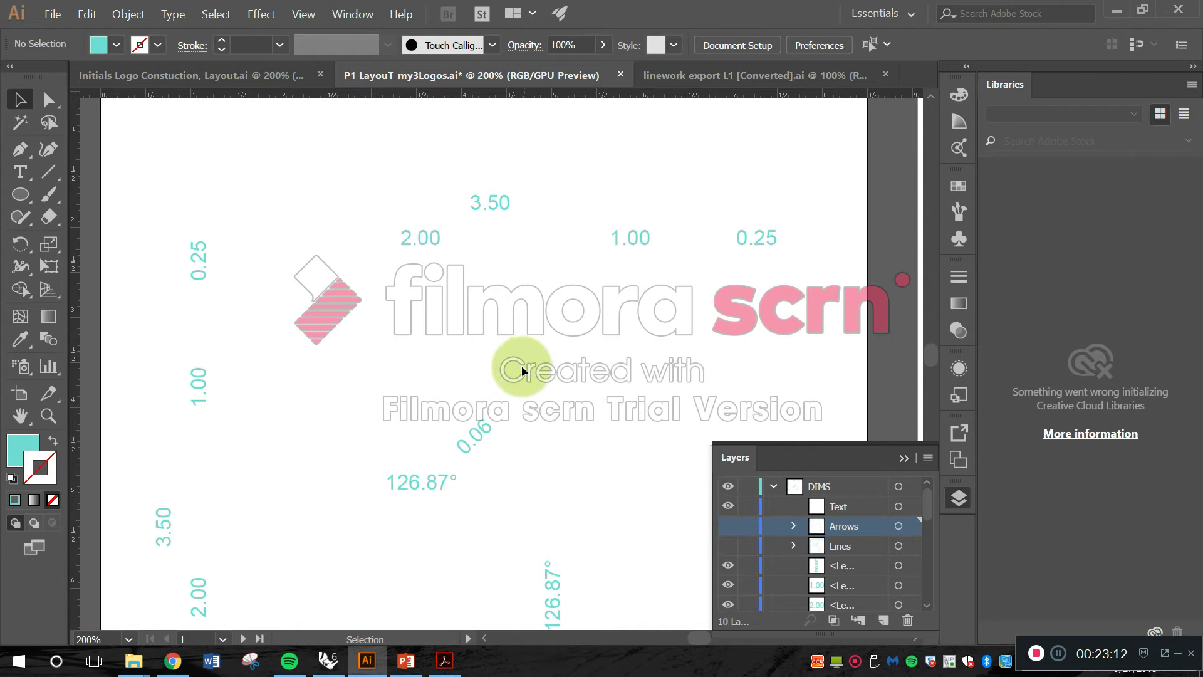
- Select all remaining dimension text, move it to the Text sublayer of DIMS, and hide that sublayer
{"action": "key", "text": "alt"}
{"action": "scroll", "coordinate": [522, 359], "scroll_direction": "down", "scroll_amount": 3}
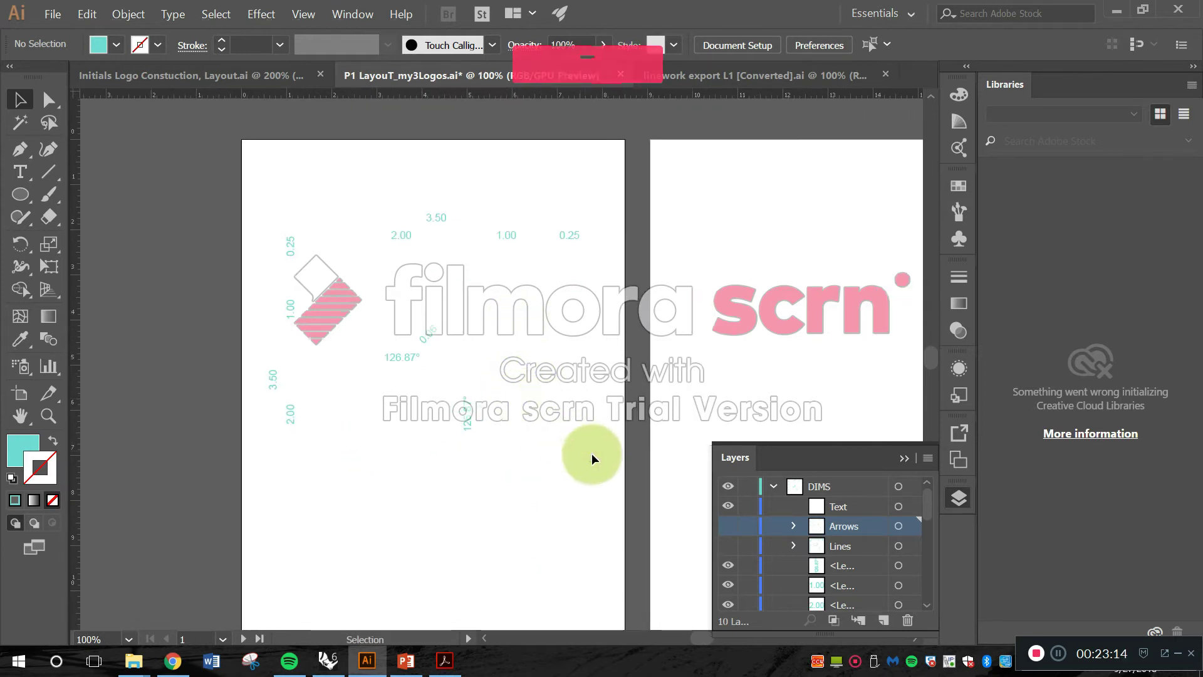
{"action": "left_click_drag", "start_coordinate": [386, 238], "coordinate": [257, 177]}
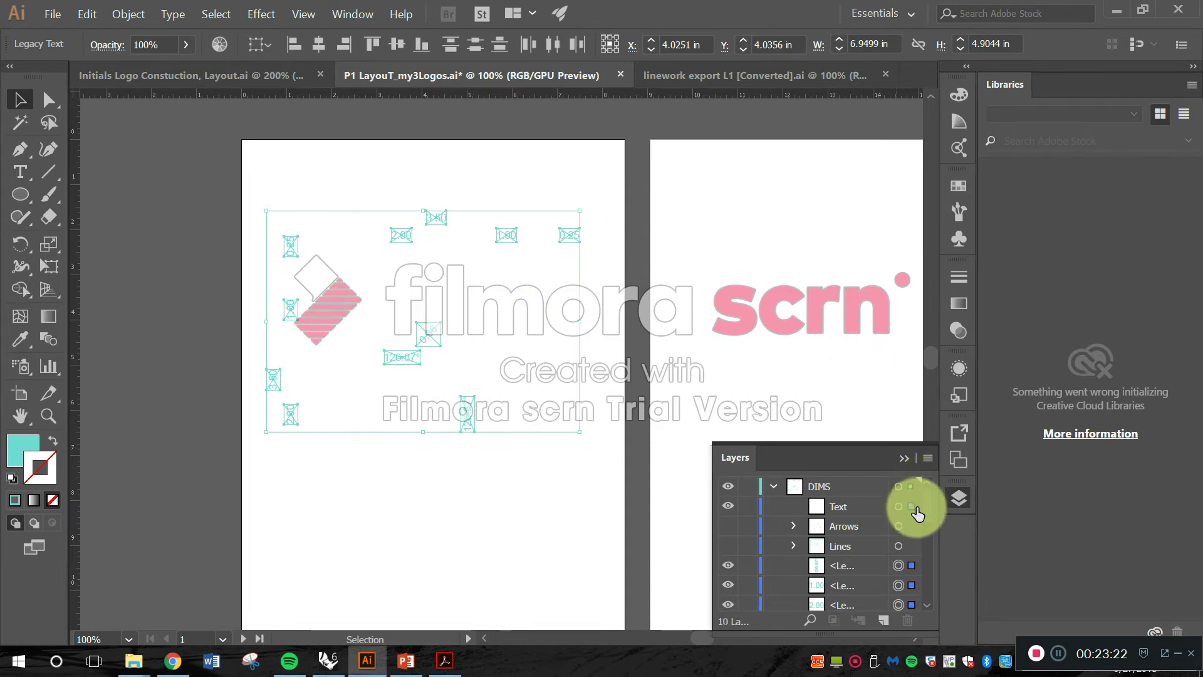
{"action": "left_click_drag", "start_coordinate": [918, 513], "coordinate": [913, 507]}
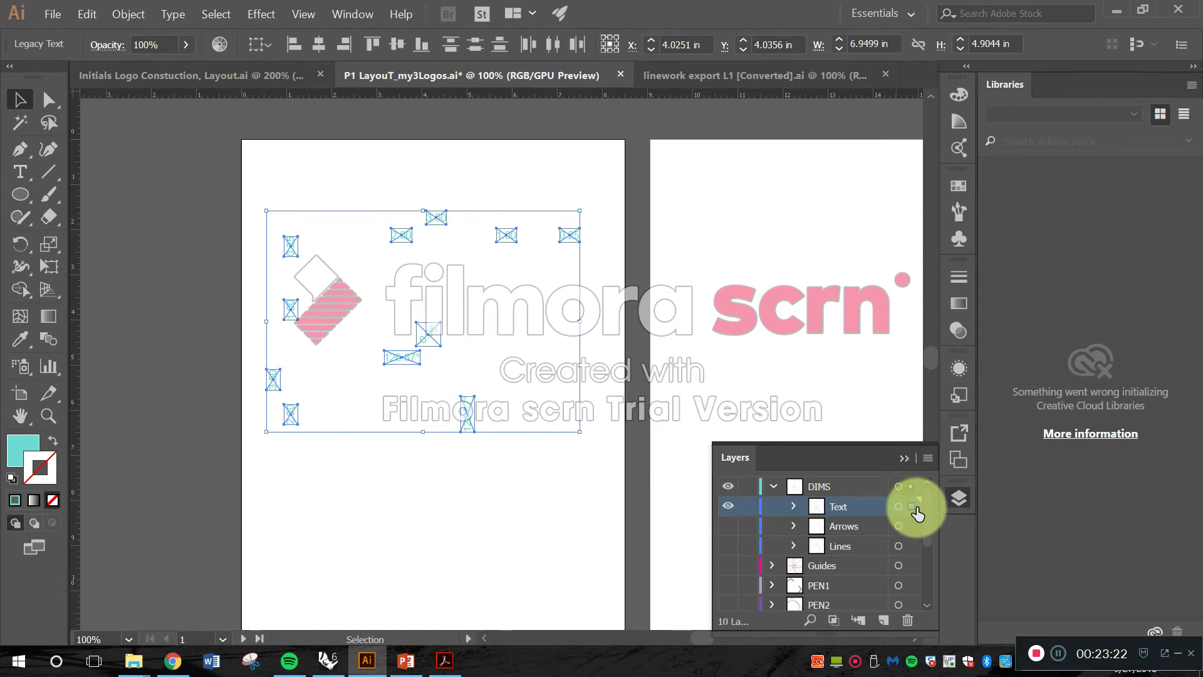
{"action": "left_click", "coordinate": [728, 508]}
- Turn the visibility of the DIMS layer's Text, Arrows and Lines sublayers back on
{"action": "scroll", "coordinate": [720, 403], "scroll_direction": "down", "scroll_amount": 2}
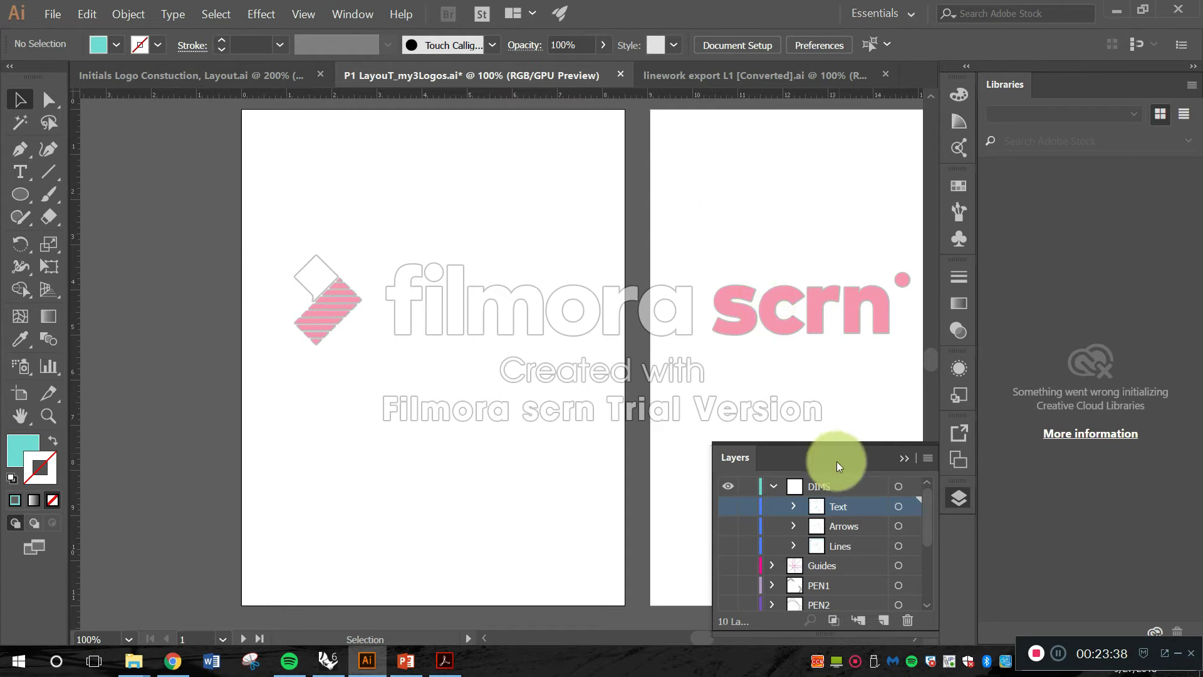
{"action": "scroll", "coordinate": [753, 564], "scroll_direction": "down", "scroll_amount": 3}
{"action": "scroll", "coordinate": [746, 548], "scroll_direction": "up", "scroll_amount": 3}
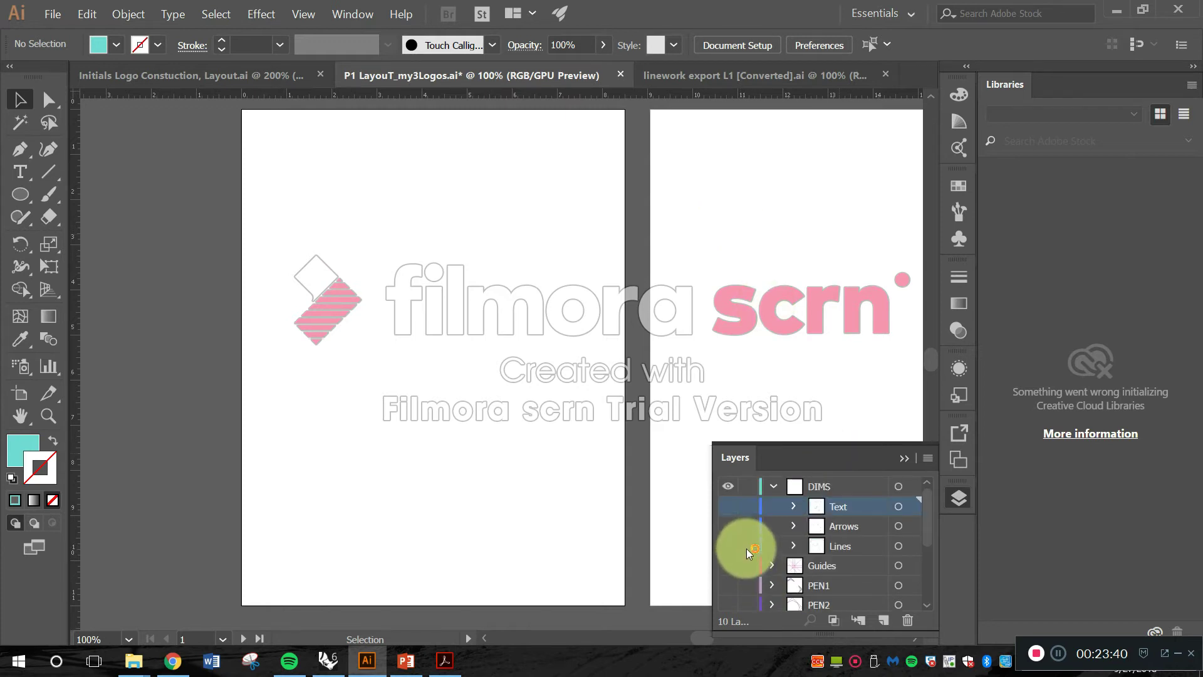
{"action": "left_click", "coordinate": [775, 485]}
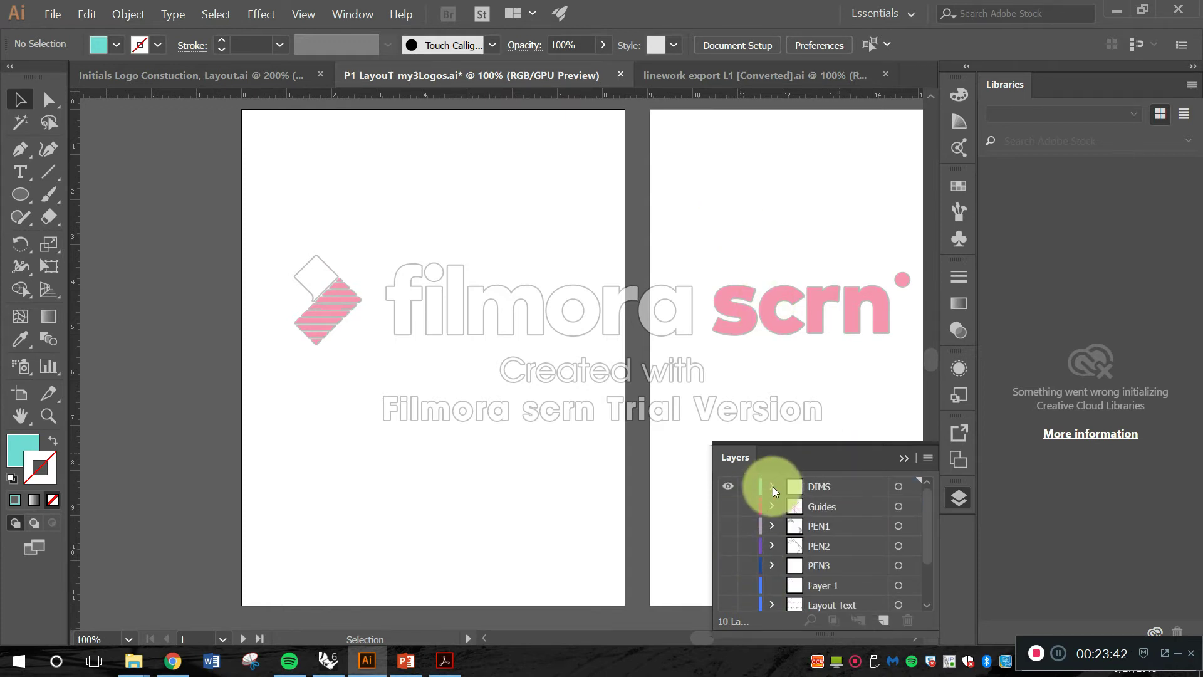
{"action": "left_click", "coordinate": [773, 486]}
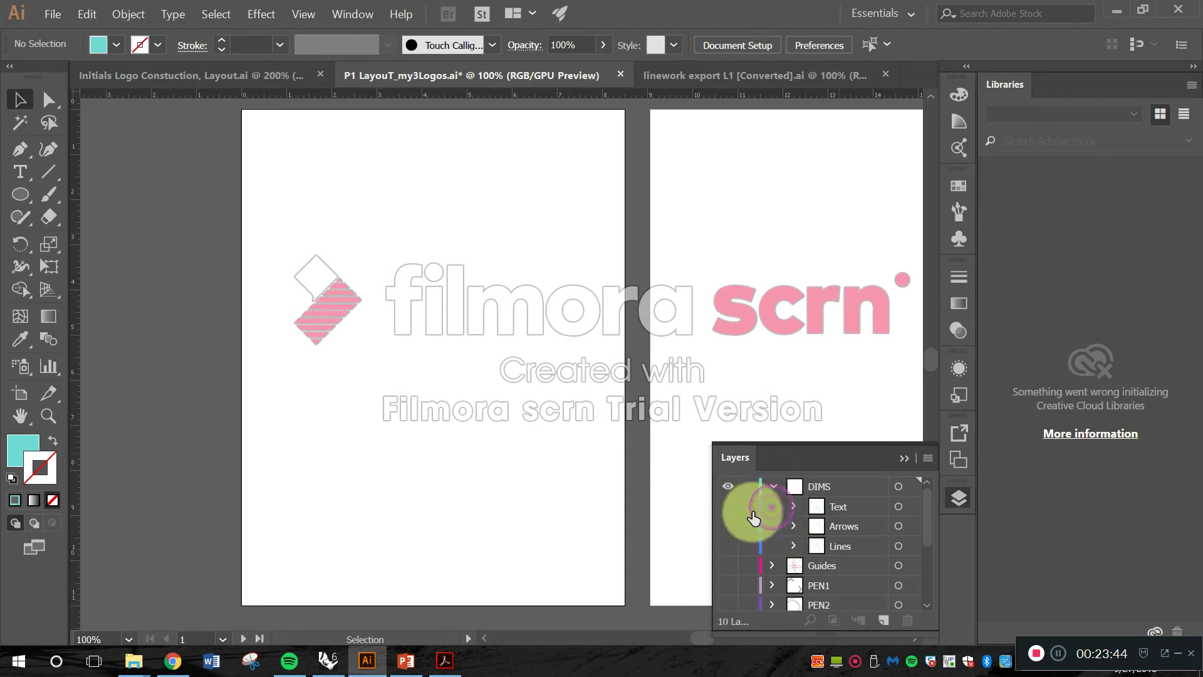
{"action": "left_click", "coordinate": [728, 495]}
{"action": "mouse_move", "coordinate": [726, 515]}
{"action": "left_mouse_down"}
{"action": "mouse_move", "coordinate": [733, 547]}
{"action": "mouse_move", "coordinate": [729, 518]}
{"action": "left_mouse_up"}
{"action": "left_click", "coordinate": [727, 487]}
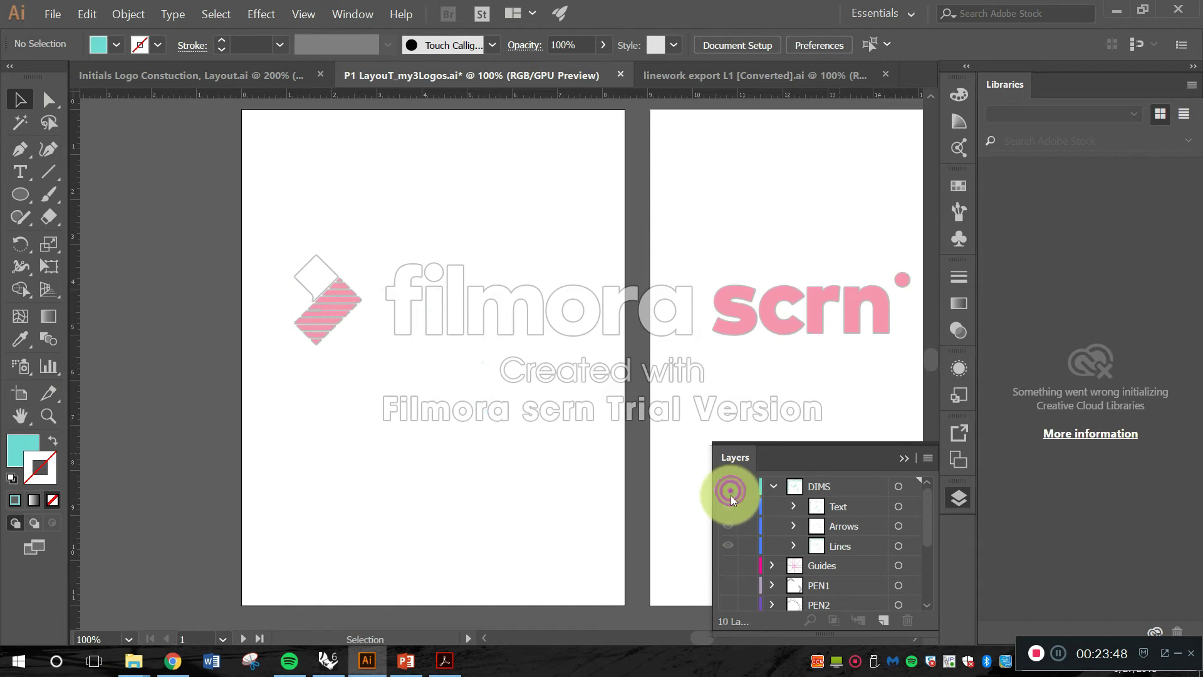
{"action": "scroll", "coordinate": [729, 486], "scroll_direction": "down", "scroll_amount": 1}
{"action": "scroll", "coordinate": [728, 486], "scroll_direction": "up", "scroll_amount": 1}
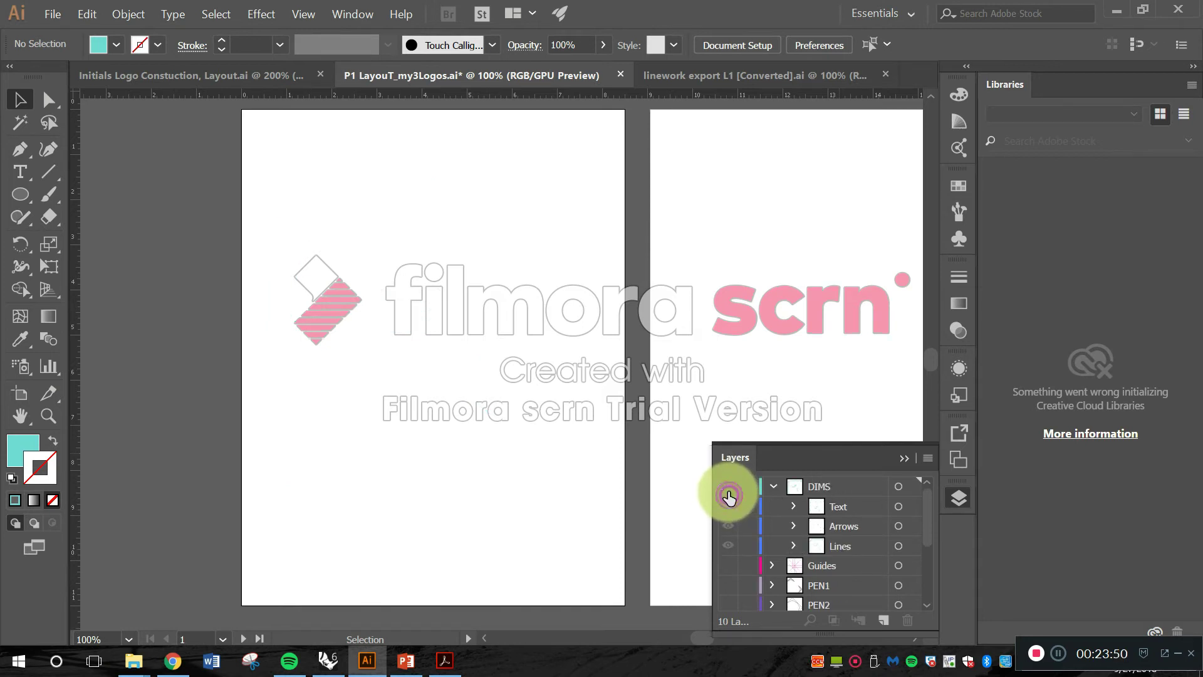
{"action": "left_click", "coordinate": [729, 488]}
- Collapse the DIMS layer and make all the other layers visible, from Guides down to Margins
{"action": "left_click", "coordinate": [773, 489]}
{"action": "left_click_drag", "start_coordinate": [728, 507], "coordinate": [726, 604]}
{"action": "left_click", "coordinate": [728, 375]}
{"action": "scroll", "coordinate": [733, 527], "scroll_direction": "down", "scroll_amount": 1}
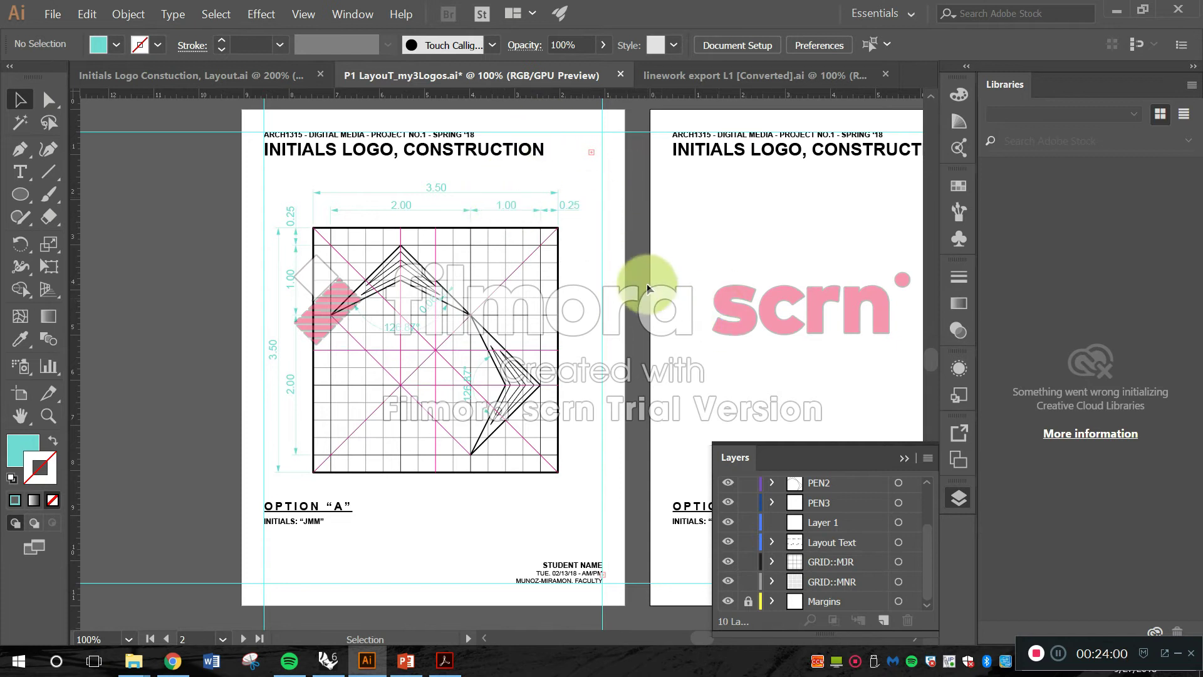
- Expand the DIMS layer, target its Text sublayer, and try to set the fill of all its text to black
{"action": "scroll", "coordinate": [856, 511], "scroll_direction": "up", "scroll_amount": 3}
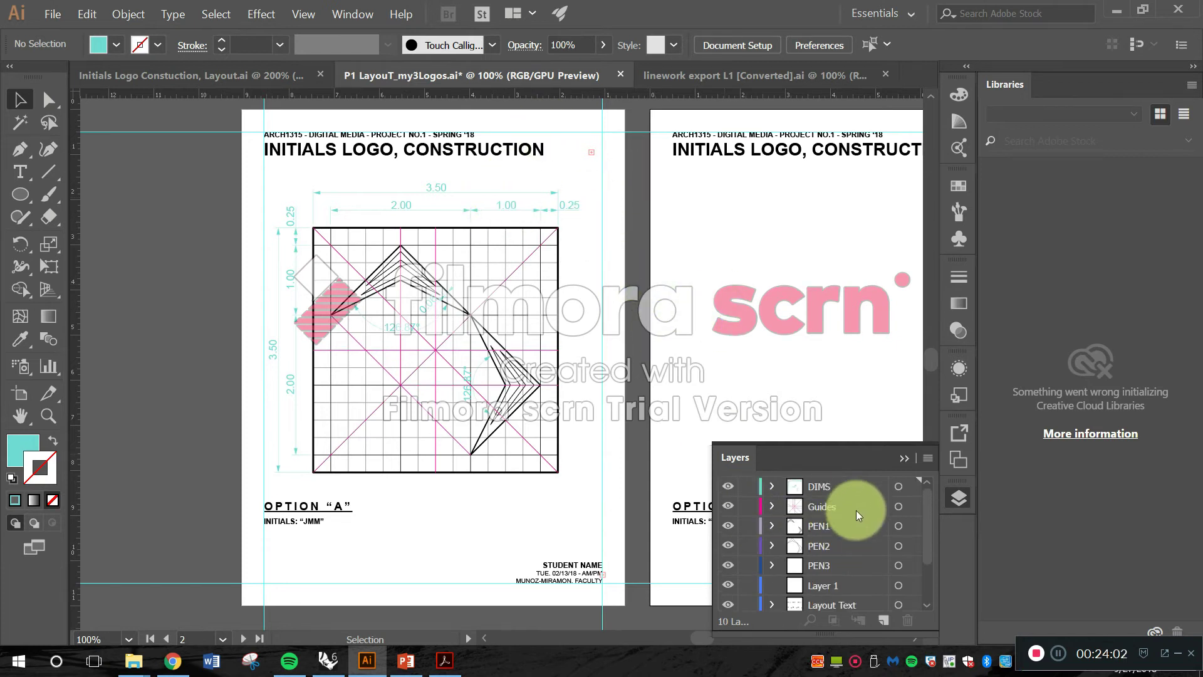
{"action": "left_click", "coordinate": [773, 486]}
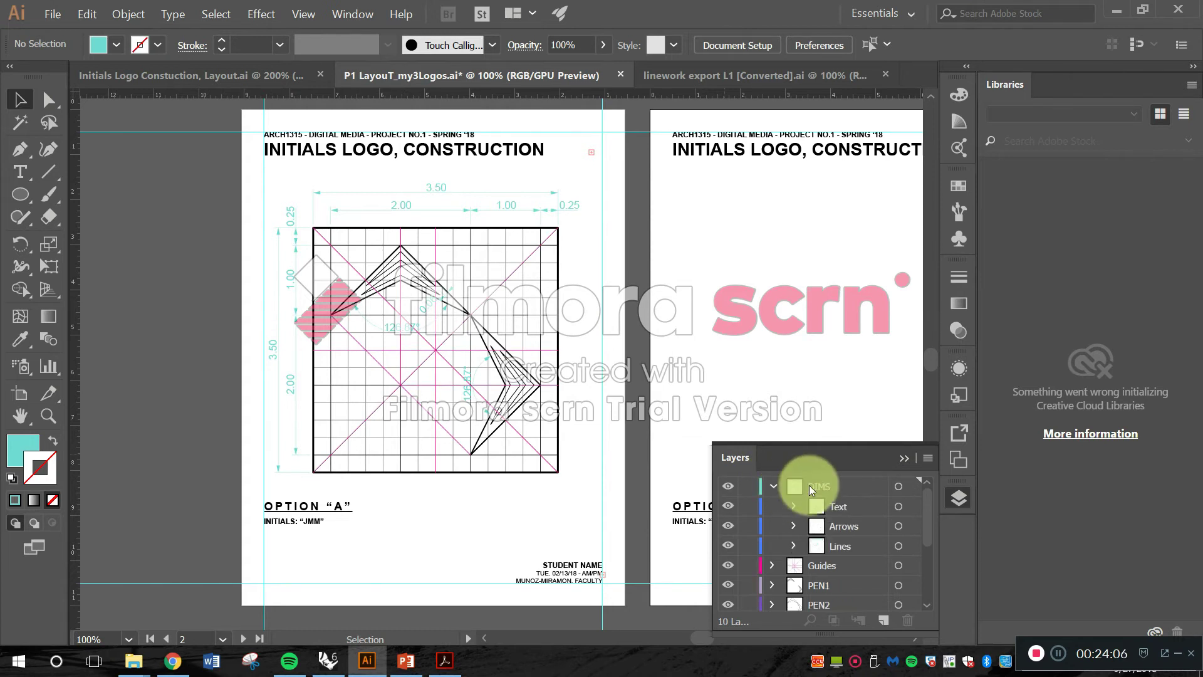
{"action": "left_click", "coordinate": [899, 507]}
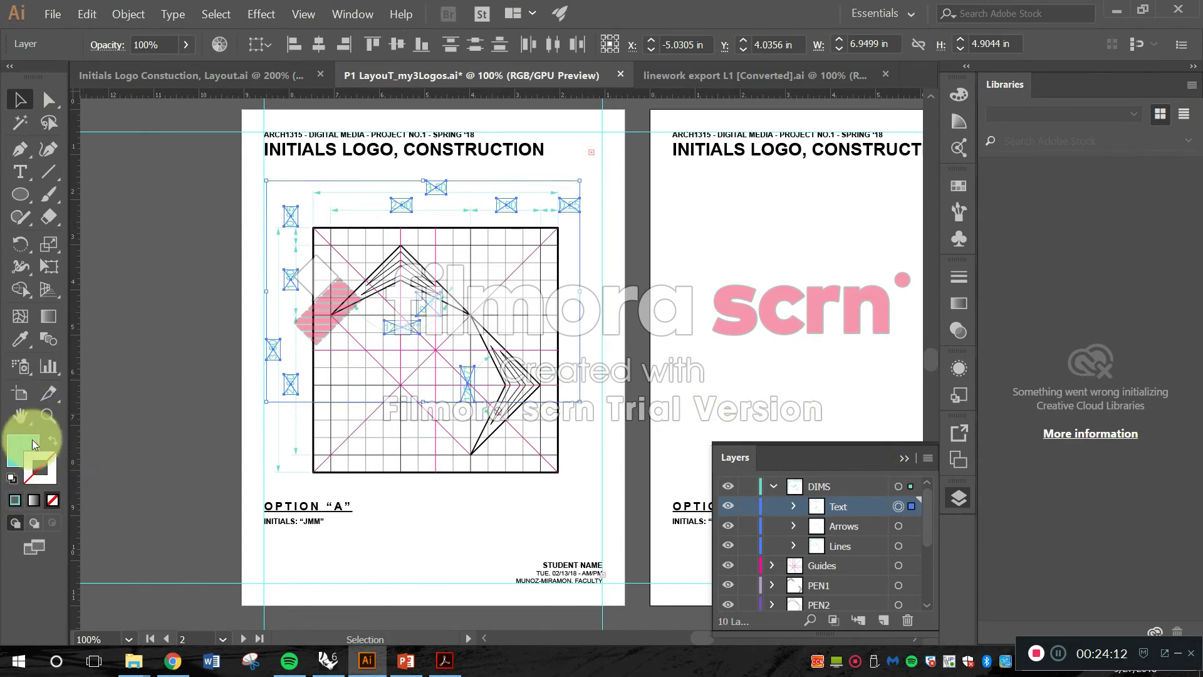
{"action": "left_click", "coordinate": [21, 445]}
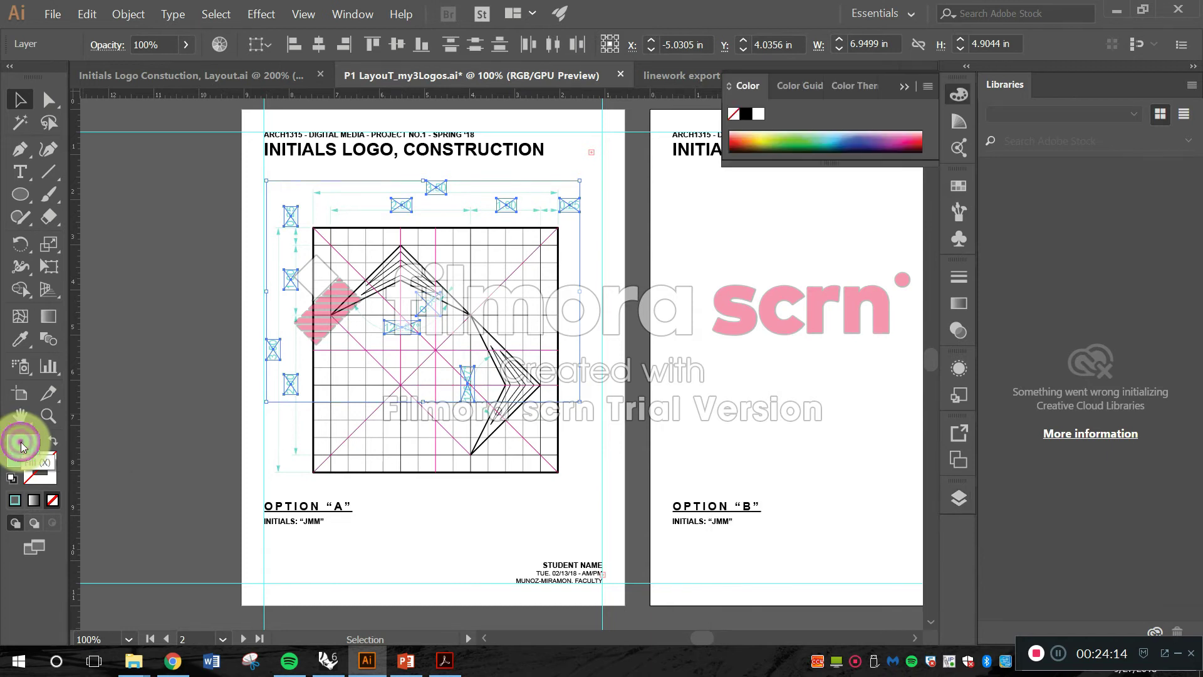
{"action": "double_click", "coordinate": [10, 451]}
{"action": "left_click_drag", "start_coordinate": [43, 285], "coordinate": [2, 313]}
{"action": "left_click", "coordinate": [470, 78]}
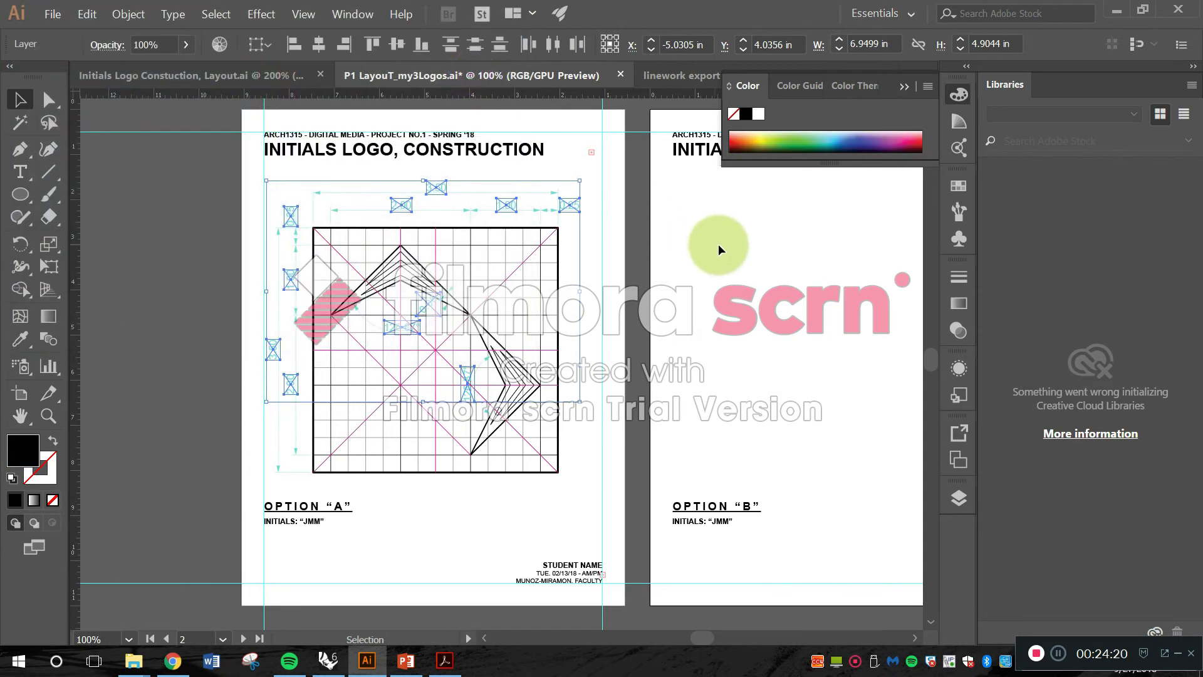
{"action": "left_click", "coordinate": [726, 254]}
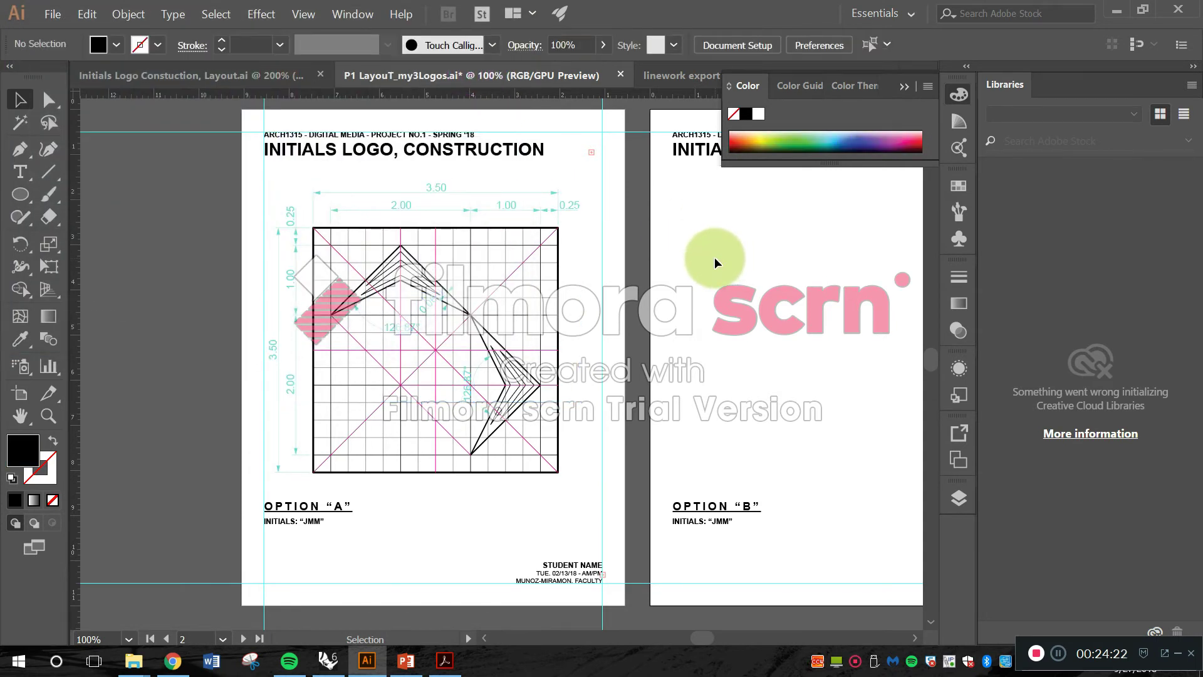
- Update the 3.50 legacy dimension text above the grid to editable text and select its characters
{"action": "key", "text": "ctrl+a"}
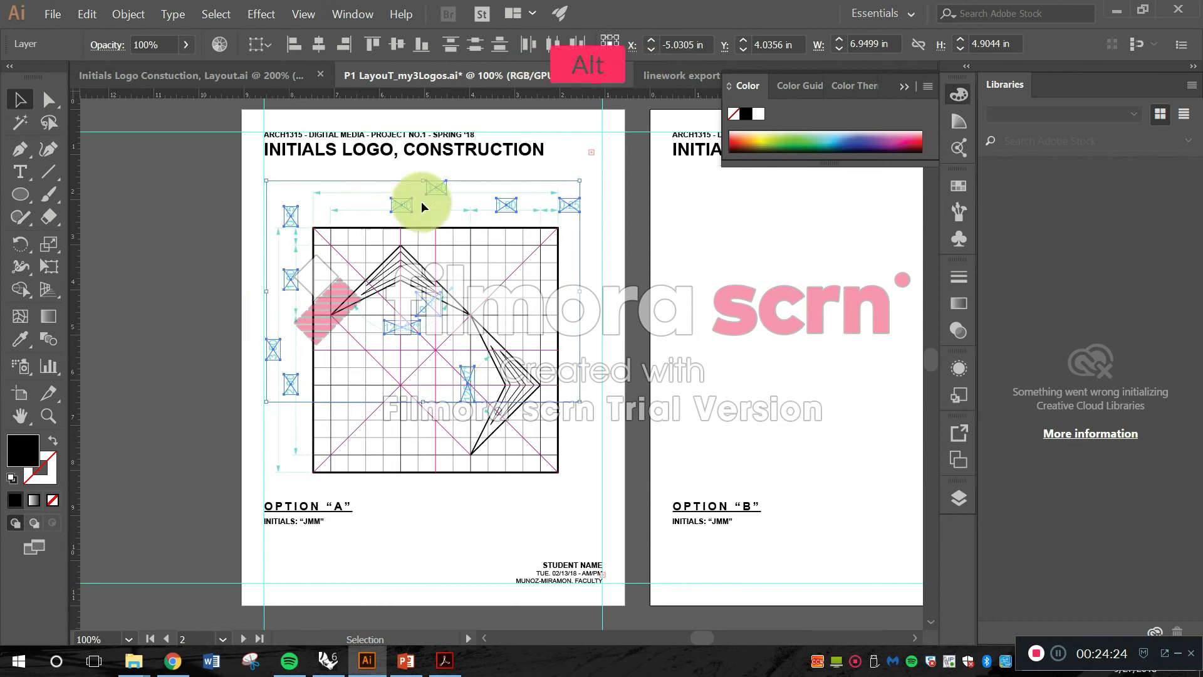
{"action": "scroll", "coordinate": [432, 194], "scroll_direction": "up", "scroll_amount": 2}
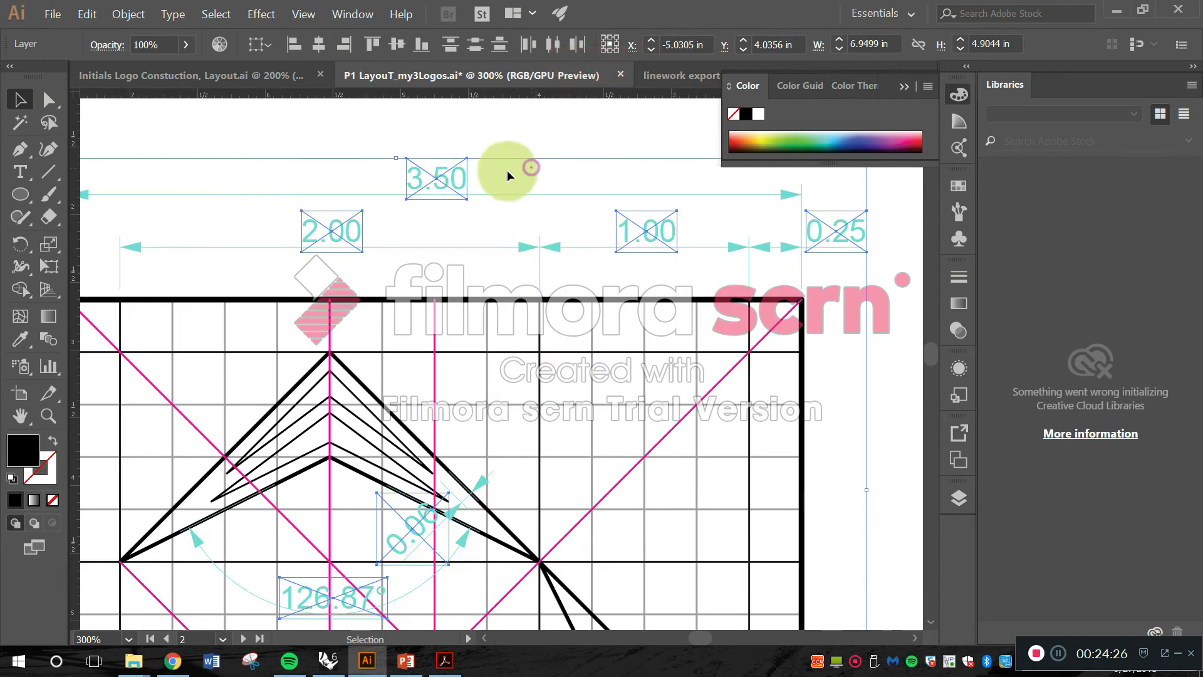
{"action": "left_click", "coordinate": [446, 174]}
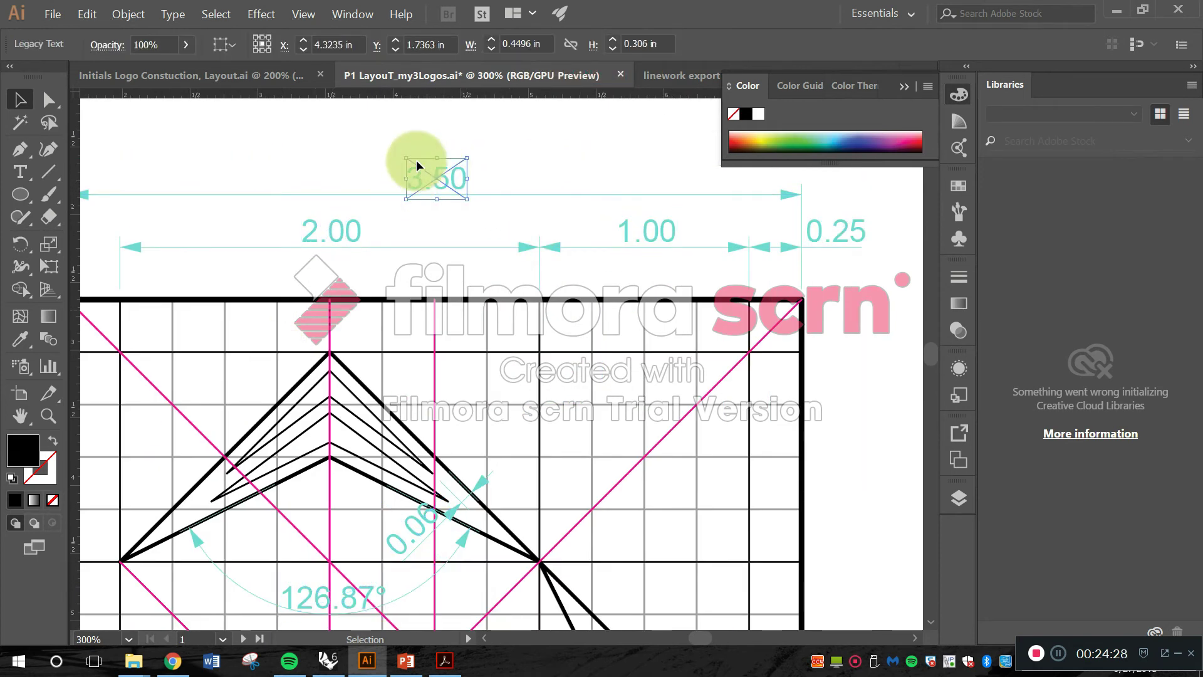
{"action": "double_click", "coordinate": [446, 178]}
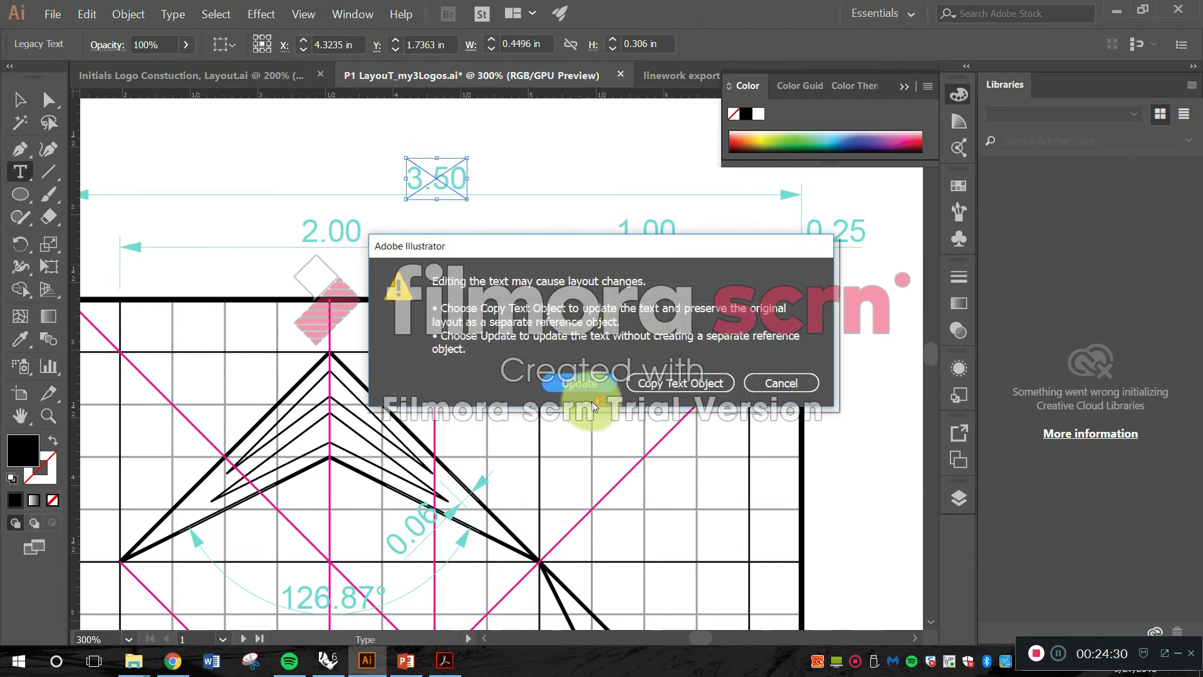
{"action": "left_click", "coordinate": [585, 386]}
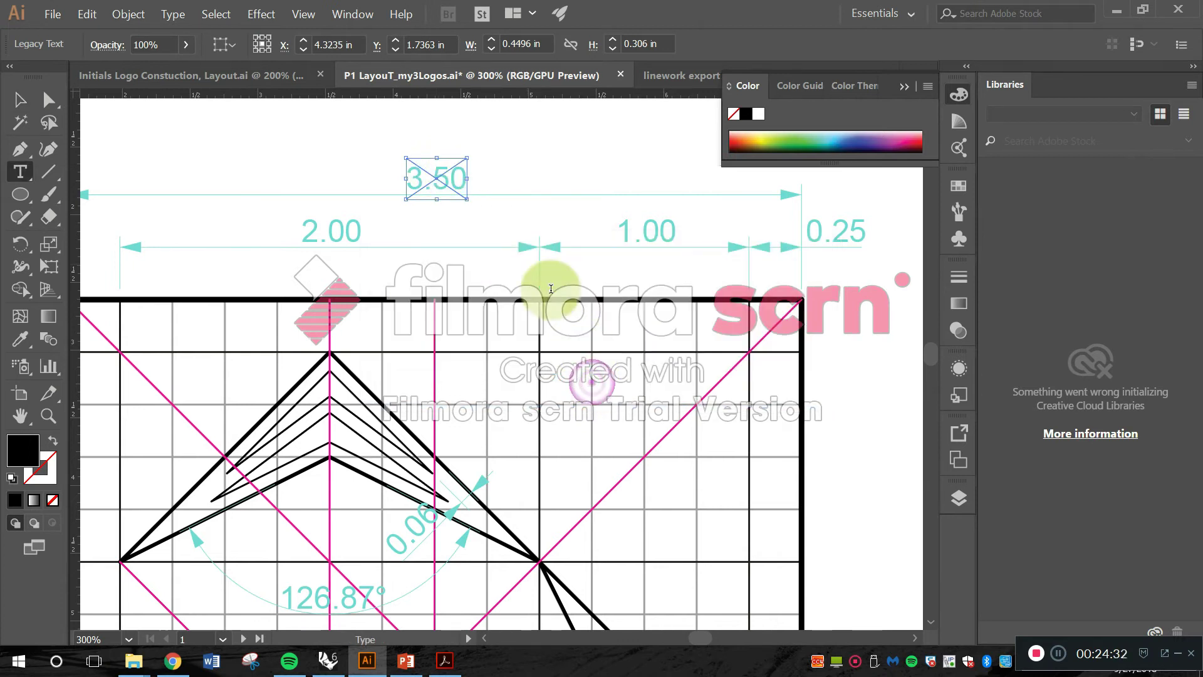
{"action": "left_click", "coordinate": [455, 167]}
{"action": "double_click", "coordinate": [441, 169]}
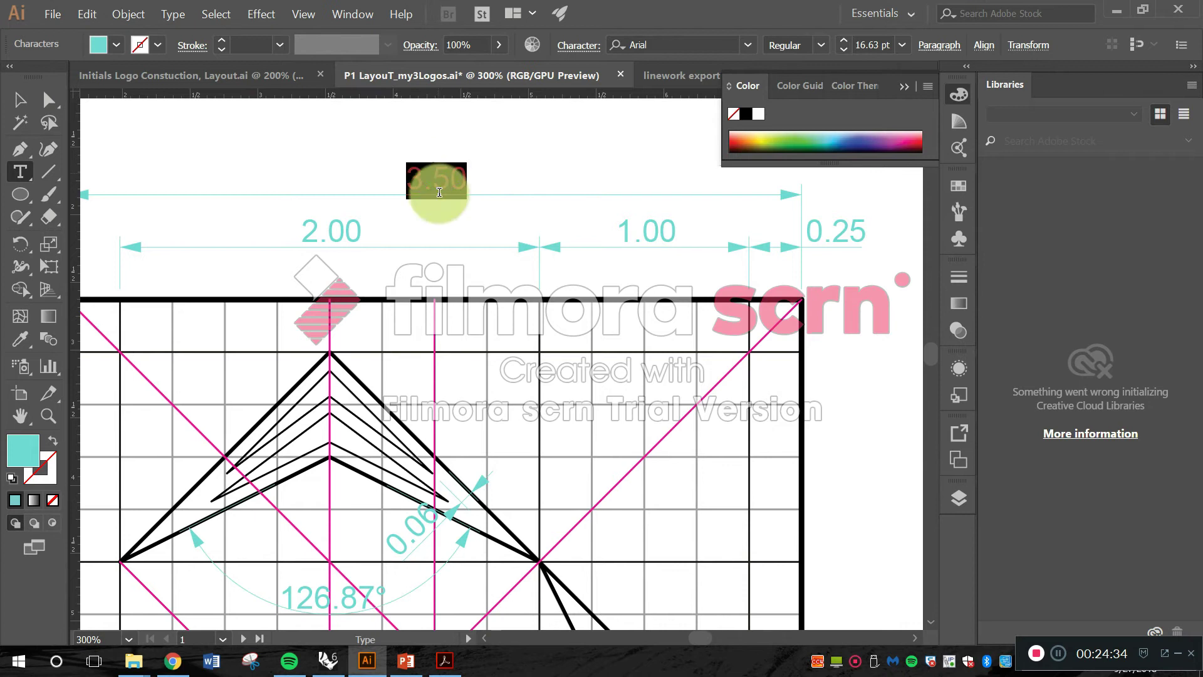
- Update the 2.00 legacy dimension text above the grid to editable text and set its fill to black
{"action": "double_click", "coordinate": [308, 236]}
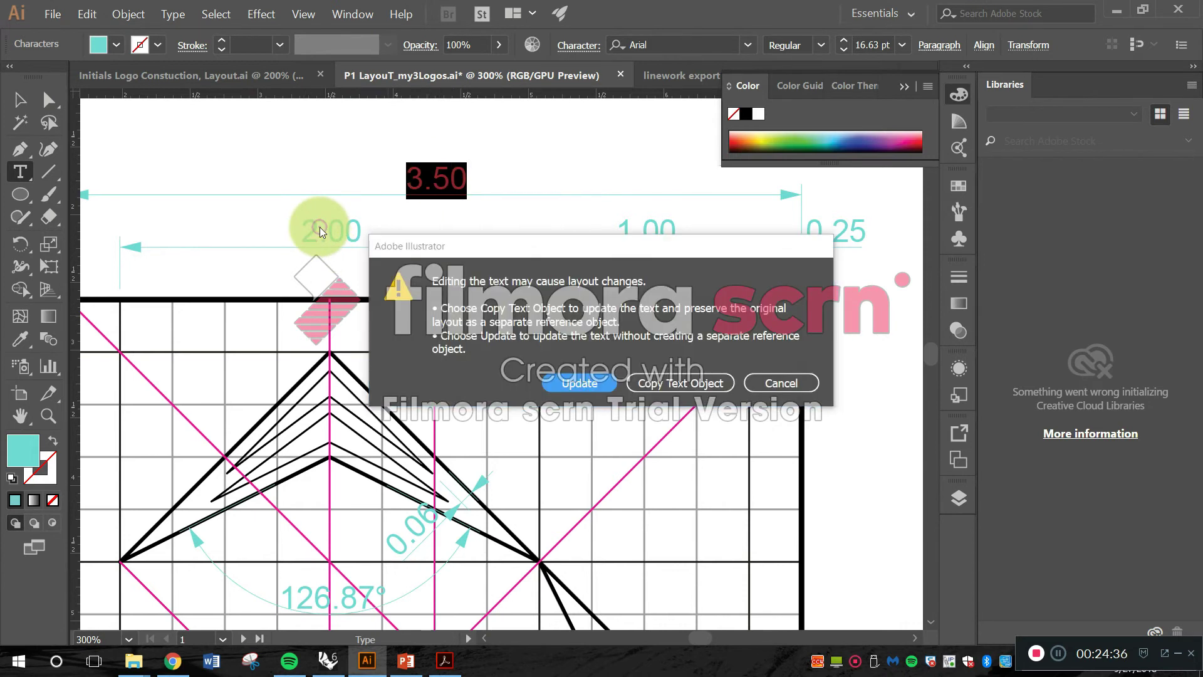
{"action": "left_click", "coordinate": [593, 386]}
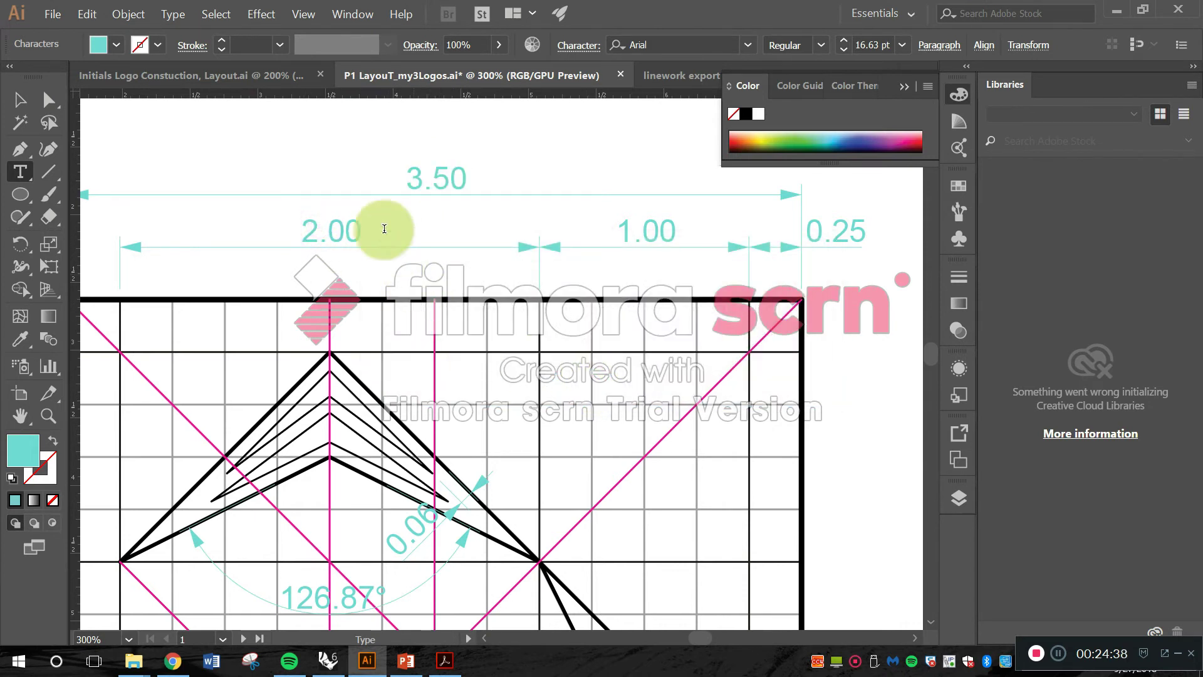
{"action": "double_click", "coordinate": [343, 234]}
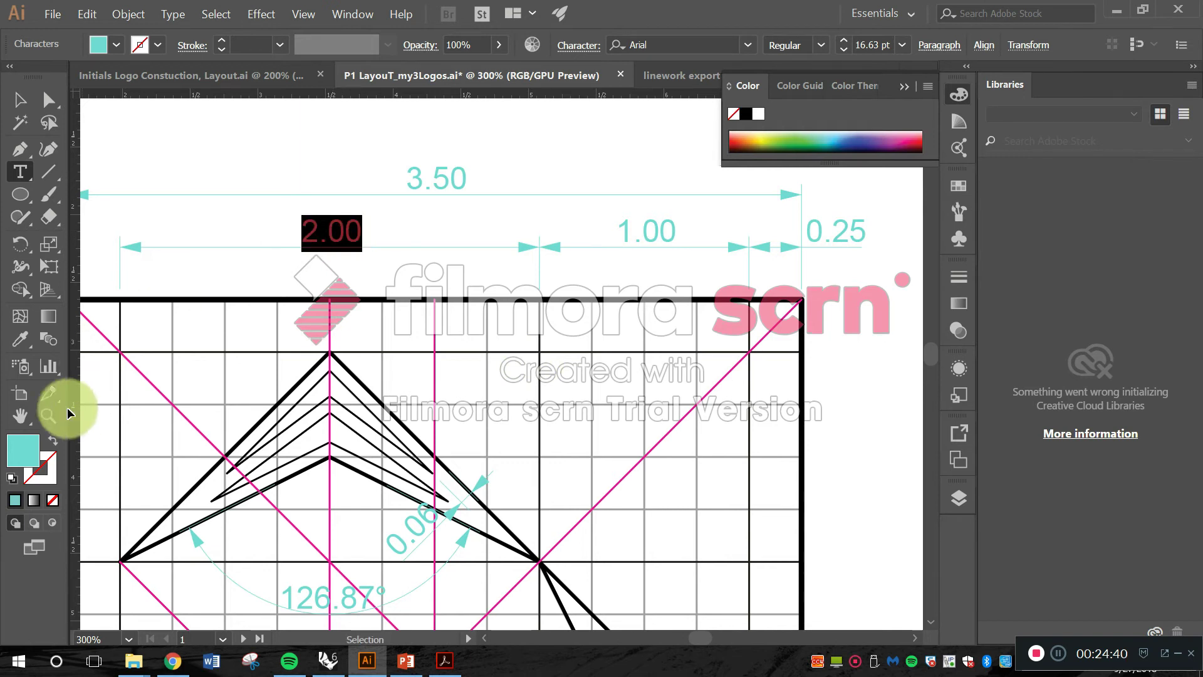
{"action": "double_click", "coordinate": [22, 458]}
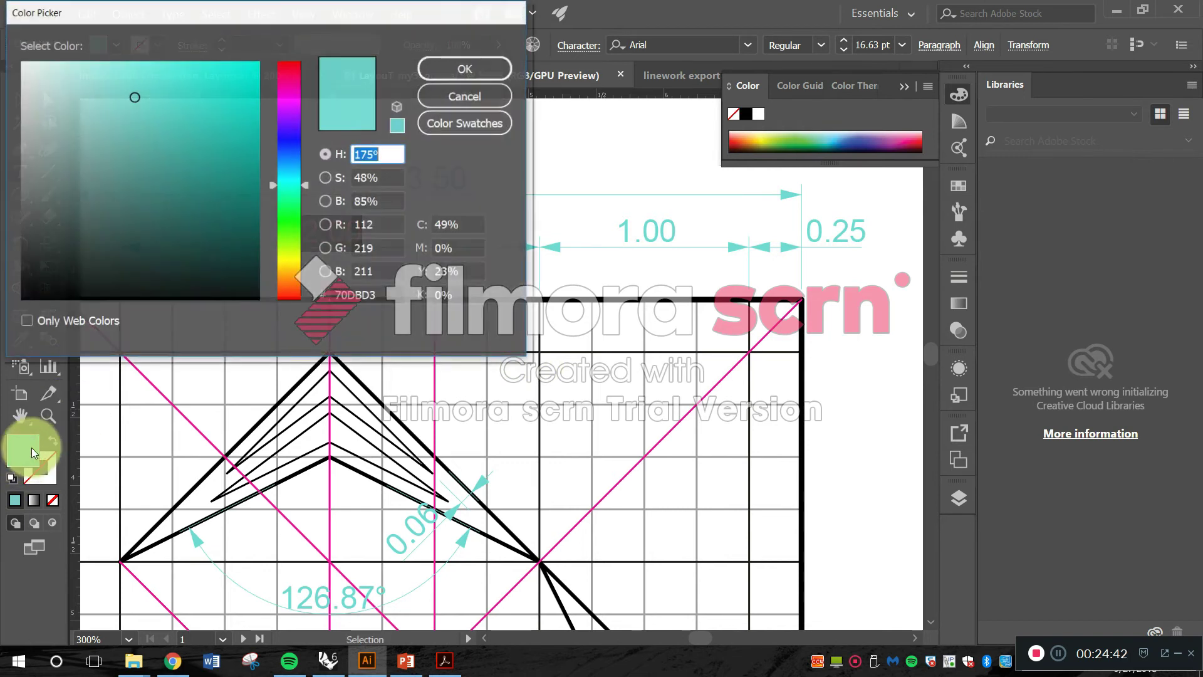
{"action": "left_click_drag", "start_coordinate": [47, 279], "coordinate": [3, 315]}
{"action": "left_click", "coordinate": [469, 71]}
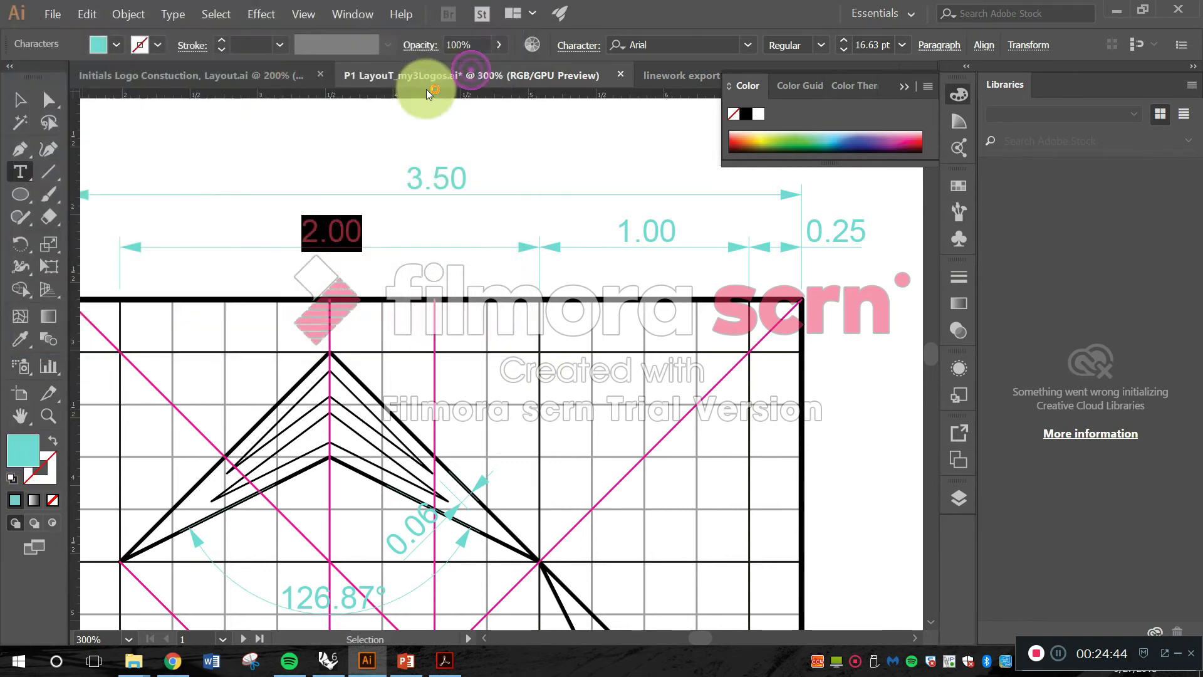
{"action": "left_click", "coordinate": [17, 100]}
{"action": "left_click", "coordinate": [355, 156]}
{"action": "left_click", "coordinate": [446, 183]}
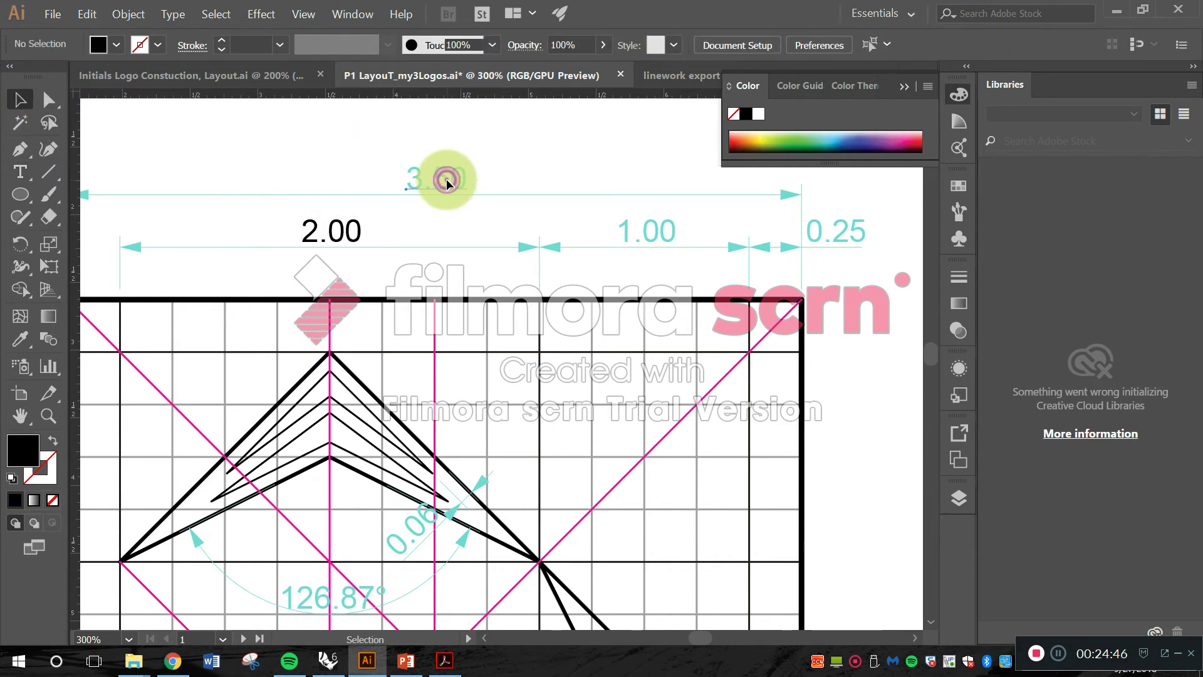
{"action": "left_click", "coordinate": [542, 163]}
{"action": "left_click", "coordinate": [442, 180]}
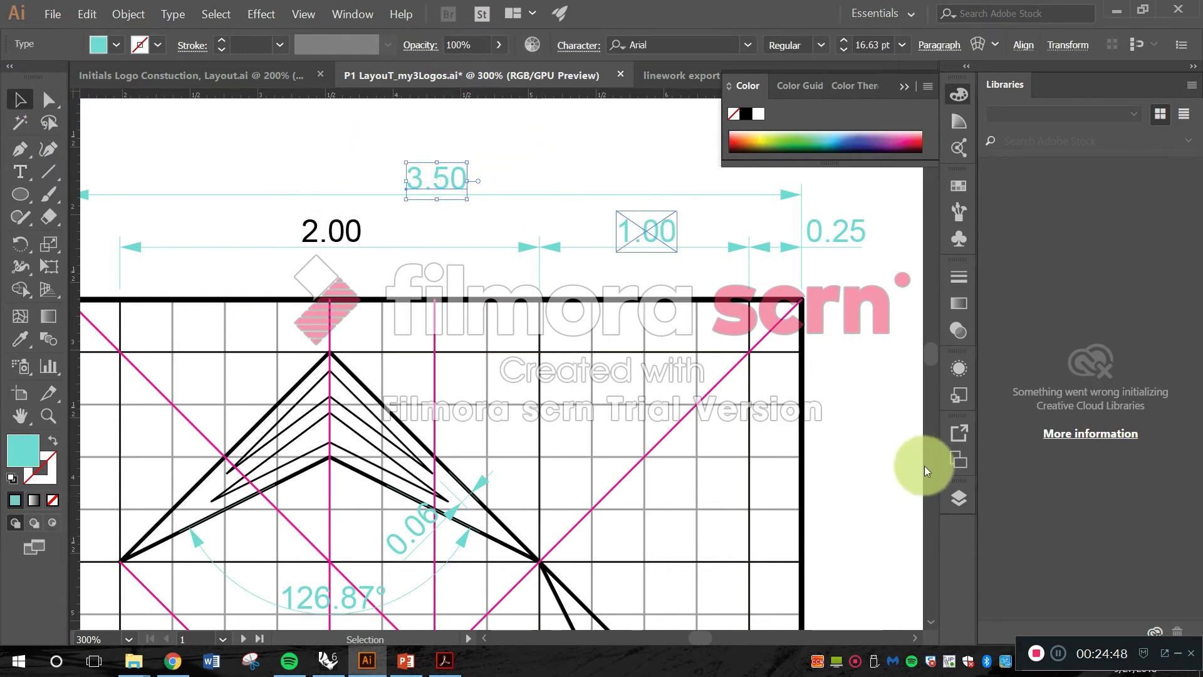
- Target the Arrows sublayer of DIMS and set the fill of all its arrowheads to black (000000)
{"action": "left_click", "coordinate": [960, 496]}
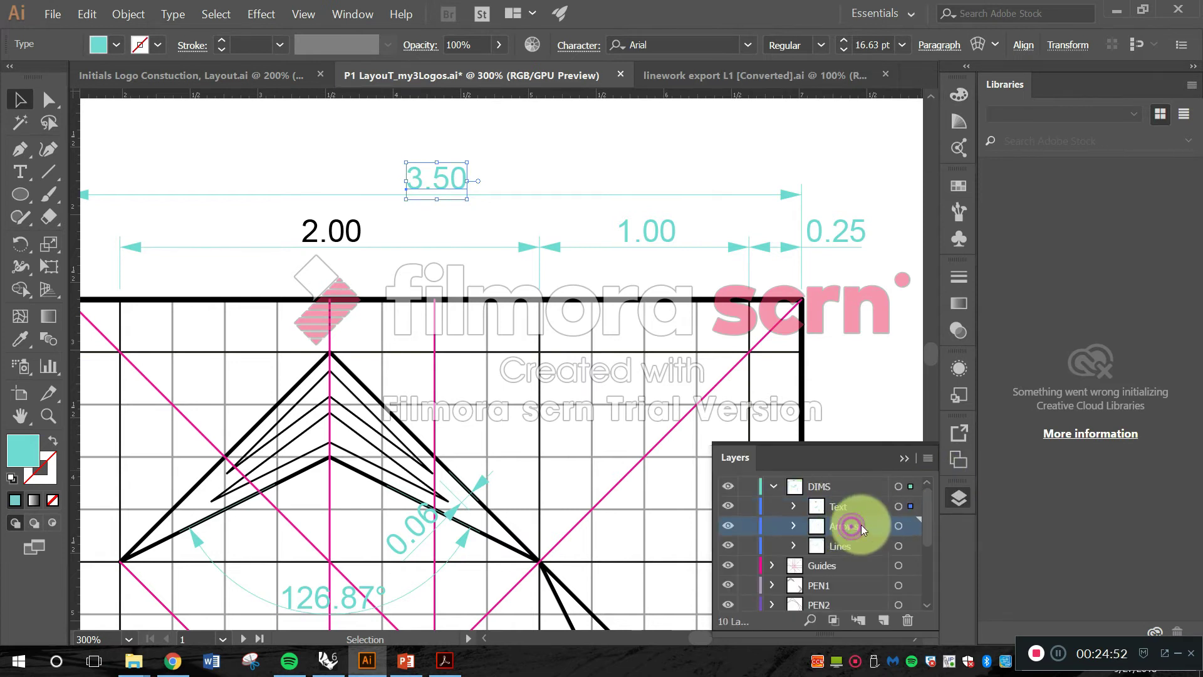
{"action": "left_click", "coordinate": [899, 526]}
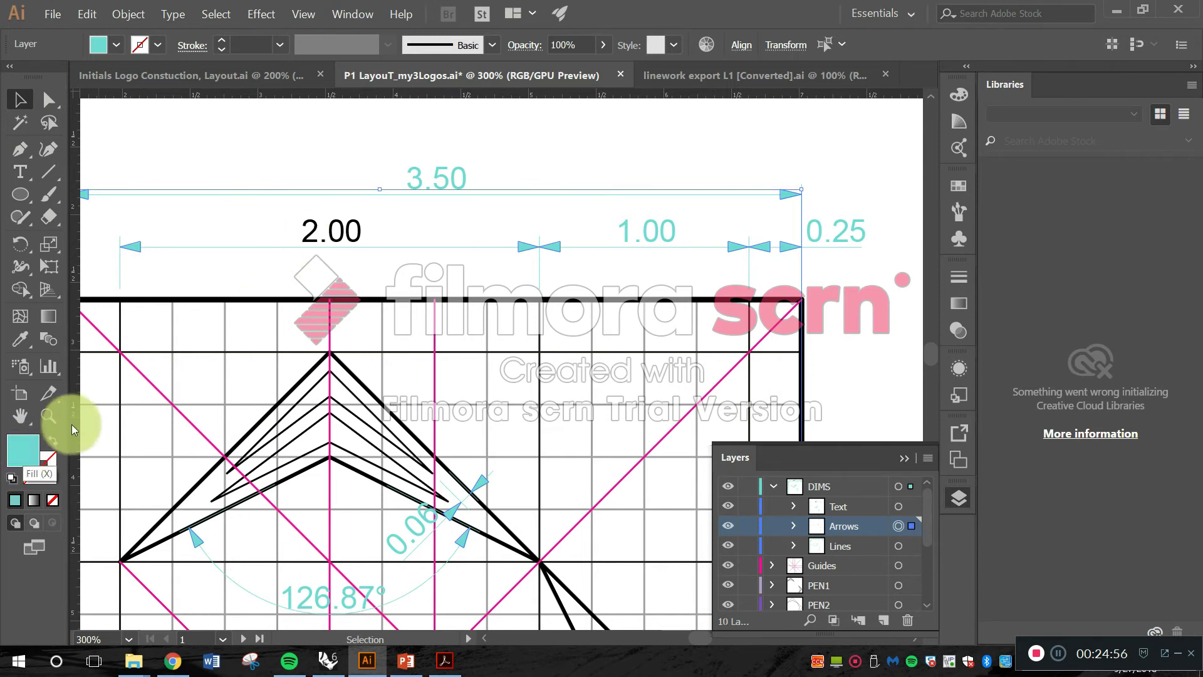
{"action": "double_click", "coordinate": [23, 453]}
{"action": "left_click_drag", "start_coordinate": [31, 260], "coordinate": [15, 335]}
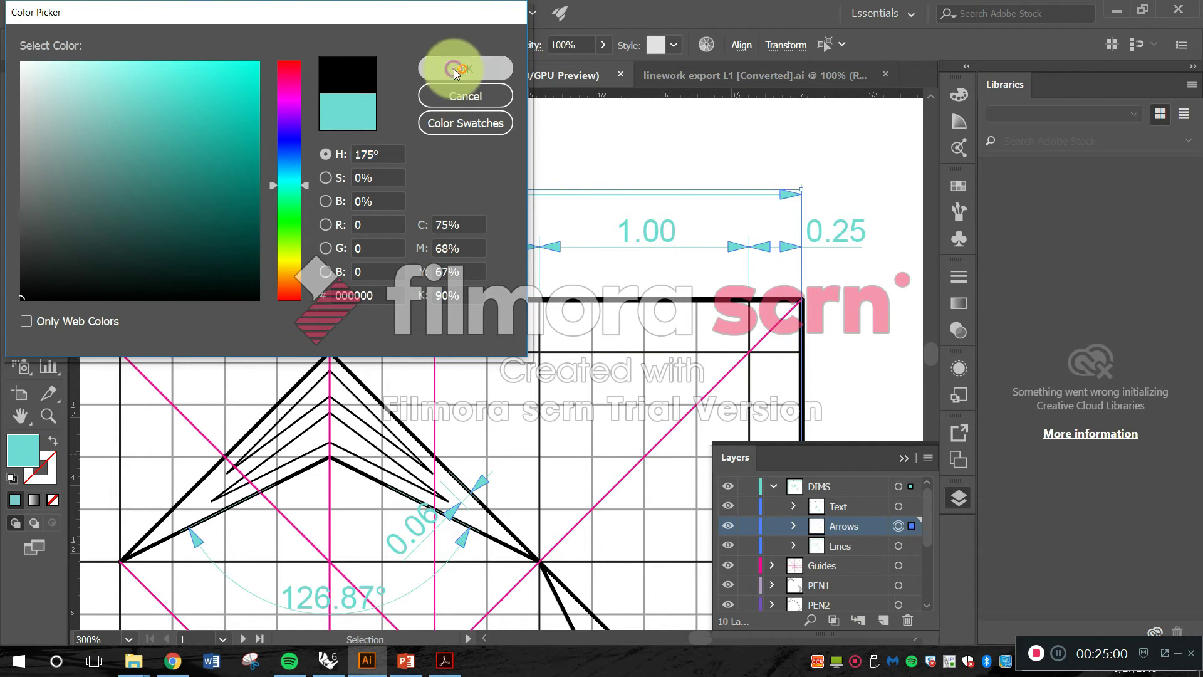
{"action": "left_click", "coordinate": [464, 66]}
{"action": "left_click", "coordinate": [675, 163]}
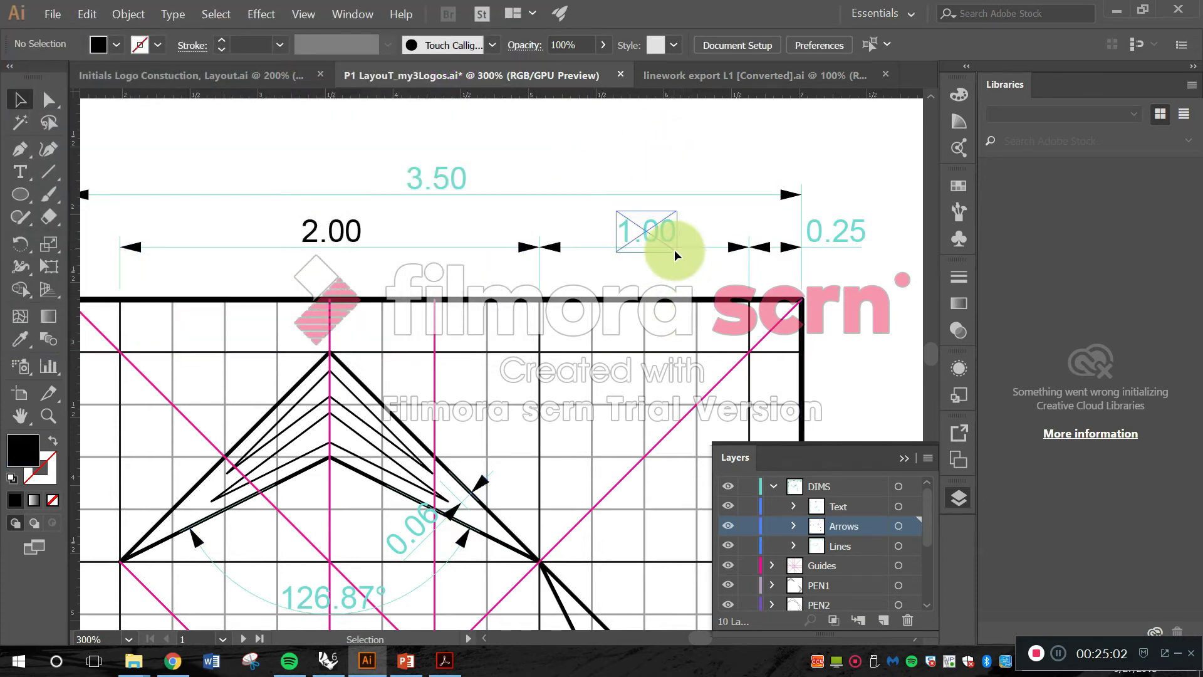
- Target the Lines sublayer of DIMS and set the stroke of all its dimension lines to black (000000)
{"action": "left_click", "coordinate": [899, 546]}
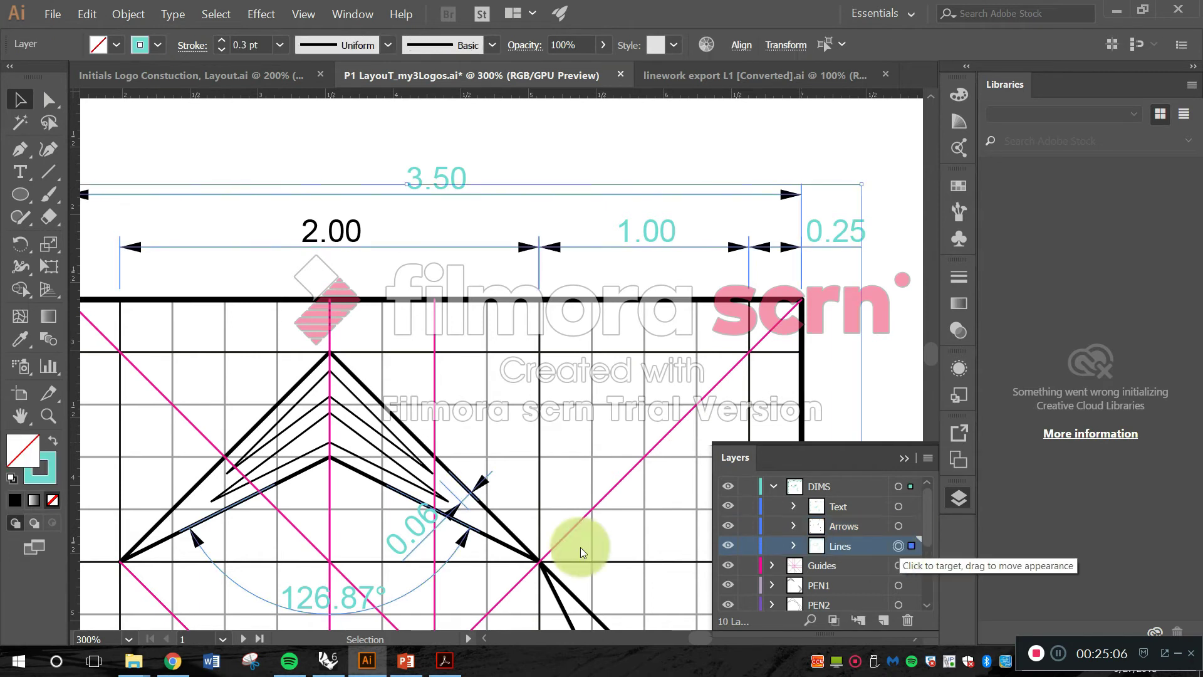
{"action": "left_click", "coordinate": [53, 463]}
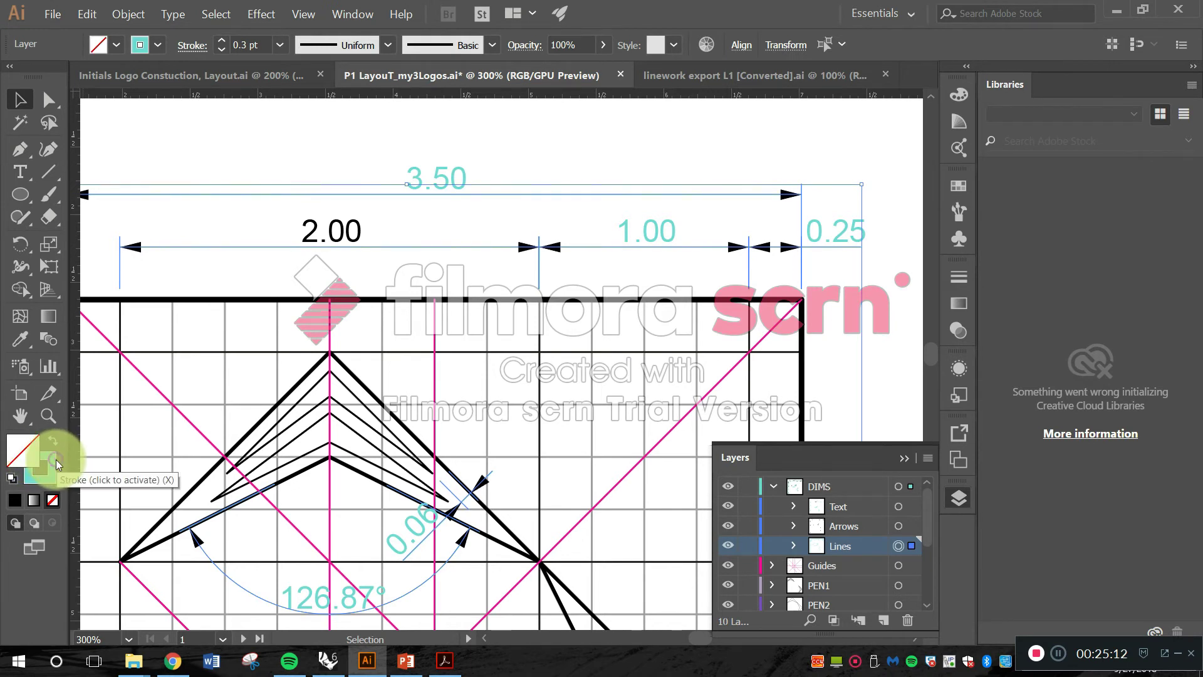
{"action": "left_click", "coordinate": [56, 461]}
{"action": "double_click", "coordinate": [56, 462]}
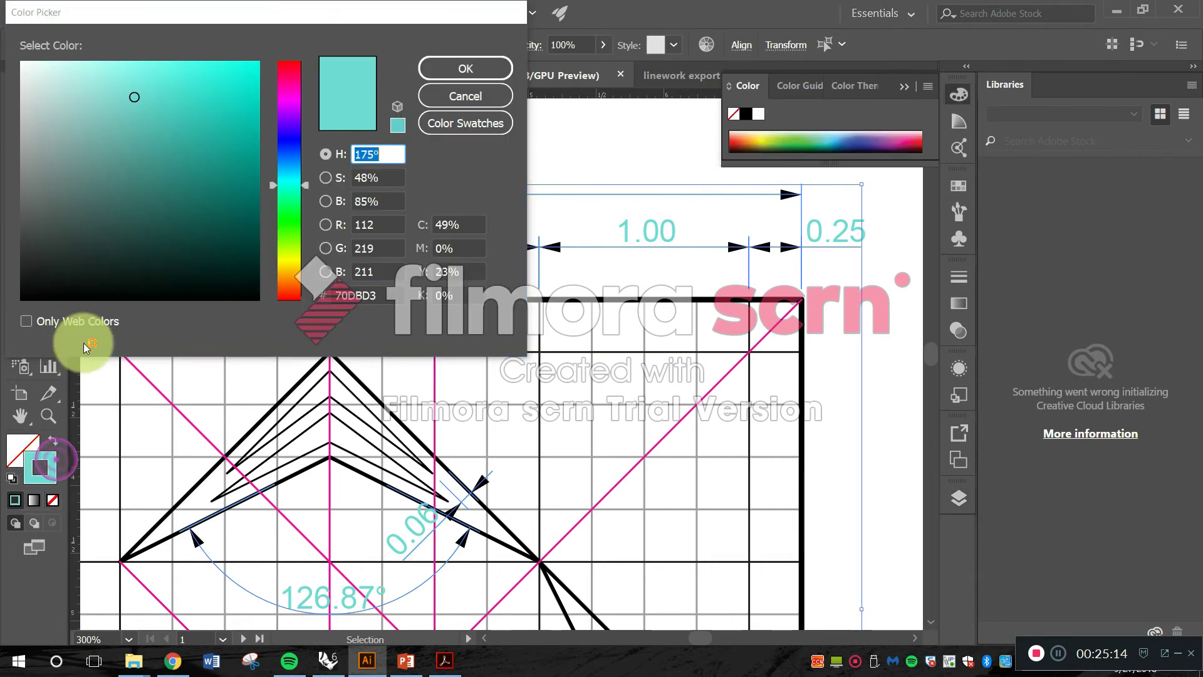
{"action": "left_click_drag", "start_coordinate": [60, 271], "coordinate": [2, 317]}
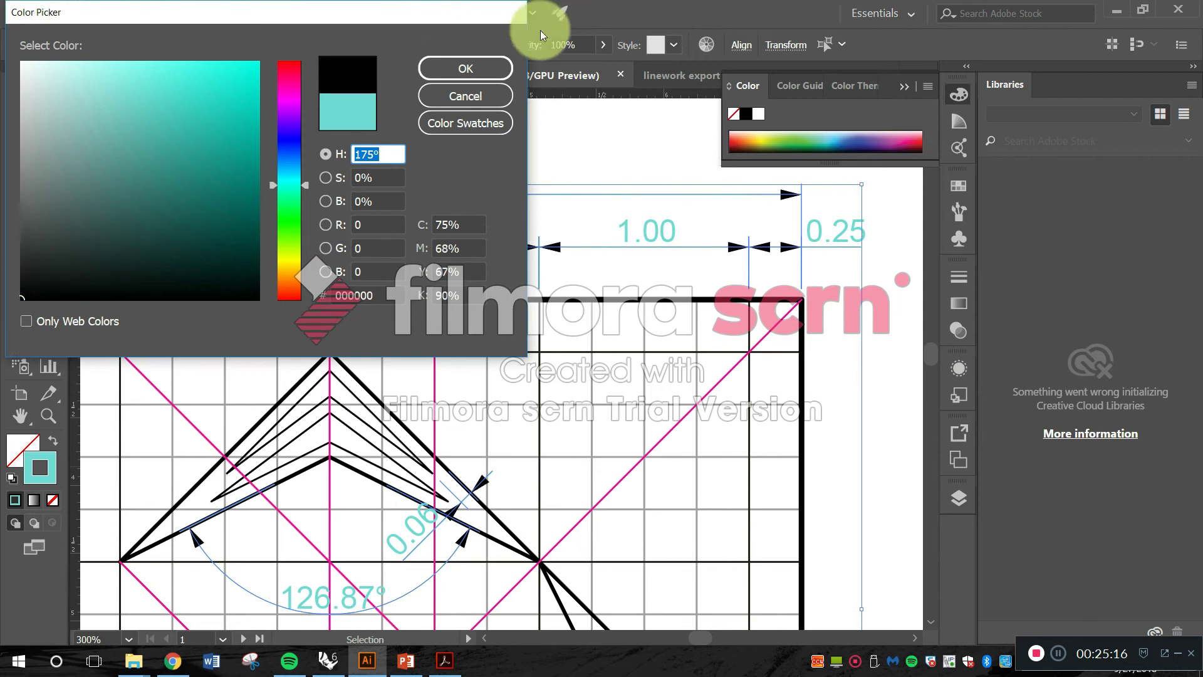
{"action": "left_click", "coordinate": [462, 73]}
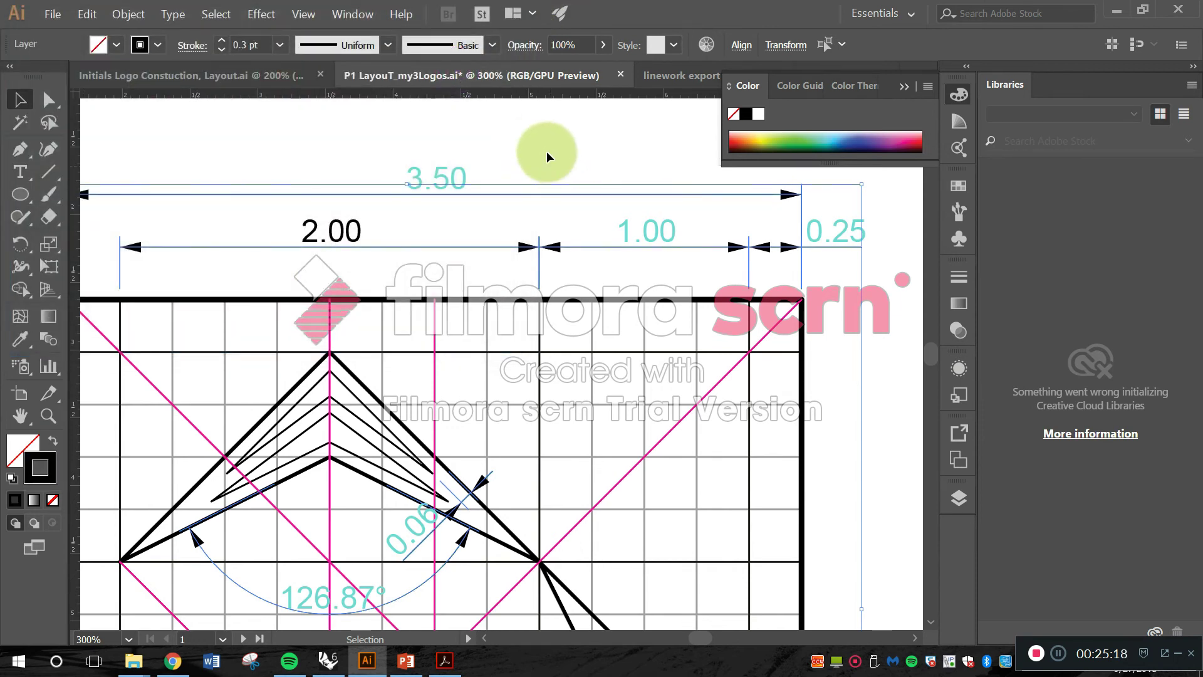
{"action": "left_click", "coordinate": [546, 149]}
- Hide the Arrows and Lines sublayers and all layers below DIMS, leaving only the Text sublayer visible
{"action": "left_click", "coordinate": [800, 374]}
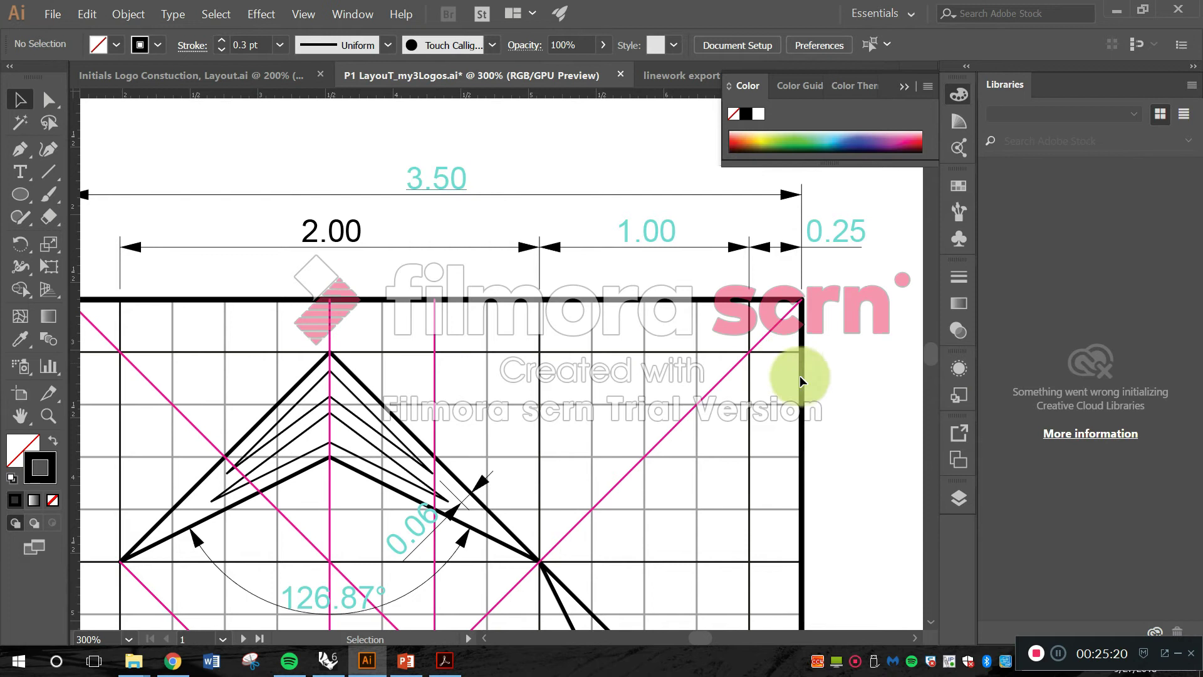
{"action": "left_click", "coordinate": [962, 497]}
{"action": "left_click", "coordinate": [796, 525]}
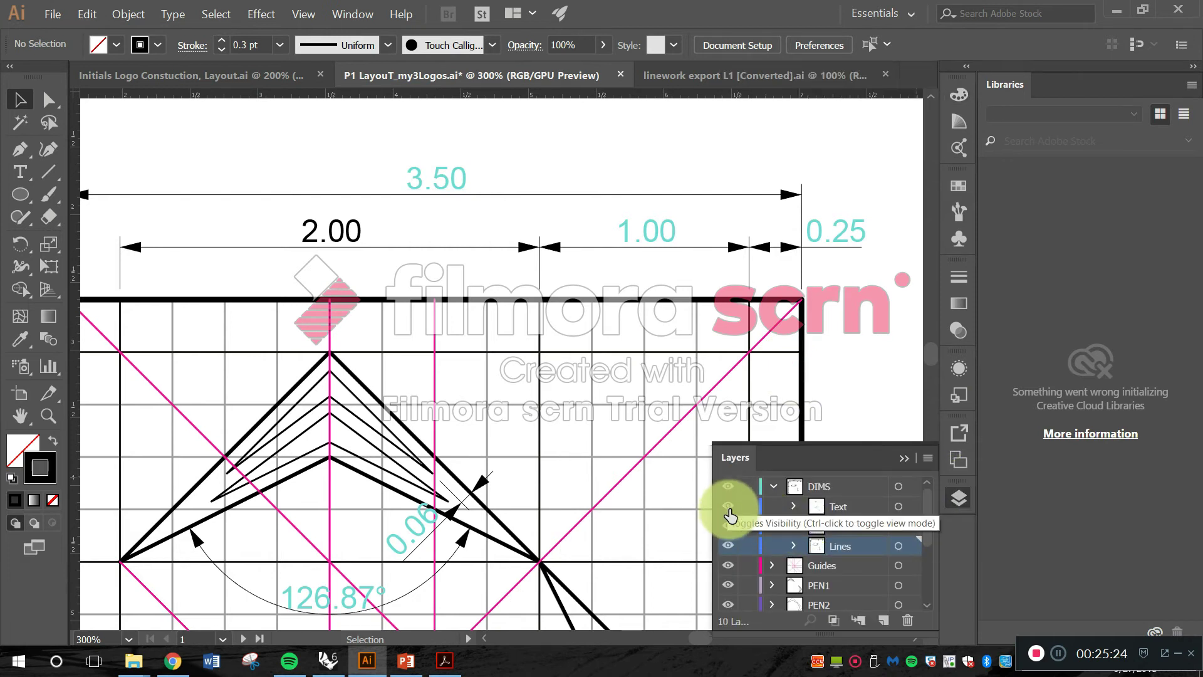
{"action": "mouse_move", "coordinate": [728, 525]}
{"action": "left_mouse_down"}
{"action": "mouse_move", "coordinate": [725, 623]}
{"action": "mouse_move", "coordinate": [726, 612]}
{"action": "left_mouse_up"}
{"action": "left_click", "coordinate": [779, 363]}
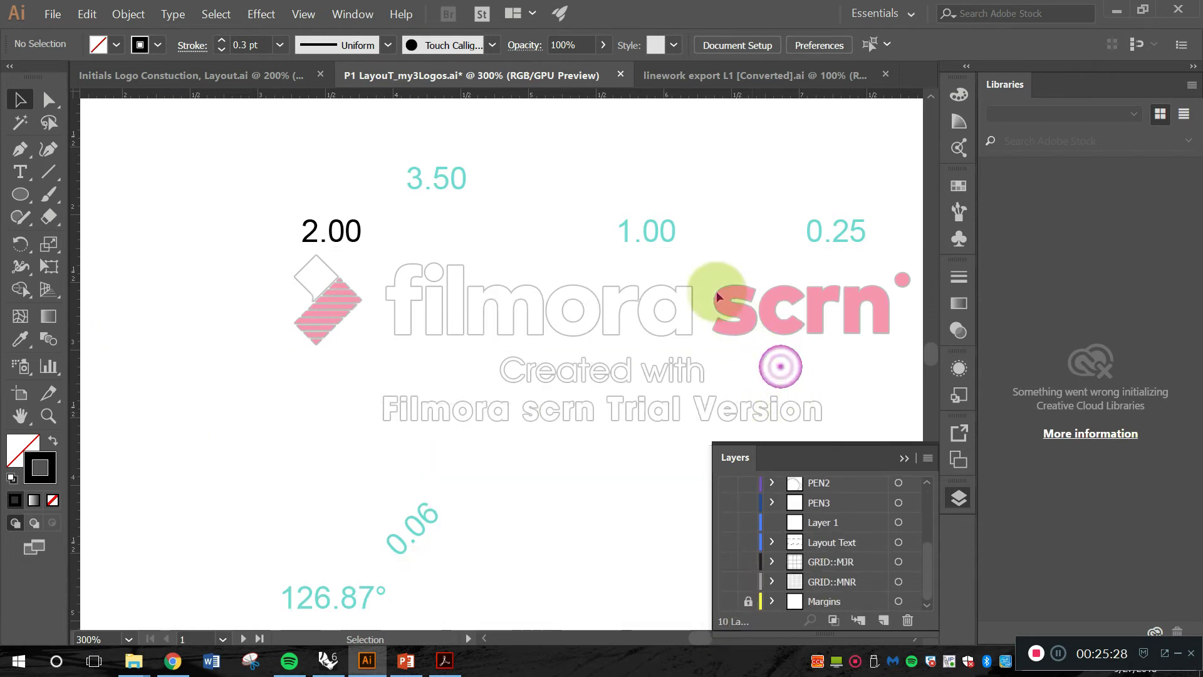
{"action": "left_click", "coordinate": [656, 237]}
{"action": "right_click", "coordinate": [657, 232]}
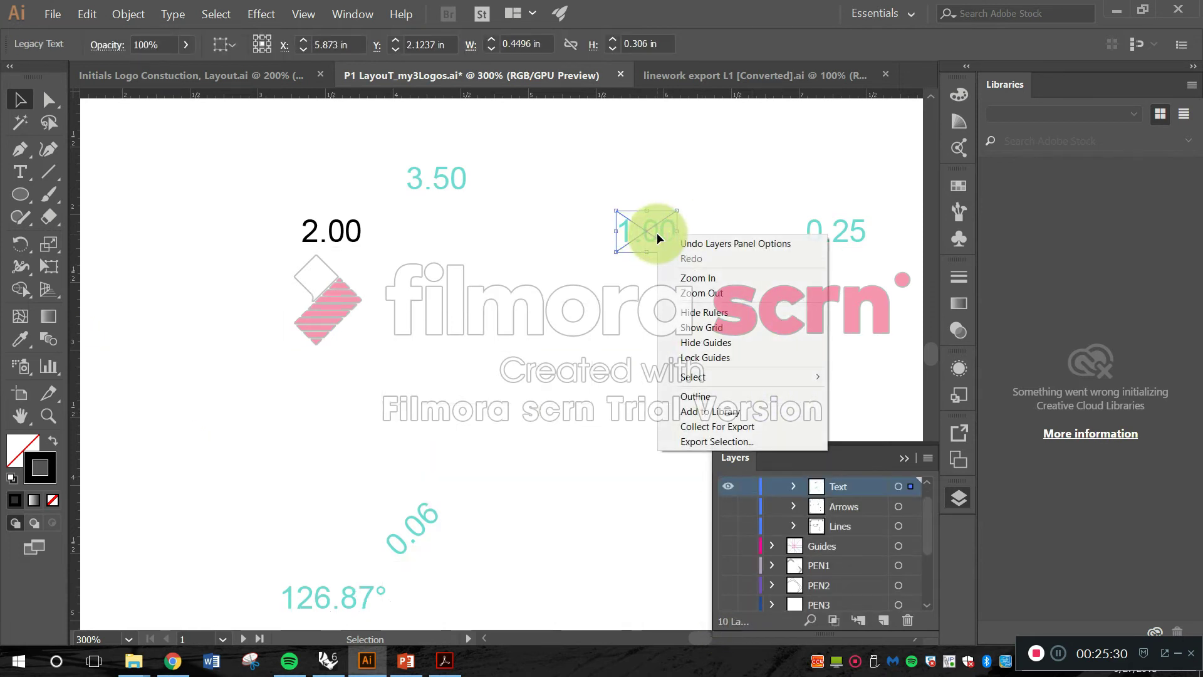
{"action": "left_click", "coordinate": [606, 328]}
{"action": "double_click", "coordinate": [663, 232]}
{"action": "left_click", "coordinate": [766, 387]}
{"action": "left_click", "coordinate": [668, 307]}
{"action": "left_click", "coordinate": [19, 100]}
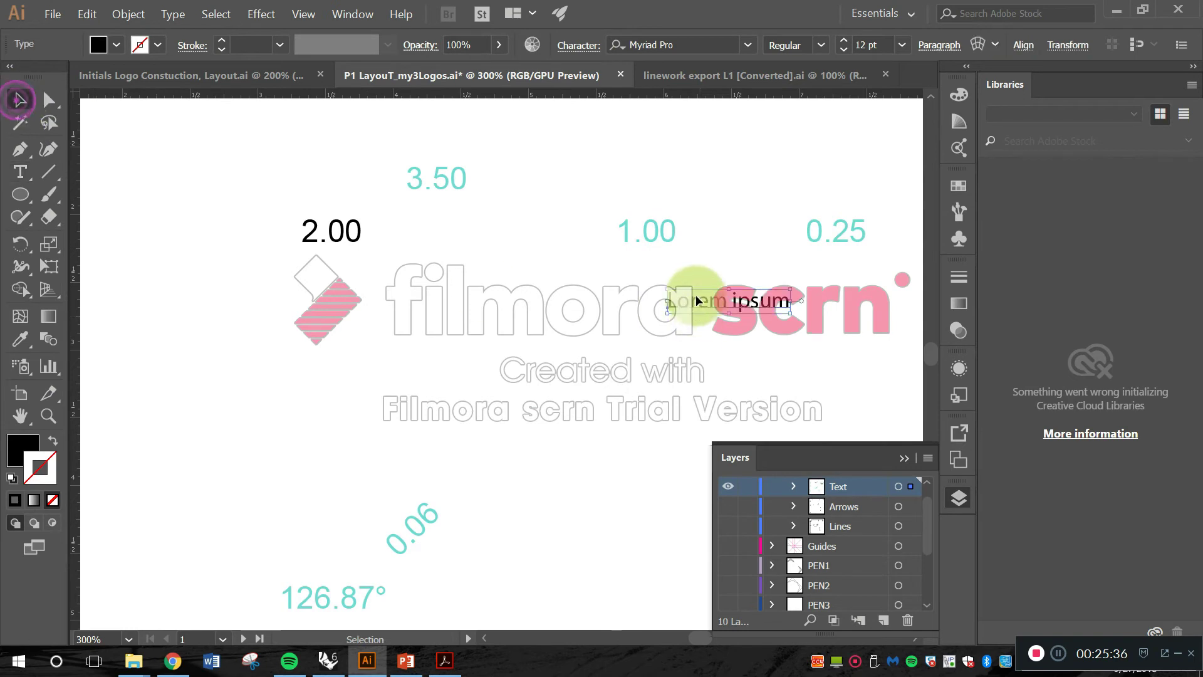
{"action": "key", "text": "Delete"}
- Try to copy the black colour of the 2.00 text onto the horizontal 1.00 dimension text with the Eyedropper
{"action": "left_click_drag", "start_coordinate": [713, 284], "coordinate": [603, 188]}
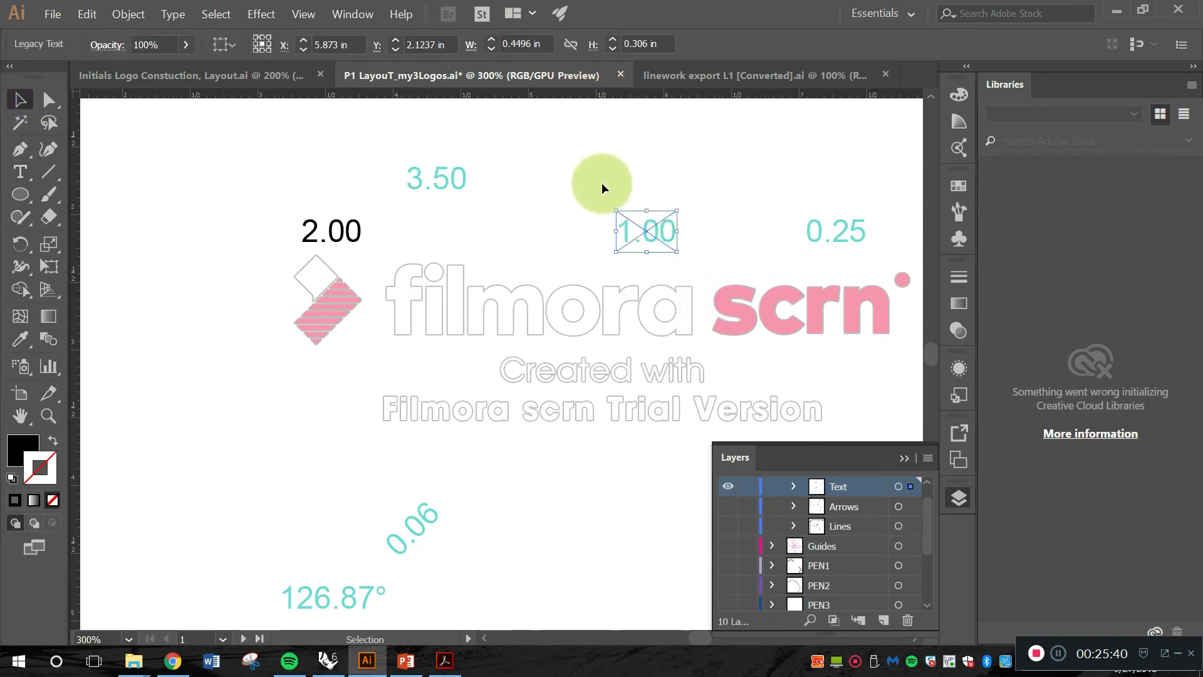
{"action": "left_click", "coordinate": [21, 345]}
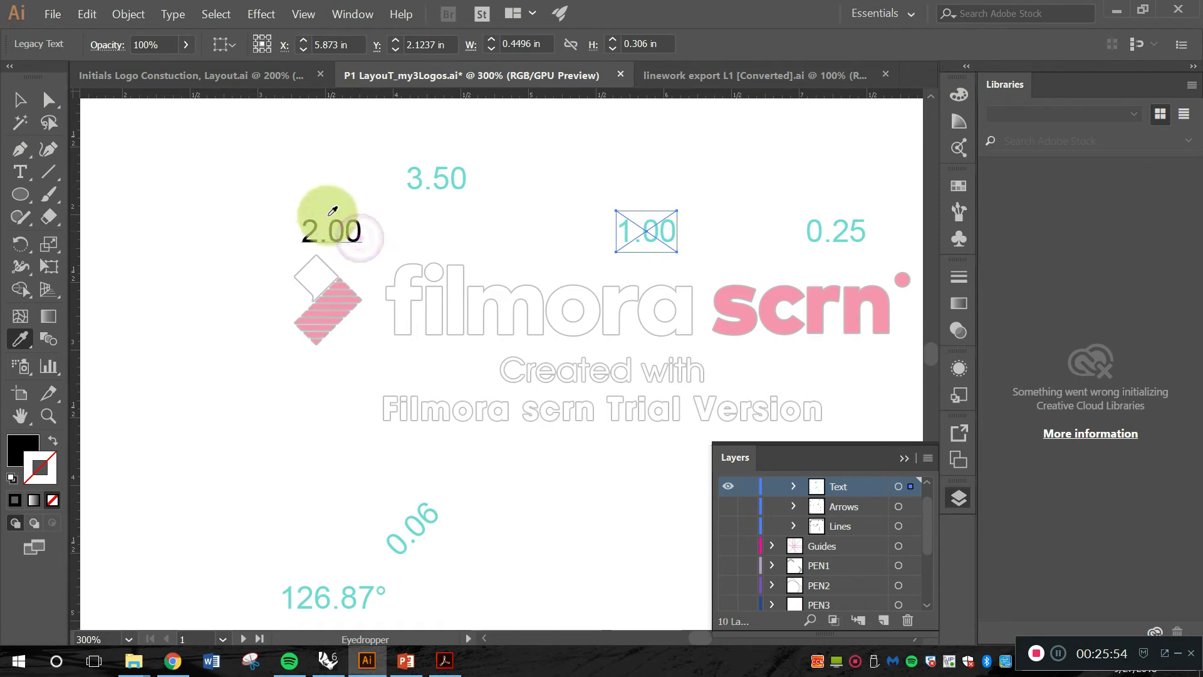
{"action": "left_click", "coordinate": [10, 112]}
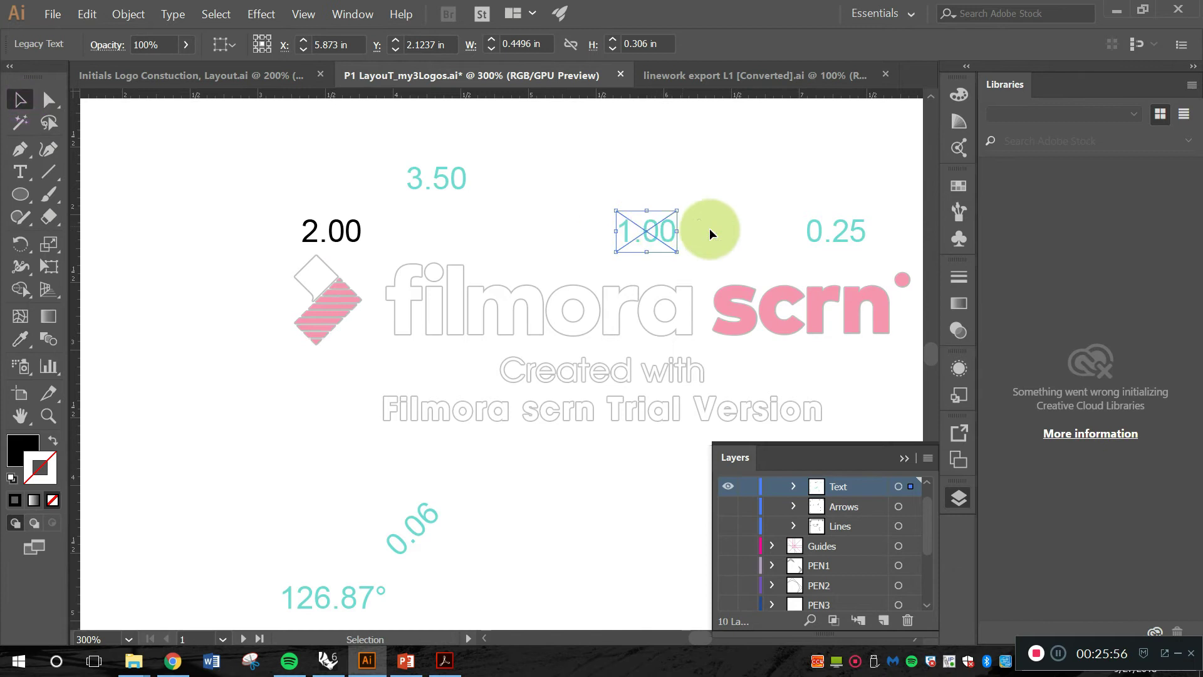
- Update the horizontal 1.00 legacy dimension text to editable text and set its fill to black (000000)
{"action": "double_click", "coordinate": [660, 237]}
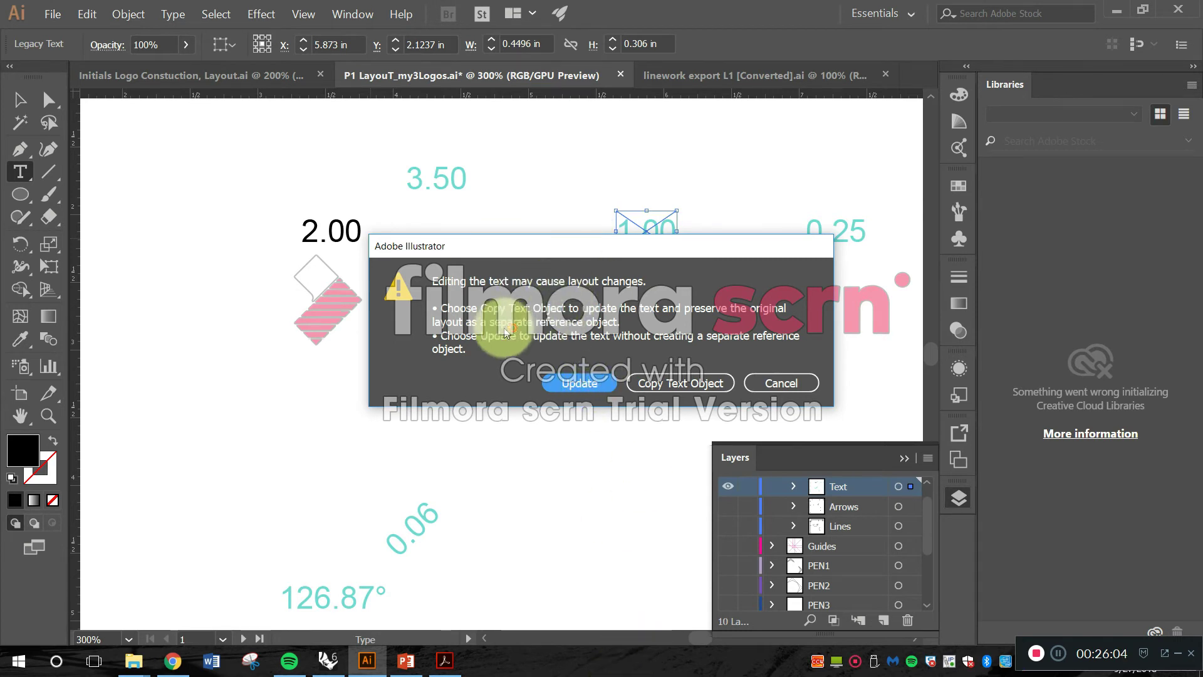
{"action": "left_click", "coordinate": [579, 383]}
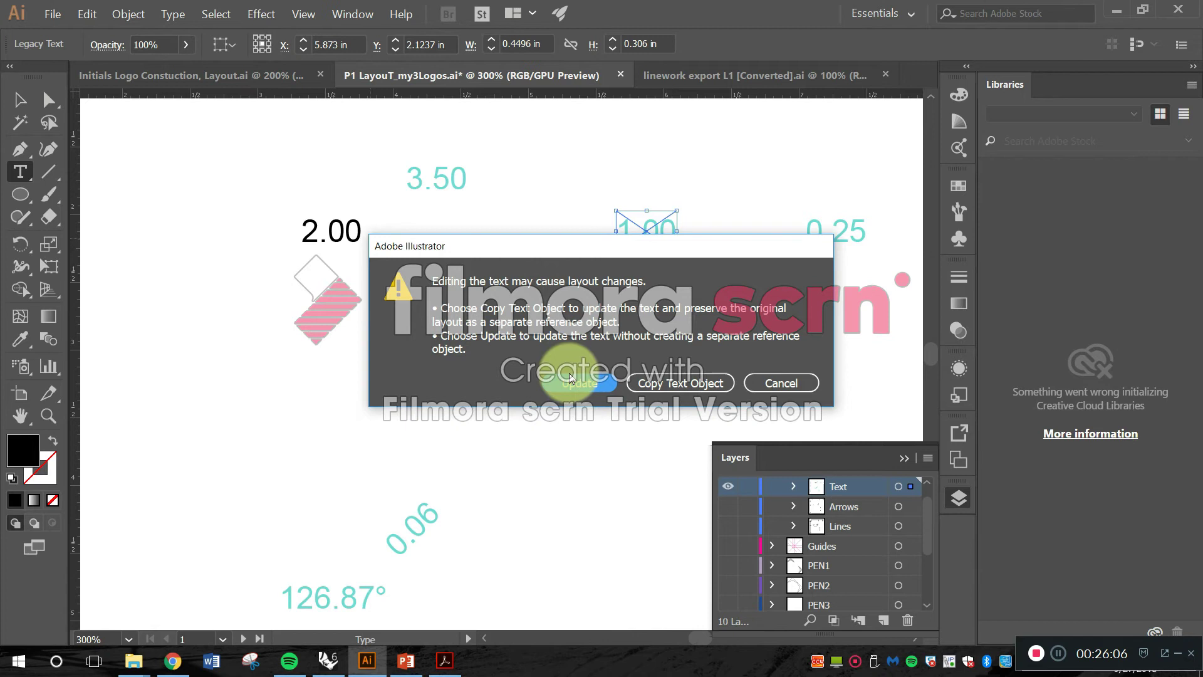
{"action": "left_click", "coordinate": [667, 232]}
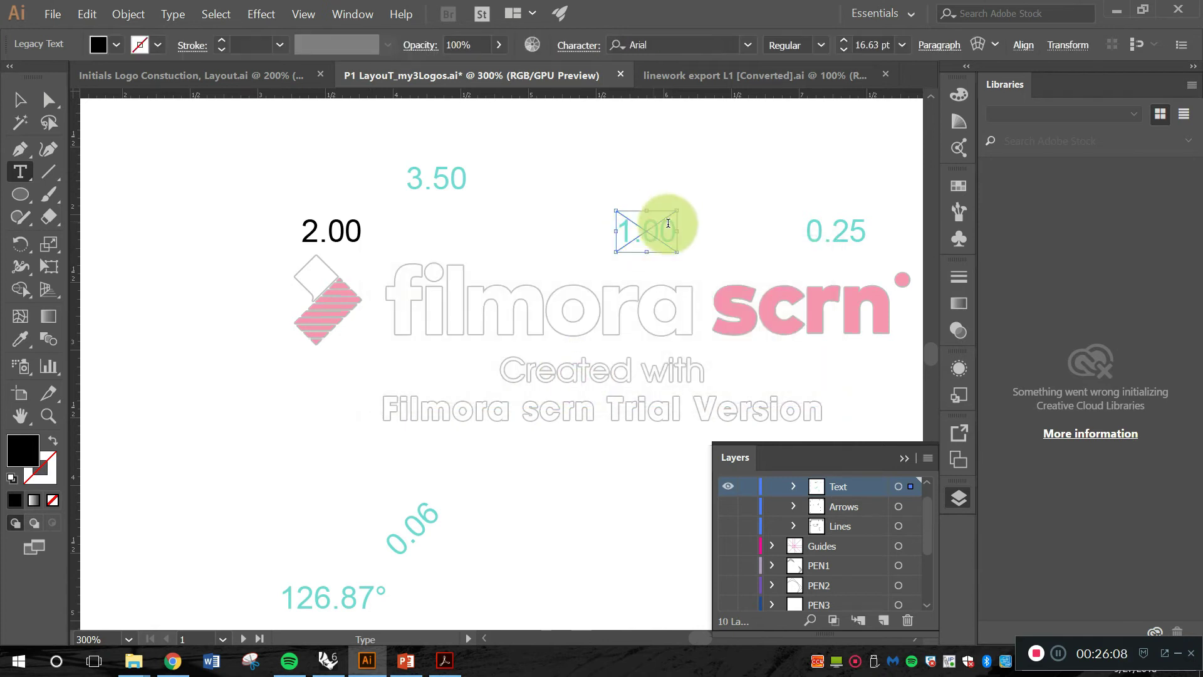
{"action": "double_click", "coordinate": [667, 232]}
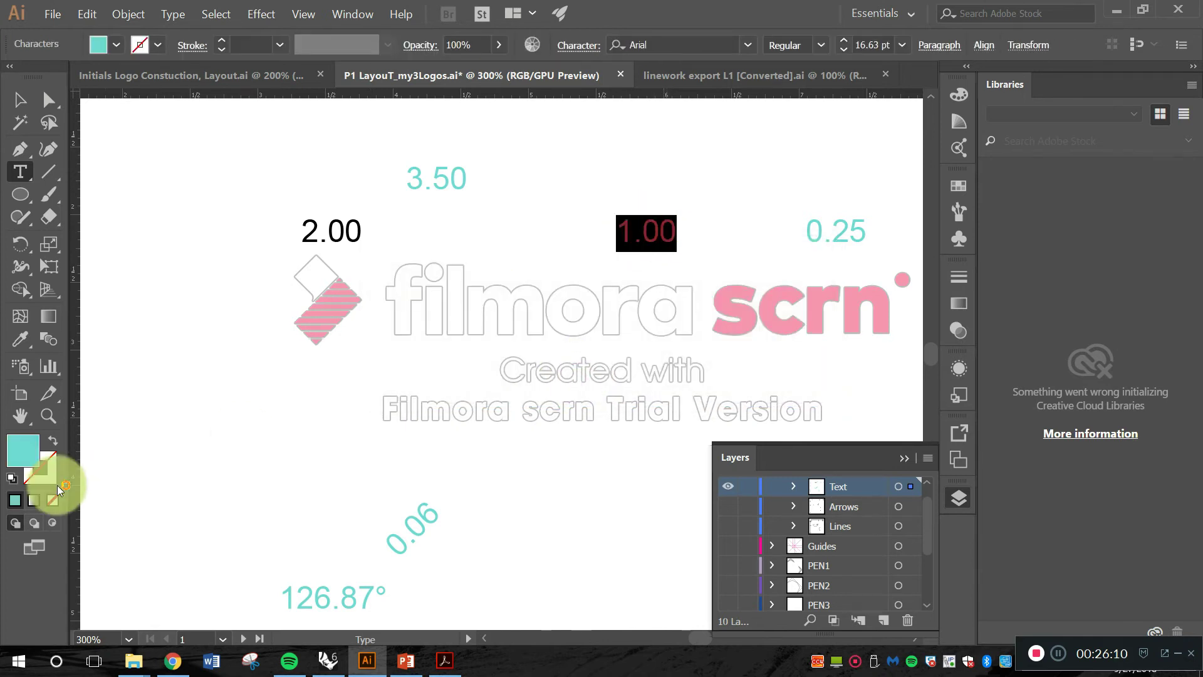
{"action": "double_click", "coordinate": [24, 444]}
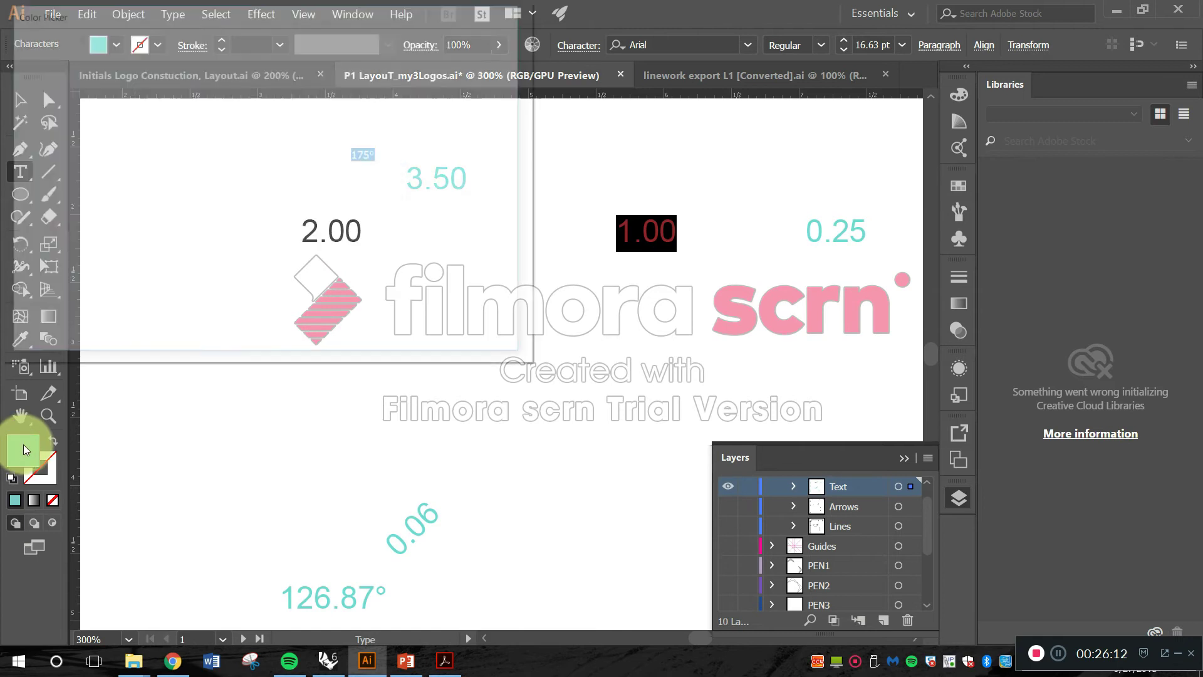
{"action": "left_click_drag", "start_coordinate": [20, 293], "coordinate": [14, 315]}
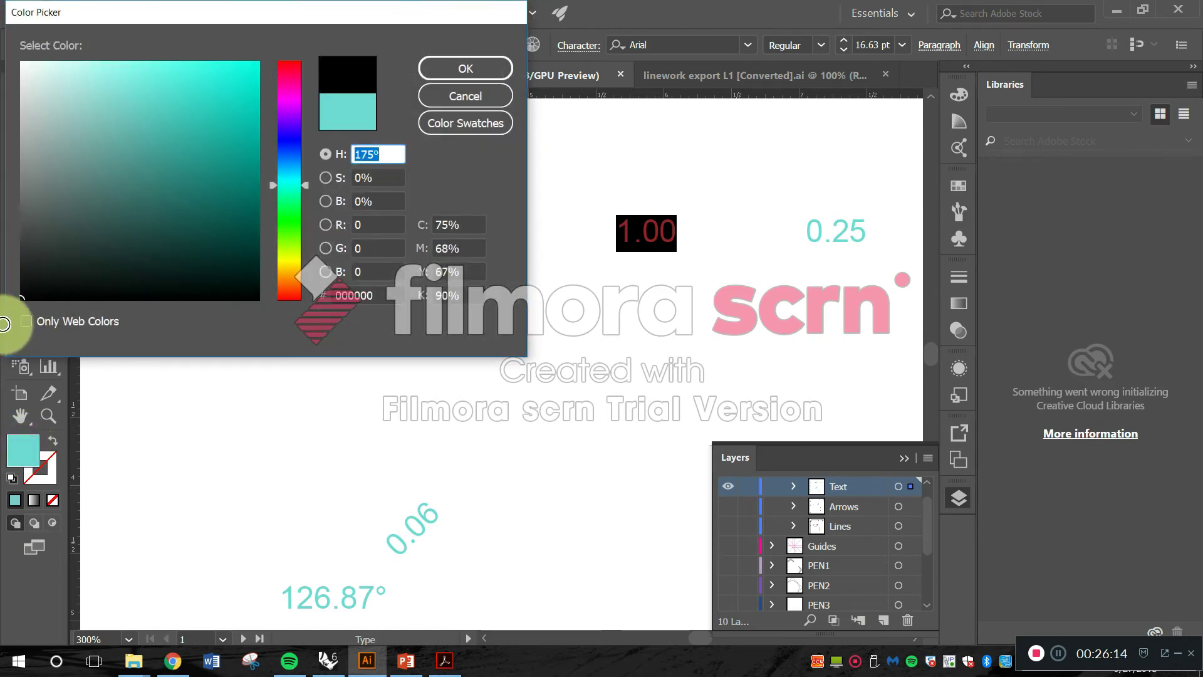
{"action": "left_click", "coordinate": [431, 65]}
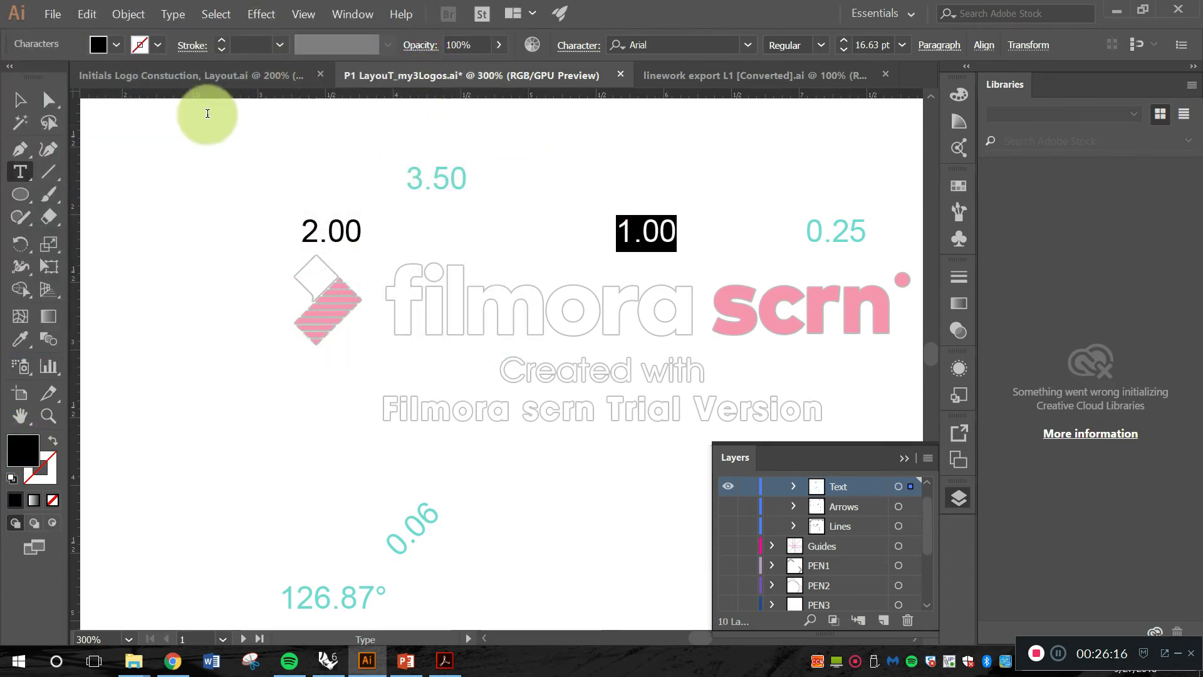
{"action": "left_click", "coordinate": [14, 99]}
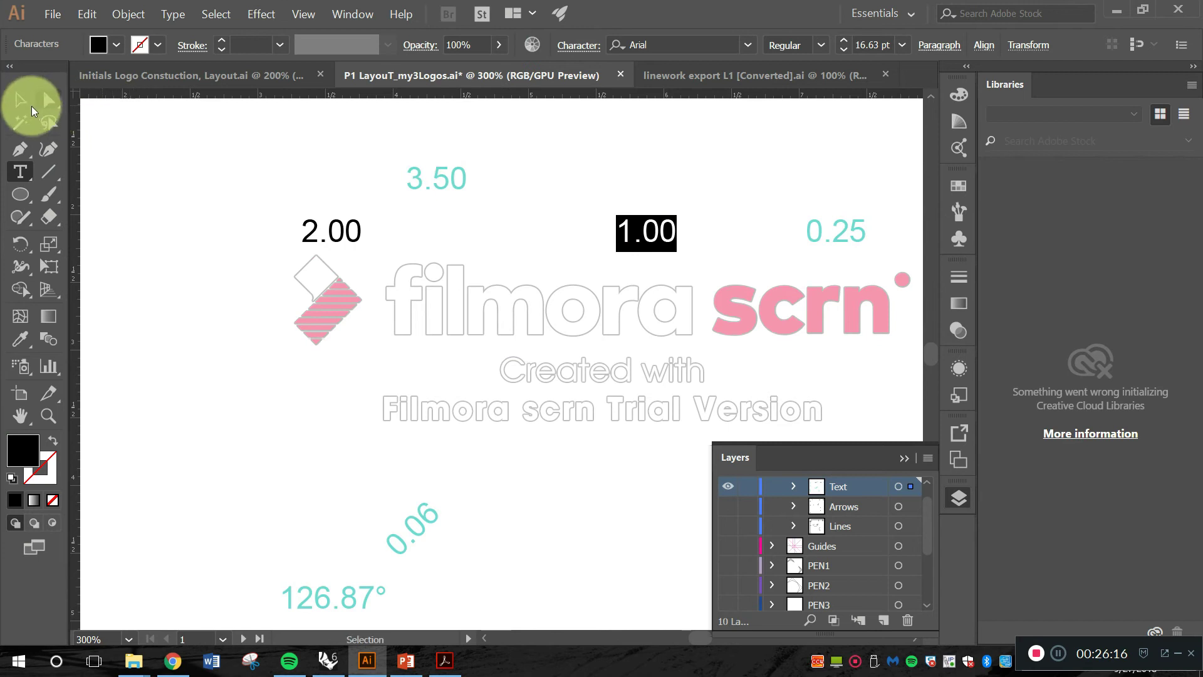
- Make the horizontal 3.50 overall dimension text editable and set its fill to black (000000)
{"action": "double_click", "coordinate": [412, 170]}
{"action": "double_click", "coordinate": [443, 185]}
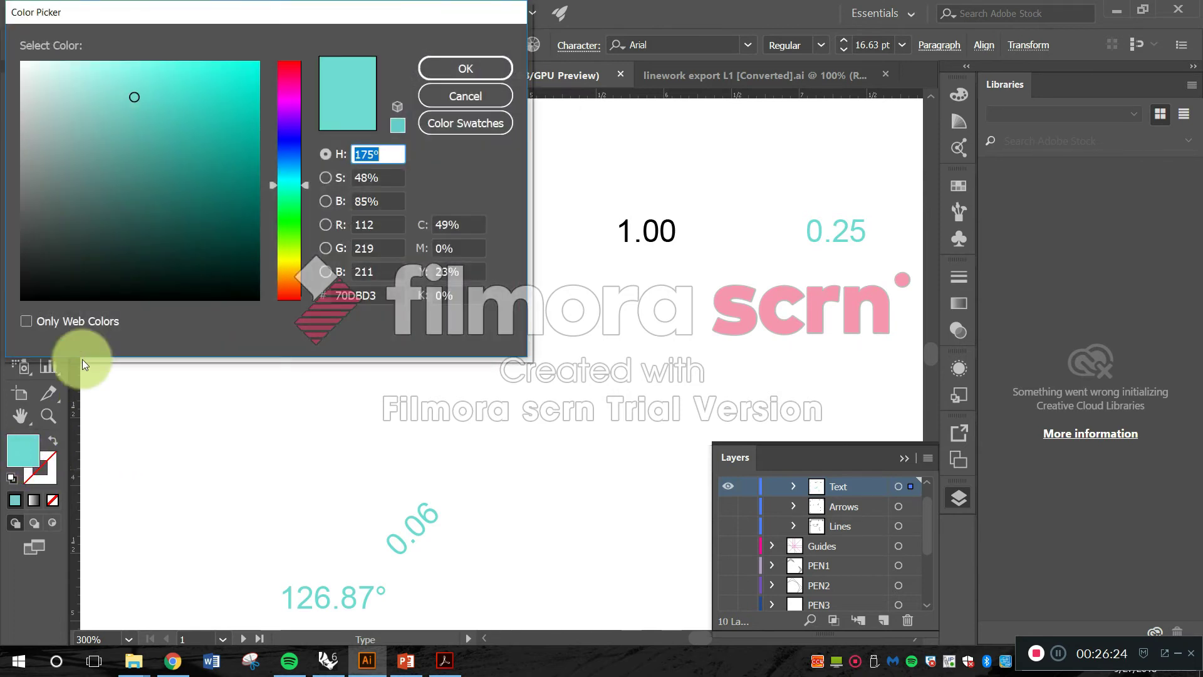
{"action": "left_click_drag", "start_coordinate": [43, 273], "coordinate": [3, 320]}
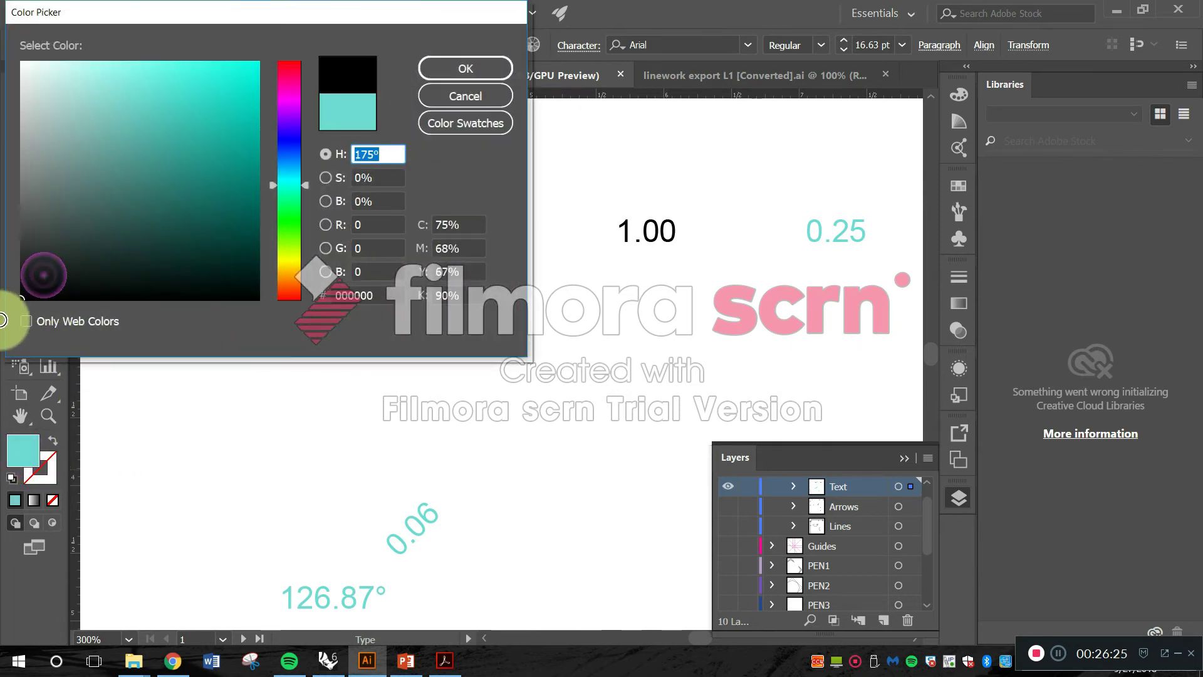
{"action": "left_click", "coordinate": [449, 70]}
- Update the horizontal 0.25 legacy dimension text to editable text, set its fill to black and deselect it
{"action": "left_click", "coordinate": [863, 231]}
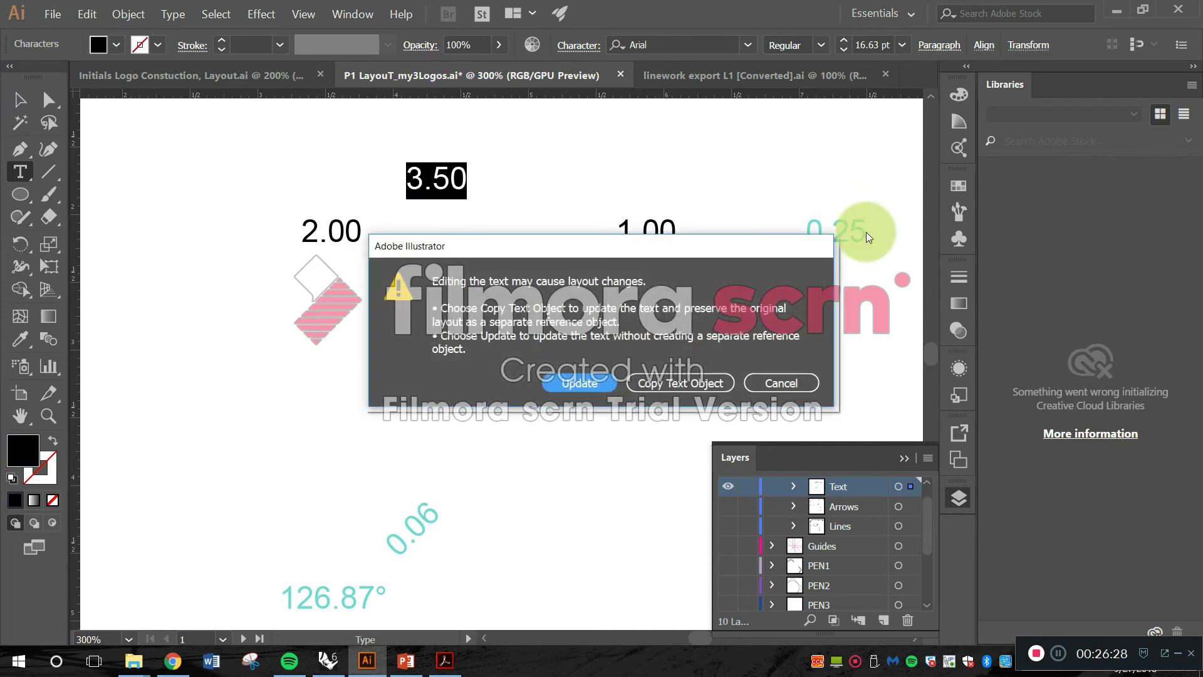
{"action": "left_click", "coordinate": [573, 389]}
{"action": "left_click", "coordinate": [242, 188]}
{"action": "left_click", "coordinate": [30, 109]}
{"action": "double_click", "coordinate": [806, 243]}
{"action": "triple_click", "coordinate": [839, 235]}
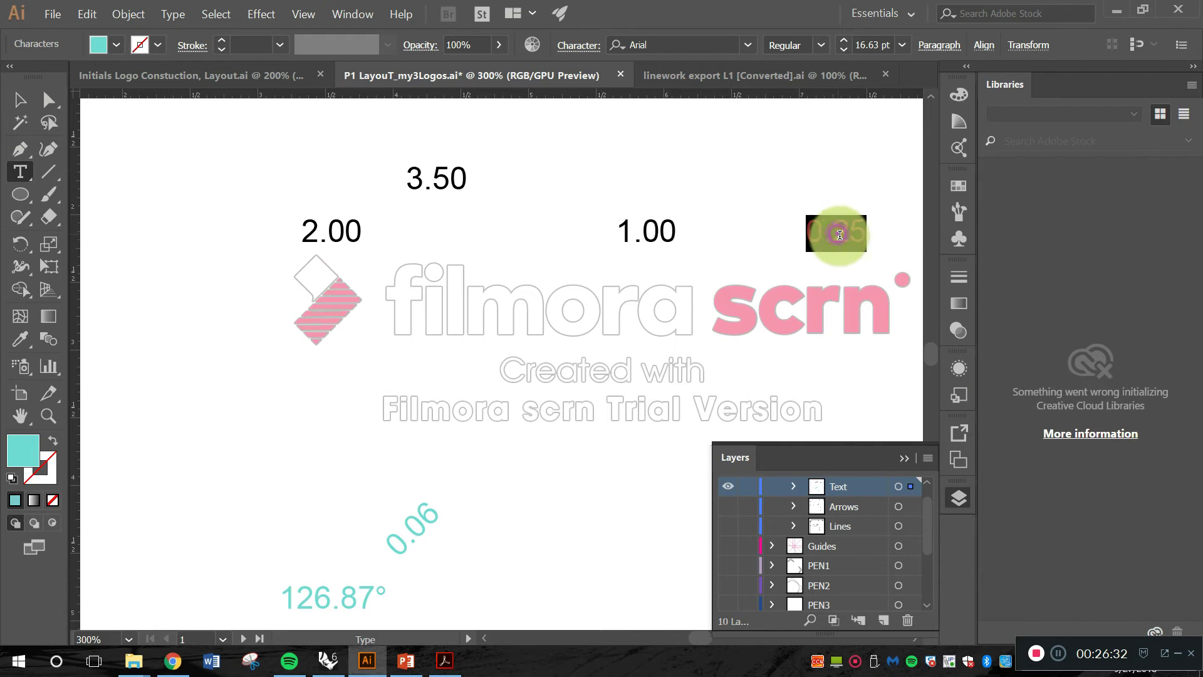
{"action": "double_click", "coordinate": [27, 456]}
{"action": "left_click_drag", "start_coordinate": [43, 295], "coordinate": [4, 336]}
{"action": "left_click", "coordinate": [463, 70]}
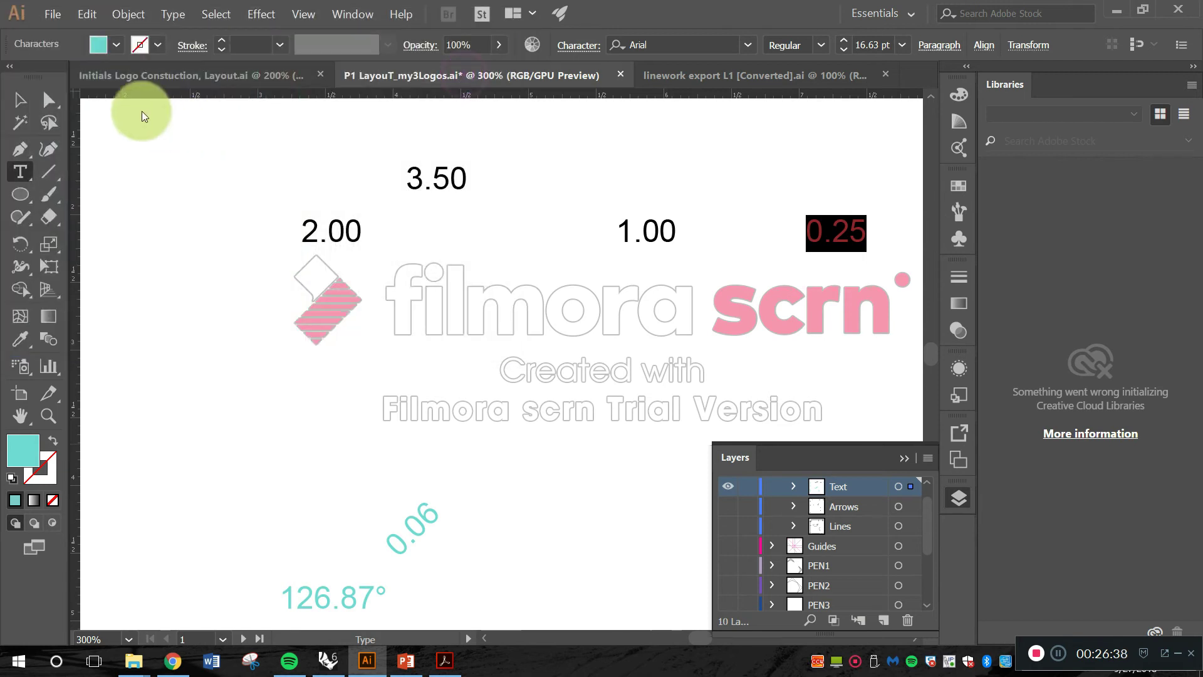
{"action": "left_click", "coordinate": [15, 102]}
{"action": "left_click", "coordinate": [552, 309]}
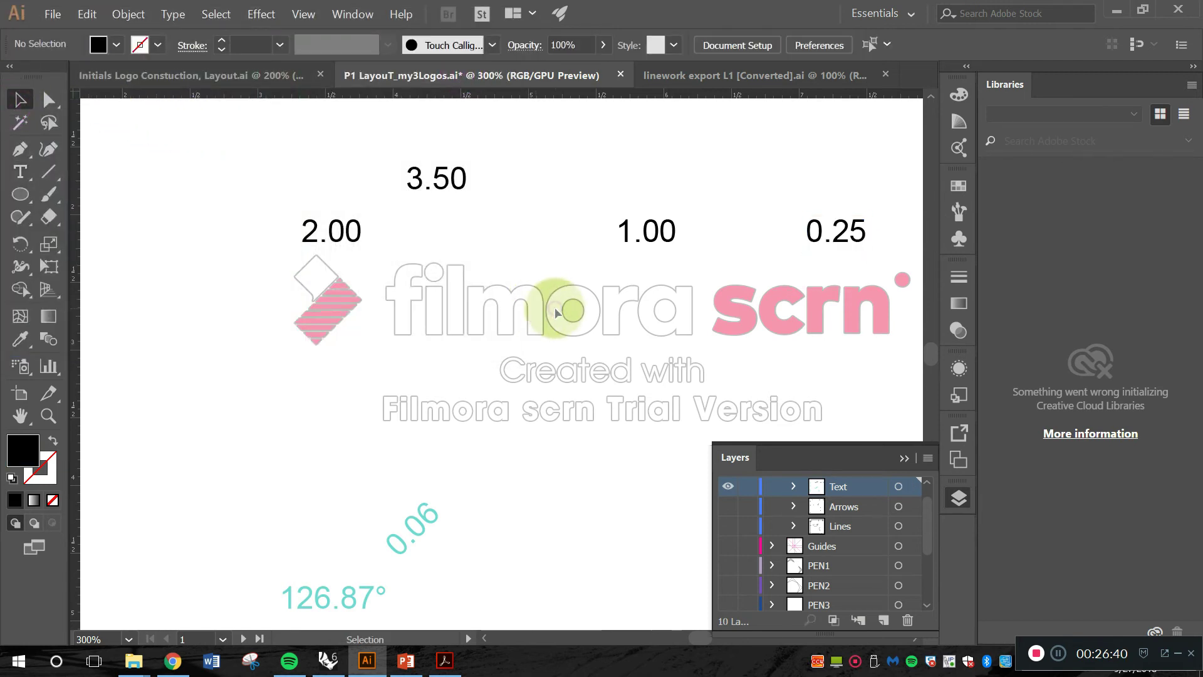
- Update the vertical 126.87° angle text to editable text and set its fill to black (000000)
{"action": "scroll", "coordinate": [571, 351], "scroll_direction": "down", "scroll_amount": 2, "text": "alt"}
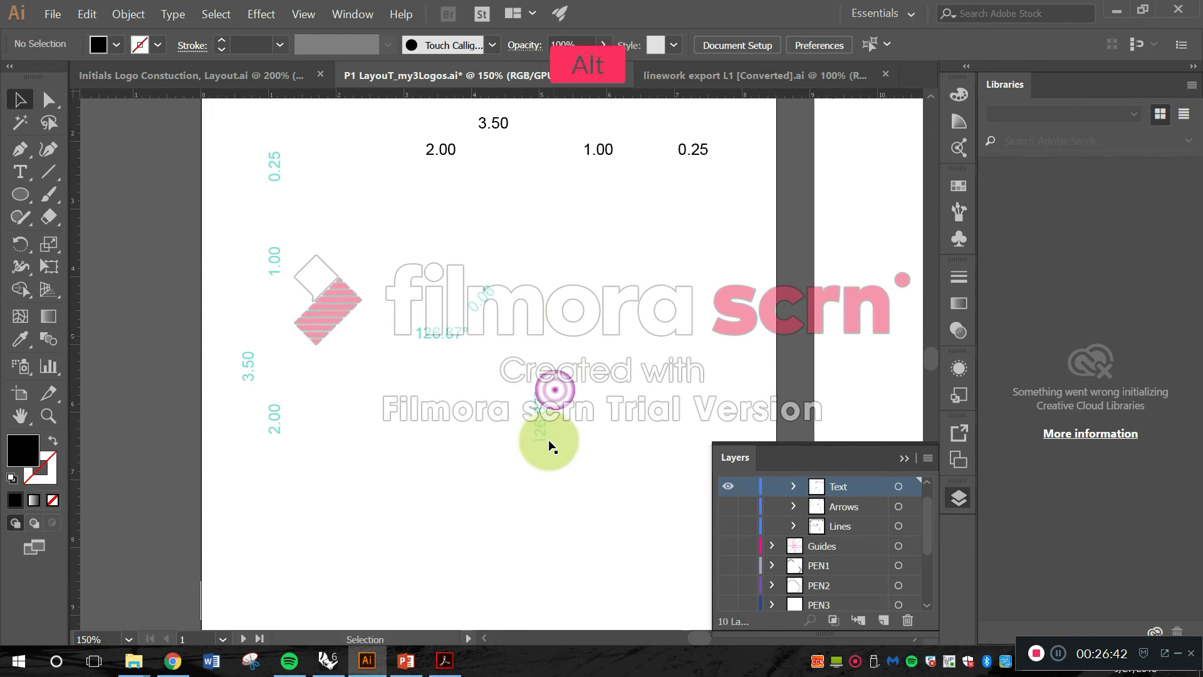
{"action": "double_click", "coordinate": [539, 423]}
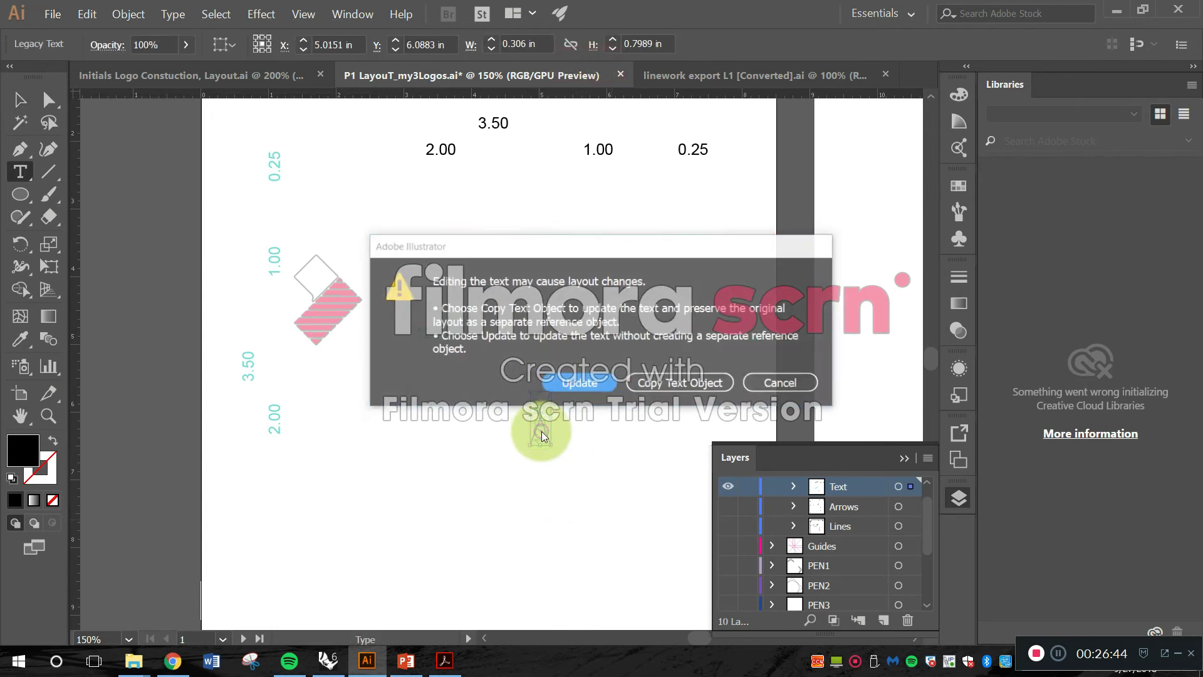
{"action": "left_click", "coordinate": [589, 383]}
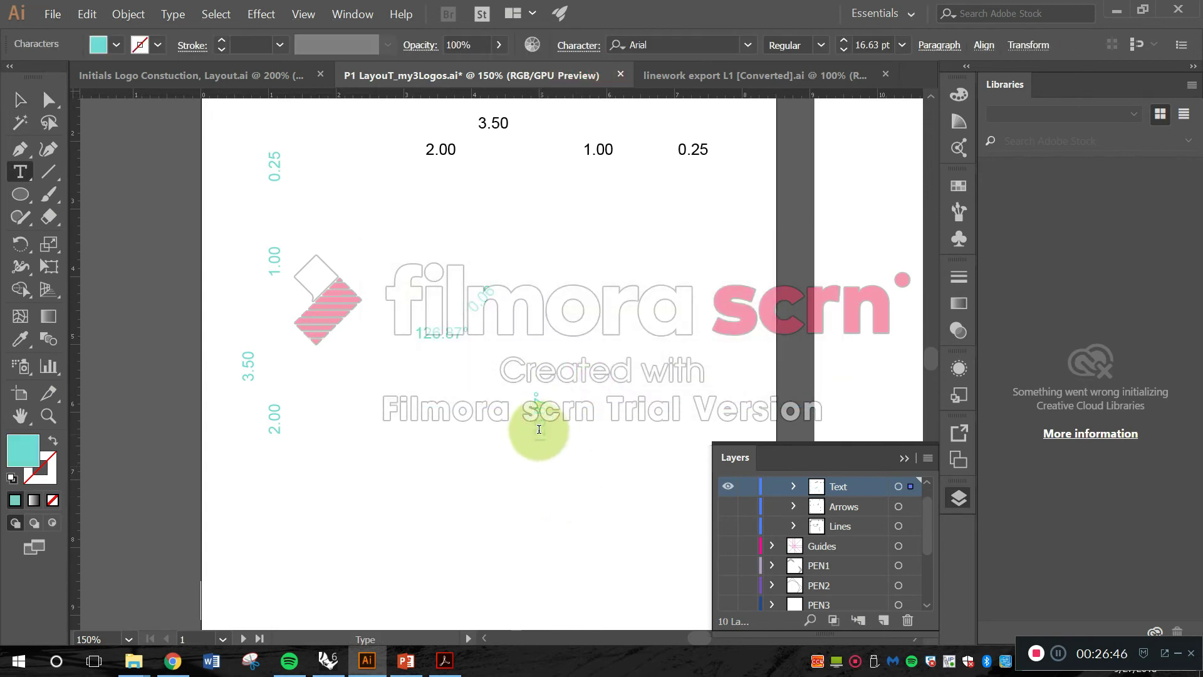
{"action": "left_click_drag", "start_coordinate": [540, 447], "coordinate": [531, 370]}
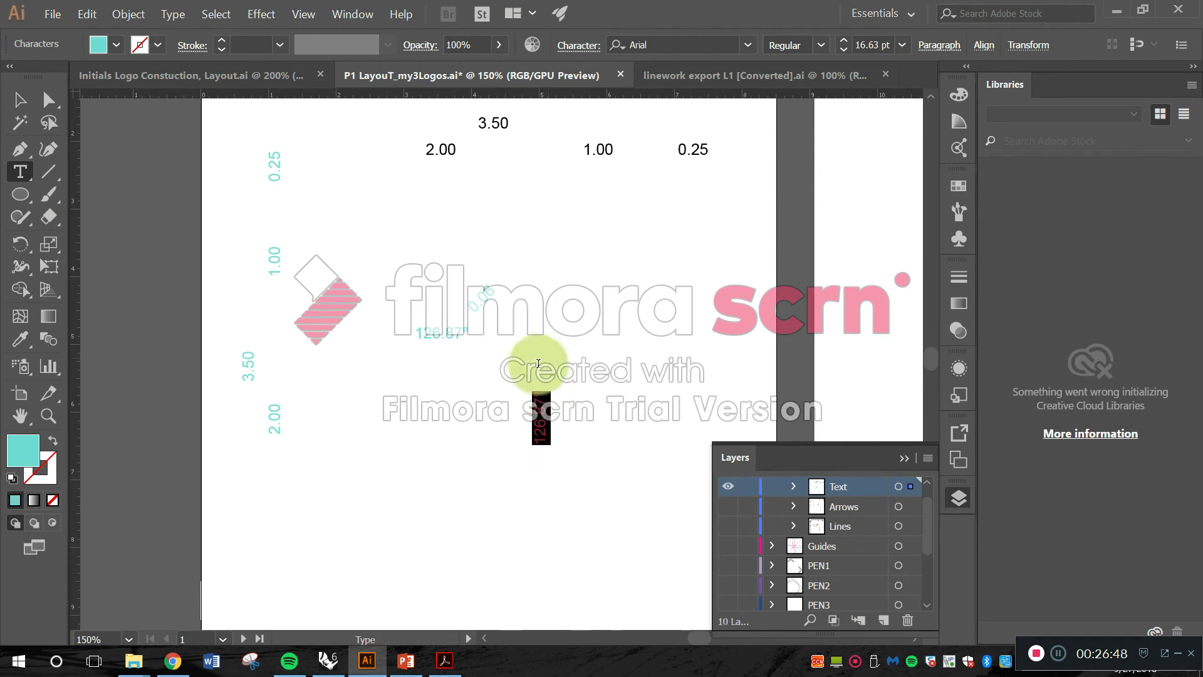
{"action": "left_click", "coordinate": [20, 456]}
{"action": "double_click", "coordinate": [26, 451]}
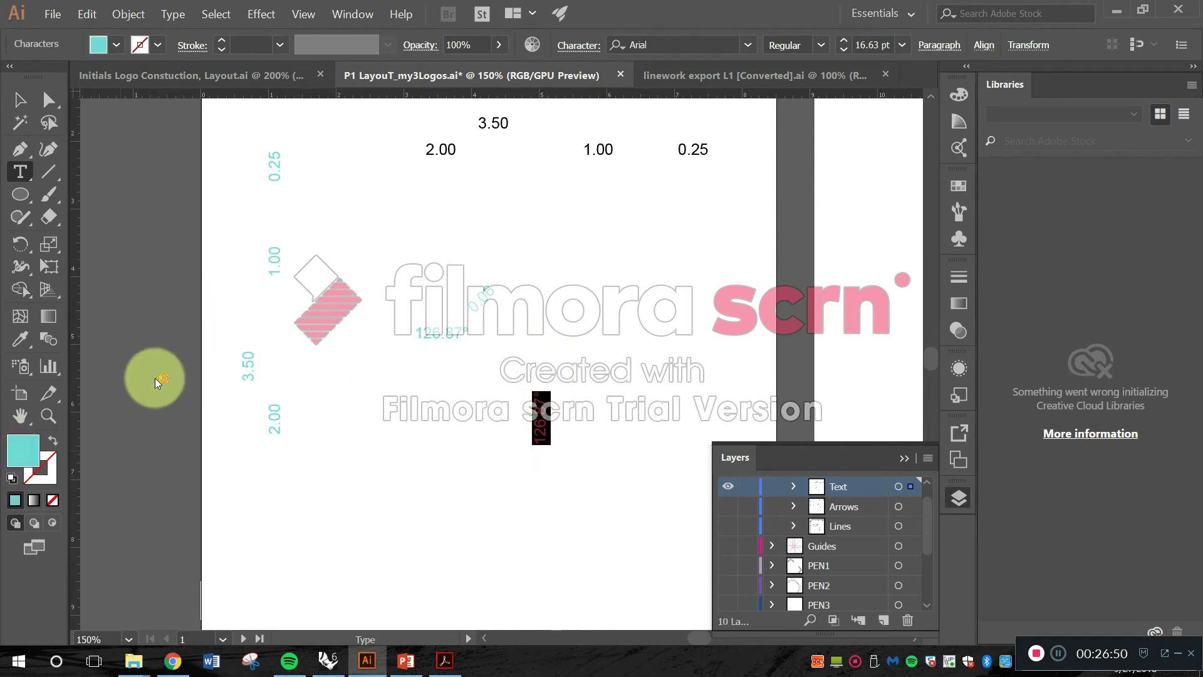
{"action": "left_click_drag", "start_coordinate": [45, 236], "coordinate": [2, 327]}
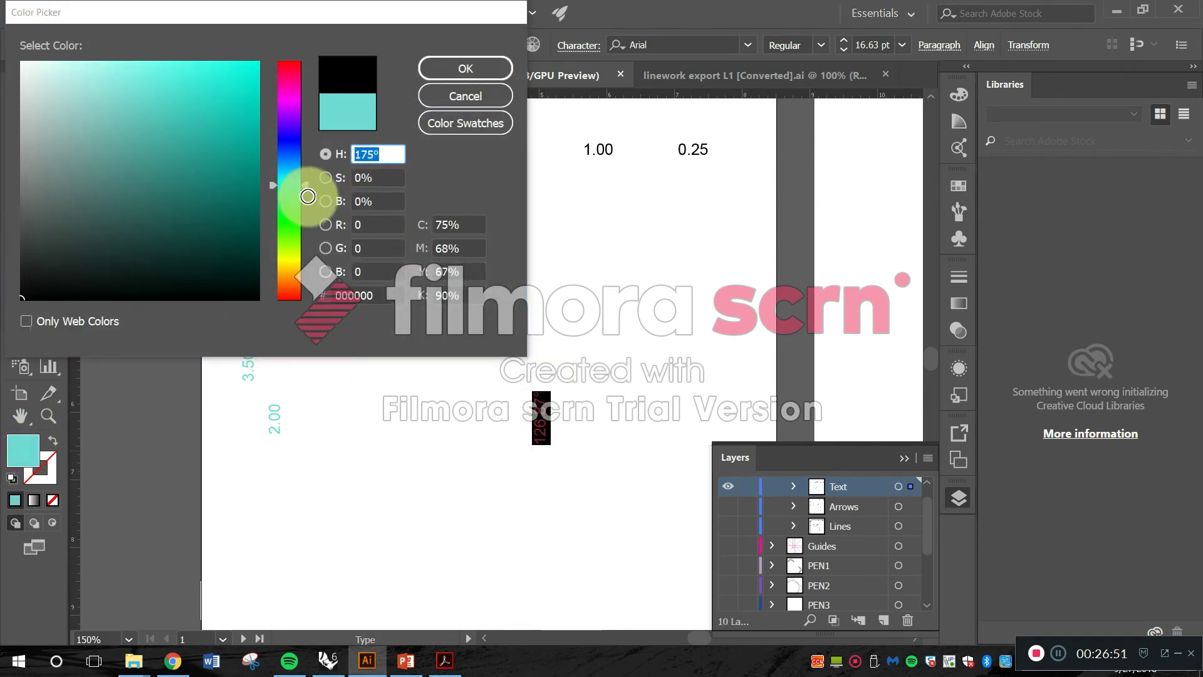
{"action": "left_click", "coordinate": [466, 67]}
- Update the horizontal 126.87° angle text to editable text and set its fill to black (000000)
{"action": "left_click", "coordinate": [440, 336]}
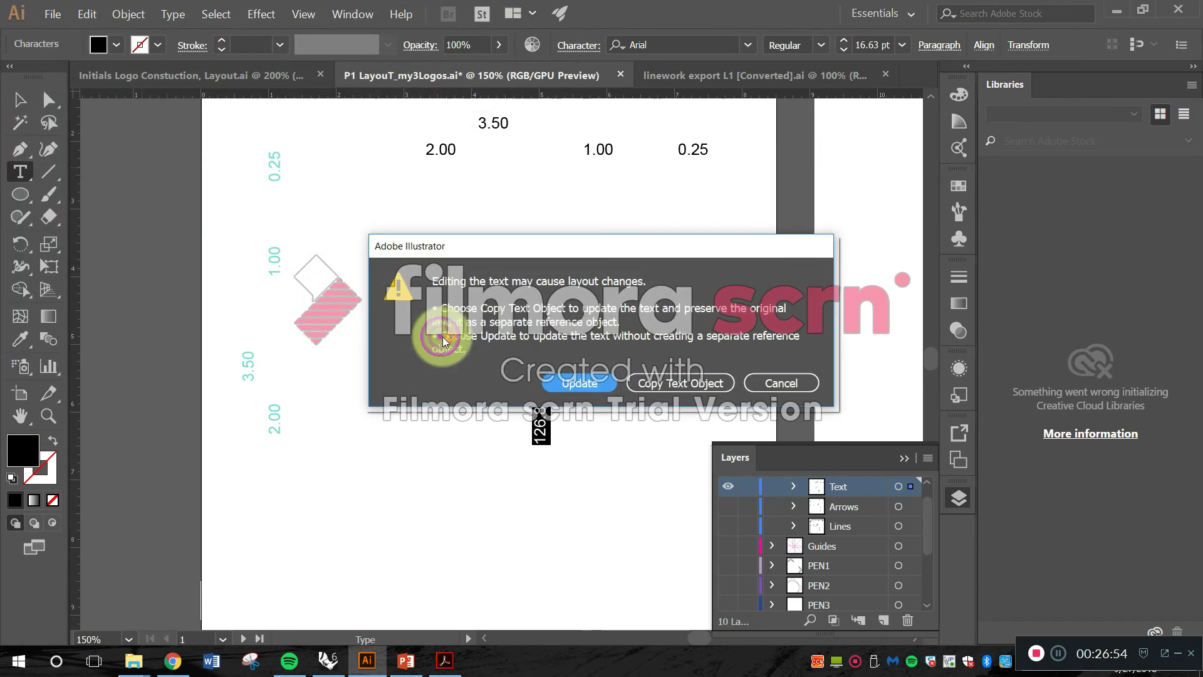
{"action": "left_click", "coordinate": [580, 385]}
{"action": "triple_click", "coordinate": [439, 338]}
{"action": "double_click", "coordinate": [17, 447]}
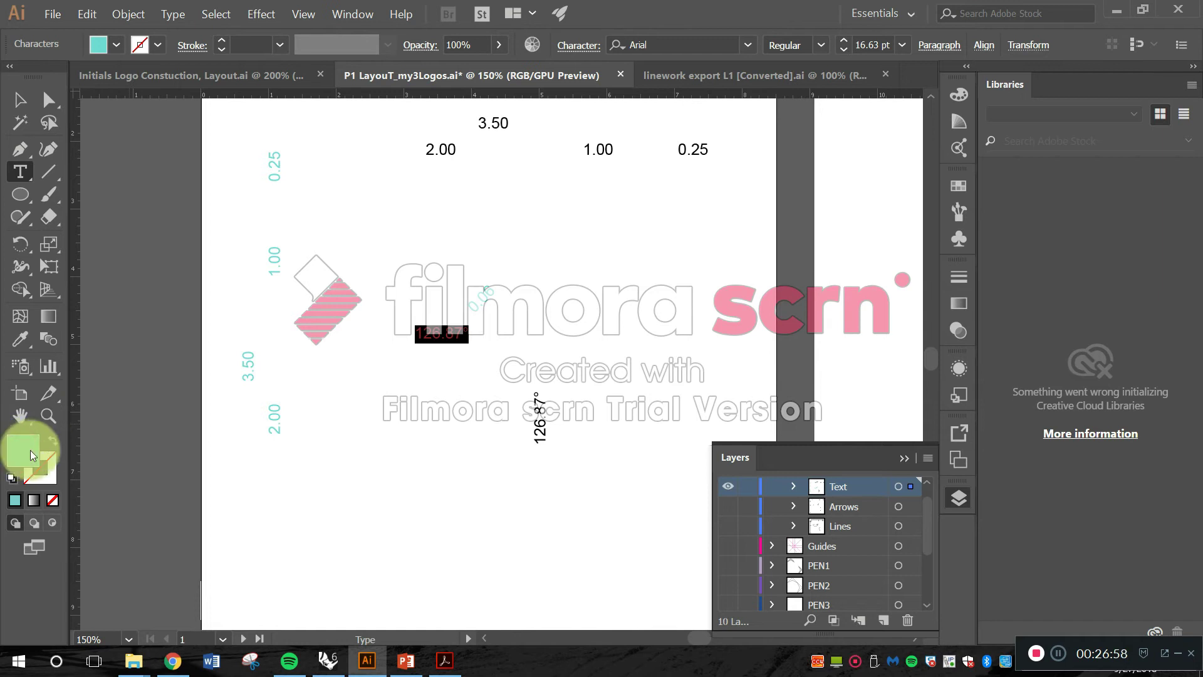
{"action": "left_click_drag", "start_coordinate": [82, 262], "coordinate": [3, 317]}
{"action": "left_click", "coordinate": [483, 79]}
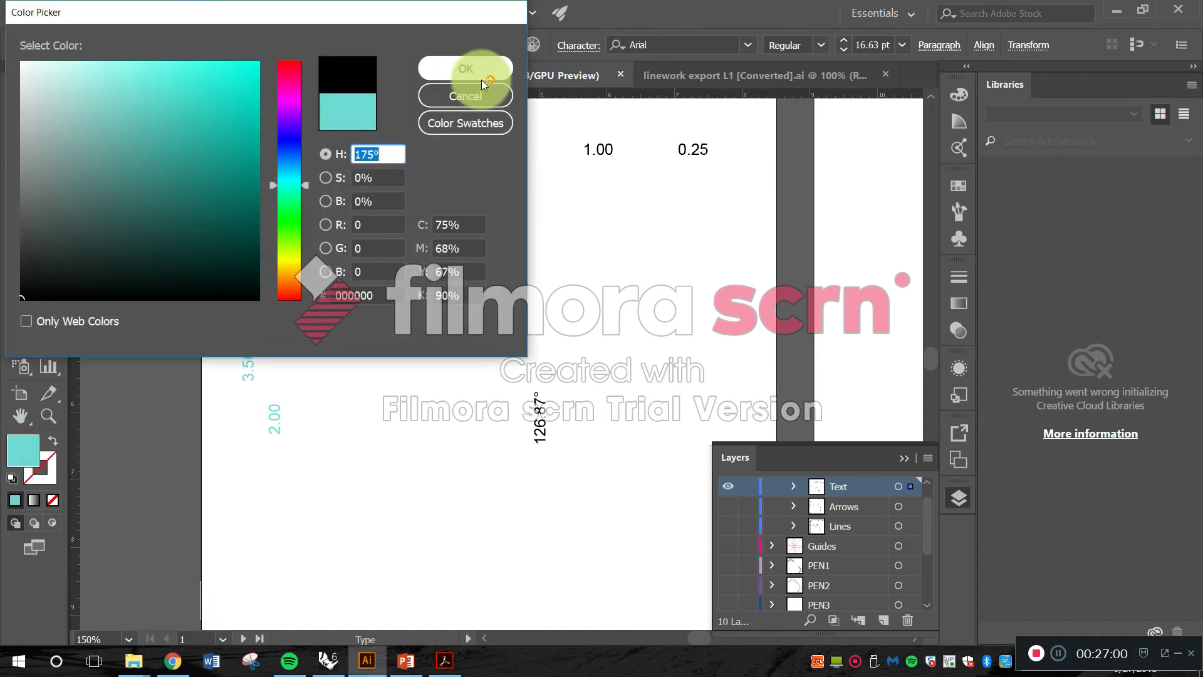
- Update the slanted 0.06 legacy dimension text to editable text, set its fill to black and deselect it
{"action": "left_click", "coordinate": [493, 306]}
{"action": "left_click", "coordinate": [580, 387]}
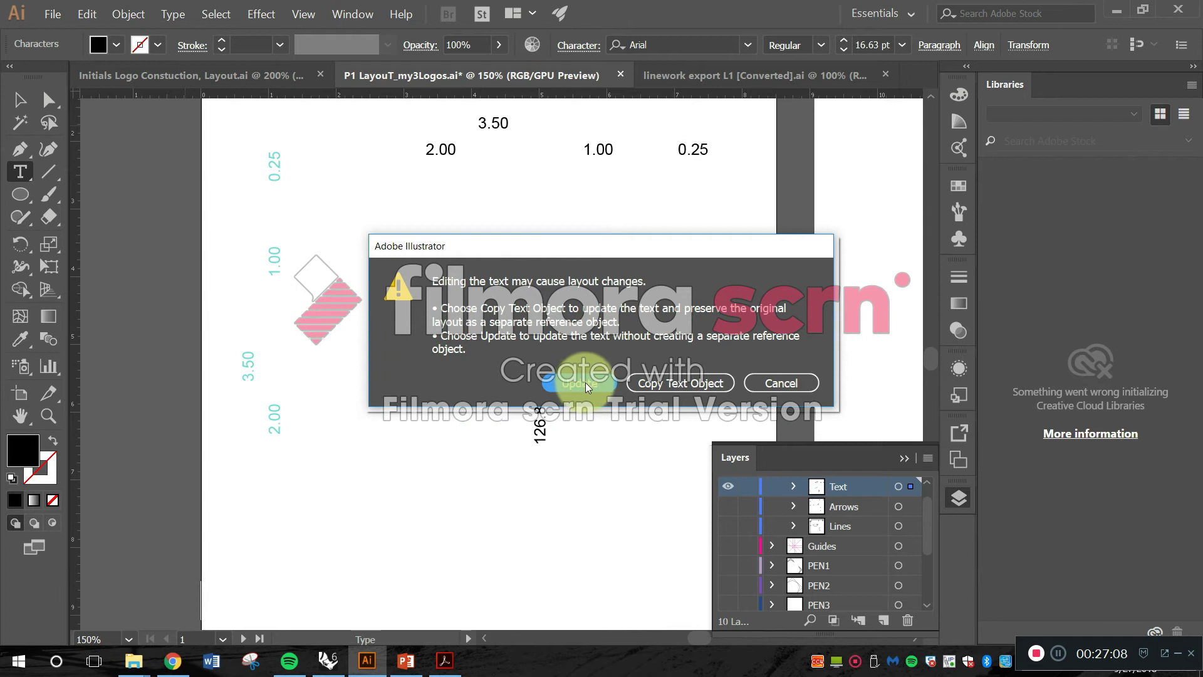
{"action": "left_click", "coordinate": [585, 382]}
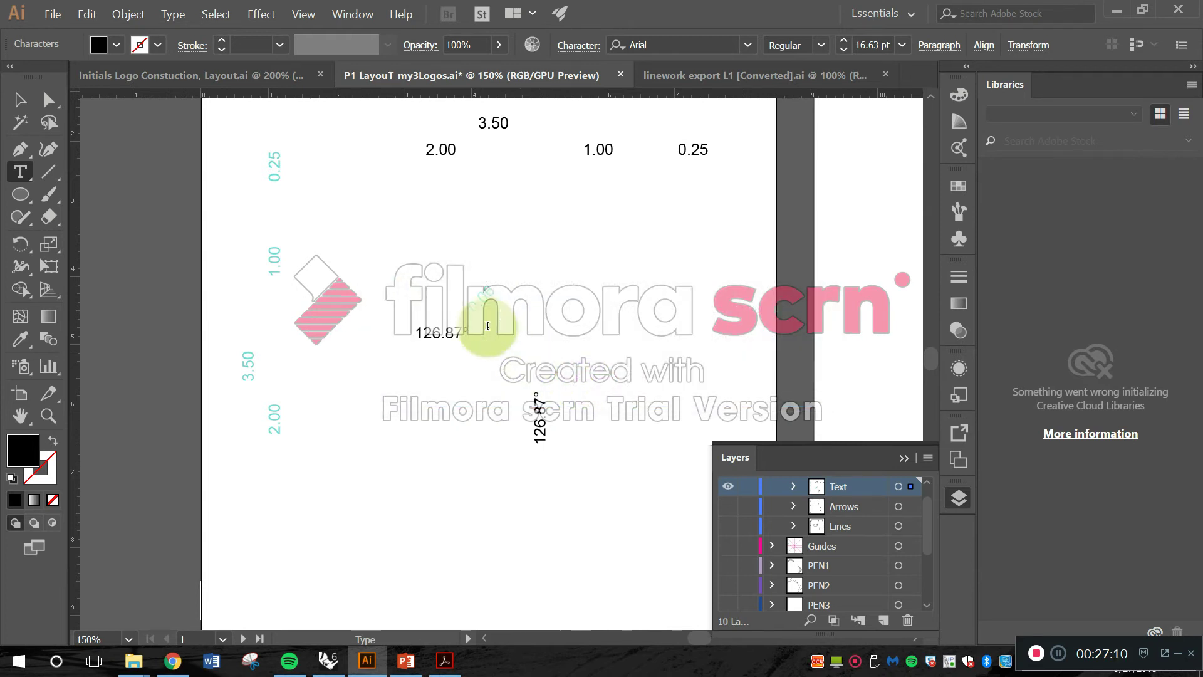
{"action": "double_click", "coordinate": [488, 294]}
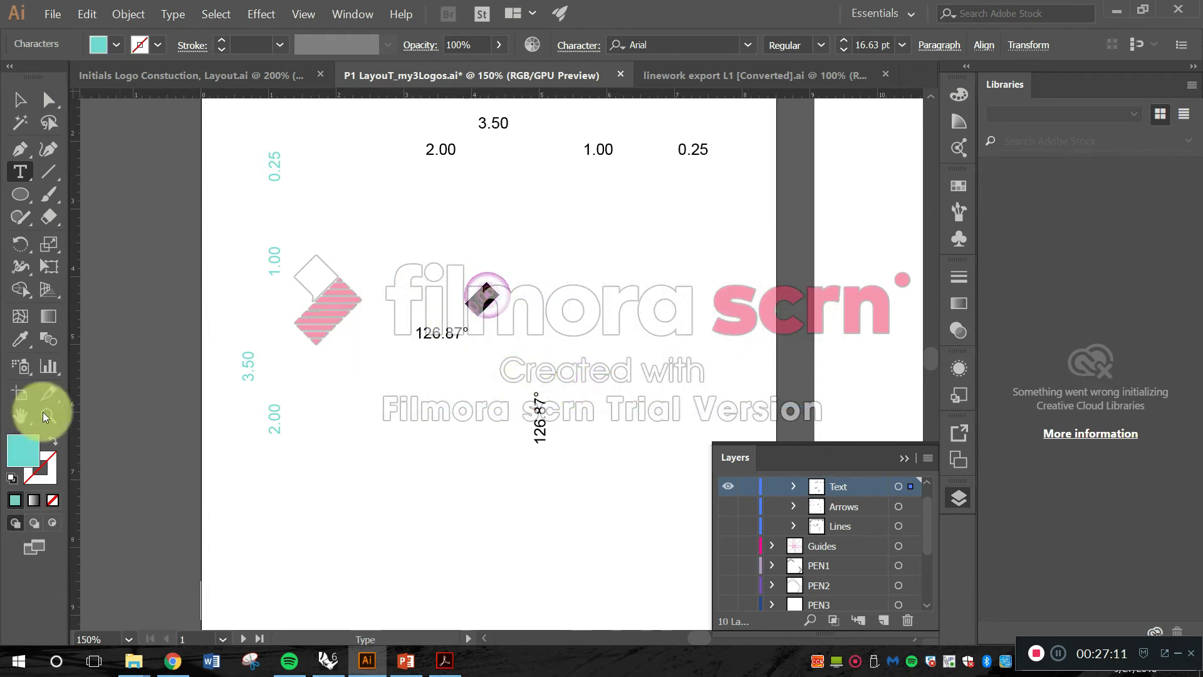
{"action": "left_click", "coordinate": [40, 447]}
{"action": "left_click", "coordinate": [40, 448]}
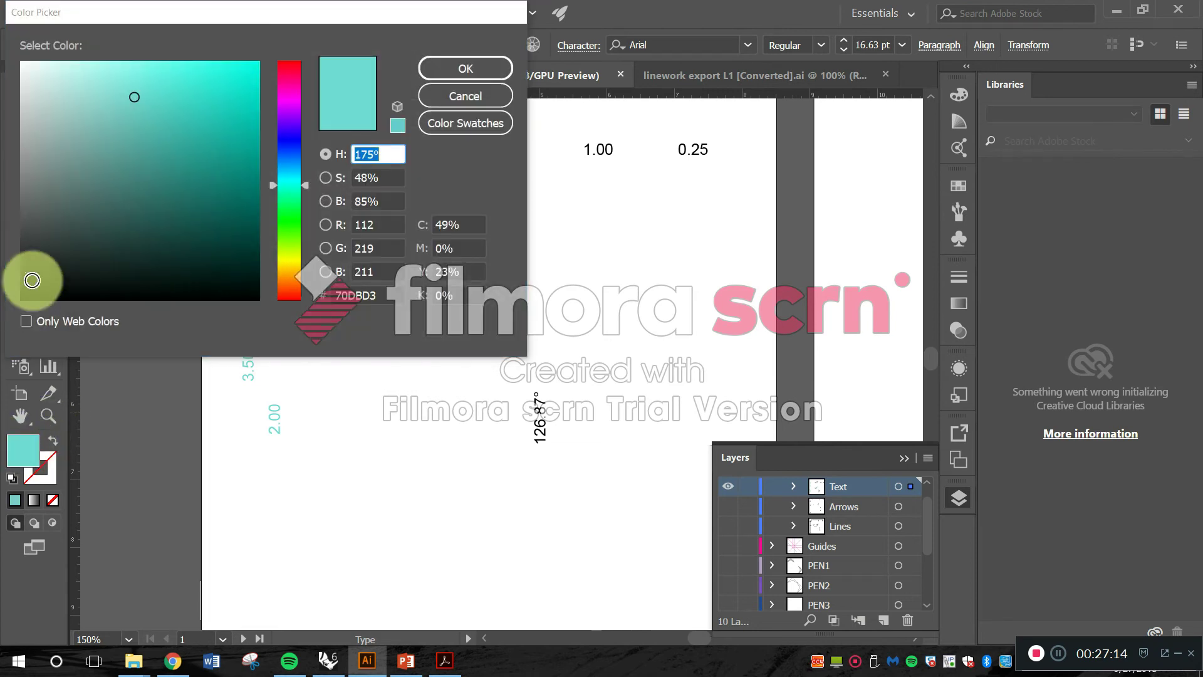
{"action": "left_click", "coordinate": [22, 298]}
{"action": "left_click", "coordinate": [466, 68]}
{"action": "left_click", "coordinate": [20, 99]}
{"action": "left_click", "coordinate": [581, 249]}
- Show the Arrows and Lines sublayers and the Guides, PEN1, PEN2, PEN3, Layer 1, Layout Text, GRID::MJR, GRID::MNR and Margins layers again
{"action": "left_click", "coordinate": [728, 506]}
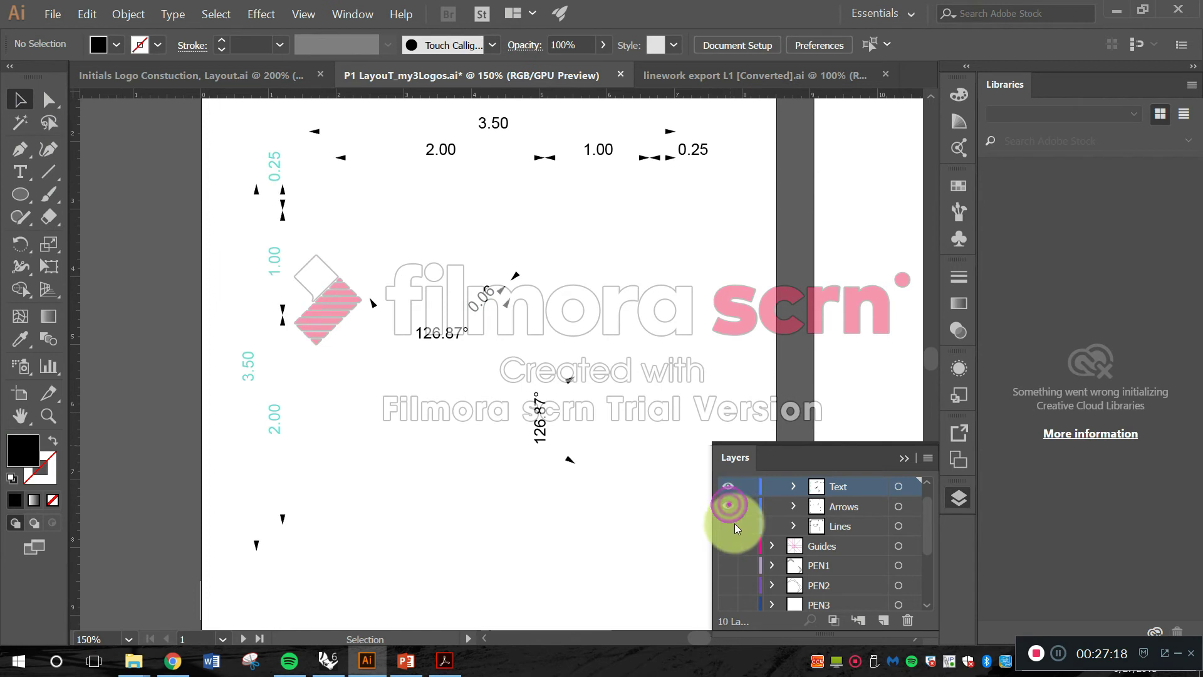
{"action": "left_click", "coordinate": [729, 526]}
{"action": "left_click", "coordinate": [729, 545]}
{"action": "left_click", "coordinate": [729, 565]}
{"action": "left_click", "coordinate": [729, 585]}
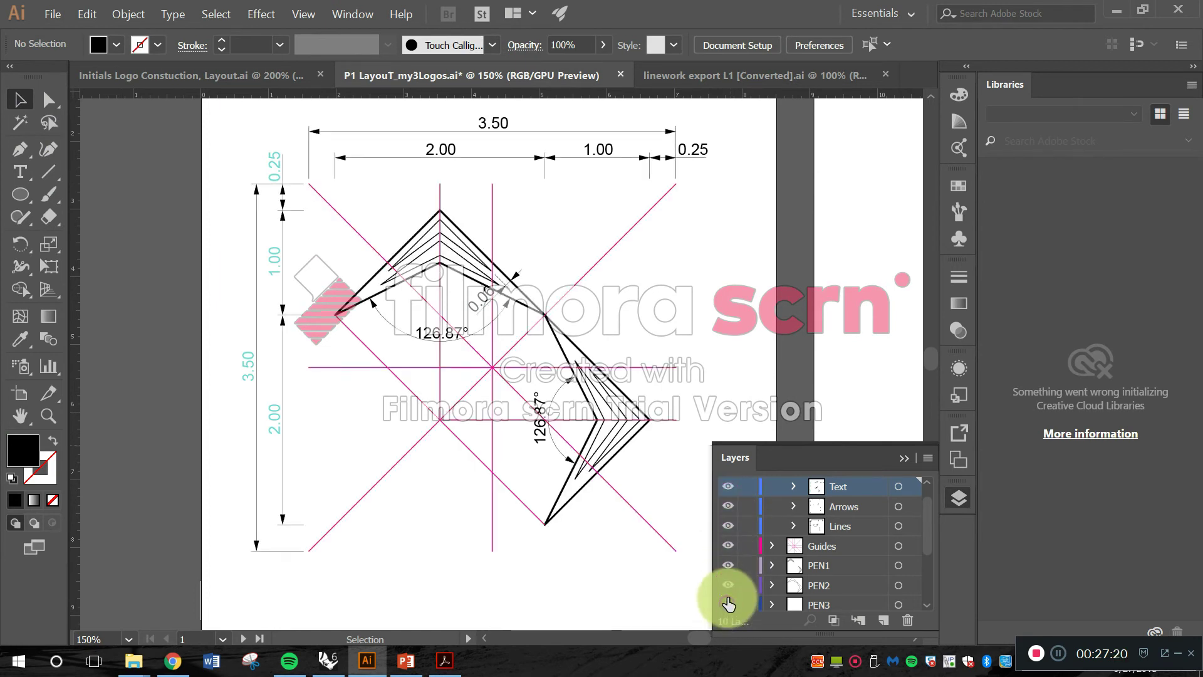
{"action": "left_click", "coordinate": [728, 604]}
{"action": "scroll", "coordinate": [720, 434], "scroll_direction": "down", "scroll_amount": 1}
{"action": "scroll", "coordinate": [742, 538], "scroll_direction": "down", "scroll_amount": 3}
{"action": "left_click", "coordinate": [728, 522]}
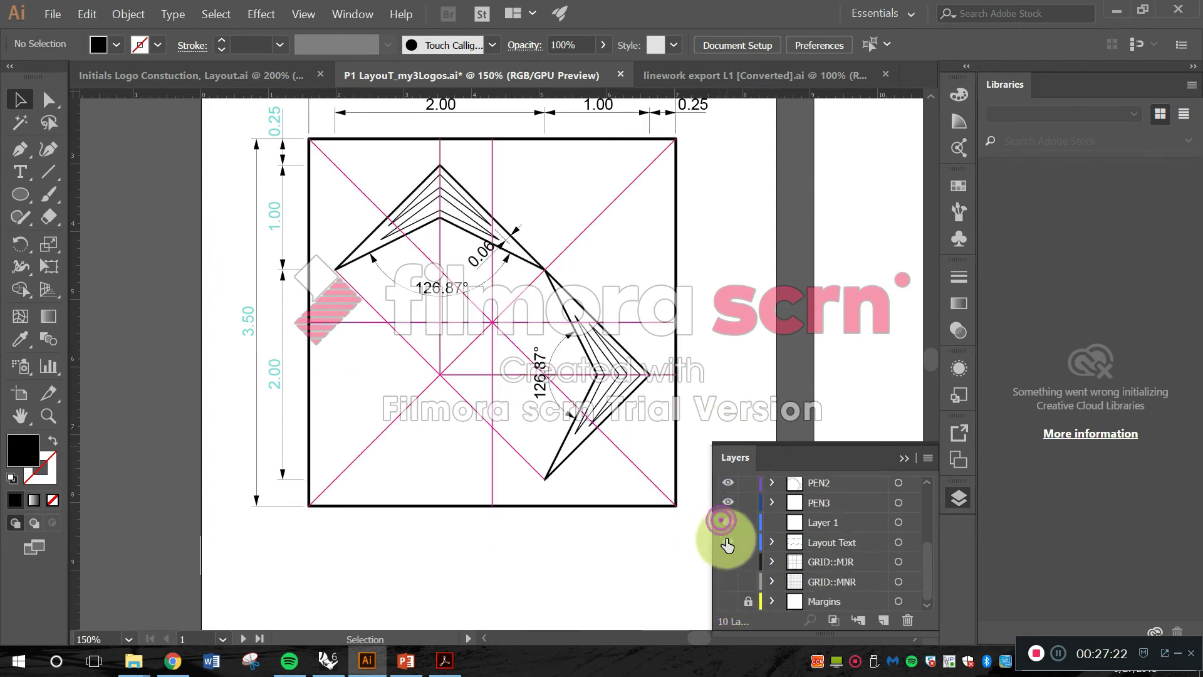
{"action": "left_click", "coordinate": [728, 542]}
{"action": "left_click", "coordinate": [729, 562]}
{"action": "left_click", "coordinate": [728, 582]}
{"action": "left_click", "coordinate": [729, 598]}
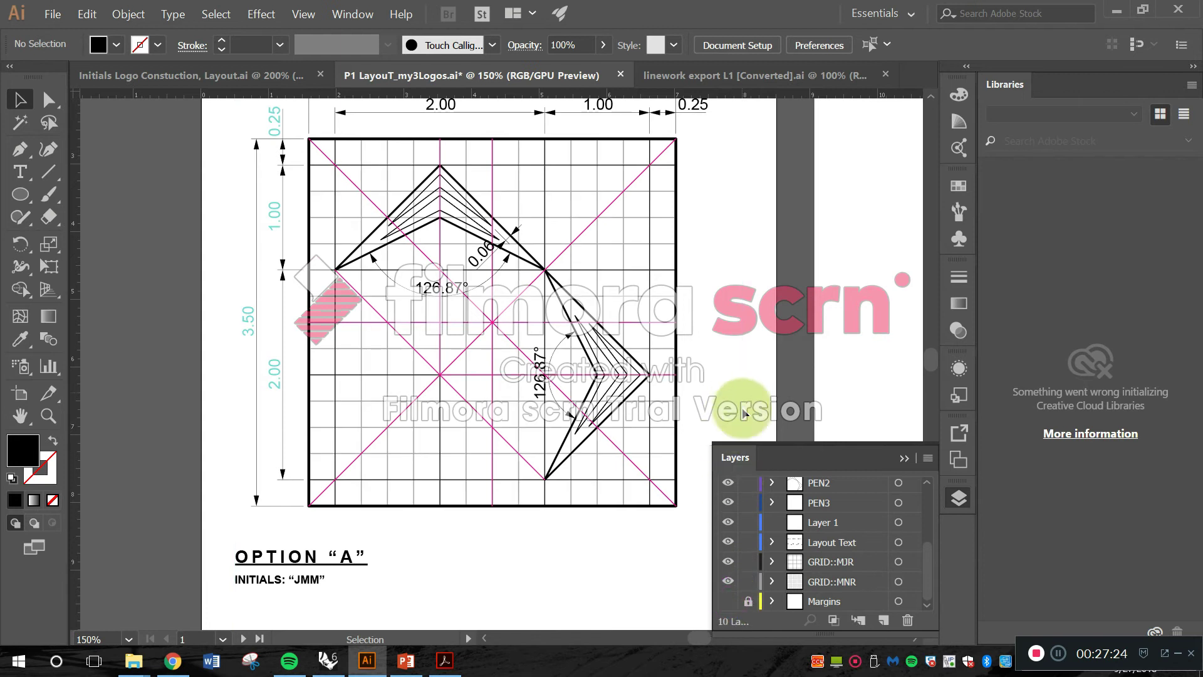
{"action": "left_click", "coordinate": [728, 601]}
{"action": "left_click", "coordinate": [703, 401]}
{"action": "scroll", "coordinate": [732, 324], "scroll_direction": "down", "scroll_amount": 2}
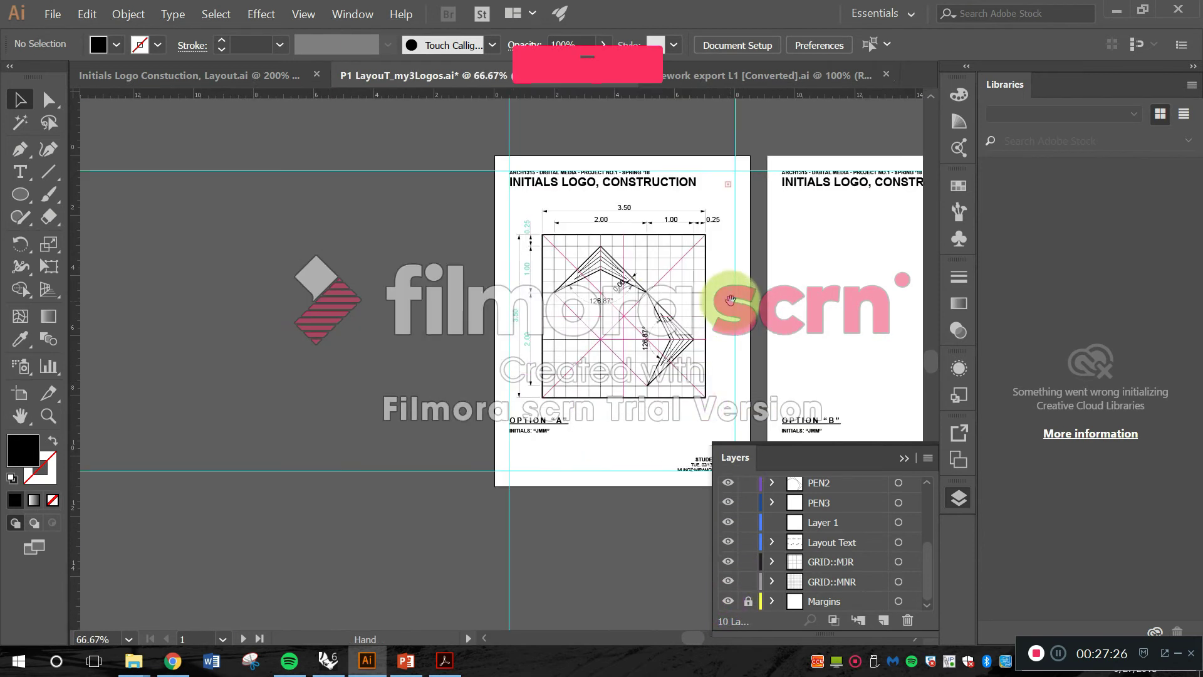
- Inspect the horizontal angle dimension's arc in isolation and the 0.06 dimension beside it, returning to the full drawing
{"action": "scroll", "coordinate": [613, 301], "scroll_direction": "up", "scroll_amount": 3}
{"action": "left_click_drag", "start_coordinate": [426, 317], "coordinate": [562, 290]}
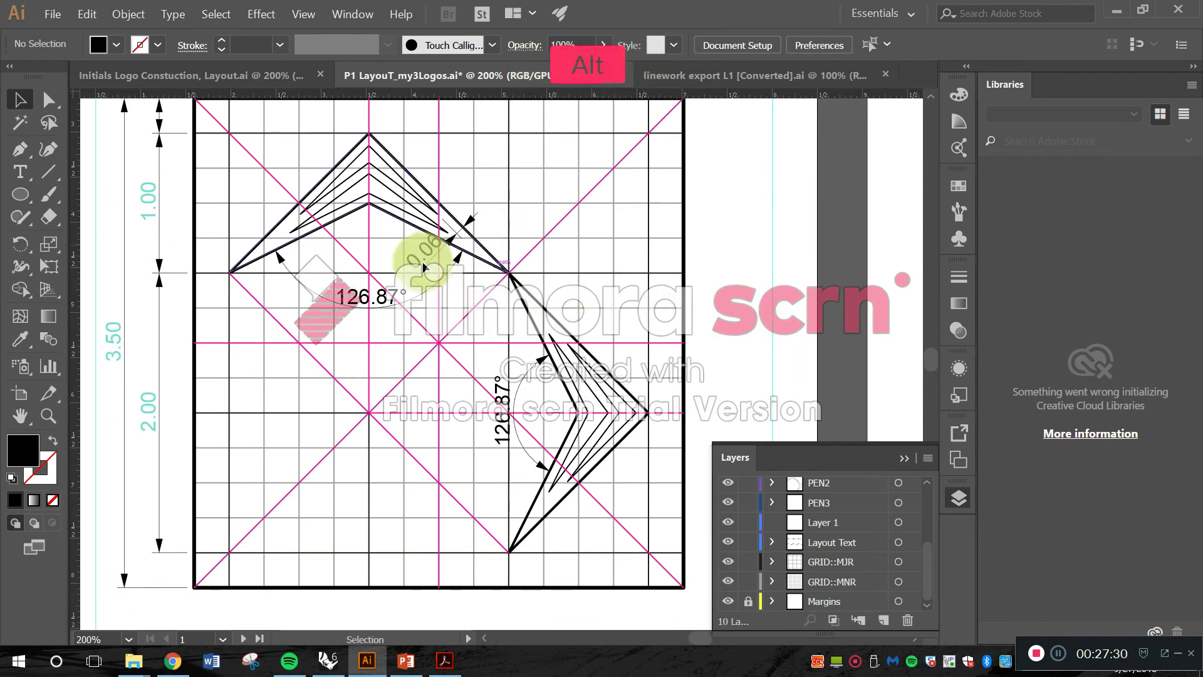
{"action": "scroll", "coordinate": [419, 284], "scroll_direction": "up", "scroll_amount": 3}
{"action": "double_click", "coordinate": [458, 292]}
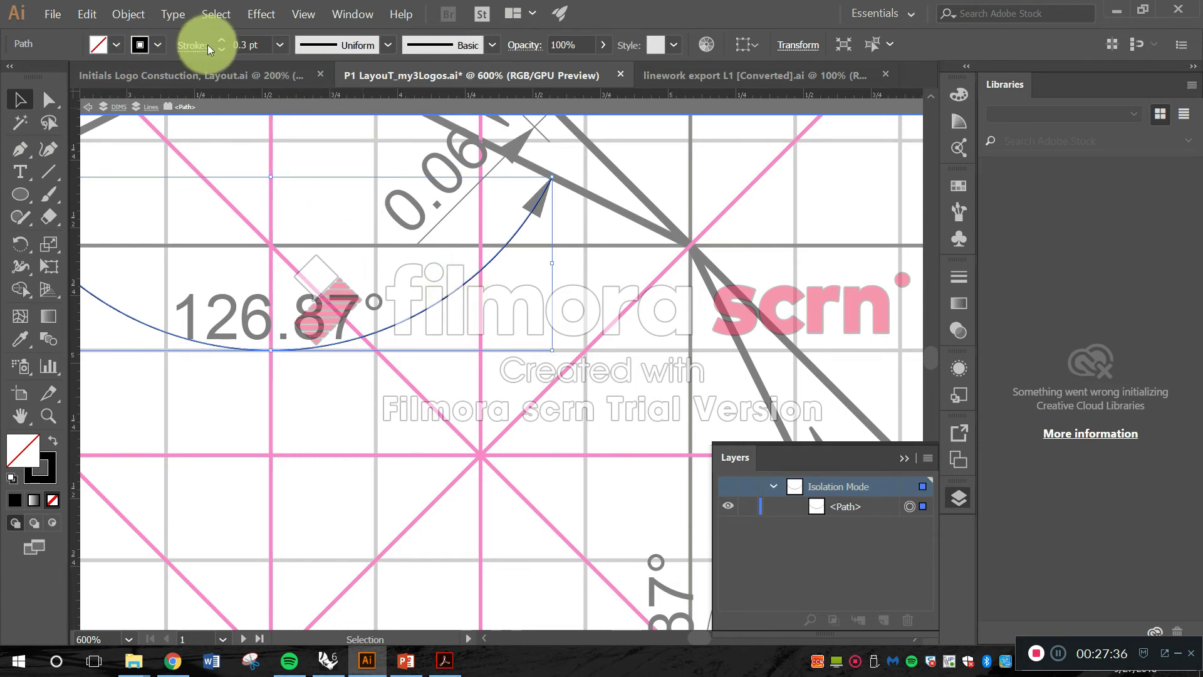
{"action": "double_click", "coordinate": [325, 212]}
{"action": "scroll", "coordinate": [411, 304], "scroll_direction": "up", "scroll_amount": 3}
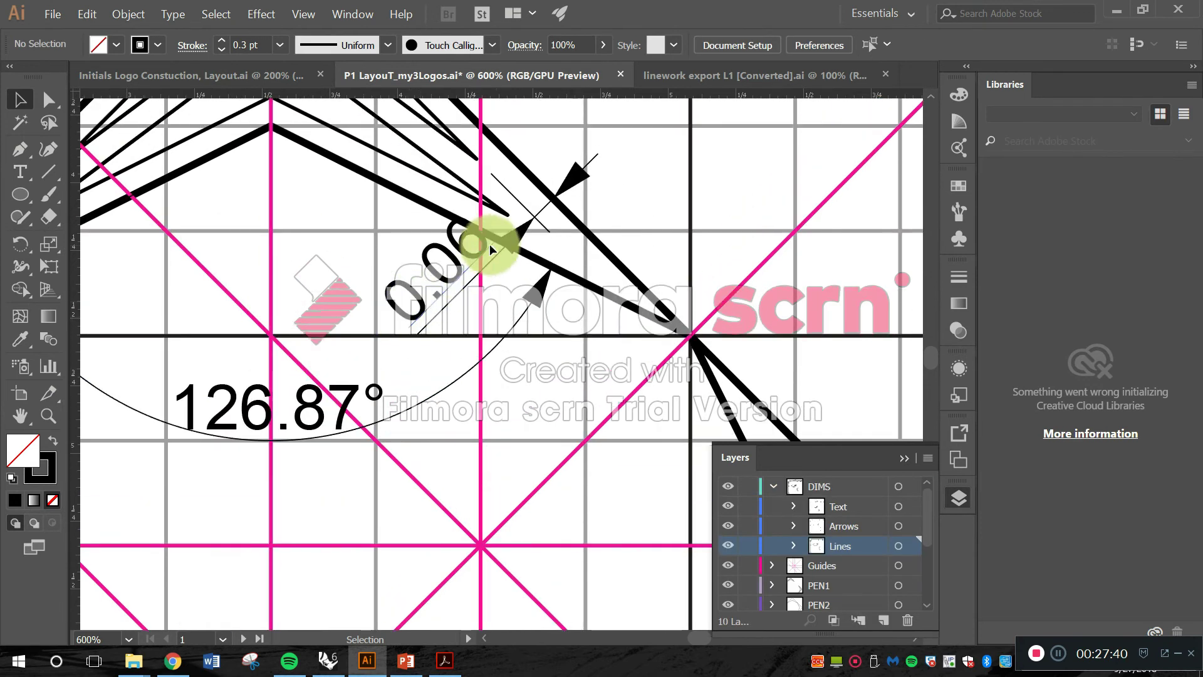
{"action": "scroll", "coordinate": [477, 262], "scroll_direction": "up", "scroll_amount": 2}
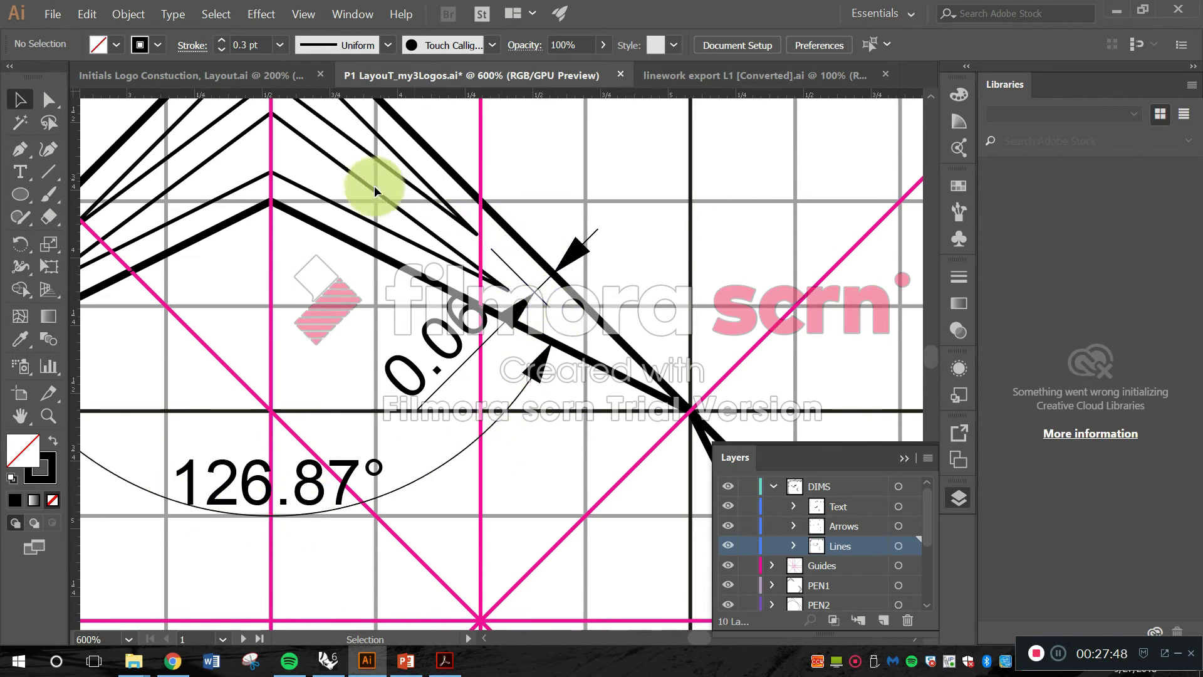
- Collapse the DIMS layer so its Text, Arrows and Lines sublayers are folded away
{"action": "left_click", "coordinate": [743, 495]}
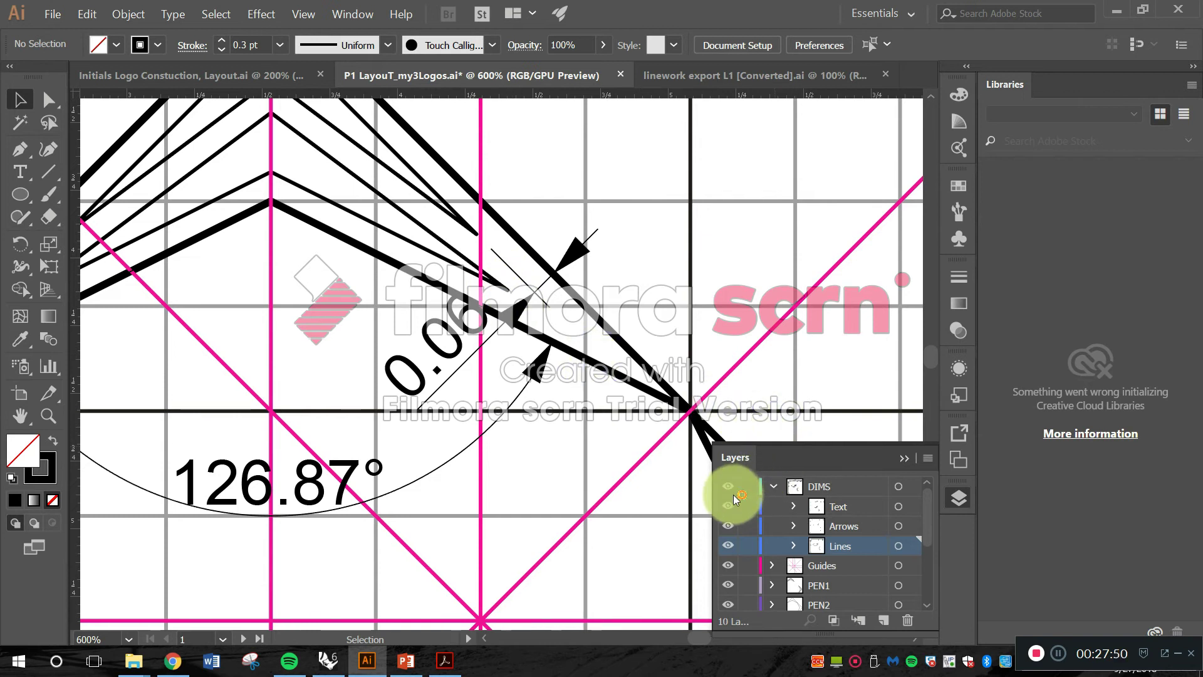
{"action": "left_click", "coordinate": [774, 488]}
{"action": "scroll", "coordinate": [884, 547], "scroll_direction": "down", "scroll_amount": 2}
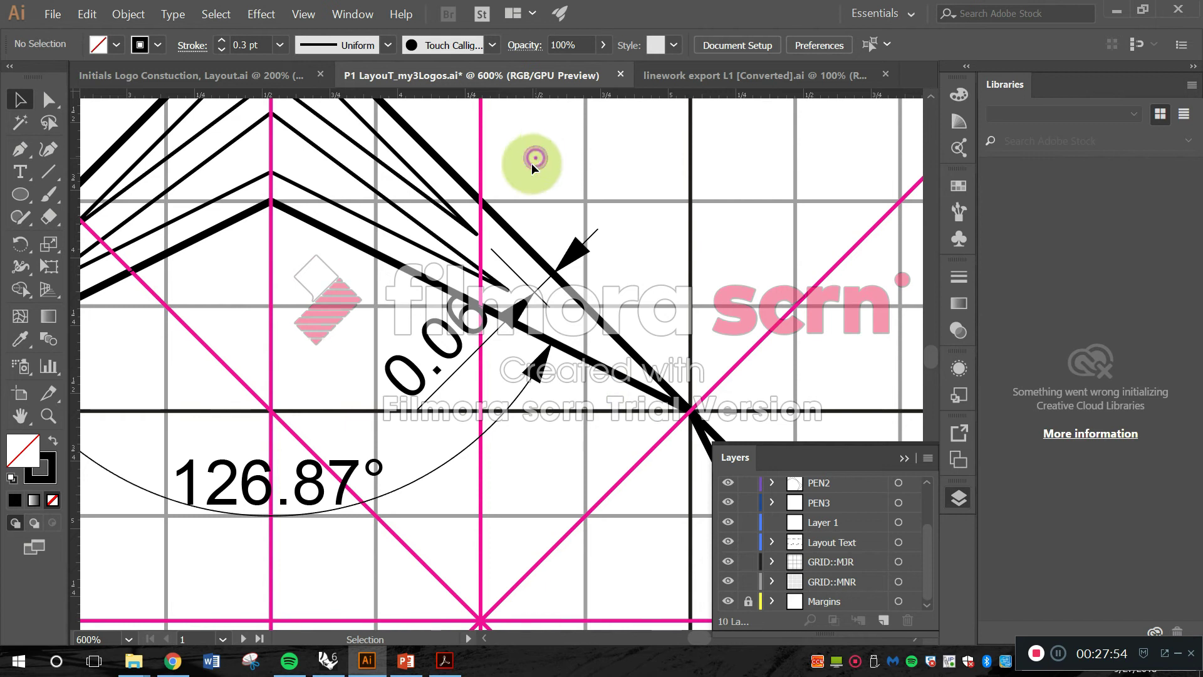
{"action": "scroll", "coordinate": [507, 391], "scroll_direction": "up", "scroll_amount": 1}
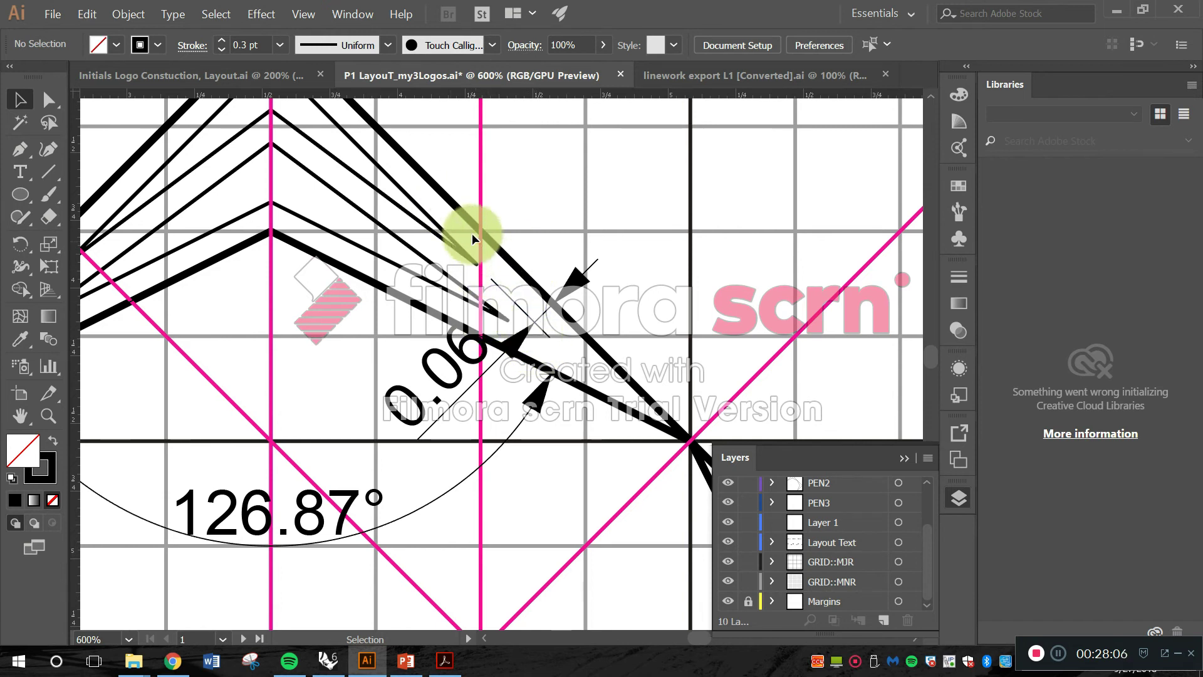
{"action": "left_click", "coordinate": [525, 158]}
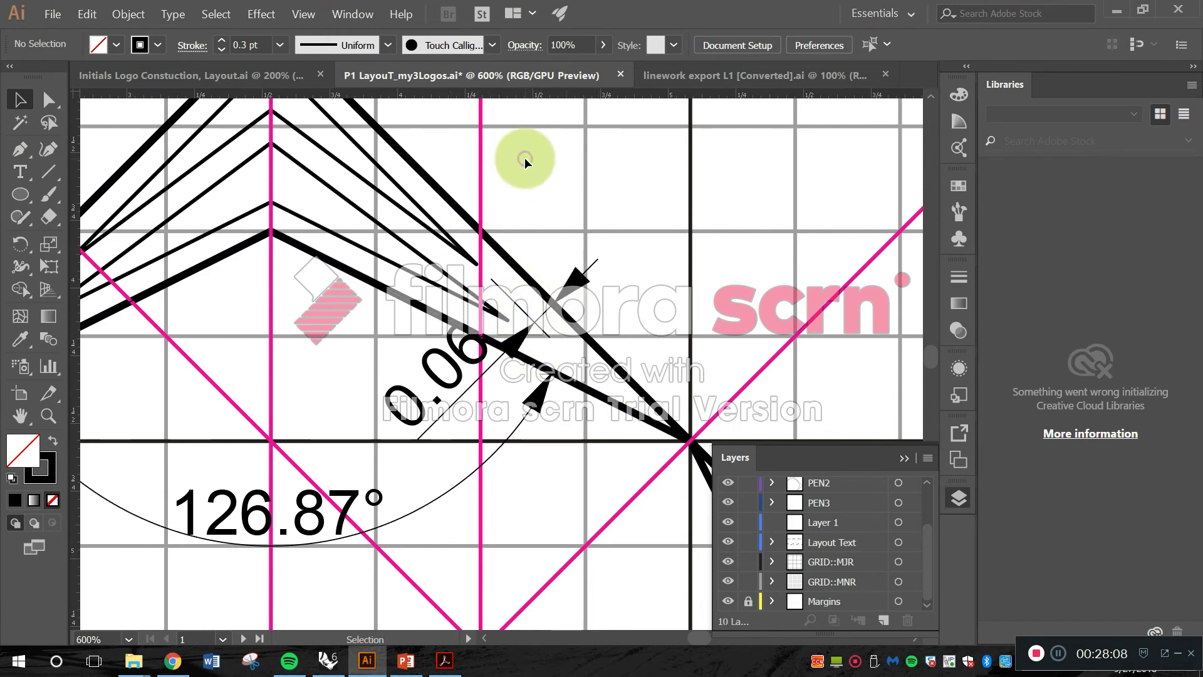
{"action": "scroll", "coordinate": [524, 163], "scroll_direction": "down", "scroll_amount": 3, "text": "alt"}
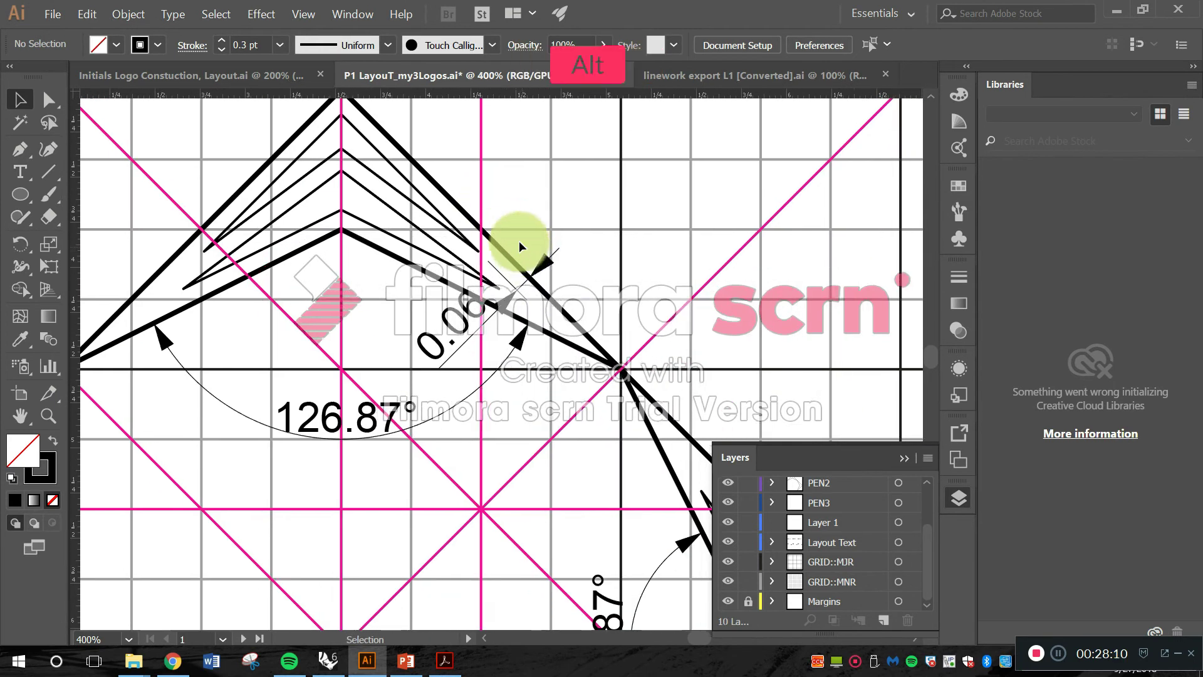
{"action": "scroll", "coordinate": [519, 240], "scroll_direction": "down", "scroll_amount": 2, "text": "alt"}
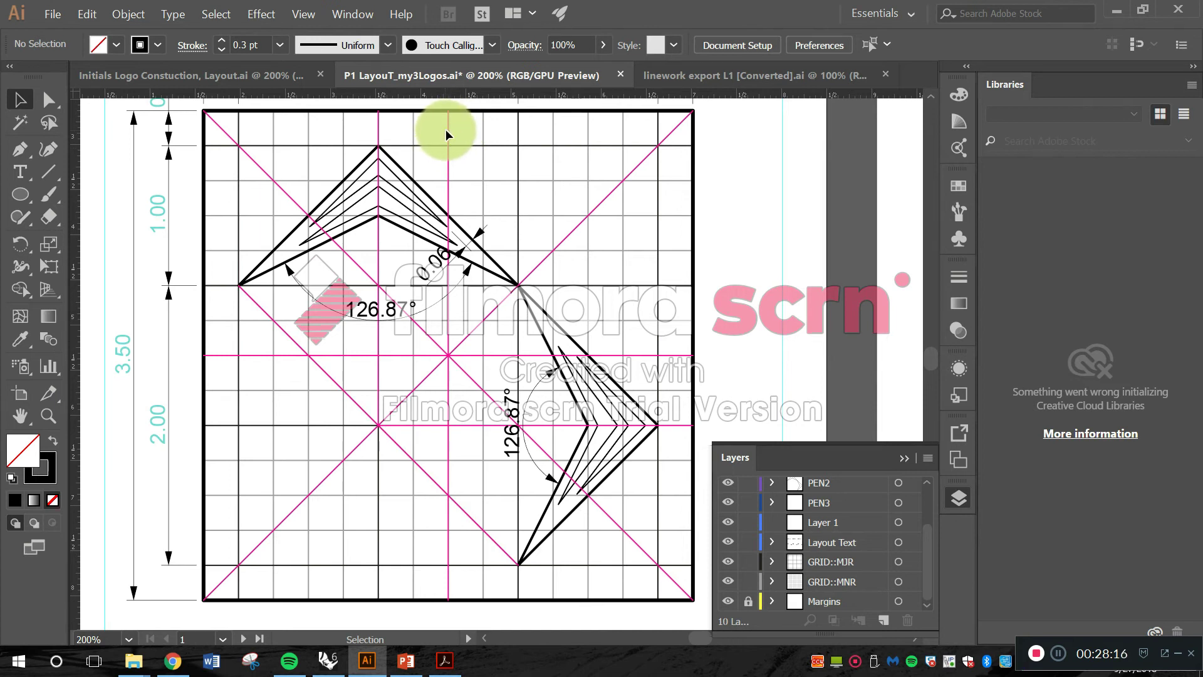
- Turn the stroke of the magenta vertical guide through the centre of the square into a dashed line
{"action": "left_click", "coordinate": [449, 163]}
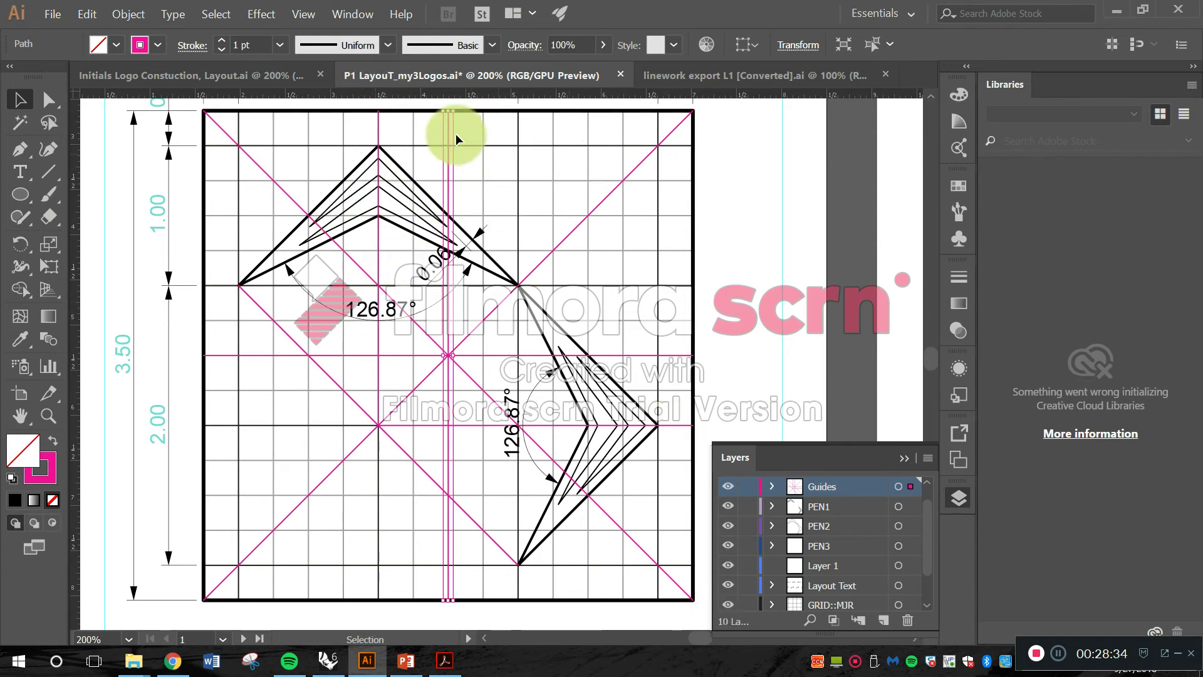
{"action": "left_click", "coordinate": [476, 129]}
{"action": "key", "text": "alt"}
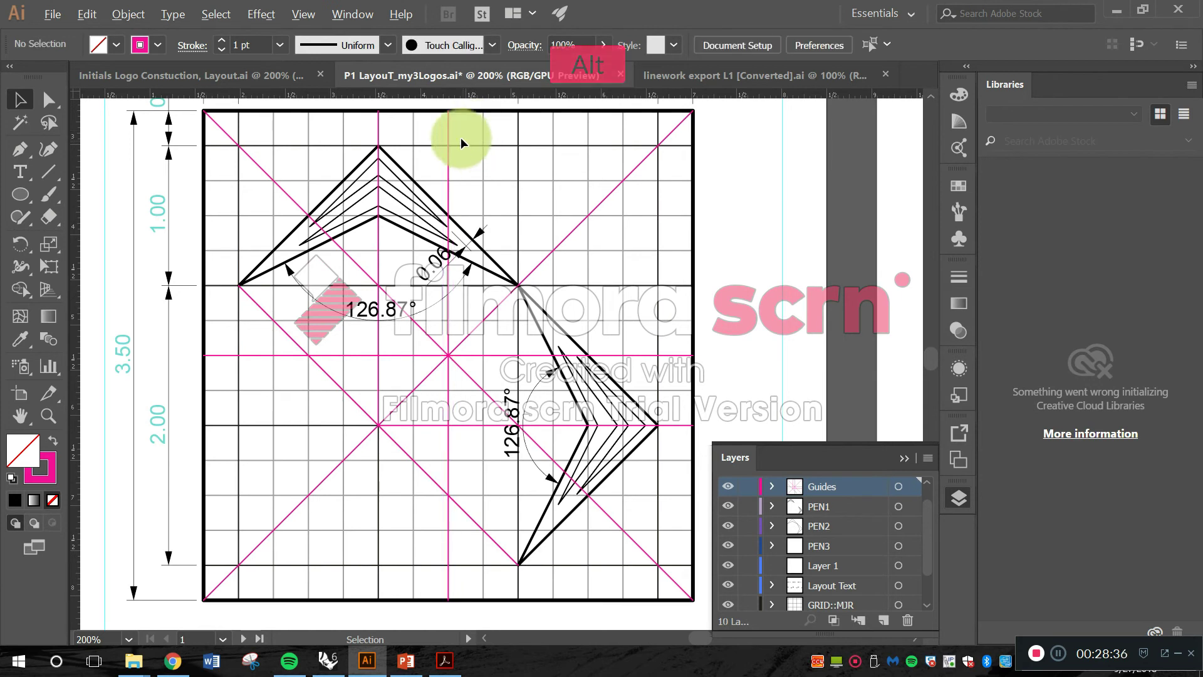
{"action": "scroll", "coordinate": [462, 140], "scroll_direction": "up", "scroll_amount": 3}
{"action": "key", "text": "space"}
{"action": "left_click_drag", "start_coordinate": [462, 153], "coordinate": [496, 225]}
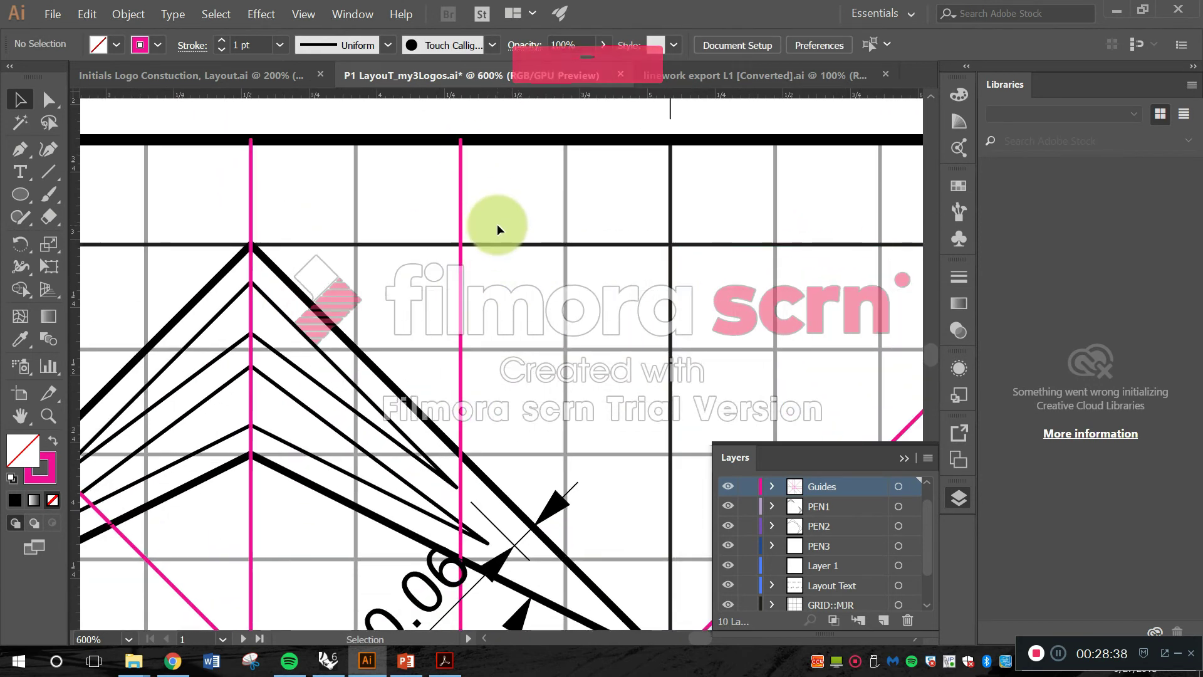
{"action": "left_click", "coordinate": [460, 189]}
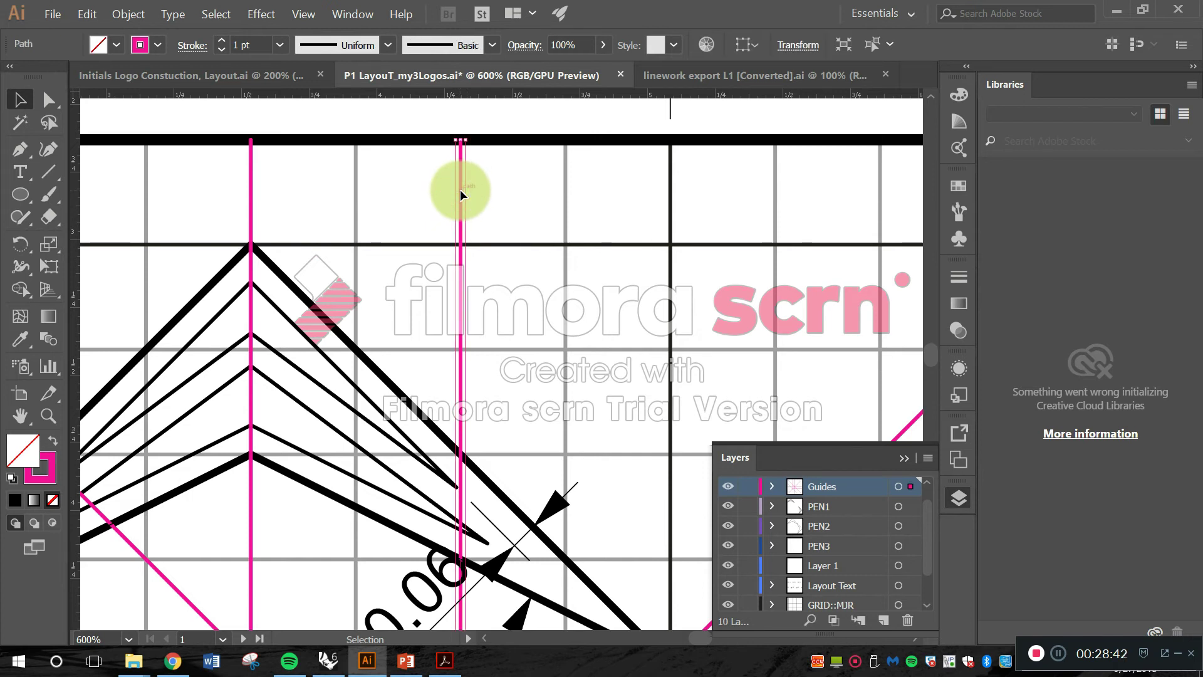
{"action": "left_click", "coordinate": [197, 48]}
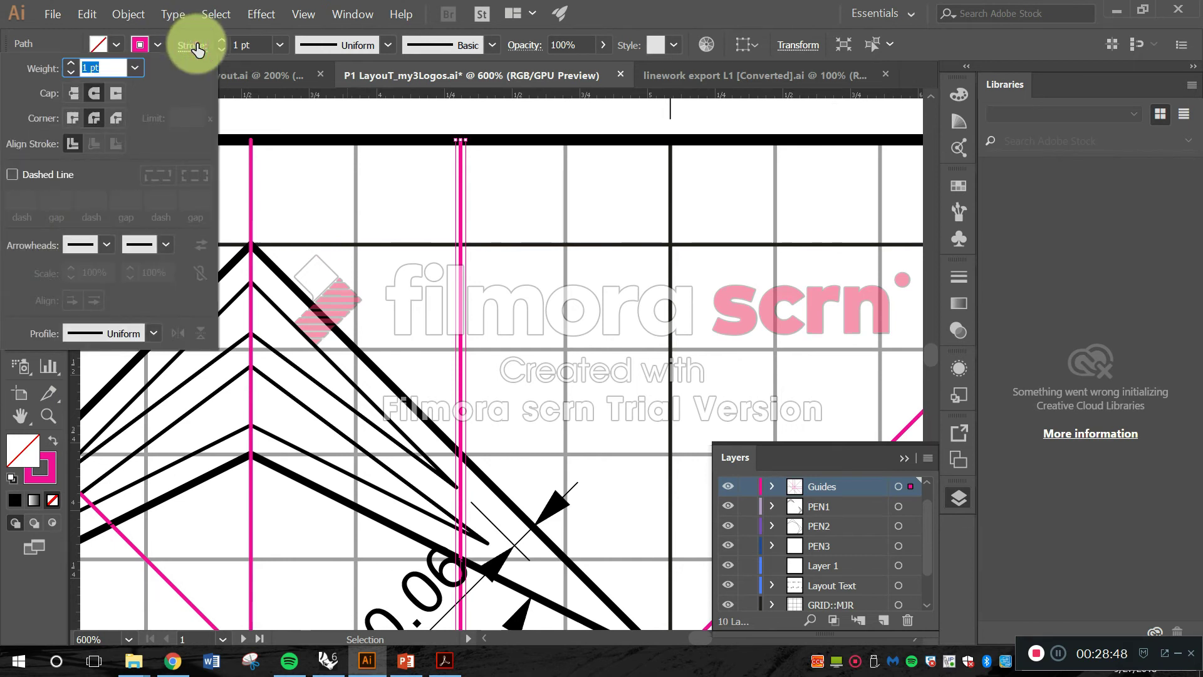
{"action": "left_click", "coordinate": [51, 174]}
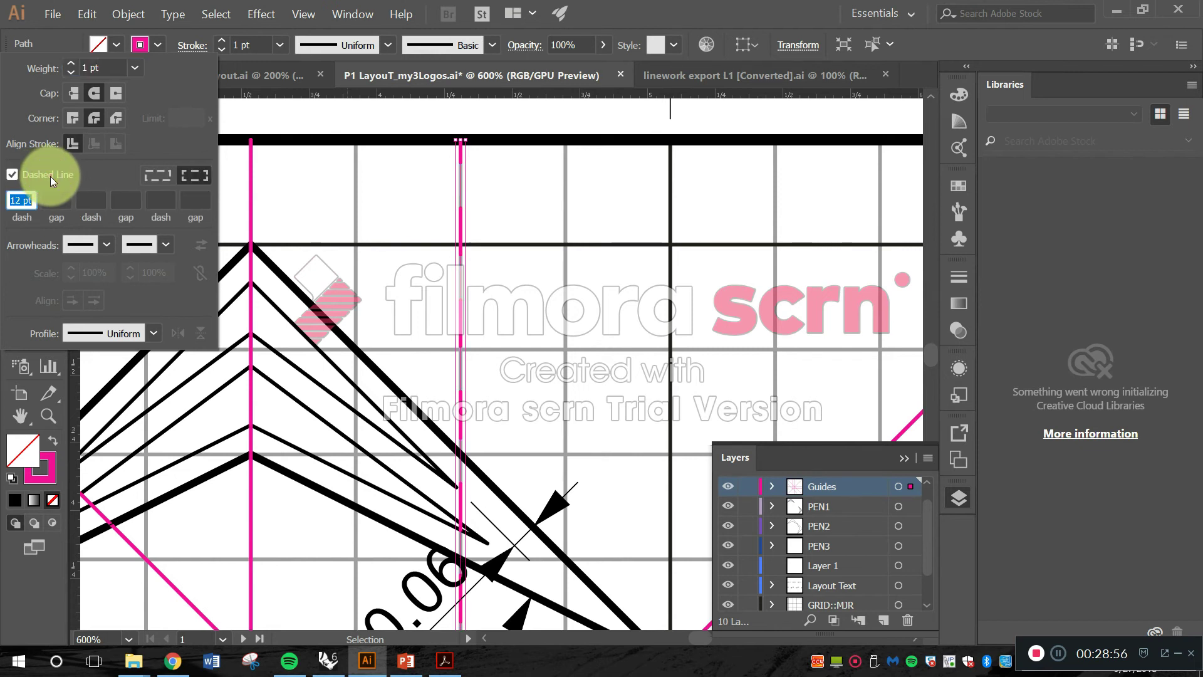
{"action": "left_click", "coordinate": [504, 189]}
{"action": "left_click", "coordinate": [498, 231]}
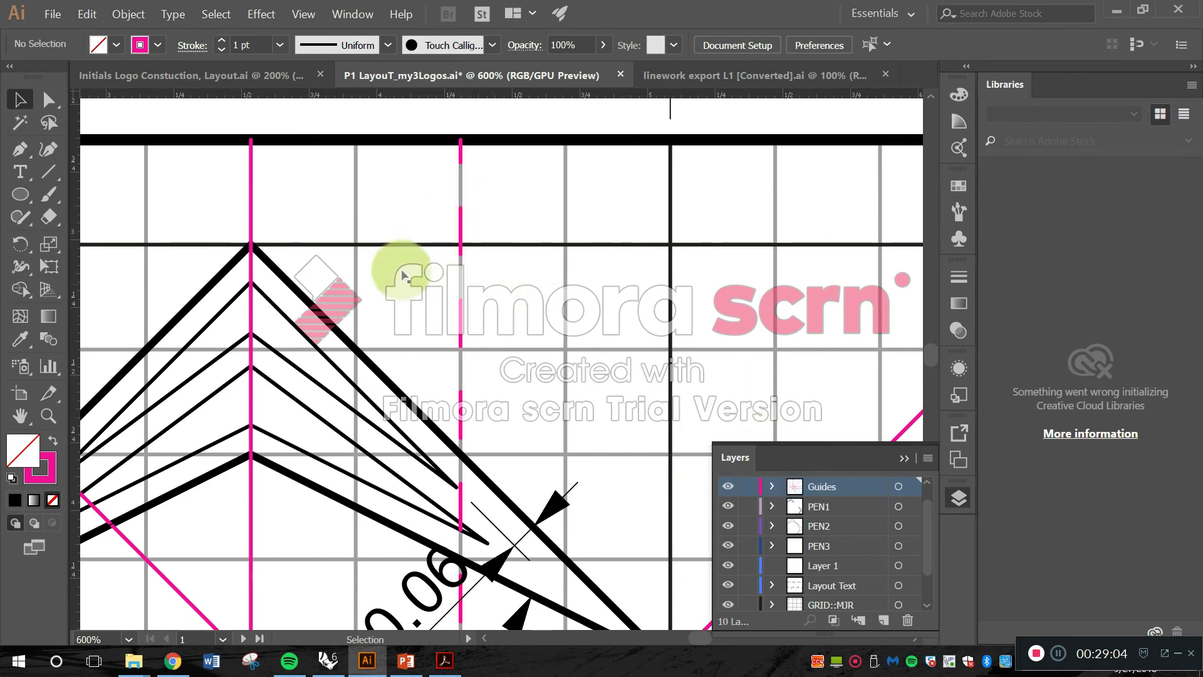
- Set the first dash of the vertical centre guide's stroke to 6 pt and the first gap to 2 pt
{"action": "left_click", "coordinate": [463, 313]}
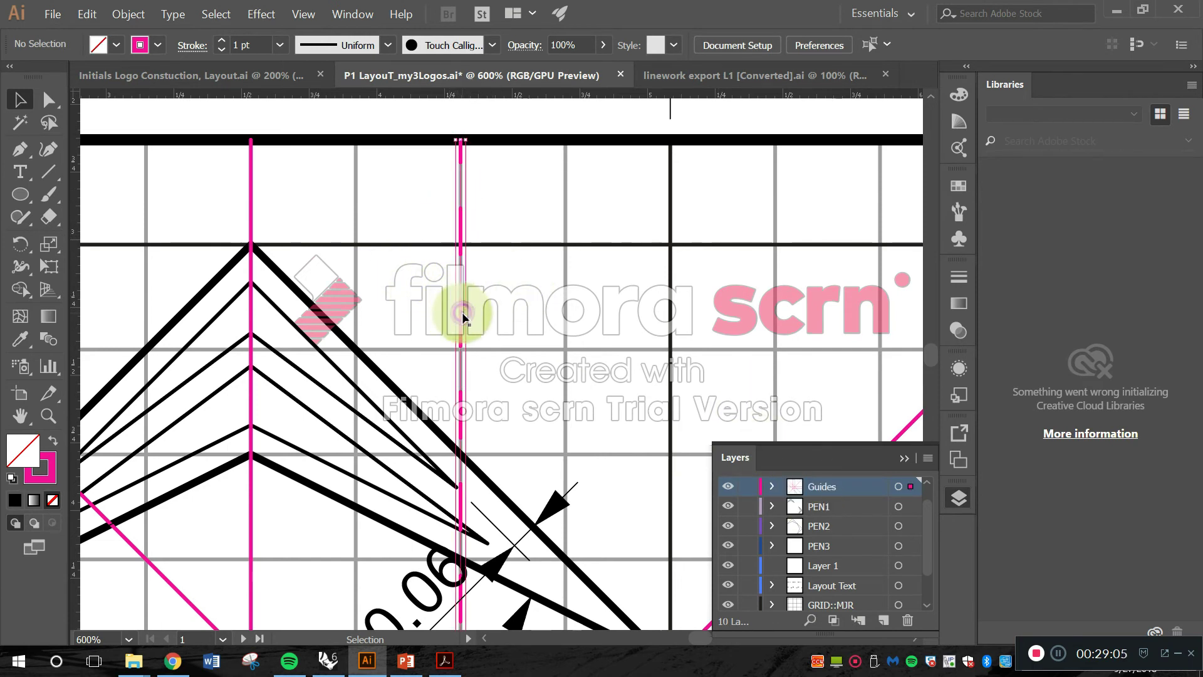
{"action": "left_click", "coordinate": [194, 49]}
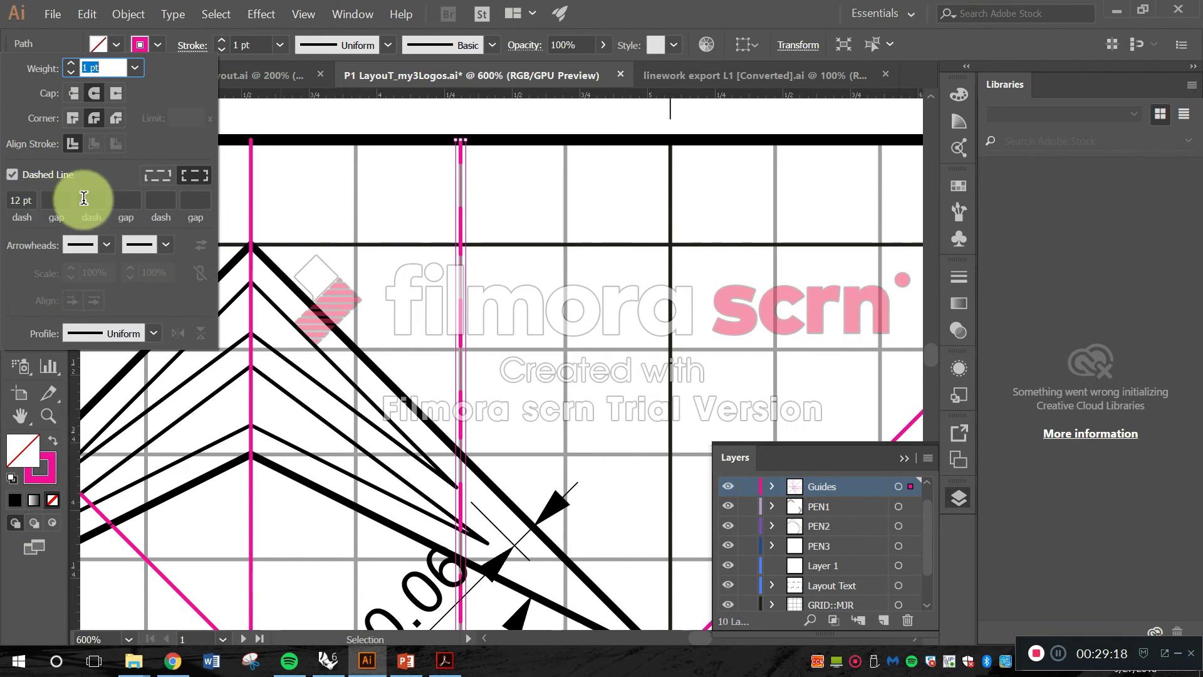
{"action": "left_click", "coordinate": [49, 201]}
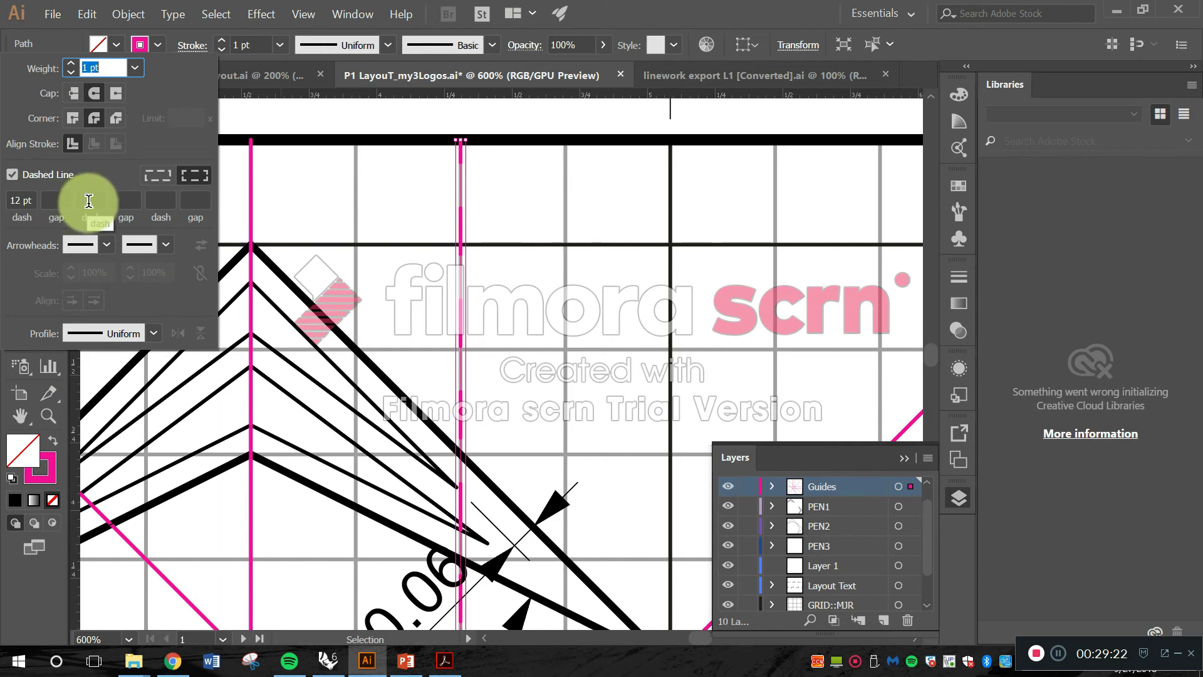
{"action": "left_click", "coordinate": [29, 200]}
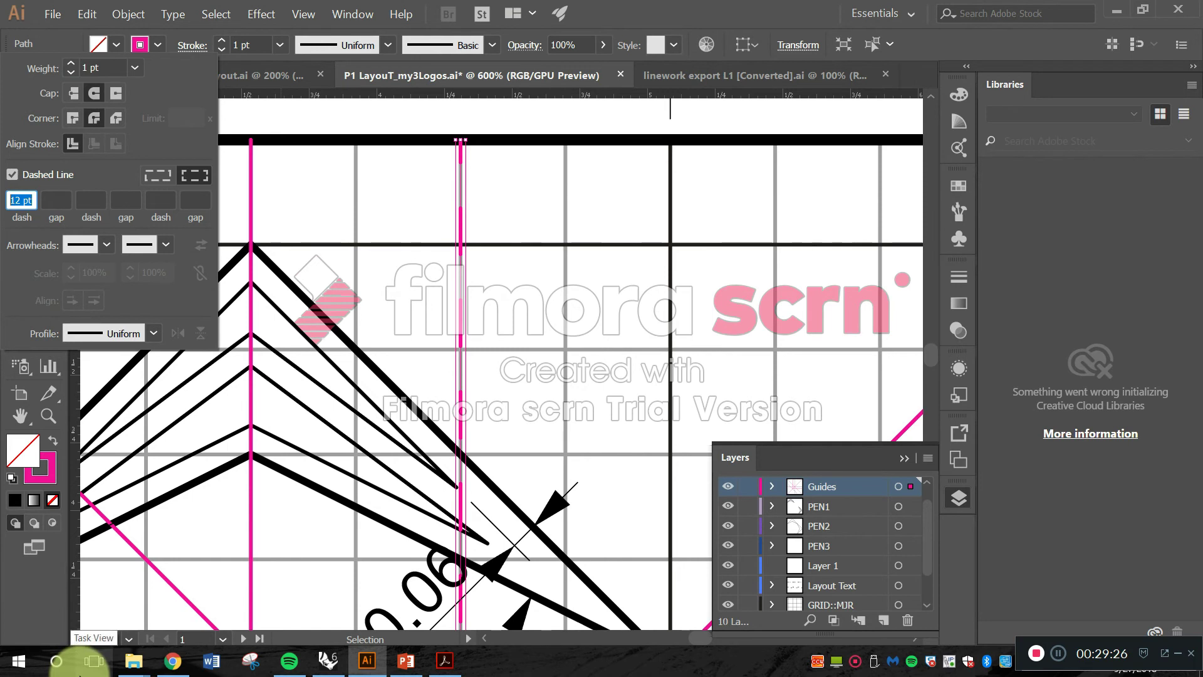
{"action": "type", "text": "6"}
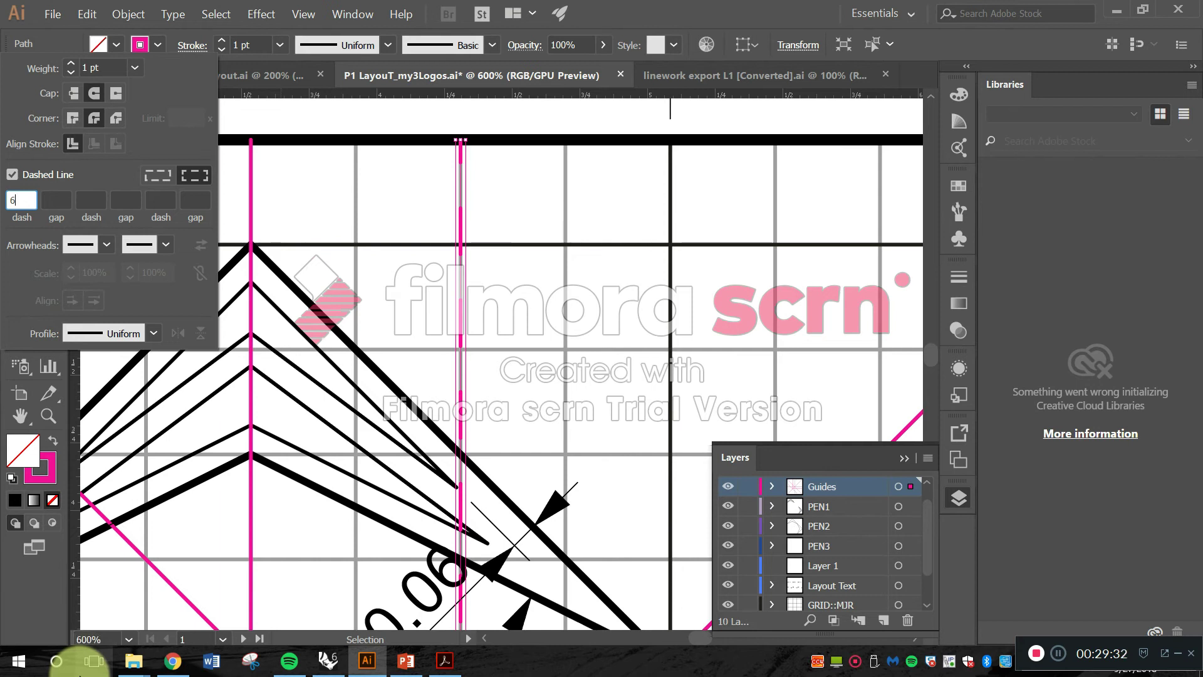
{"action": "key", "text": "Tab"}
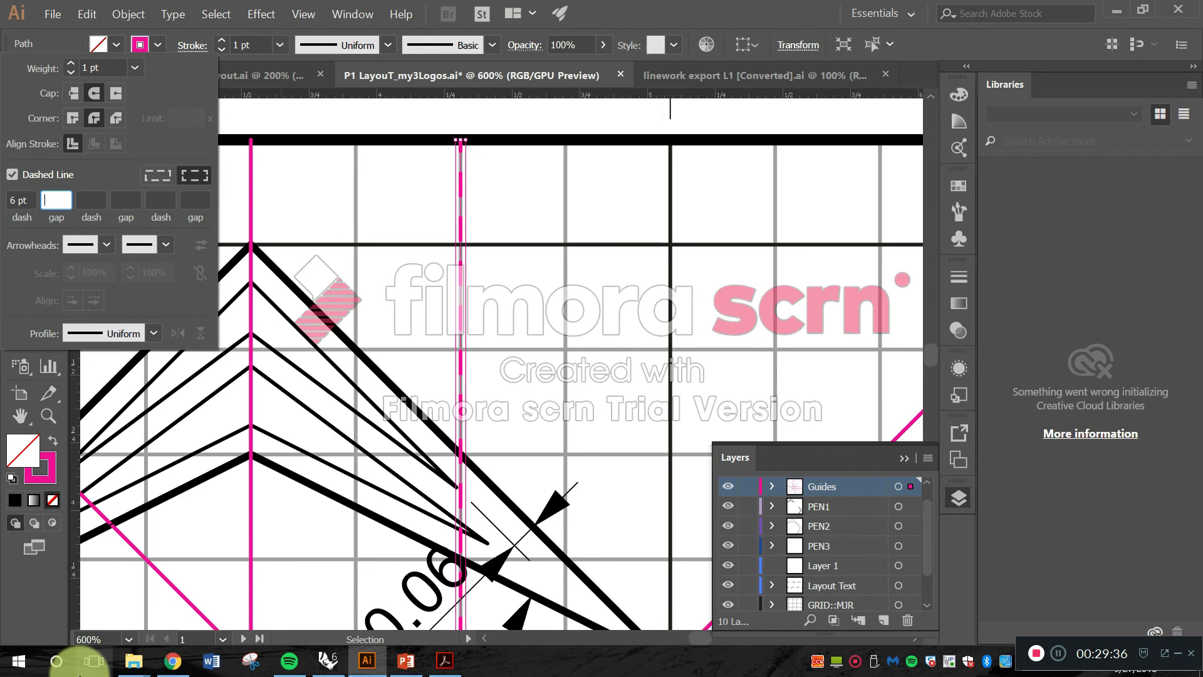
{"action": "type", "text": "2"}
{"action": "key", "text": "Tab"}
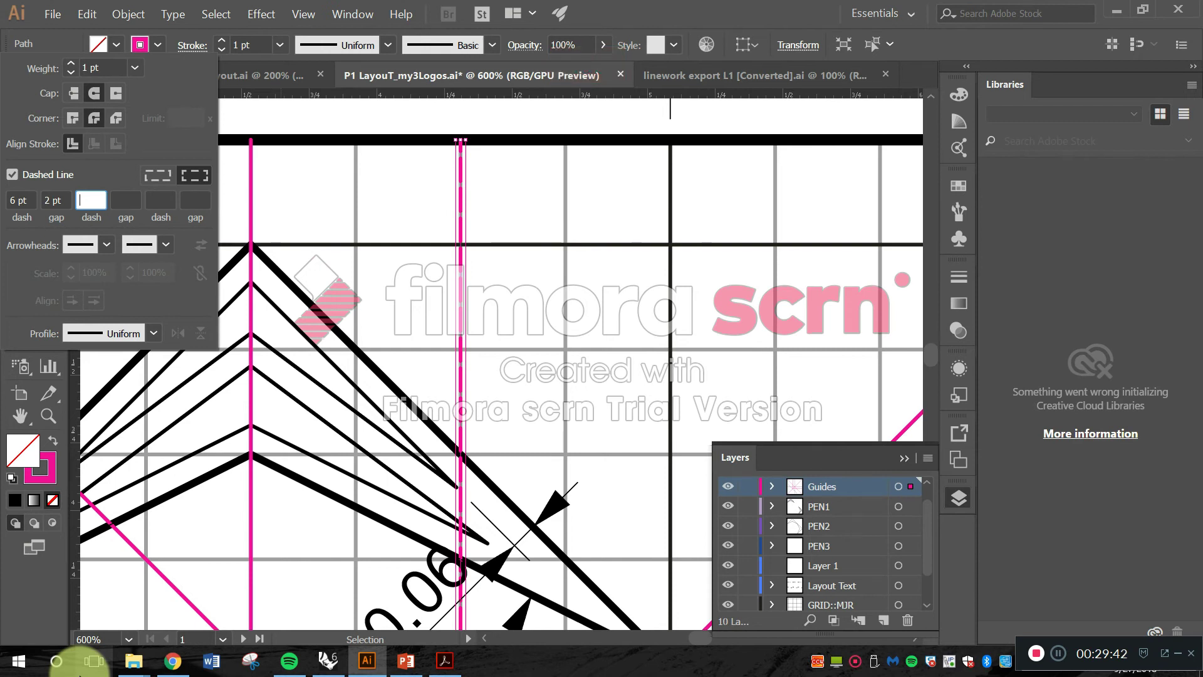
- Set the guide's second dash to 3 pt and second gap to 2 pt, and check the pattern up close
{"action": "type", "text": "3"}
{"action": "key", "text": "Tab"}
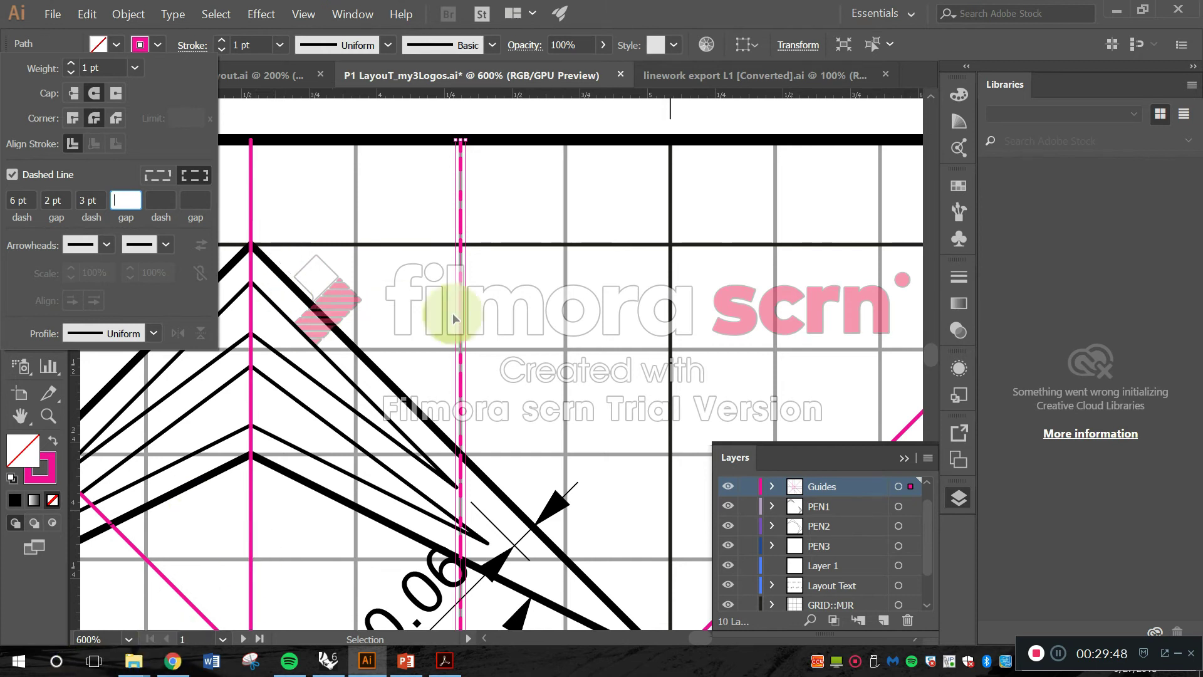
{"action": "type", "text": "2"}
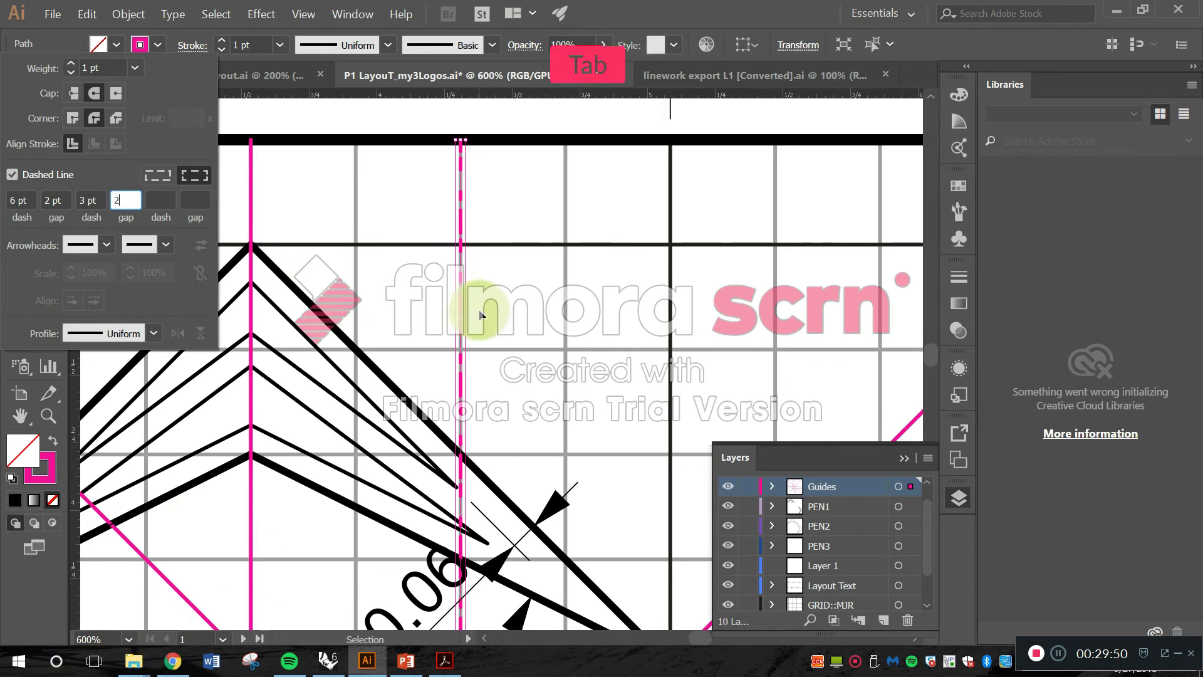
{"action": "key", "text": "Tab"}
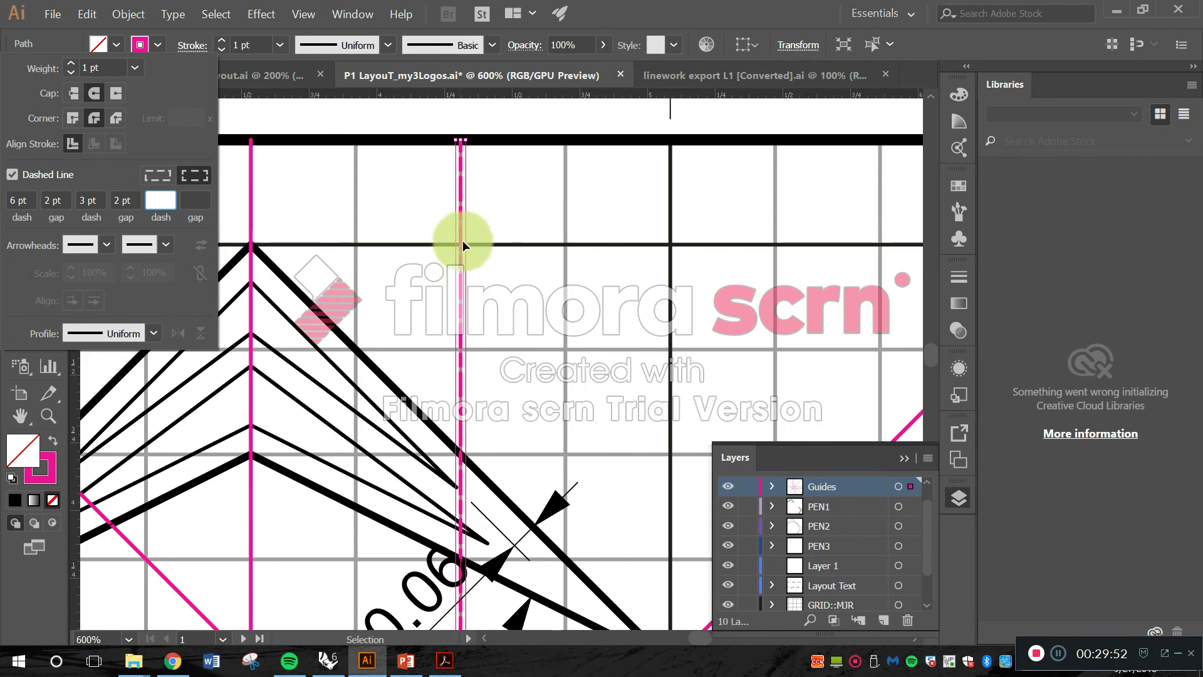
{"action": "left_click", "coordinate": [509, 323]}
{"action": "scroll", "coordinate": [489, 299], "scroll_direction": "up", "scroll_amount": 5}
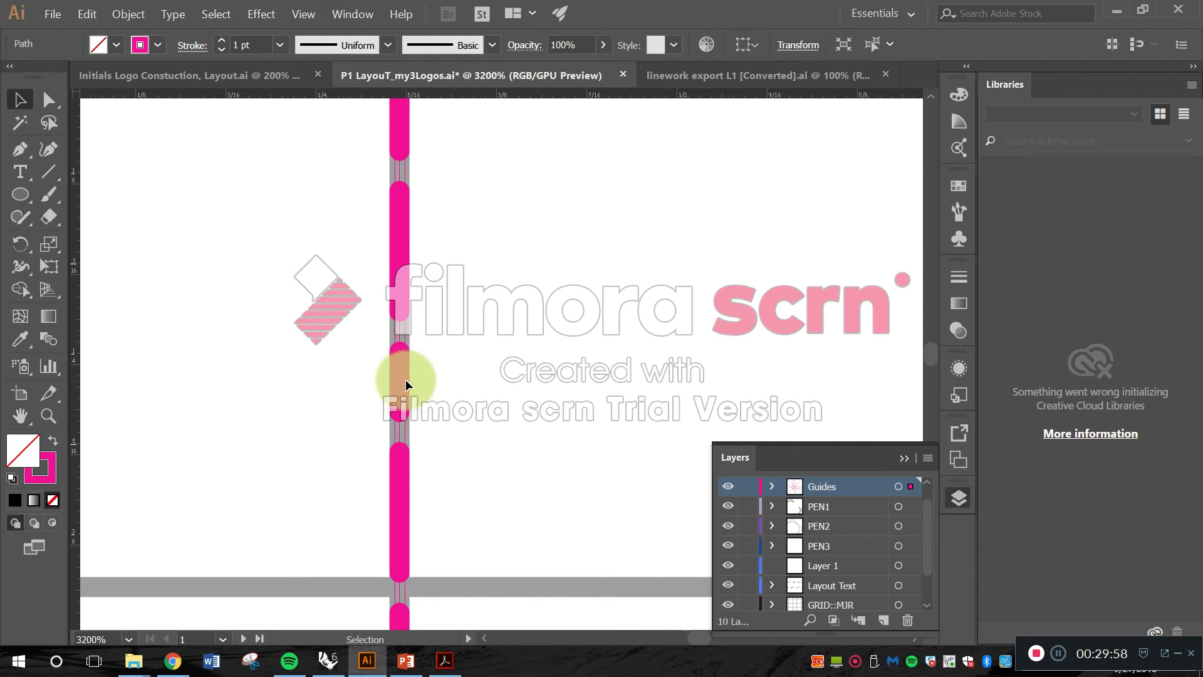
{"action": "scroll", "coordinate": [405, 379], "scroll_direction": "down", "scroll_amount": 3}
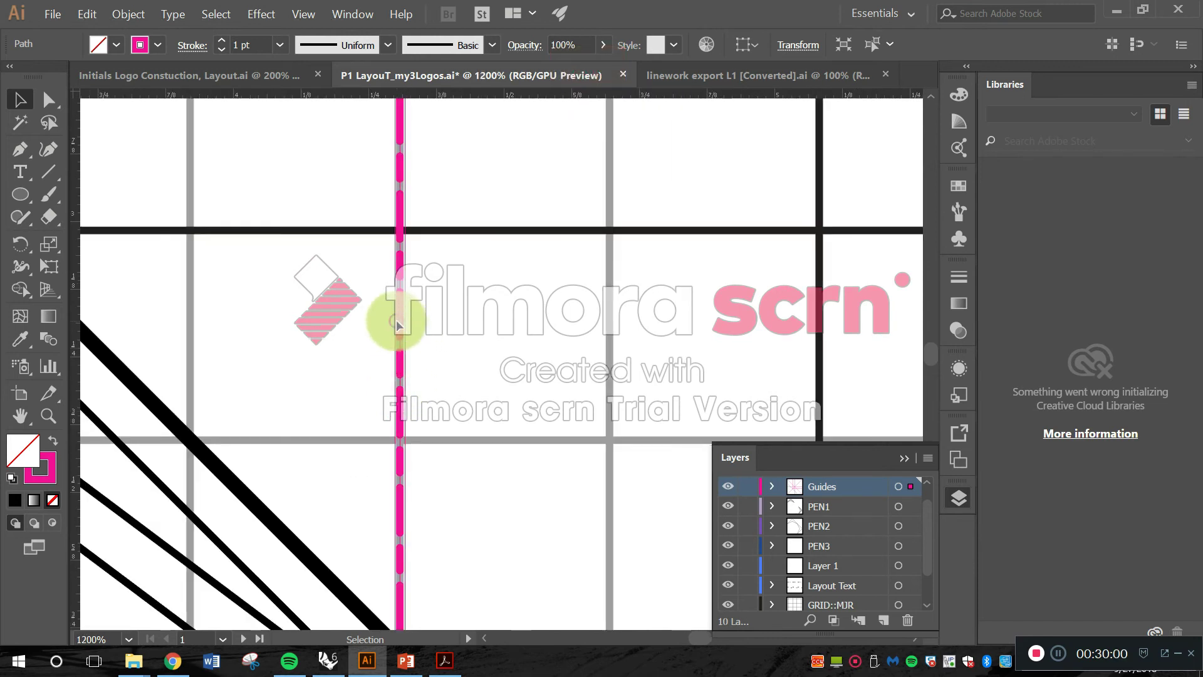
{"action": "left_click", "coordinate": [405, 328]}
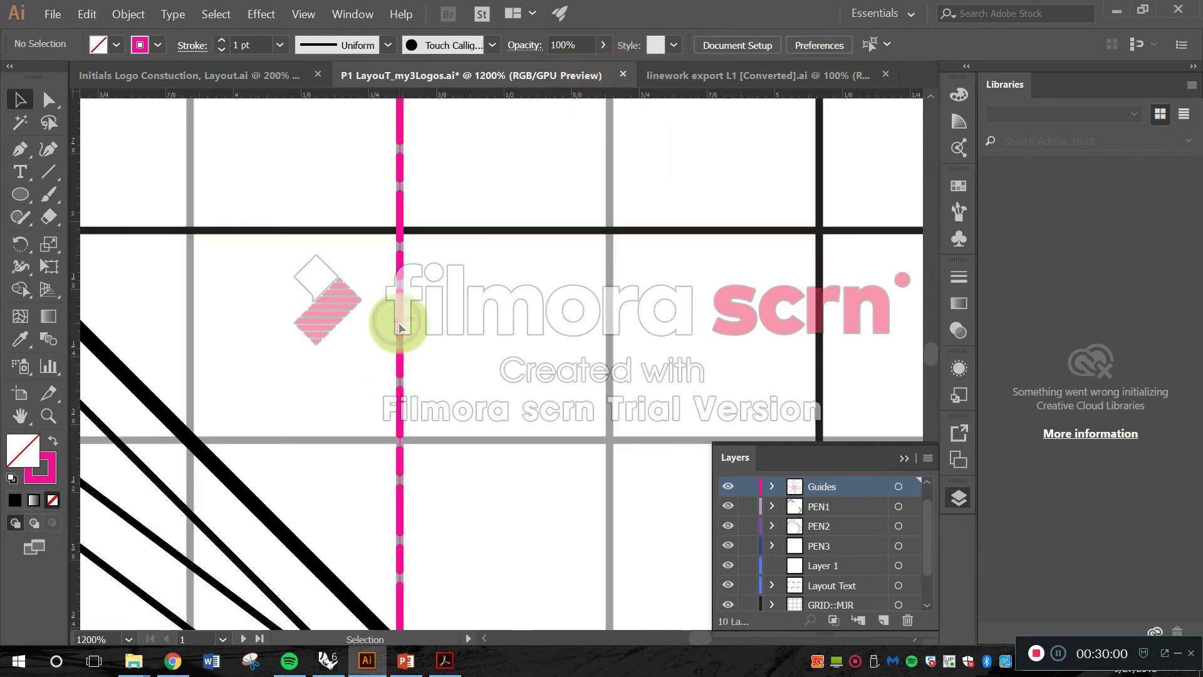
{"action": "left_click", "coordinate": [196, 49]}
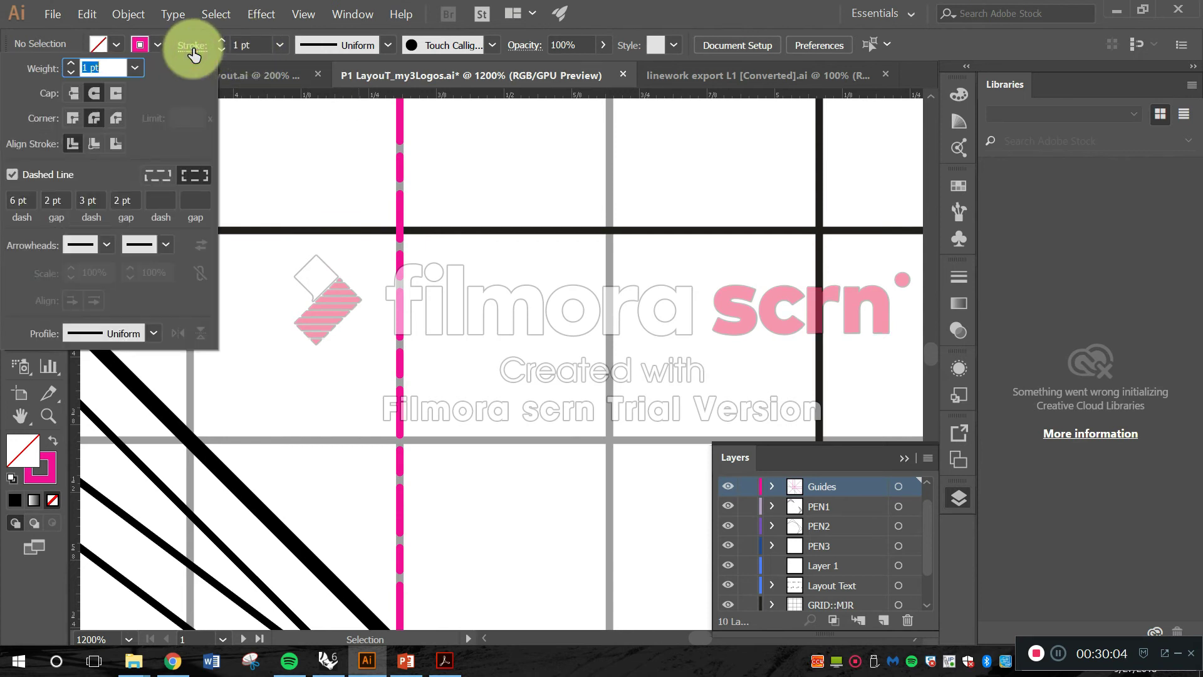
{"action": "left_click", "coordinate": [50, 198]}
{"action": "type", "text": "2"}
{"action": "key", "text": "Return"}
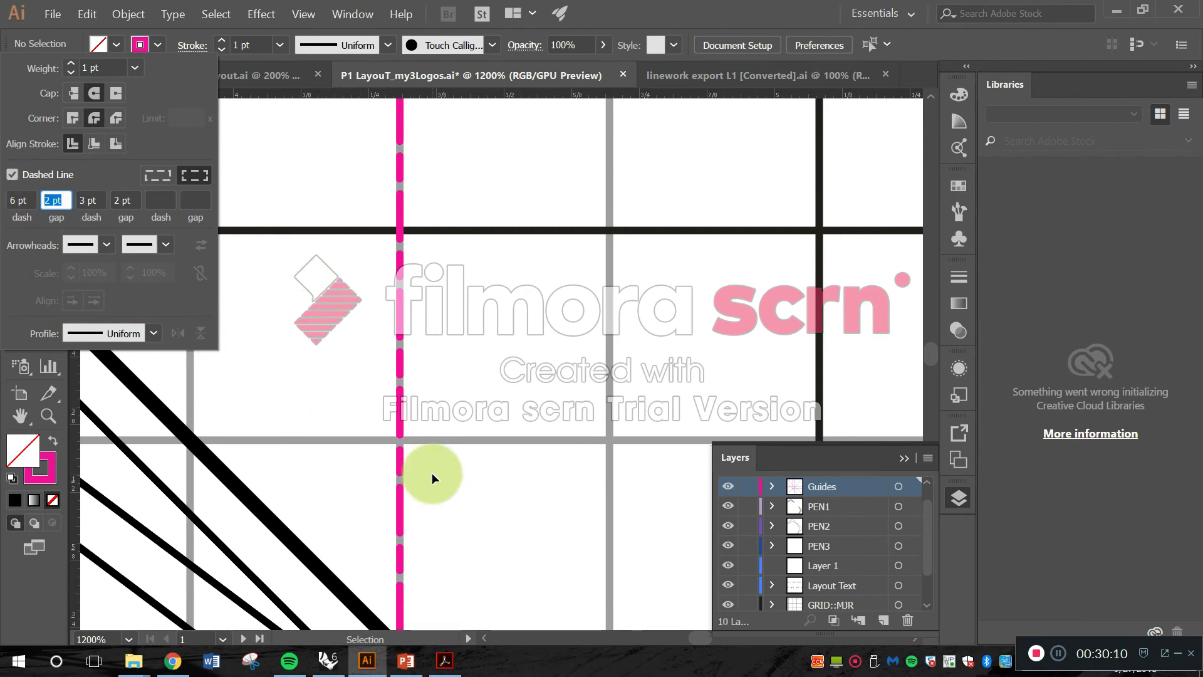
{"action": "type", "text": "6"}
{"action": "key", "text": "Tab"}
{"action": "key", "text": "Tab"}
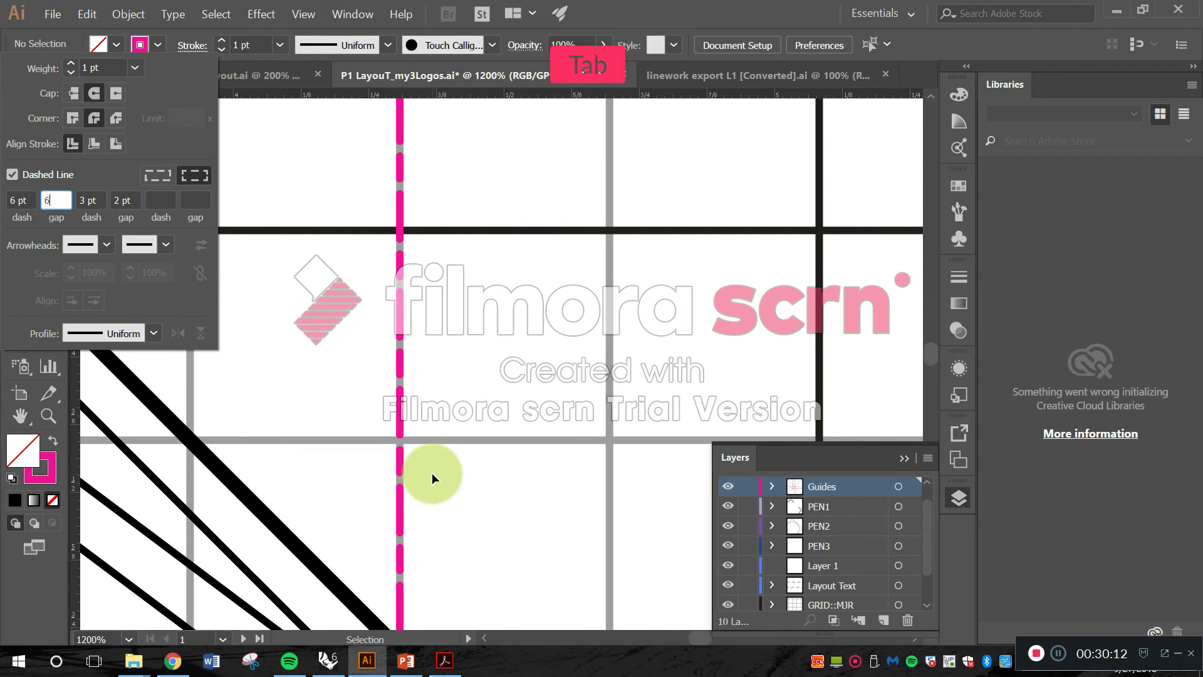
{"action": "type", "text": "66"}
{"action": "key", "text": "Tab"}
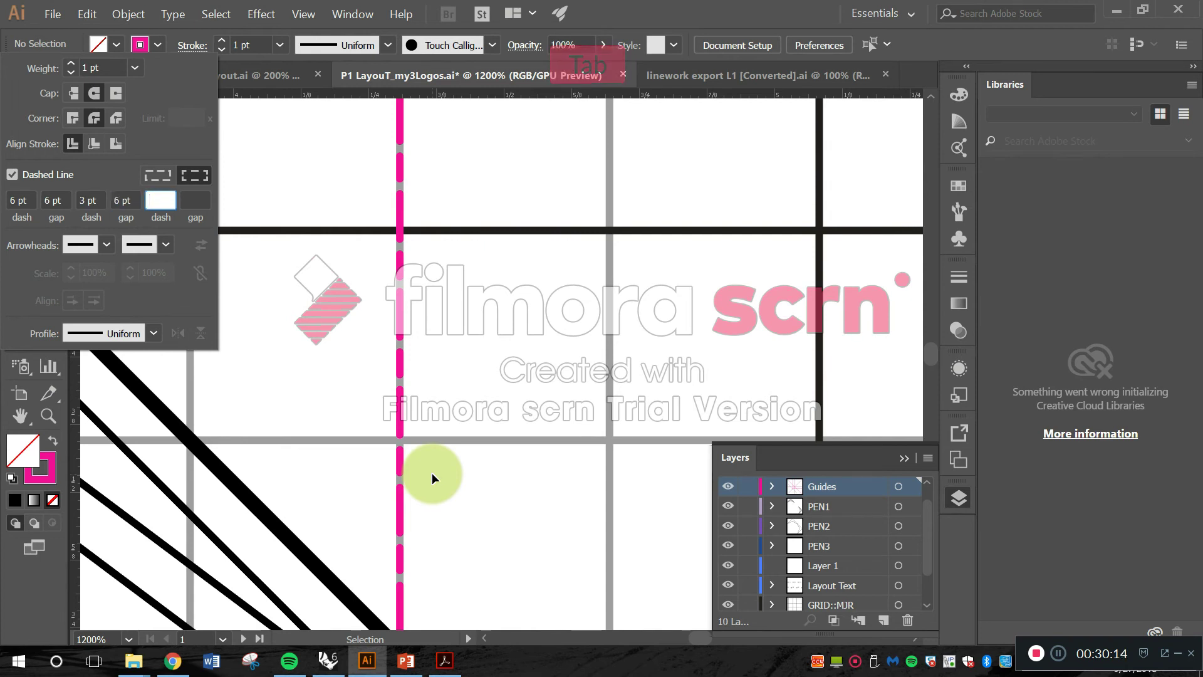
{"action": "left_click", "coordinate": [34, 200]}
{"action": "type", "text": "12"}
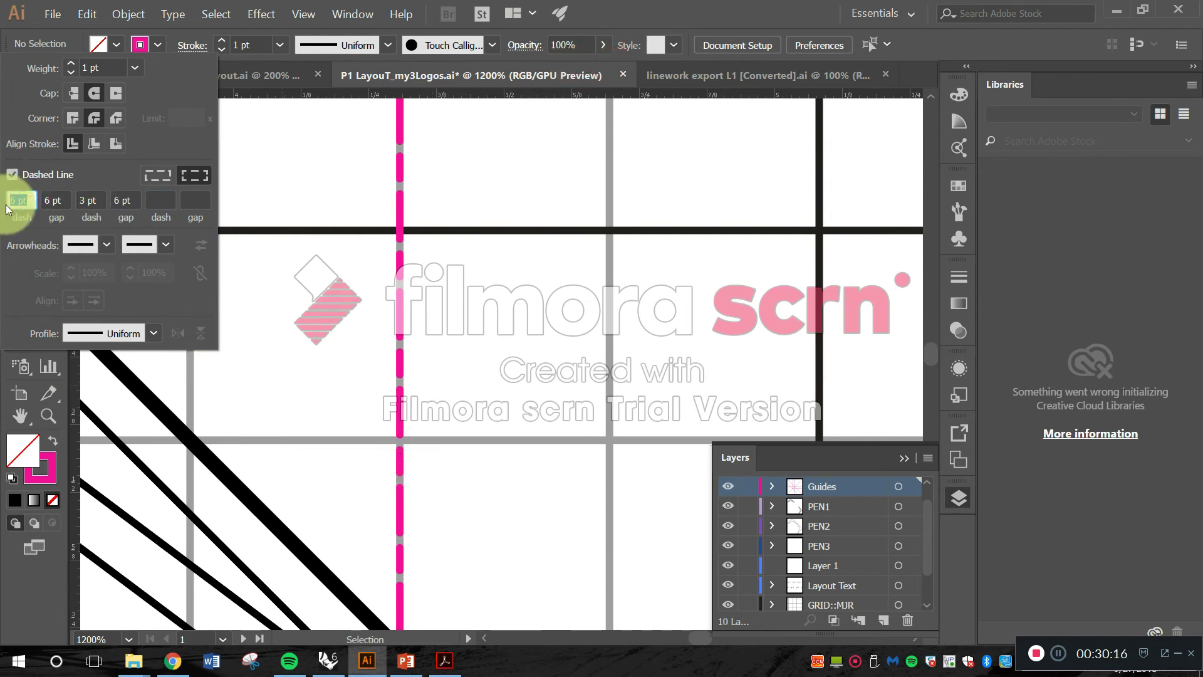
{"action": "key", "text": "Tab"}
{"action": "mouse_move", "coordinate": [341, 670]}
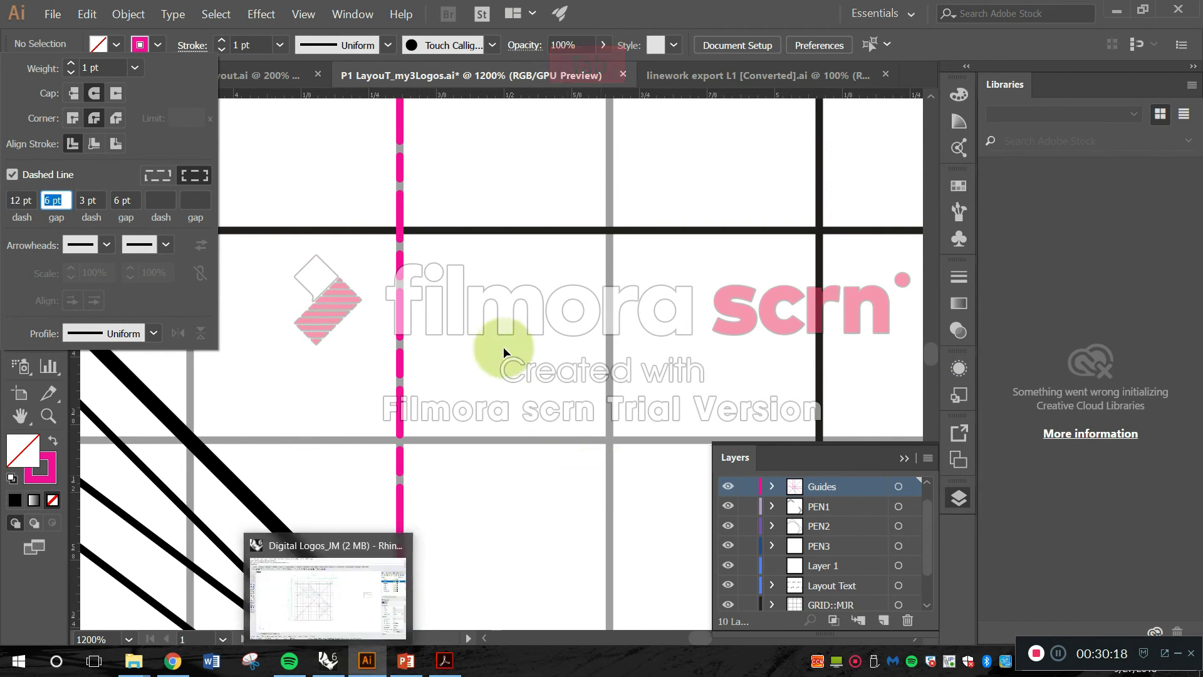
{"action": "left_click", "coordinate": [472, 302]}
- Set the first dash of the magenta vertical centre guide's stroke to 12 pt and the first gap to 6 pt
{"action": "left_click", "coordinate": [401, 306]}
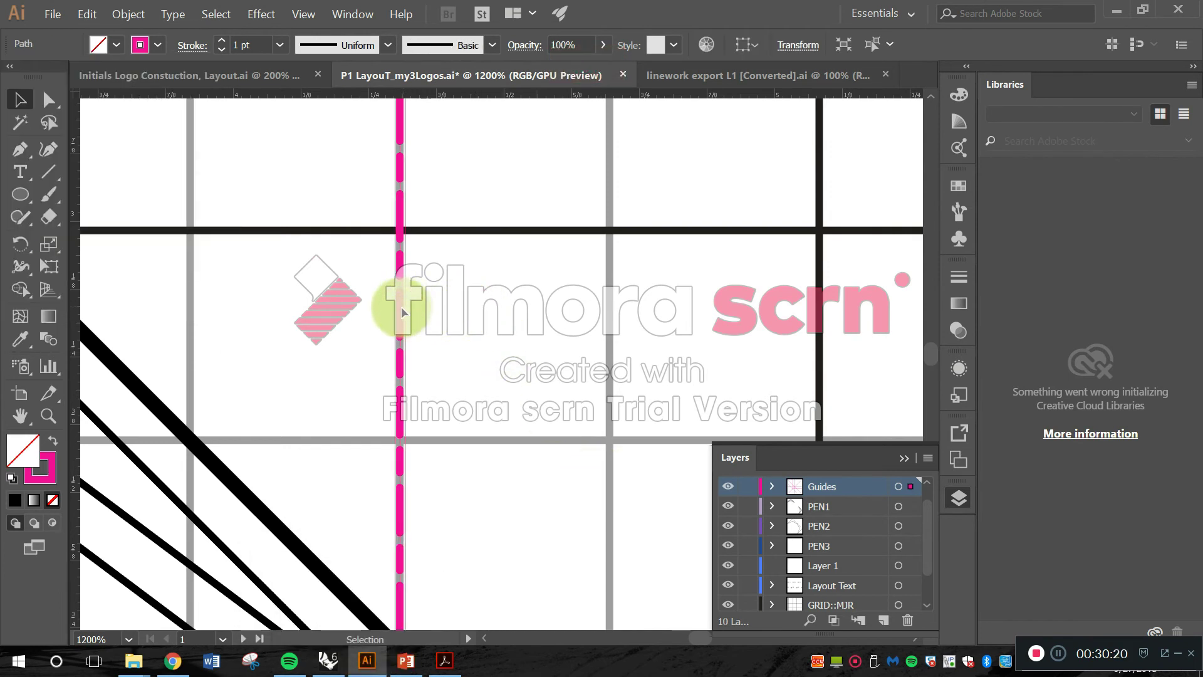
{"action": "left_click", "coordinate": [190, 47]}
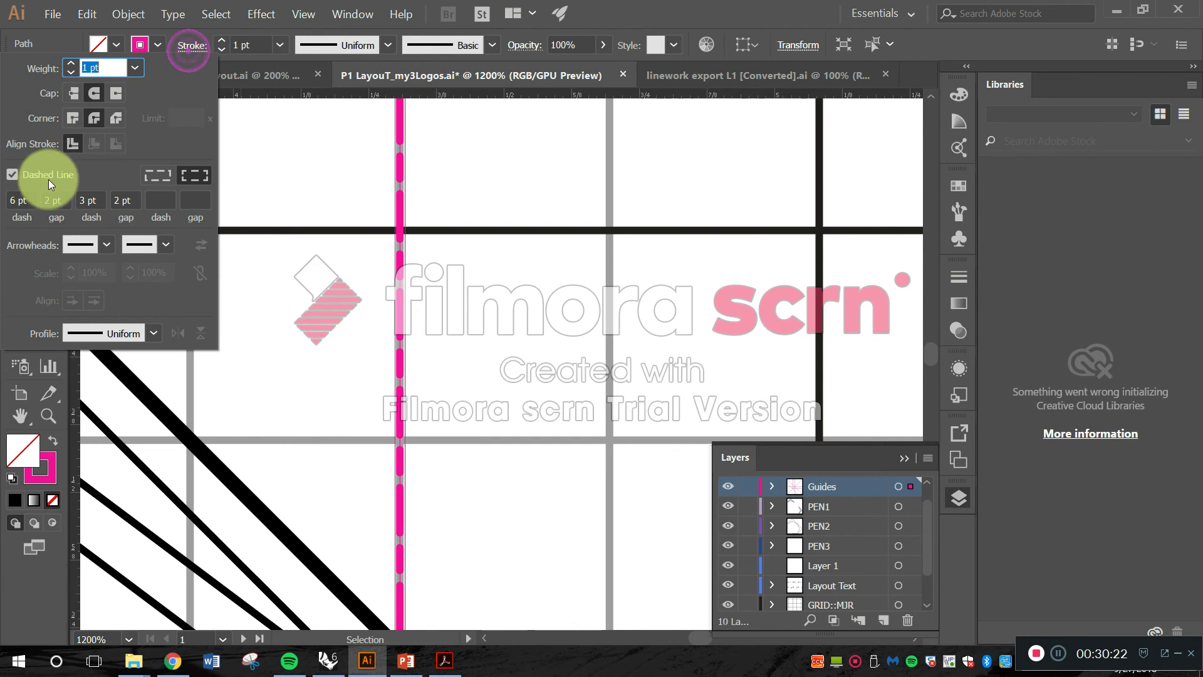
{"action": "left_click", "coordinate": [27, 200]}
{"action": "type", "text": "12"}
{"action": "key", "text": "Tab"}
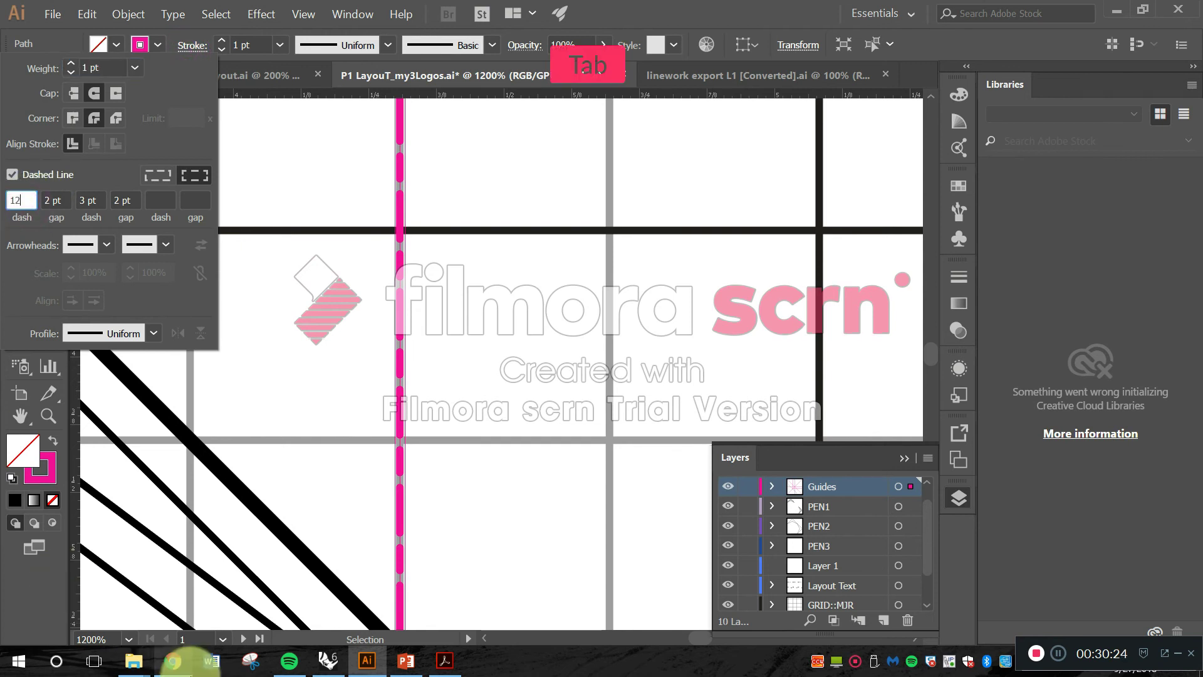
{"action": "mouse_move", "coordinate": [172, 663]}
{"action": "type", "text": "6"}
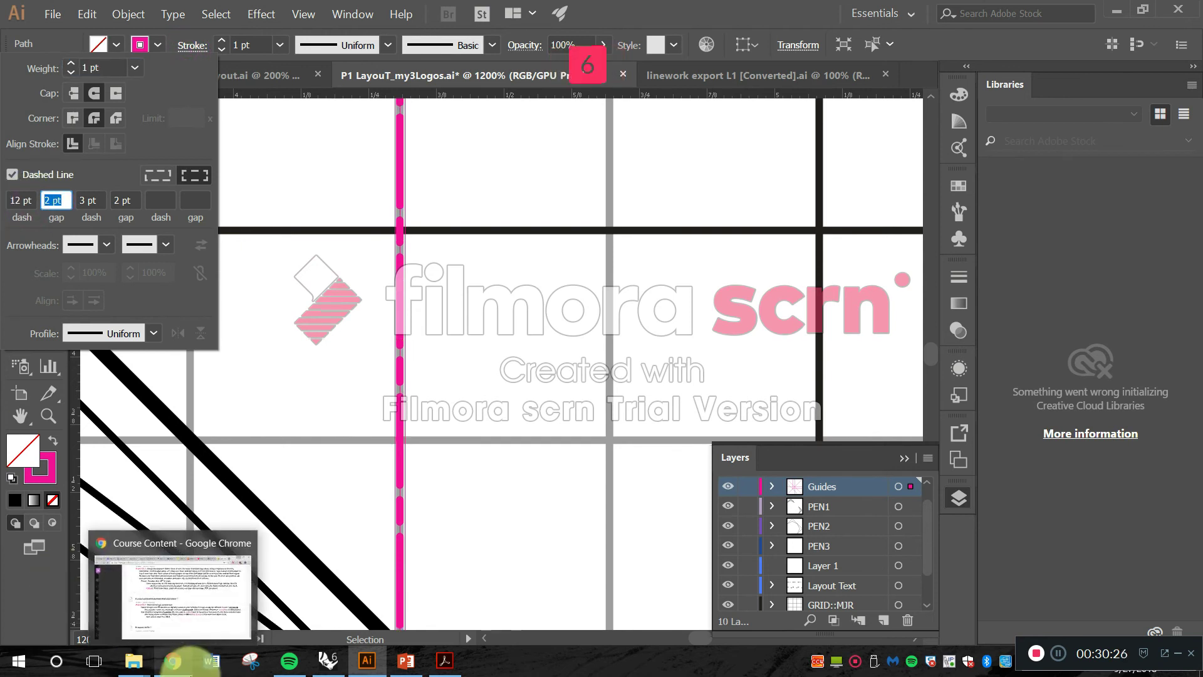
{"action": "key", "text": "Tab"}
- Set the second gap of the vertical centre guide's dashed stroke to 6 pt, then deselect the guide
{"action": "key", "text": "Tab"}
{"action": "type", "text": "6"}
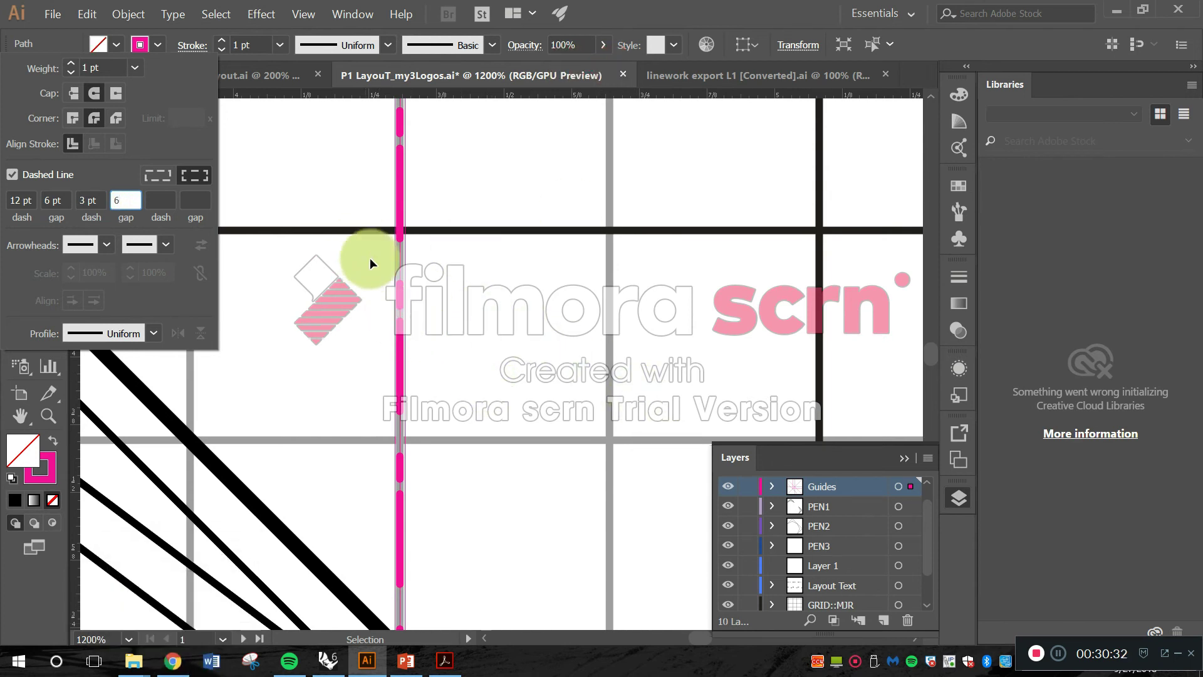
{"action": "left_click", "coordinate": [98, 199]}
{"action": "left_click", "coordinate": [123, 201]}
{"action": "left_click", "coordinate": [243, 257]}
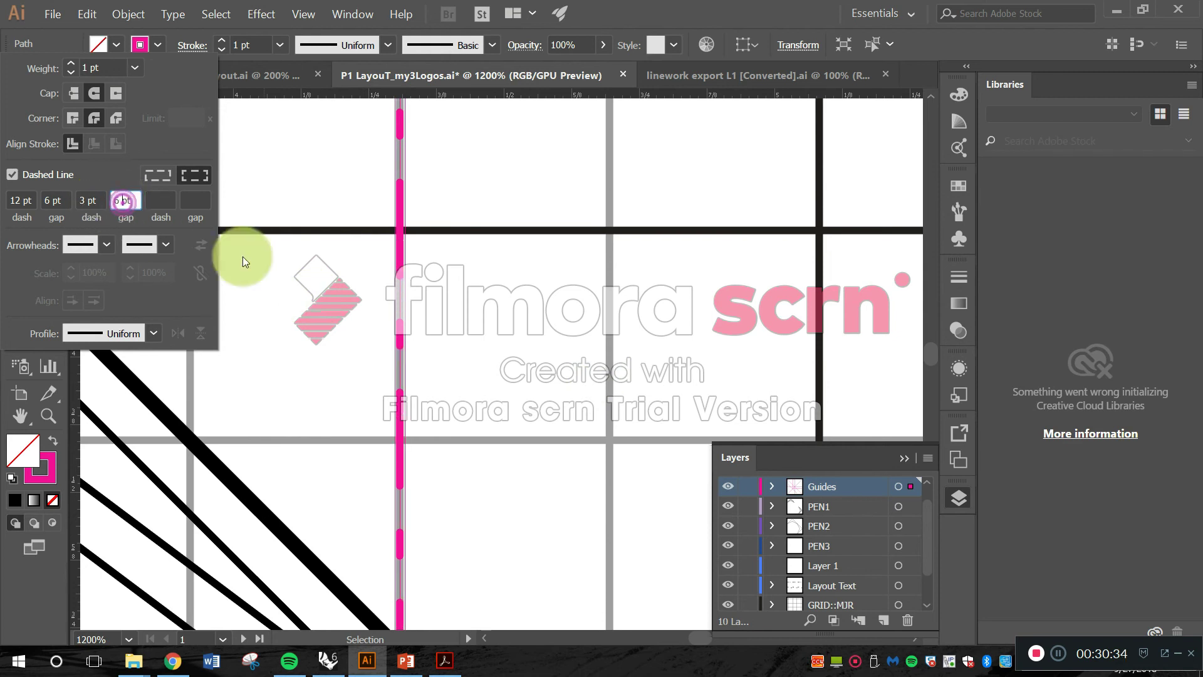
{"action": "scroll", "coordinate": [510, 363], "scroll_direction": "down", "scroll_amount": 3}
{"action": "scroll", "coordinate": [473, 304], "scroll_direction": "up", "scroll_amount": 3}
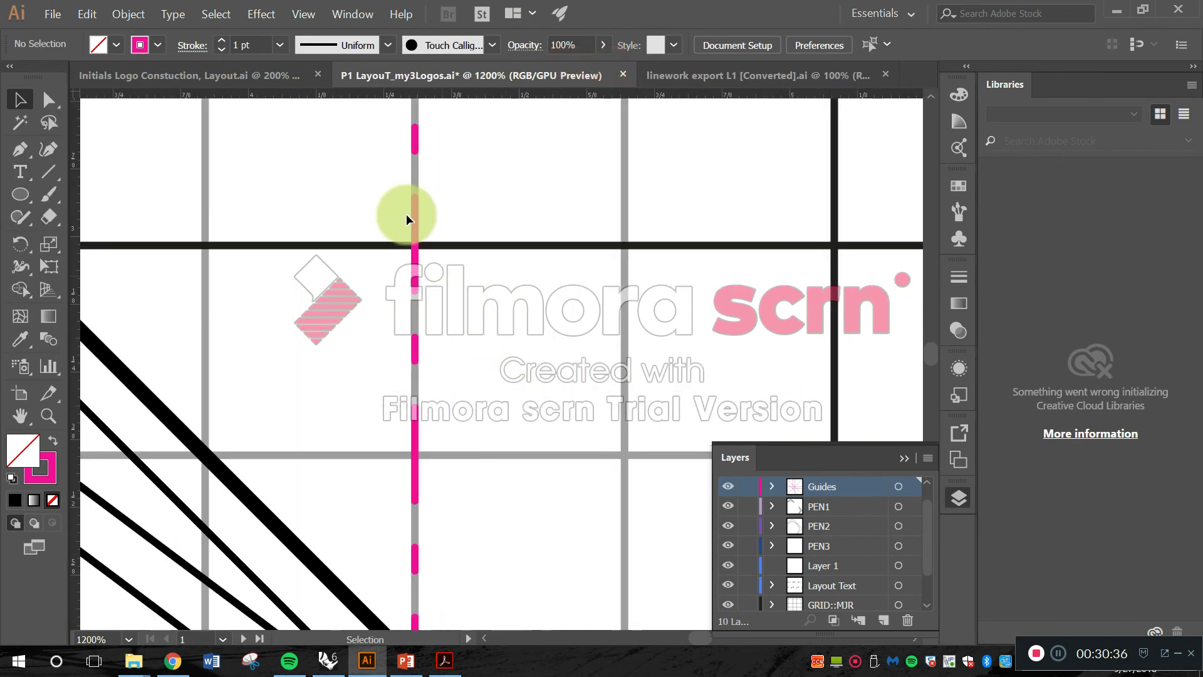
- Move the vertical centre guide off the grey grid line to view its dashes alone, and undo the move
{"action": "left_click_drag", "start_coordinate": [416, 214], "coordinate": [474, 199]}
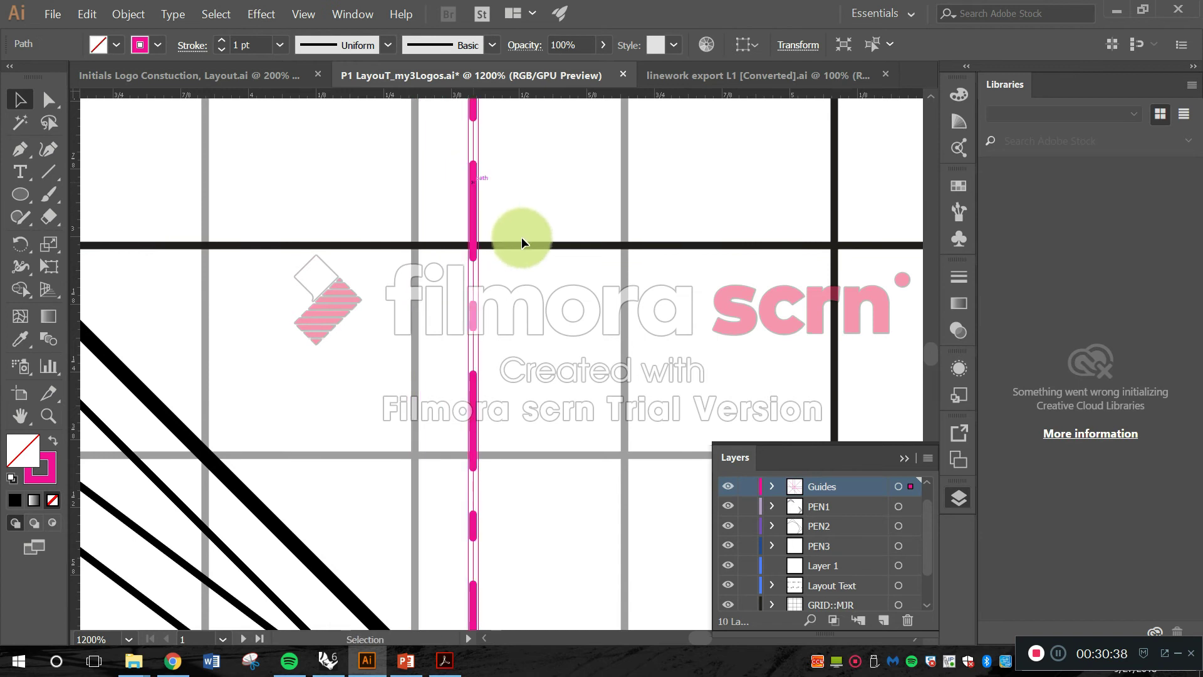
{"action": "left_click", "coordinate": [513, 198]}
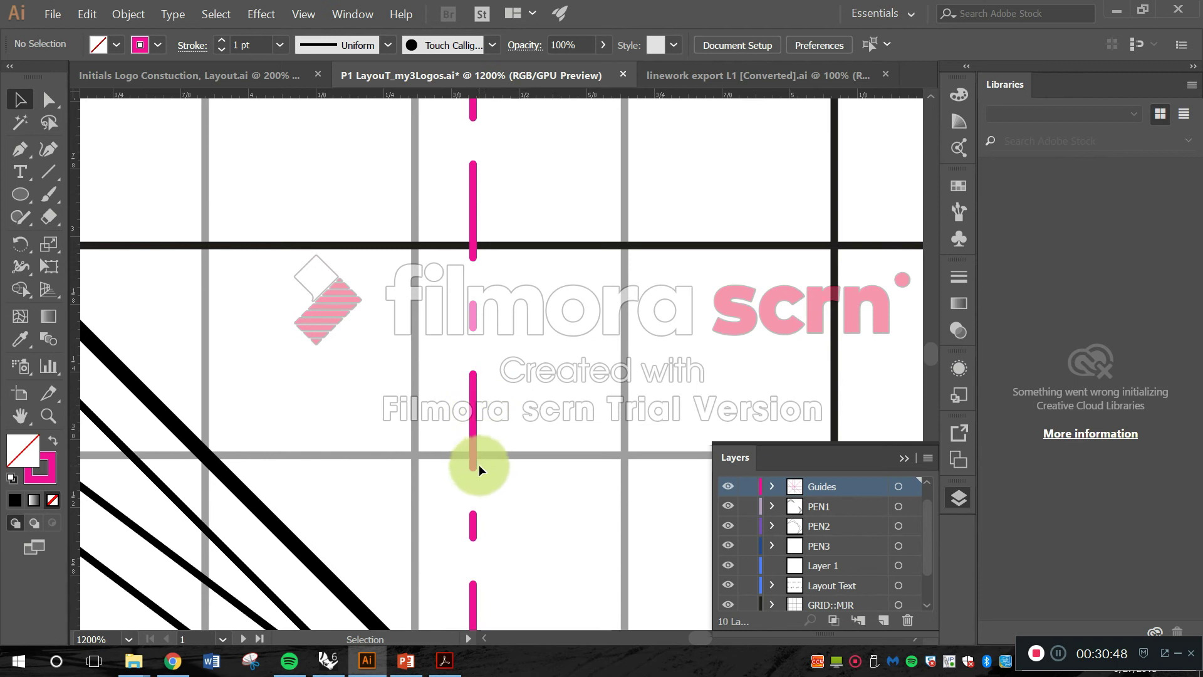
{"action": "key", "text": "ctrl+z"}
- Examine the vertical centre guide's dash pattern against the grid and logo lines, both close up and across the layout
{"action": "scroll", "coordinate": [478, 377], "scroll_direction": "down", "scroll_amount": 2, "text": "alt"}
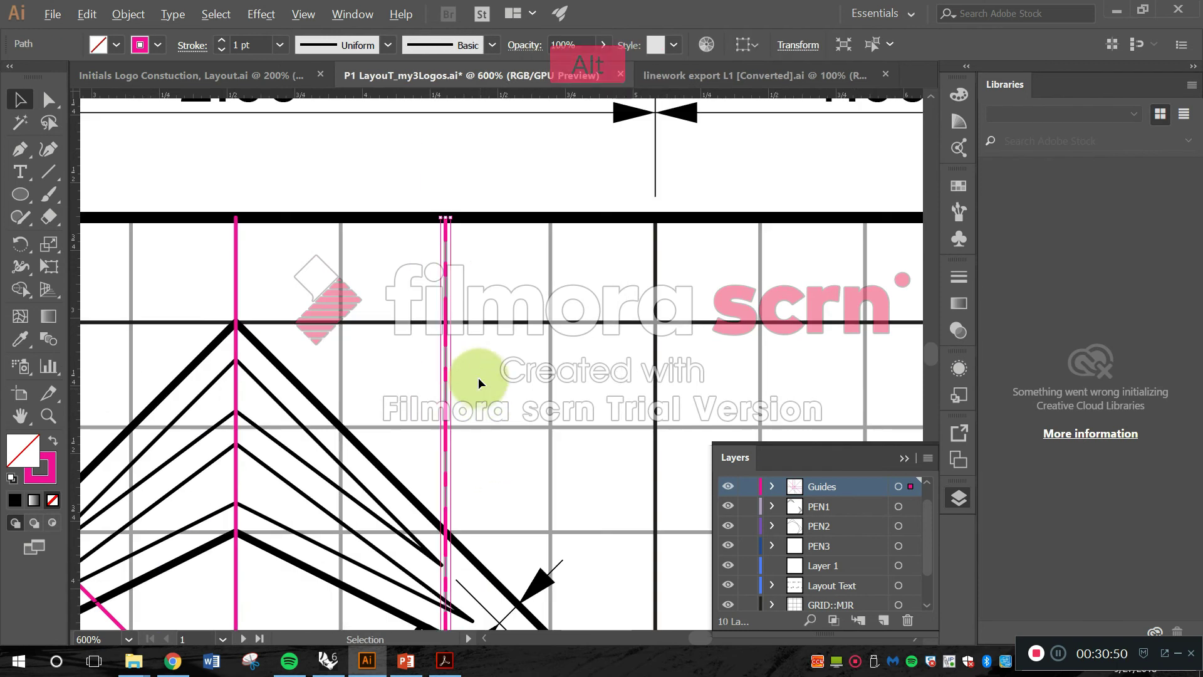
{"action": "left_click", "coordinate": [473, 363]}
{"action": "scroll", "coordinate": [479, 369], "scroll_direction": "down", "scroll_amount": 1}
{"action": "scroll", "coordinate": [482, 368], "scroll_direction": "down", "scroll_amount": 2, "text": "alt"}
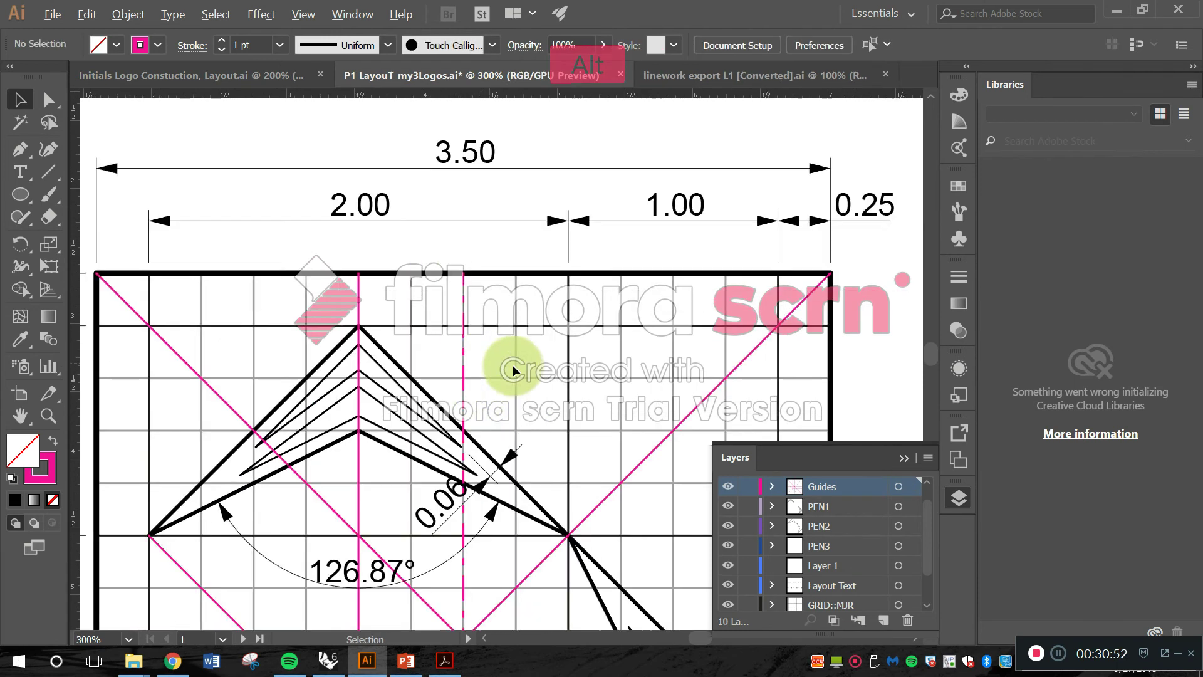
{"action": "key", "text": "space"}
{"action": "scroll", "coordinate": [479, 246], "scroll_direction": "up", "scroll_amount": 3, "text": "alt"}
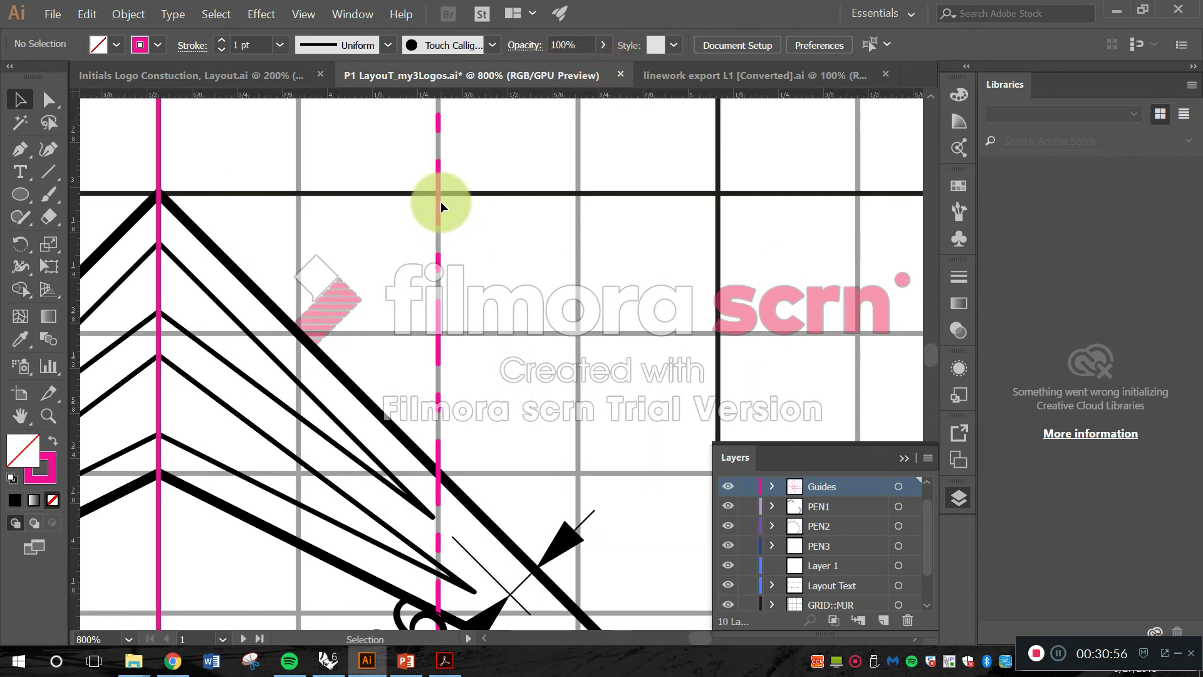
{"action": "scroll", "coordinate": [470, 314], "scroll_direction": "down", "scroll_amount": 5, "text": "alt"}
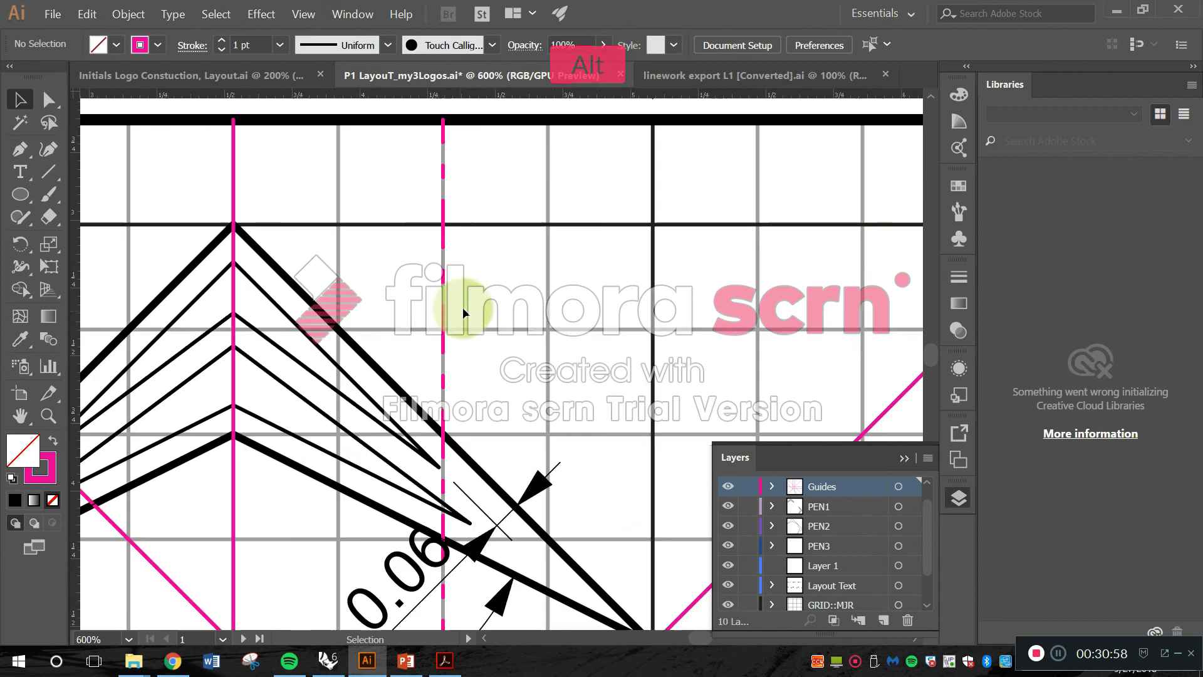
{"action": "key", "text": "space"}
{"action": "left_click_drag", "start_coordinate": [474, 311], "coordinate": [446, 223]}
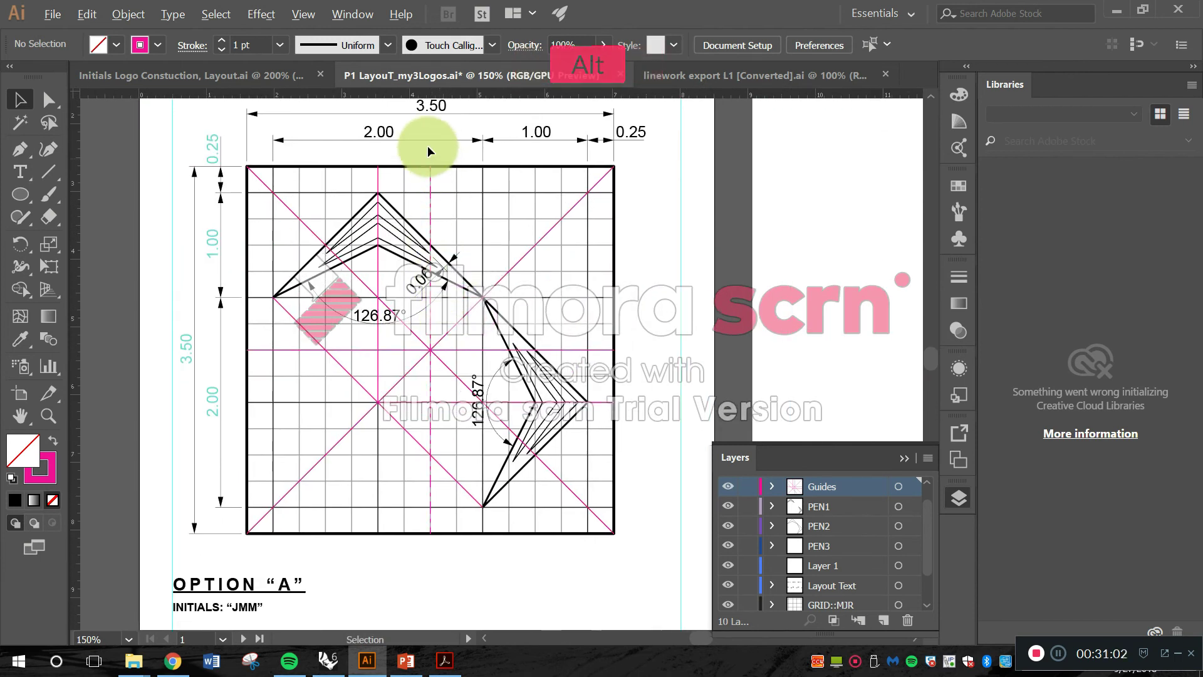
- Set the stroke weight of the magenta vertical centre guide to 2 pt and check it against the whole drawing
{"action": "scroll", "coordinate": [439, 188], "scroll_direction": "up", "scroll_amount": 7, "text": "alt"}
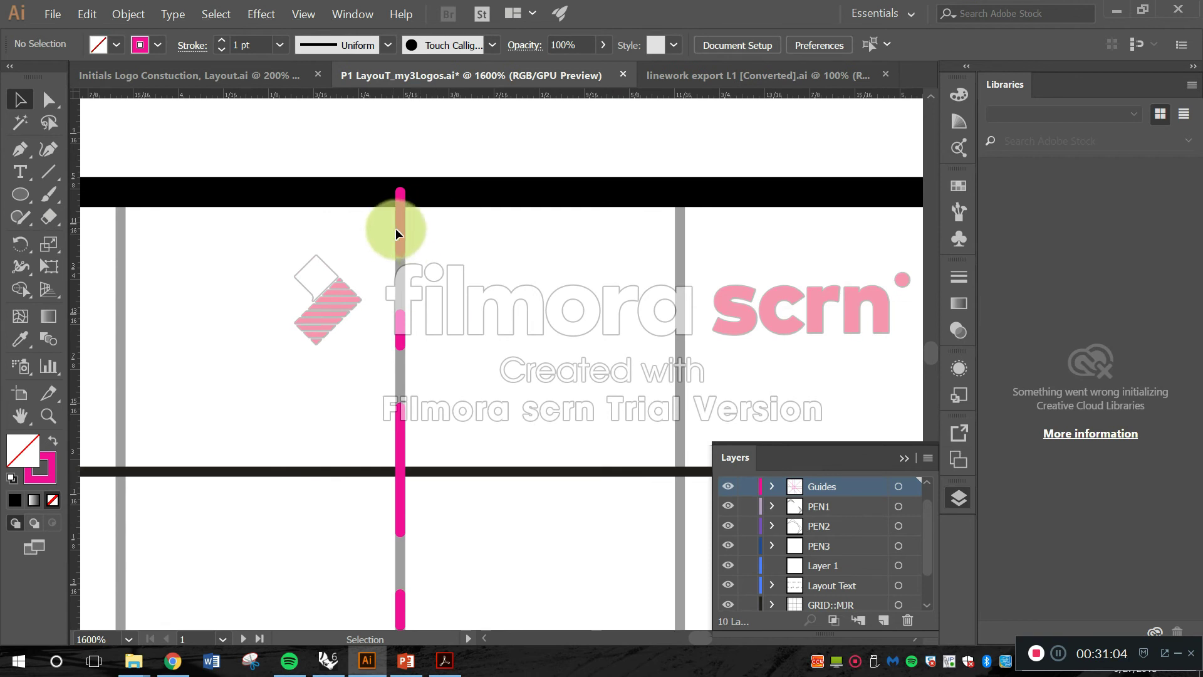
{"action": "left_click", "coordinate": [401, 232]}
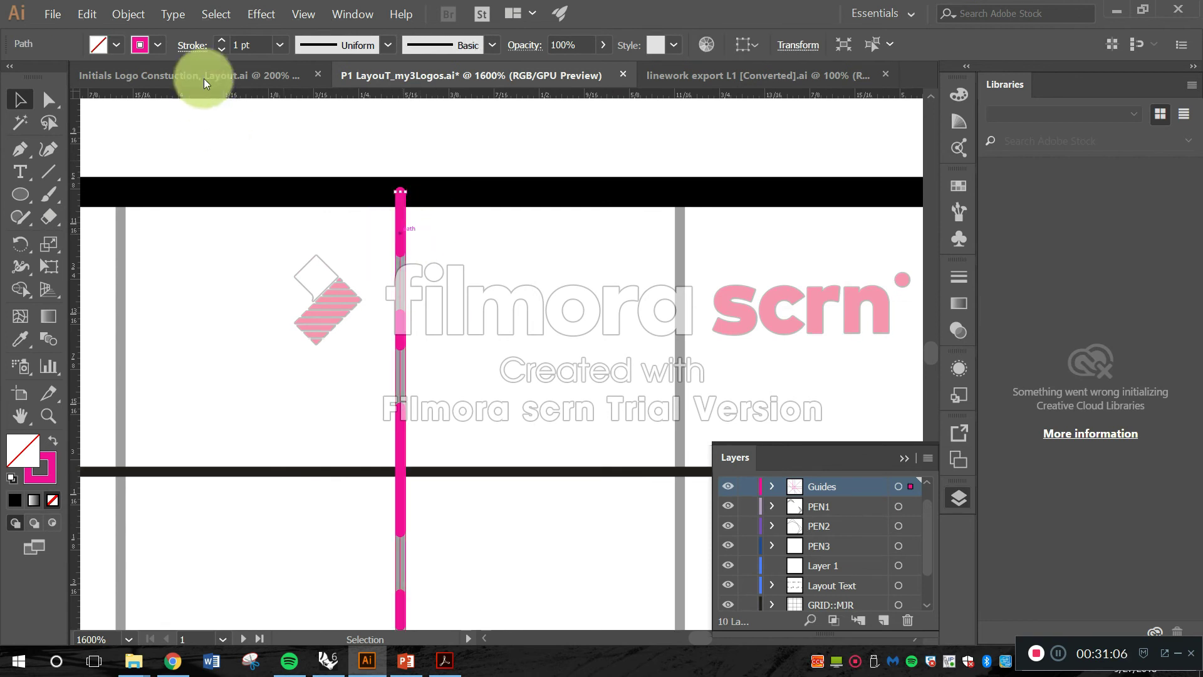
{"action": "left_click", "coordinate": [279, 45]}
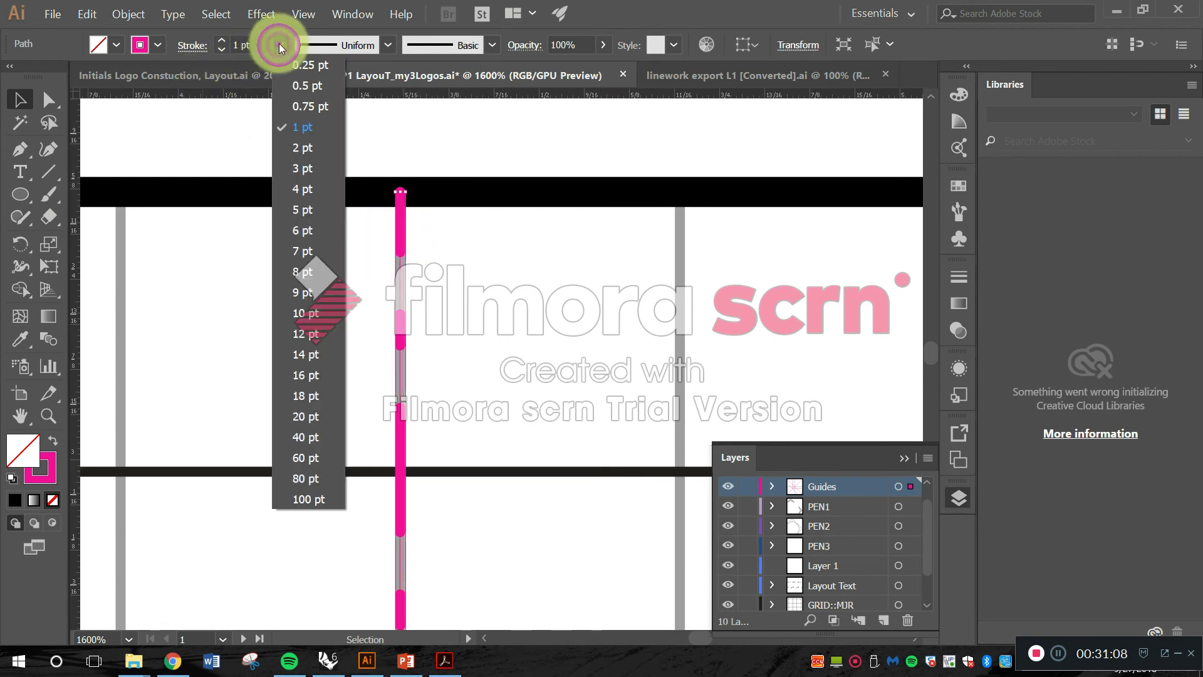
{"action": "left_click", "coordinate": [303, 148]}
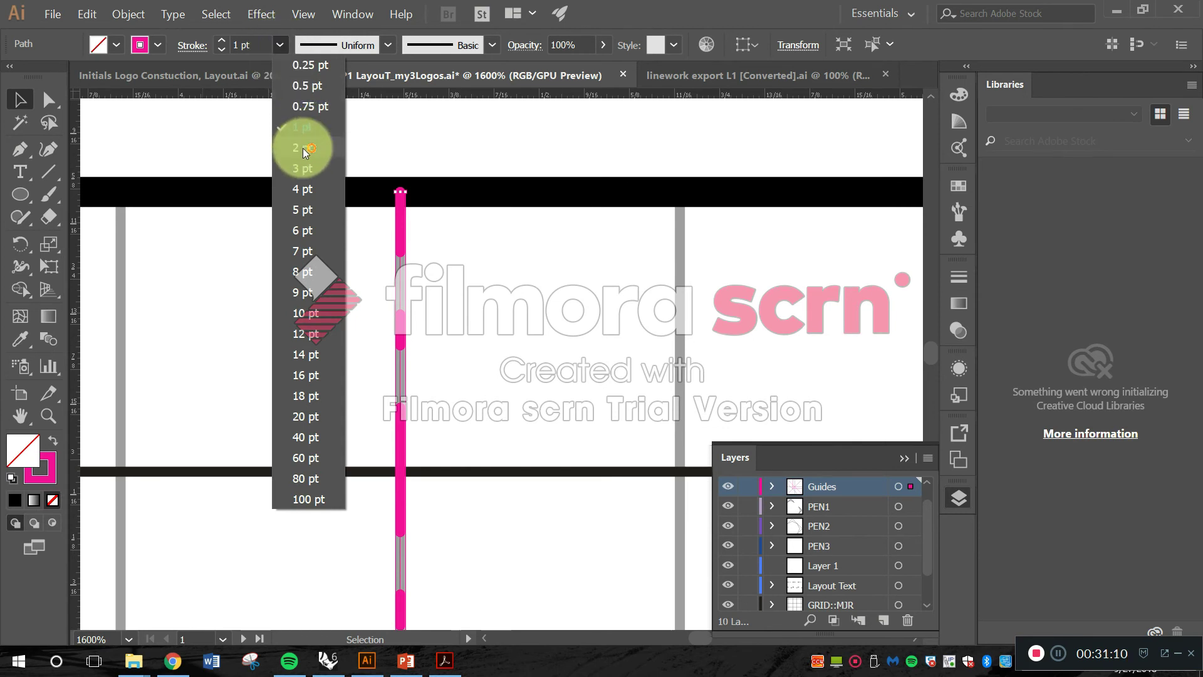
{"action": "left_click", "coordinate": [511, 355]}
{"action": "key", "text": "ctrl+minus"}
{"action": "key", "text": "ctrl+minus"}
{"action": "key", "text": "ctrl+minus"}
{"action": "key", "text": "ctrl+minus"}
{"action": "key", "text": "ctrl+minus"}
{"action": "key", "text": "ctrl+minus"}
{"action": "scroll", "coordinate": [521, 421], "scroll_direction": "down", "scroll_amount": 5}
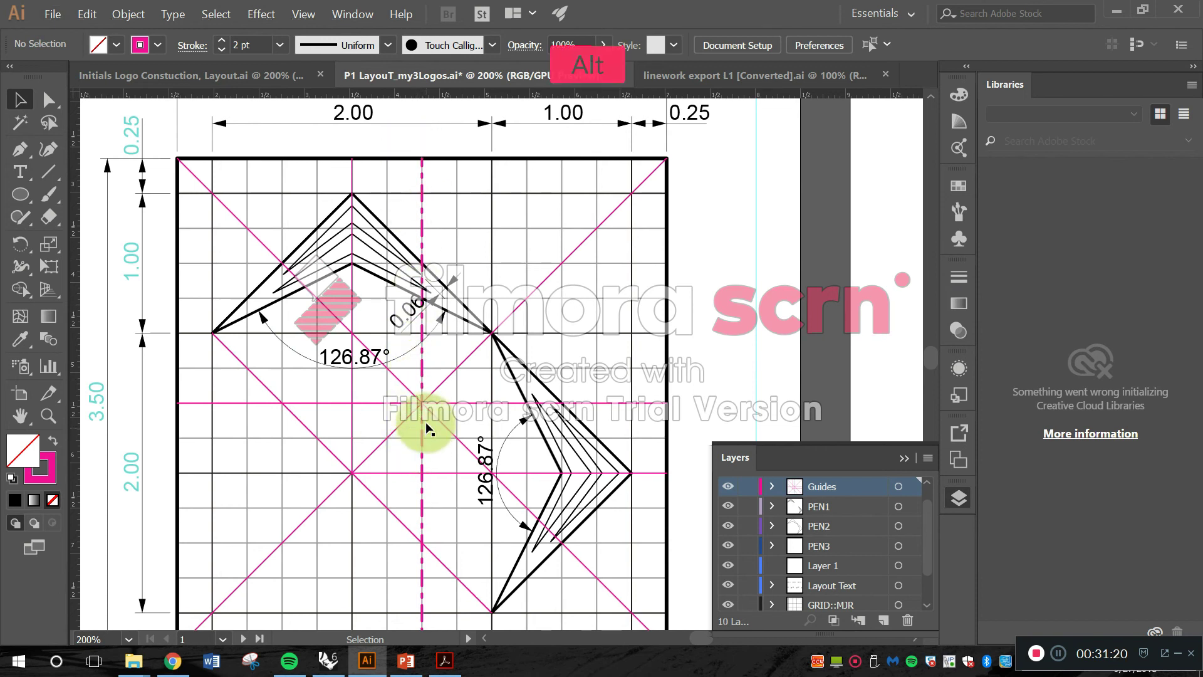
- Copy the vertical centre guide's 2 pt dashed stroke to the horizontal centre guide with the Eyedropper, and check both guides in the layout
{"action": "scroll", "coordinate": [426, 439], "scroll_direction": "up", "scroll_amount": 3}
{"action": "scroll", "coordinate": [461, 358], "scroll_direction": "up", "scroll_amount": 2}
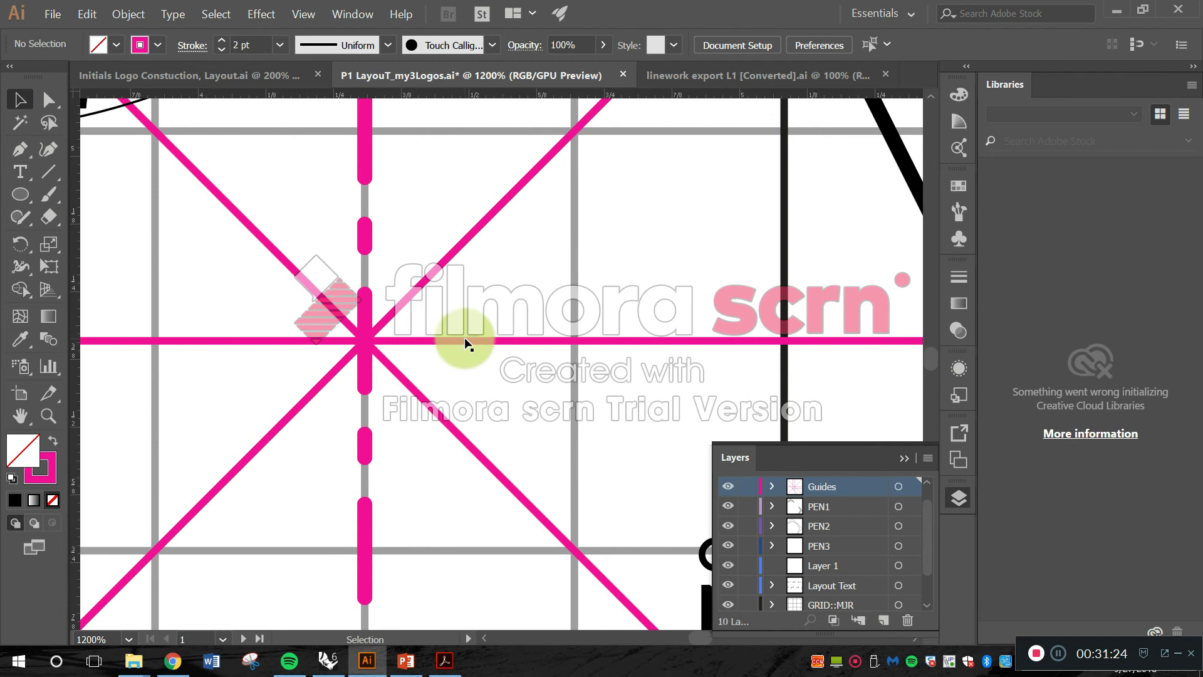
{"action": "left_click", "coordinate": [465, 340]}
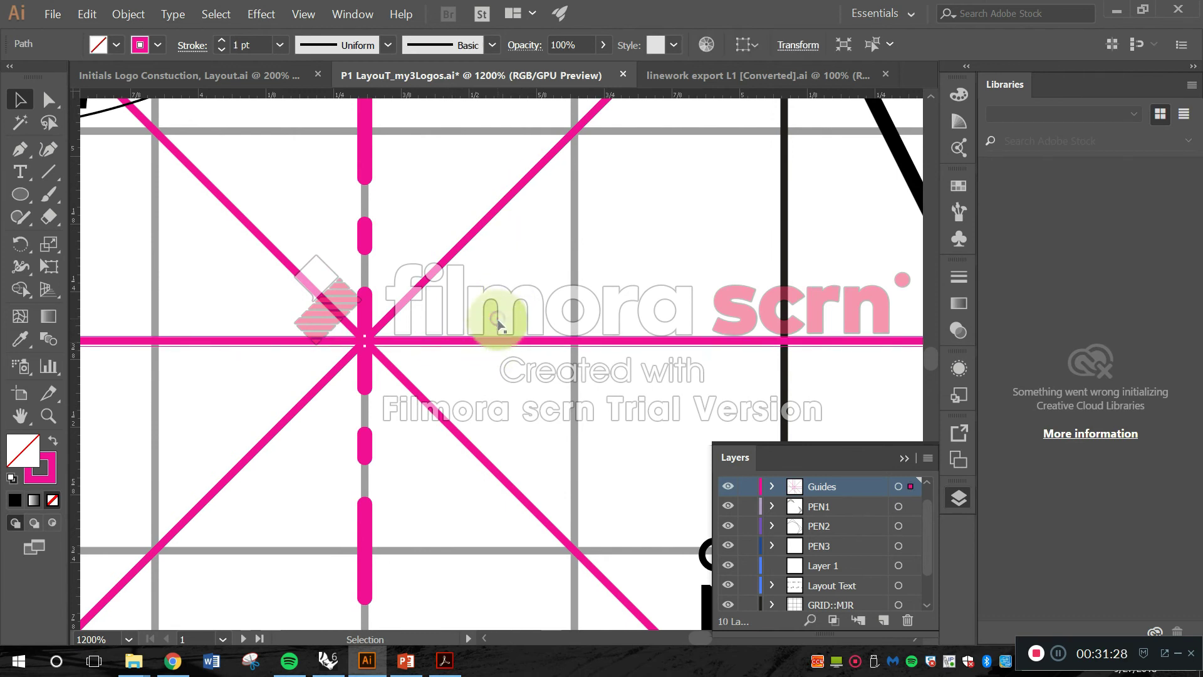
{"action": "left_click", "coordinate": [506, 333]}
{"action": "left_click", "coordinate": [505, 340]}
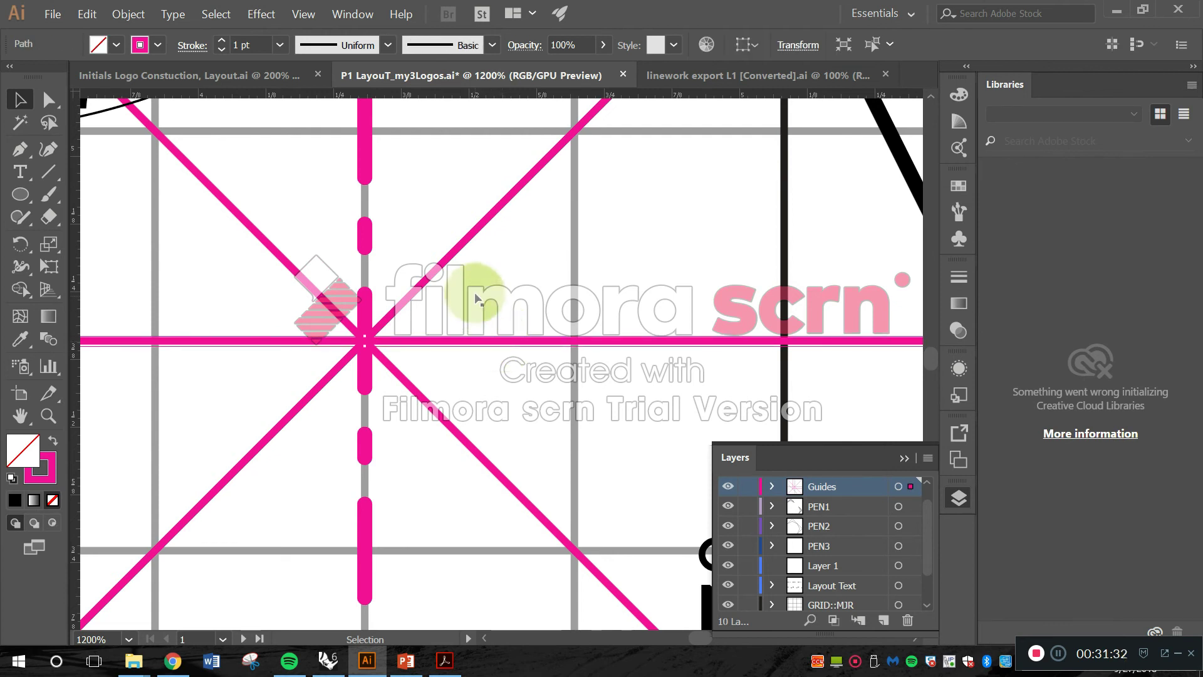
{"action": "key", "text": "i"}
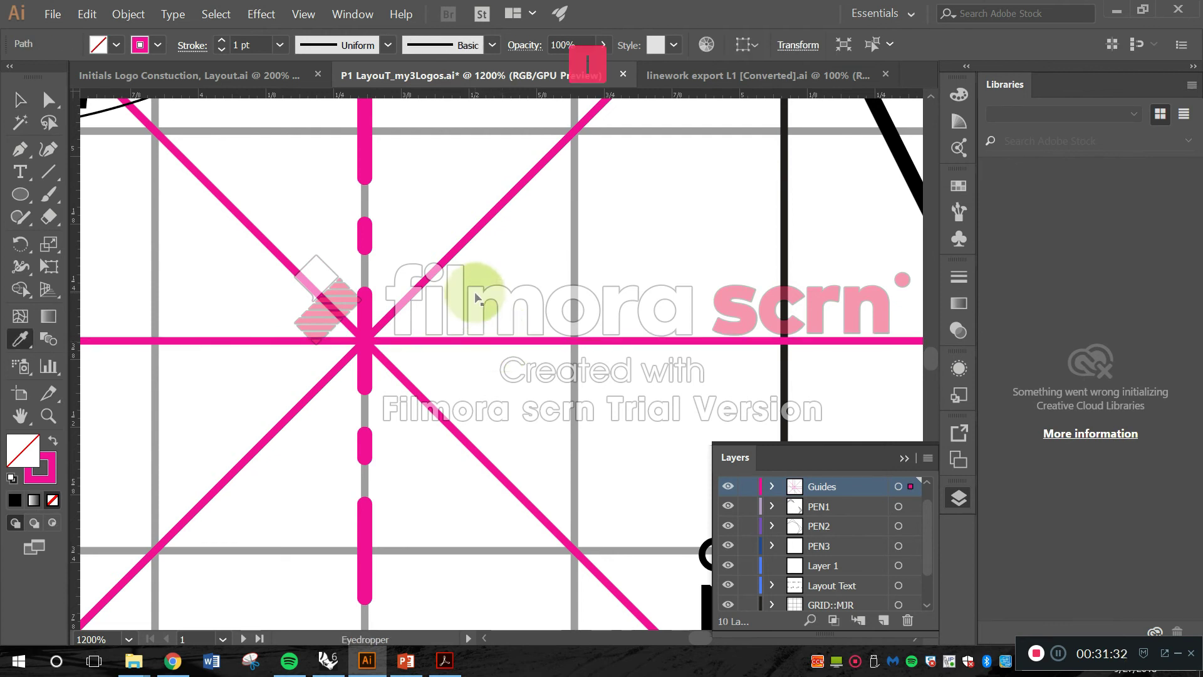
{"action": "left_click", "coordinate": [369, 228]}
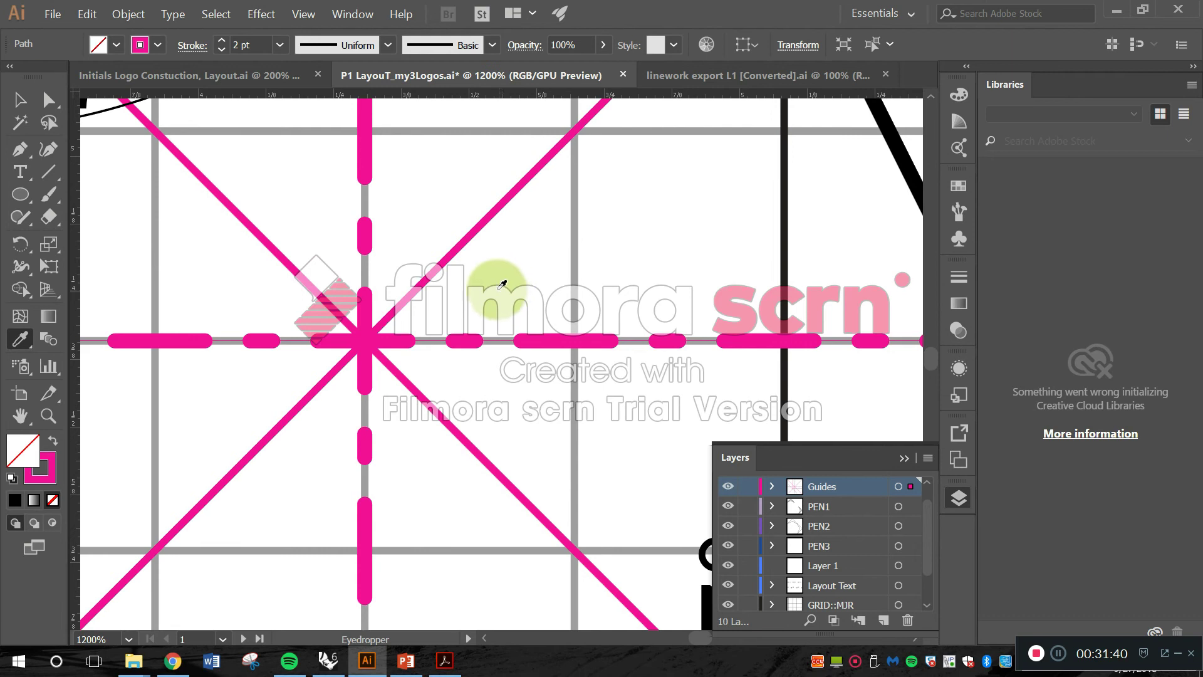
{"action": "key", "text": "v"}
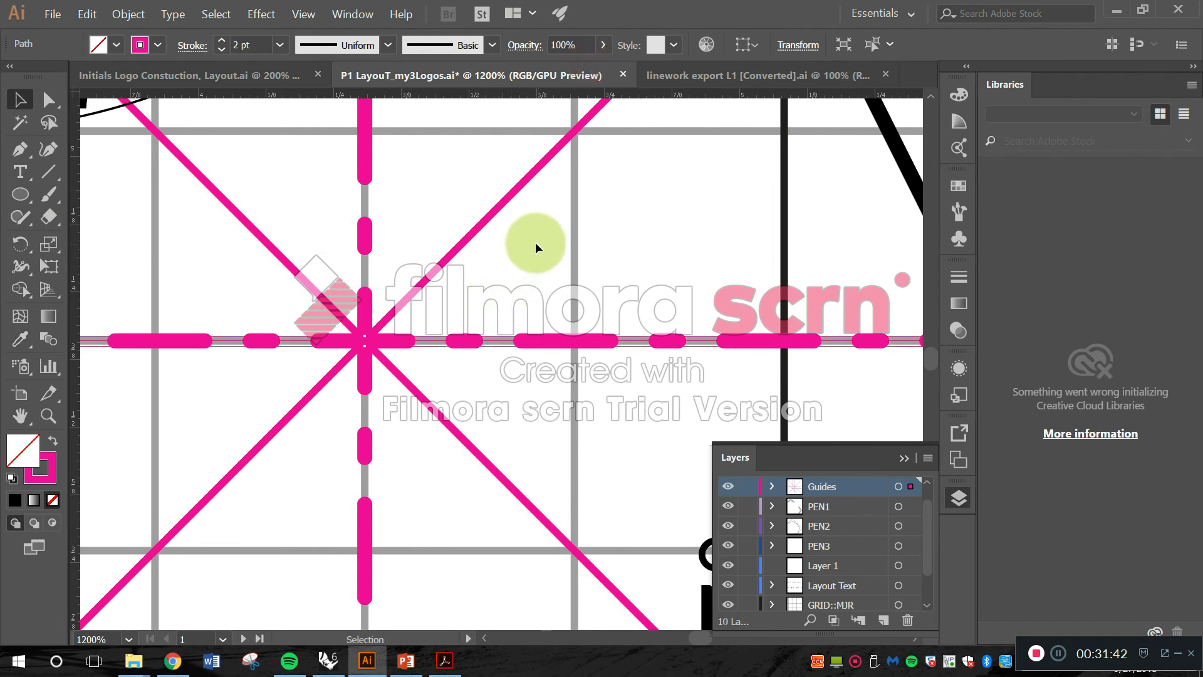
{"action": "scroll", "coordinate": [488, 247], "scroll_direction": "down", "scroll_amount": 5, "text": "alt"}
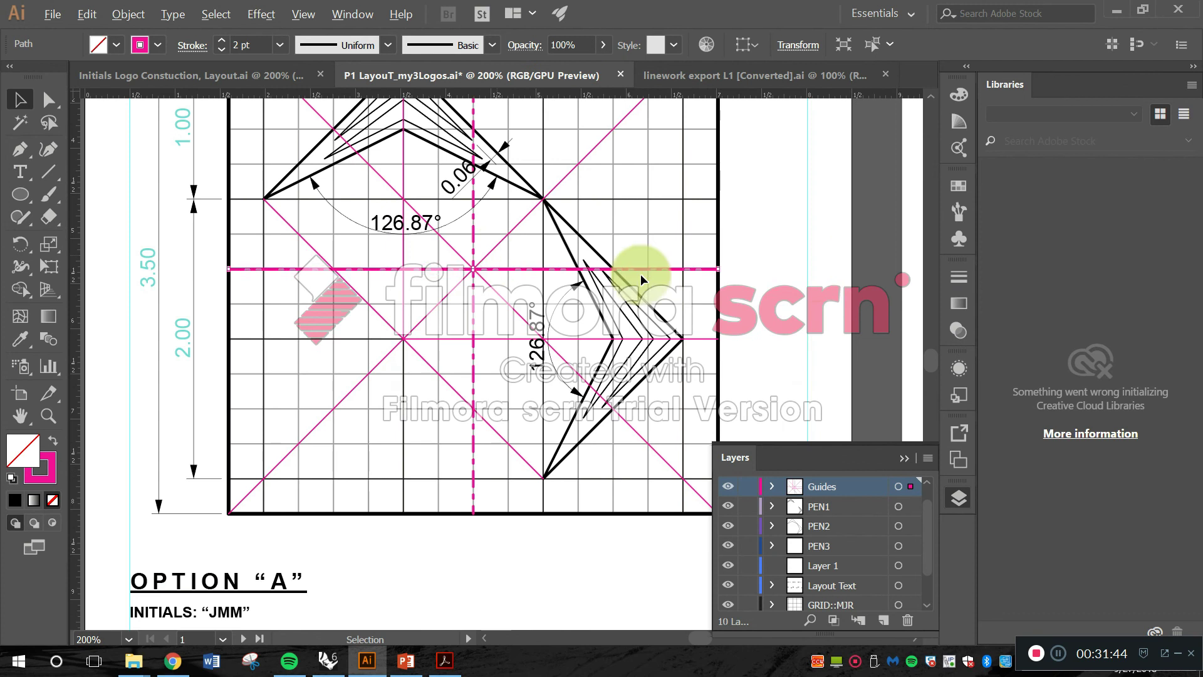
{"action": "left_click", "coordinate": [801, 252]}
{"action": "key", "text": "space"}
{"action": "left_click_drag", "start_coordinate": [725, 184], "coordinate": [694, 276]}
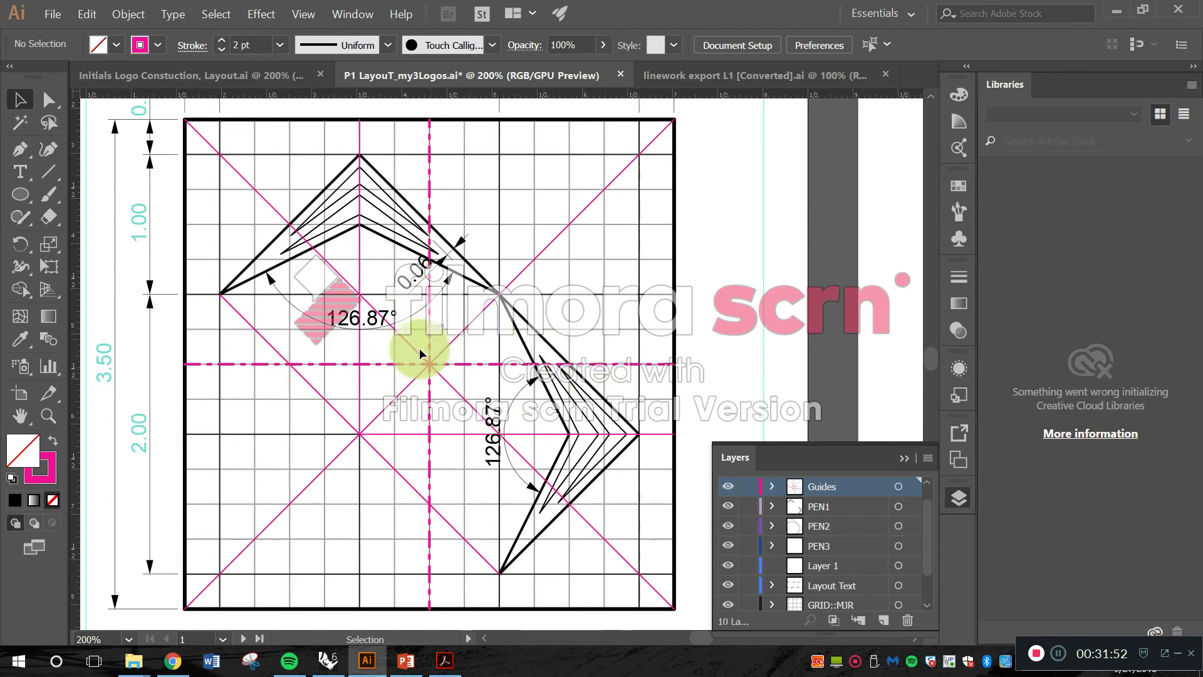
{"action": "scroll", "coordinate": [356, 136], "scroll_direction": "up", "scroll_amount": 1, "text": "alt"}
{"action": "scroll", "coordinate": [356, 135], "scroll_direction": "up", "scroll_amount": 1, "text": "alt"}
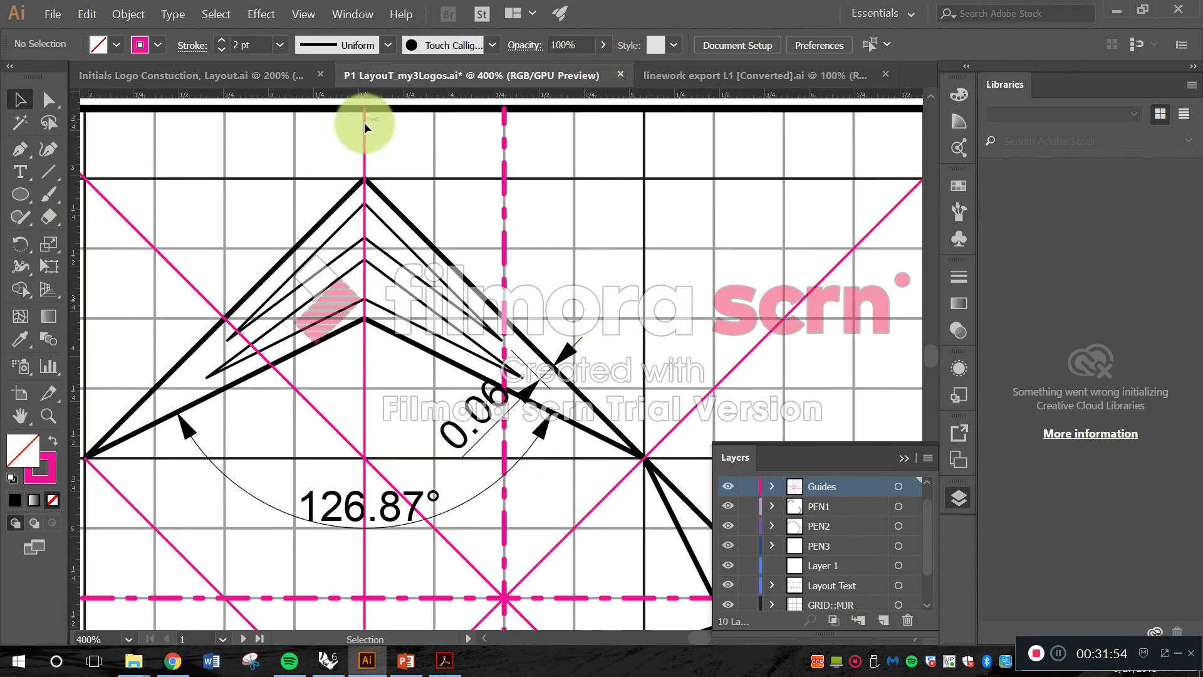
- Copy the vertical centre guide's 2 pt dashed stroke to the magenta line through the upper chevron's apex with the Eyedropper
{"action": "left_click", "coordinate": [364, 124]}
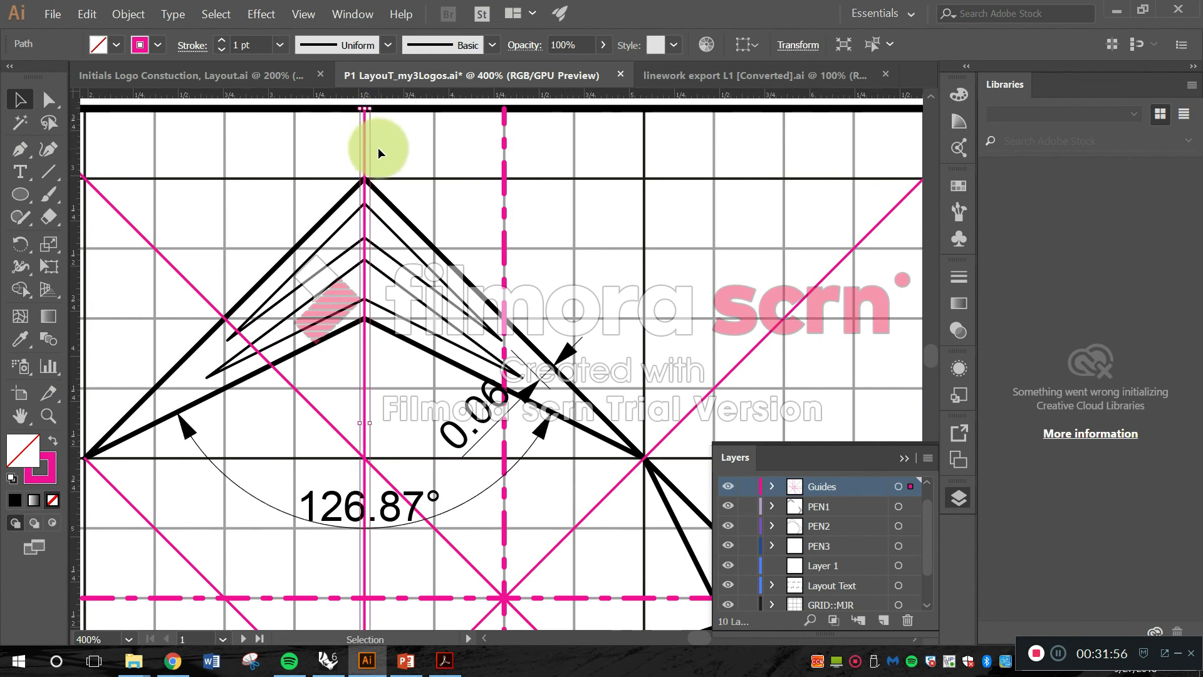
{"action": "key", "text": "i"}
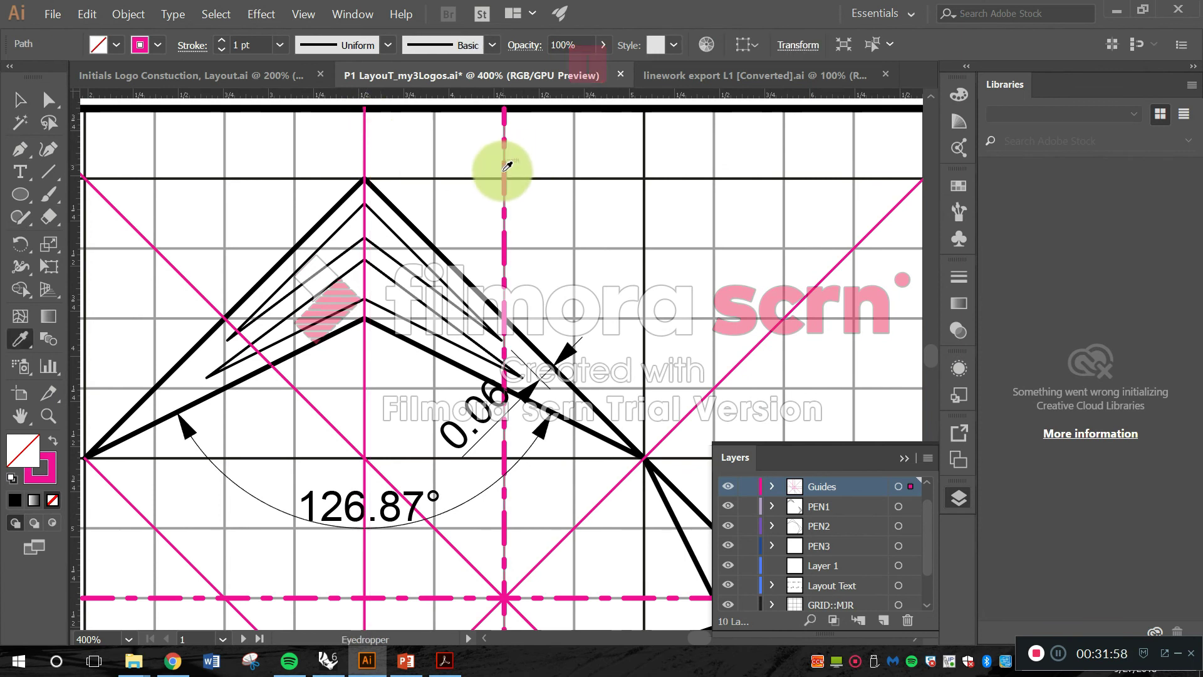
{"action": "left_click", "coordinate": [509, 168]}
{"action": "scroll", "coordinate": [474, 203], "scroll_direction": "down", "scroll_amount": 5}
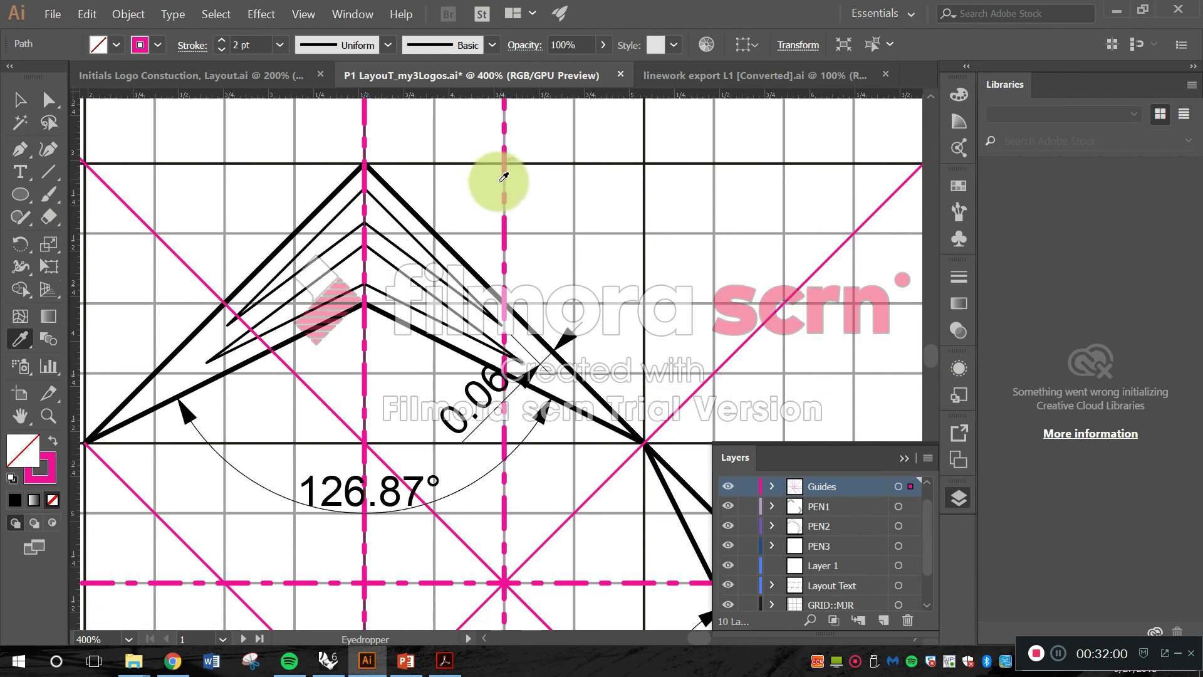
{"action": "scroll", "coordinate": [470, 198], "scroll_direction": "down", "scroll_amount": 3}
{"action": "scroll", "coordinate": [456, 242], "scroll_direction": "down", "scroll_amount": 2, "text": "alt"}
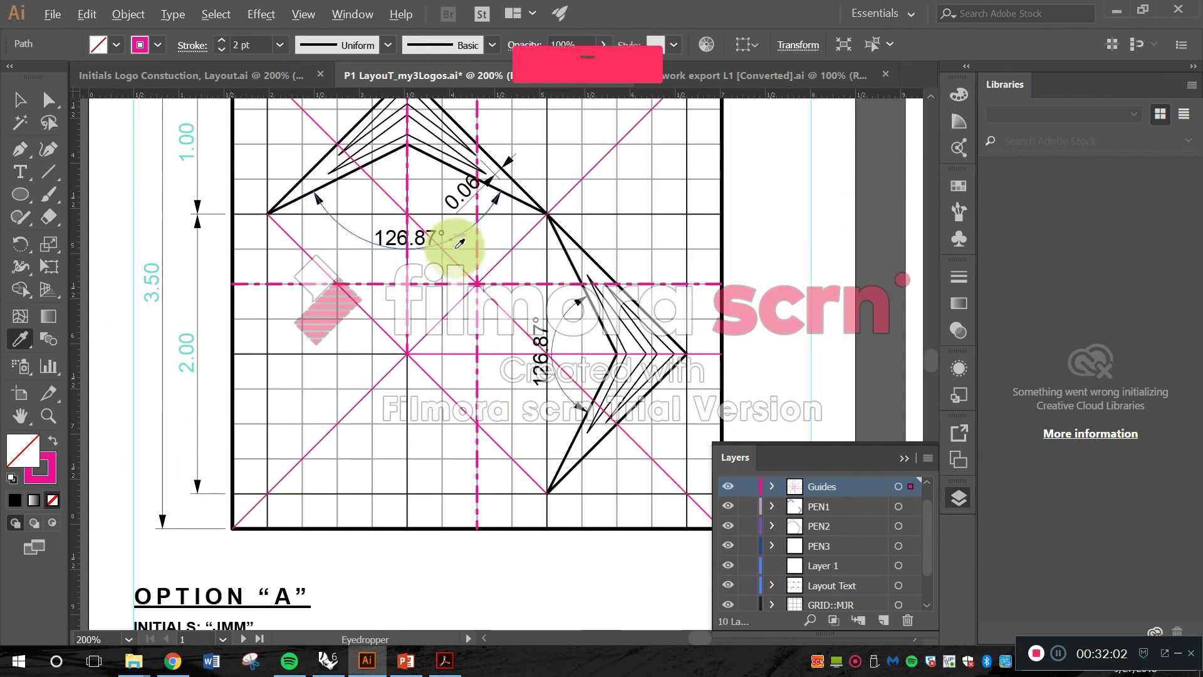
- Copy the 2 pt dashed stroke to the horizontal magenta line through the right-hand chevron's tip with the Eyedropper, and check the layout
{"action": "scroll", "coordinate": [472, 266], "scroll_direction": "up", "scroll_amount": 1}
{"action": "key", "text": "v"}
{"action": "scroll", "coordinate": [460, 386], "scroll_direction": "up", "scroll_amount": 2, "text": "alt"}
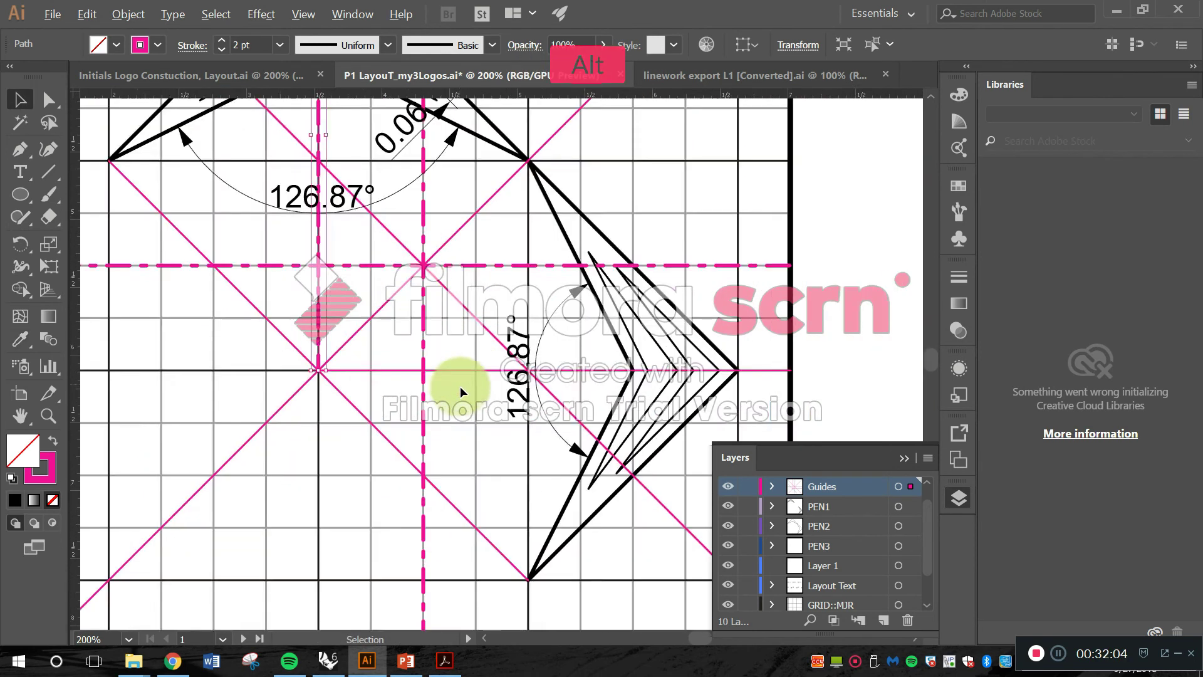
{"action": "left_click", "coordinate": [457, 365]}
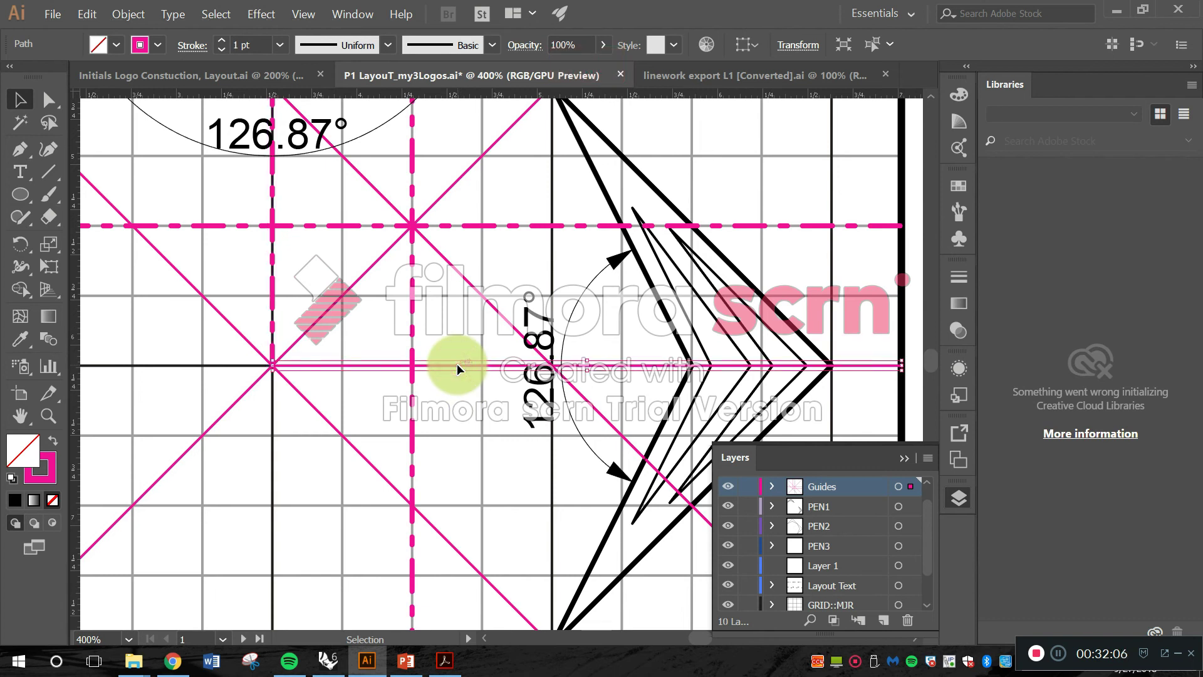
{"action": "key", "text": "i"}
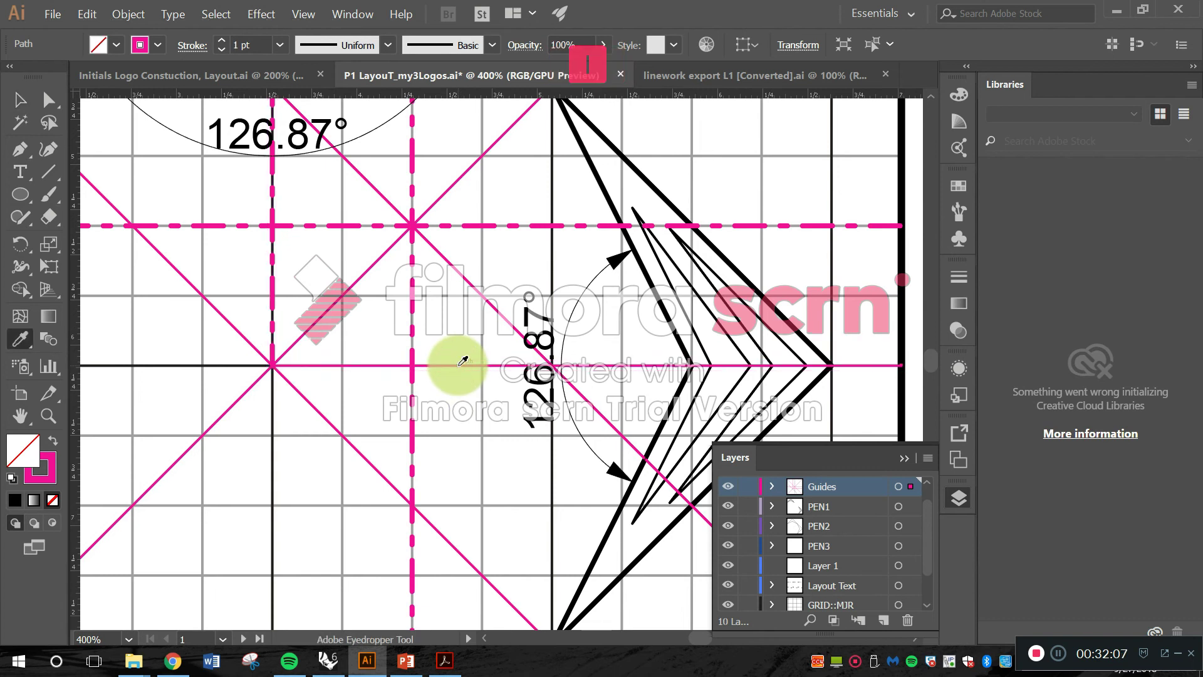
{"action": "left_click", "coordinate": [274, 285]}
{"action": "key", "text": "v"}
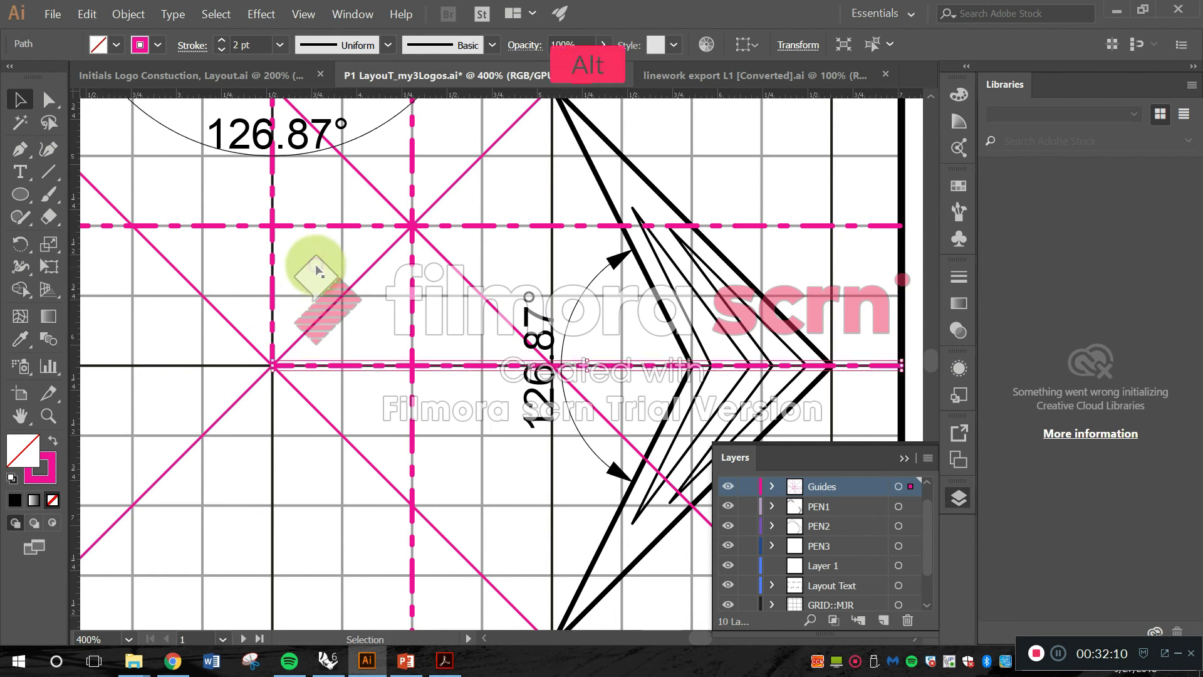
{"action": "left_click", "coordinate": [316, 267]}
{"action": "scroll", "coordinate": [321, 274], "scroll_direction": "down", "scroll_amount": 2, "text": "alt"}
{"action": "scroll", "coordinate": [338, 281], "scroll_direction": "down", "scroll_amount": 1, "text": "alt"}
{"action": "left_click_drag", "start_coordinate": [347, 244], "coordinate": [397, 328]}
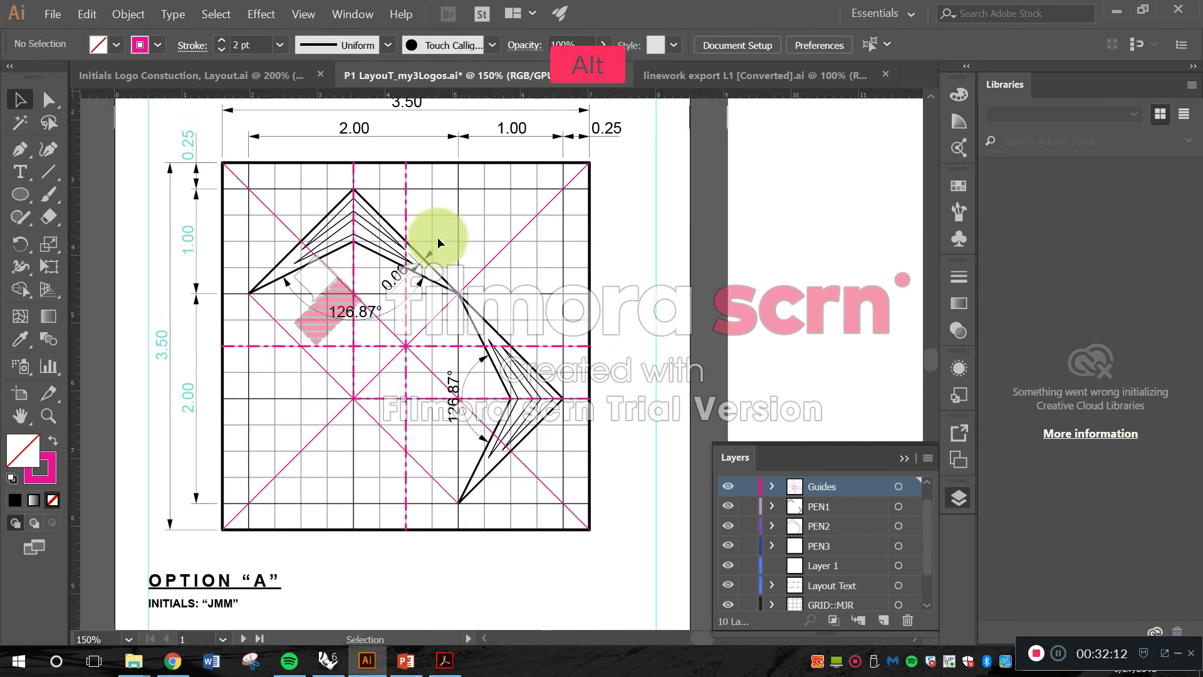
{"action": "scroll", "coordinate": [437, 240], "scroll_direction": "up", "scroll_amount": 1, "text": "alt"}
{"action": "left_click_drag", "start_coordinate": [461, 300], "coordinate": [470, 276]}
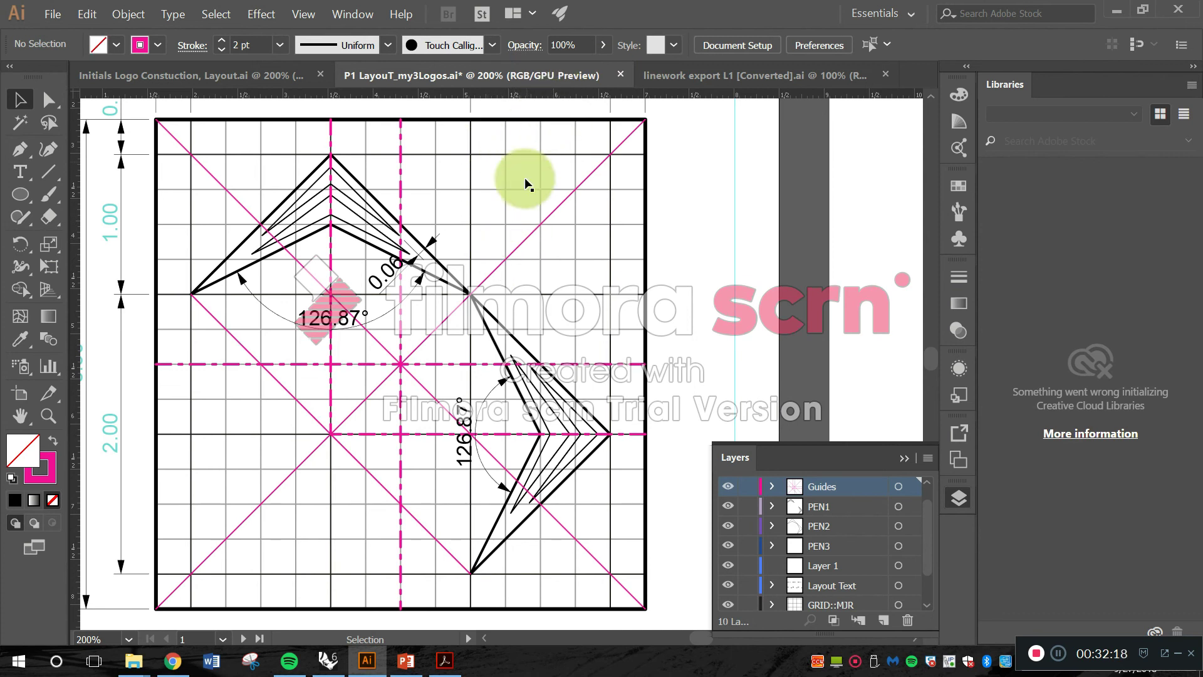
- Turn on Dashed Line for the diagonal guide running from the frame's lower-left to upper-right corner
{"action": "left_click", "coordinate": [522, 249]}
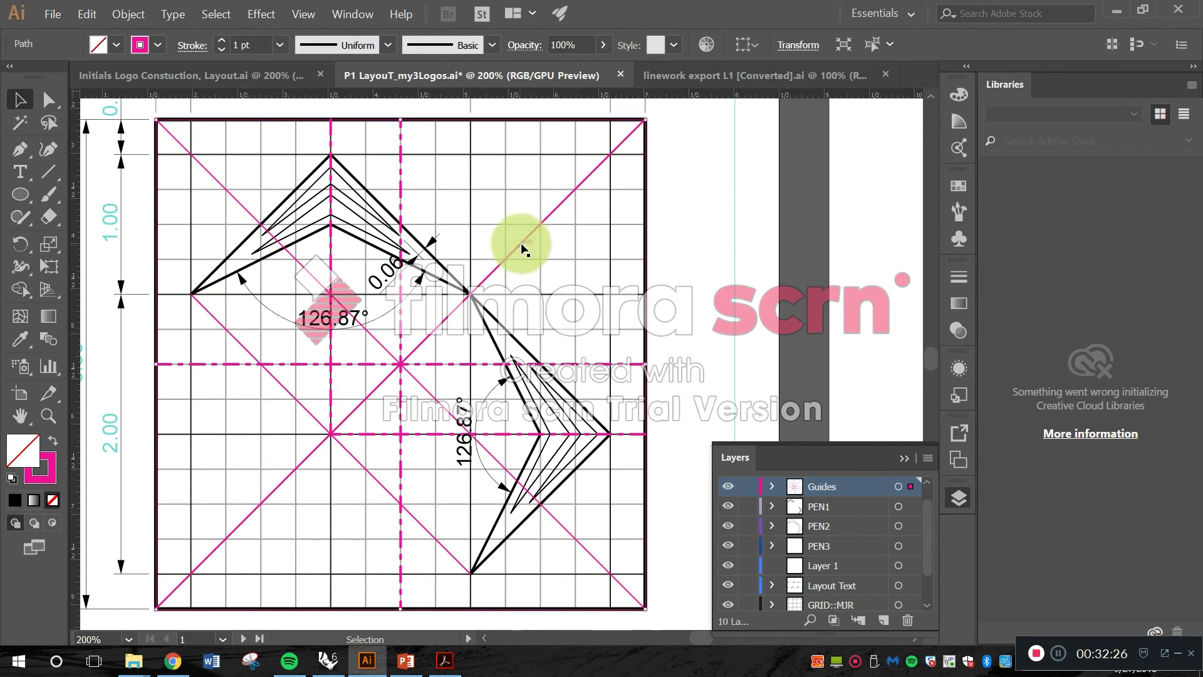
{"action": "left_click", "coordinate": [196, 48]}
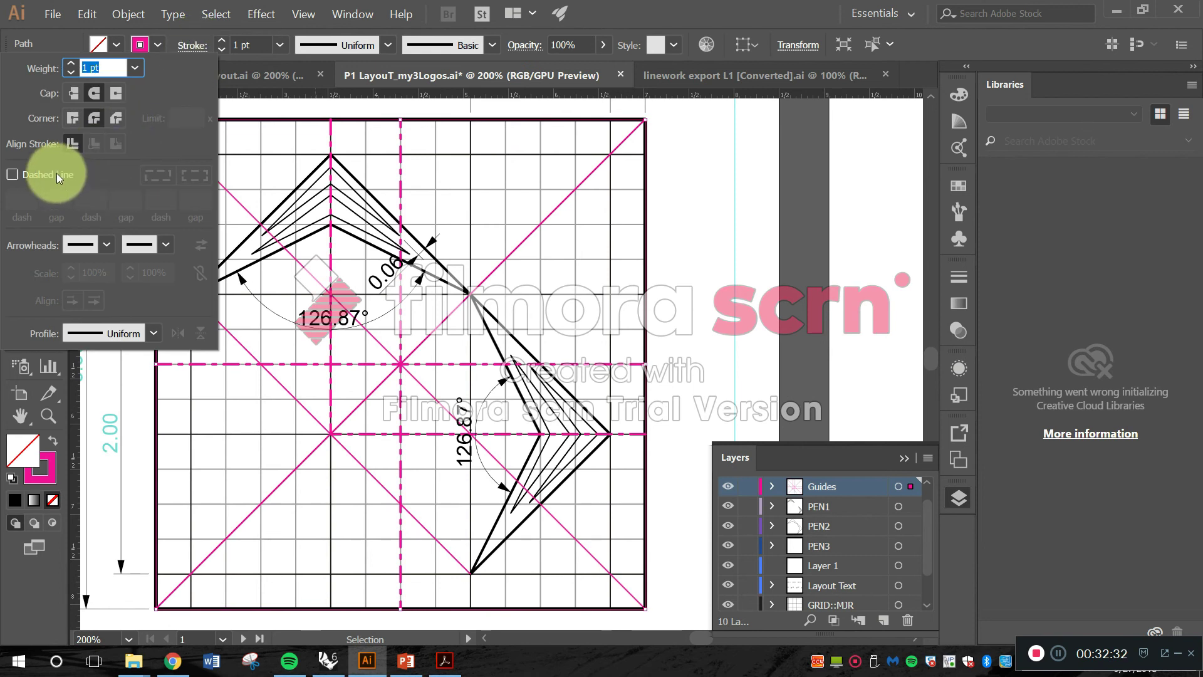
{"action": "left_click", "coordinate": [13, 174]}
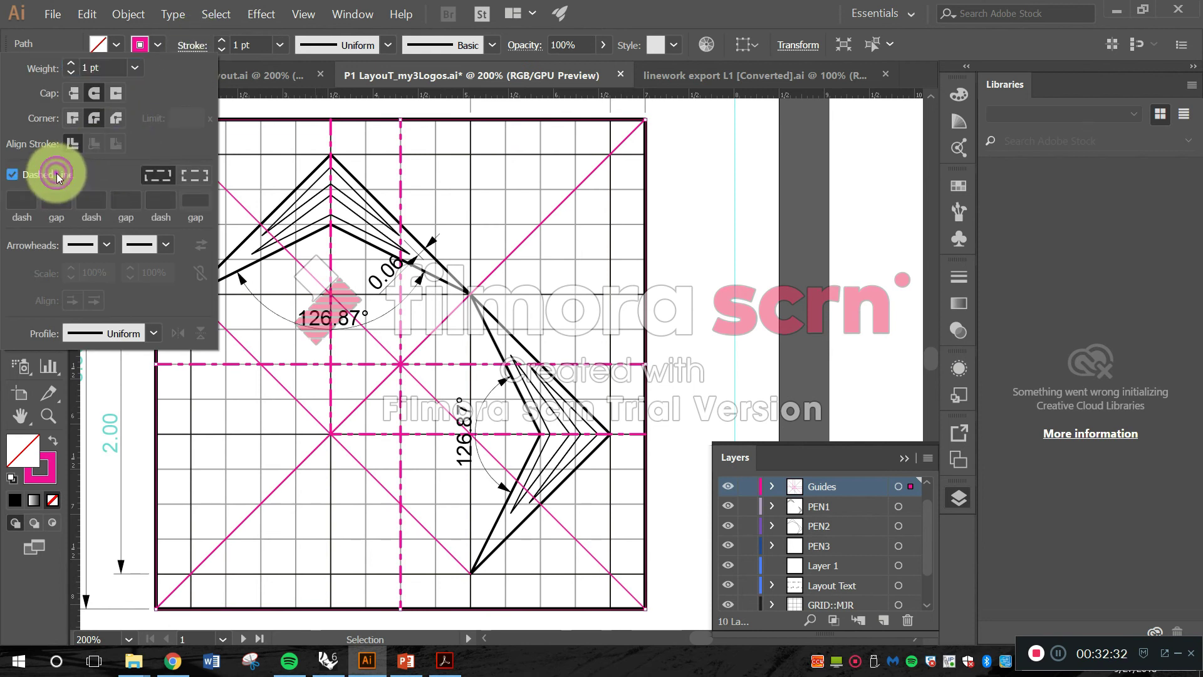
{"action": "left_click", "coordinate": [632, 239]}
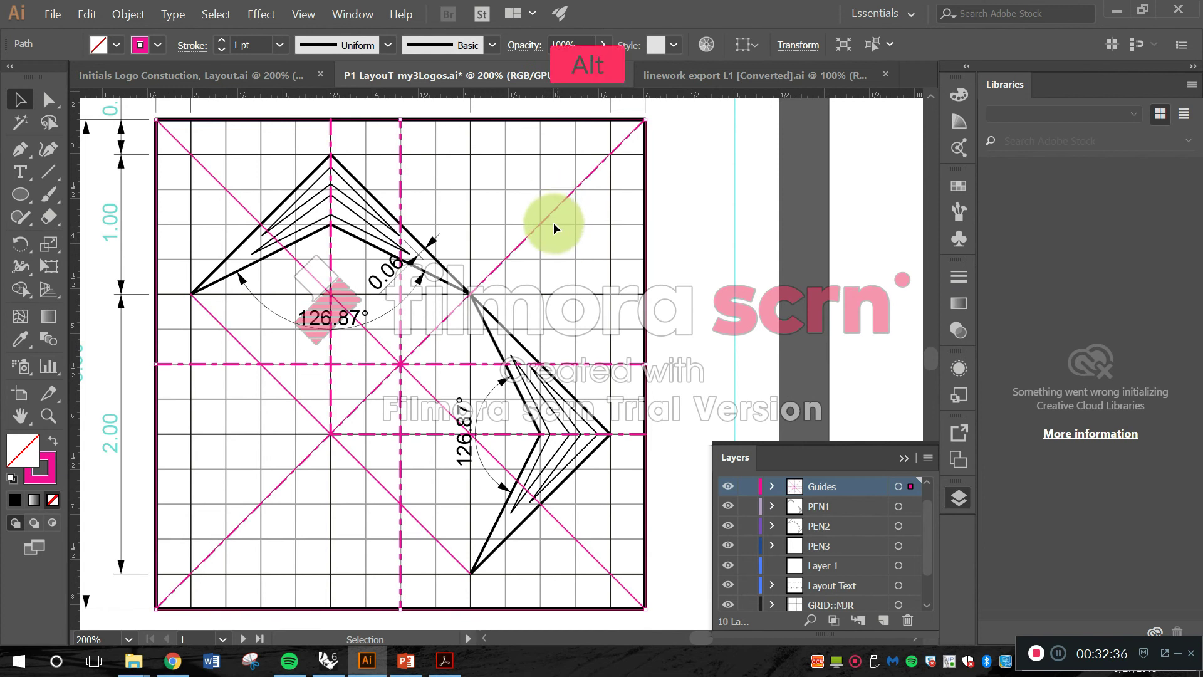
{"action": "scroll", "coordinate": [554, 219], "scroll_direction": "up", "scroll_amount": 4}
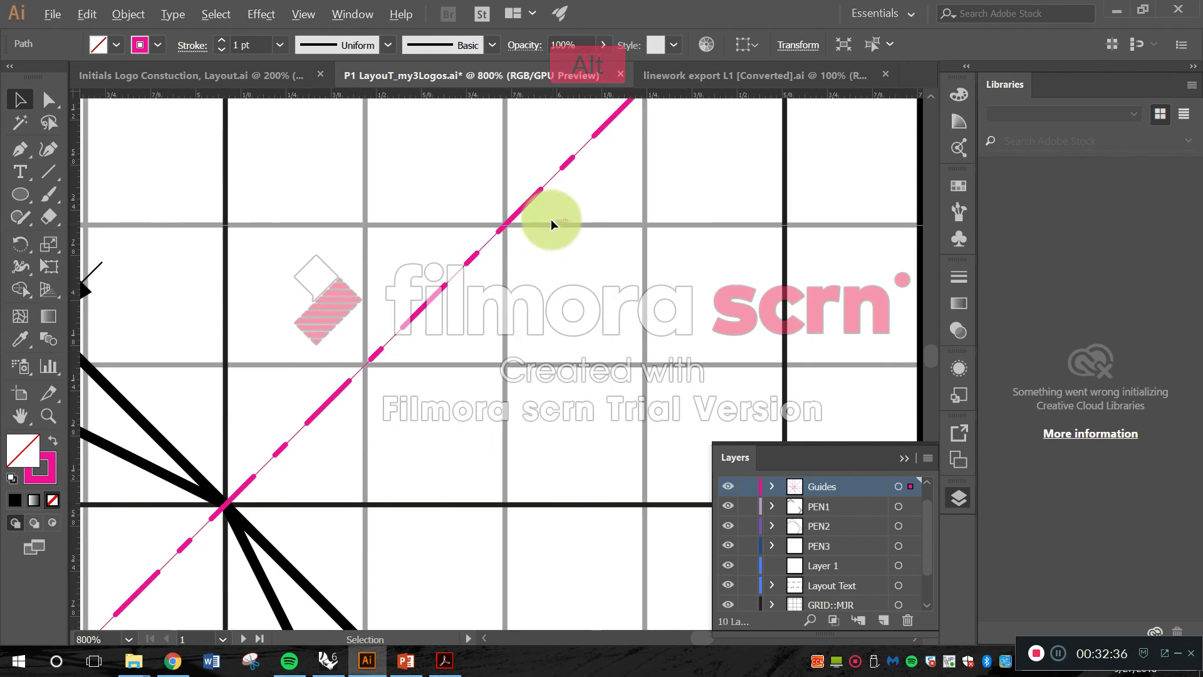
- Clear the gap and second dash values from that diagonal guide, leaving a single 12 pt dash, and check it in the layout
{"action": "left_click", "coordinate": [560, 167]}
{"action": "left_click", "coordinate": [190, 50]}
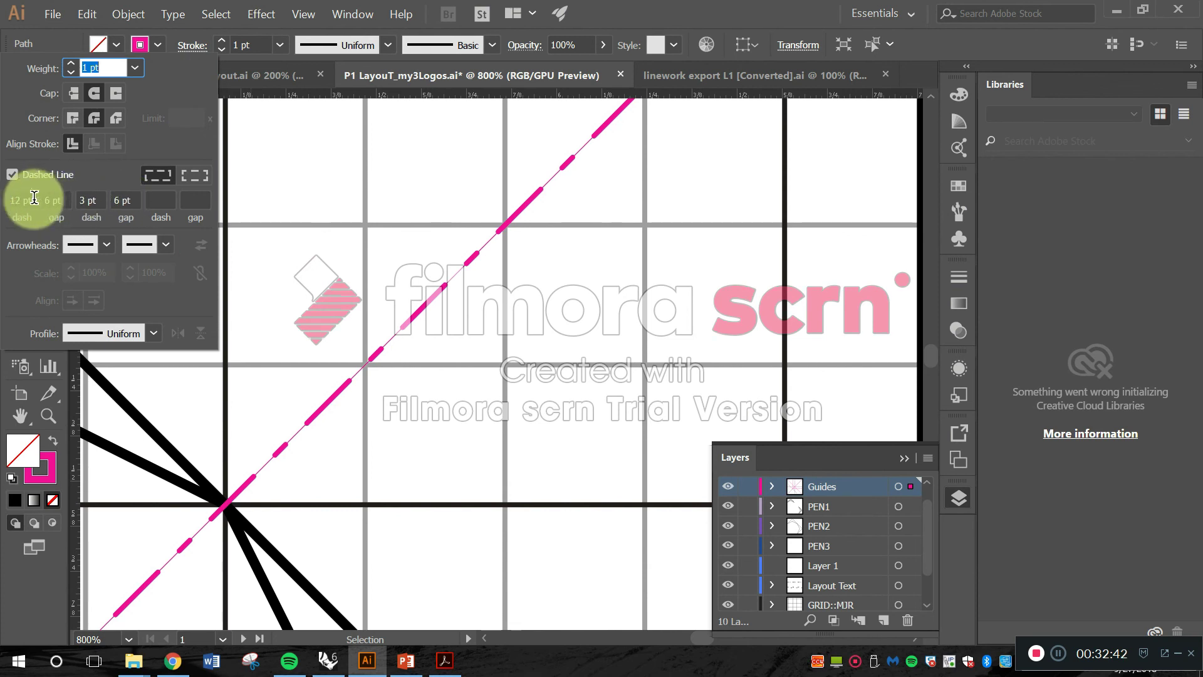
{"action": "left_click", "coordinate": [123, 204]}
{"action": "left_click_drag", "start_coordinate": [101, 203], "coordinate": [34, 203]}
{"action": "key", "text": "BackSpace"}
{"action": "key", "text": "BackSpace"}
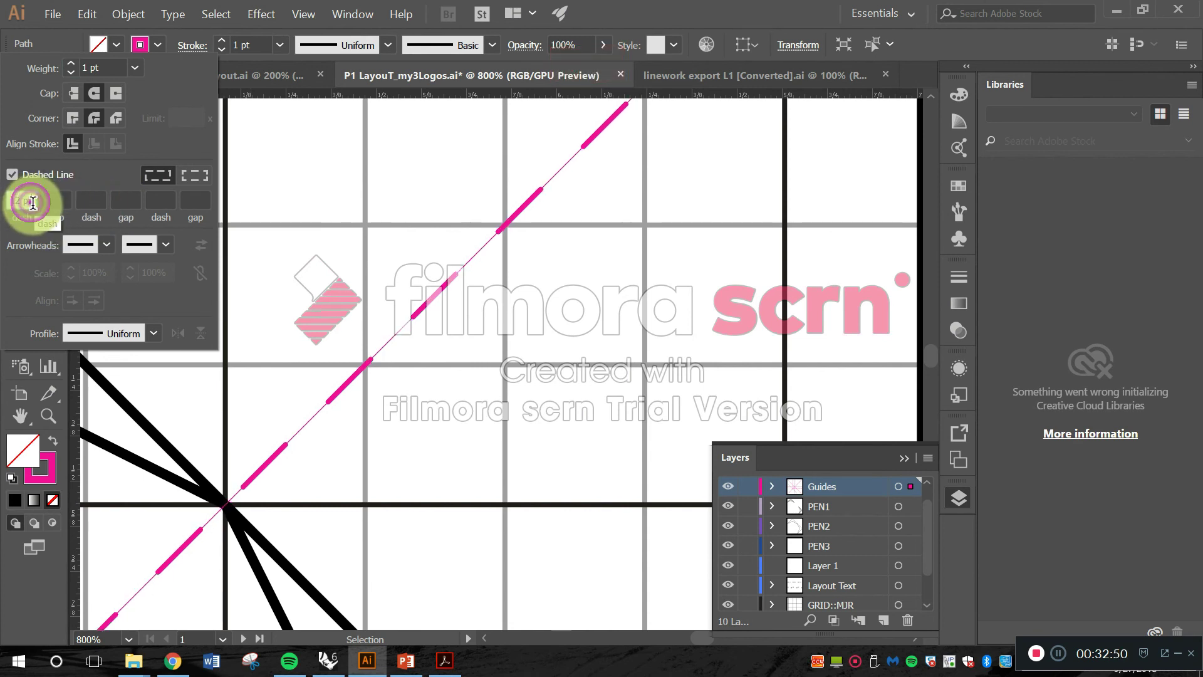
{"action": "left_click_drag", "start_coordinate": [34, 202], "coordinate": [2, 201]}
{"action": "left_click", "coordinate": [26, 198]}
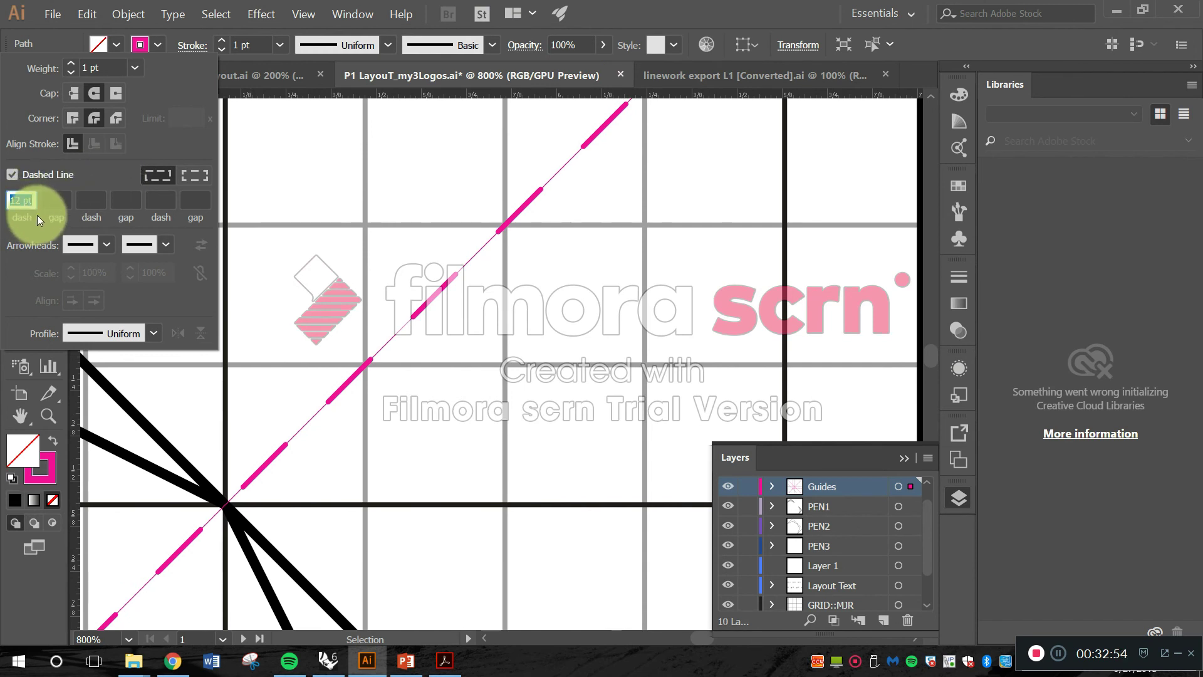
{"action": "left_click", "coordinate": [291, 180]}
{"action": "scroll", "coordinate": [415, 293], "scroll_direction": "down", "scroll_amount": 3}
{"action": "left_click", "coordinate": [685, 317]}
{"action": "left_click_drag", "start_coordinate": [514, 359], "coordinate": [620, 318]}
{"action": "scroll", "coordinate": [620, 318], "scroll_direction": "down", "scroll_amount": 2}
{"action": "scroll", "coordinate": [569, 263], "scroll_direction": "up", "scroll_amount": 1}
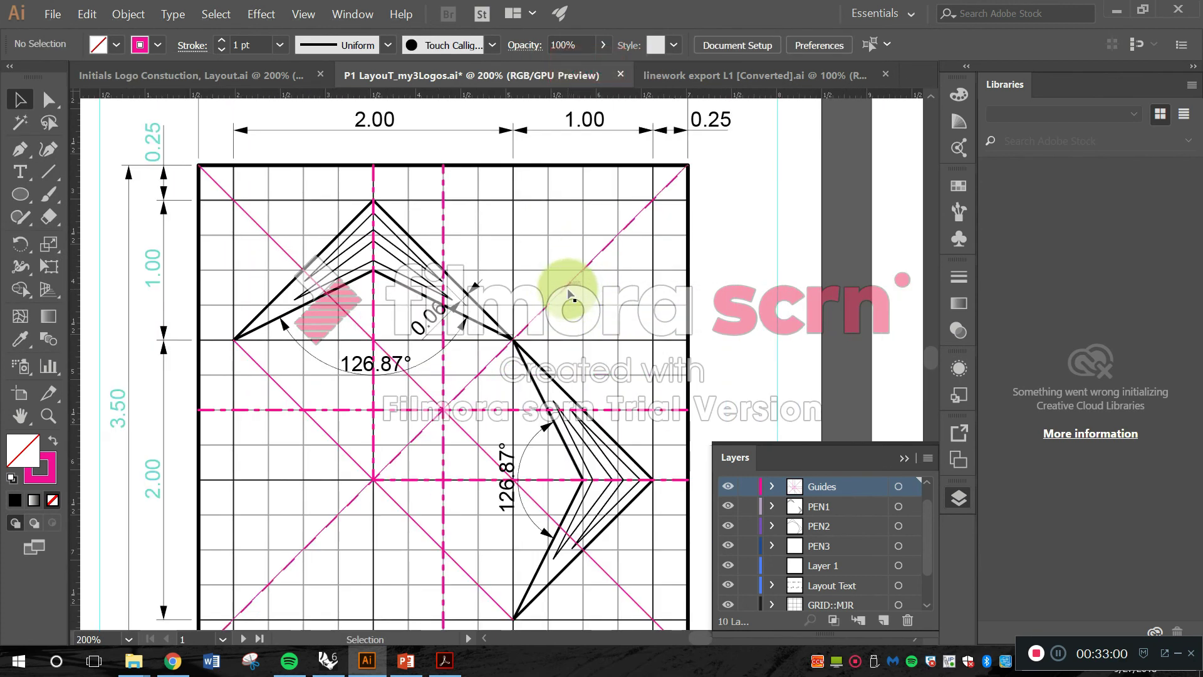
- Set the dash length of the diagonal guide from lower left to upper right to 6 pt, with the gap left blank
{"action": "left_click", "coordinate": [570, 292]}
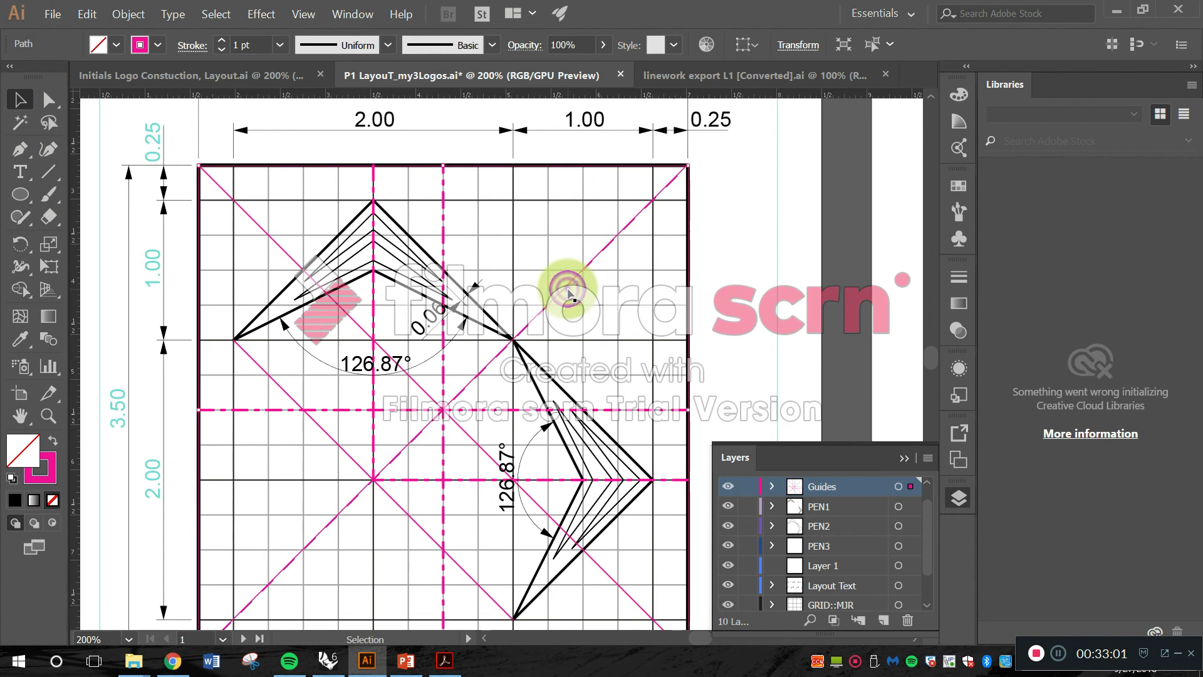
{"action": "left_click", "coordinate": [190, 50]}
{"action": "left_click", "coordinate": [27, 203]}
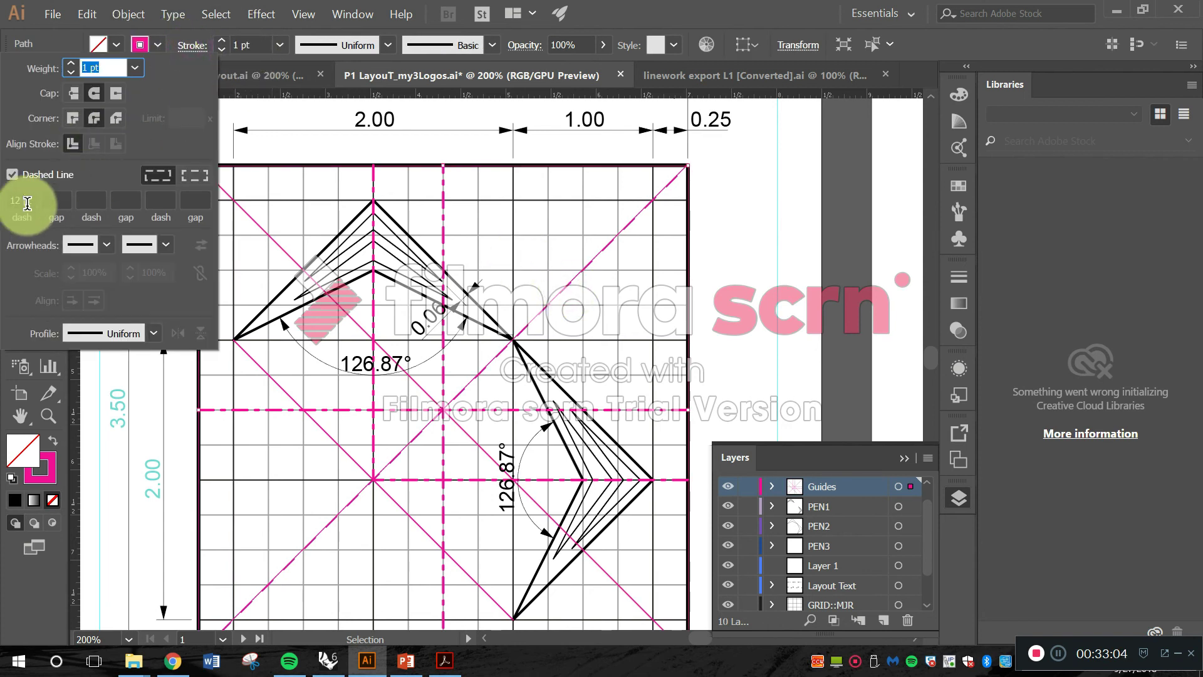
{"action": "left_click", "coordinate": [29, 198]}
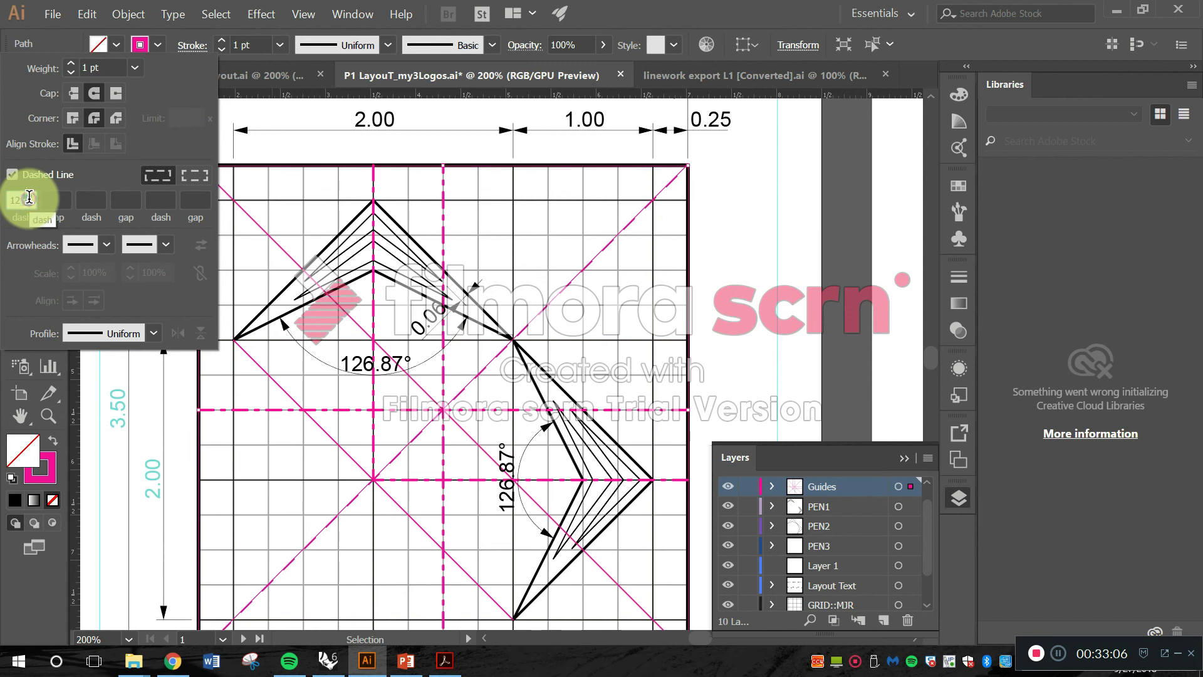
{"action": "type", "text": "6"}
{"action": "key", "text": "Tab"}
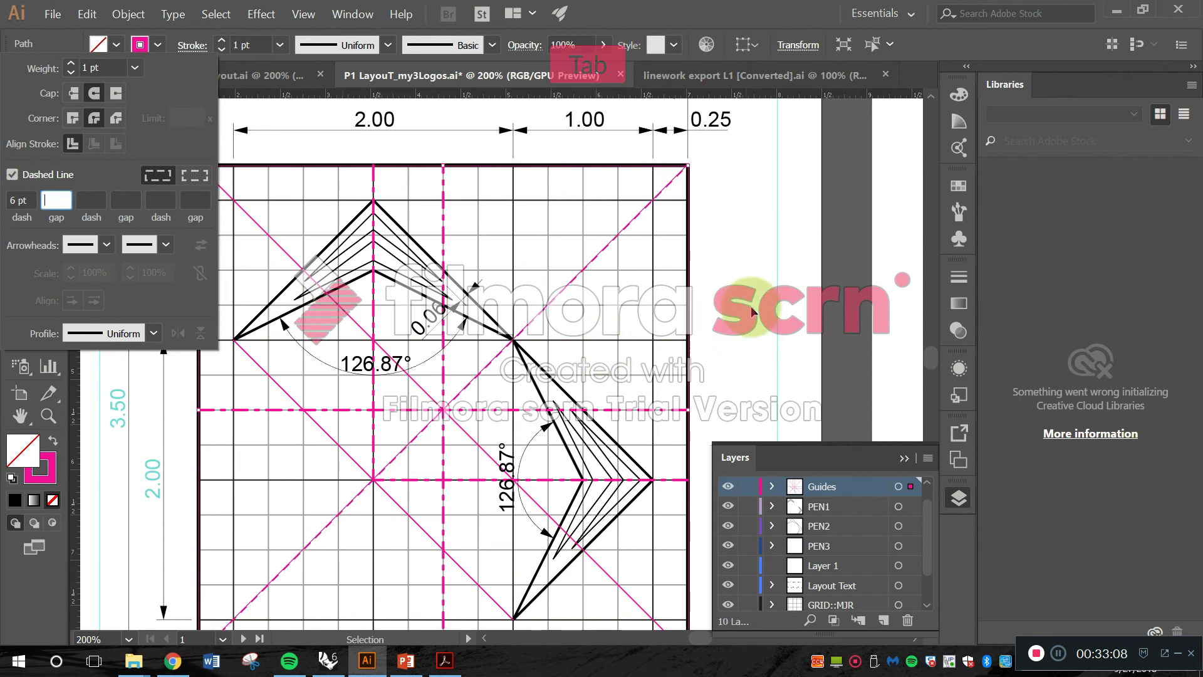
{"action": "left_click", "coordinate": [751, 307]}
{"action": "left_click", "coordinate": [690, 370]}
{"action": "scroll", "coordinate": [689, 370], "scroll_direction": "down", "scroll_amount": 3}
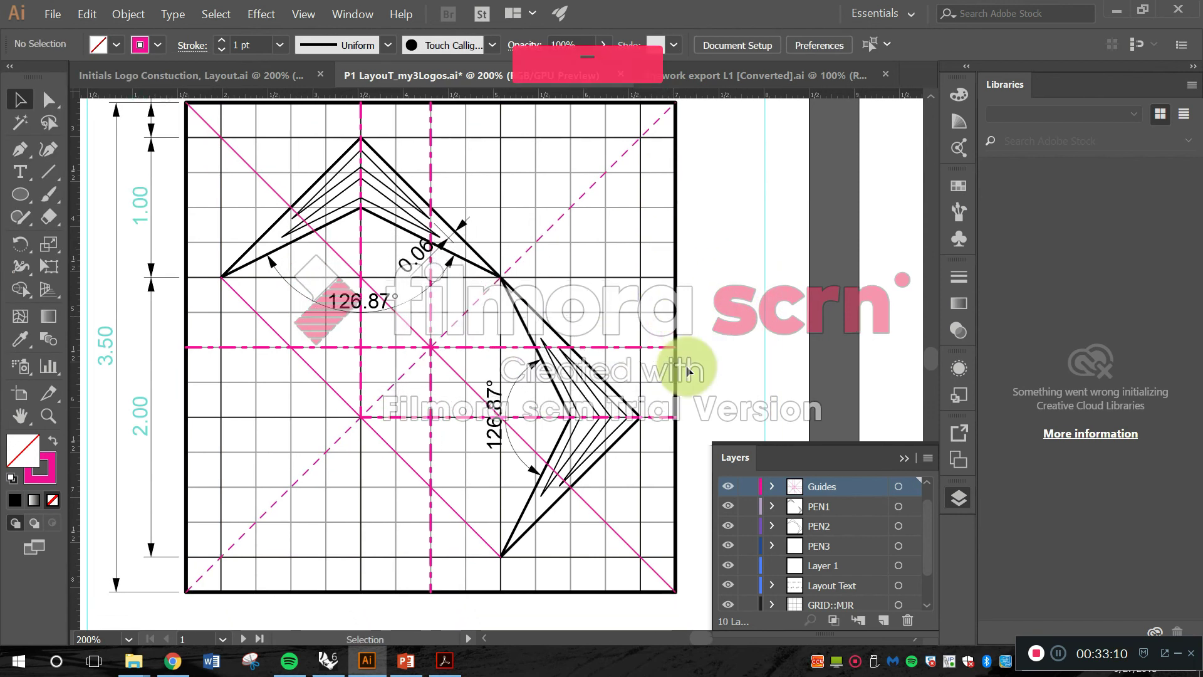
- Copy the 6 pt dashed stroke to the opposite full-frame diagonal guide with the Eyedropper, and check both diagonals in the layout
{"action": "key", "text": "alt"}
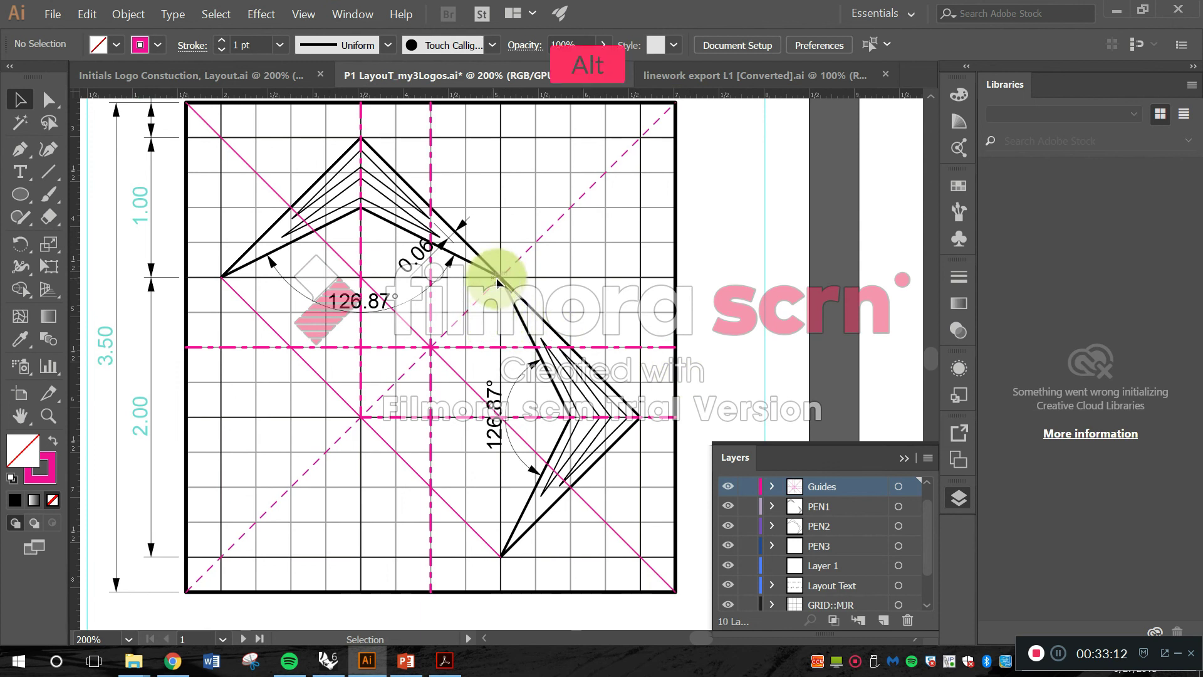
{"action": "scroll", "coordinate": [421, 295], "scroll_direction": "up", "scroll_amount": 2}
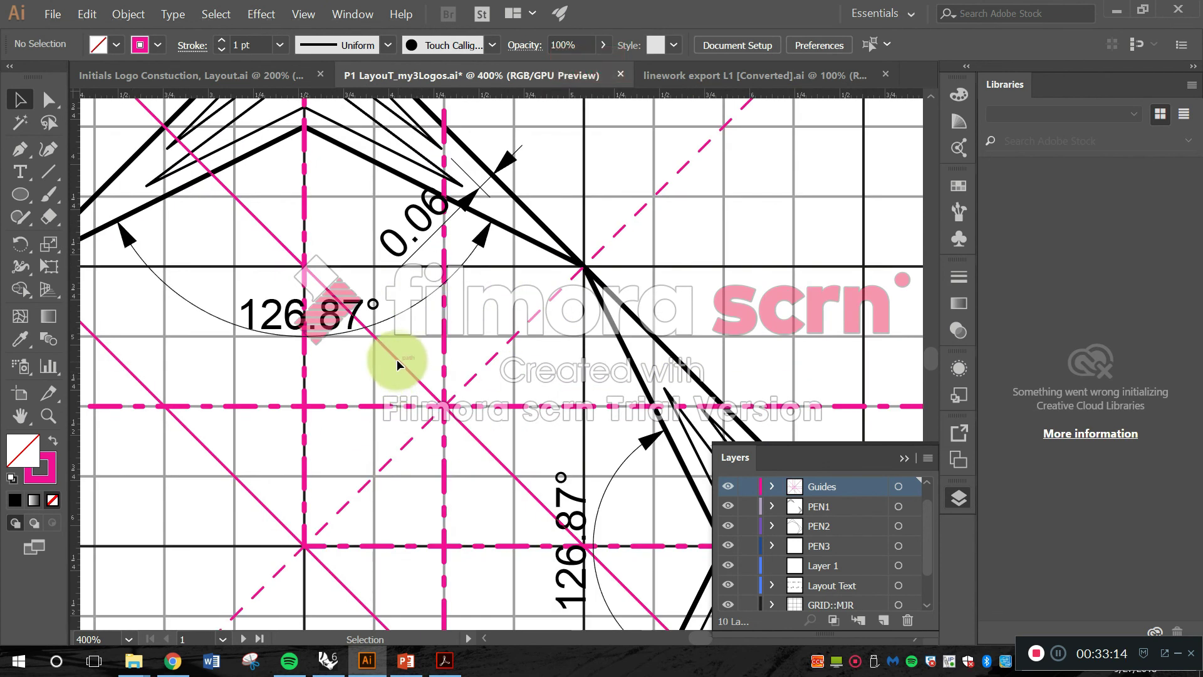
{"action": "left_click", "coordinate": [399, 361]}
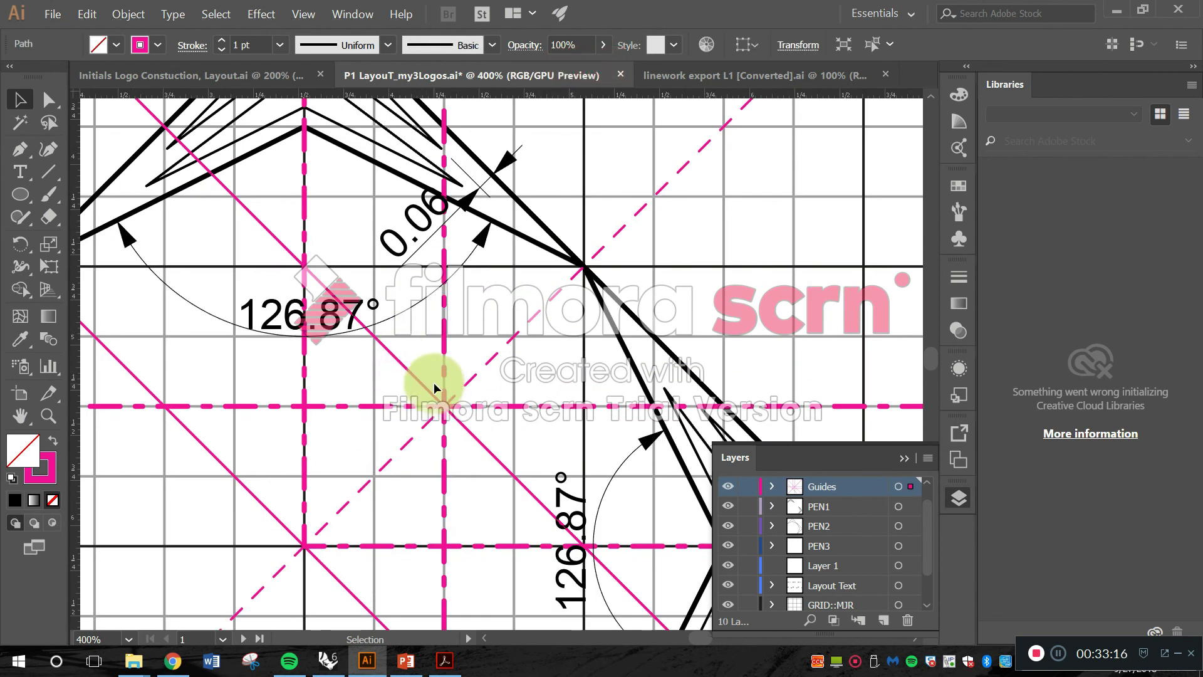
{"action": "key", "text": "i"}
{"action": "left_click", "coordinate": [540, 312]}
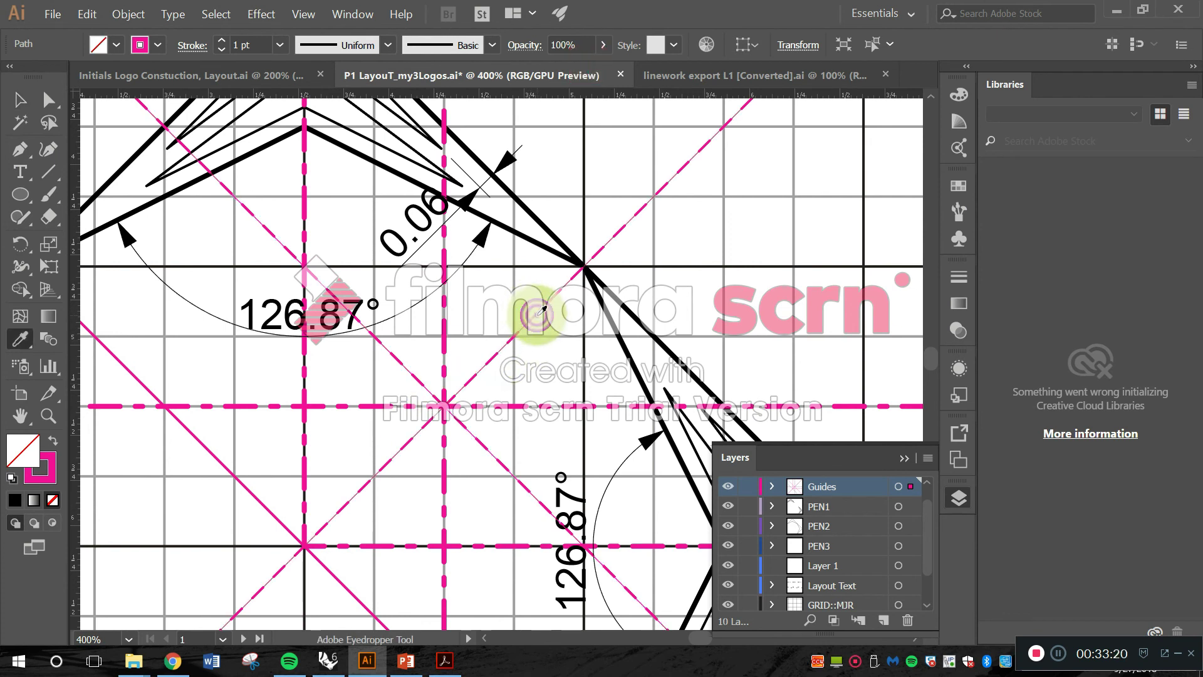
{"action": "key", "text": "v"}
{"action": "left_click", "coordinate": [636, 245]}
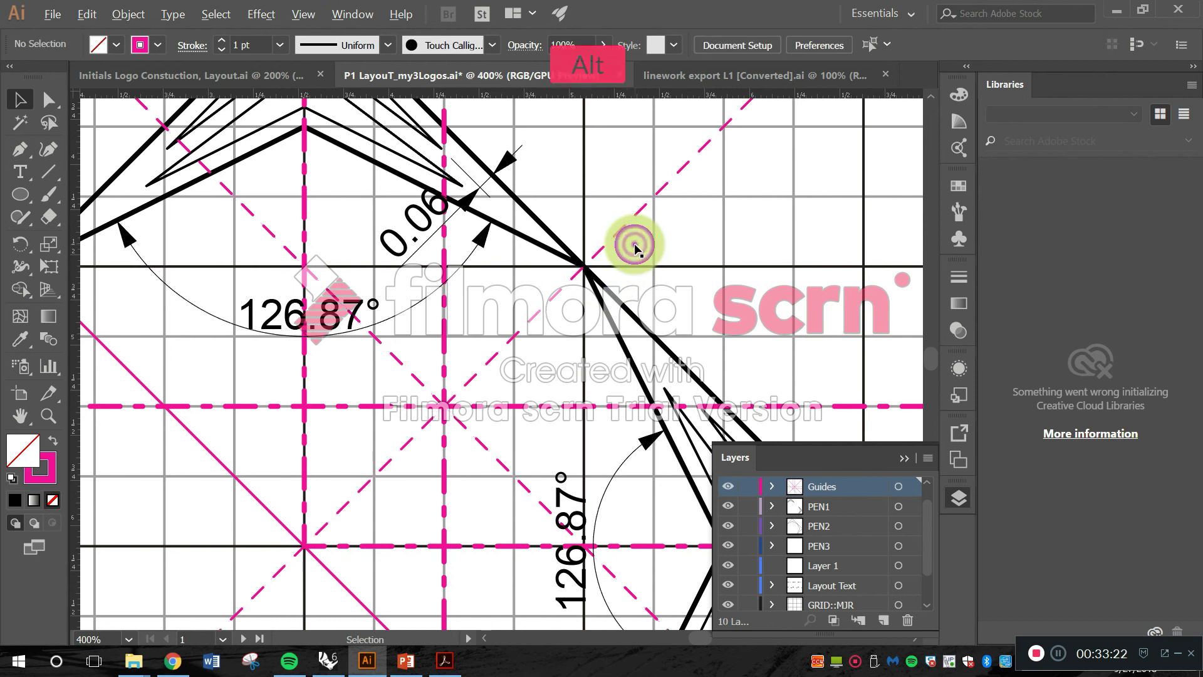
{"action": "scroll", "coordinate": [636, 245], "scroll_direction": "down", "scroll_amount": 1}
{"action": "key", "text": "space"}
{"action": "left_click_drag", "start_coordinate": [635, 244], "coordinate": [511, 269]}
{"action": "scroll", "coordinate": [522, 275], "scroll_direction": "down", "scroll_amount": 1}
{"action": "key", "text": "alt"}
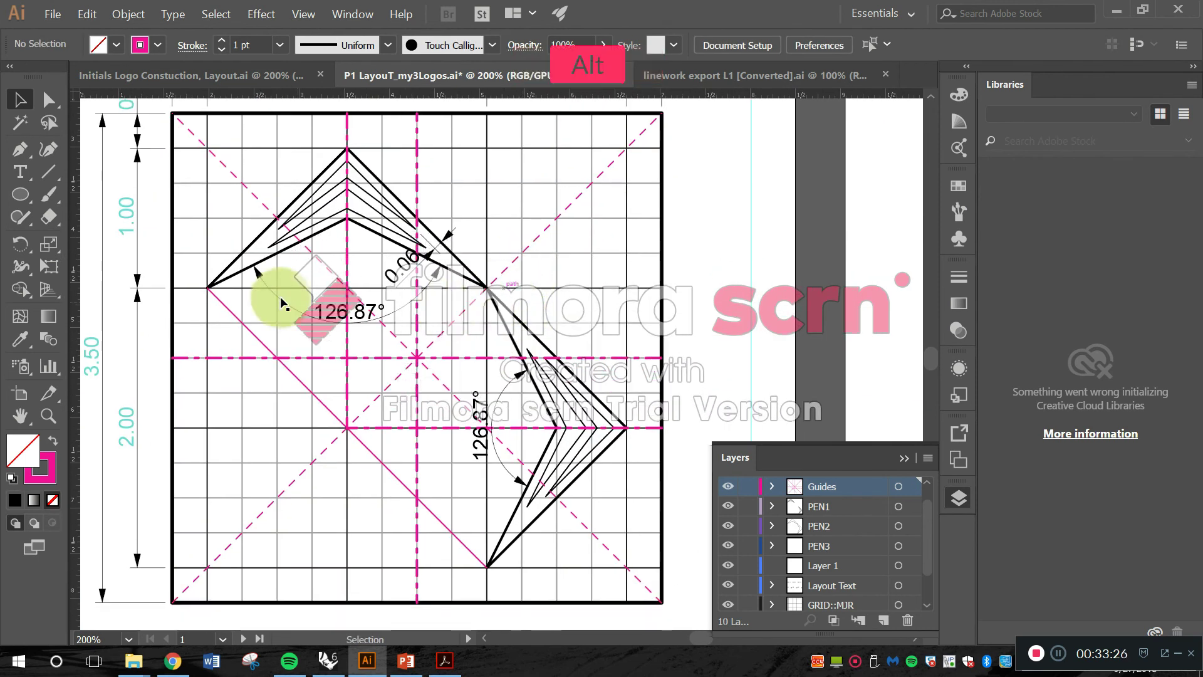
- Turn on Dashed Line for the solid diagonal guide joining the upper chevron's left tip to the right chevron's bottom tip
{"action": "scroll", "coordinate": [235, 310], "scroll_direction": "up", "scroll_amount": 2}
{"action": "left_click", "coordinate": [211, 292]}
{"action": "key", "text": "space"}
{"action": "left_click_drag", "start_coordinate": [358, 429], "coordinate": [317, 289]}
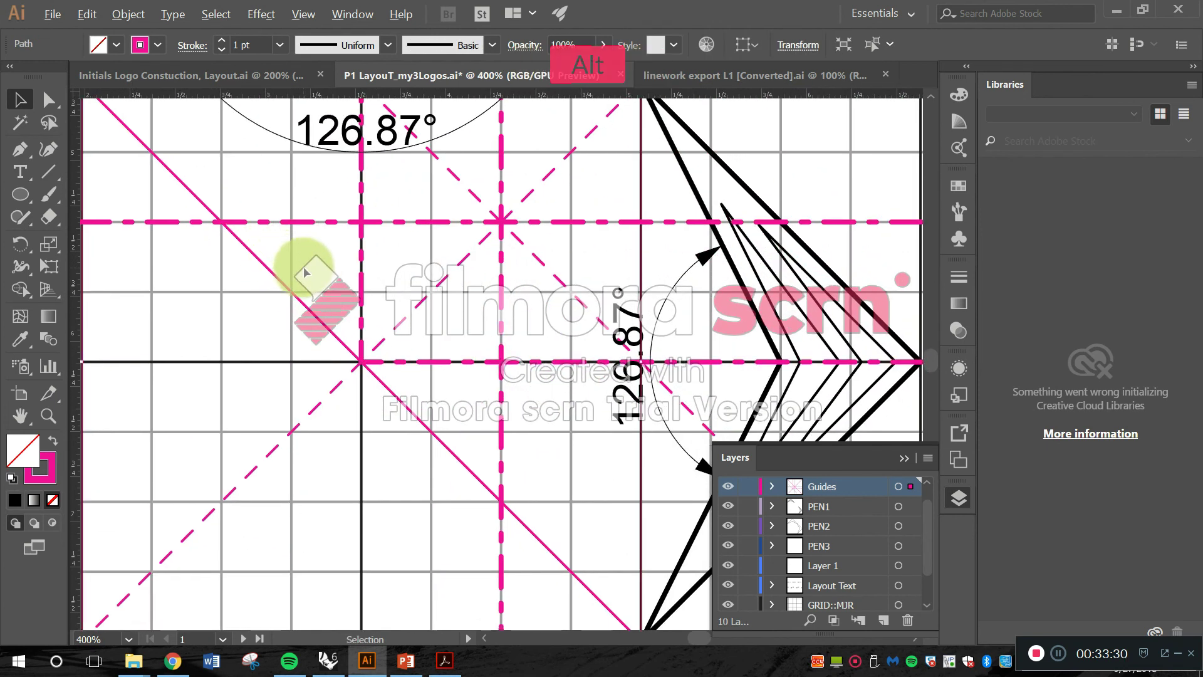
{"action": "scroll", "coordinate": [307, 266], "scroll_direction": "down", "scroll_amount": 1}
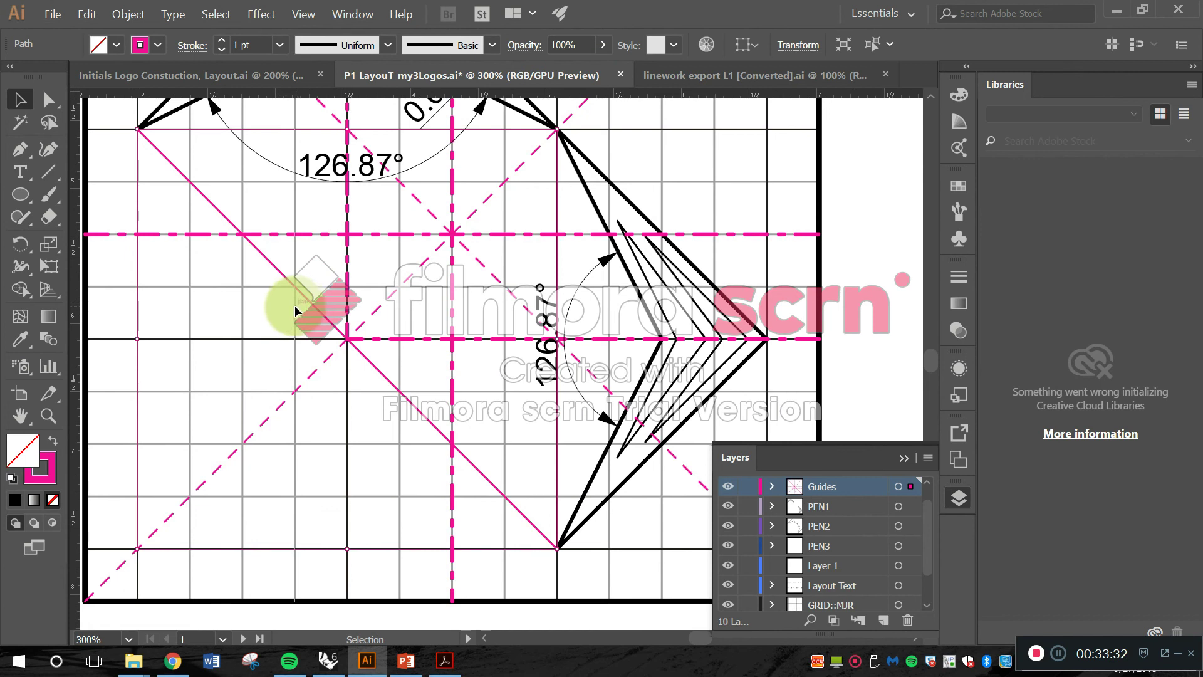
{"action": "scroll", "coordinate": [260, 328], "scroll_direction": "up", "scroll_amount": 2}
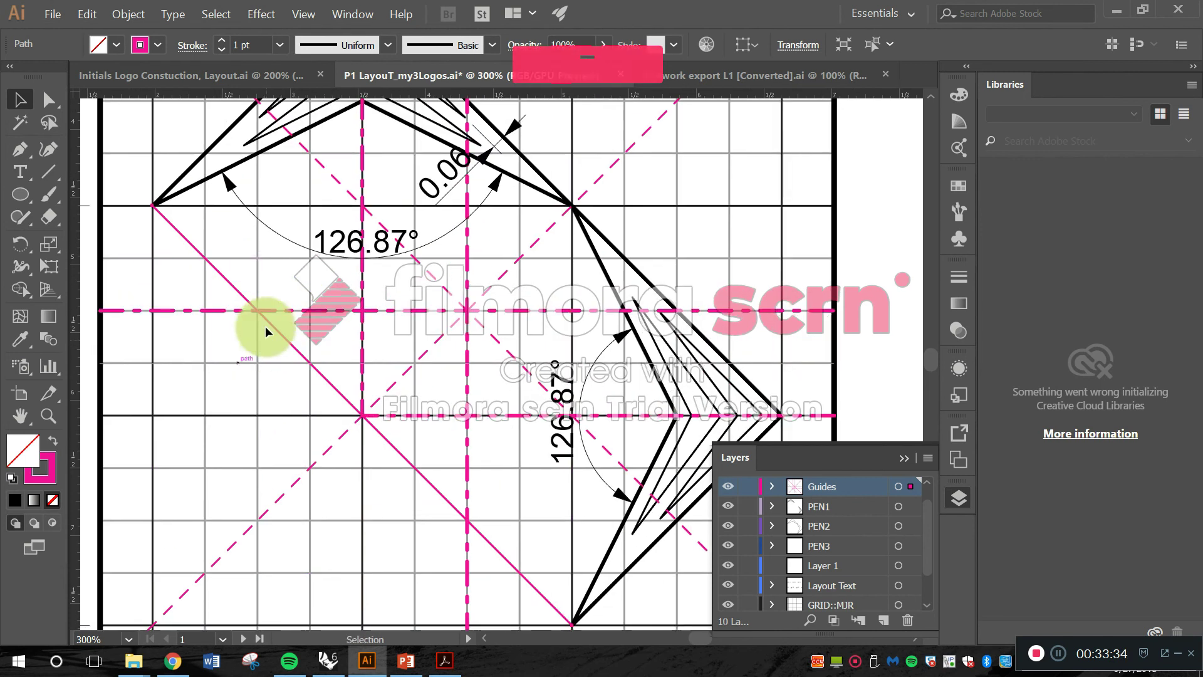
{"action": "left_click", "coordinate": [188, 47]}
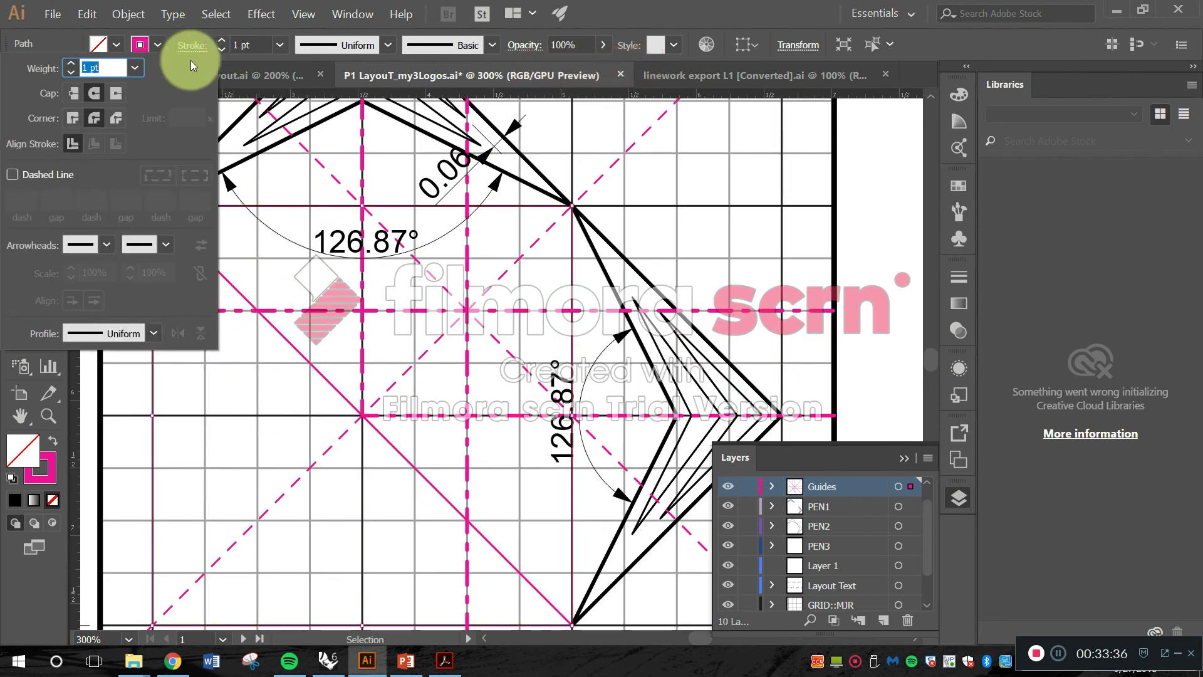
{"action": "left_click", "coordinate": [64, 176]}
- Try a 3 pt dash on the chevron-tip diagonal guide, replace it with a 2 pt dash and 5 pt gap, and check it unselected
{"action": "left_click", "coordinate": [27, 200]}
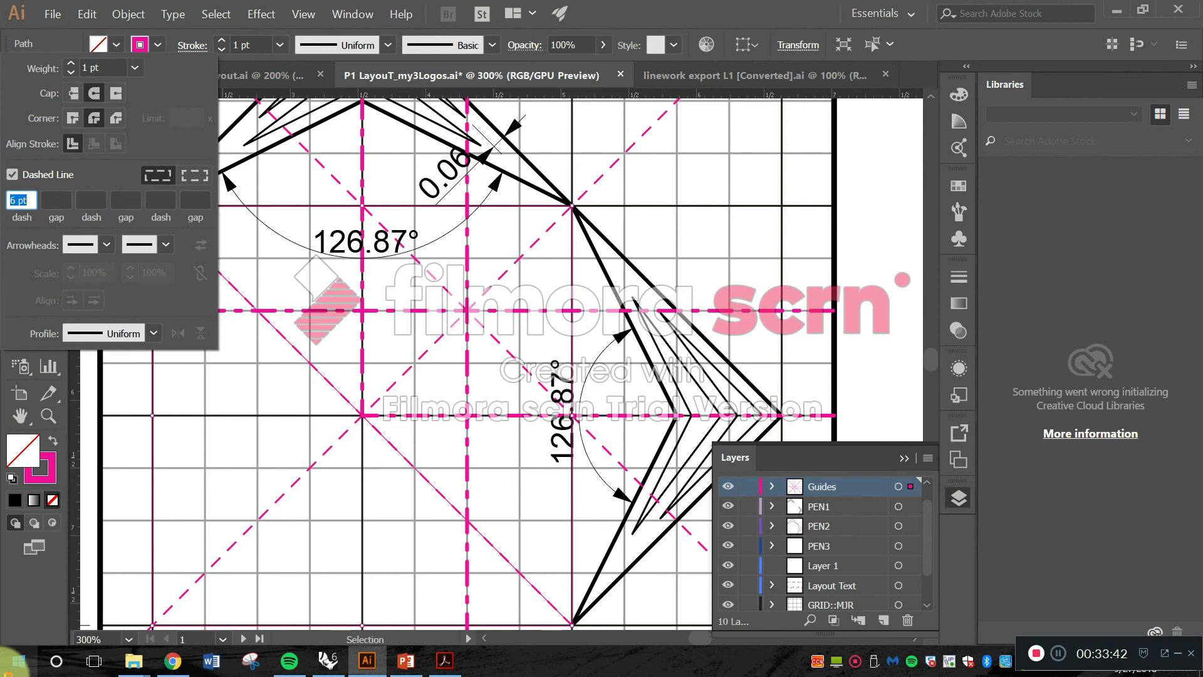
{"action": "key", "text": "KP_3"}
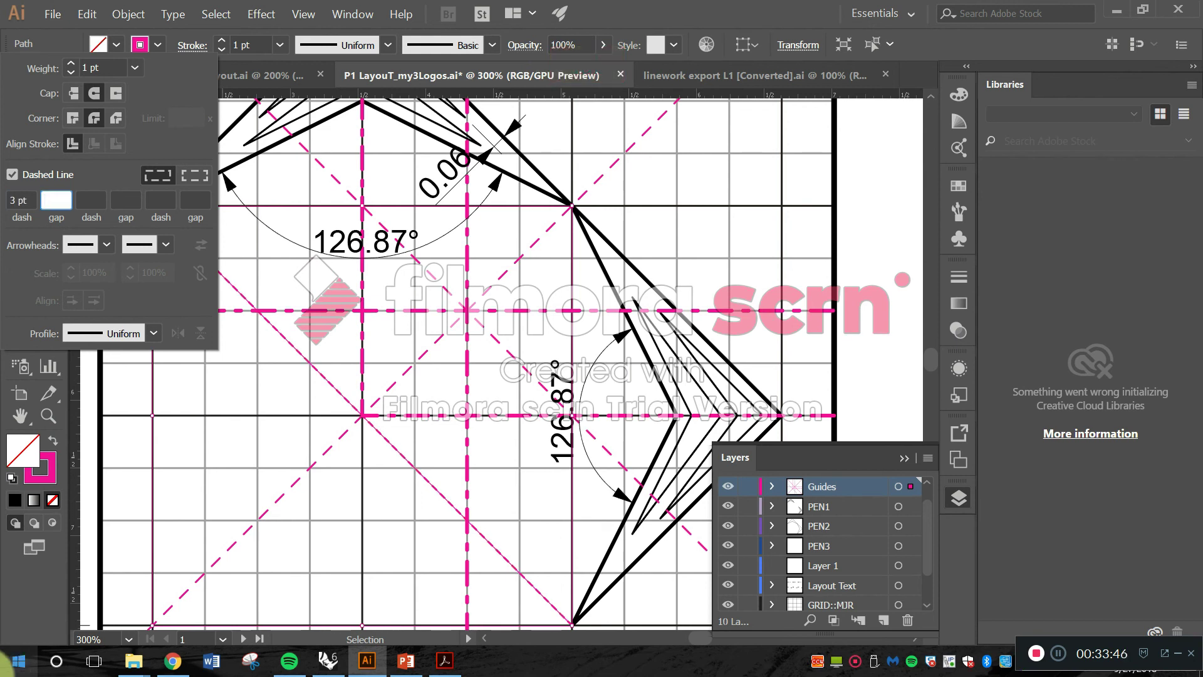
{"action": "left_click", "coordinate": [25, 200]}
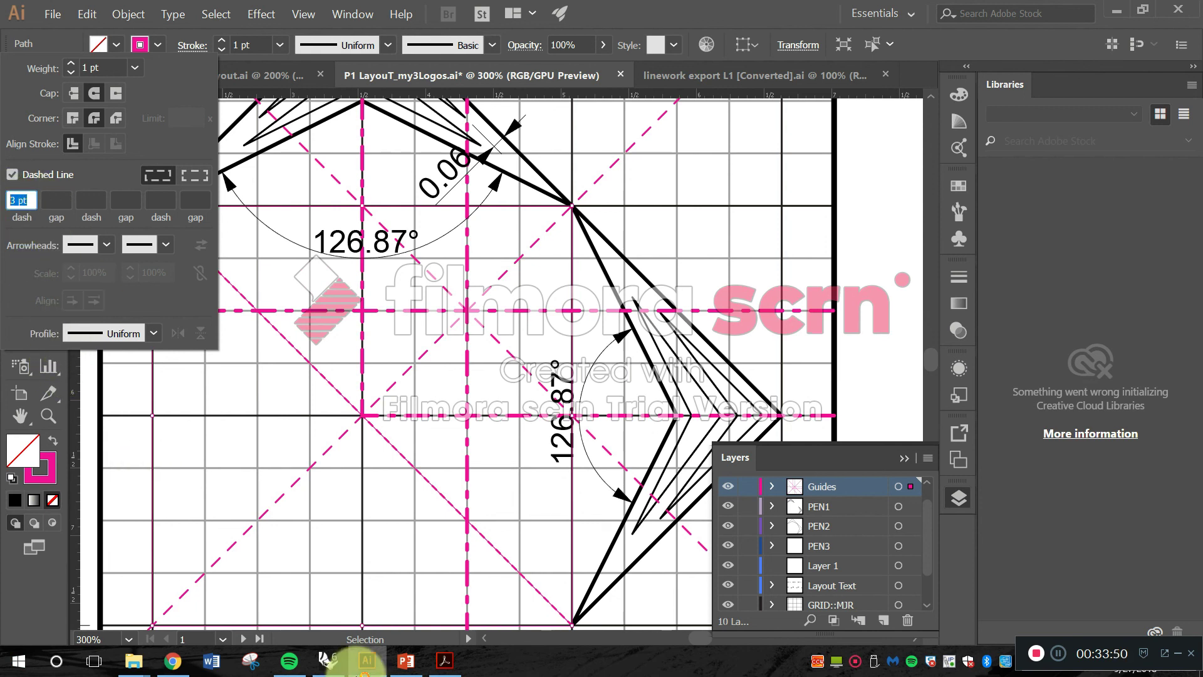
{"action": "type", "text": "2"}
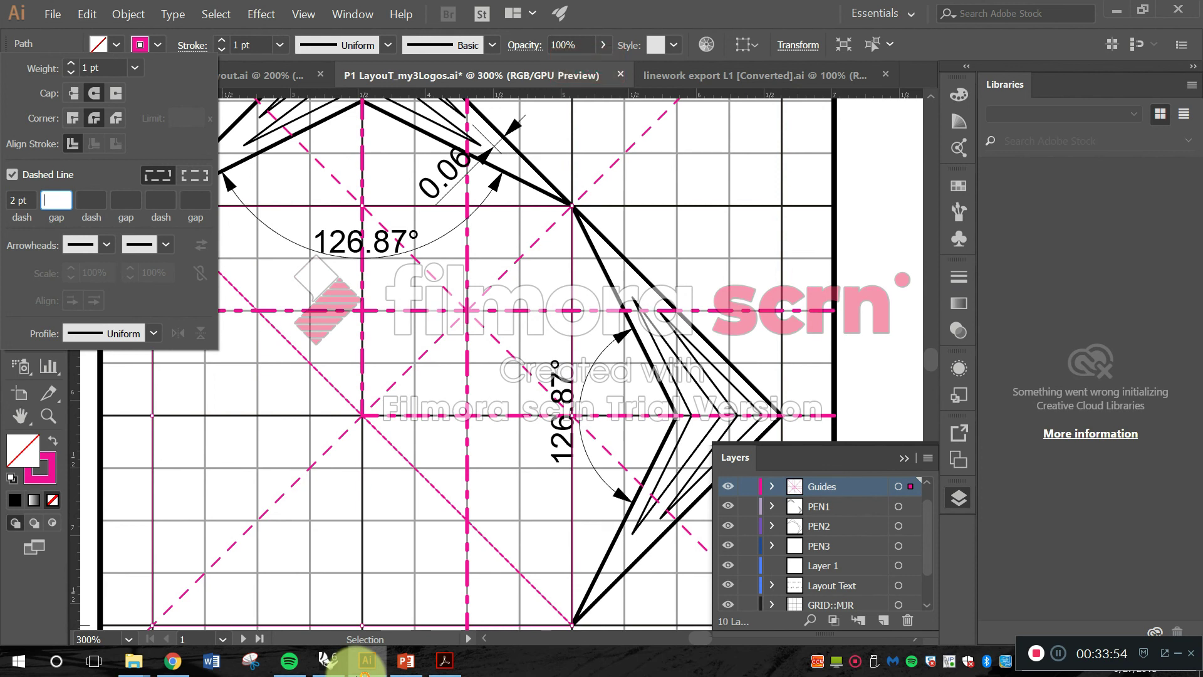
{"action": "type", "text": "5"}
{"action": "key", "text": "Tab"}
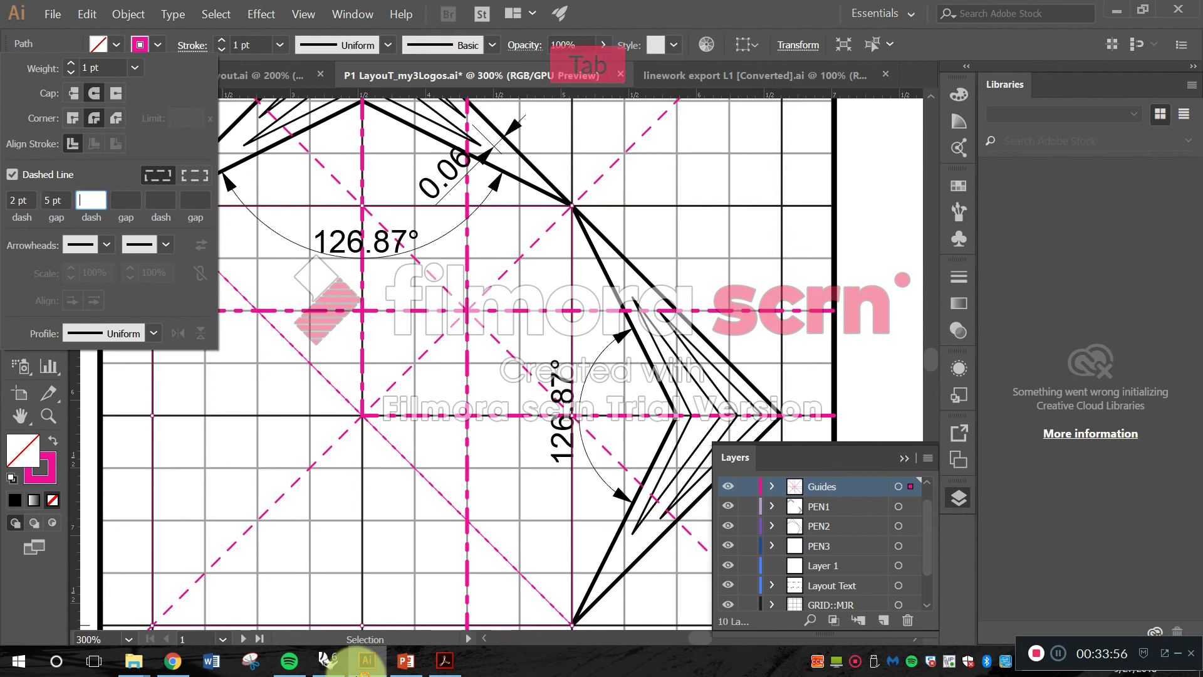
{"action": "left_click", "coordinate": [242, 362]}
{"action": "left_click_drag", "start_coordinate": [297, 315], "coordinate": [290, 306]}
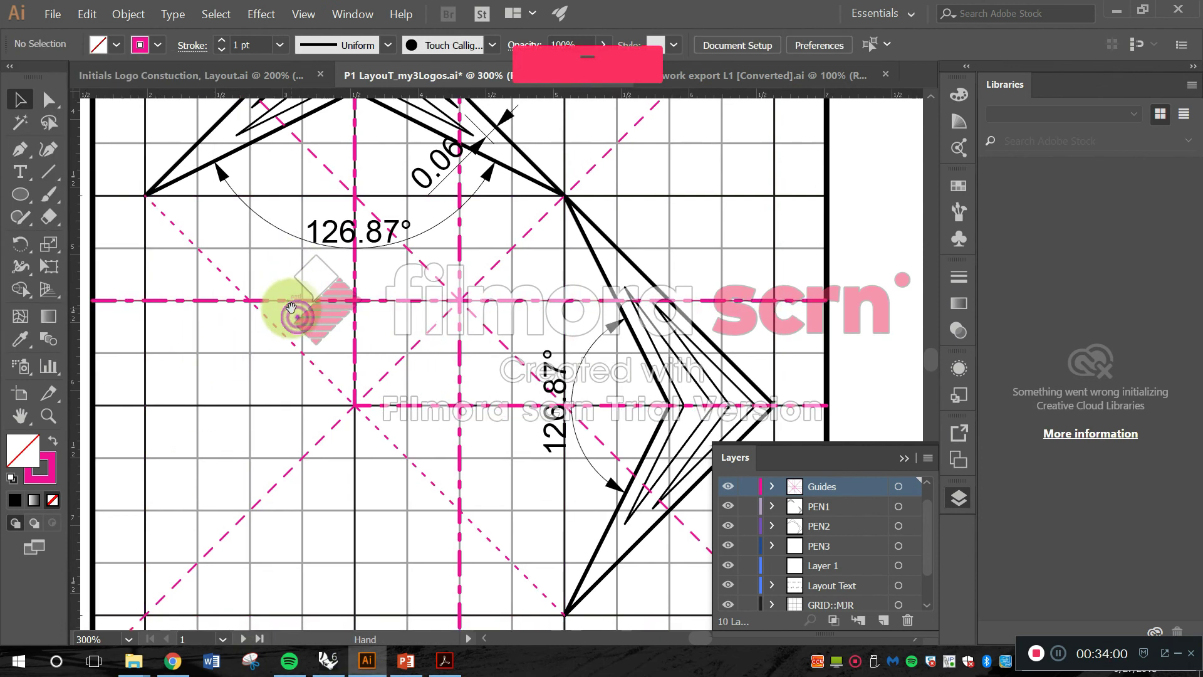
- Shorten the dash length of the diagonal guide joining the two chevron tips to 1 pt, and deselect it
{"action": "left_click", "coordinate": [282, 335]}
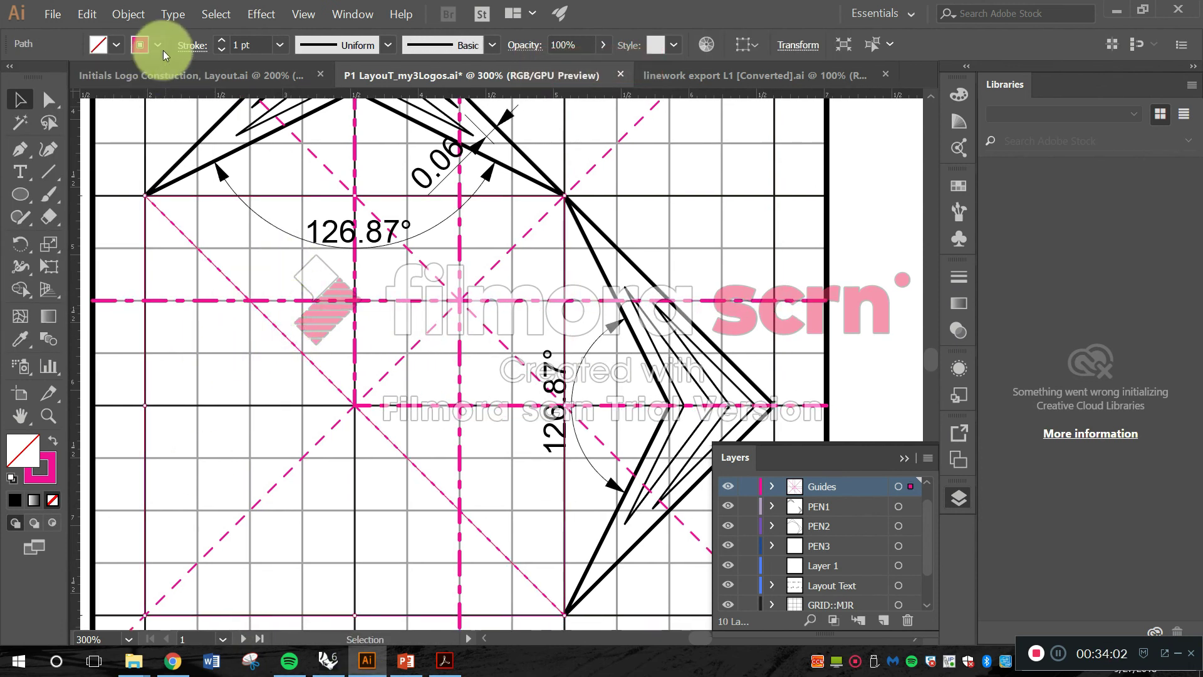
{"action": "left_click", "coordinate": [183, 49]}
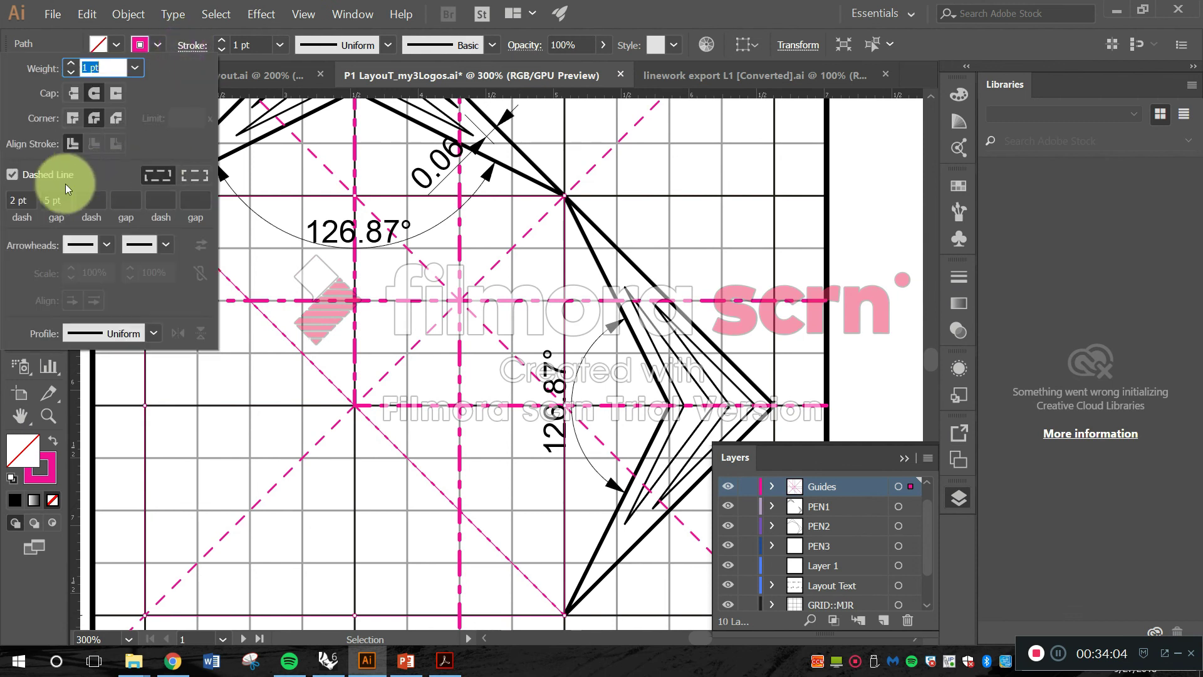
{"action": "left_click", "coordinate": [14, 201]}
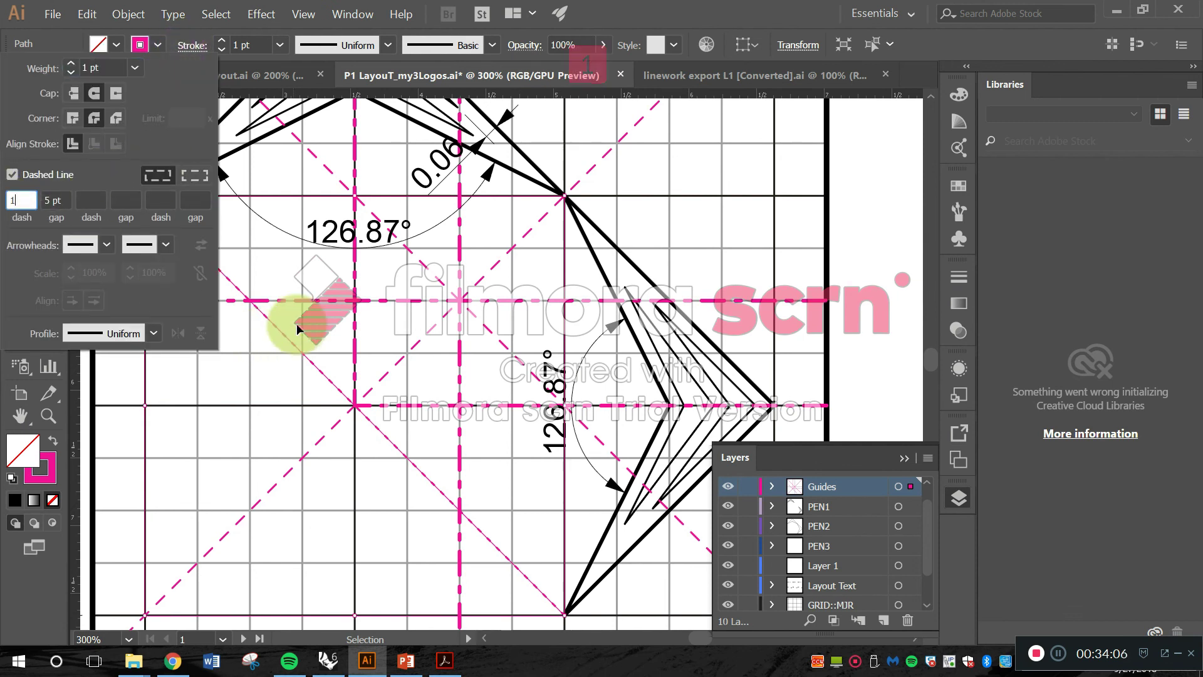
{"action": "left_click", "coordinate": [328, 329]}
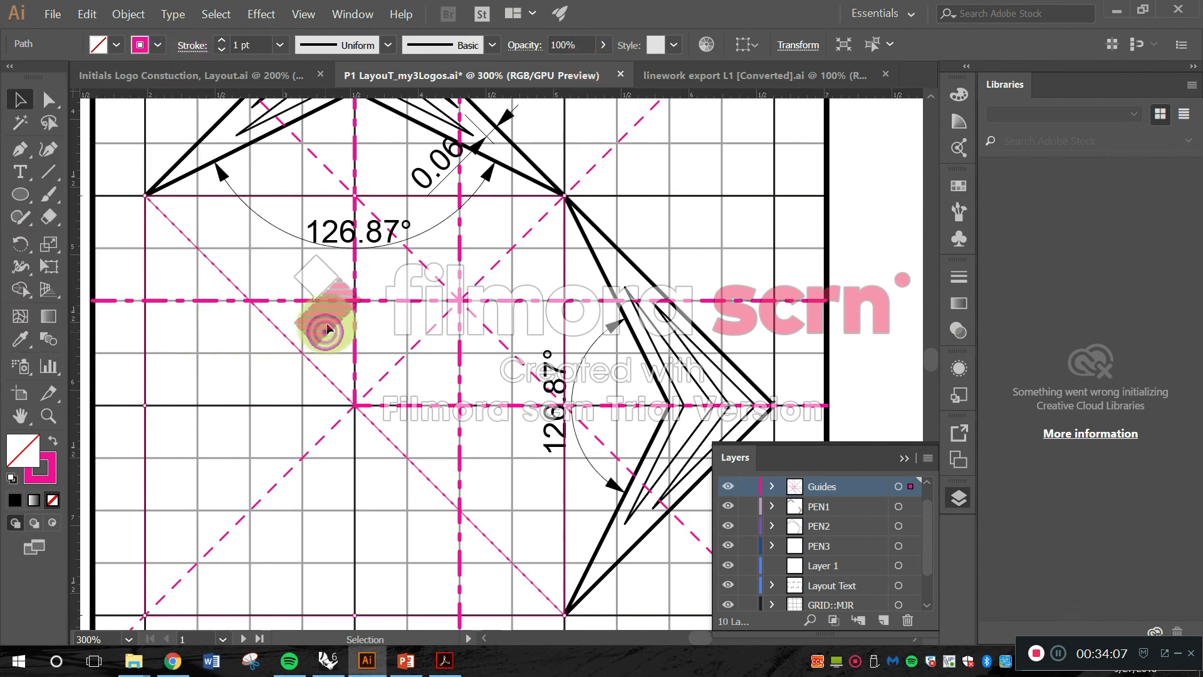
{"action": "left_click", "coordinate": [230, 234]}
- Examine the dash patterns of the magenta guides up close at their intersection and across the whole logo layout
{"action": "scroll", "coordinate": [205, 283], "scroll_direction": "up", "scroll_amount": 2}
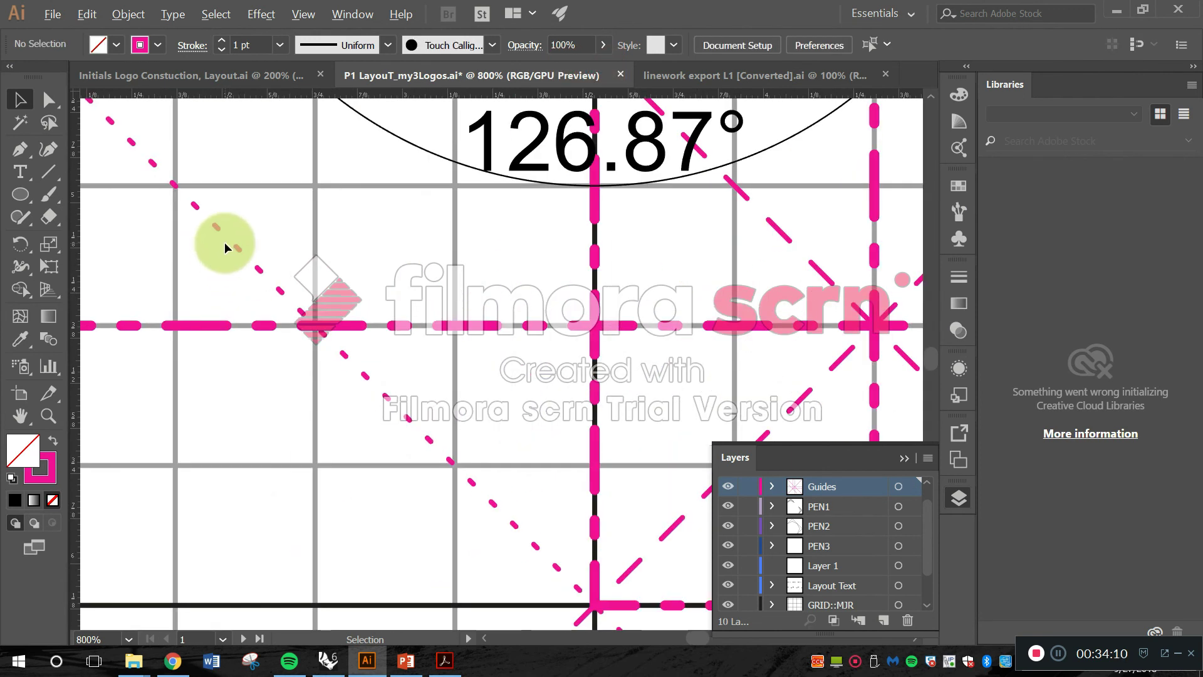
{"action": "scroll", "coordinate": [225, 241], "scroll_direction": "up", "scroll_amount": 2}
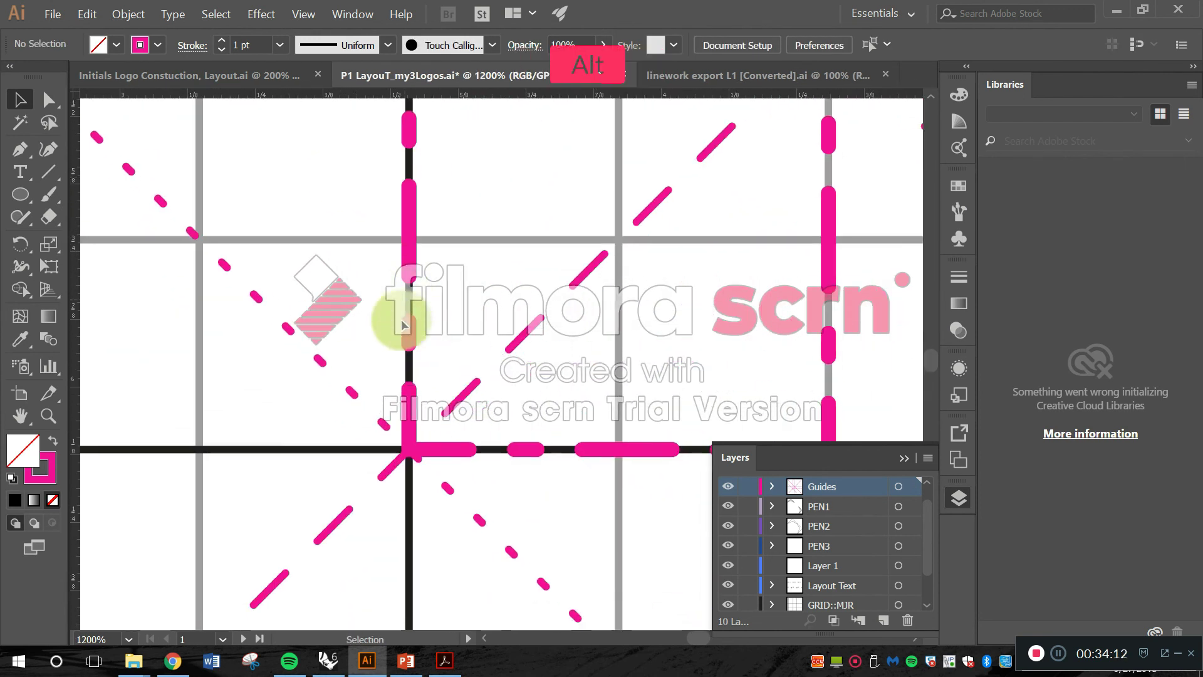
{"action": "scroll", "coordinate": [389, 410], "scroll_direction": "up", "scroll_amount": 3}
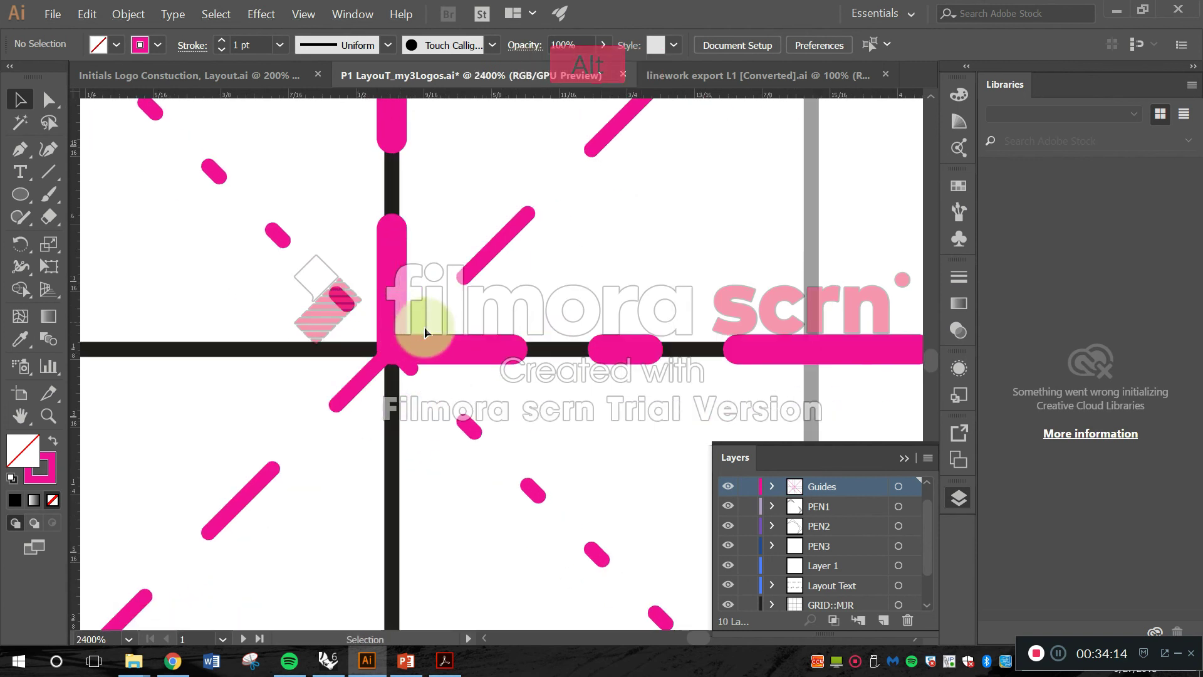
{"action": "left_click_drag", "start_coordinate": [510, 254], "coordinate": [509, 327]}
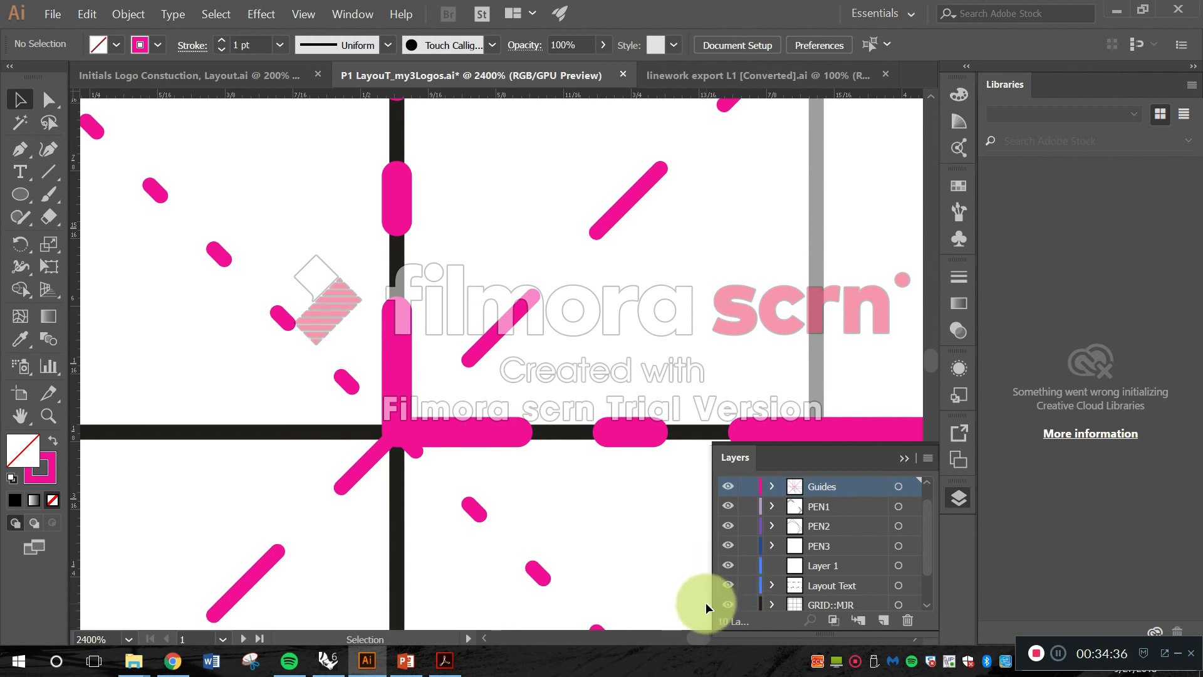
{"action": "scroll", "coordinate": [483, 242], "scroll_direction": "down", "scroll_amount": 1}
{"action": "scroll", "coordinate": [483, 242], "scroll_direction": "down", "scroll_amount": 8}
{"action": "left_click_drag", "start_coordinate": [694, 349], "coordinate": [626, 457]}
{"action": "left_click_drag", "start_coordinate": [534, 346], "coordinate": [558, 376]}
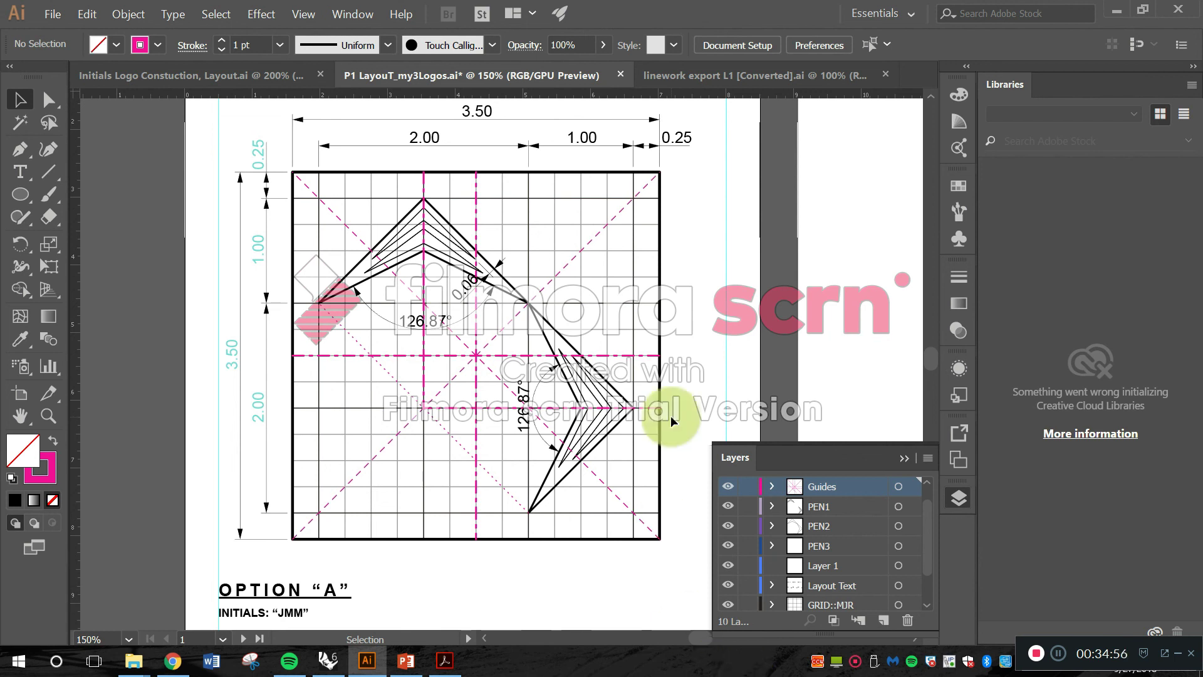
{"action": "left_click_drag", "start_coordinate": [523, 288], "coordinate": [468, 275]}
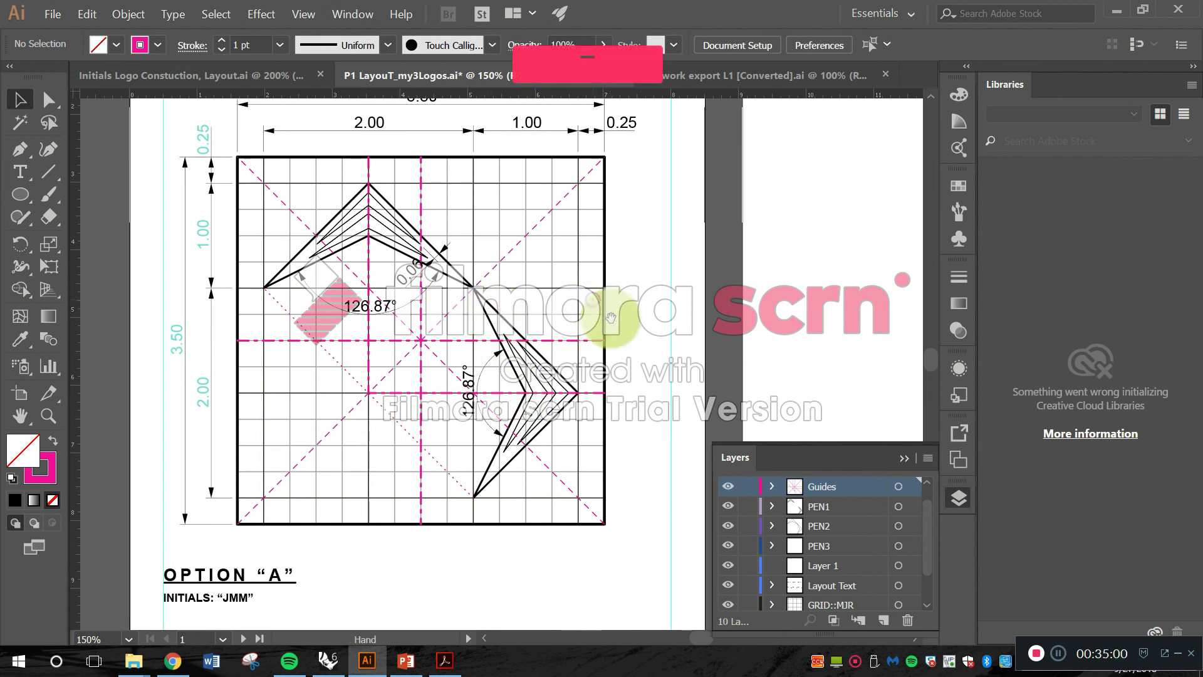
{"action": "left_click_drag", "start_coordinate": [590, 303], "coordinate": [597, 325]}
{"action": "left_click_drag", "start_coordinate": [573, 257], "coordinate": [532, 235]}
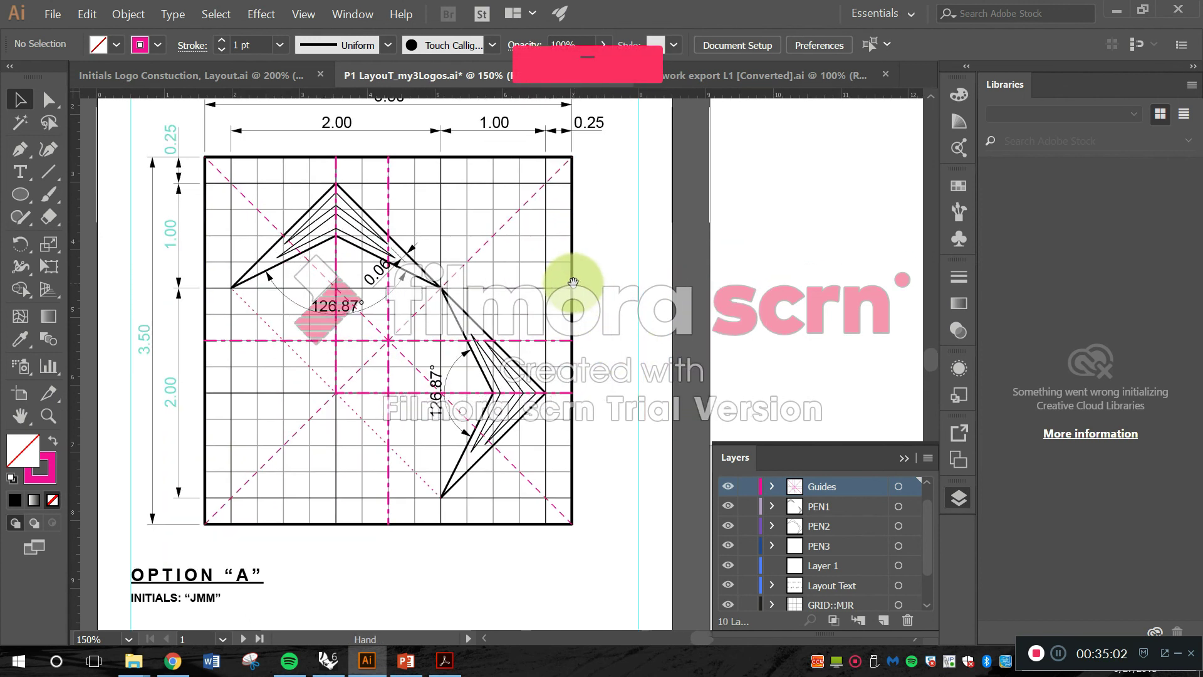
{"action": "scroll", "coordinate": [360, 274], "scroll_direction": "up", "scroll_amount": 3}
{"action": "left_click_drag", "start_coordinate": [378, 374], "coordinate": [476, 309]}
{"action": "scroll", "coordinate": [475, 309], "scroll_direction": "down", "scroll_amount": 5}
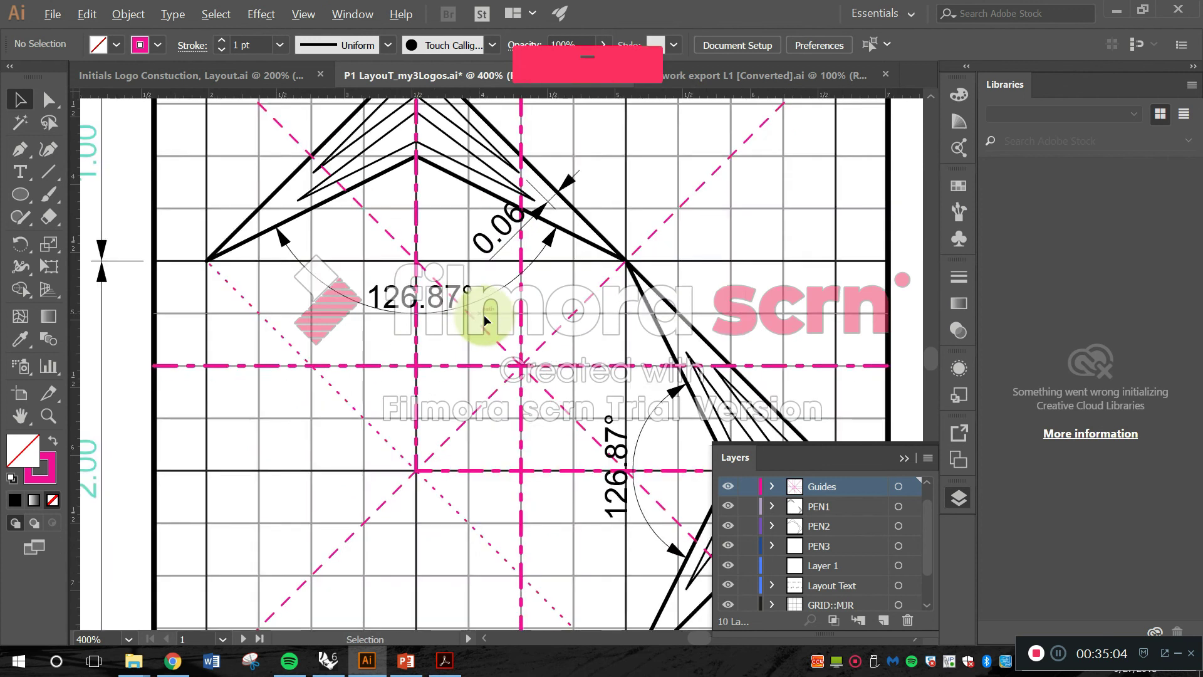
{"action": "left_click_drag", "start_coordinate": [420, 348], "coordinate": [309, 255]}
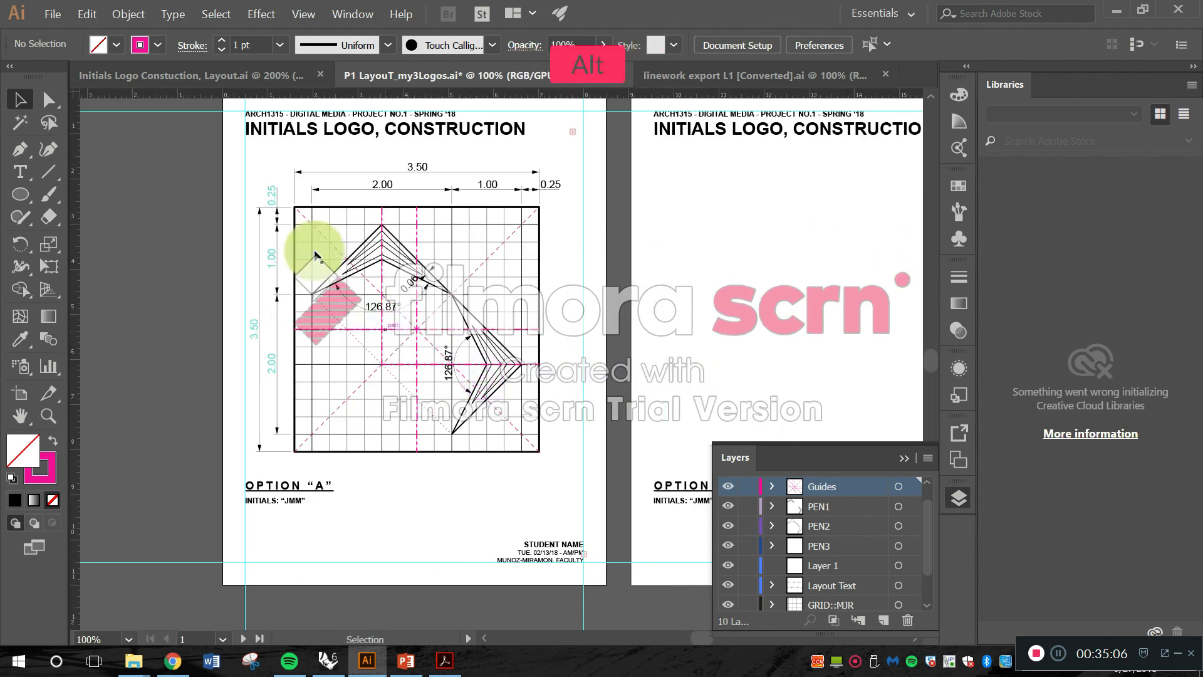
- Update the legacy text of the 0.25, 1.00, 2.00 and 3.50 vertical dimension labels without creating separate reference copies
{"action": "scroll", "coordinate": [277, 183], "scroll_direction": "up", "scroll_amount": 2}
{"action": "left_click", "coordinate": [280, 181]}
{"action": "double_click", "coordinate": [280, 181]}
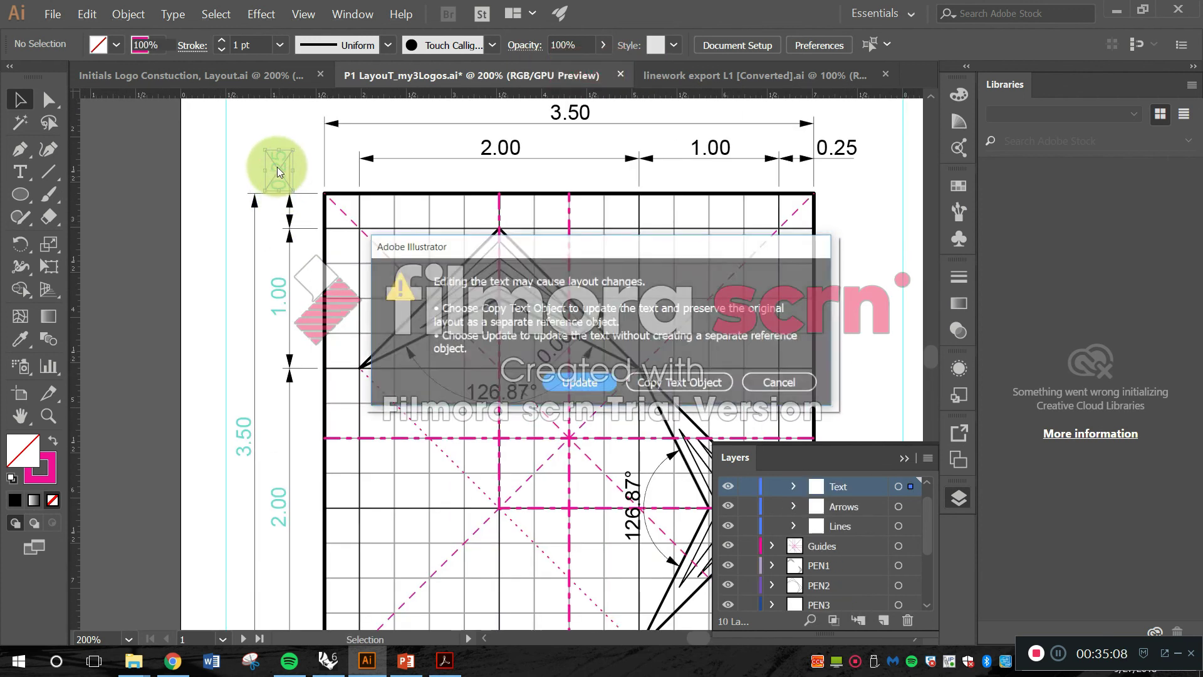
{"action": "left_click", "coordinate": [573, 383]}
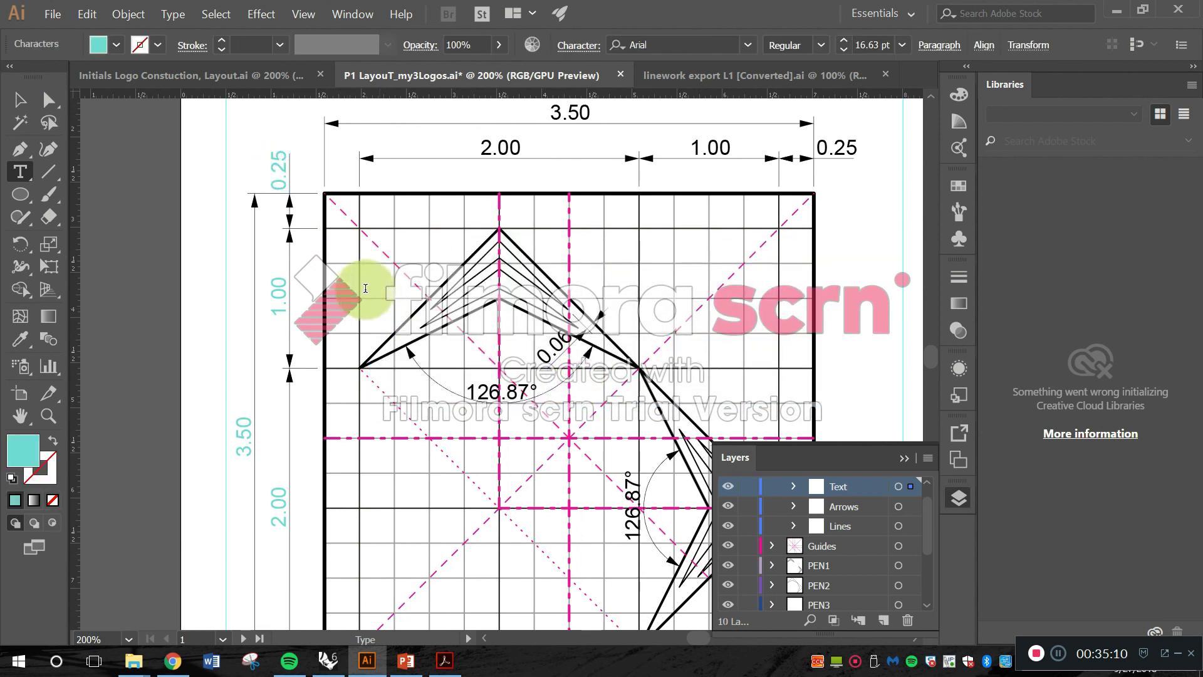
{"action": "left_click", "coordinate": [281, 288]}
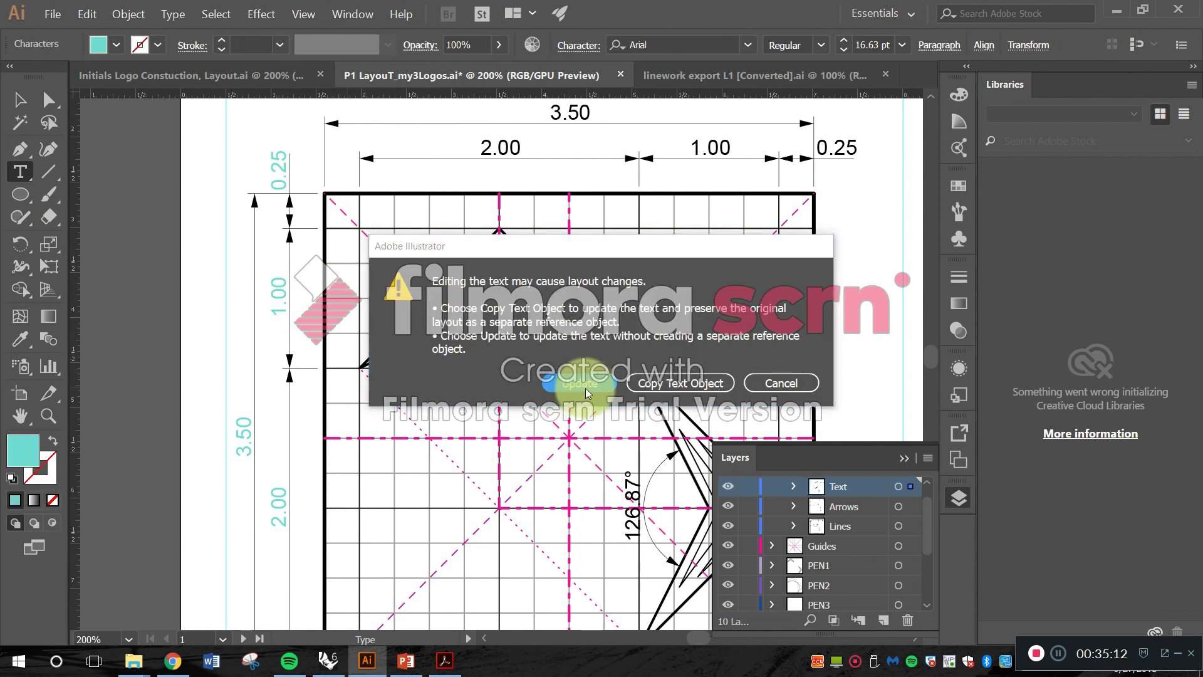
{"action": "left_click", "coordinate": [573, 383]}
{"action": "left_click", "coordinate": [280, 500]}
{"action": "left_click", "coordinate": [573, 383]}
{"action": "left_click", "coordinate": [254, 428]}
{"action": "left_click", "coordinate": [248, 430]}
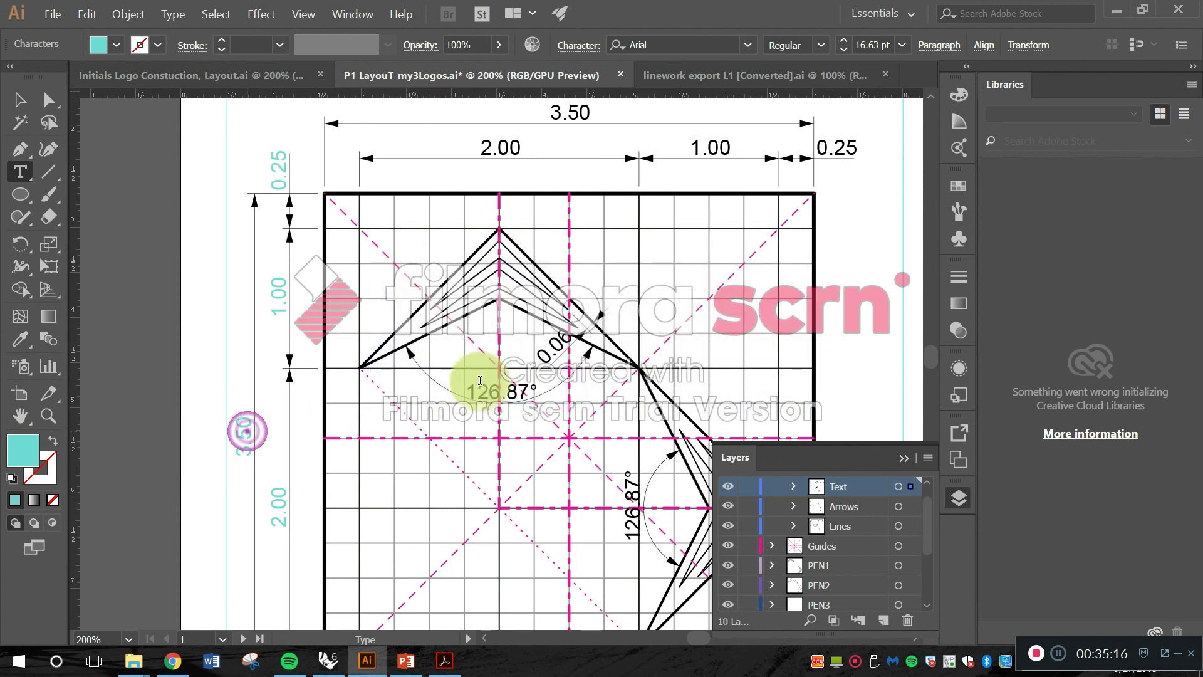
{"action": "left_click", "coordinate": [571, 384]}
{"action": "left_click", "coordinate": [20, 99]}
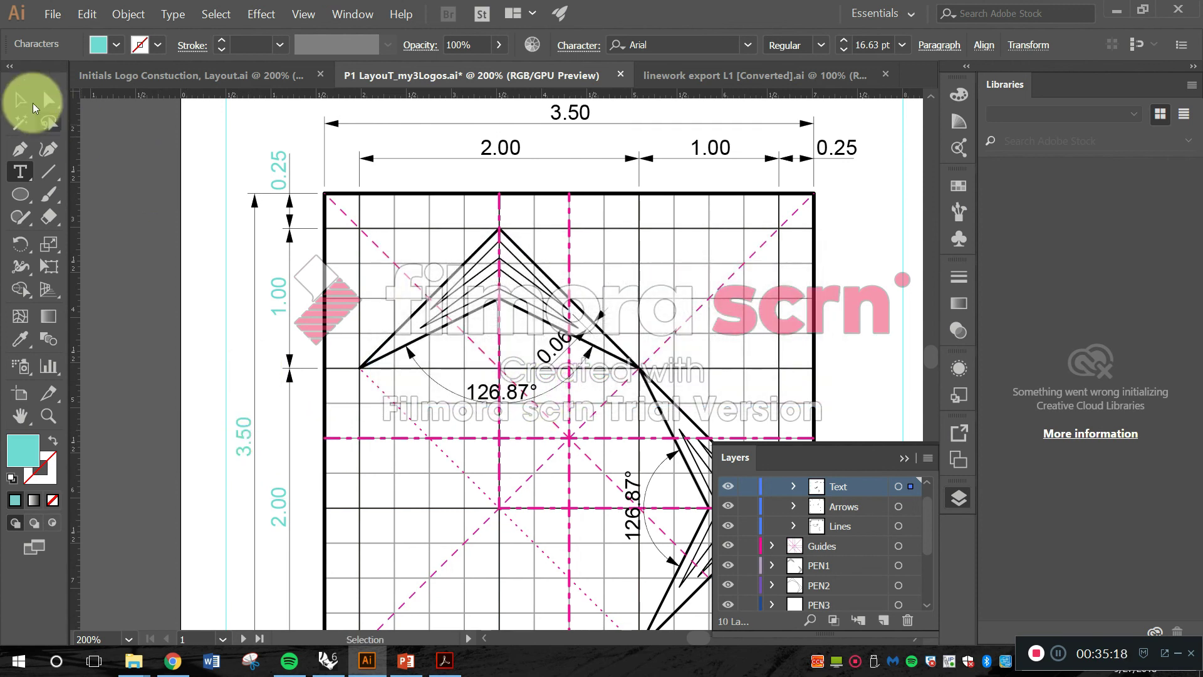
- Change the fill color of the vertical 0.25, 3.50 and 2.00 dimension labels to black
{"action": "left_click", "coordinate": [279, 164], "text": "shift"}
{"action": "left_click", "coordinate": [239, 407], "text": "shift"}
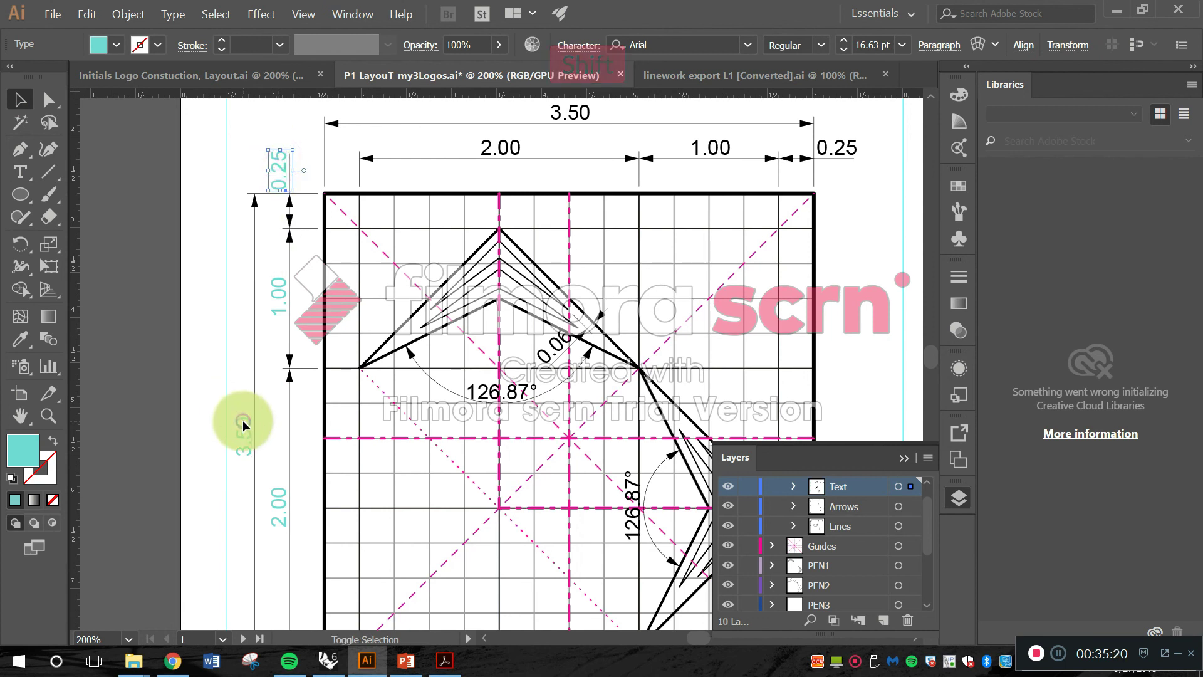
{"action": "left_click", "coordinate": [245, 425], "text": "shift"}
{"action": "left_click", "coordinate": [282, 502], "text": "shift"}
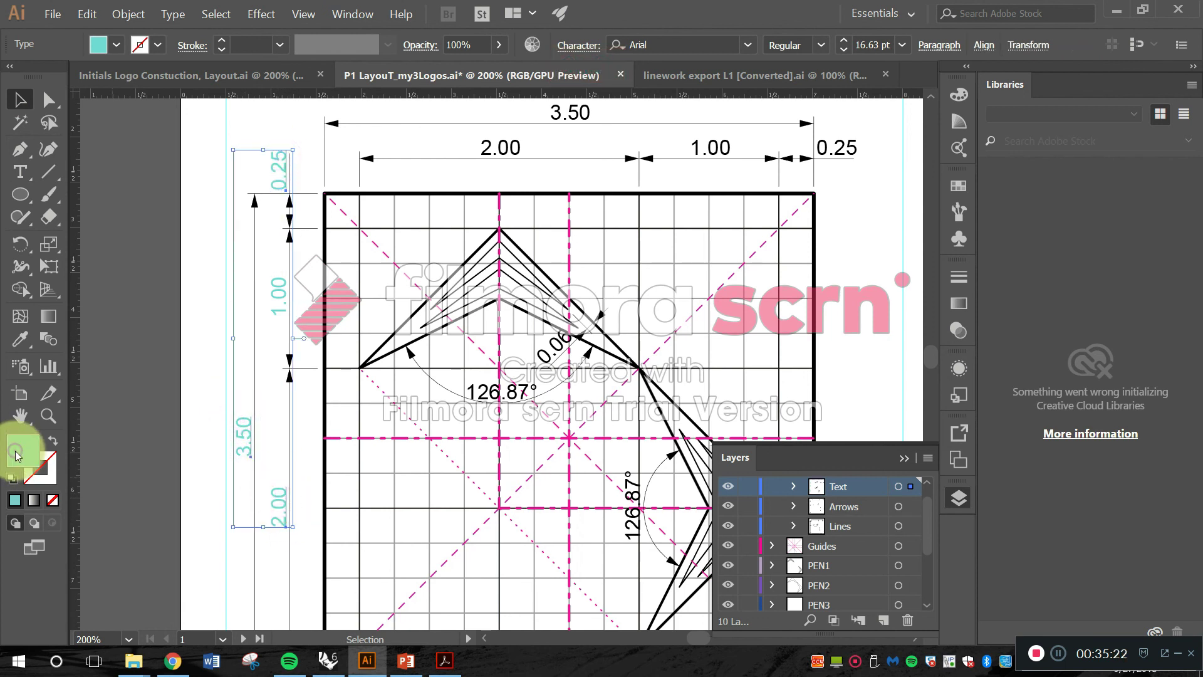
{"action": "double_click", "coordinate": [21, 446]}
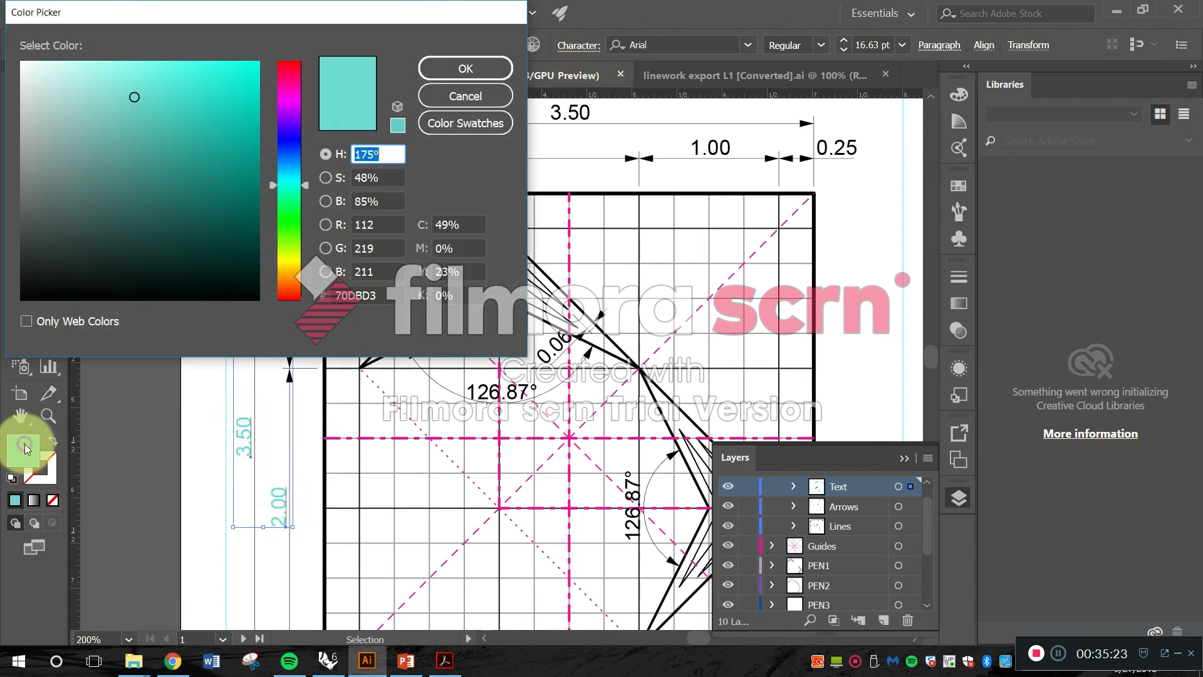
{"action": "left_click", "coordinate": [61, 288]}
{"action": "left_click", "coordinate": [476, 68]}
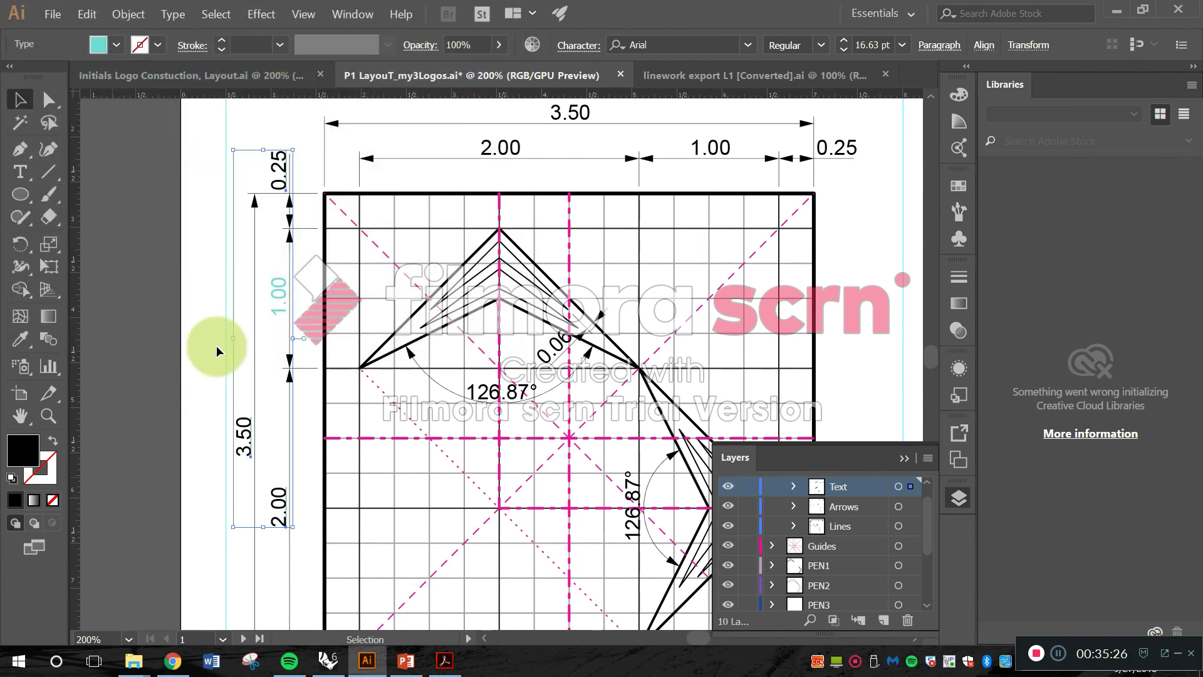
{"action": "left_click", "coordinate": [213, 346]}
- Change the fill color of the remaining turquoise 1.00 dimension label to black and check the whole page
{"action": "left_click", "coordinate": [279, 297]}
{"action": "double_click", "coordinate": [22, 454]}
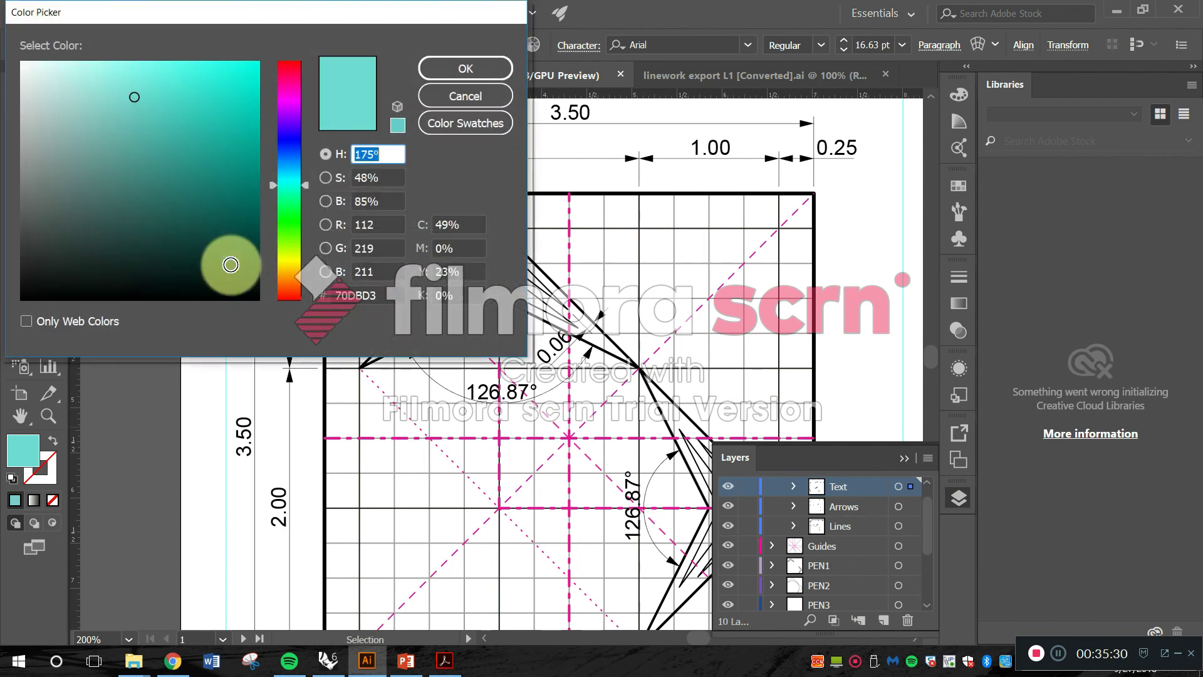
{"action": "left_click_drag", "start_coordinate": [60, 267], "coordinate": [14, 309]}
{"action": "left_click", "coordinate": [468, 77]}
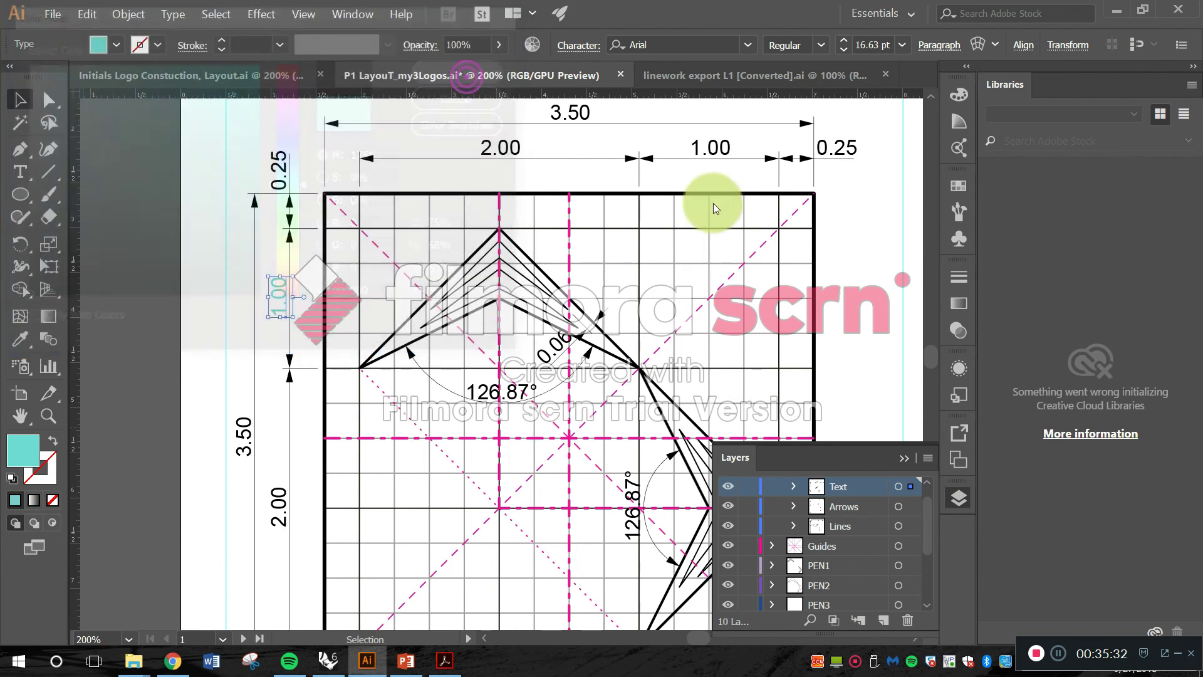
{"action": "scroll", "coordinate": [741, 247], "scroll_direction": "down", "scroll_amount": 2}
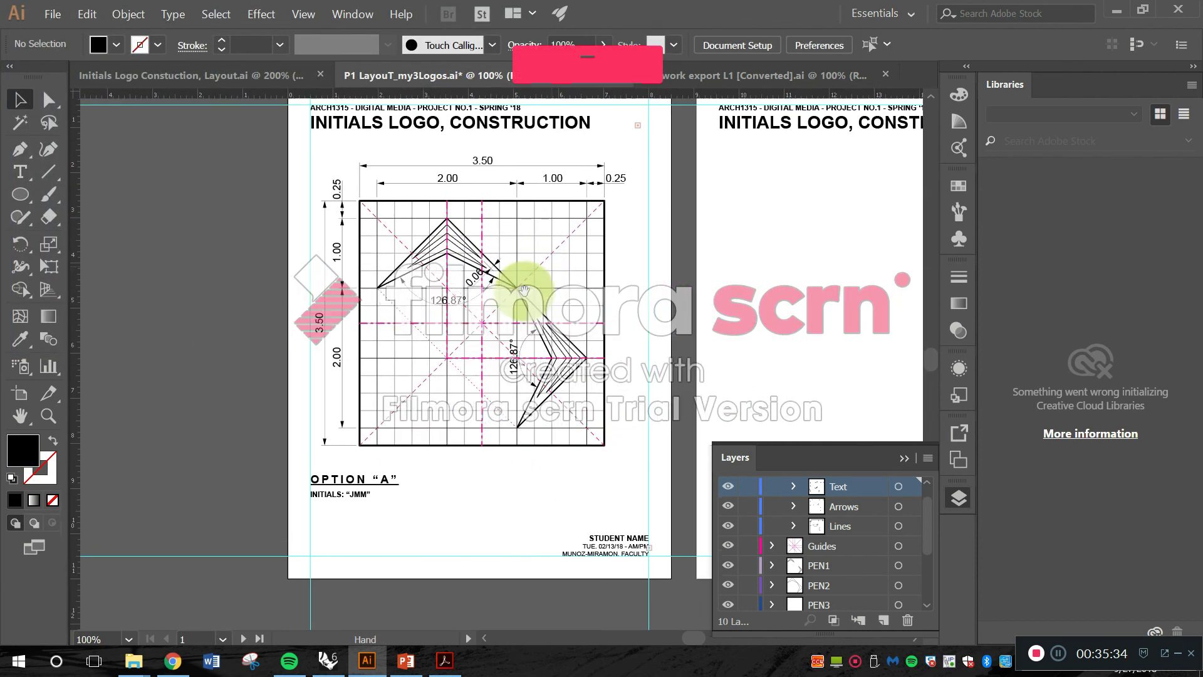
- Examine the Option A logo construction up close and compare its page with the neighboring artboards
{"action": "scroll", "coordinate": [524, 291], "scroll_direction": "up", "scroll_amount": 2}
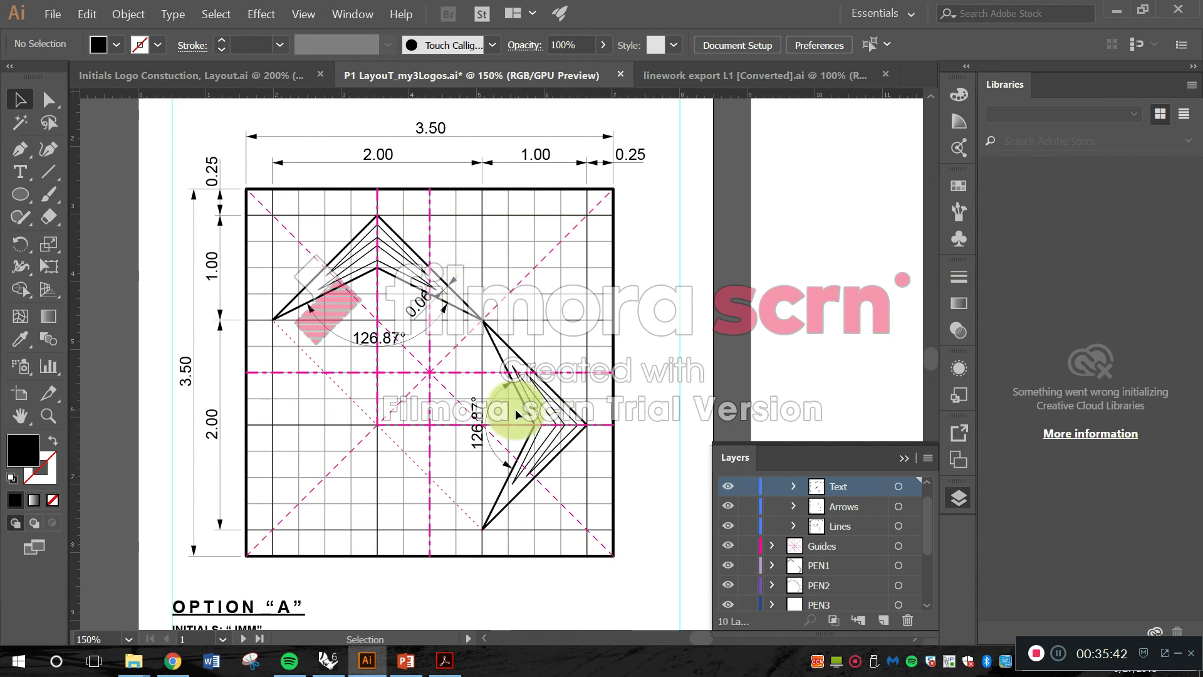
{"action": "key", "text": "alt"}
{"action": "scroll", "coordinate": [495, 421], "scroll_direction": "down", "scroll_amount": 2}
{"action": "key", "text": "space"}
{"action": "left_click_drag", "start_coordinate": [337, 316], "coordinate": [352, 311]}
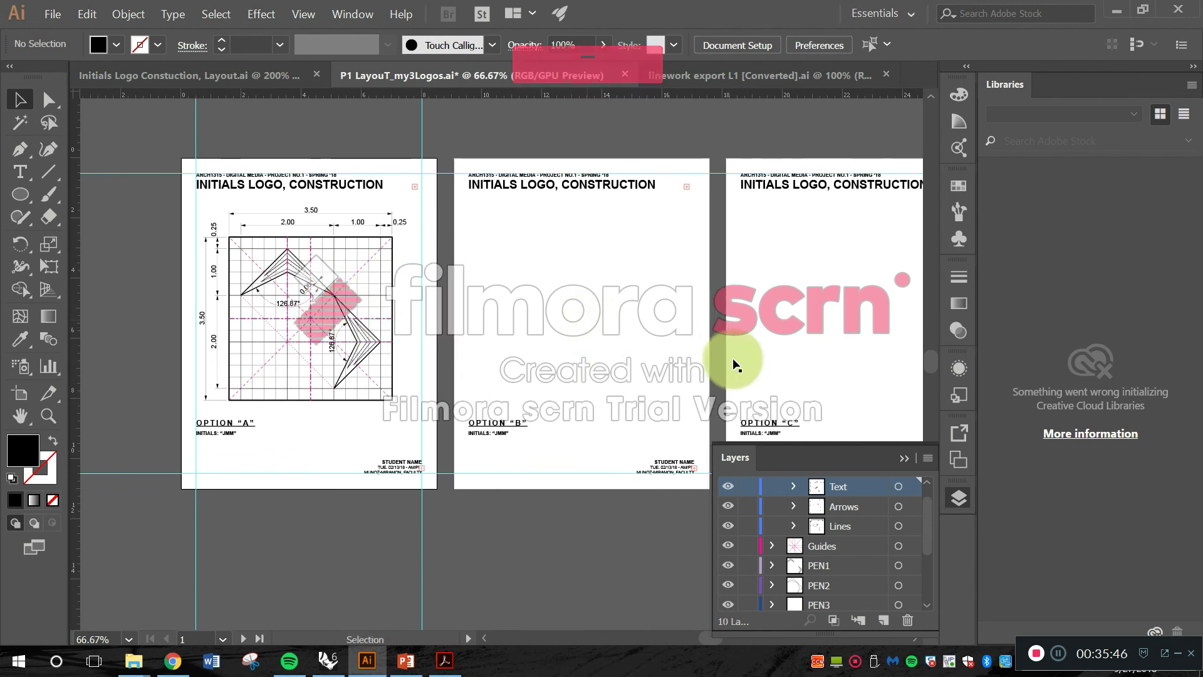
{"action": "scroll", "coordinate": [236, 416], "scroll_direction": "up", "scroll_amount": 3}
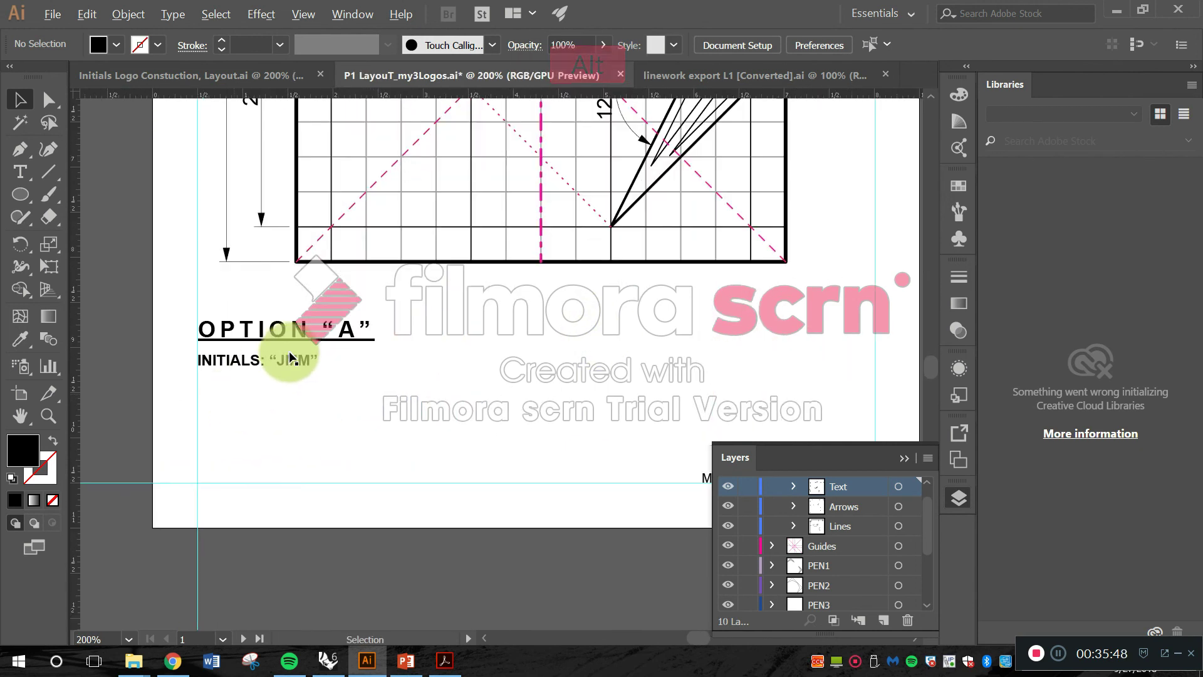
{"action": "left_click_drag", "start_coordinate": [623, 199], "coordinate": [607, 408]}
{"action": "mouse_move", "coordinate": [572, 322]}
{"action": "left_mouse_down"}
{"action": "mouse_move", "coordinate": [511, 437]}
{"action": "mouse_move", "coordinate": [472, 381]}
{"action": "left_mouse_up"}
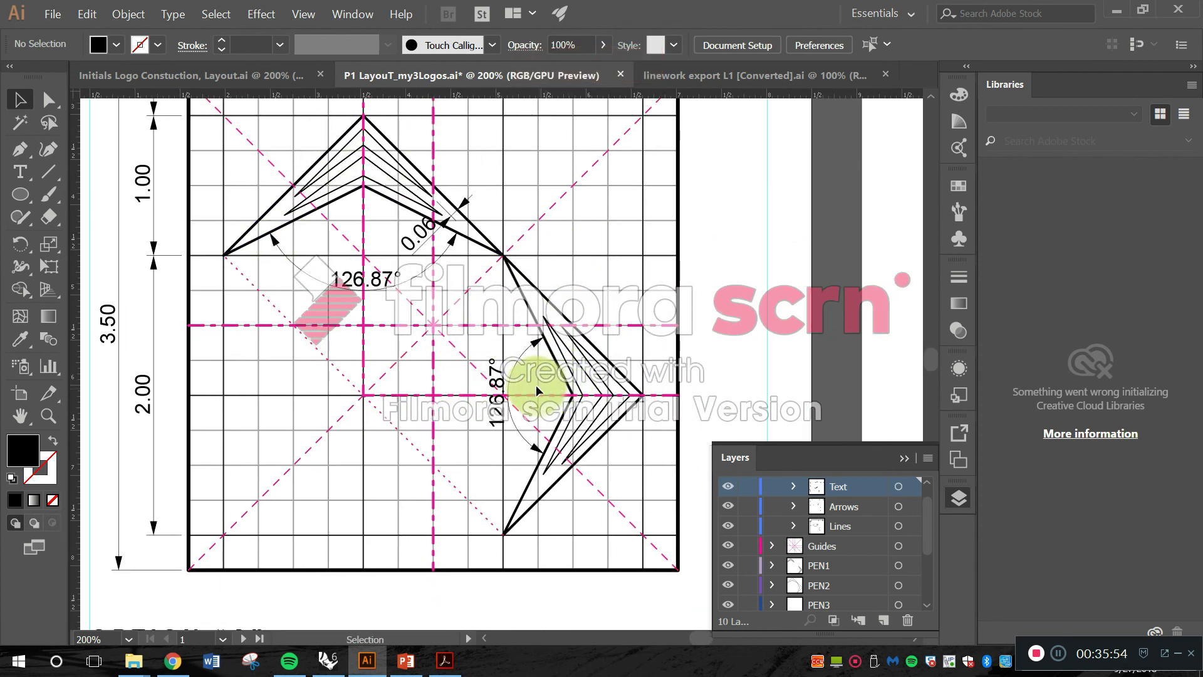
{"action": "scroll", "coordinate": [533, 377], "scroll_direction": "down", "scroll_amount": 1}
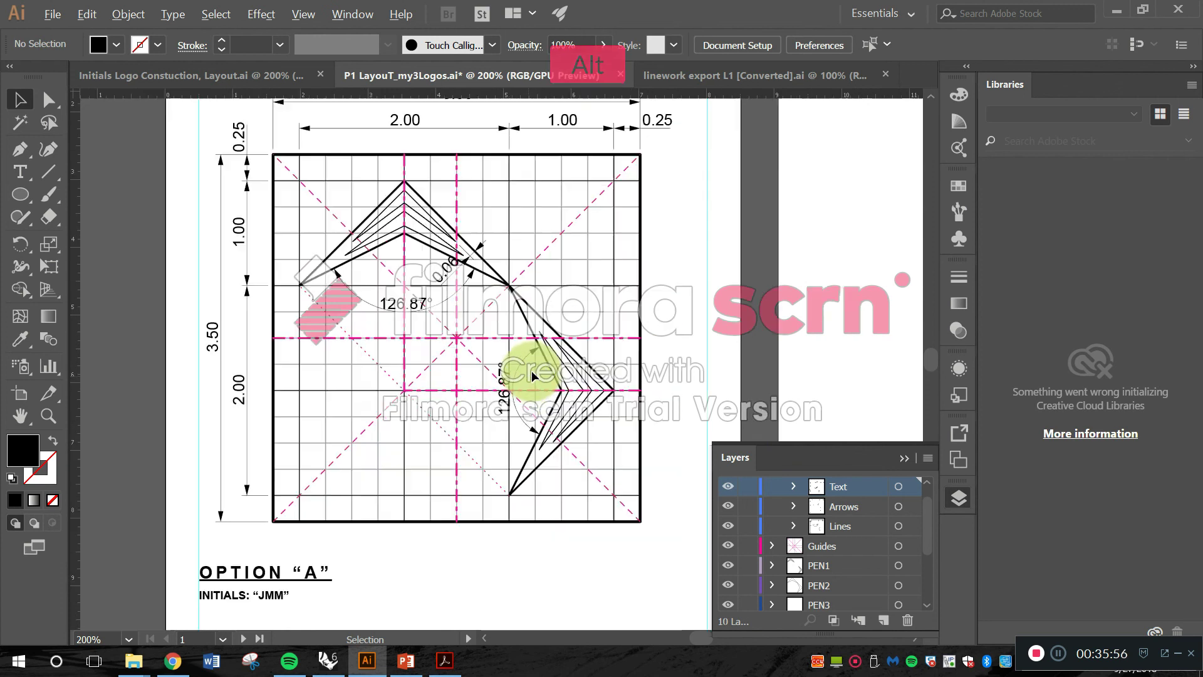
- Change the initials text under the OPTION “A” heading to “AD” and check the logo layout above it
{"action": "scroll", "coordinate": [416, 443], "scroll_direction": "down", "scroll_amount": 3}
{"action": "scroll", "coordinate": [288, 451], "scroll_direction": "up", "scroll_amount": 2}
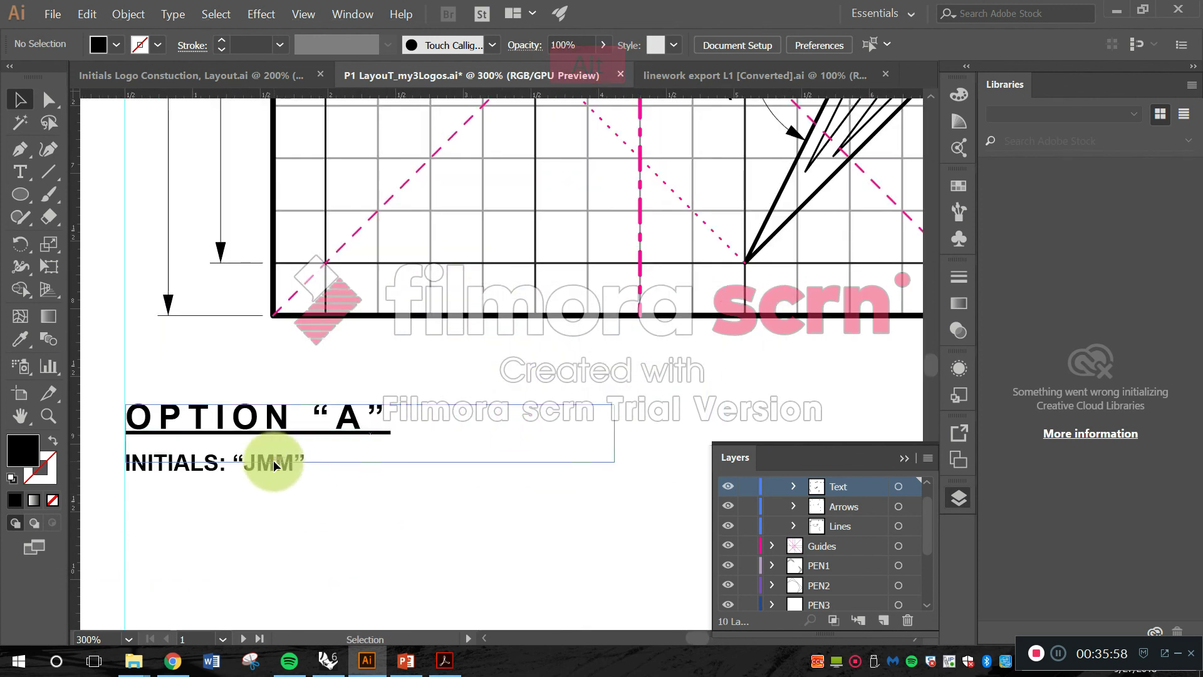
{"action": "left_click", "coordinate": [273, 464]}
{"action": "double_click", "coordinate": [285, 467]}
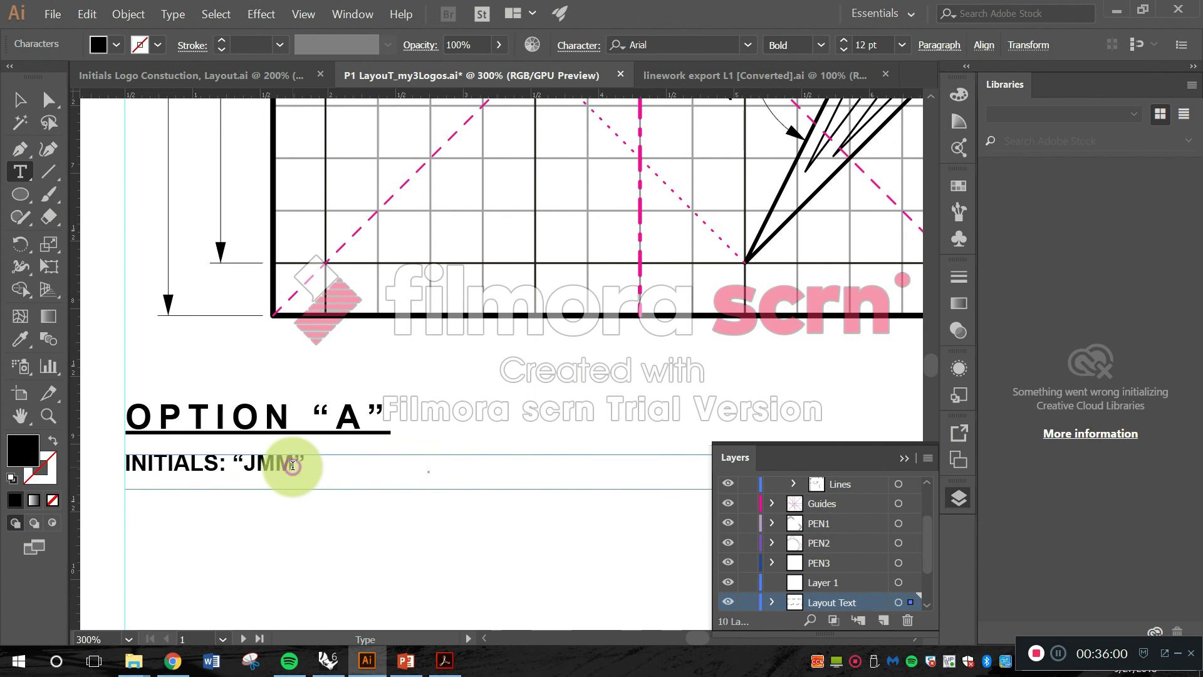
{"action": "triple_click", "coordinate": [296, 465]}
{"action": "left_click", "coordinate": [296, 466]}
{"action": "key", "text": "Left"}
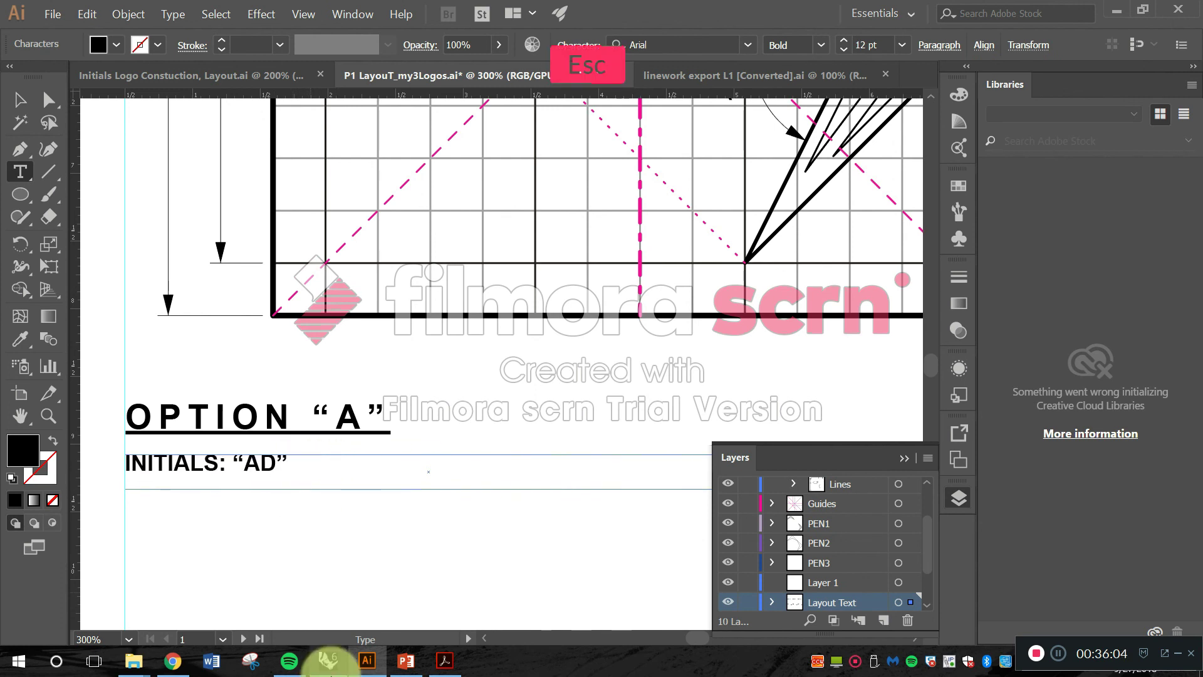
{"action": "key", "text": "ctrl+minus"}
{"action": "key", "text": "ctrl+minus"}
{"action": "left_click_drag", "start_coordinate": [573, 189], "coordinate": [487, 226]}
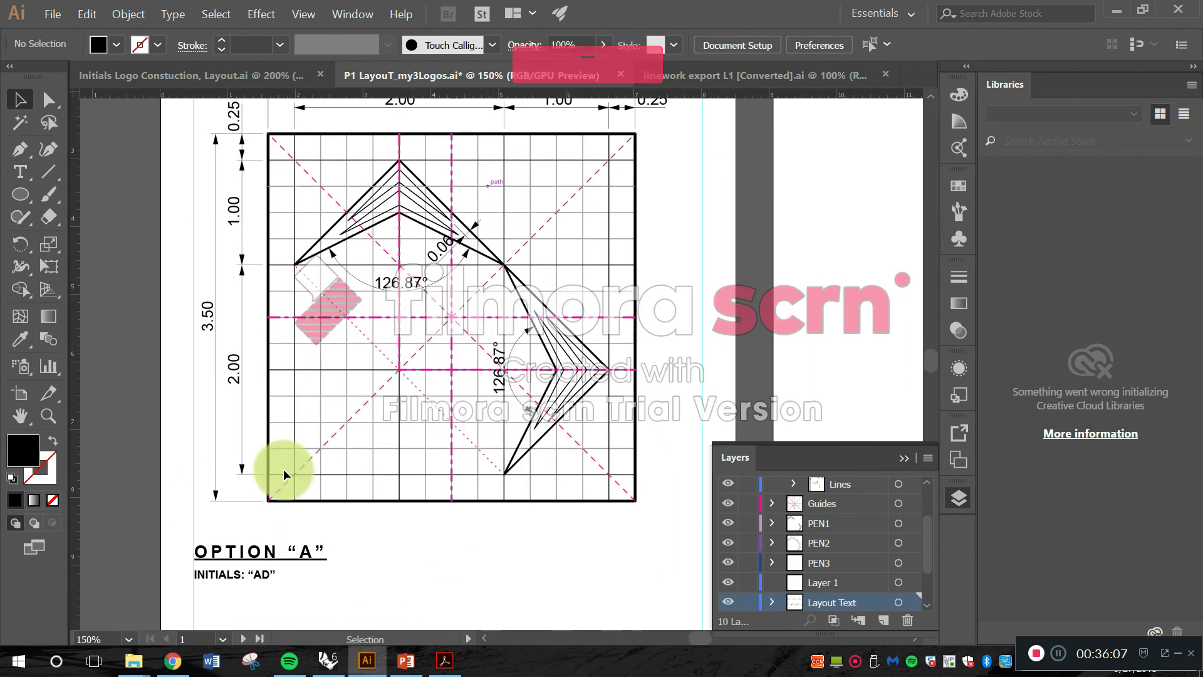
- Switch to Rhinoceros and examine the hand-drawn logo sketch sheets and the digital chevron linework beside them
{"action": "left_click", "coordinate": [327, 661]}
{"action": "scroll", "coordinate": [518, 368], "scroll_direction": "down", "scroll_amount": 5}
{"action": "left_click_drag", "start_coordinate": [375, 233], "coordinate": [696, 441]}
{"action": "scroll", "coordinate": [491, 326], "scroll_direction": "up", "scroll_amount": 15}
{"action": "scroll", "coordinate": [400, 408], "scroll_direction": "down", "scroll_amount": 15}
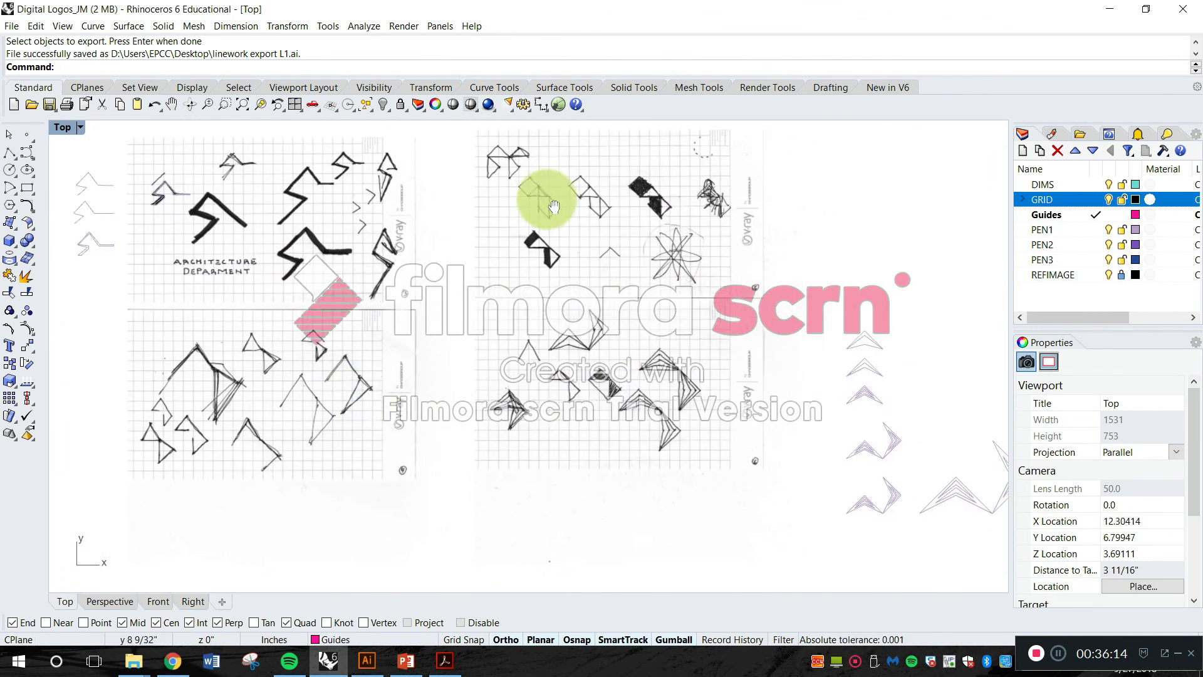
{"action": "scroll", "coordinate": [615, 305], "scroll_direction": "down", "scroll_amount": 3}
{"action": "scroll", "coordinate": [550, 362], "scroll_direction": "up", "scroll_amount": 3}
{"action": "scroll", "coordinate": [550, 349], "scroll_direction": "down", "scroll_amount": 5}
{"action": "scroll", "coordinate": [453, 357], "scroll_direction": "up", "scroll_amount": 5}
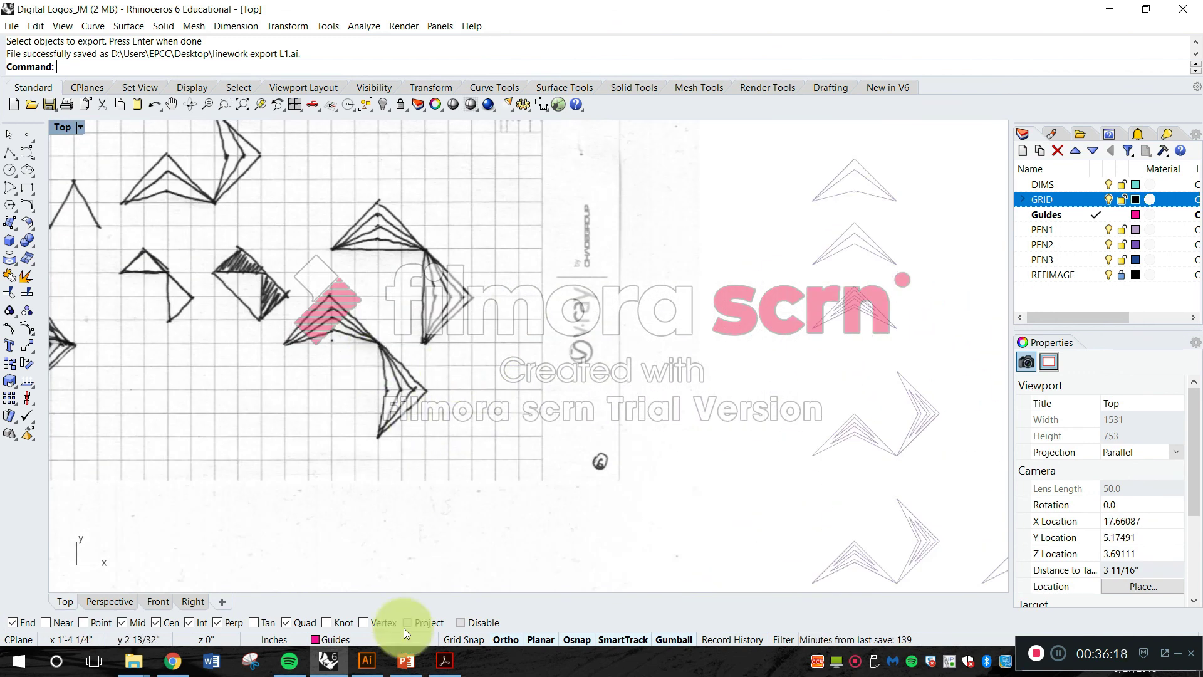
- Switch back to Illustrator, fit the whole Option A page in view and save the layout document
{"action": "left_click", "coordinate": [332, 661]}
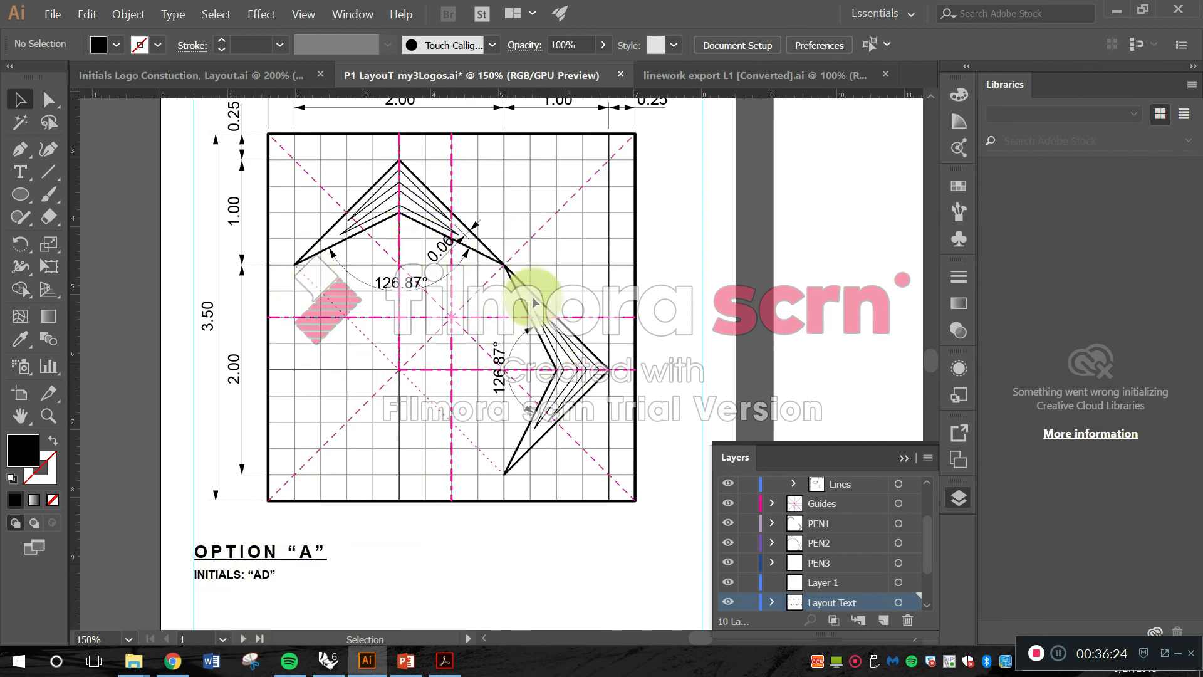
{"action": "scroll", "coordinate": [583, 289], "scroll_direction": "up", "scroll_amount": 1}
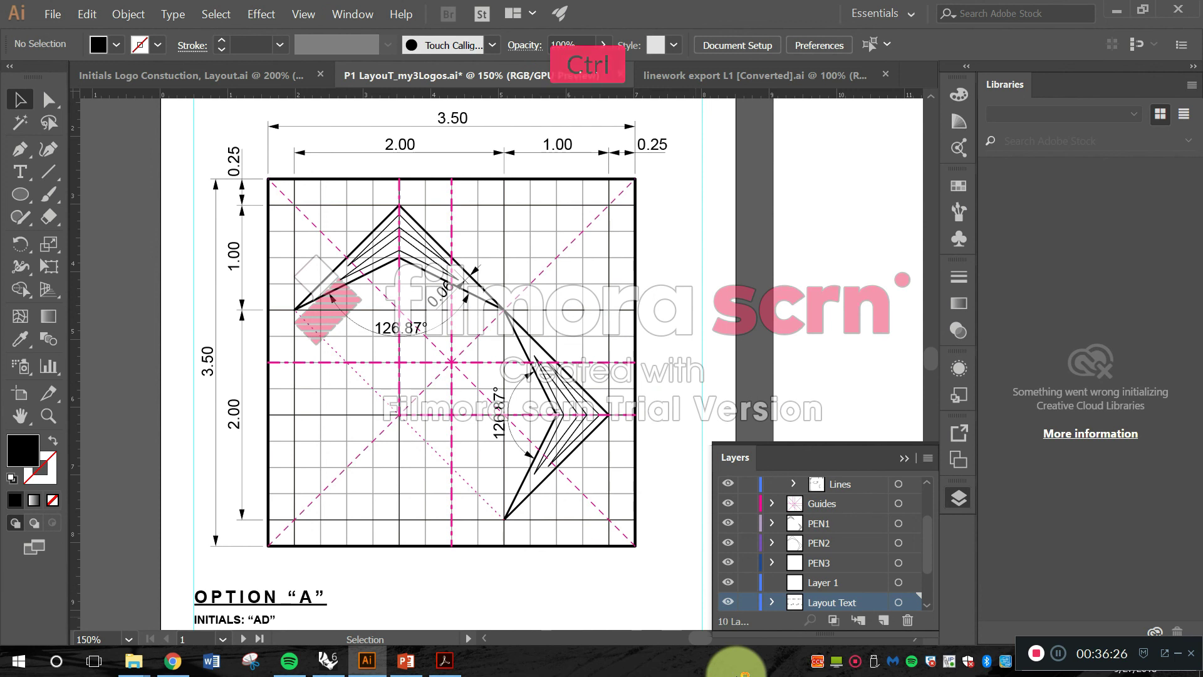
{"action": "key", "text": "ctrl+0"}
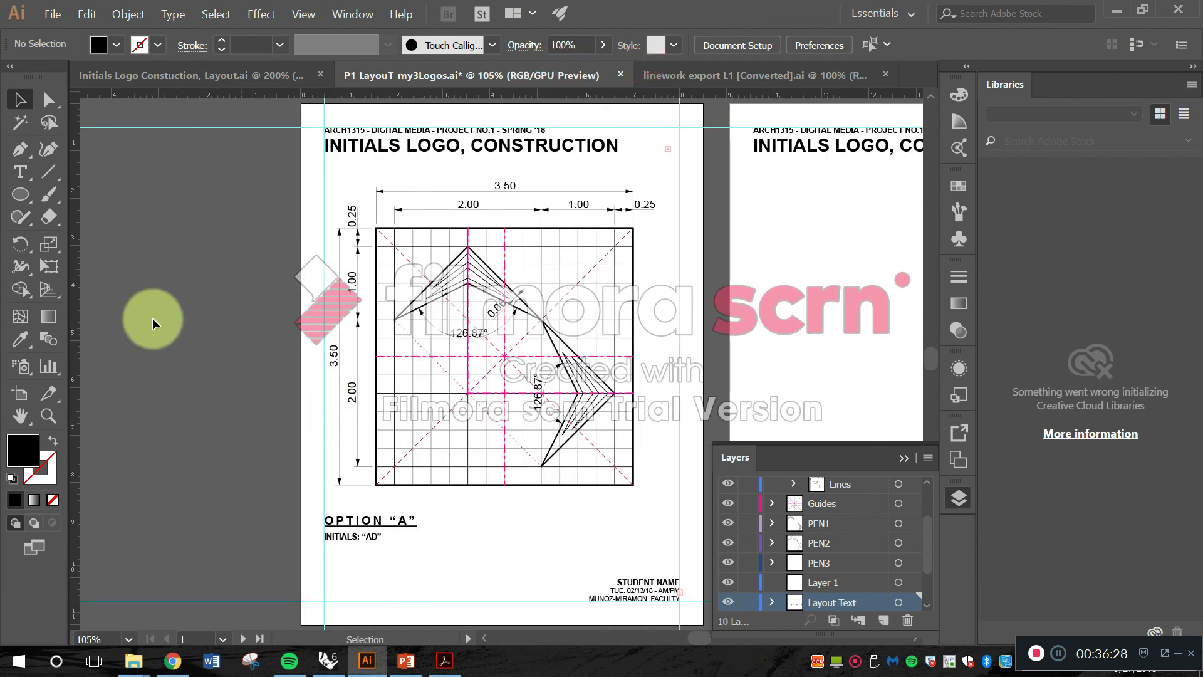
{"action": "left_click", "coordinate": [45, 13]}
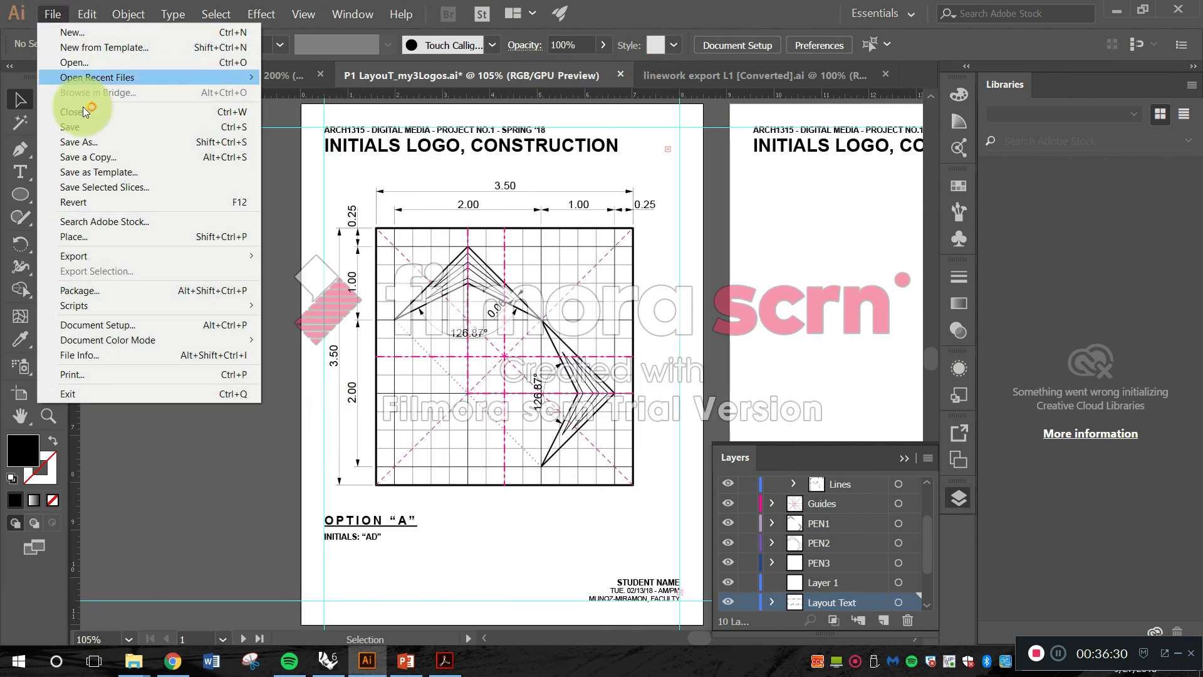
{"action": "left_click", "coordinate": [262, 185]}
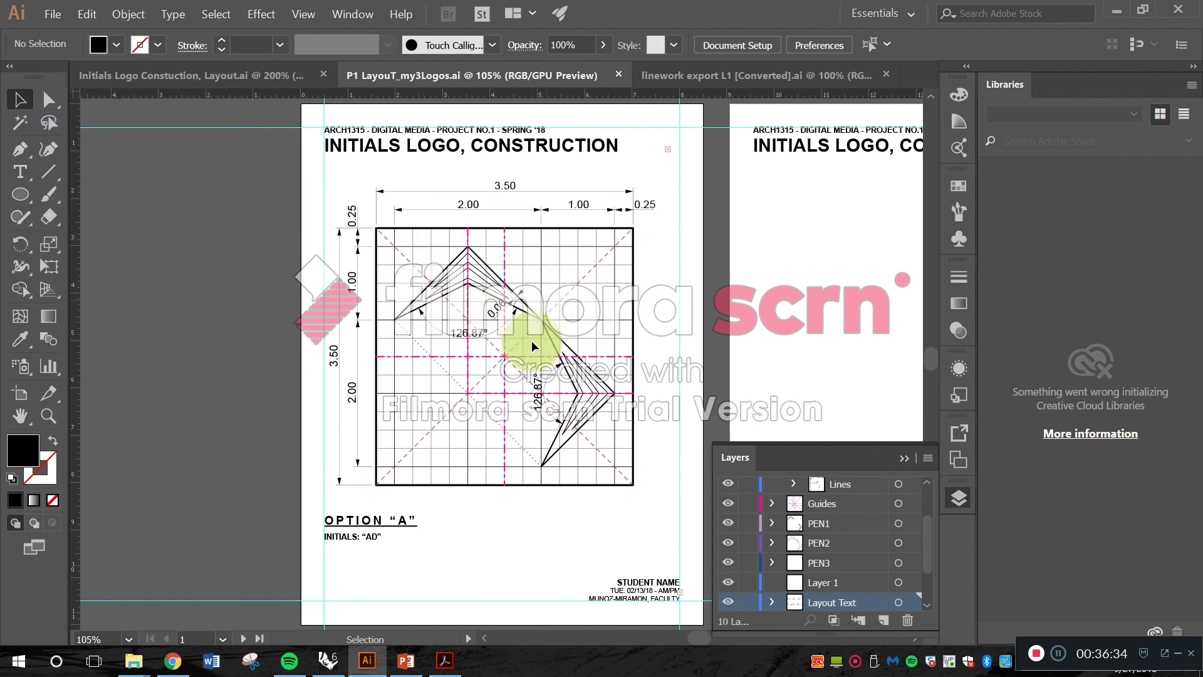
- Save all artboards as the Adobe PDF P1 LayouT_my3Logos on the Desktop with the Illustrator Default preset, and view its full first page in Acrobat
{"action": "left_click", "coordinate": [52, 14]}
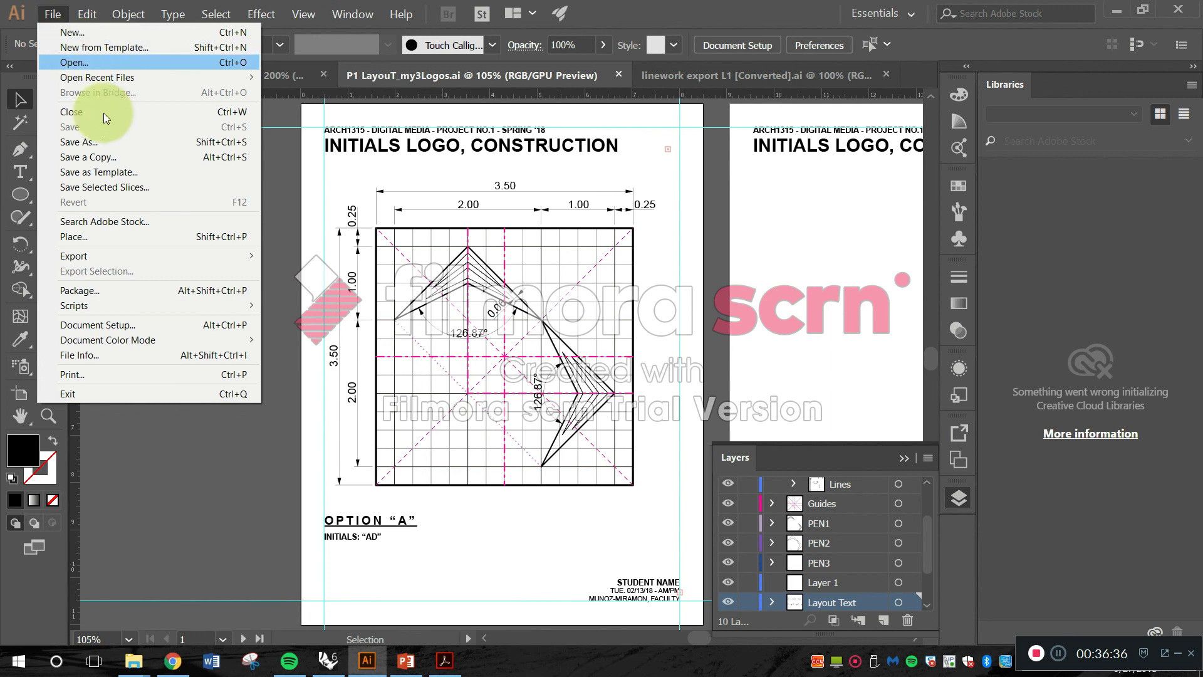
{"action": "left_click", "coordinate": [115, 148]}
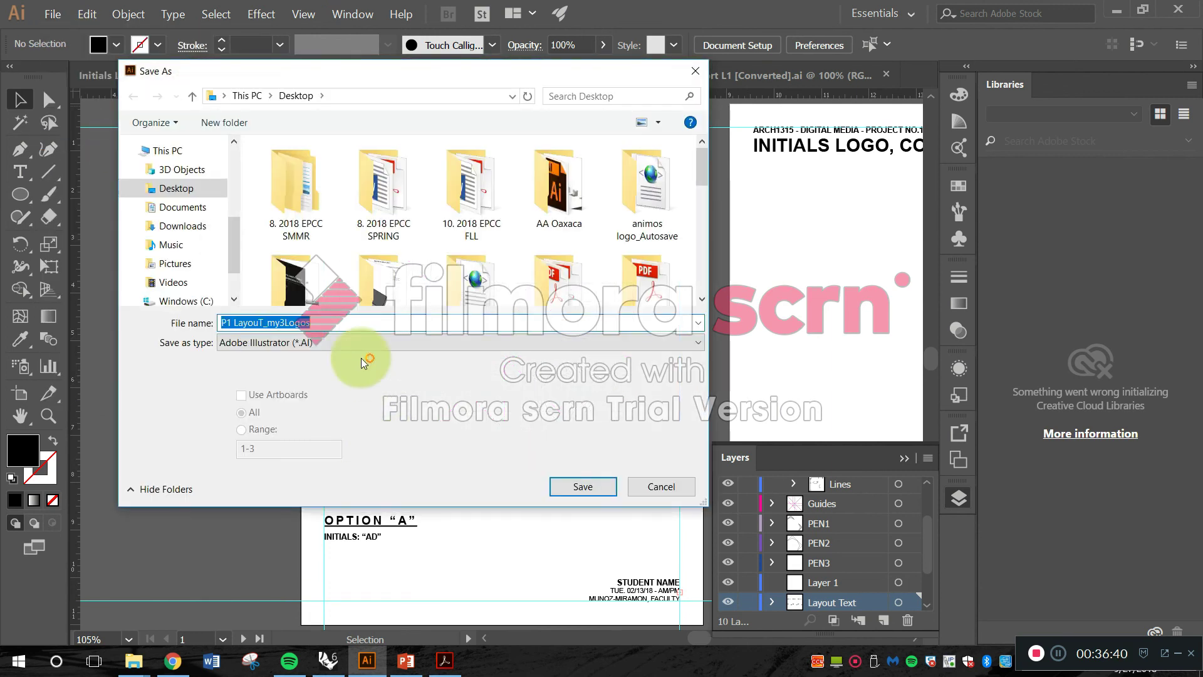
{"action": "left_click", "coordinate": [353, 345]}
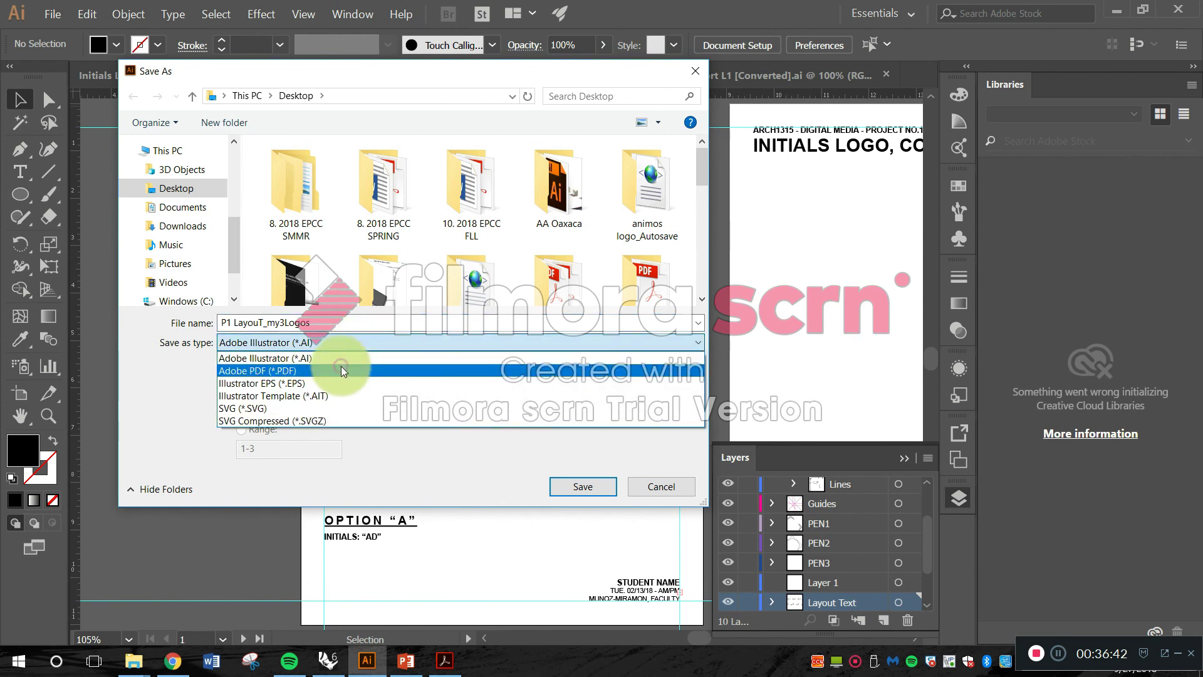
{"action": "left_click", "coordinate": [341, 366]}
{"action": "double_click", "coordinate": [312, 321]}
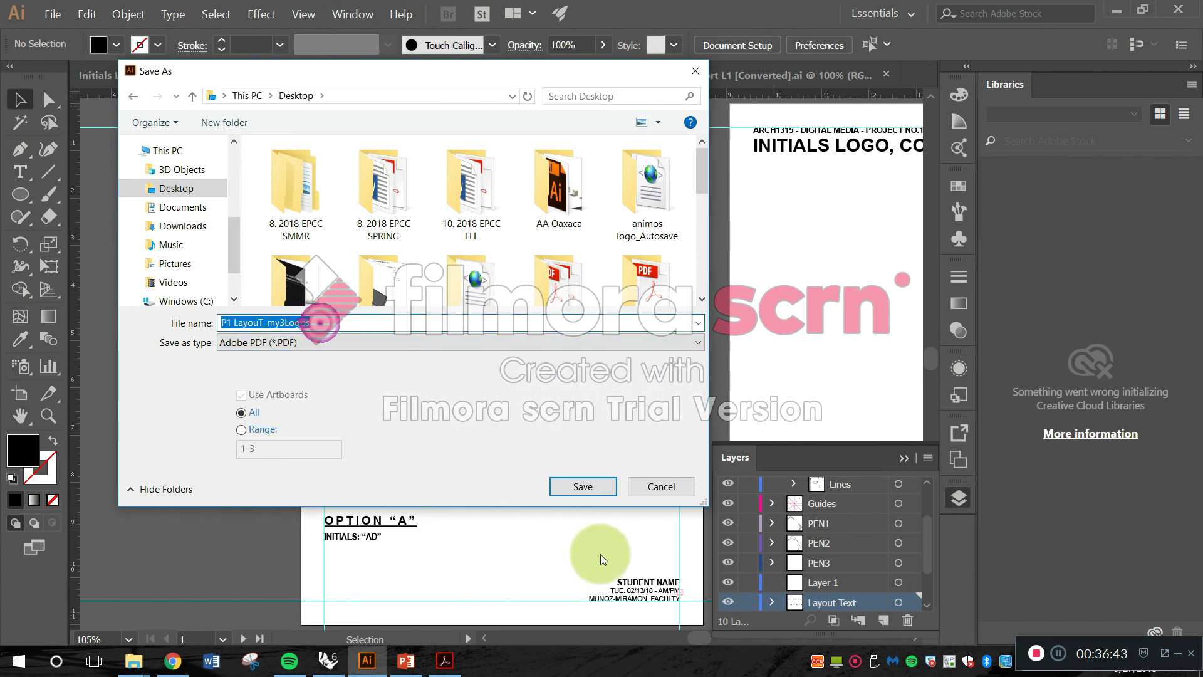
{"action": "left_click", "coordinate": [566, 486]}
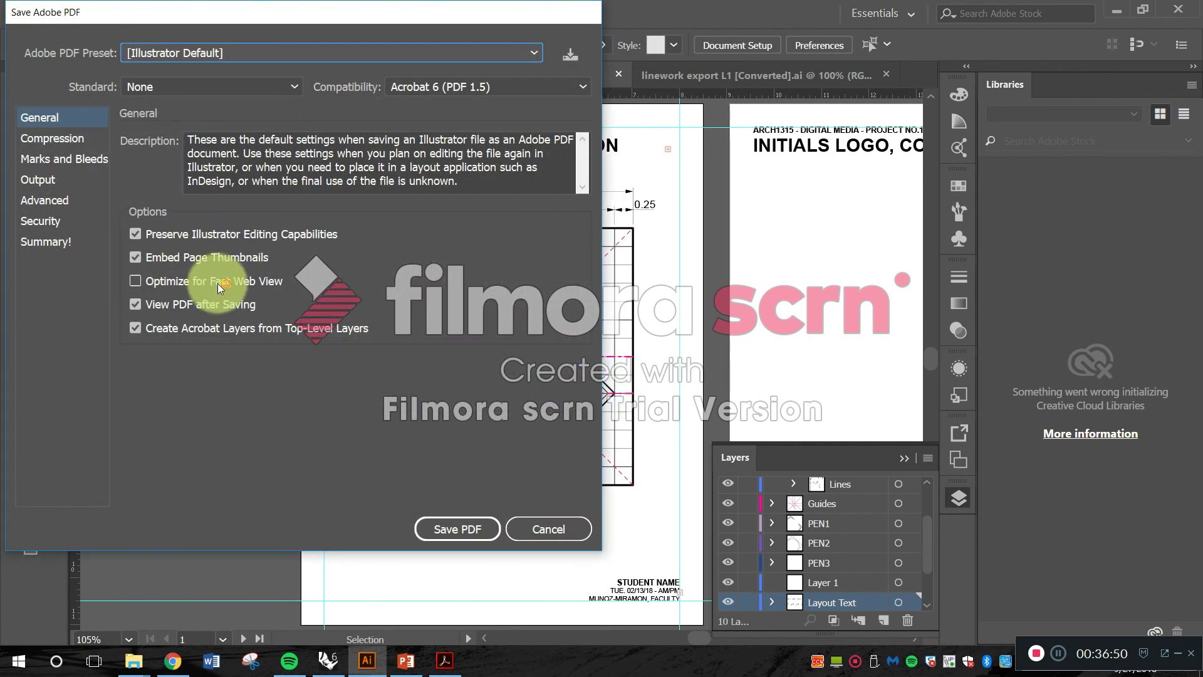
{"action": "left_click", "coordinate": [220, 285]}
{"action": "left_click", "coordinate": [446, 530]}
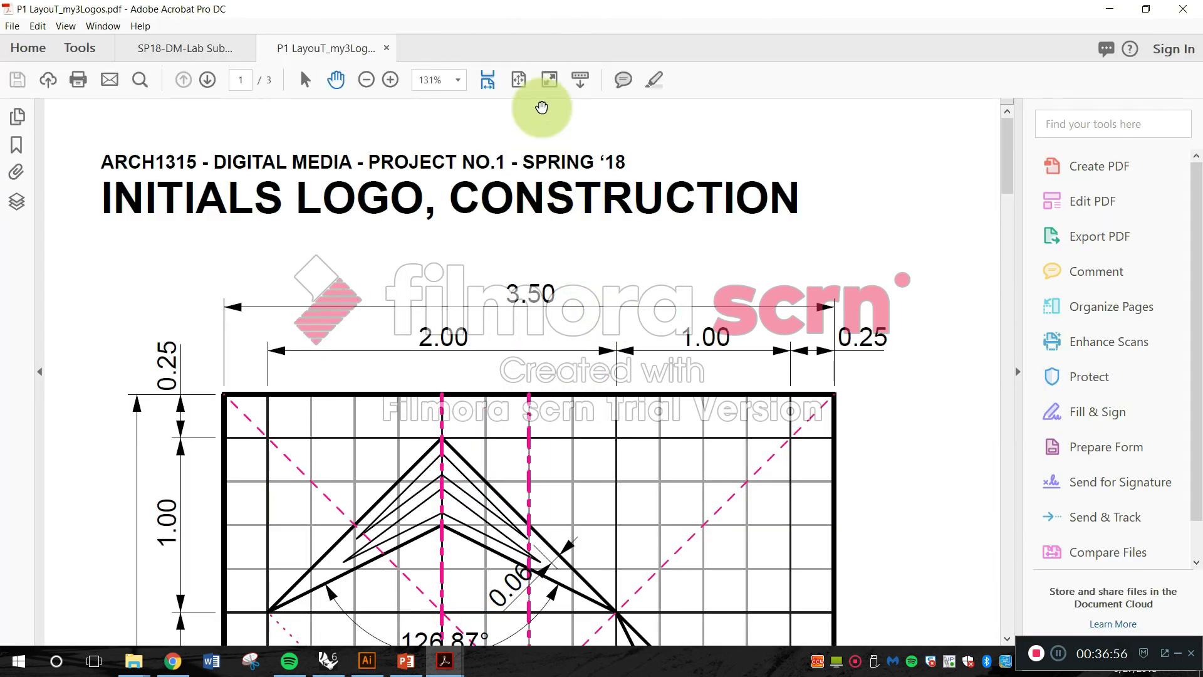
{"action": "left_click", "coordinate": [519, 80]}
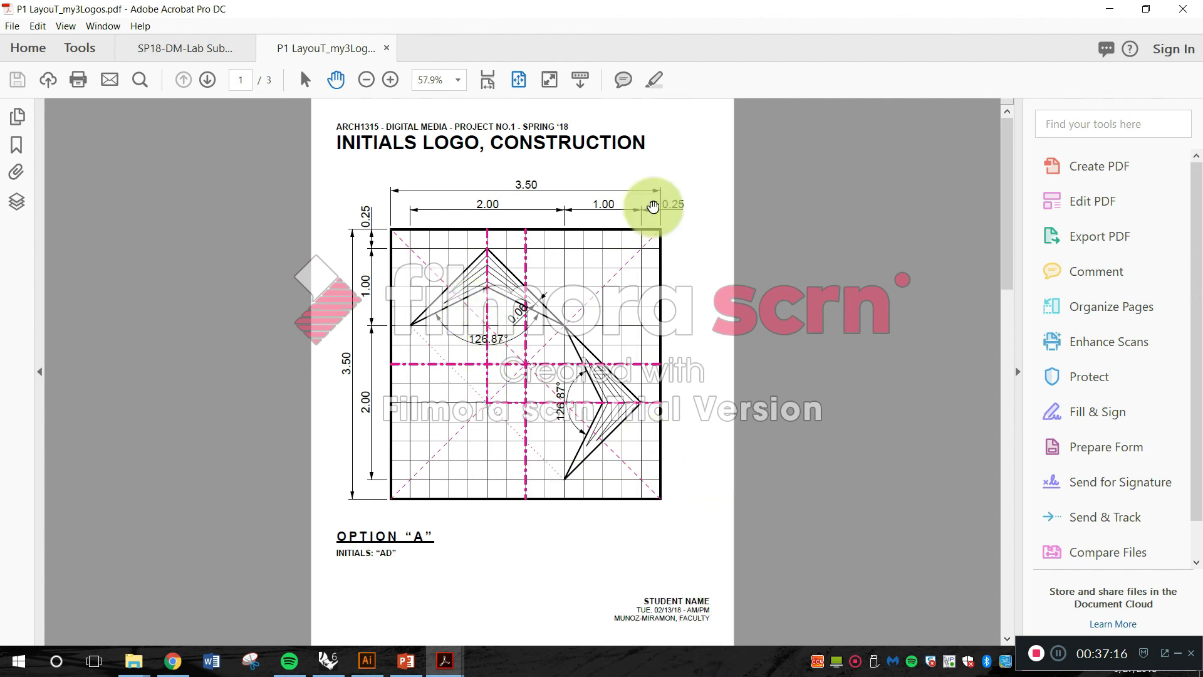
{"action": "left_click", "coordinate": [1110, 9]}
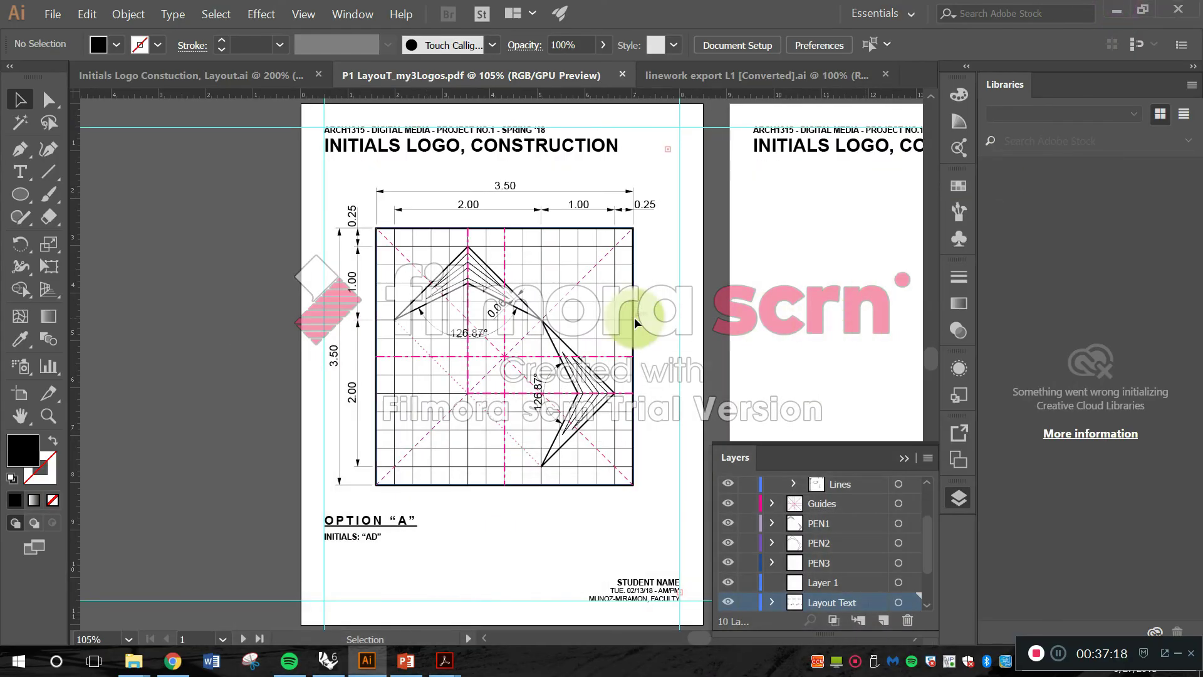